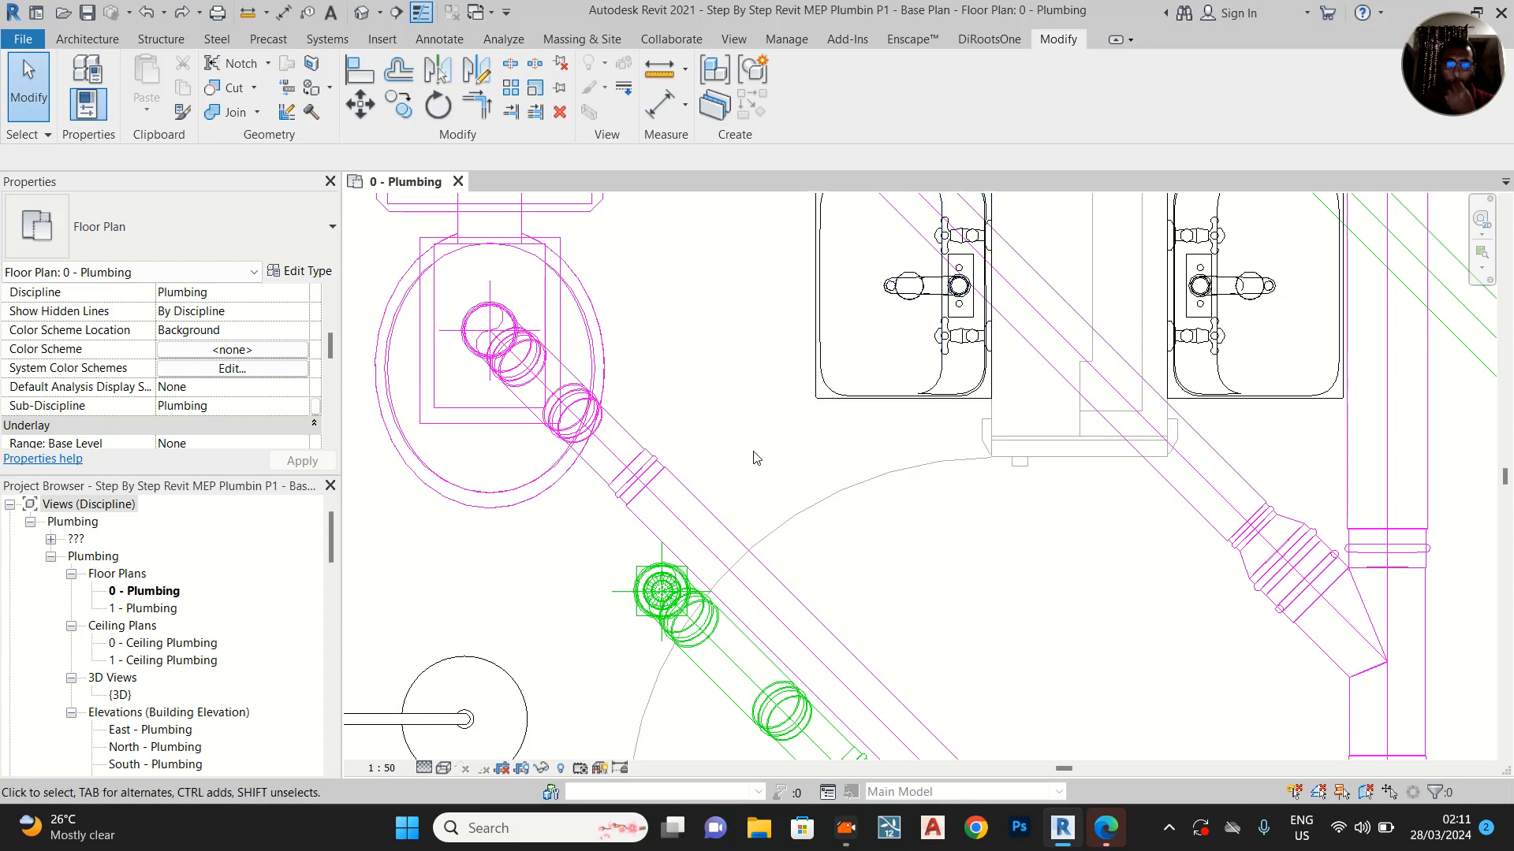
# Start a 50 mm soil and waste pipe from the washbasin drain, with middle elevation -800 mm and a 1:100 downward slope
pyautogui.moveTo(743, 343); pyautogui.dragTo(700, 438, button='middle')
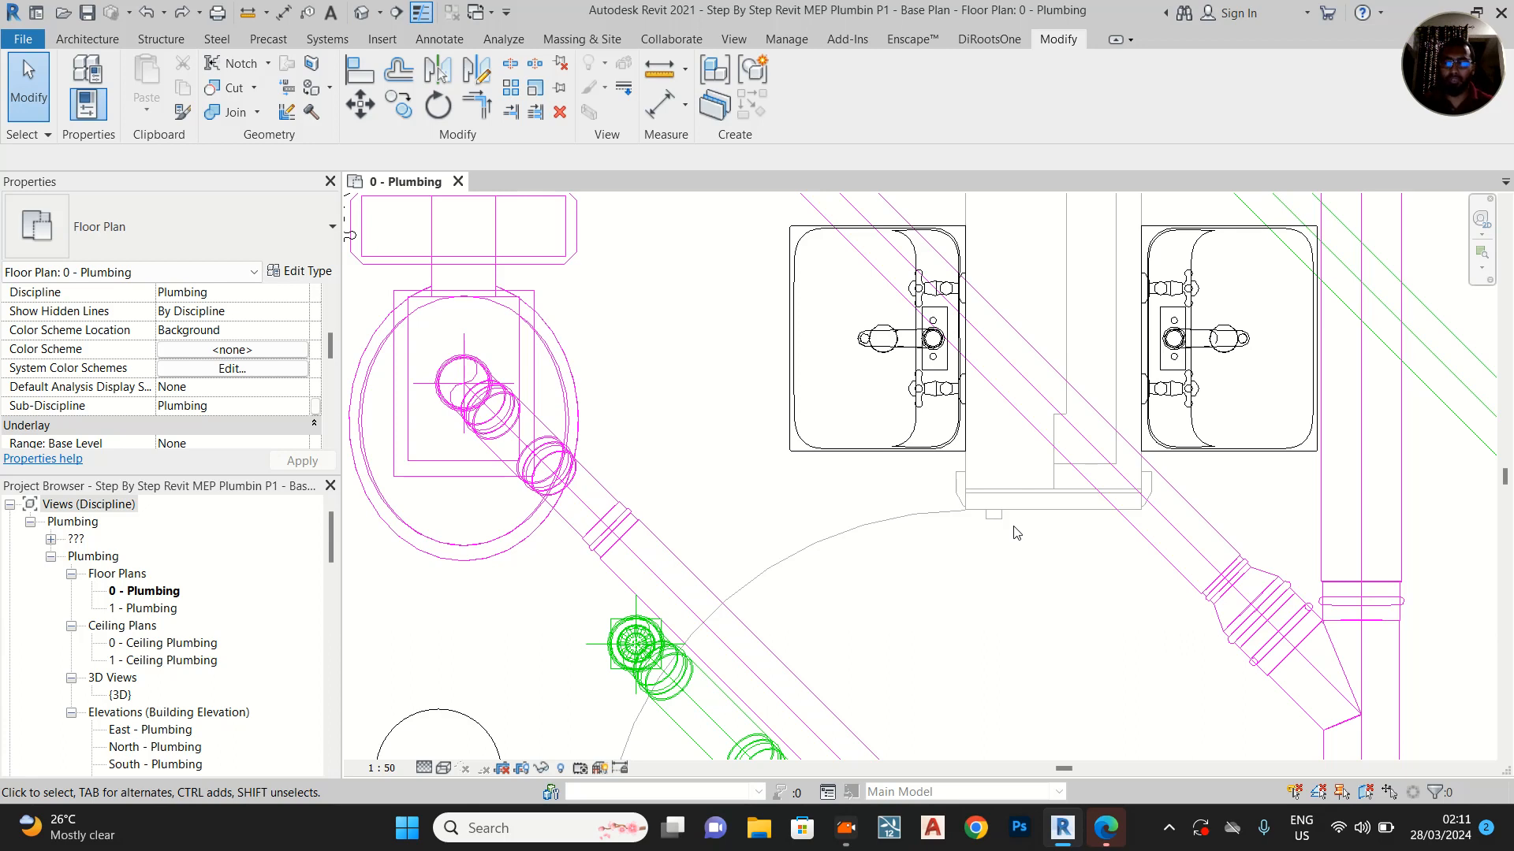
pyautogui.click(906, 446)
pyautogui.moveTo(770, 355); pyautogui.dragTo(767, 398, button='middle')
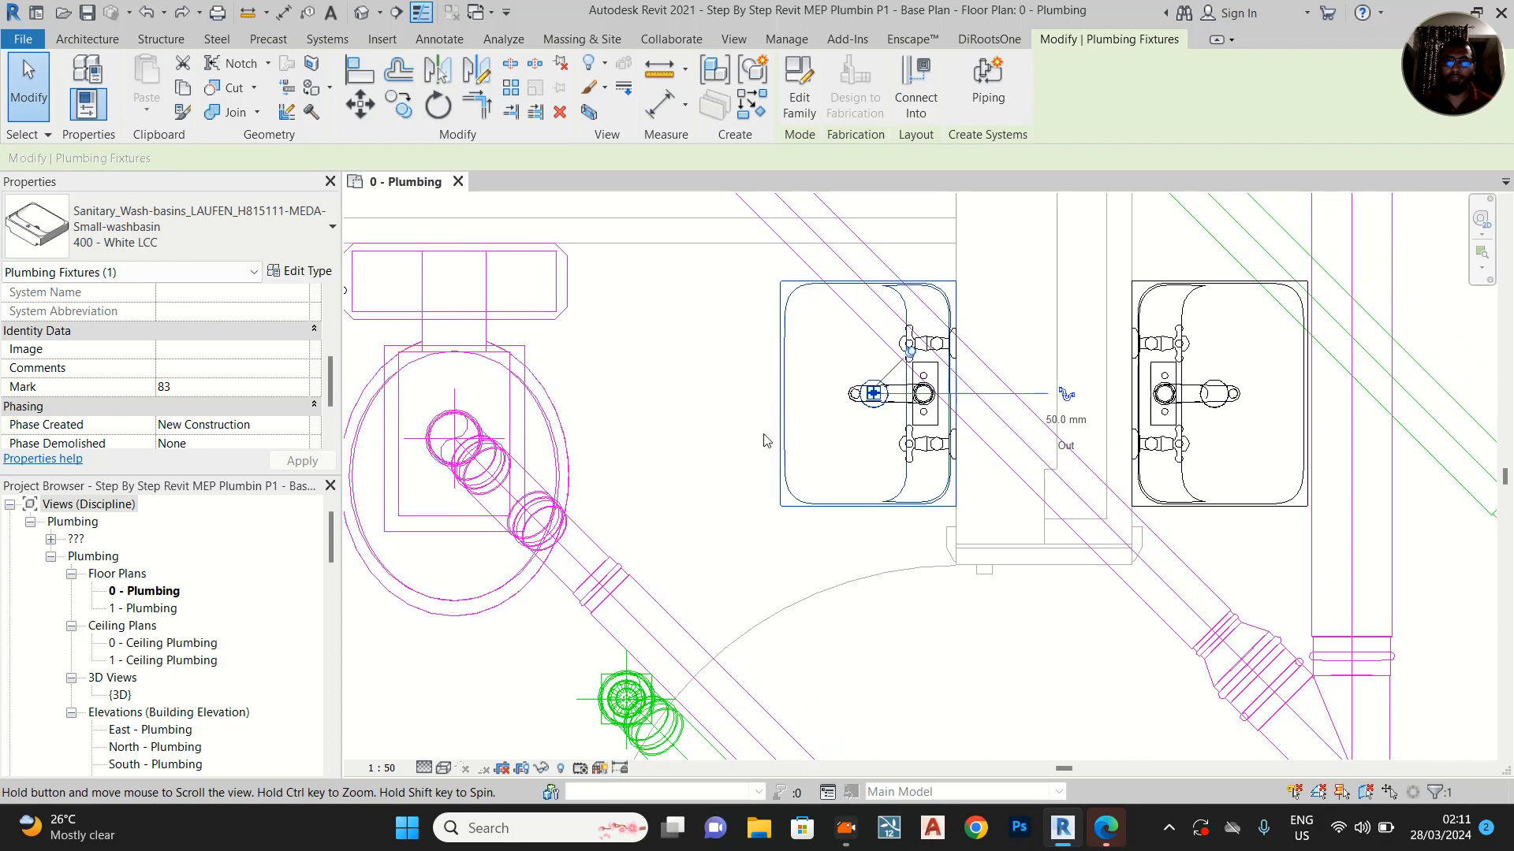
pyautogui.scroll(1, 767, 399)
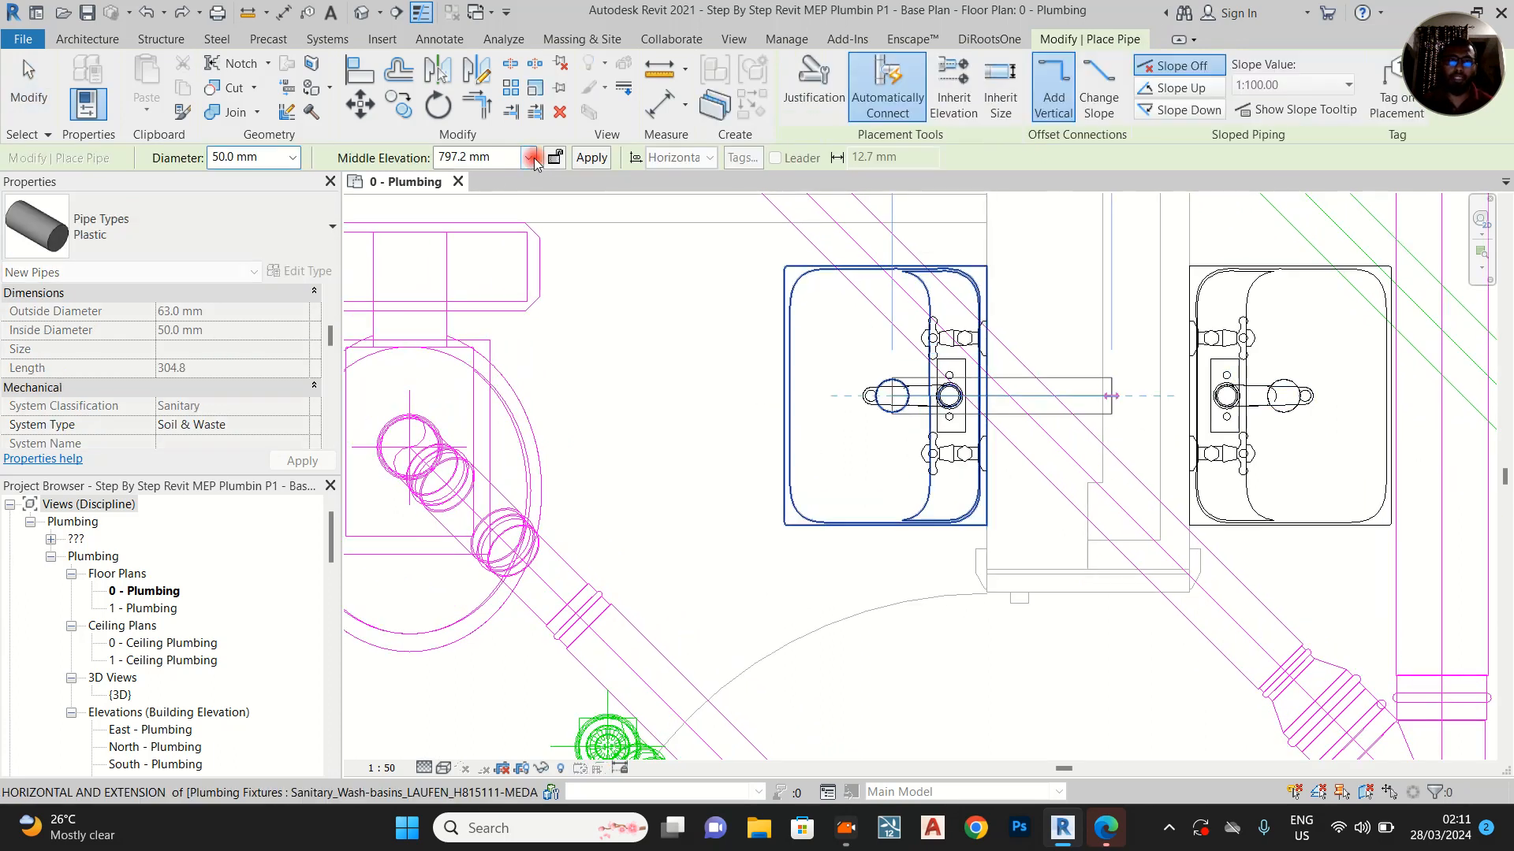
pyautogui.click(532, 160)
pyautogui.moveTo(531, 293); pyautogui.dragTo(534, 182)
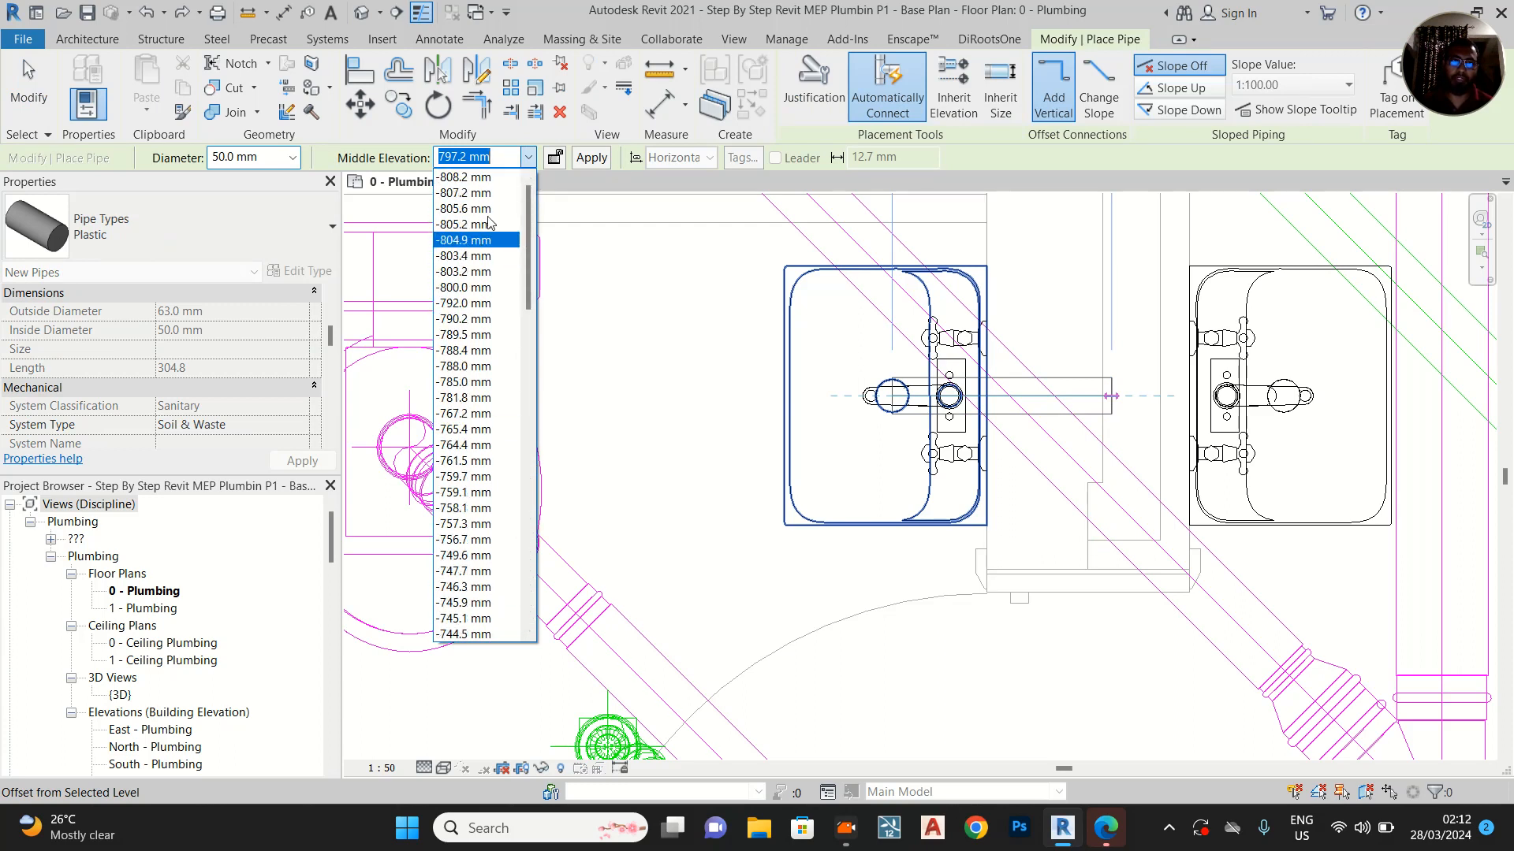
pyautogui.click(467, 286)
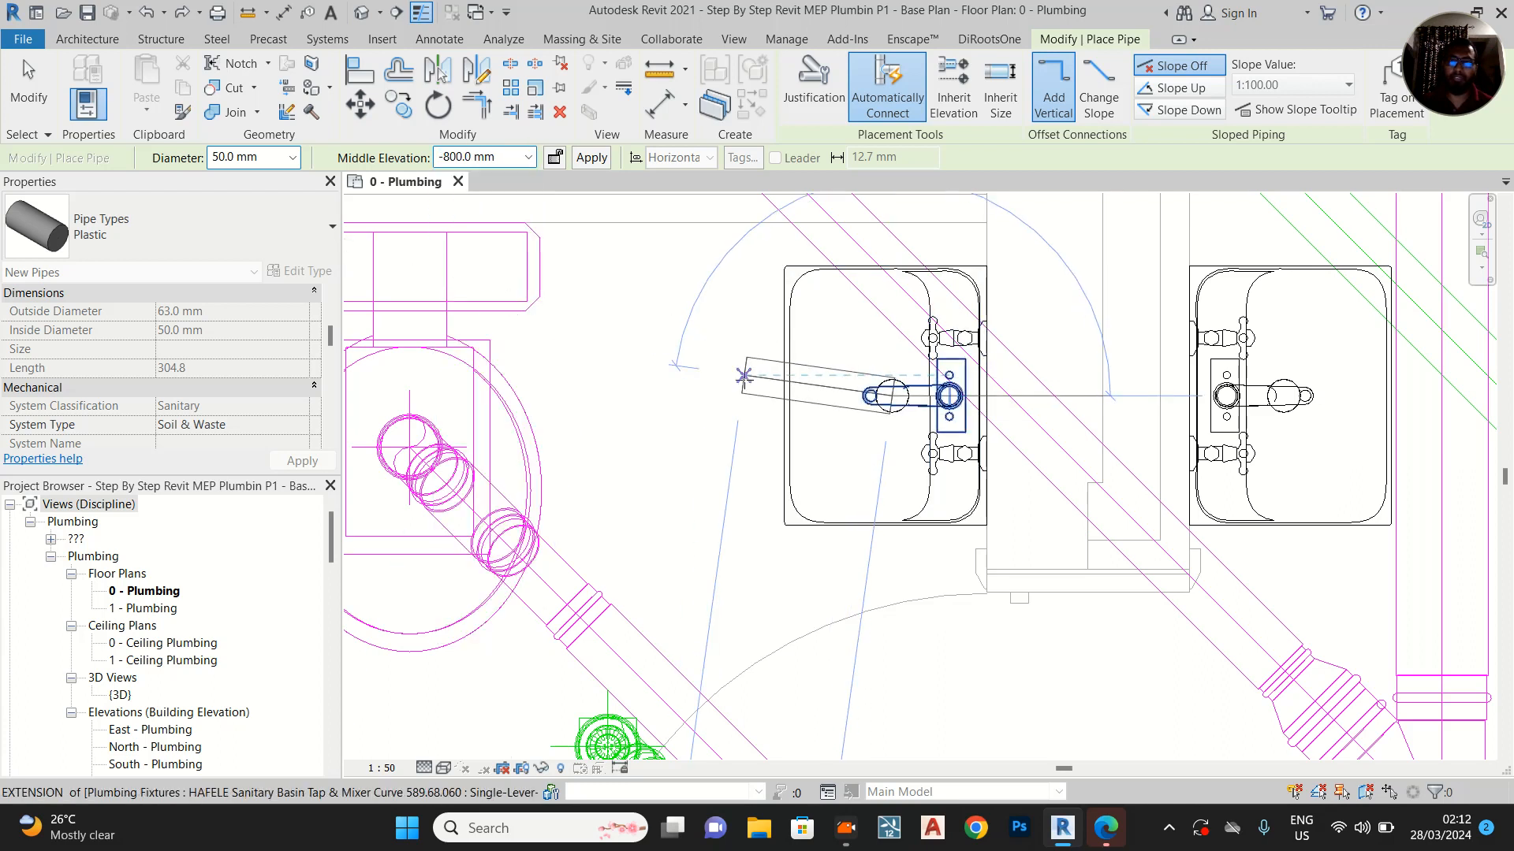
pyautogui.click(1180, 109)
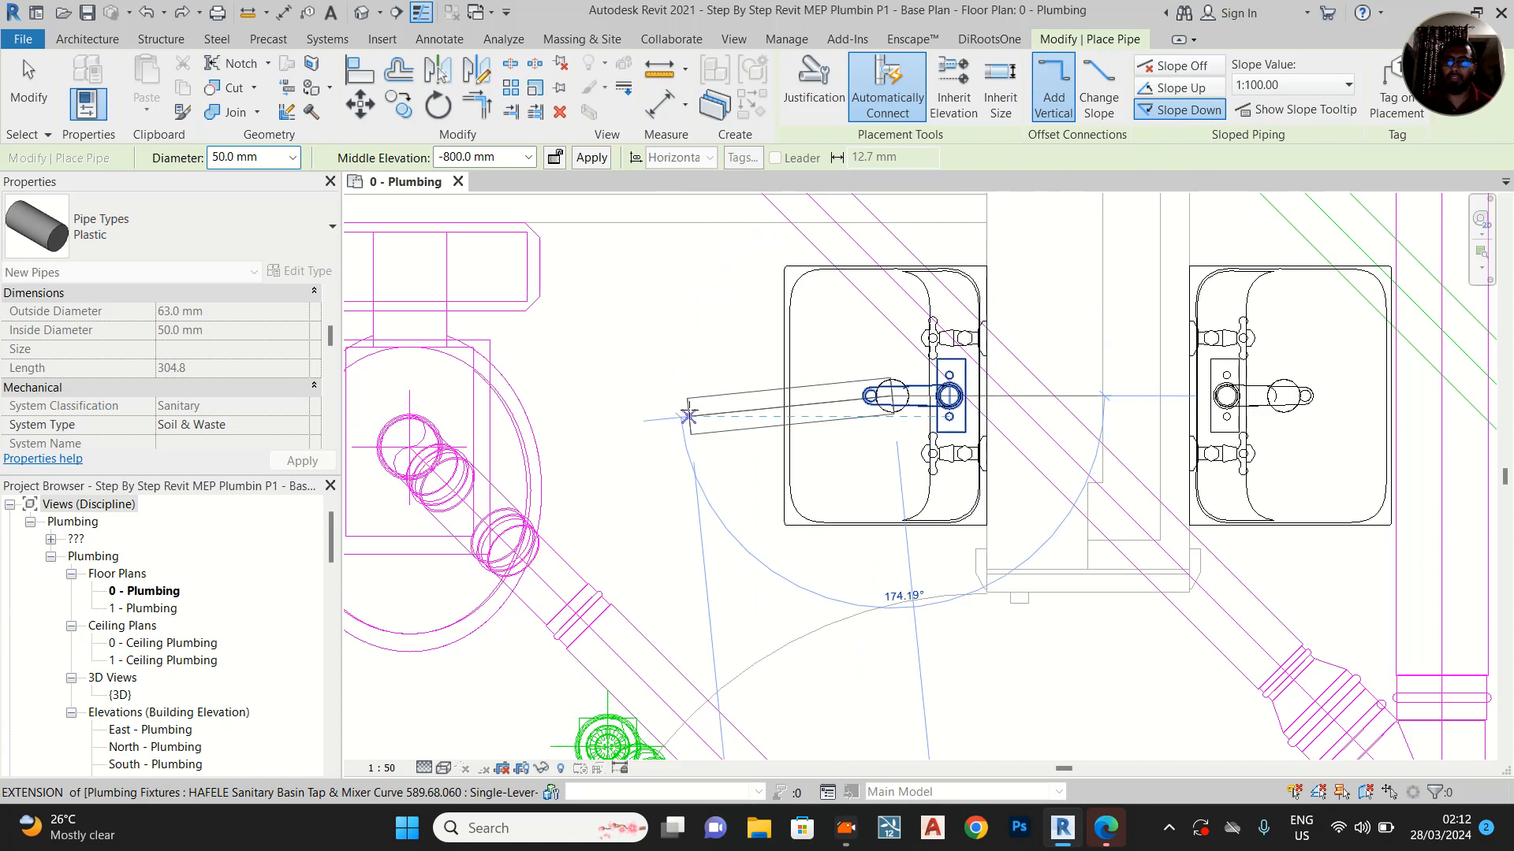
pyautogui.click(1312, 112)
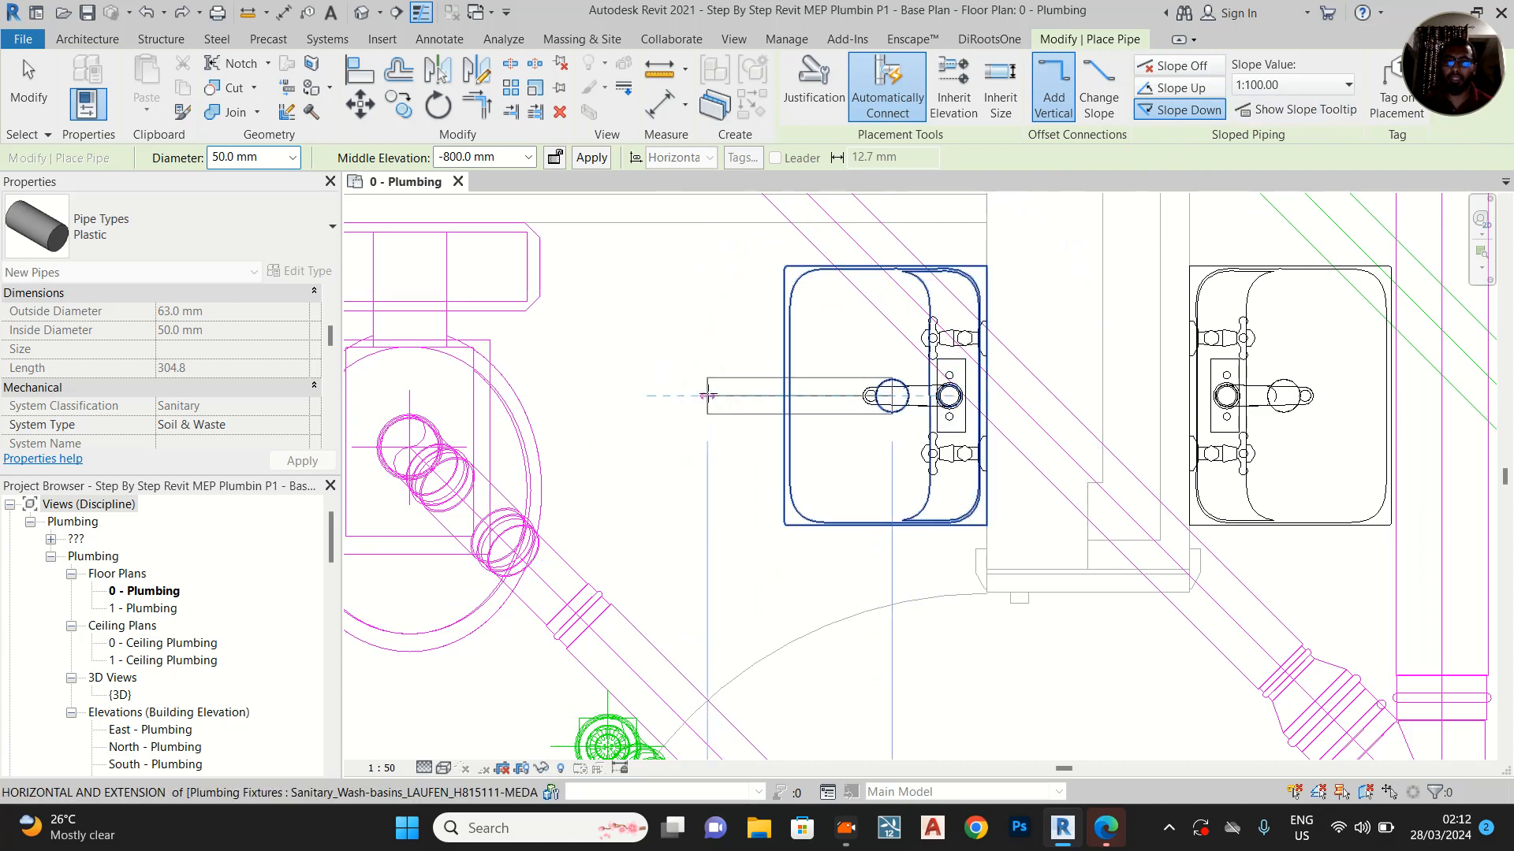
# Route the waste pipe horizontally out from the basin, through a 45° turn, and vertically down the plan towards the floor drain
pyautogui.click(730, 393)
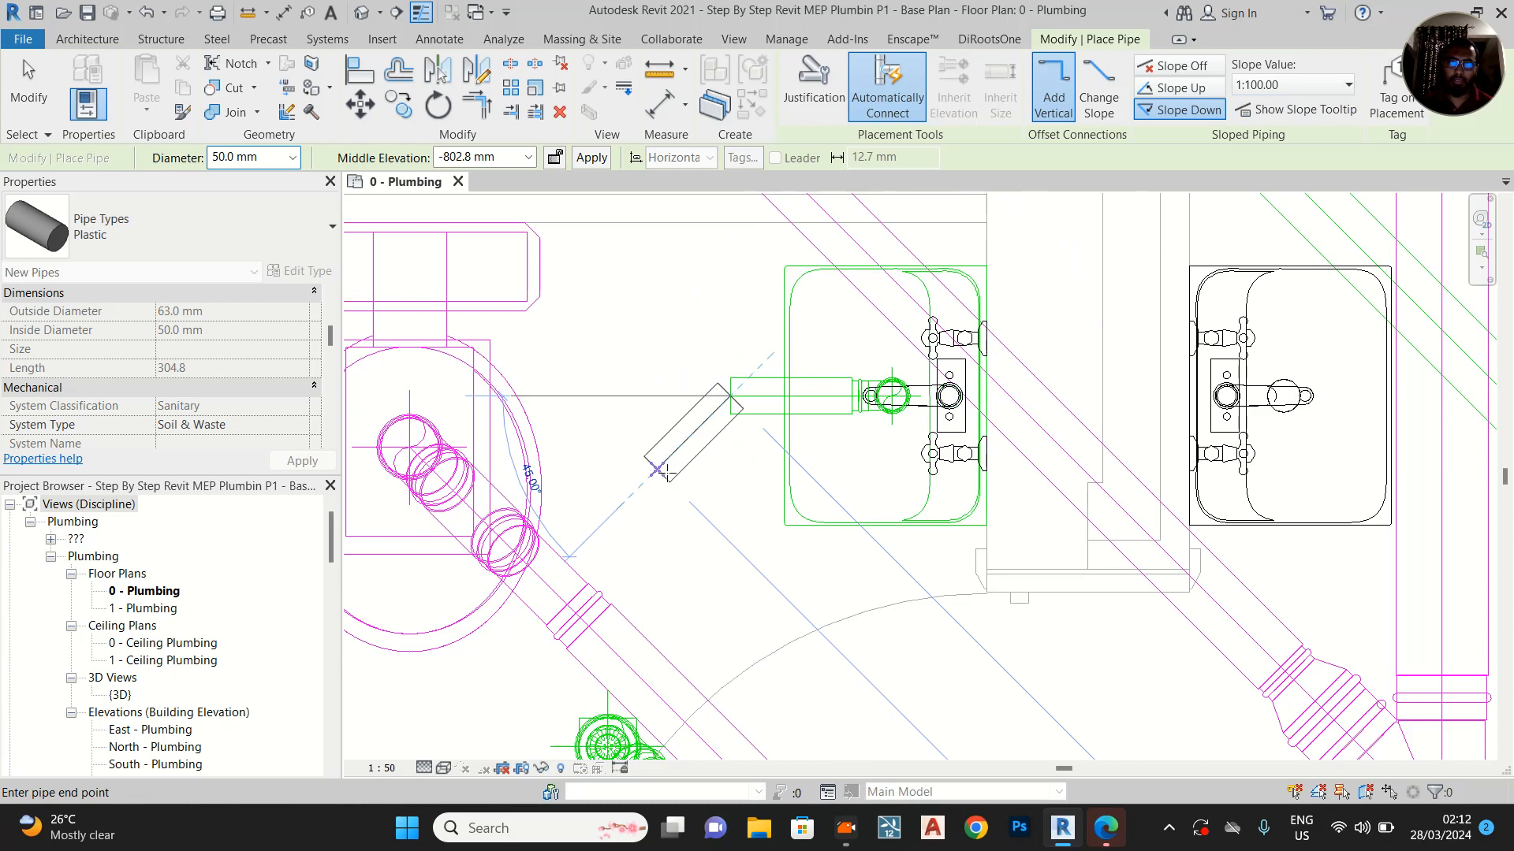
pyautogui.click(659, 468)
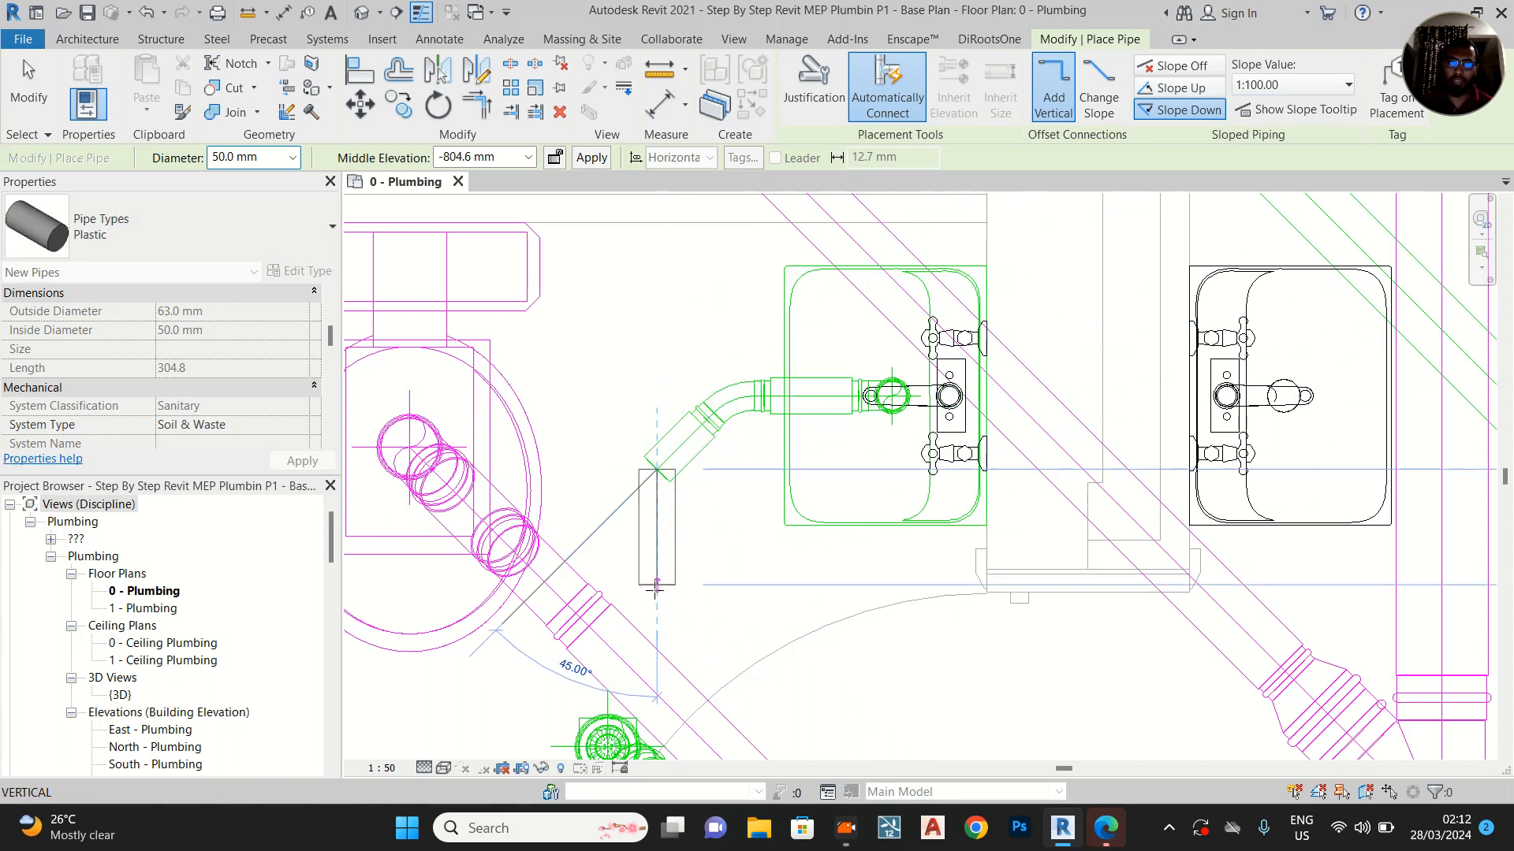
pyautogui.click(657, 584)
pyautogui.press('Escape')
pyautogui.press('Escape')
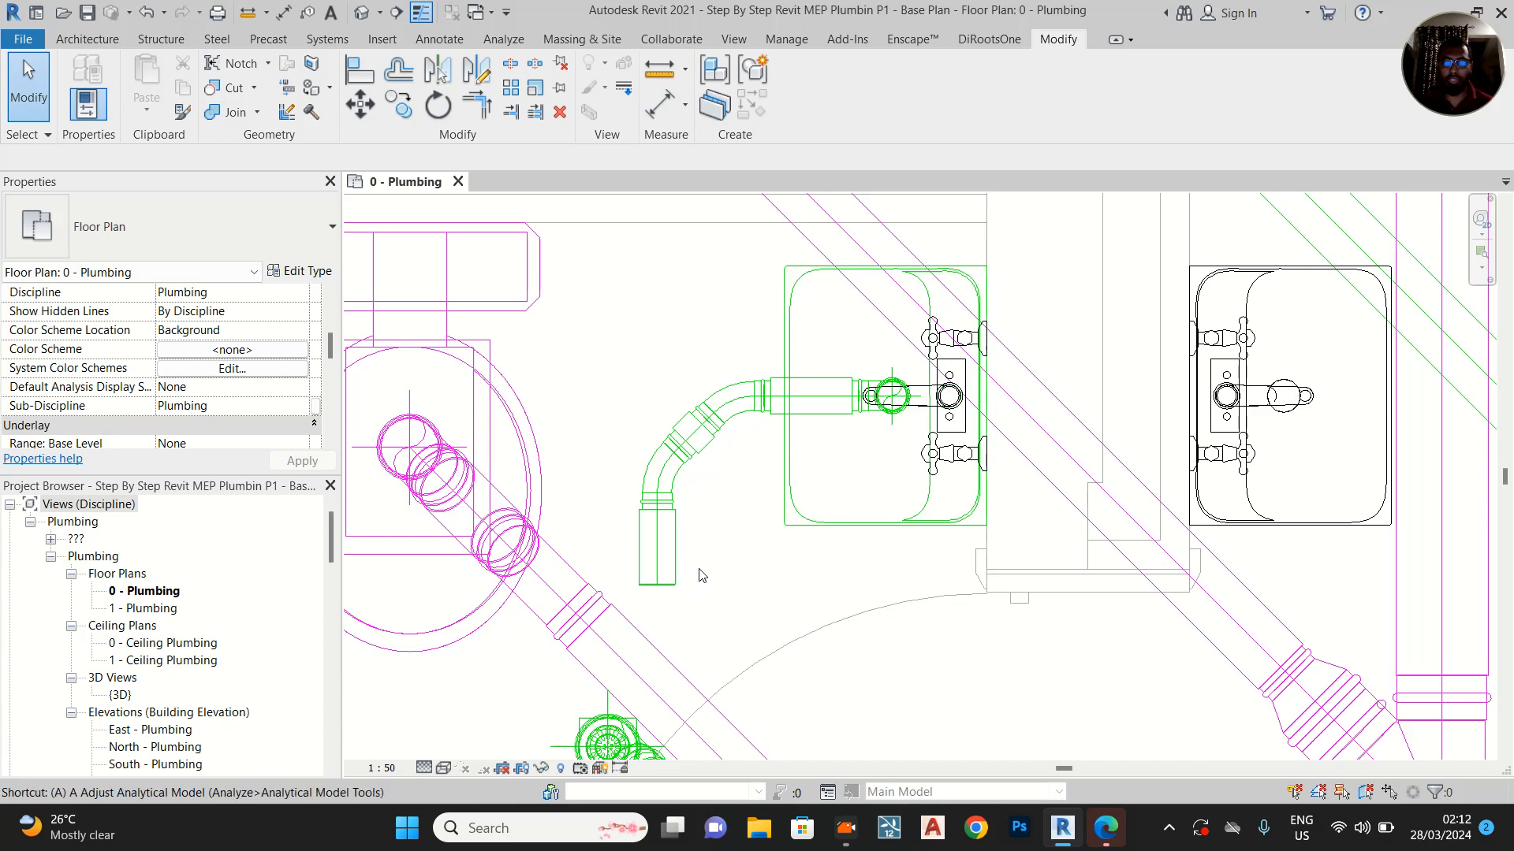
# Align the centreline of the basin waste pipe's open end with the centre of the floor drain
pyautogui.moveTo(804, 582); pyautogui.dragTo(862, 395, button='middle')
pyautogui.press('a')
pyautogui.press('l')
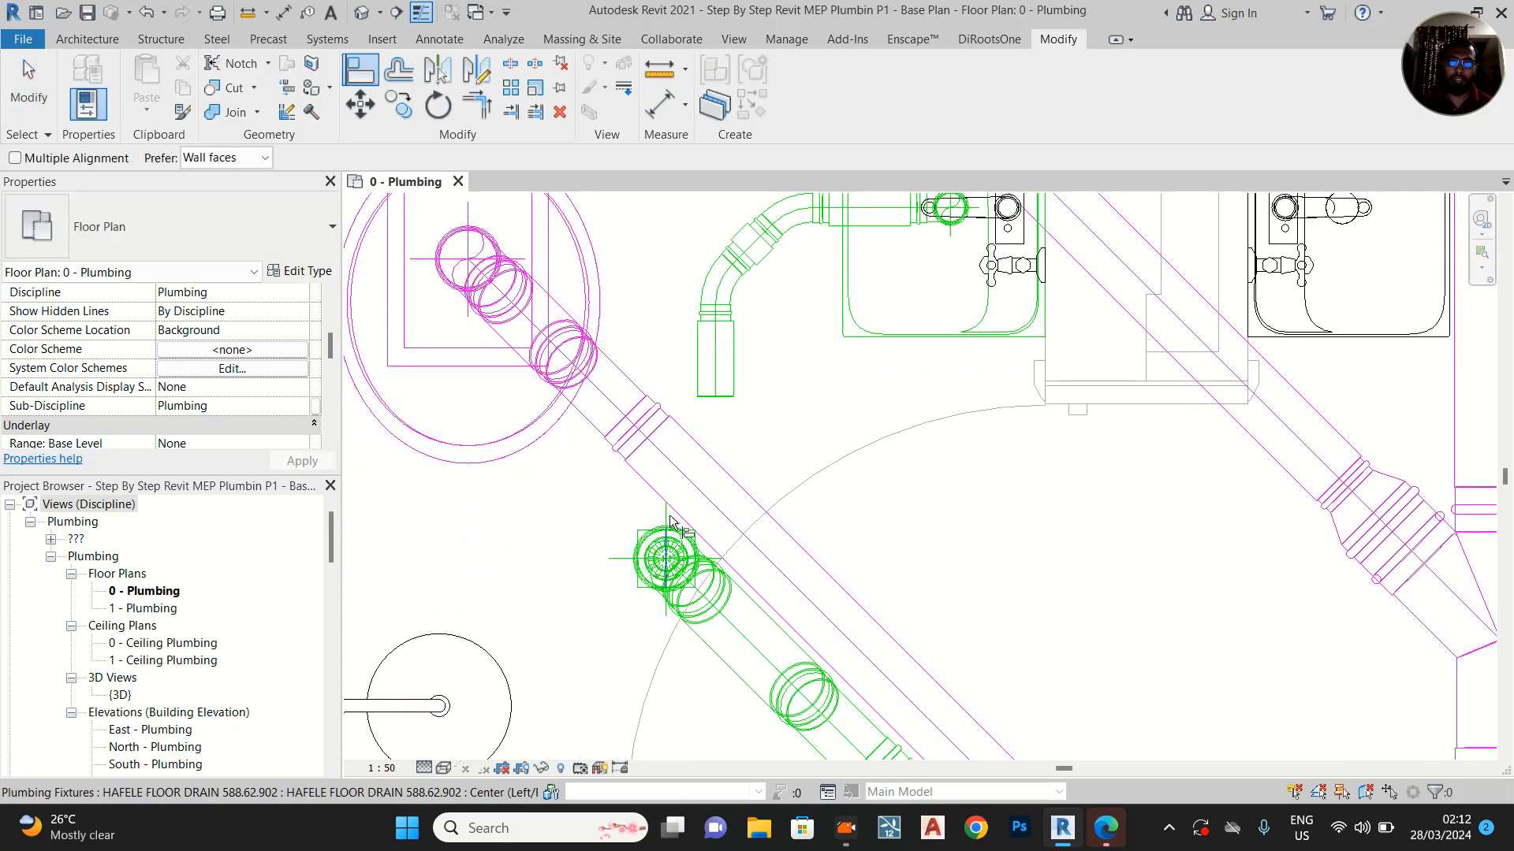
pyautogui.click(666, 562)
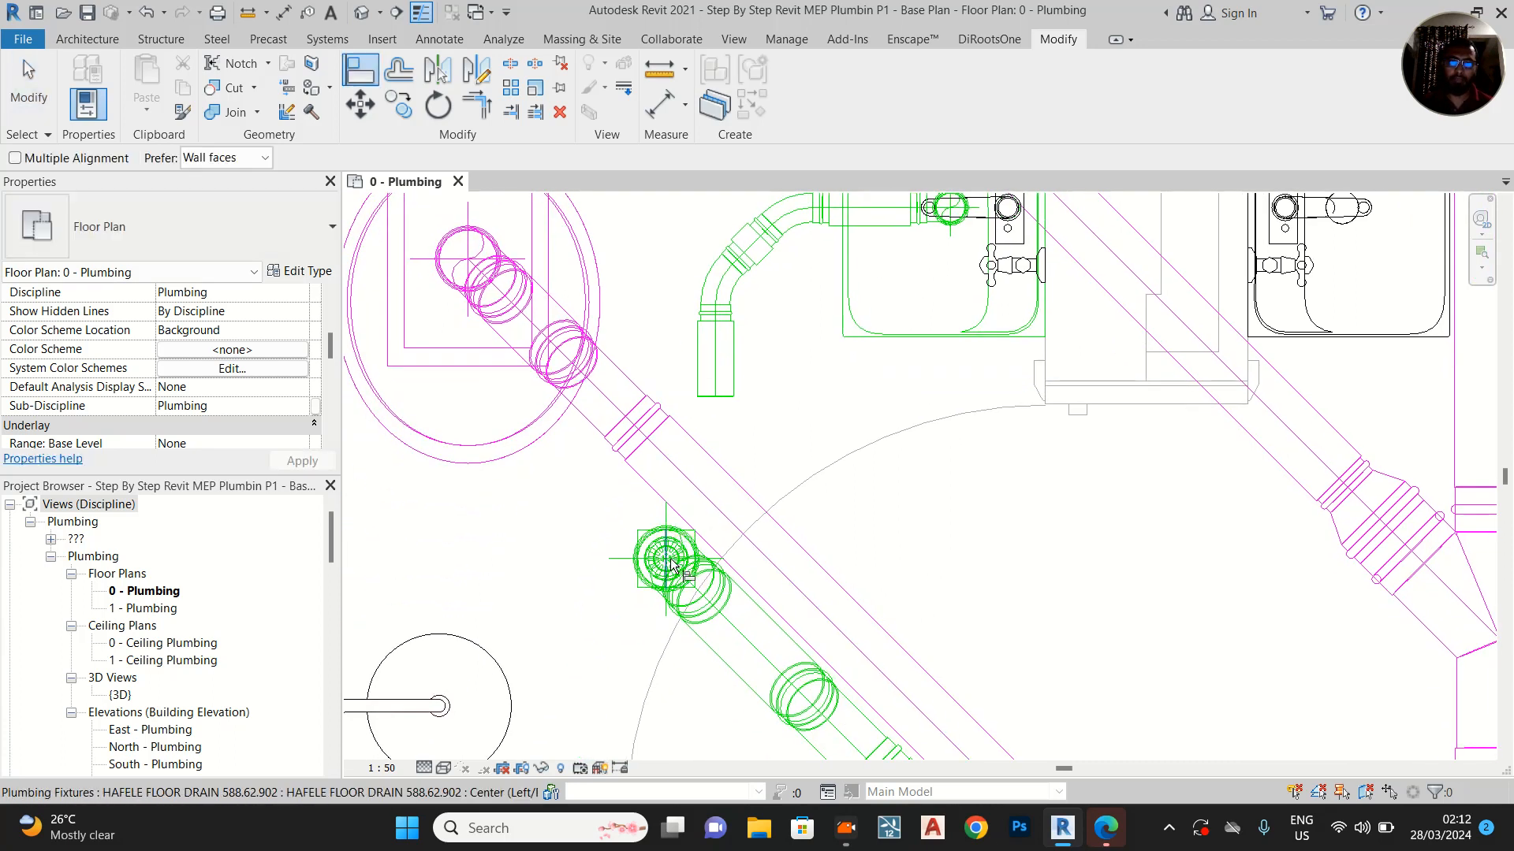
pyautogui.click(716, 369)
pyautogui.scroll(-1, 738, 385)
pyautogui.press('Escape')
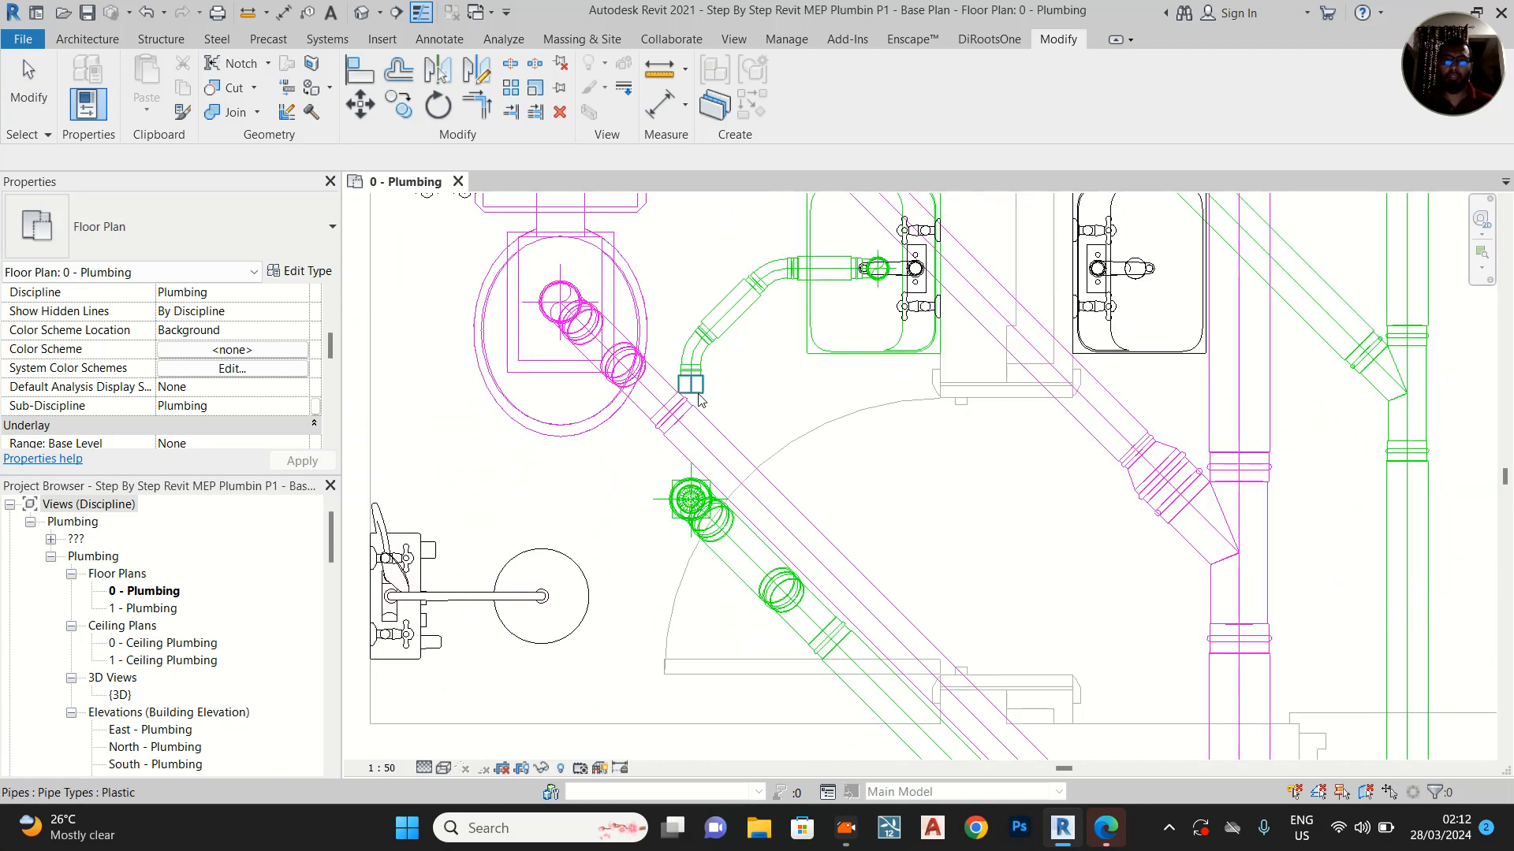
pyautogui.scroll(1, 698, 398)
pyautogui.click(698, 398)
pyautogui.click(722, 423)
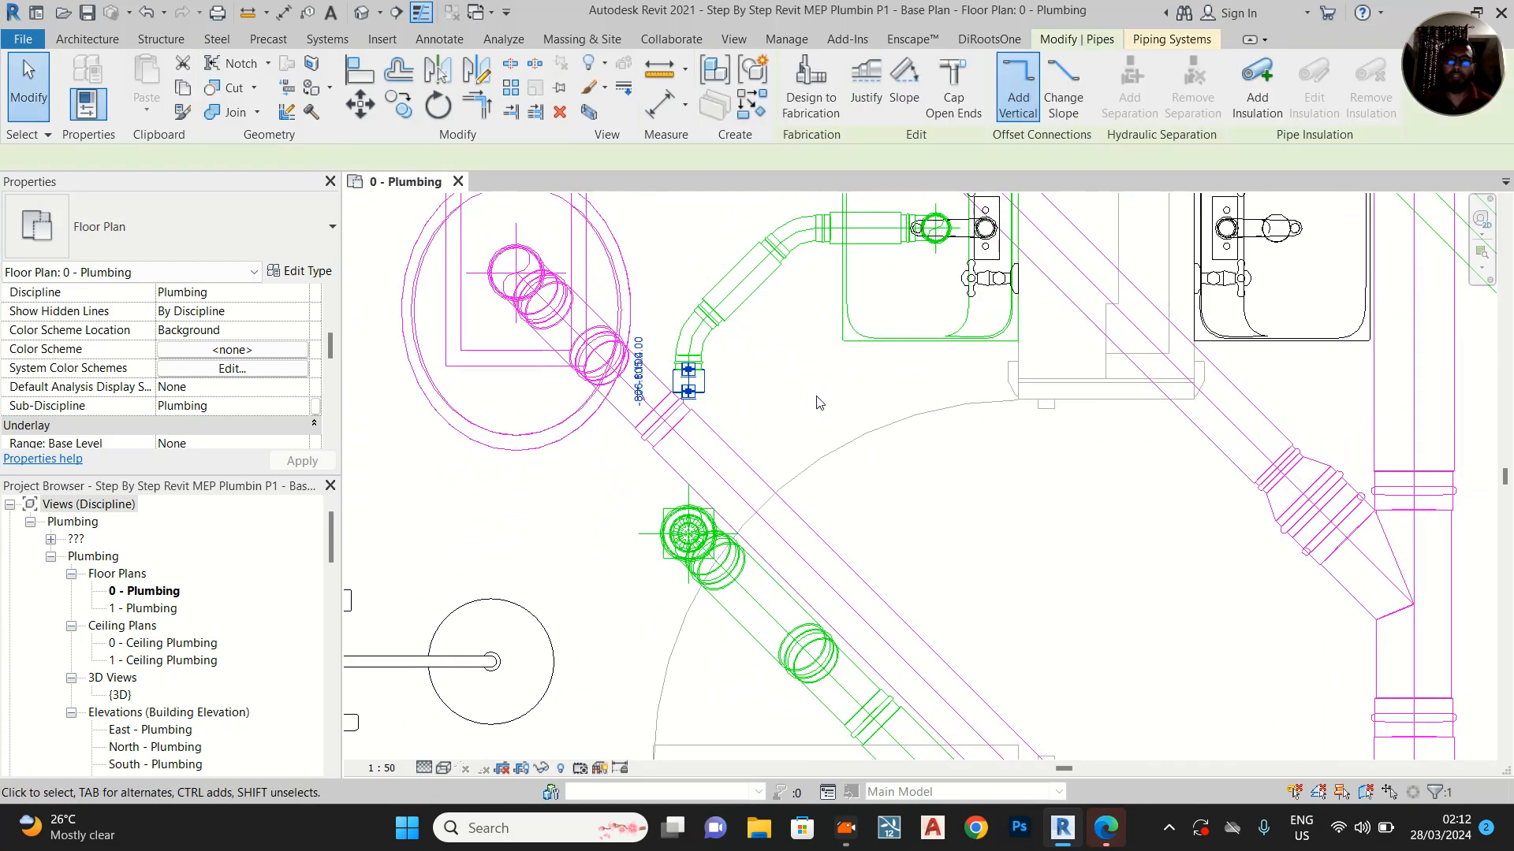
pyautogui.scroll(-3, 816, 406)
pyautogui.click(607, 404)
# Move the Section 2 line down so it cuts through the cubicle with the new basin pipe, and open its view
pyautogui.moveTo(692, 289); pyautogui.dragTo(693, 444, button='middle')
pyautogui.click(729, 239)
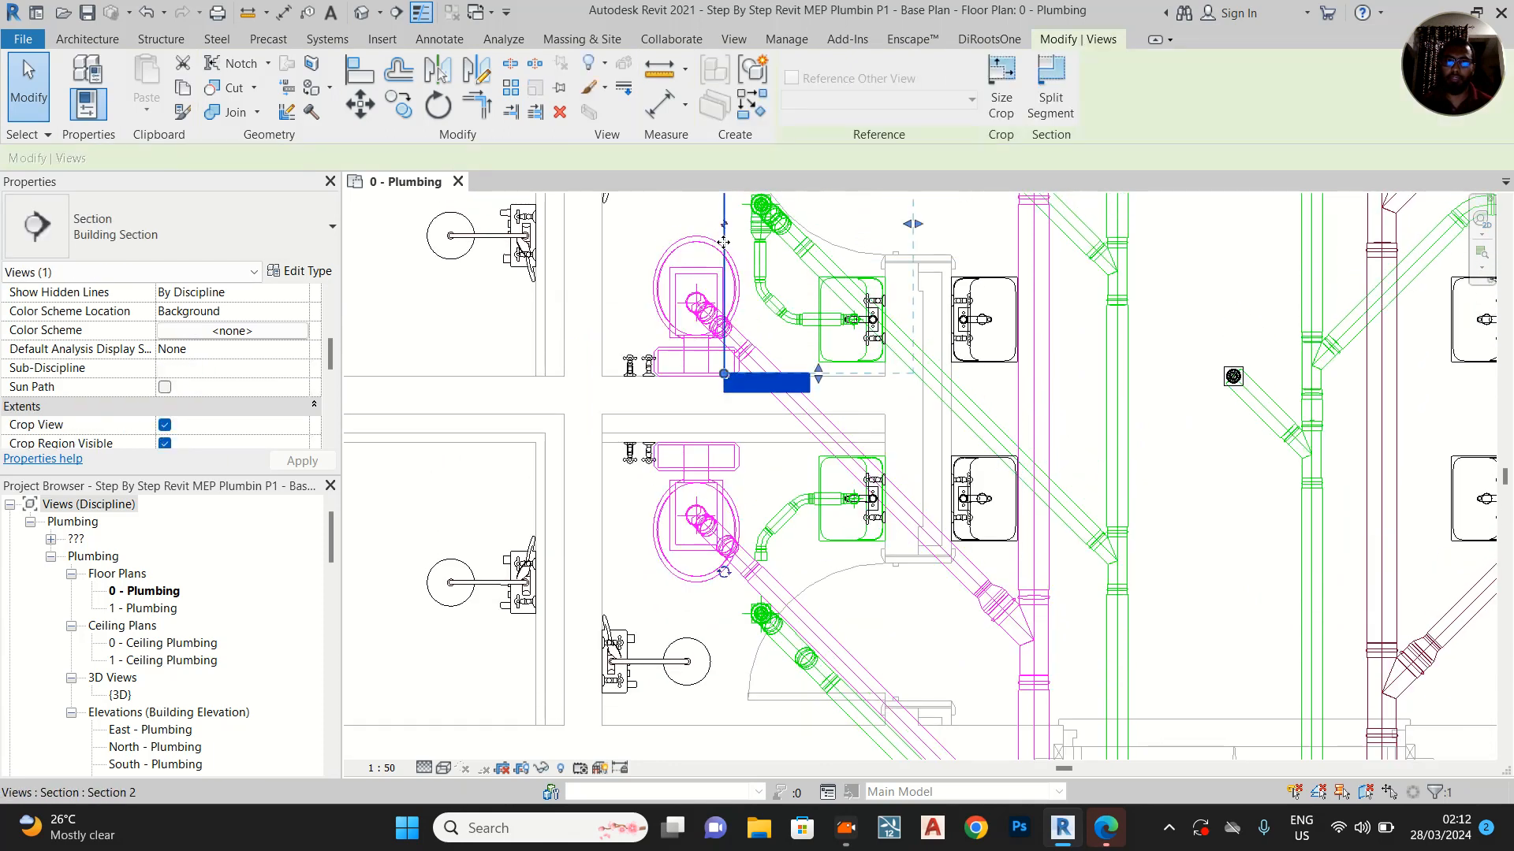
pyautogui.moveTo(725, 317); pyautogui.dragTo(720, 659)
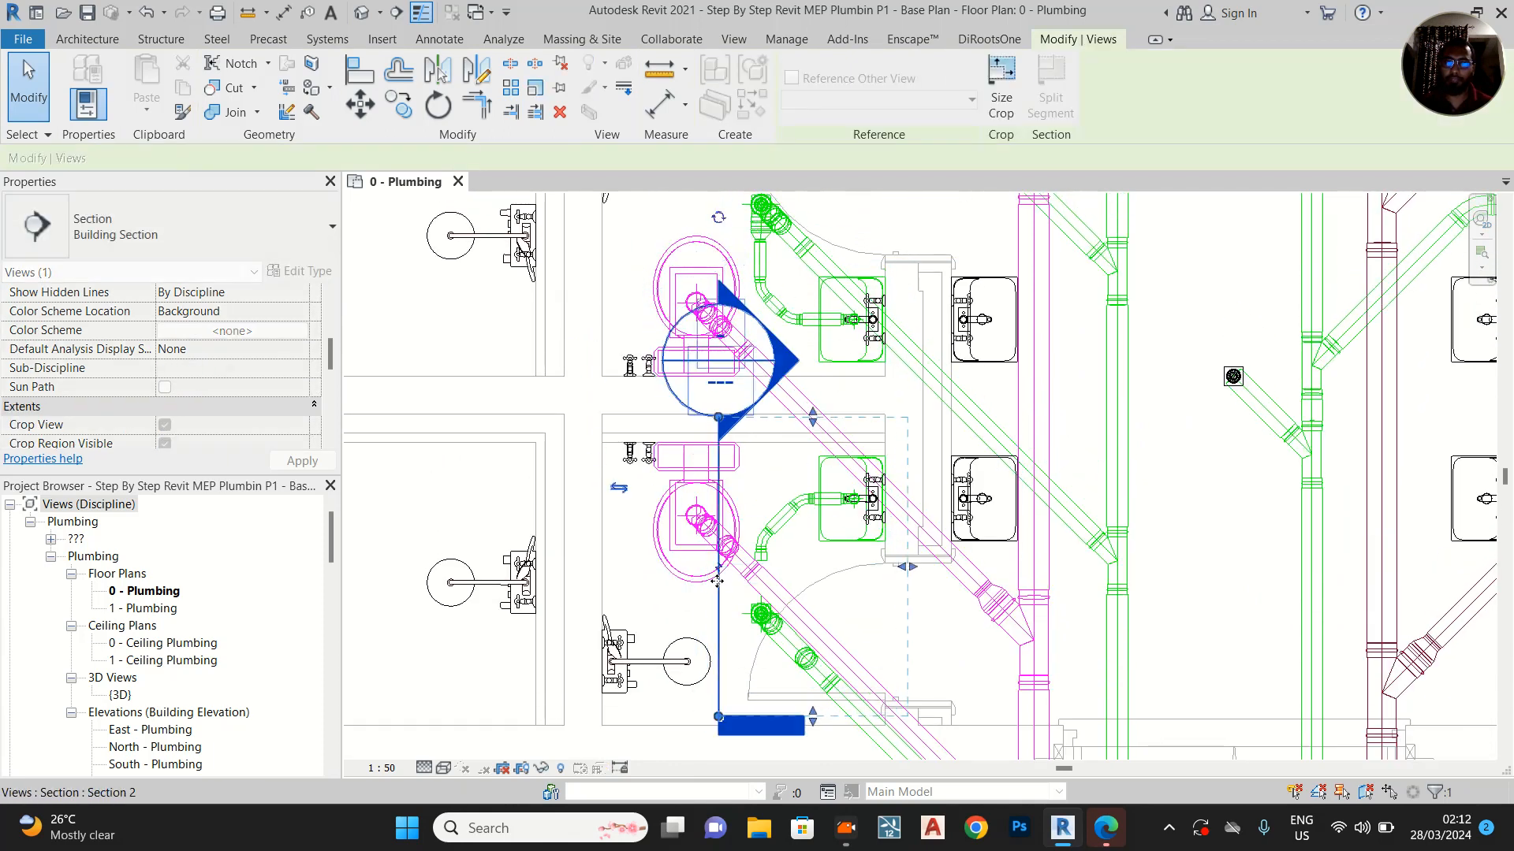
pyautogui.rightClick(718, 592)
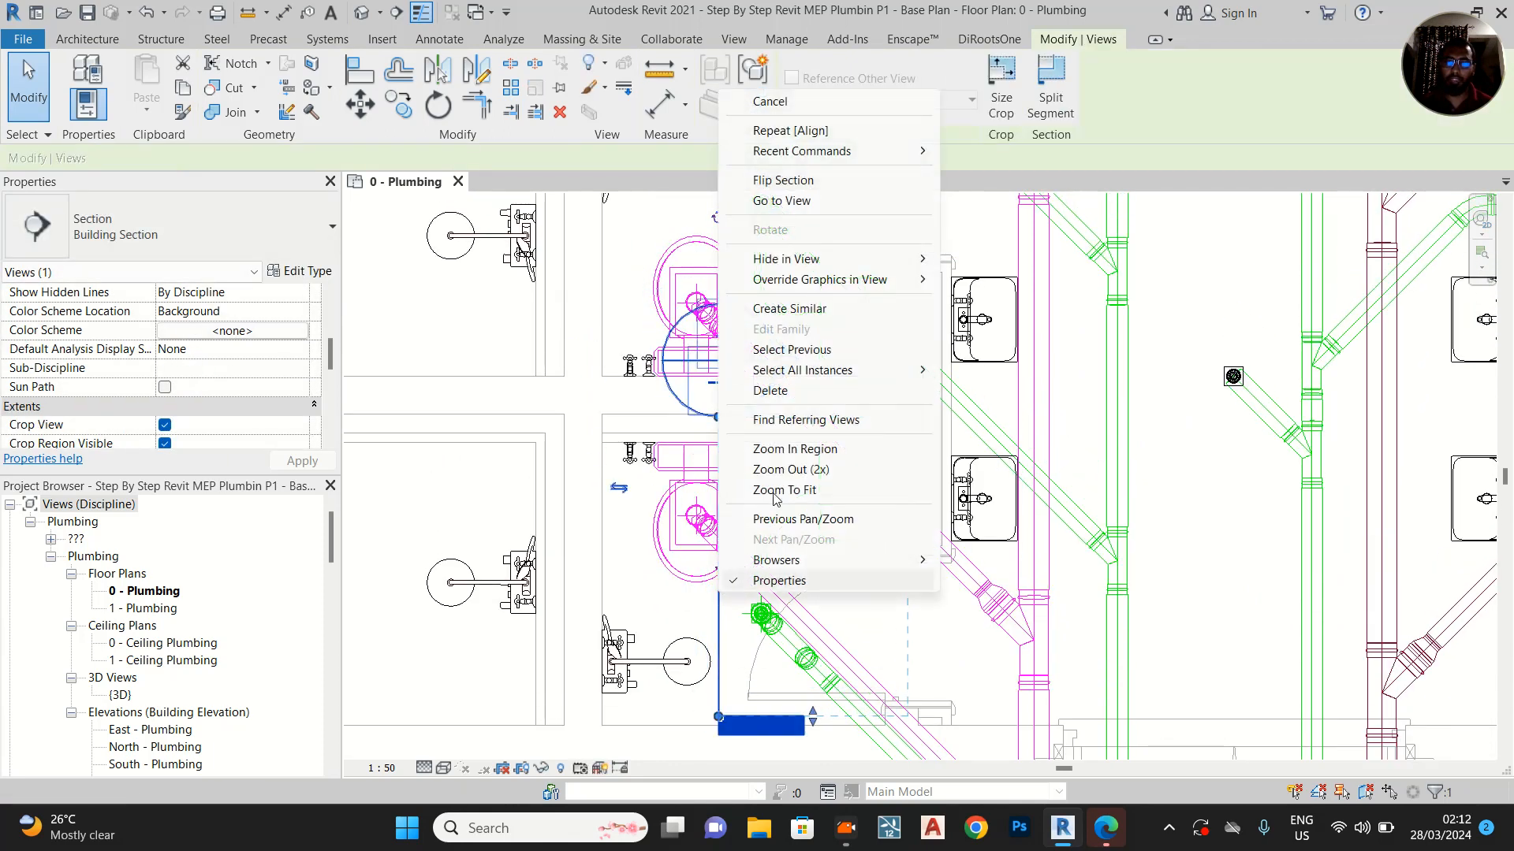
pyautogui.click(794, 200)
pyautogui.scroll(3, 872, 584)
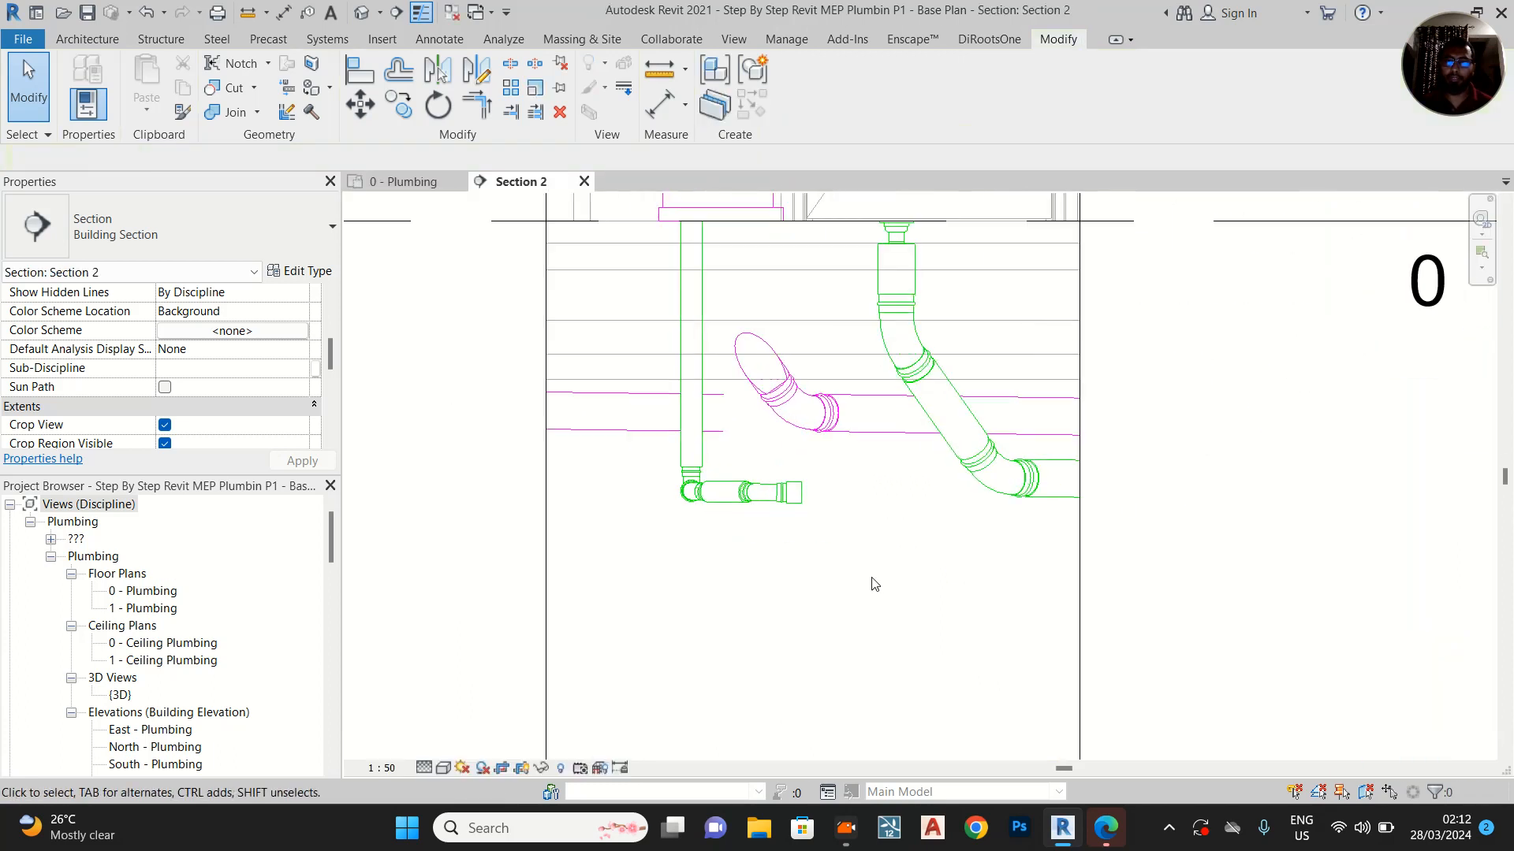
# Lower the elbow beneath the floor drain to the level of the horizontal soil pipe, lengthening the drain's vertical pipe
pyautogui.scroll(1, 879, 544)
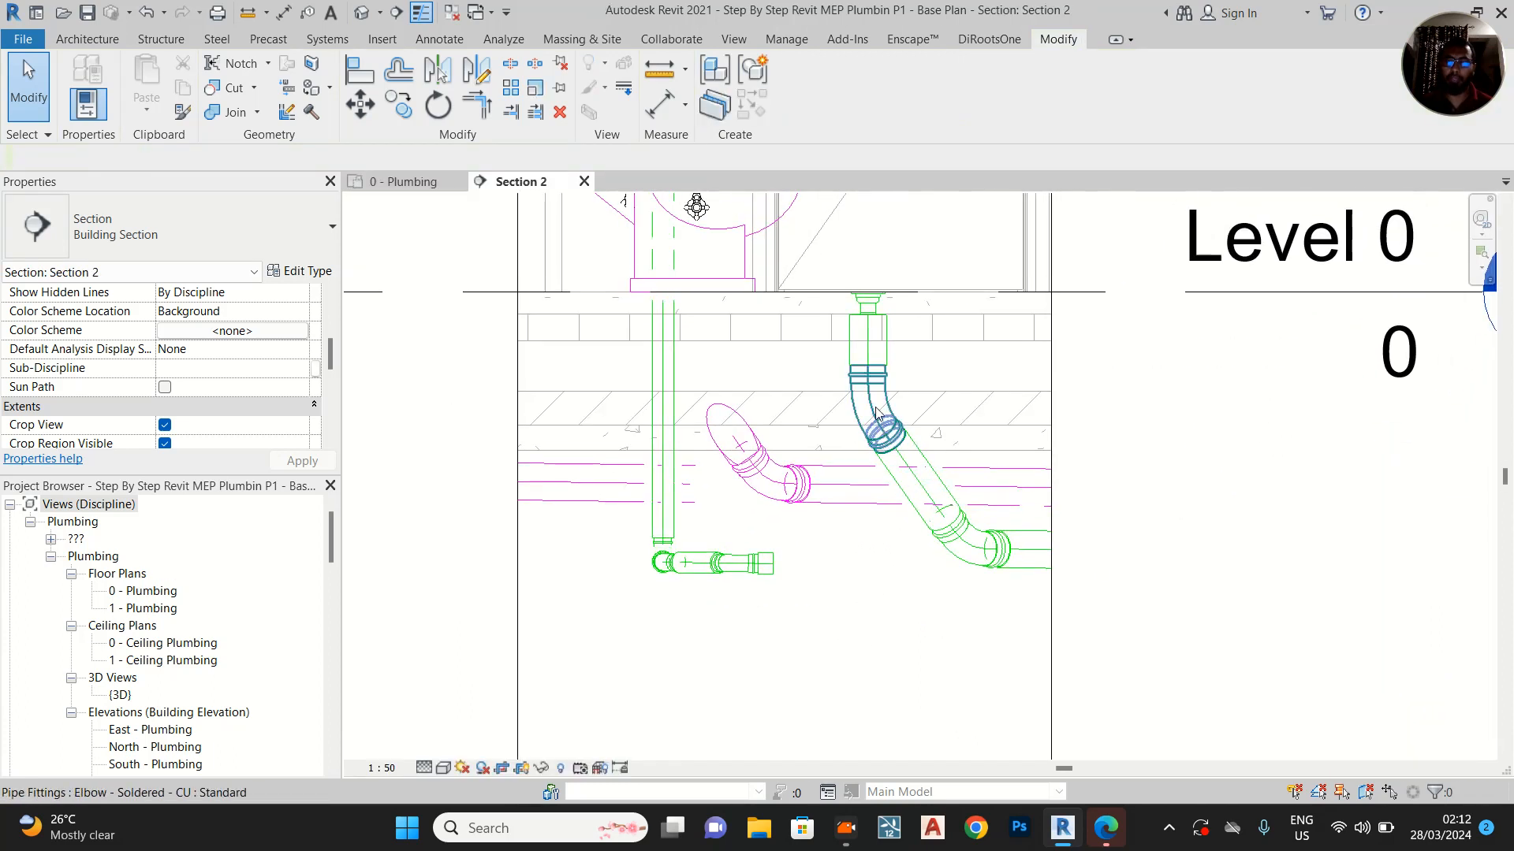
pyautogui.scroll(2, 871, 379)
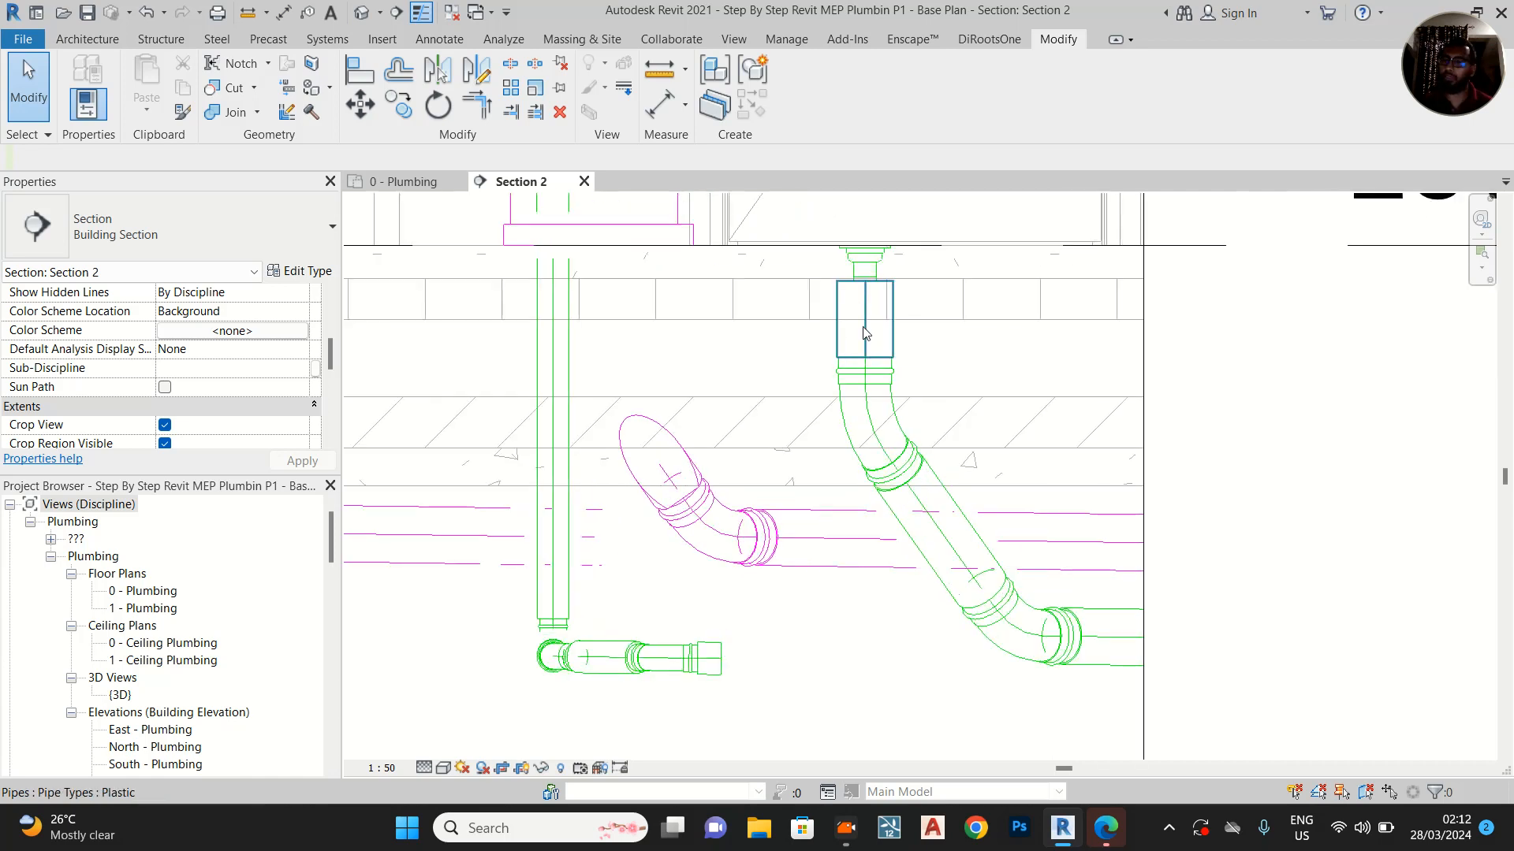
pyautogui.click(867, 415)
pyautogui.moveTo(870, 438); pyautogui.dragTo(864, 512)
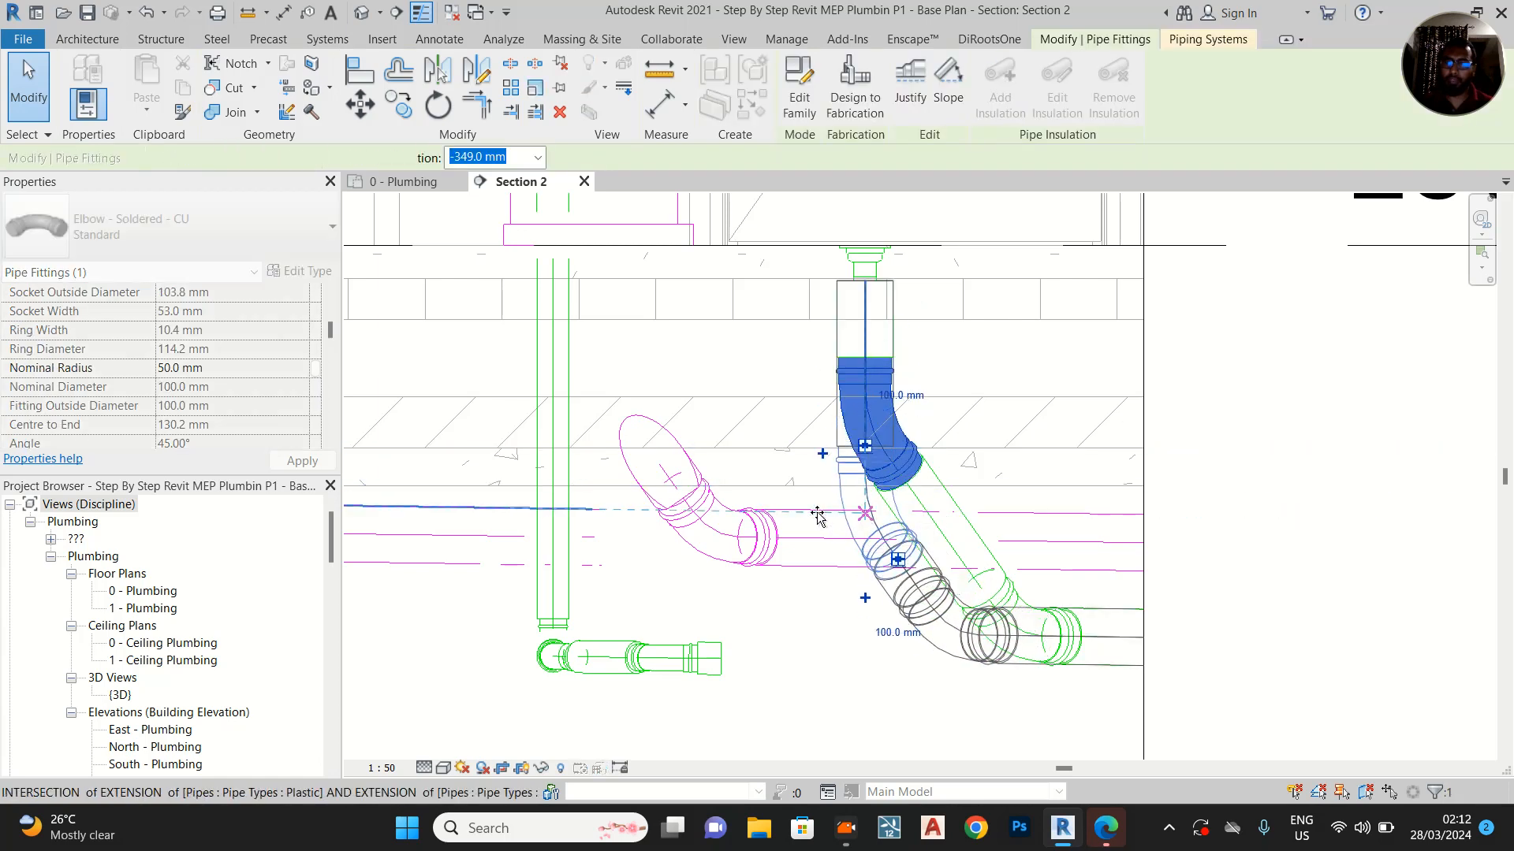
pyautogui.click(789, 650)
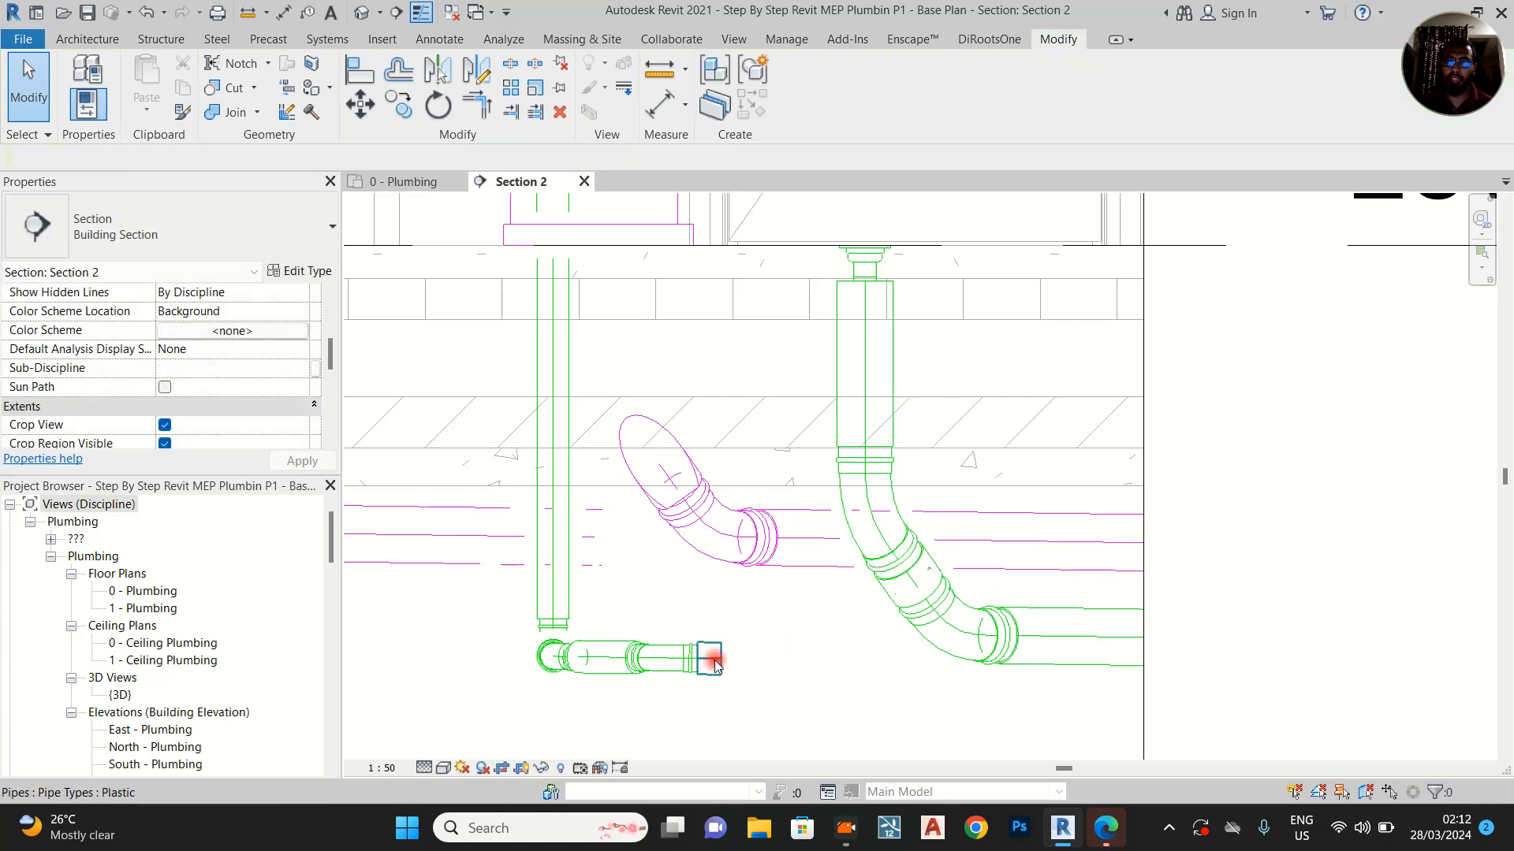
# Try to nudge the basin branch's short end pipe upward
pyautogui.click(726, 666)
pyautogui.press('Up')
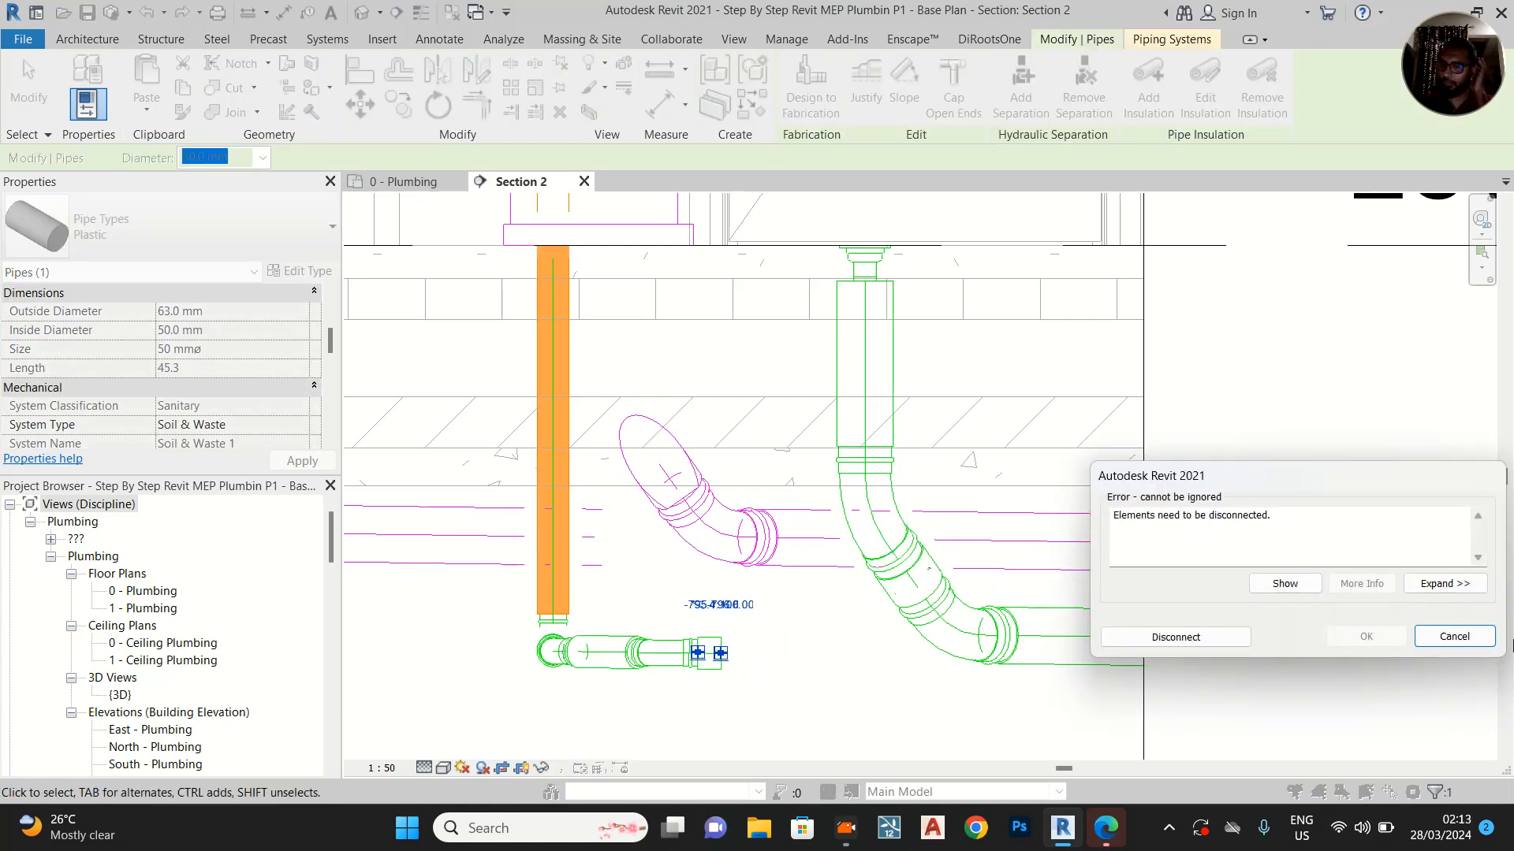
pyautogui.click(1452, 637)
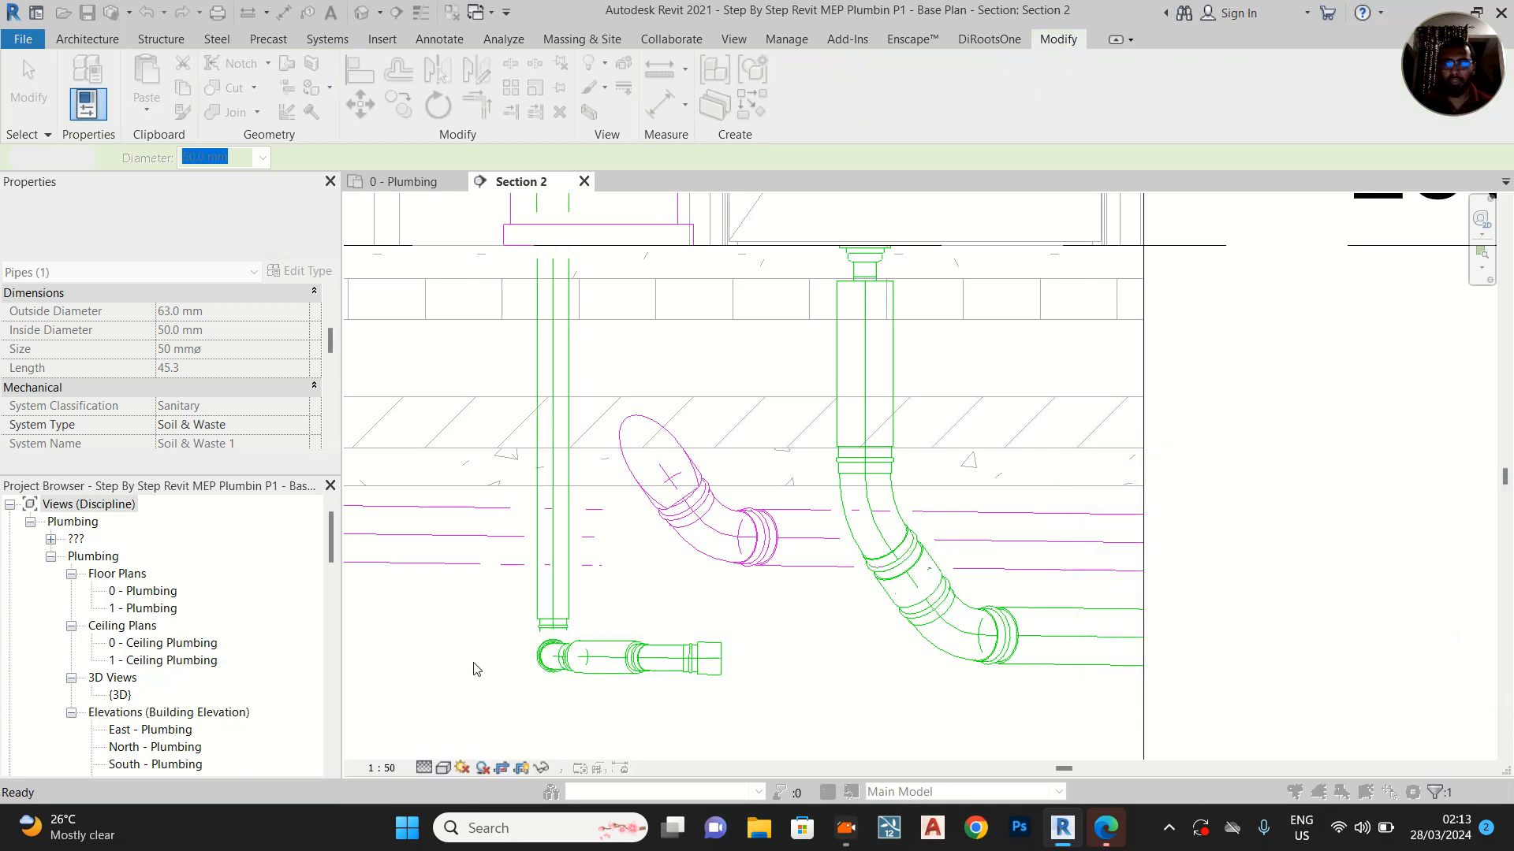
# Raise the elbow at the foot of the basin's drop pipe, with its branch, to just above the toilet's angled soil pipe
pyautogui.click(551, 635)
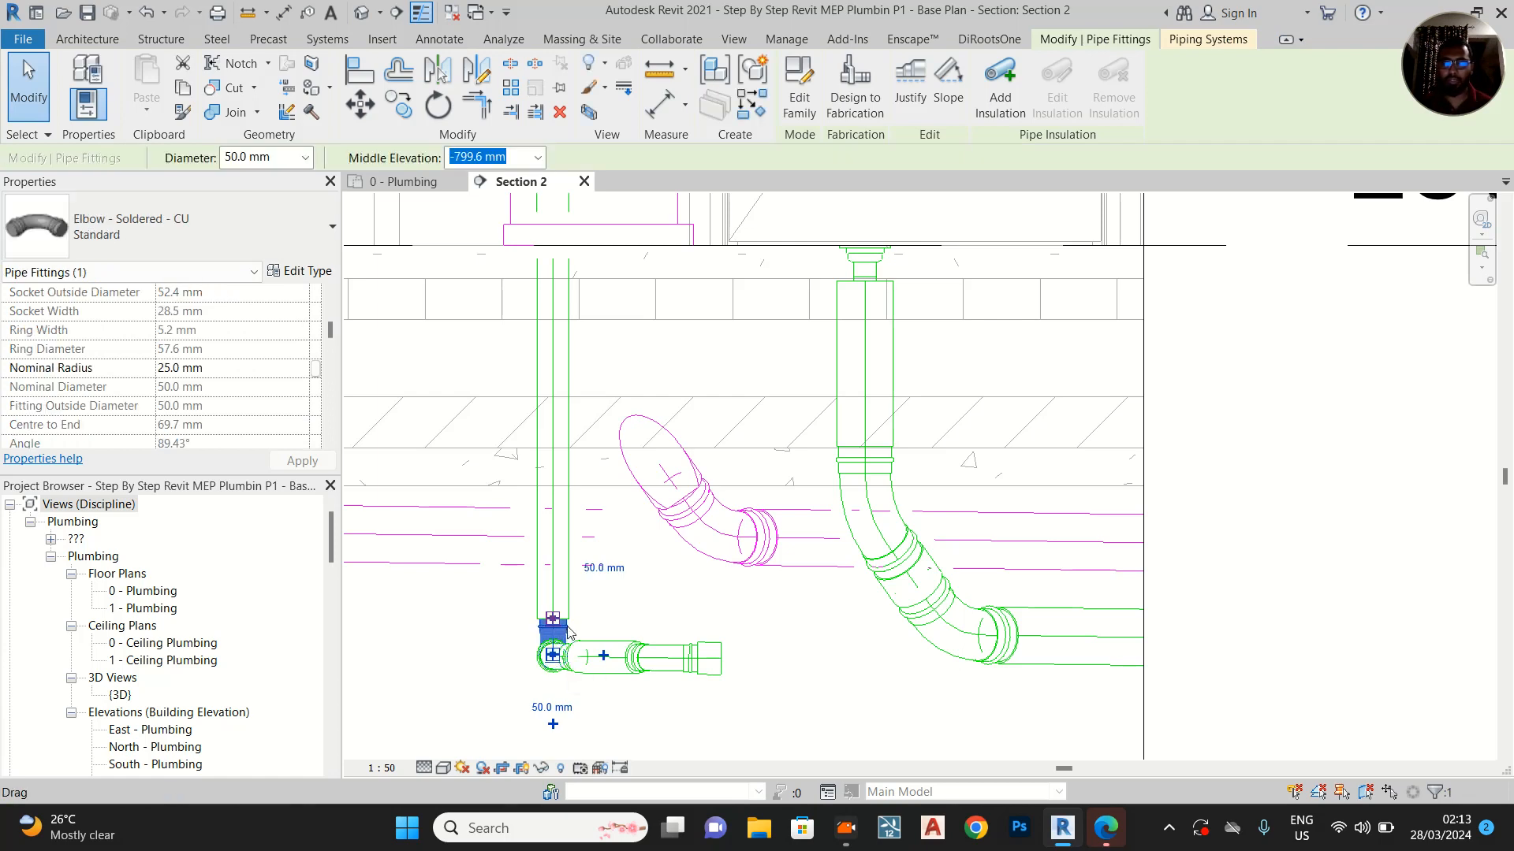
pyautogui.moveTo(563, 608); pyautogui.dragTo(561, 347)
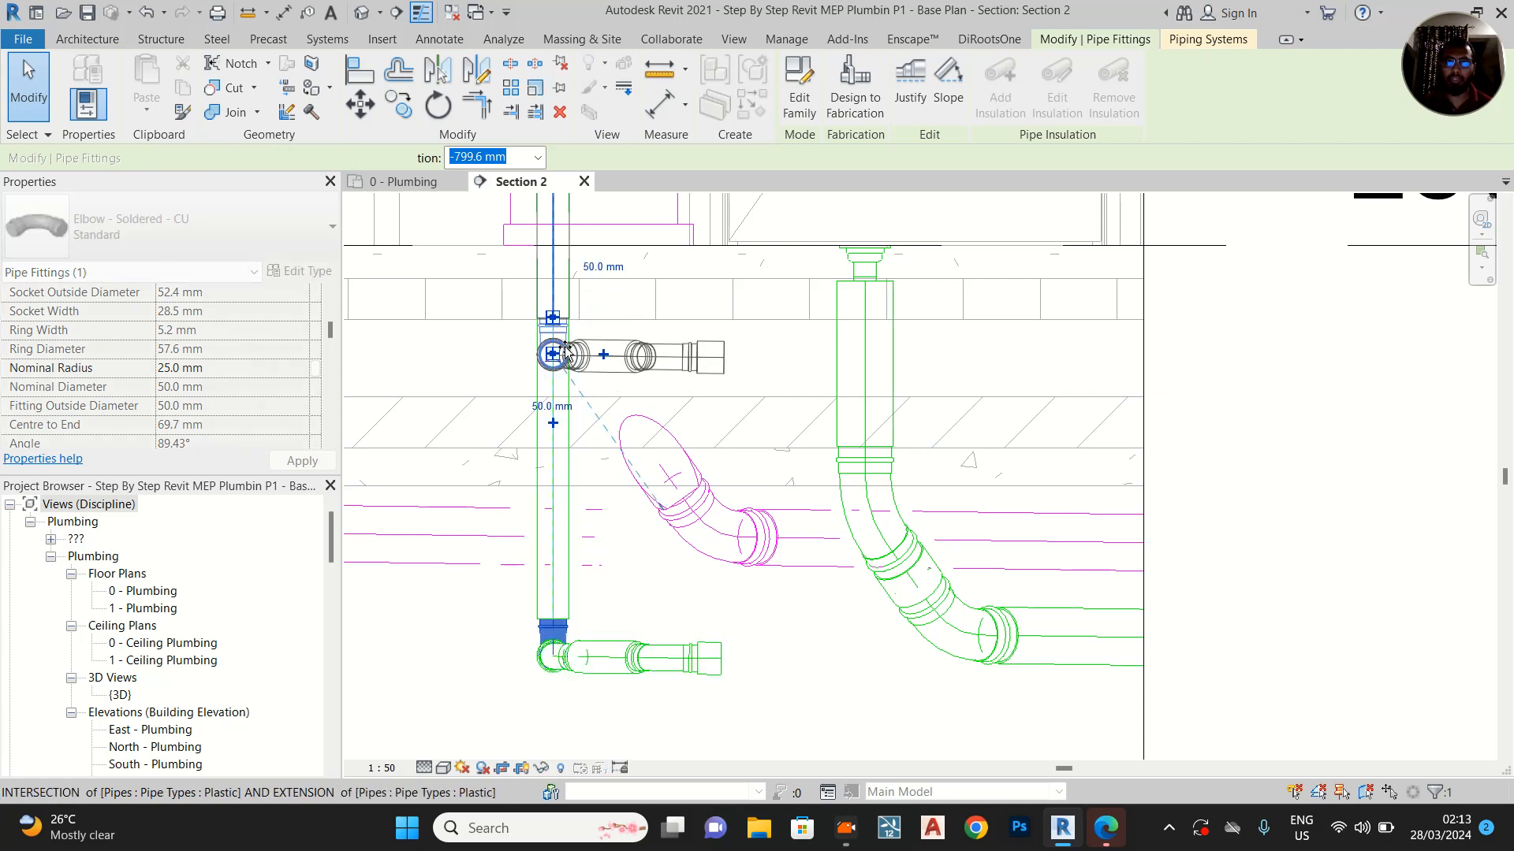
pyautogui.click(802, 346)
# Extend the branch pipe's open end to the centreline of the floor drain's vertical pipe to join them with a tee
pyautogui.scroll(2, 690, 363)
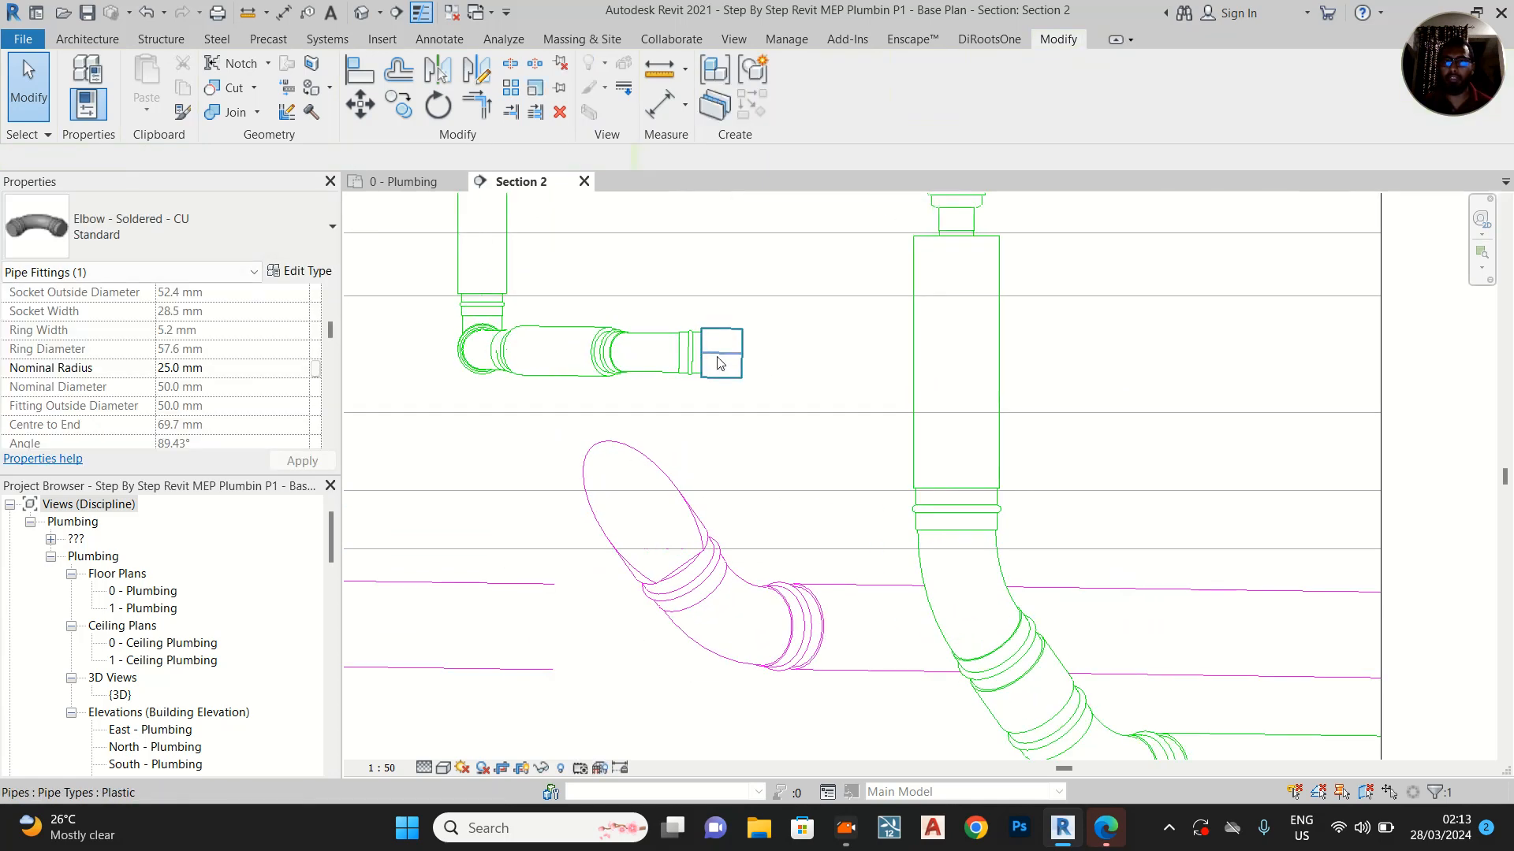
pyautogui.click(741, 349)
pyautogui.moveTo(744, 359); pyautogui.dragTo(955, 363)
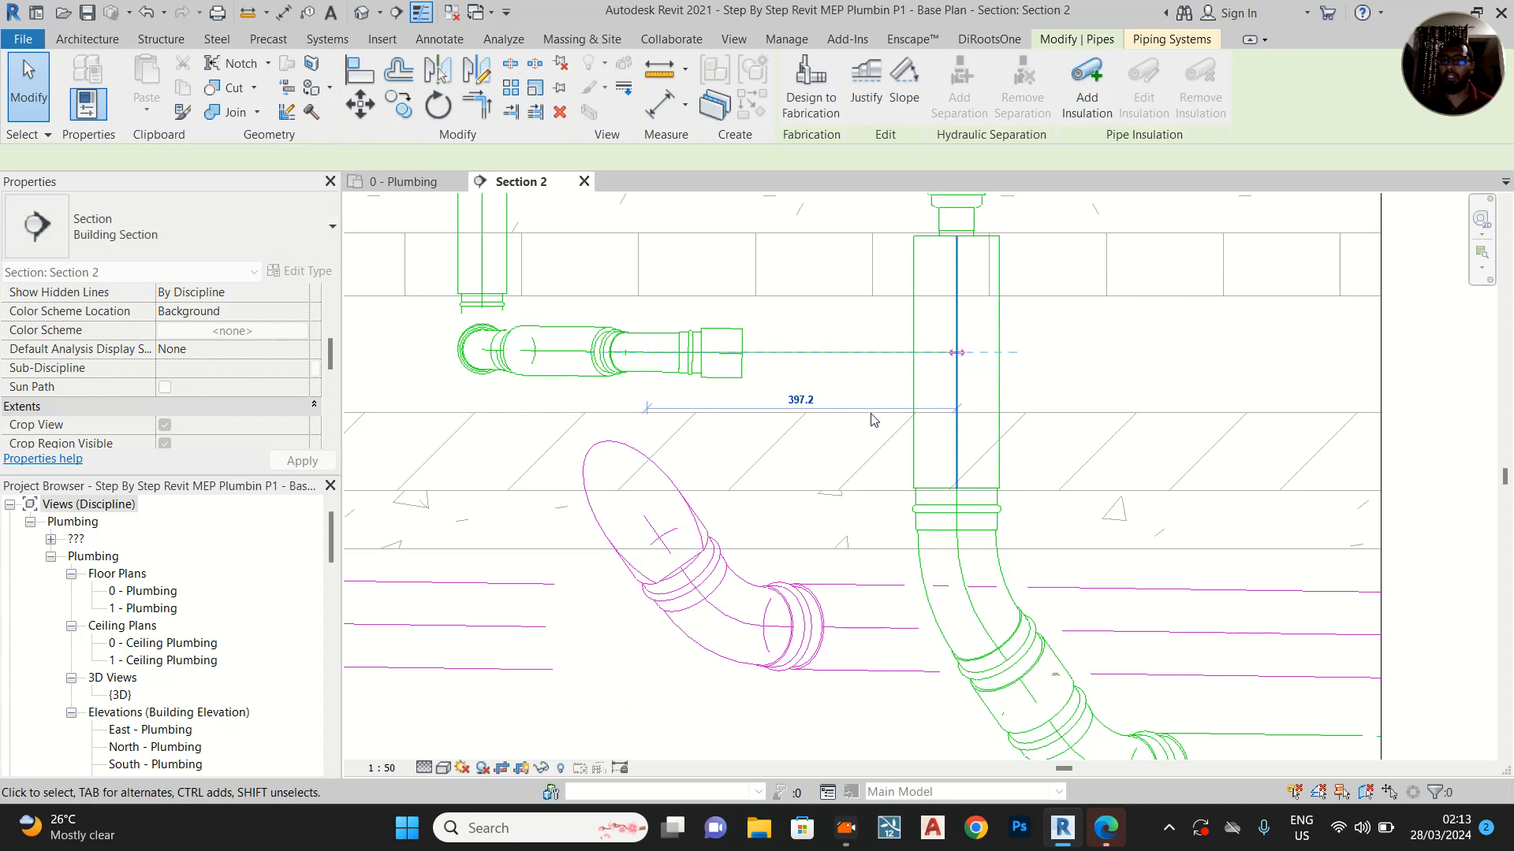
pyautogui.click(1152, 380)
pyautogui.scroll(-5, 989, 442)
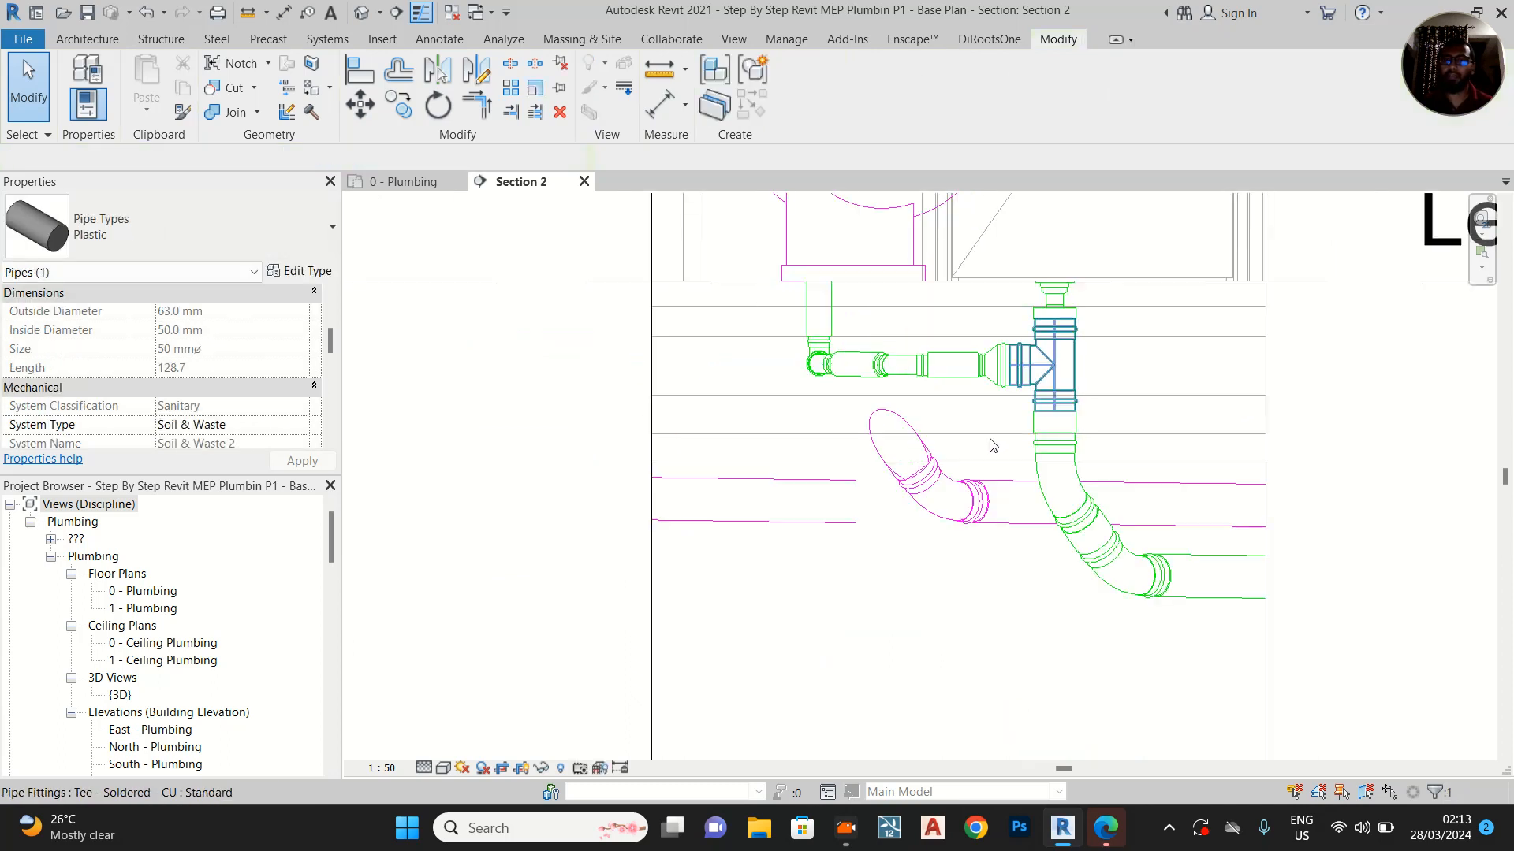
pyautogui.moveTo(881, 531); pyautogui.dragTo(851, 693, button='middle')
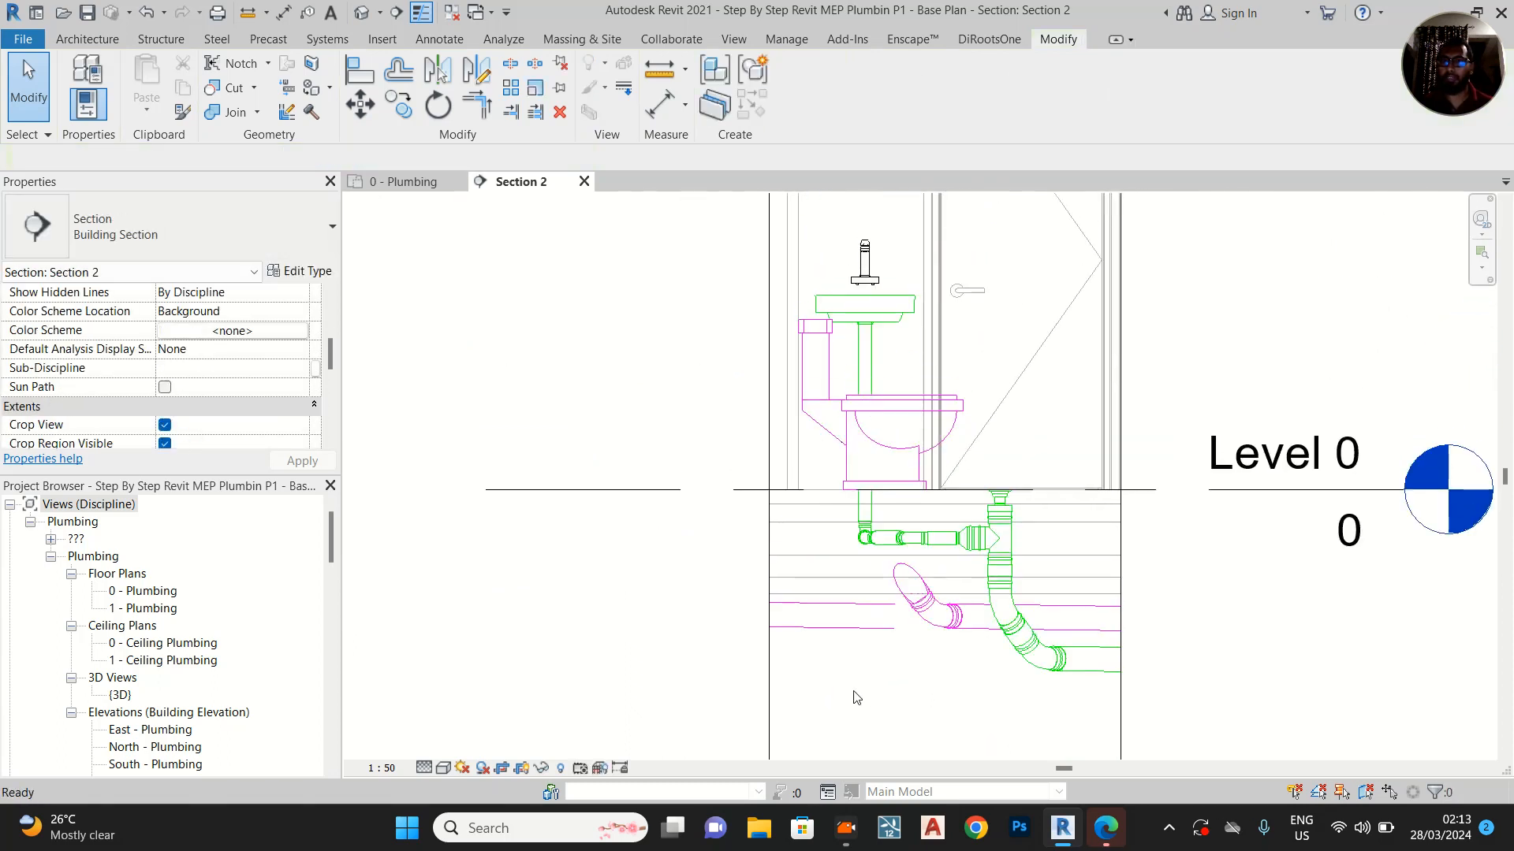
pyautogui.scroll(4, 873, 316)
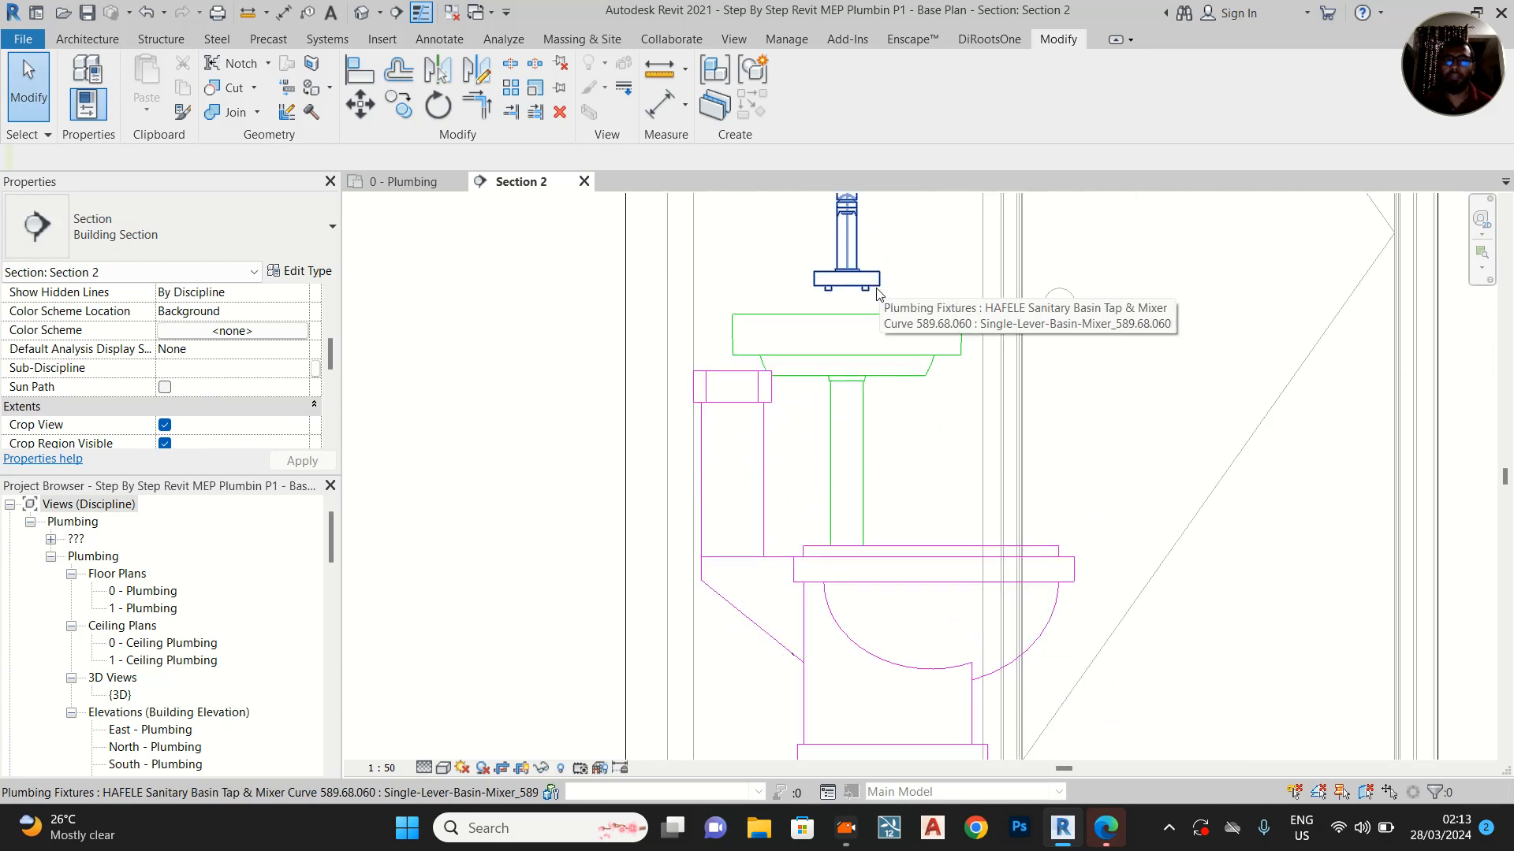
# Return to the 0 - Plumbing floor plan and locate the unconnected washbasin in the upper toilet cubicle
pyautogui.click(398, 182)
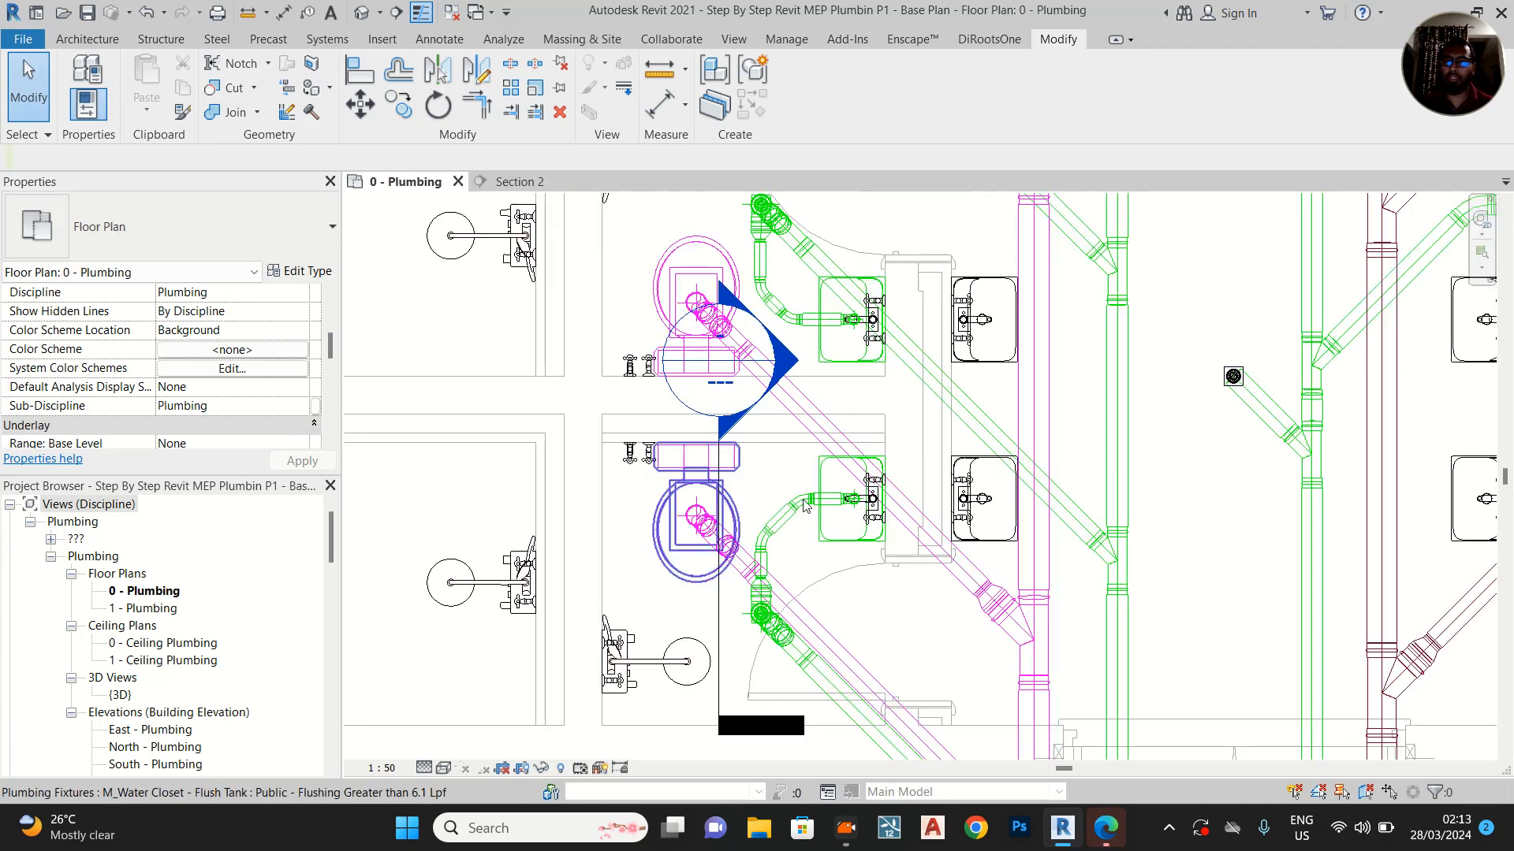
pyautogui.scroll(-4, 846, 569)
pyautogui.scroll(1, 1264, 392)
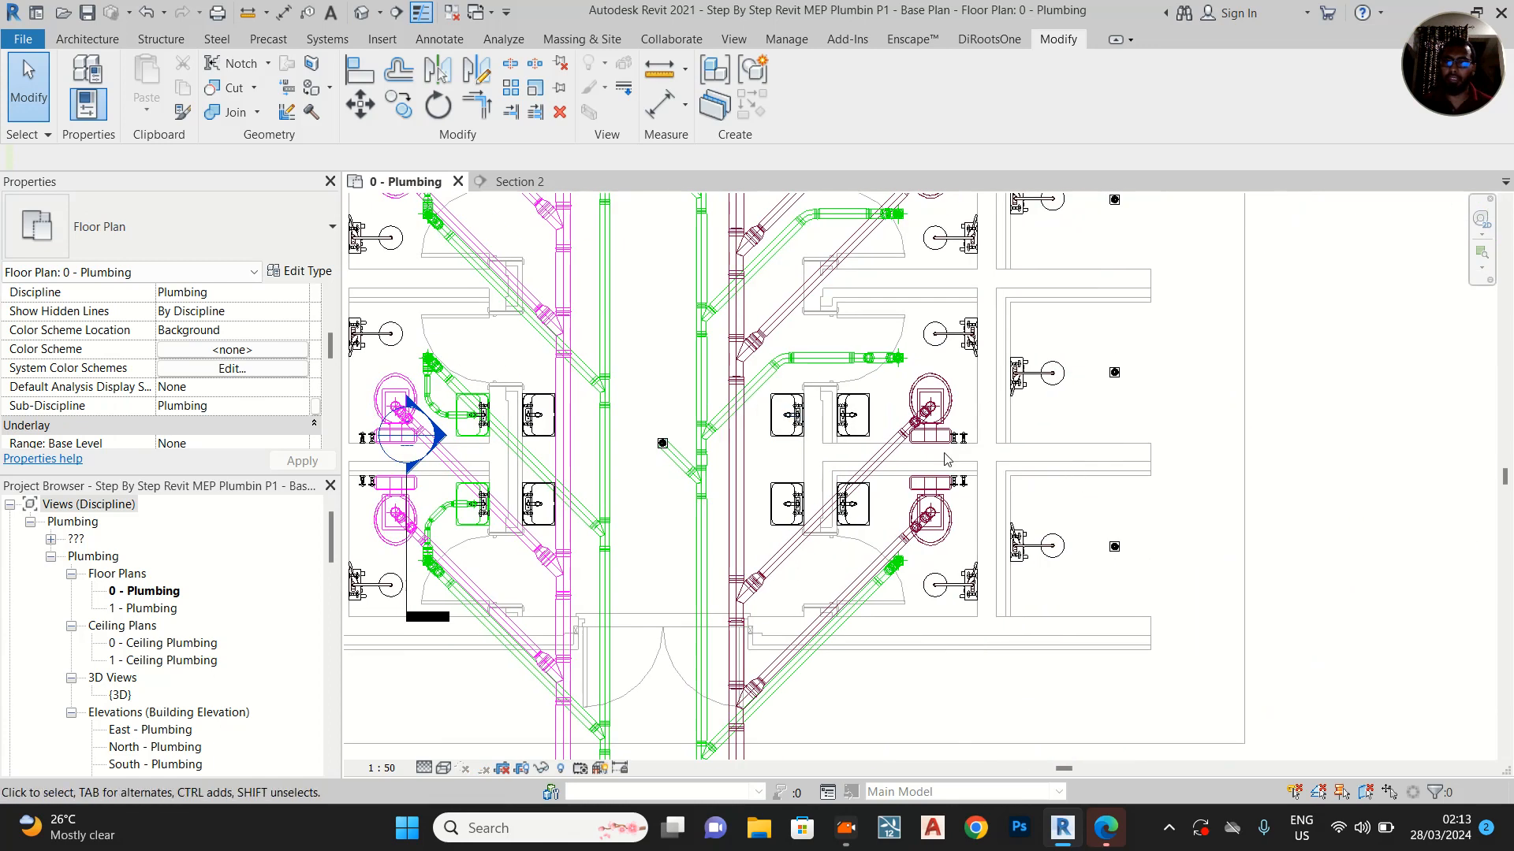
pyautogui.scroll(2, 418, 544)
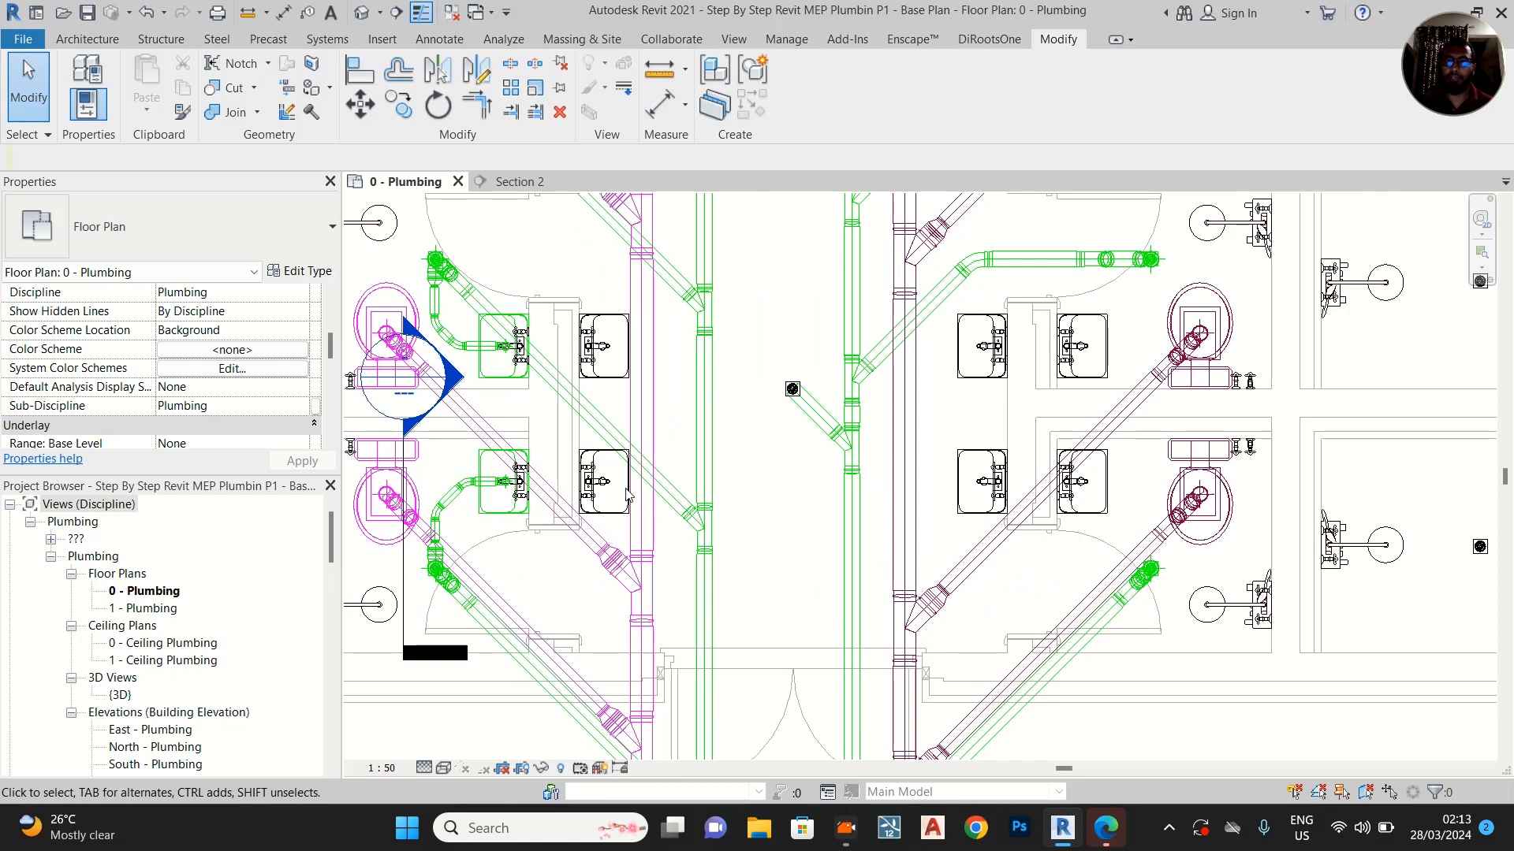
pyautogui.moveTo(724, 439); pyautogui.dragTo(942, 526, button='middle')
pyautogui.moveTo(780, 359); pyautogui.dragTo(765, 670, button='middle')
pyautogui.scroll(-2, 797, 452)
pyautogui.scroll(5, 748, 396)
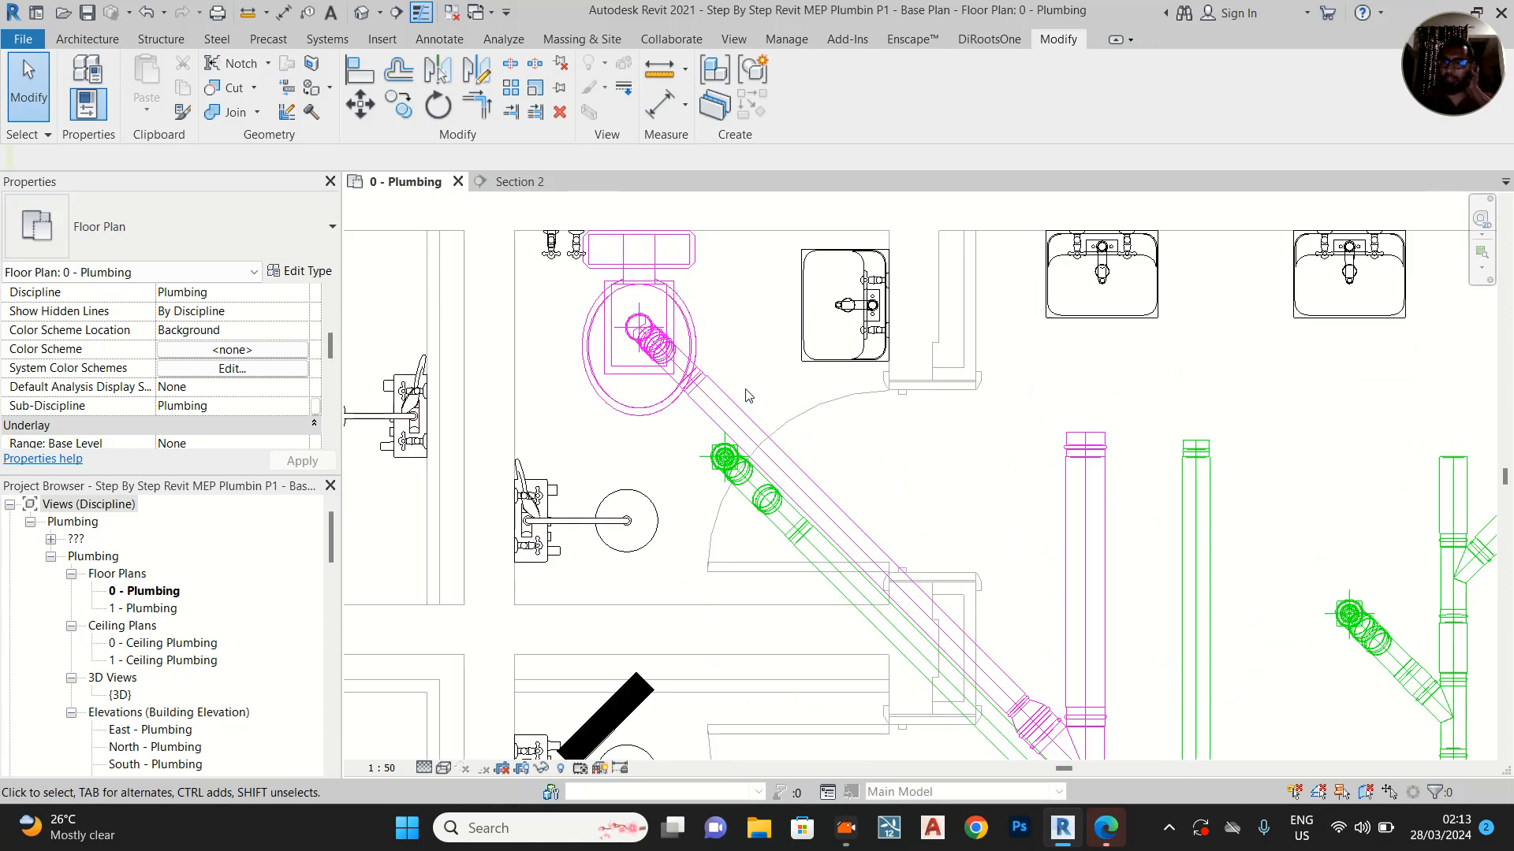
# Move the Section 2 line from the lower cubicles to the upper toilet cubicle so it faces the unconnected washbasin
pyautogui.scroll(-2, 901, 411)
pyautogui.scroll(-2, 878, 550)
pyautogui.moveTo(879, 550); pyautogui.dragTo(763, 201, button='middle')
pyautogui.scroll(-1, 755, 227)
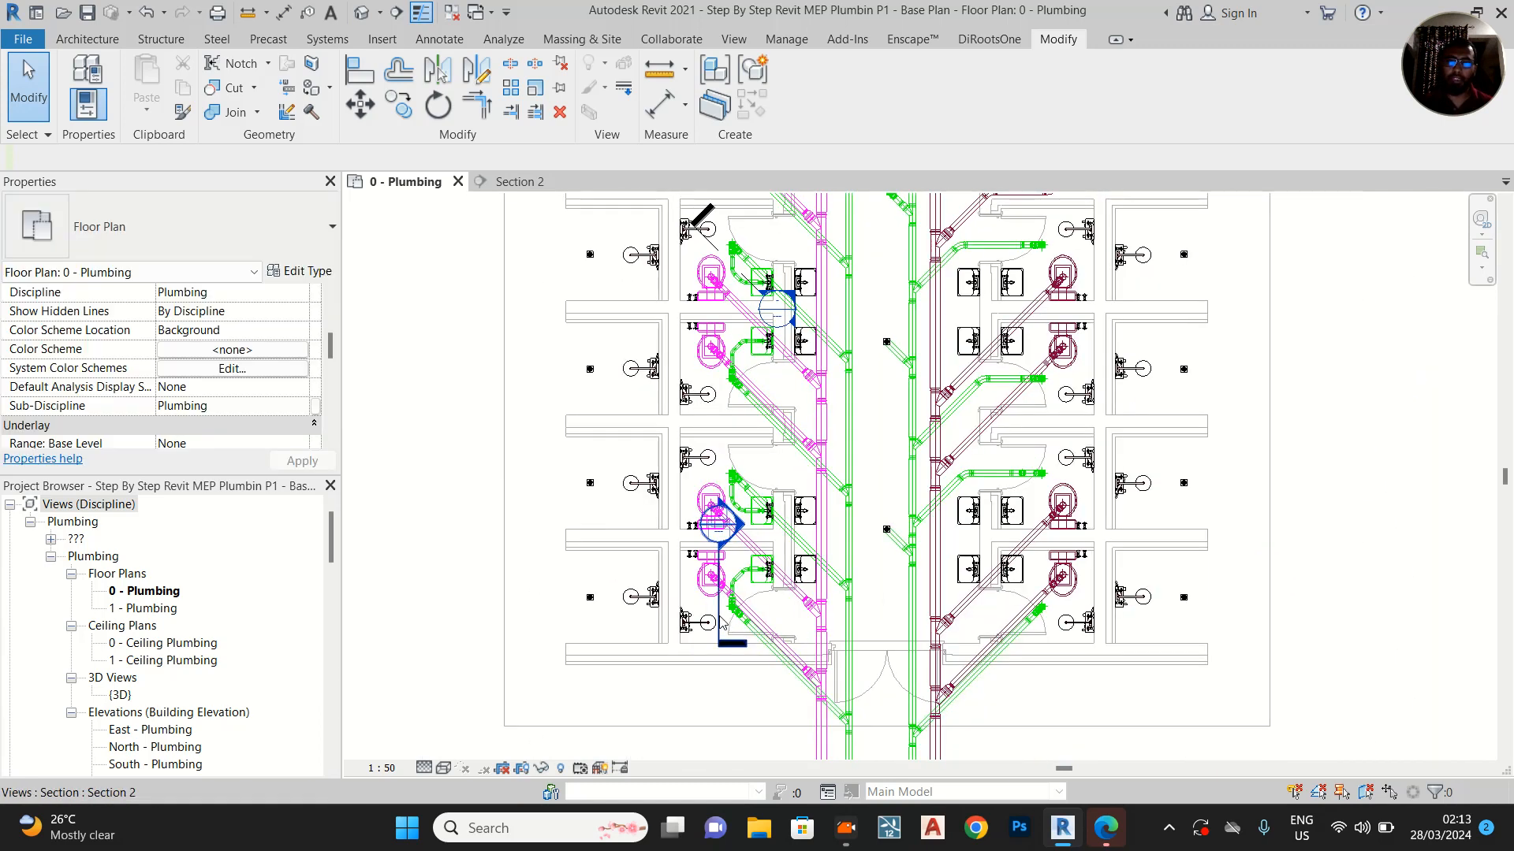
pyautogui.click(748, 611)
pyautogui.moveTo(747, 611); pyautogui.dragTo(736, 725, button='middle')
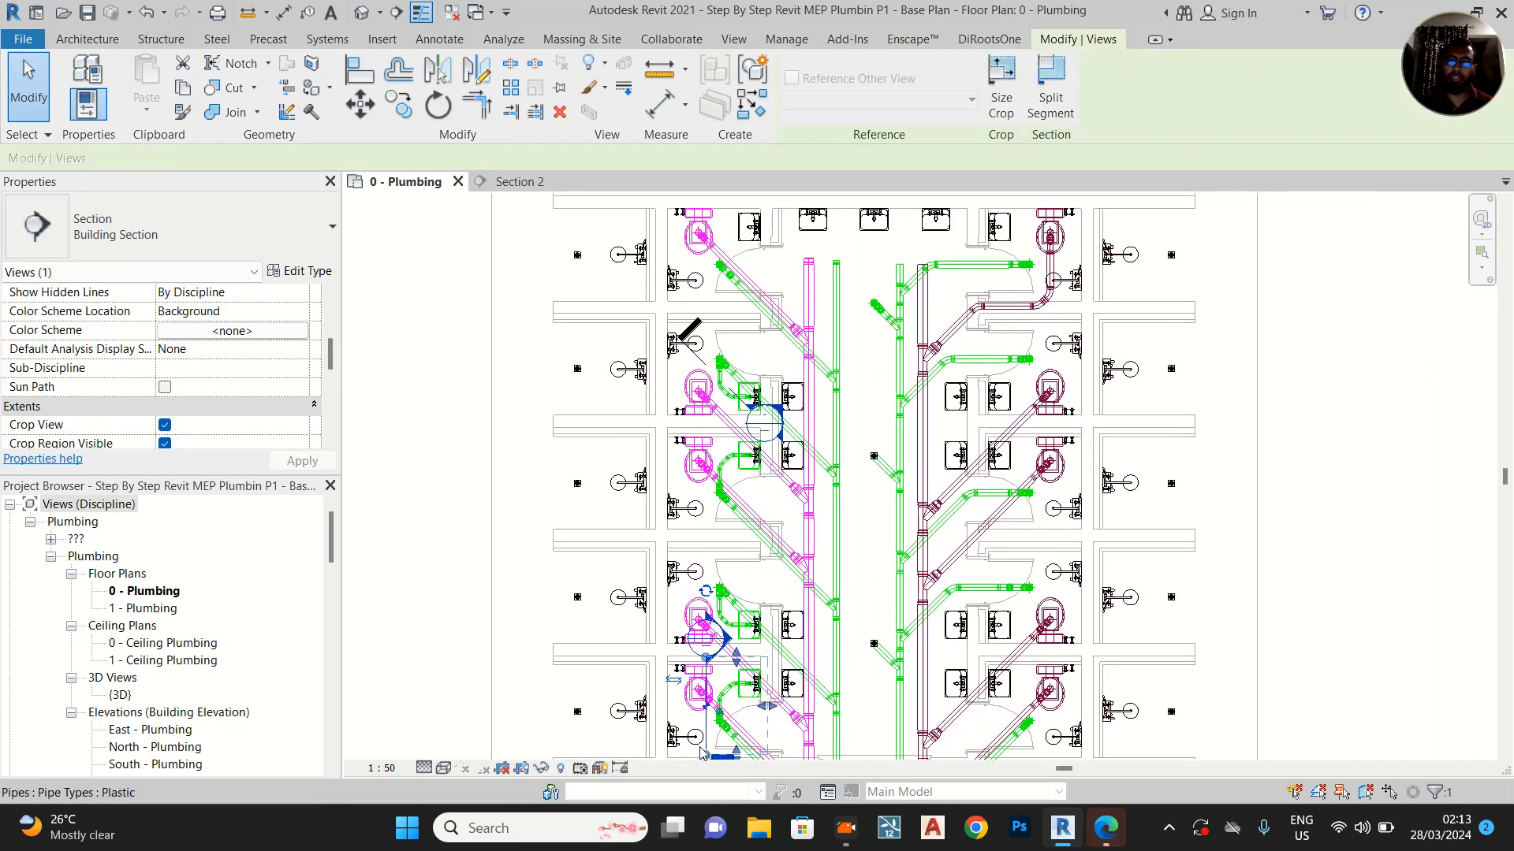
pyautogui.moveTo(707, 722); pyautogui.dragTo(732, 294)
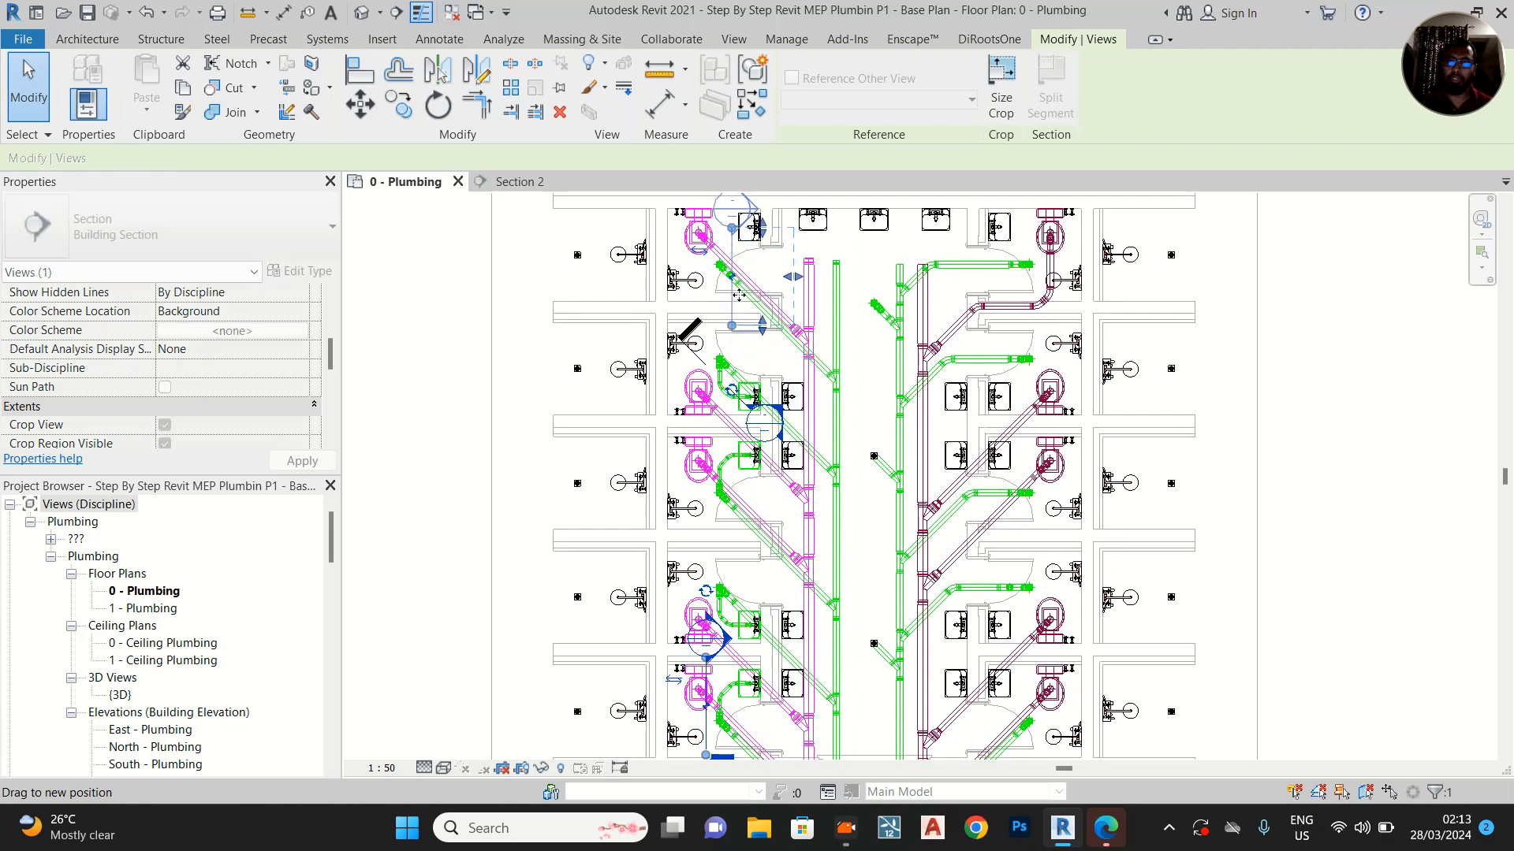
pyautogui.scroll(4, 755, 274)
pyautogui.moveTo(775, 348); pyautogui.dragTo(796, 604, button='middle')
pyautogui.scroll(1, 712, 453)
pyautogui.moveTo(684, 436); pyautogui.dragTo(678, 280)
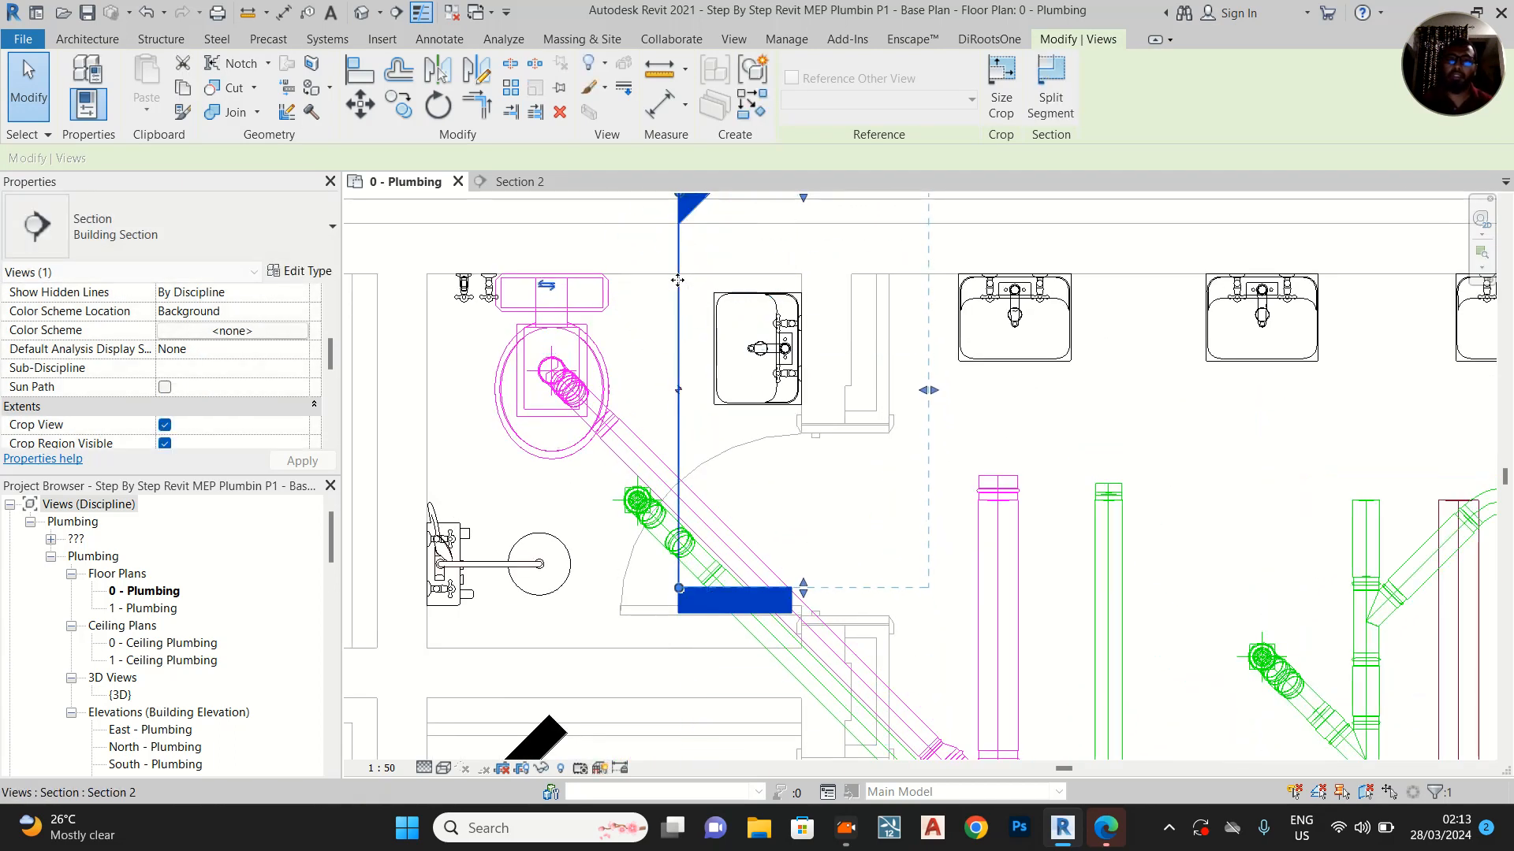
# Open the Section 2 view at the upper cubicle's washbasin and mixer tap
pyautogui.rightClick(678, 281)
pyautogui.click(749, 392)
pyautogui.scroll(2, 675, 338)
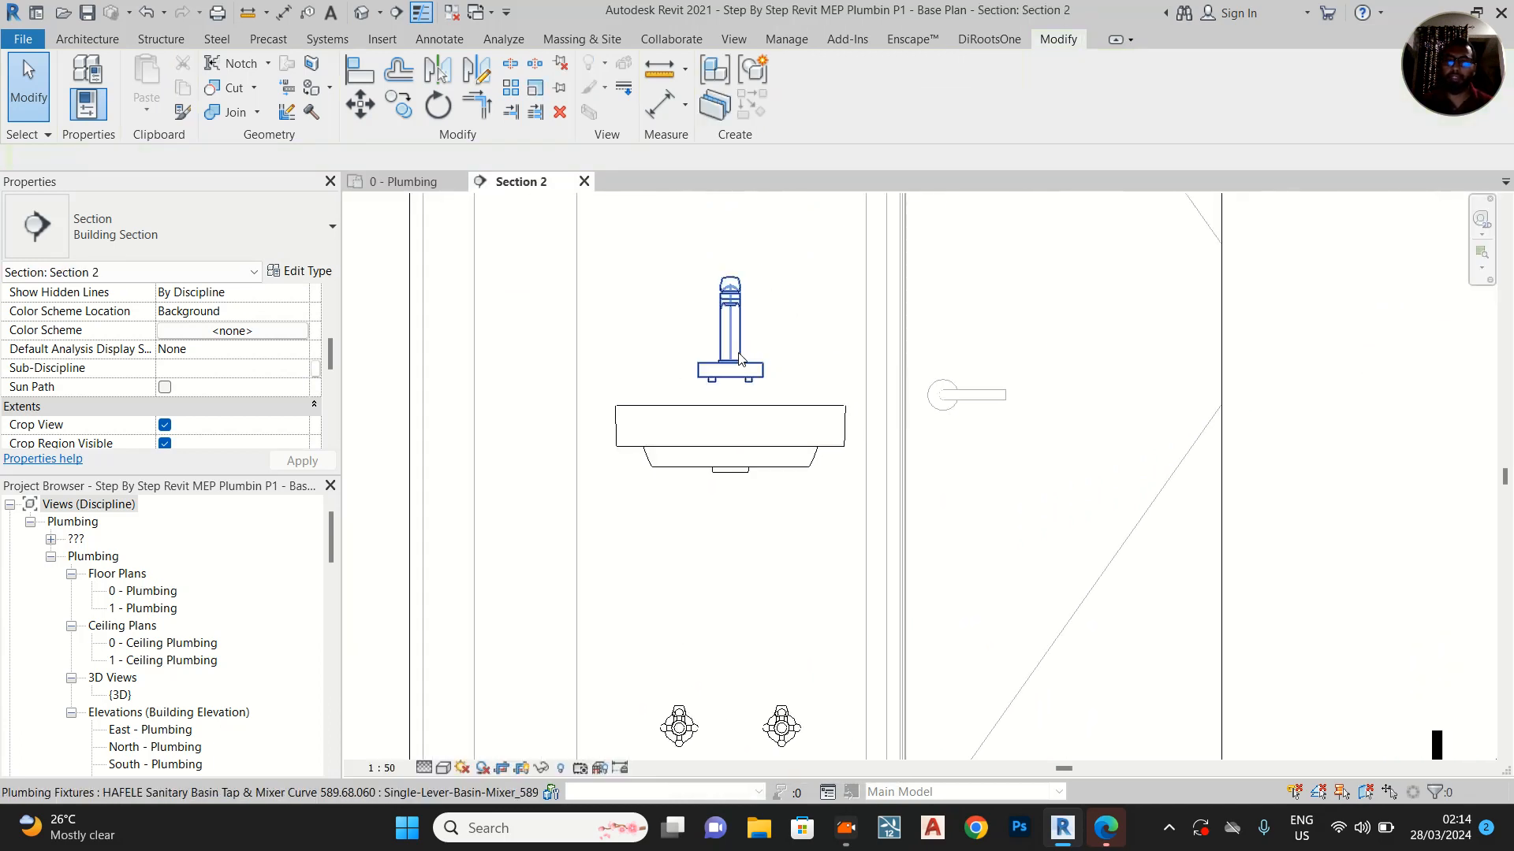
pyautogui.scroll(1, 732, 426)
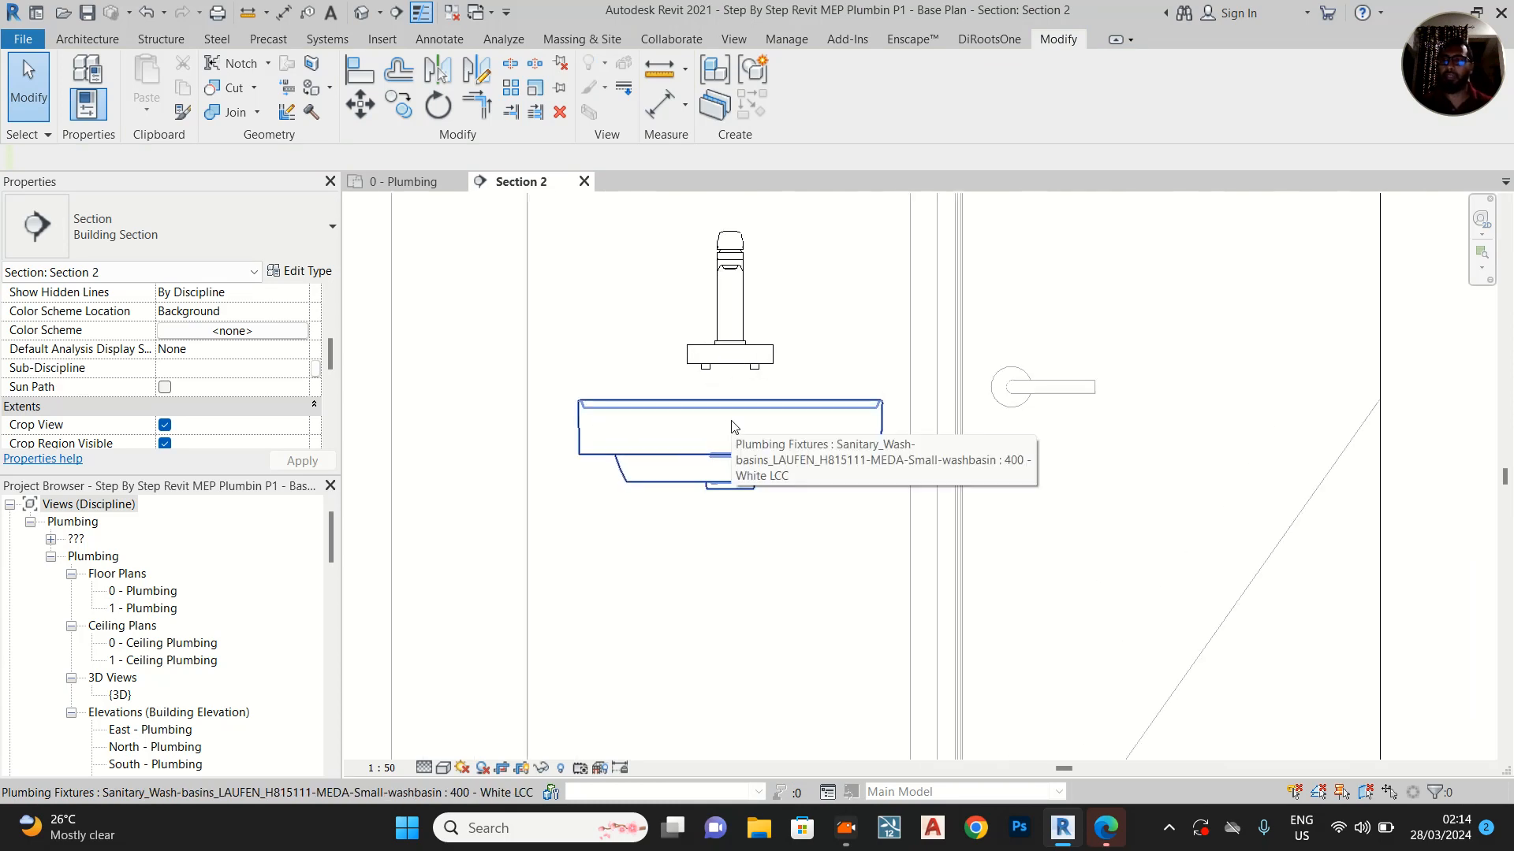
# Unpin the basin mixer tap and align the underside of its base with the washbasin's top edge
pyautogui.click(728, 319)
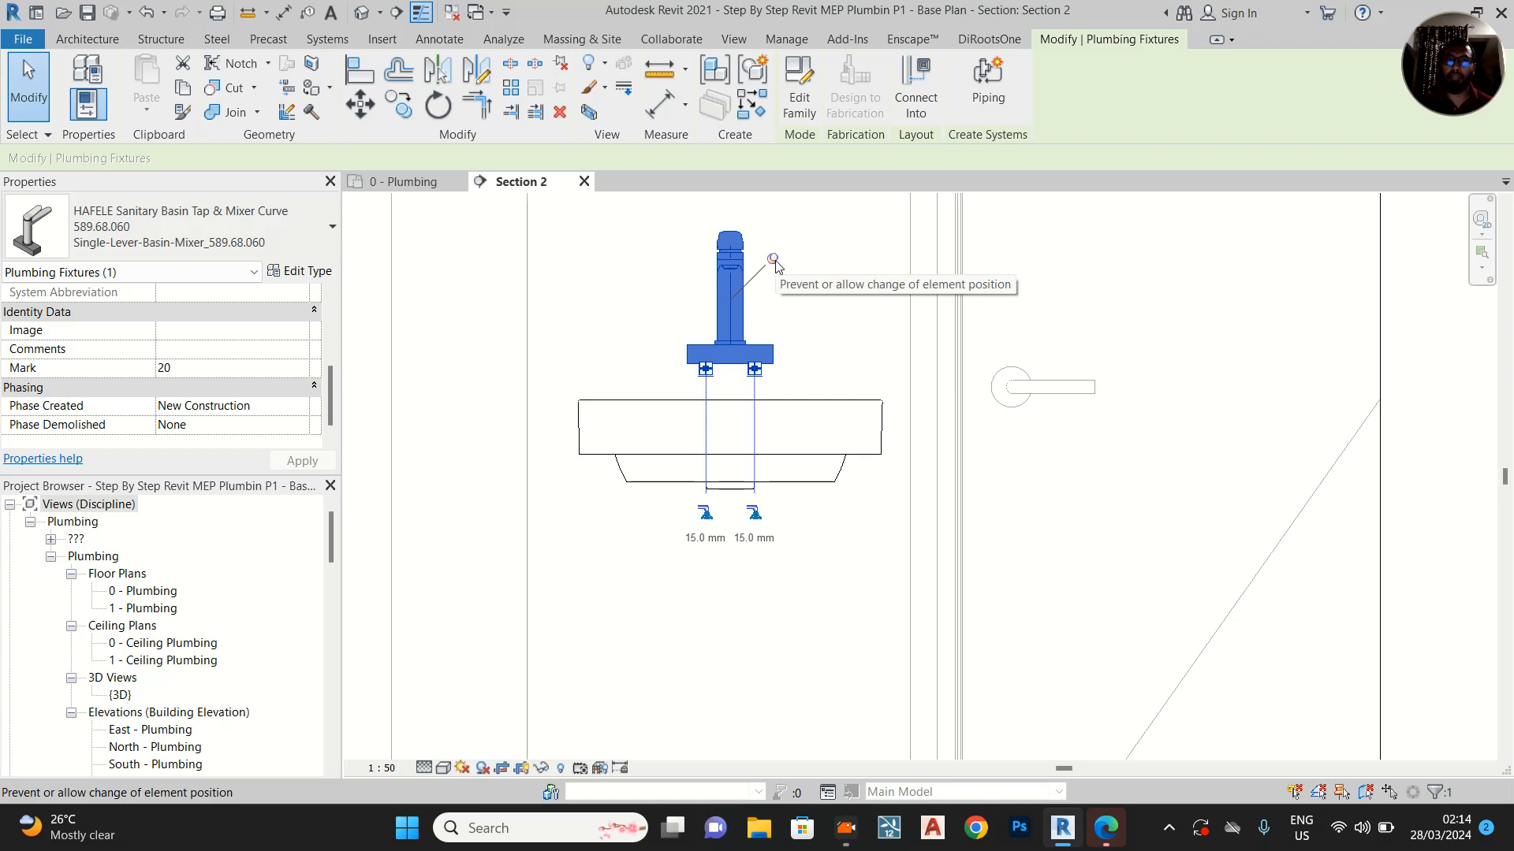
pyautogui.click(558, 69)
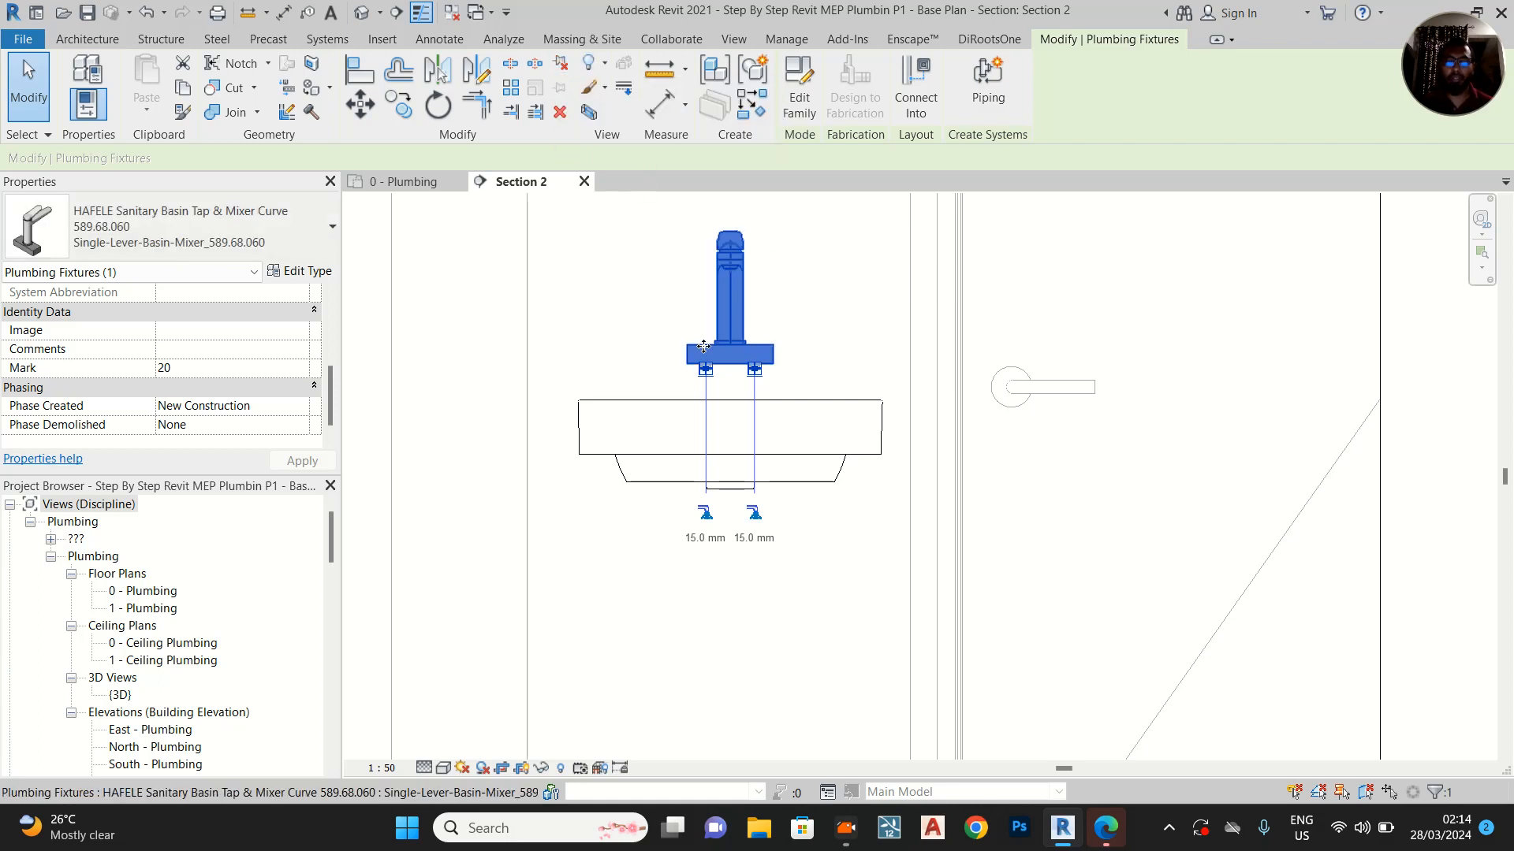
pyautogui.press('a')
pyautogui.press('l')
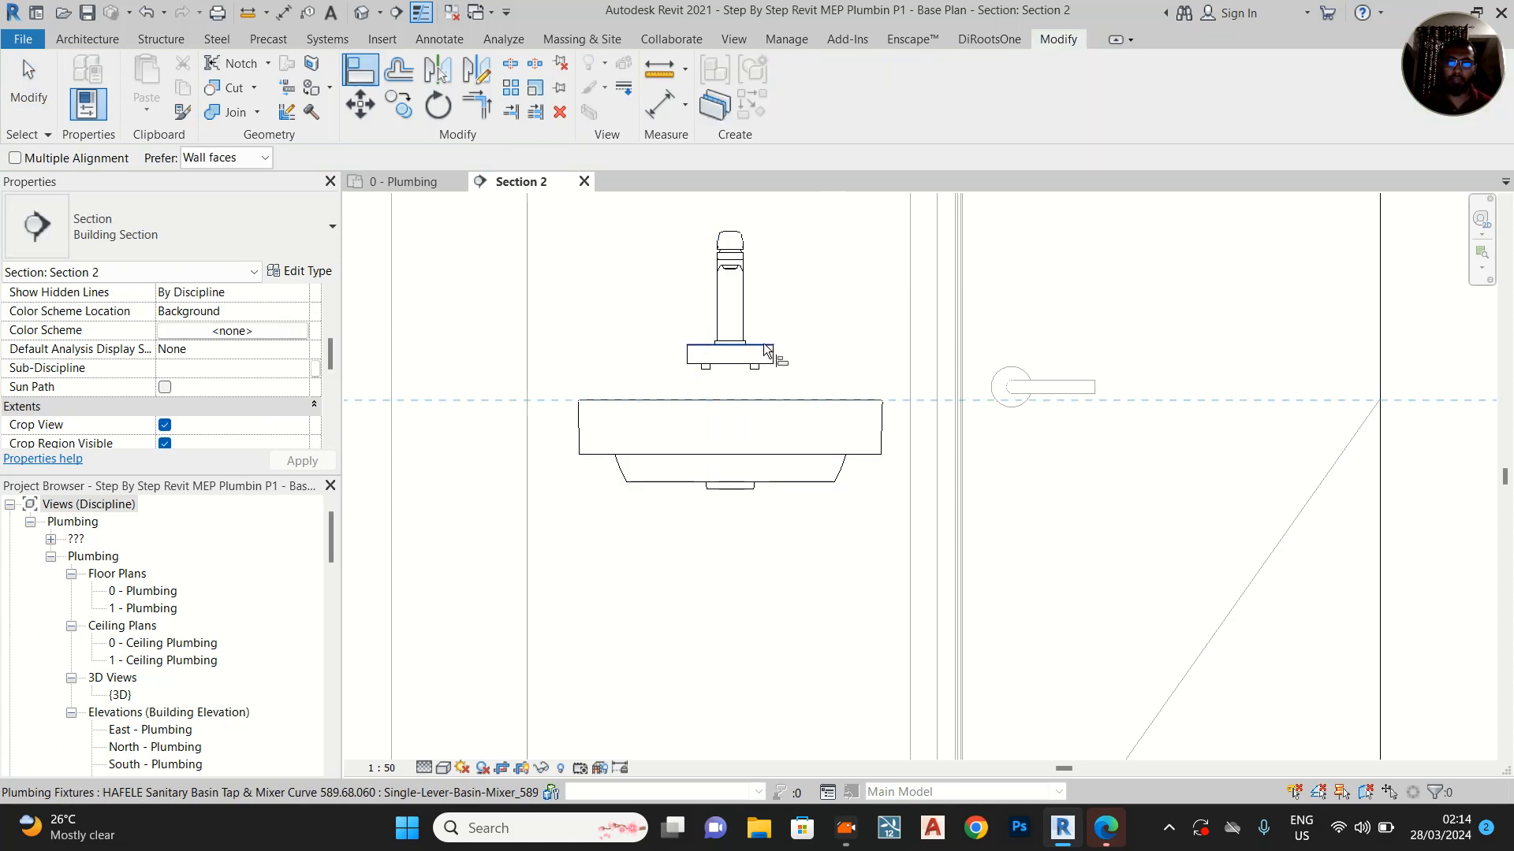
pyautogui.click(737, 364)
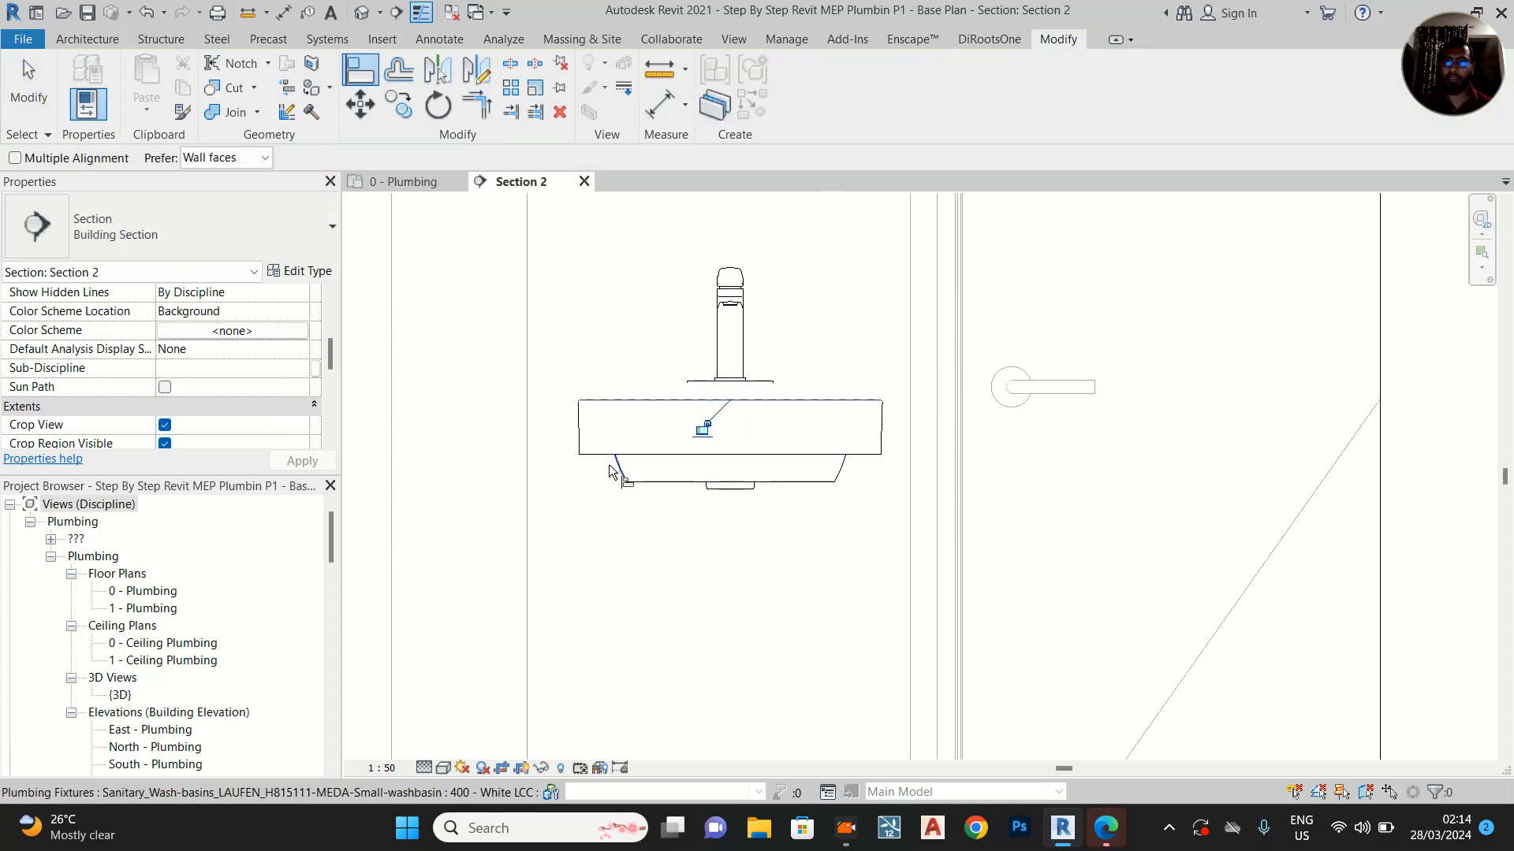
pyautogui.press('Escape')
pyautogui.press('Escape')
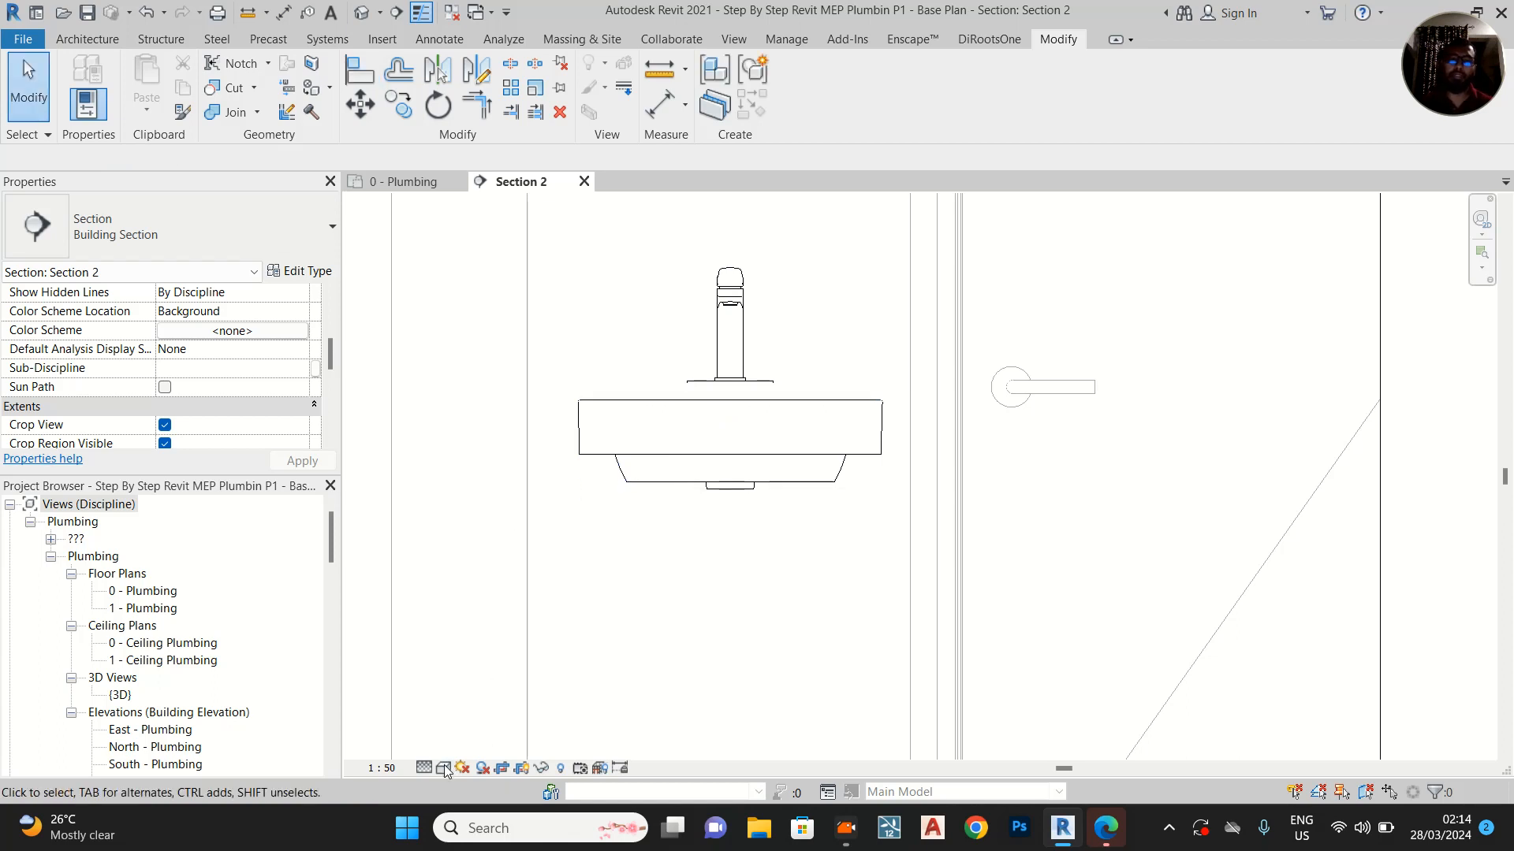
# Set the Section 2 view's visual style to Wireframe
pyautogui.click(444, 768)
pyautogui.click(482, 668)
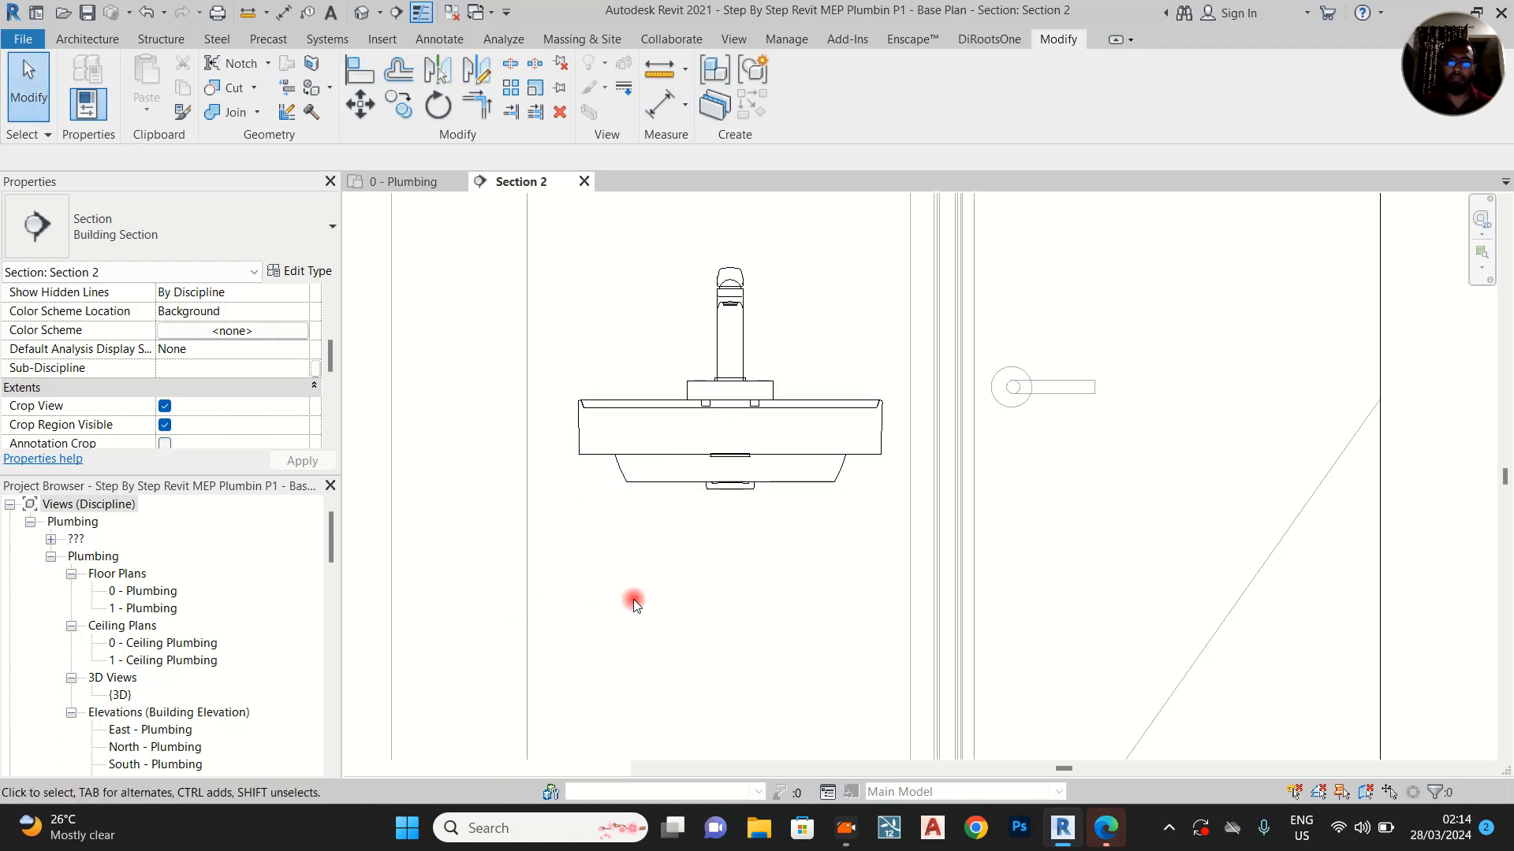
pyautogui.scroll(2, 788, 372)
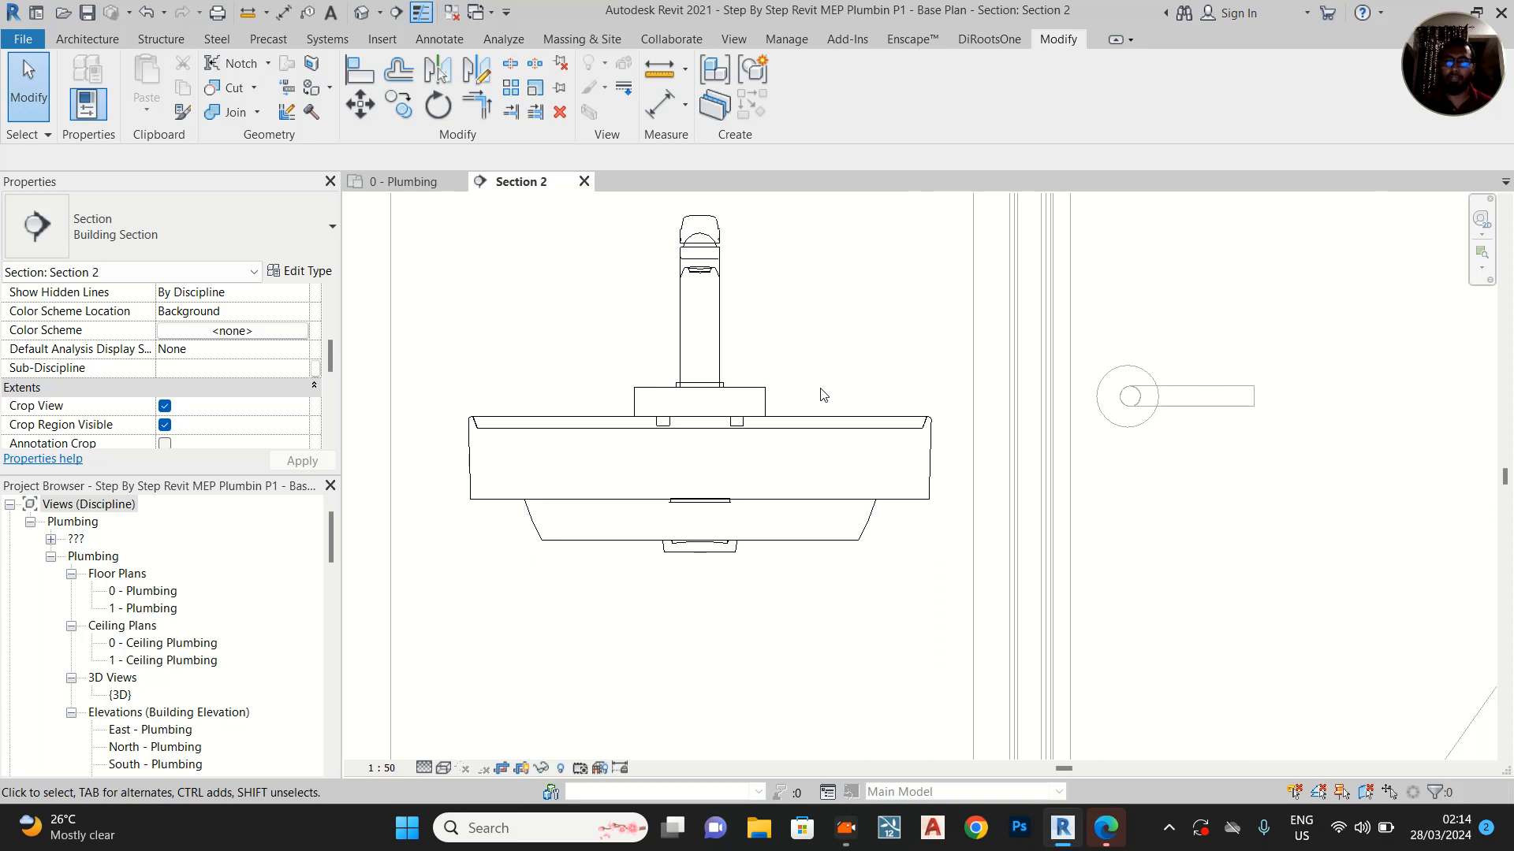
# Examine the connectors of the two angle valves below the washbasin
pyautogui.scroll(-4, 810, 393)
pyautogui.moveTo(783, 406); pyautogui.dragTo(752, 202, button='middle')
pyautogui.scroll(-1, 767, 335)
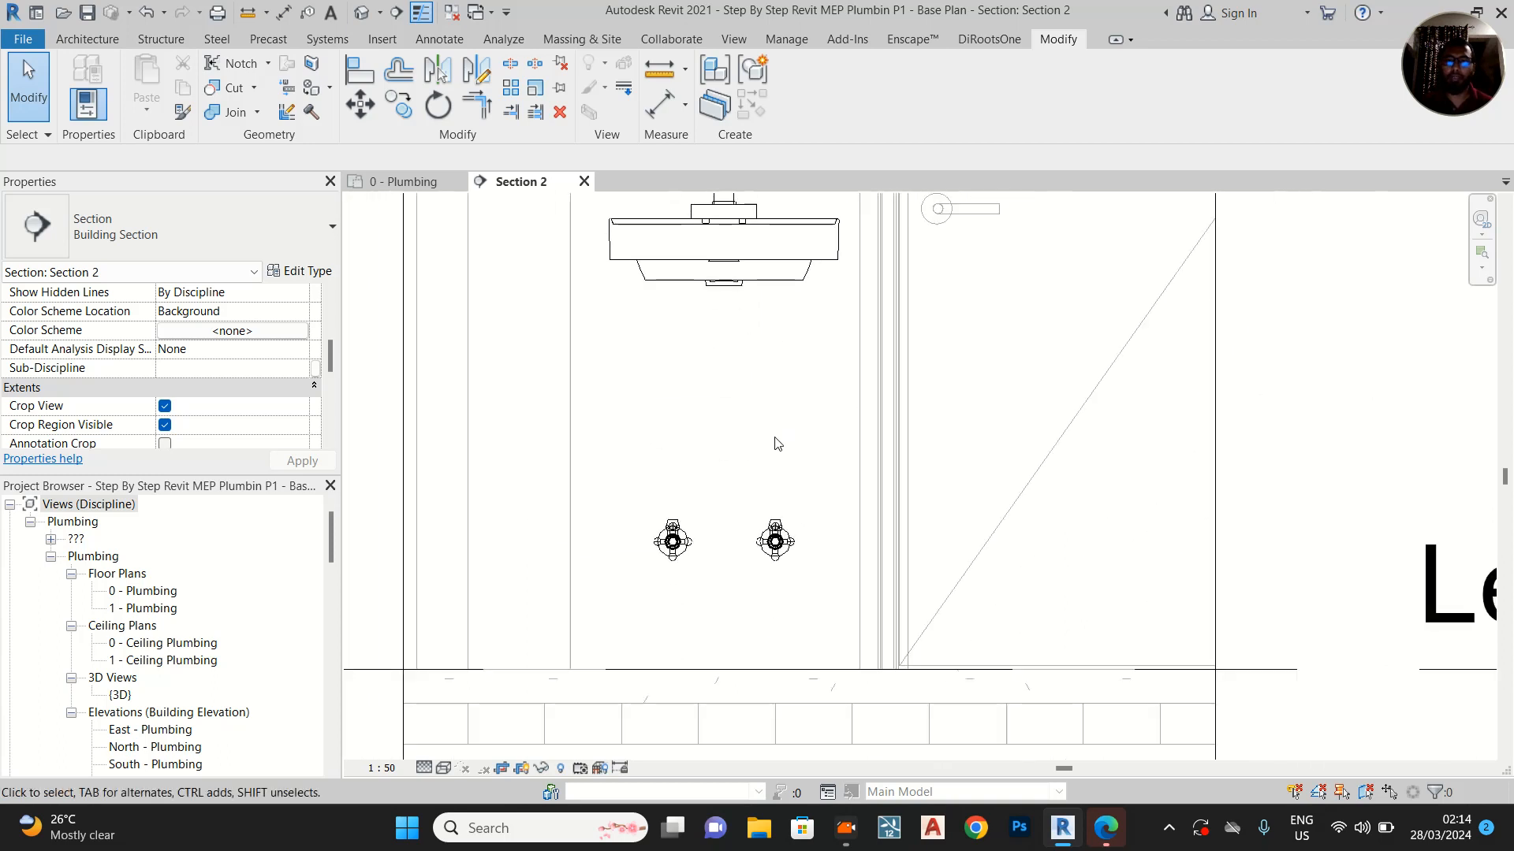
pyautogui.moveTo(784, 435); pyautogui.dragTo(771, 496, button='middle')
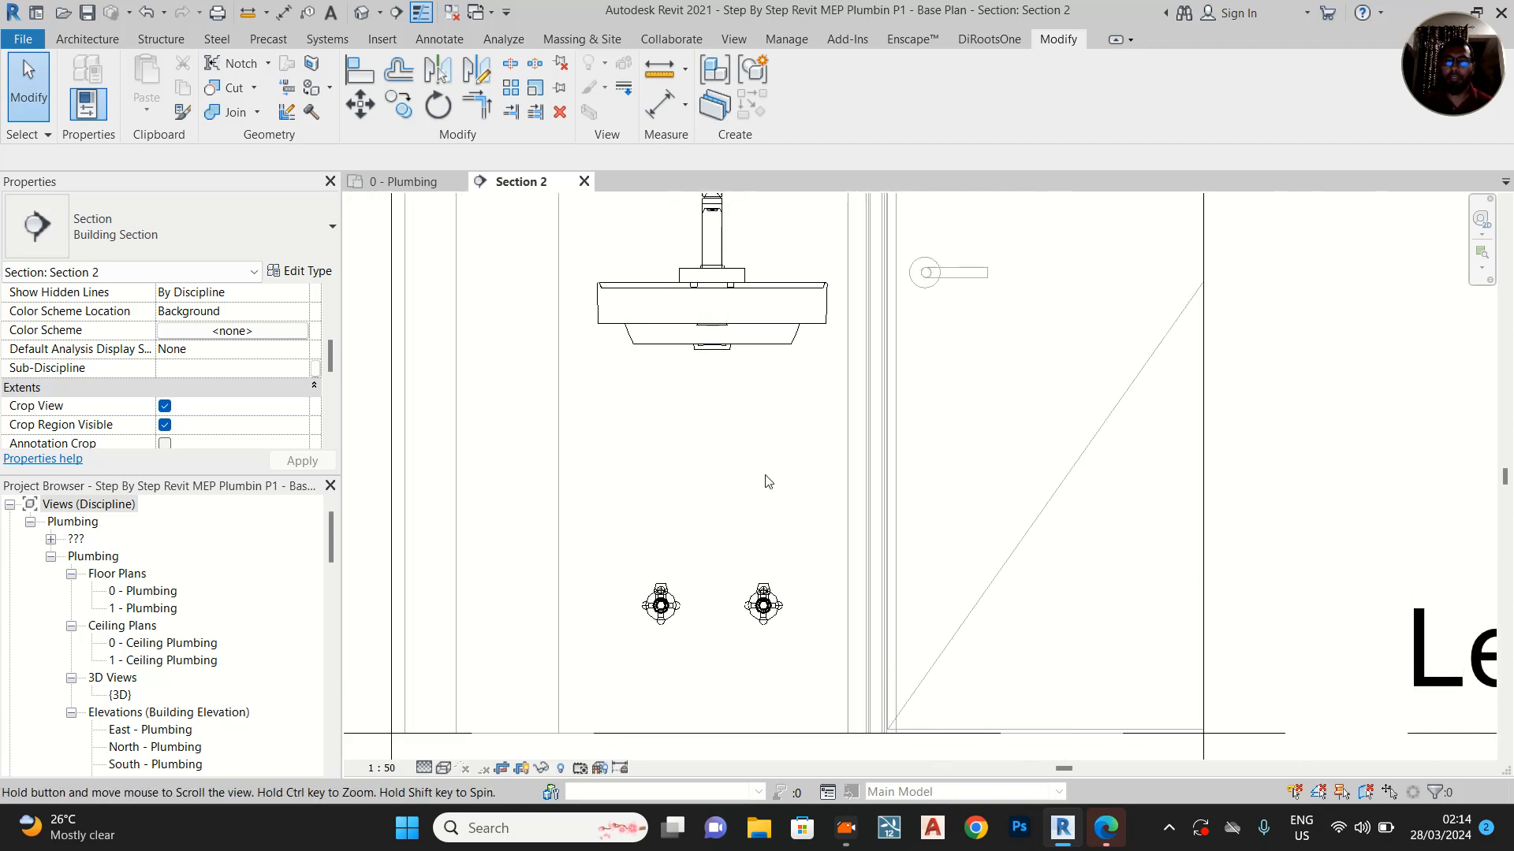
pyautogui.click(763, 607)
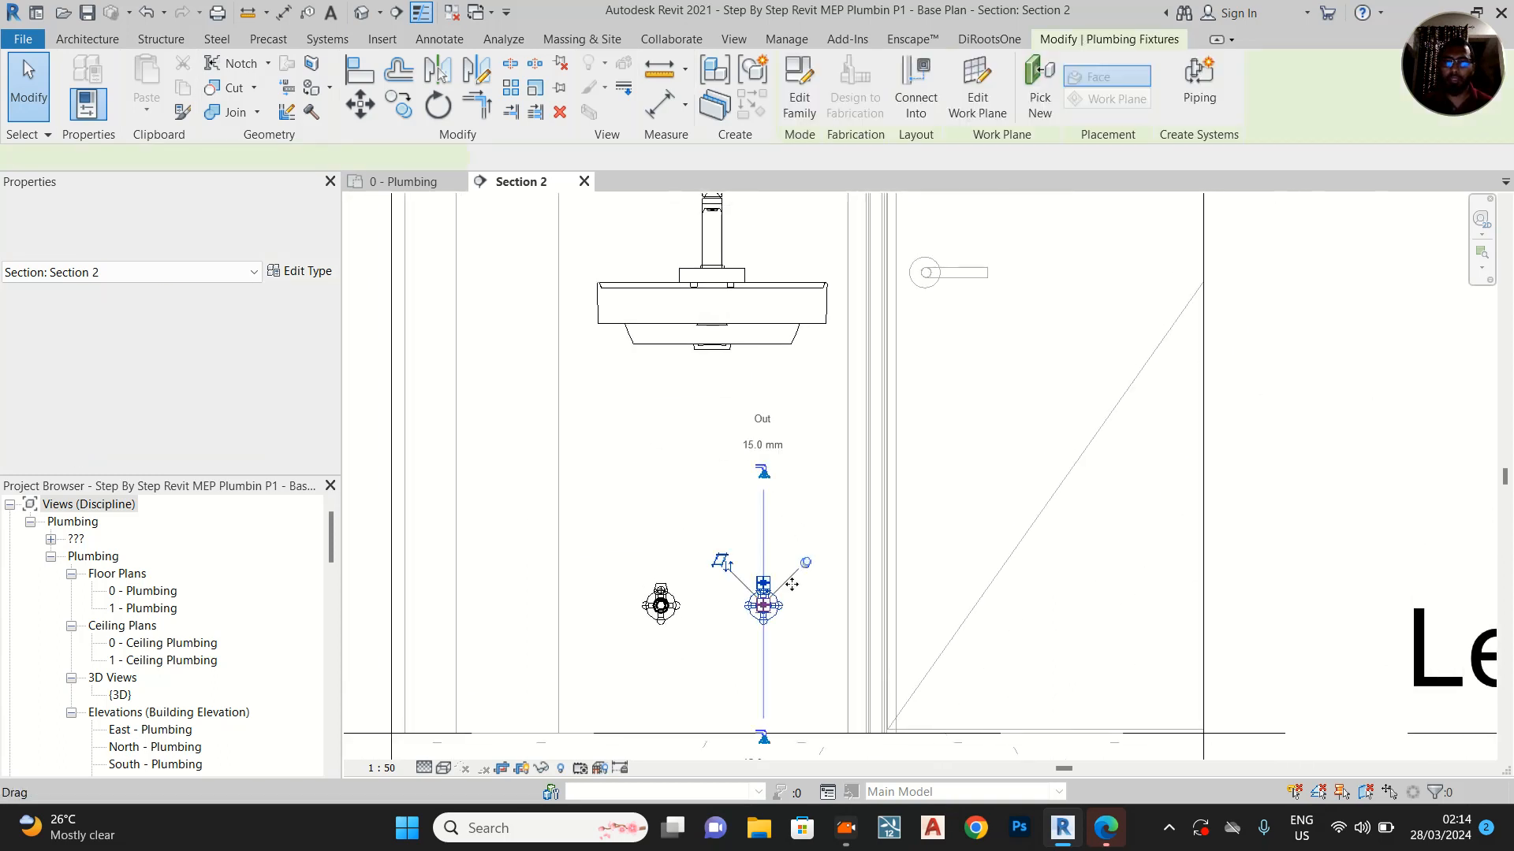
pyautogui.click(653, 616)
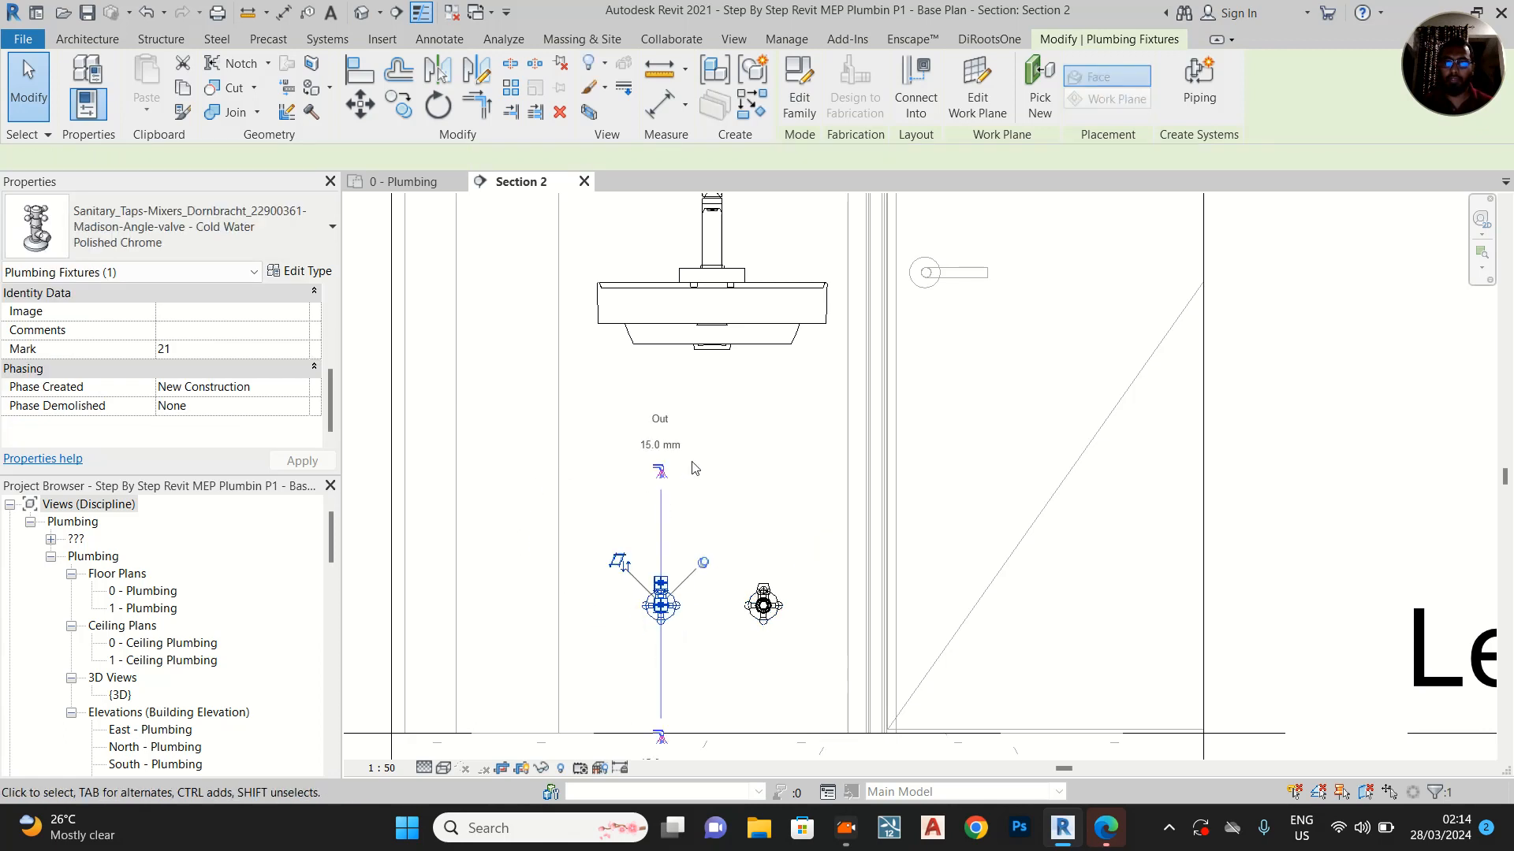
pyautogui.click(789, 455)
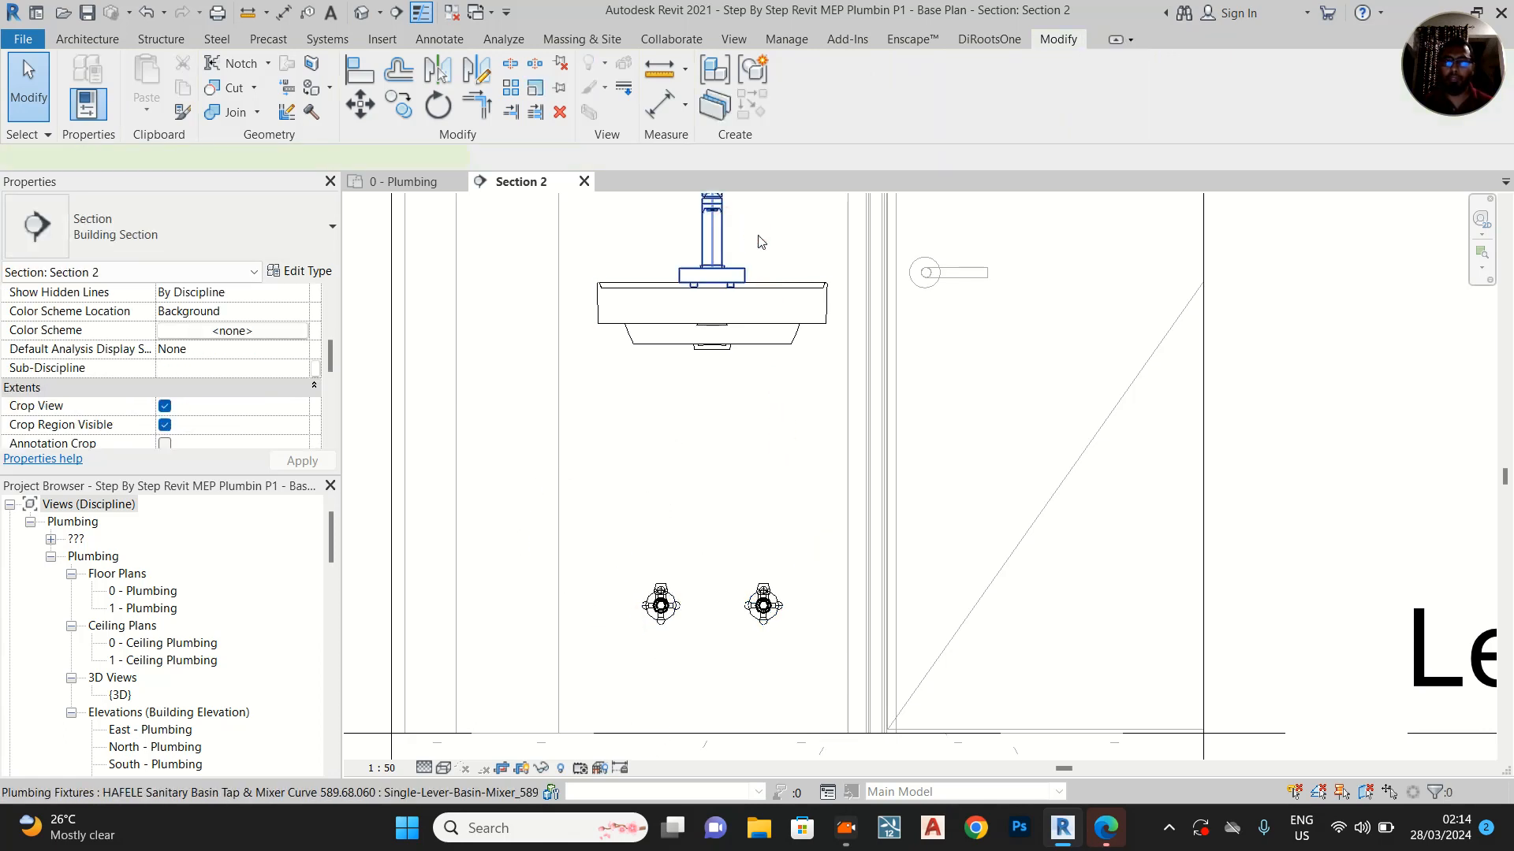
# Check the basin mixer tap's two 15 mm connectors and open its family for editing
pyautogui.click(758, 241)
pyautogui.scroll(2, 777, 332)
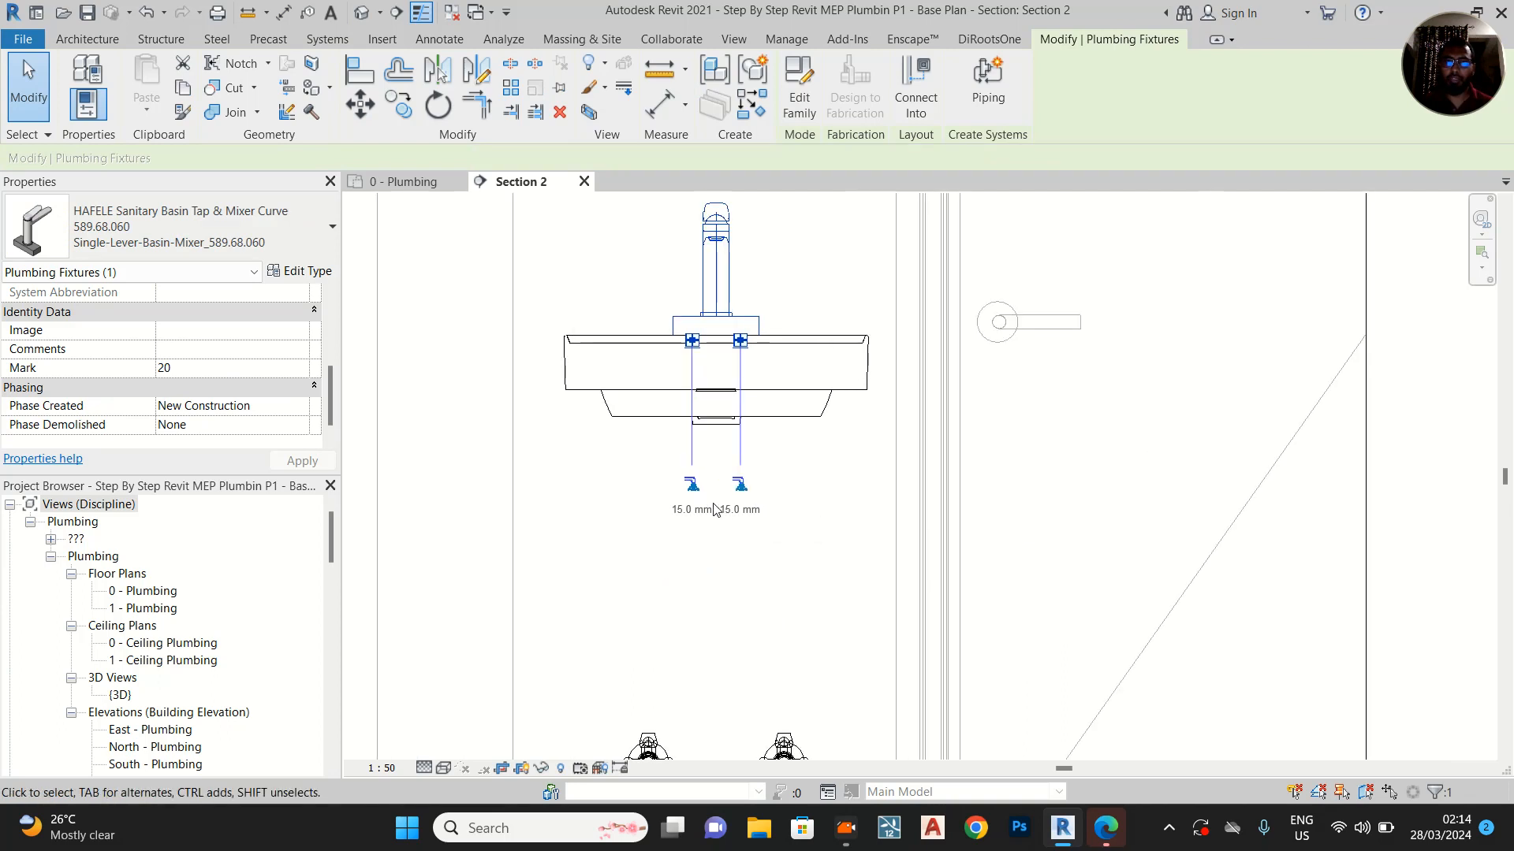
pyautogui.scroll(1, 651, 534)
pyautogui.scroll(1, 749, 505)
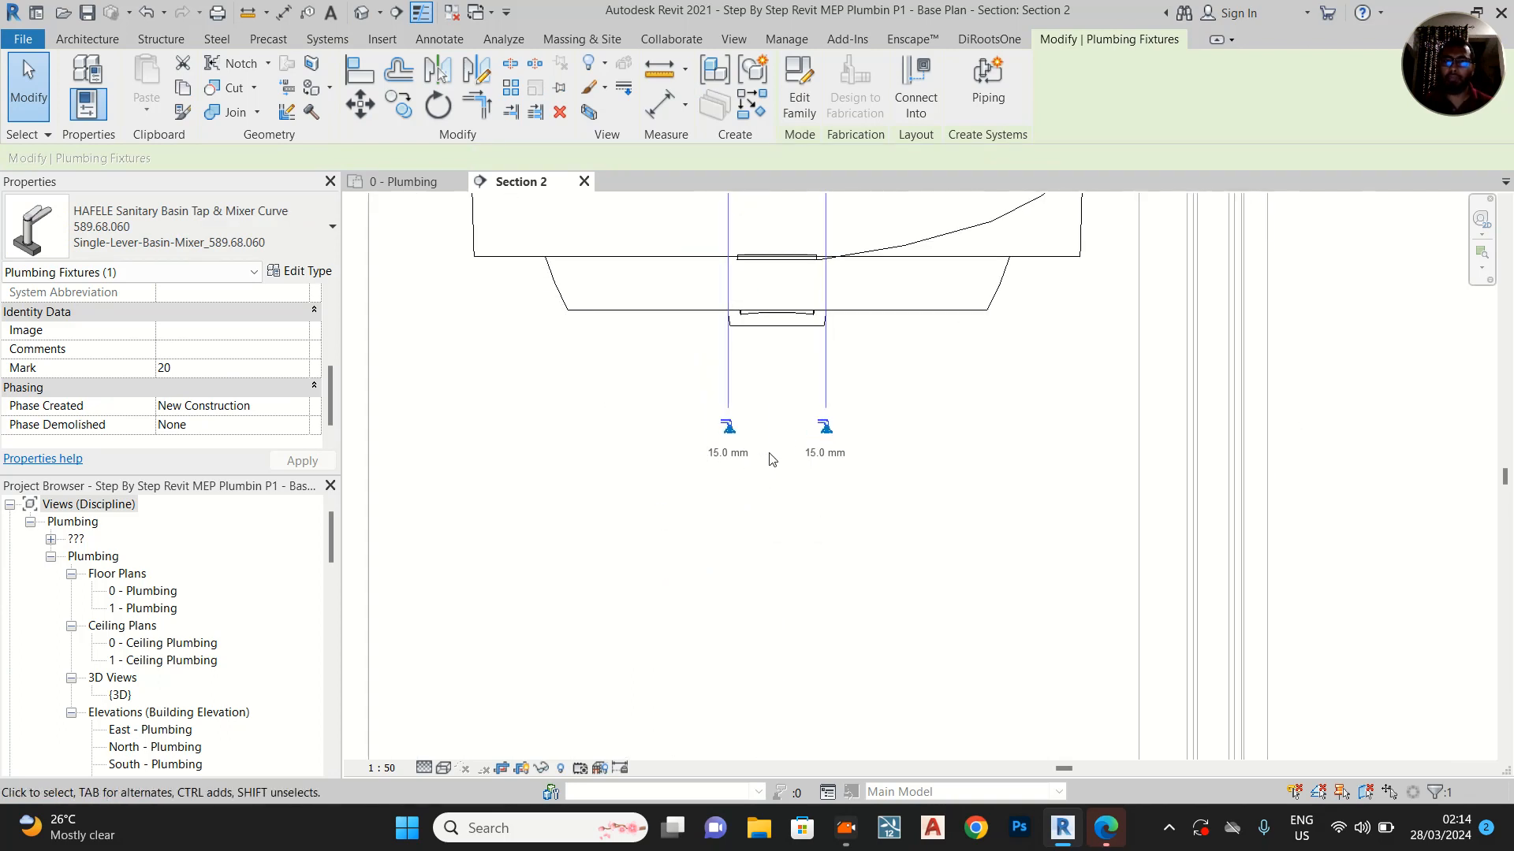
pyautogui.moveTo(999, 529); pyautogui.dragTo(969, 793, button='middle')
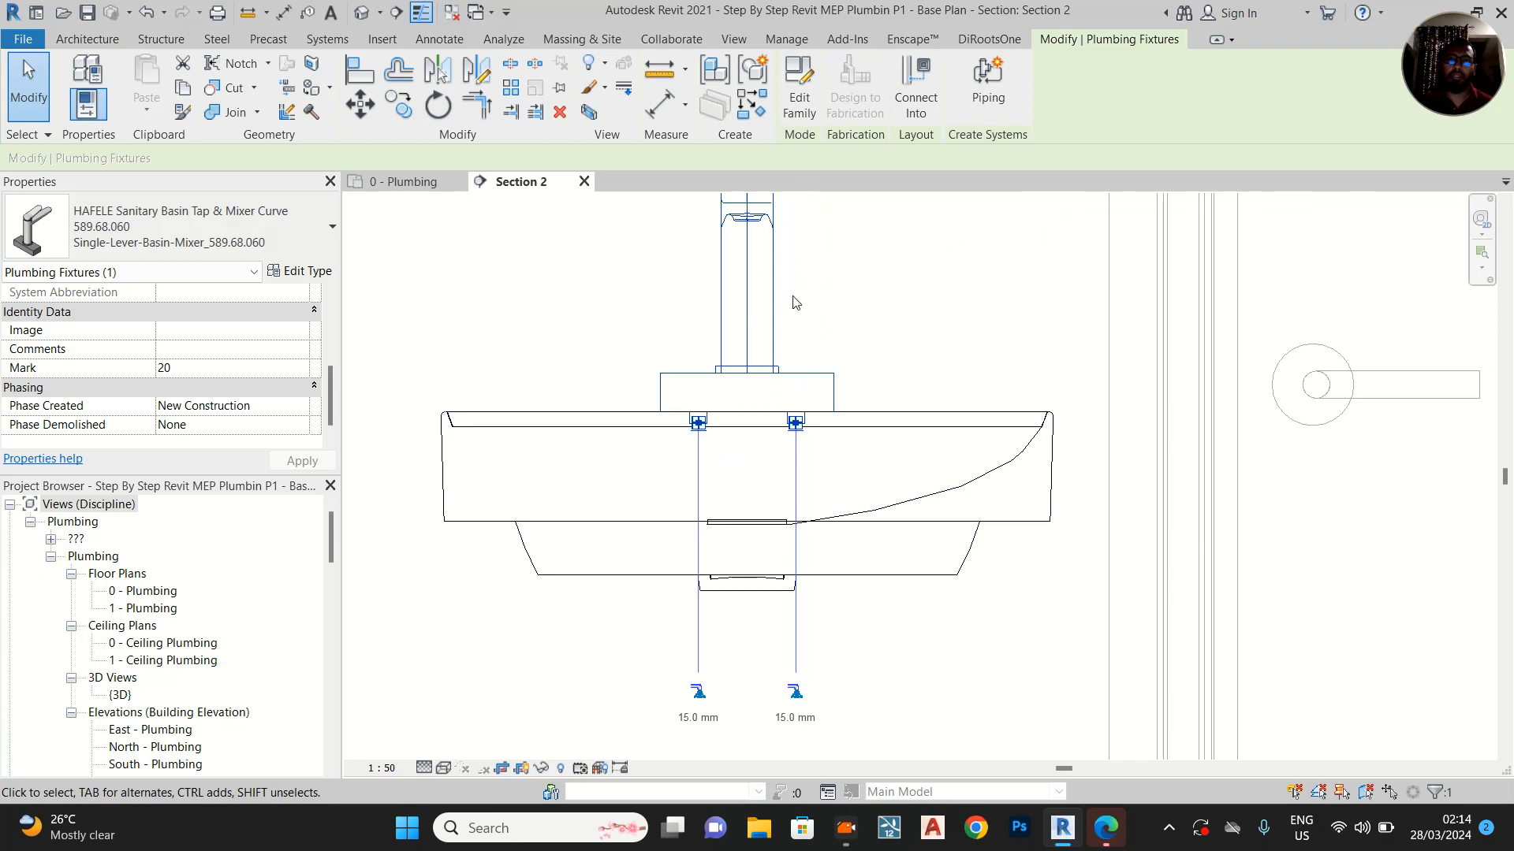
pyautogui.click(798, 89)
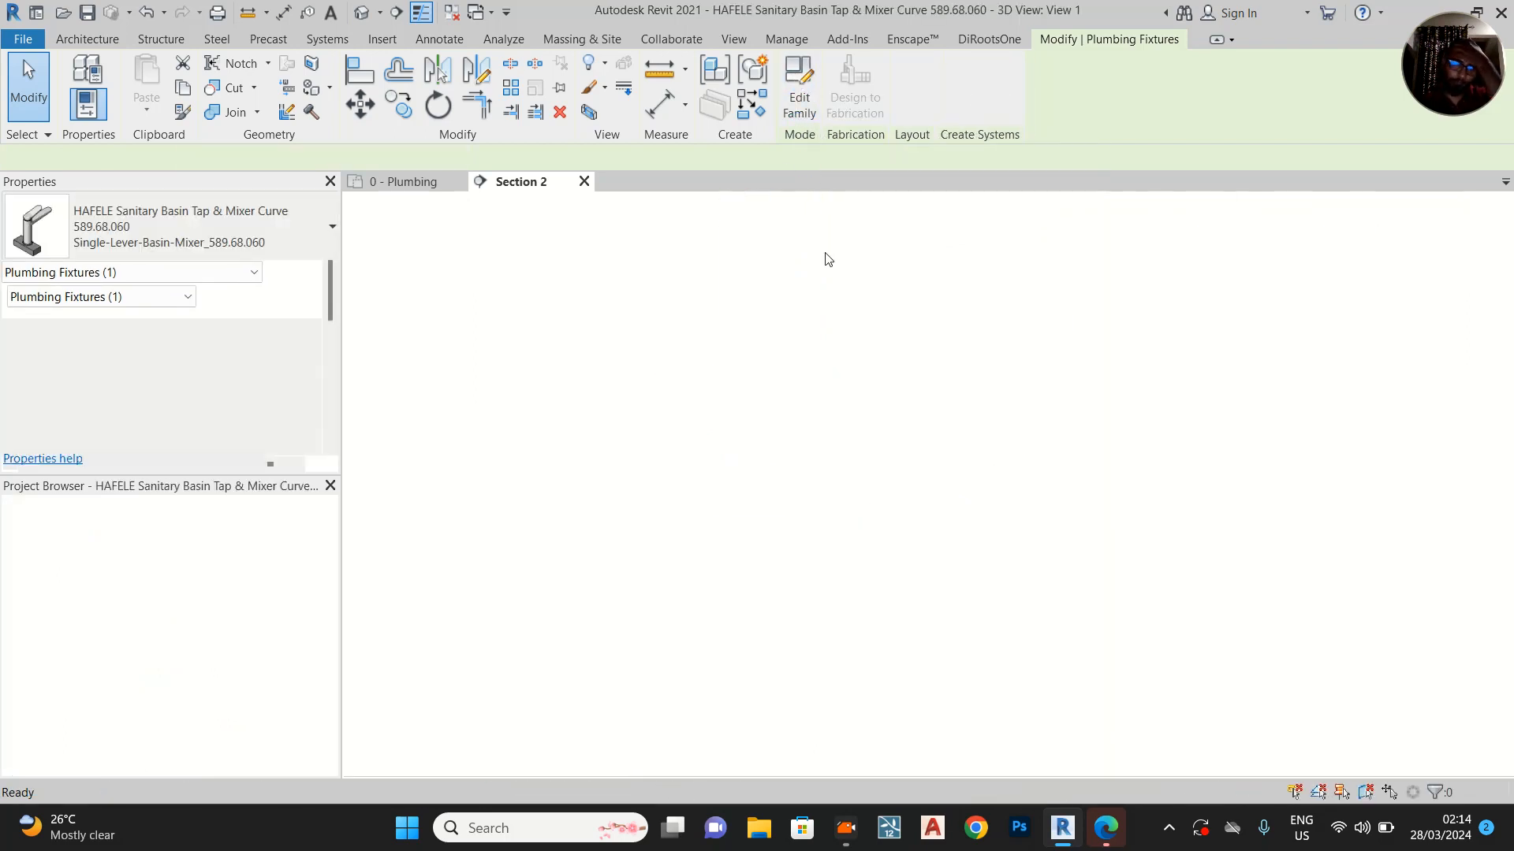
# Set the System Classification of the tap's spout-side connector to Domestic Hot Water
pyautogui.click(933, 580)
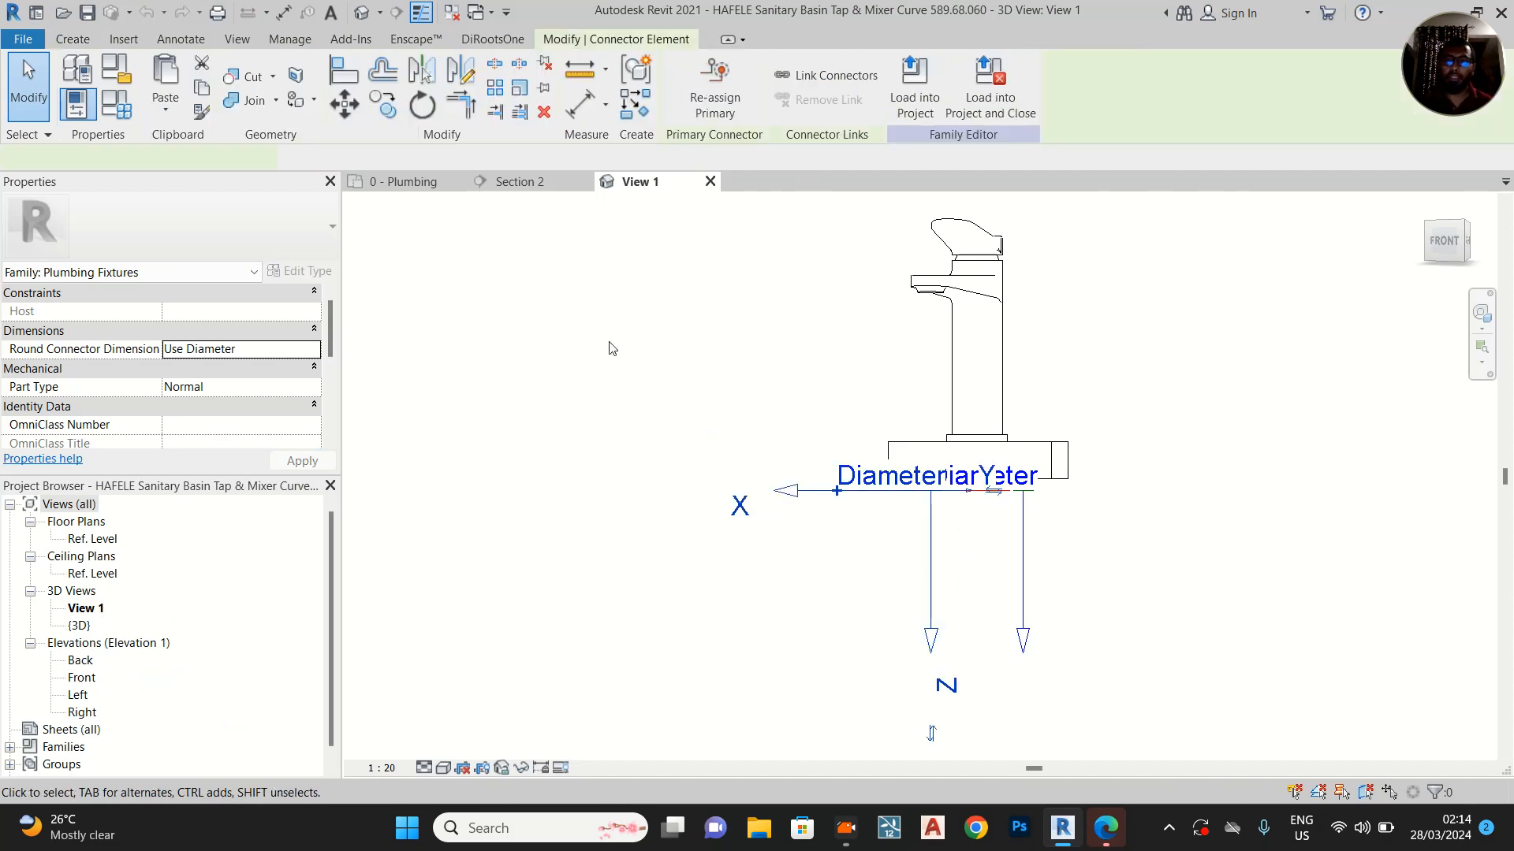
pyautogui.scroll(-1, 265, 430)
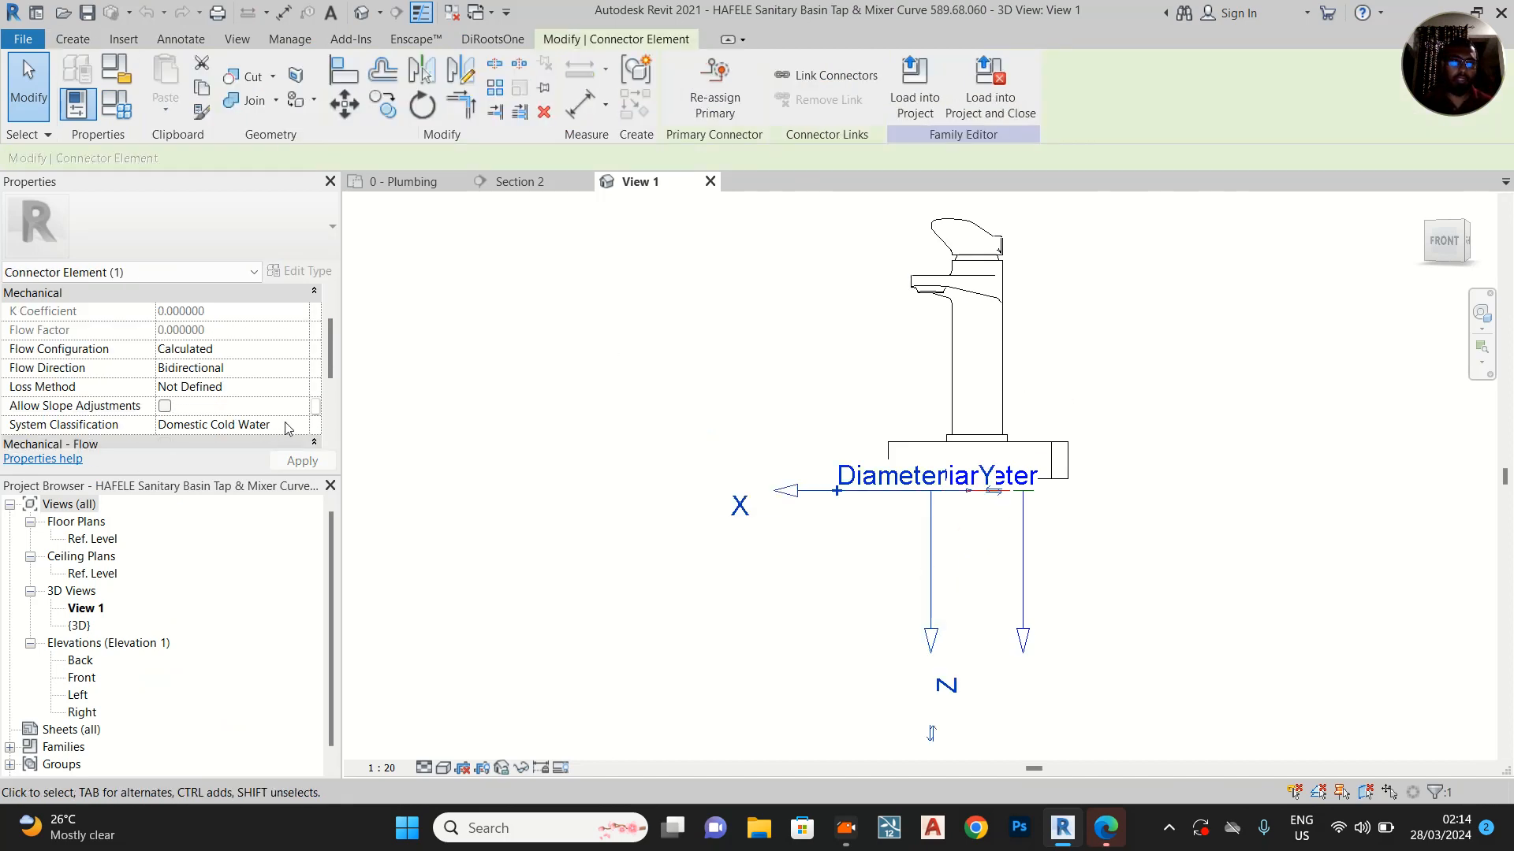
pyautogui.click(295, 428)
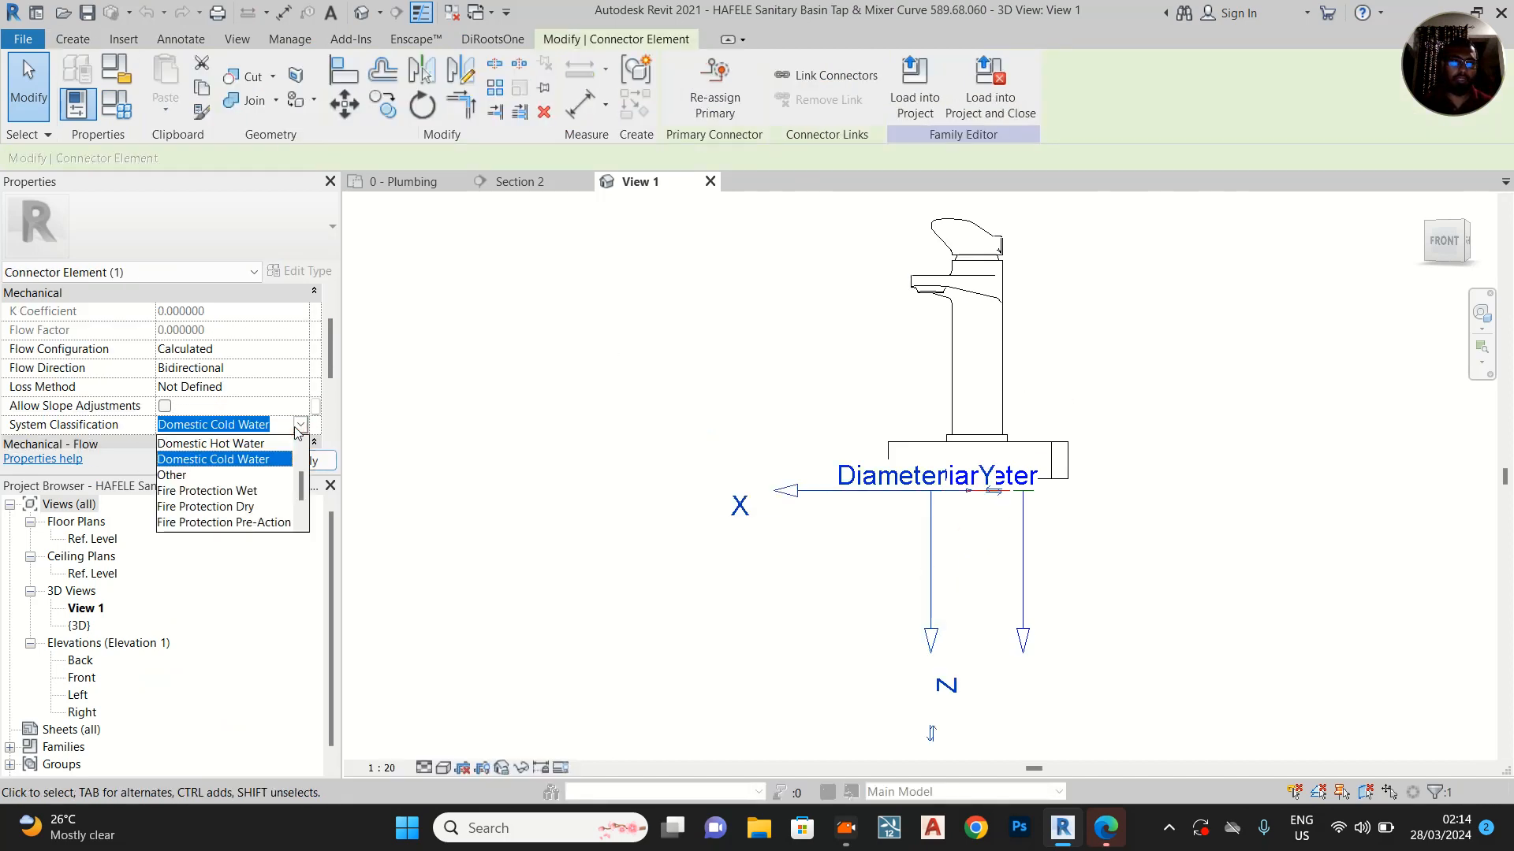
pyautogui.click(236, 444)
# Load the tap family into the project and close it without saving, overwriting the existing version and its parameter values
pyautogui.click(995, 100)
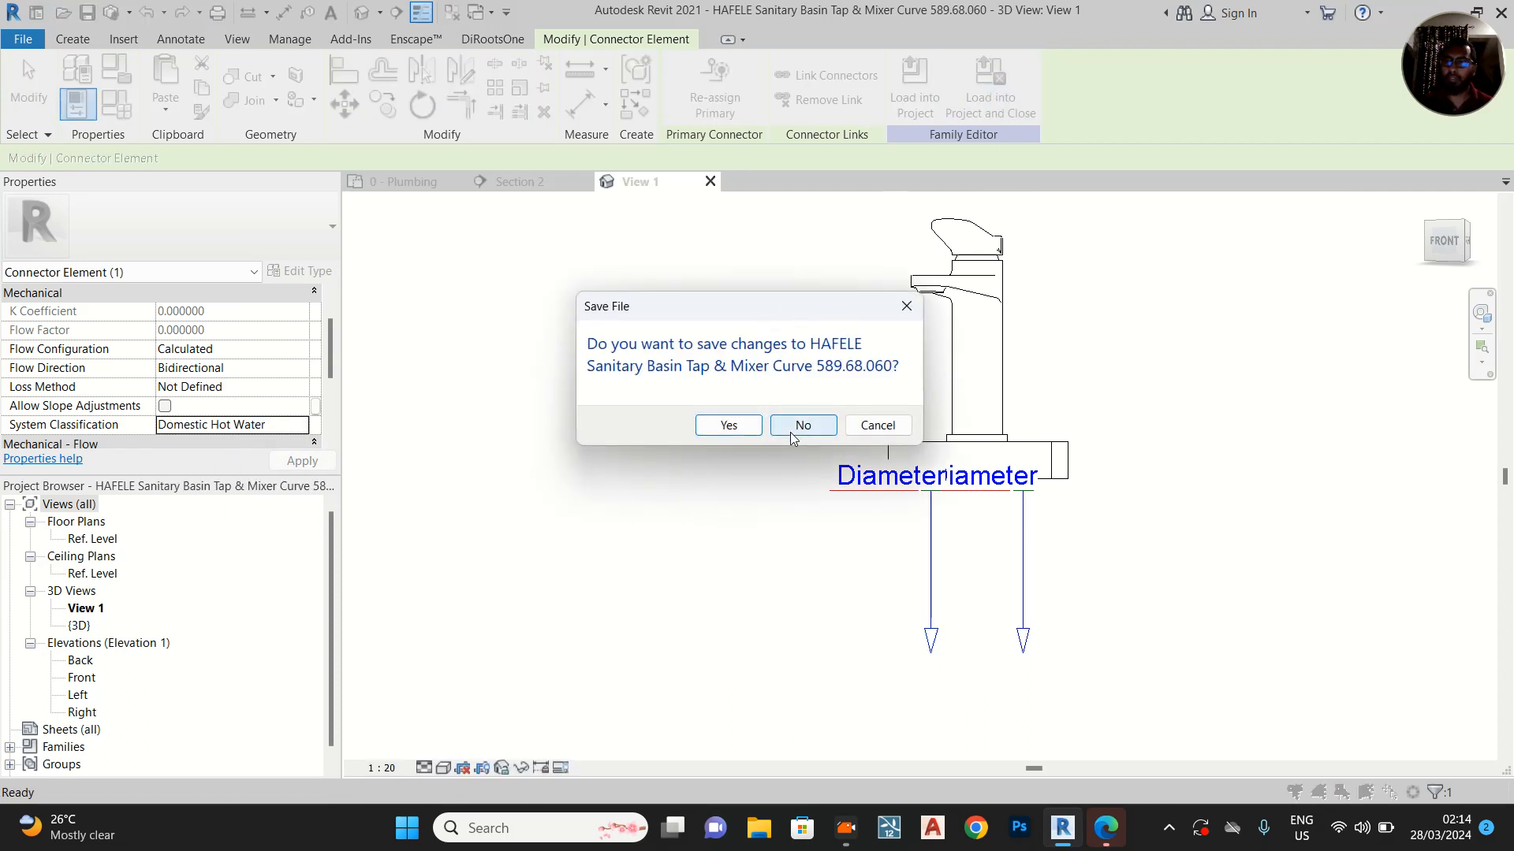
pyautogui.click(802, 425)
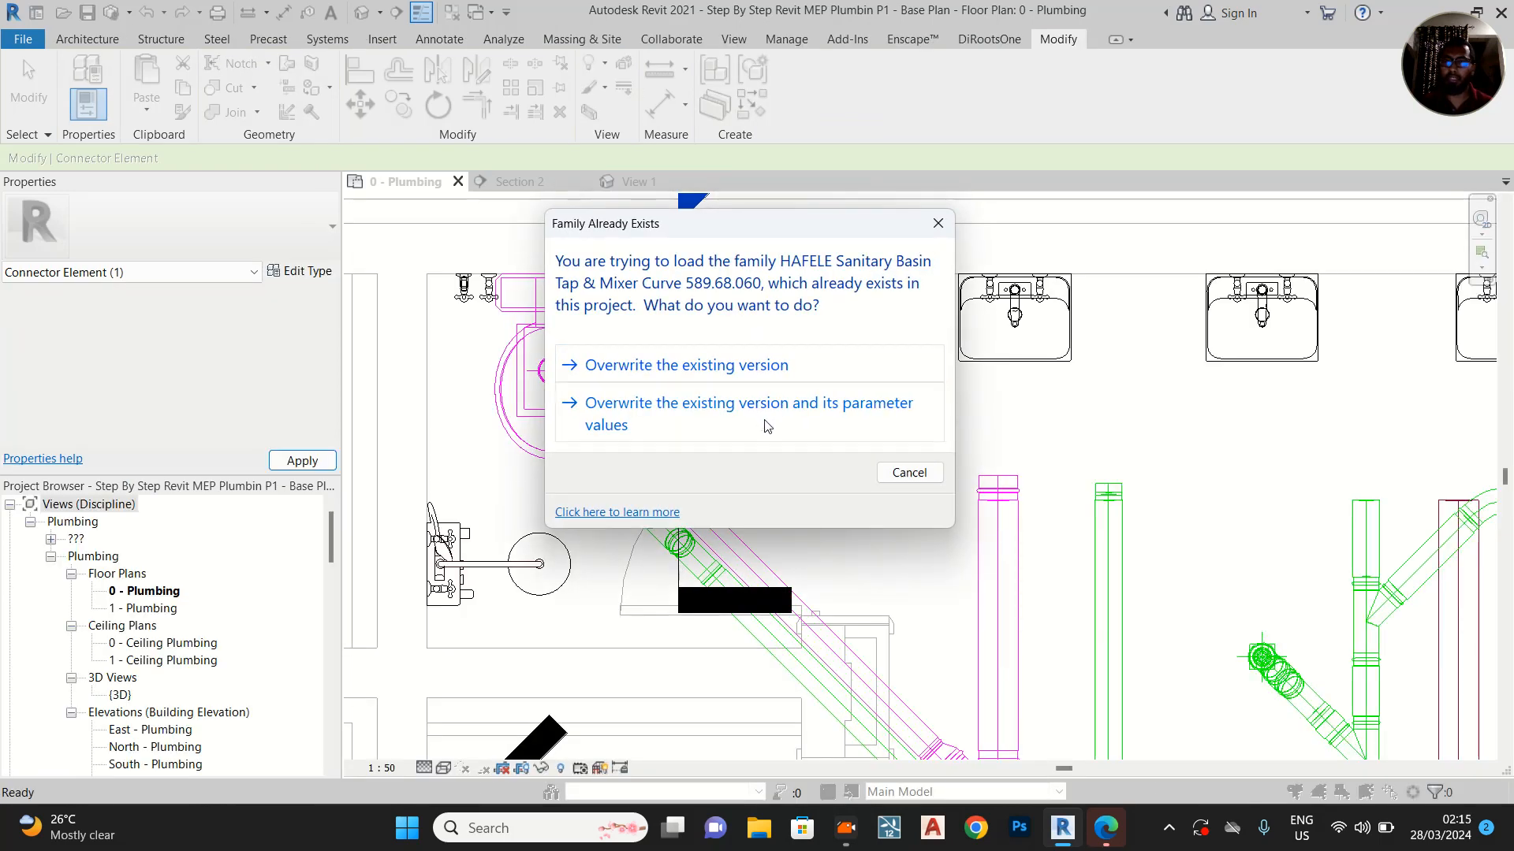
pyautogui.click(765, 426)
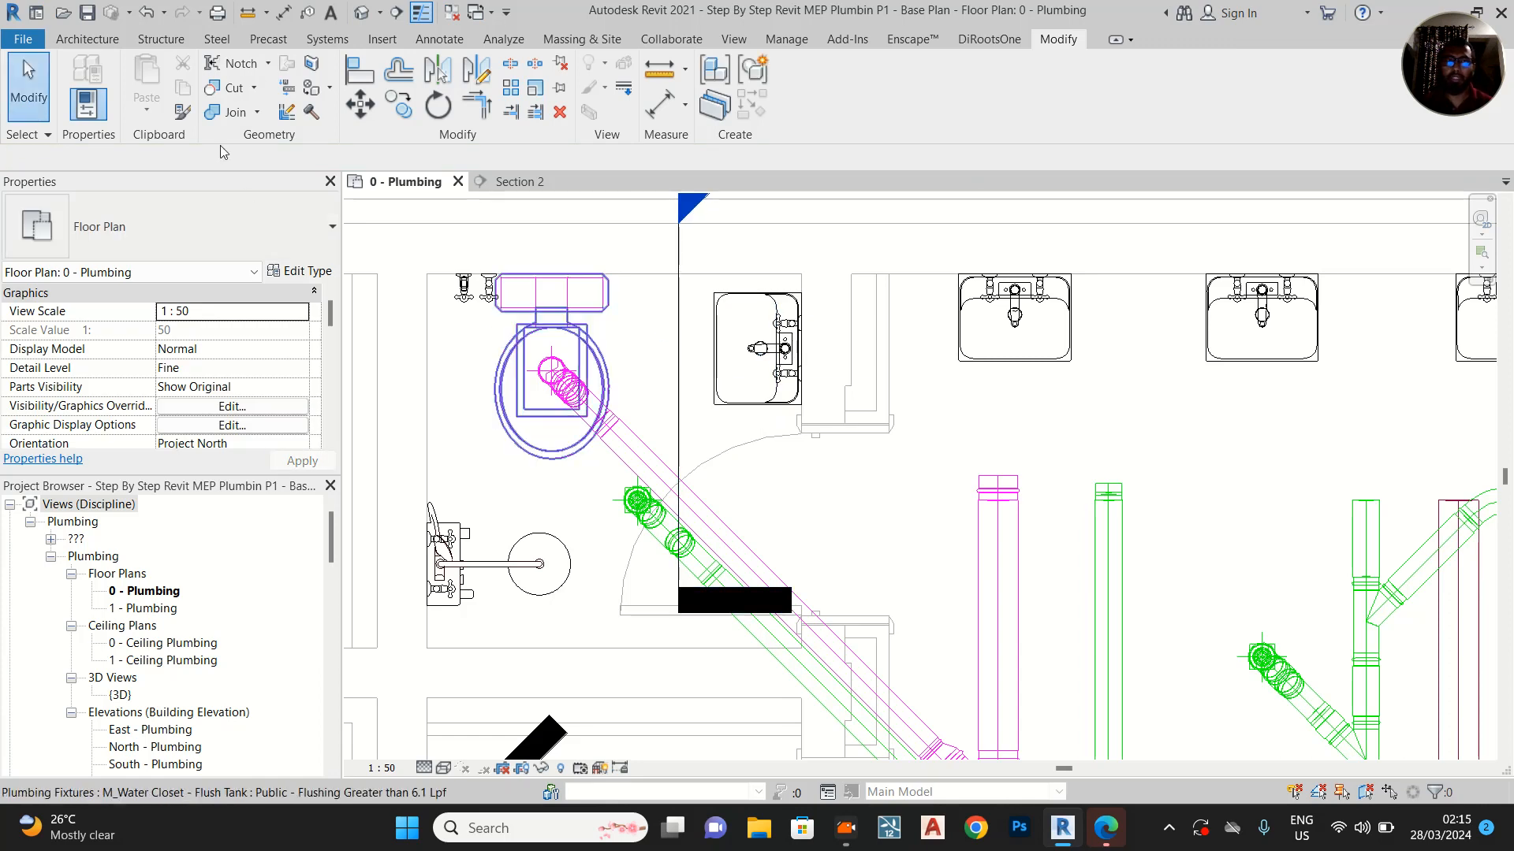
# Draw a horizontal section across the upper cubicle looking toward the washbasin and set its far clip at the basin tap
pyautogui.click(396, 12)
pyautogui.scroll(1, 651, 430)
pyautogui.click(651, 430)
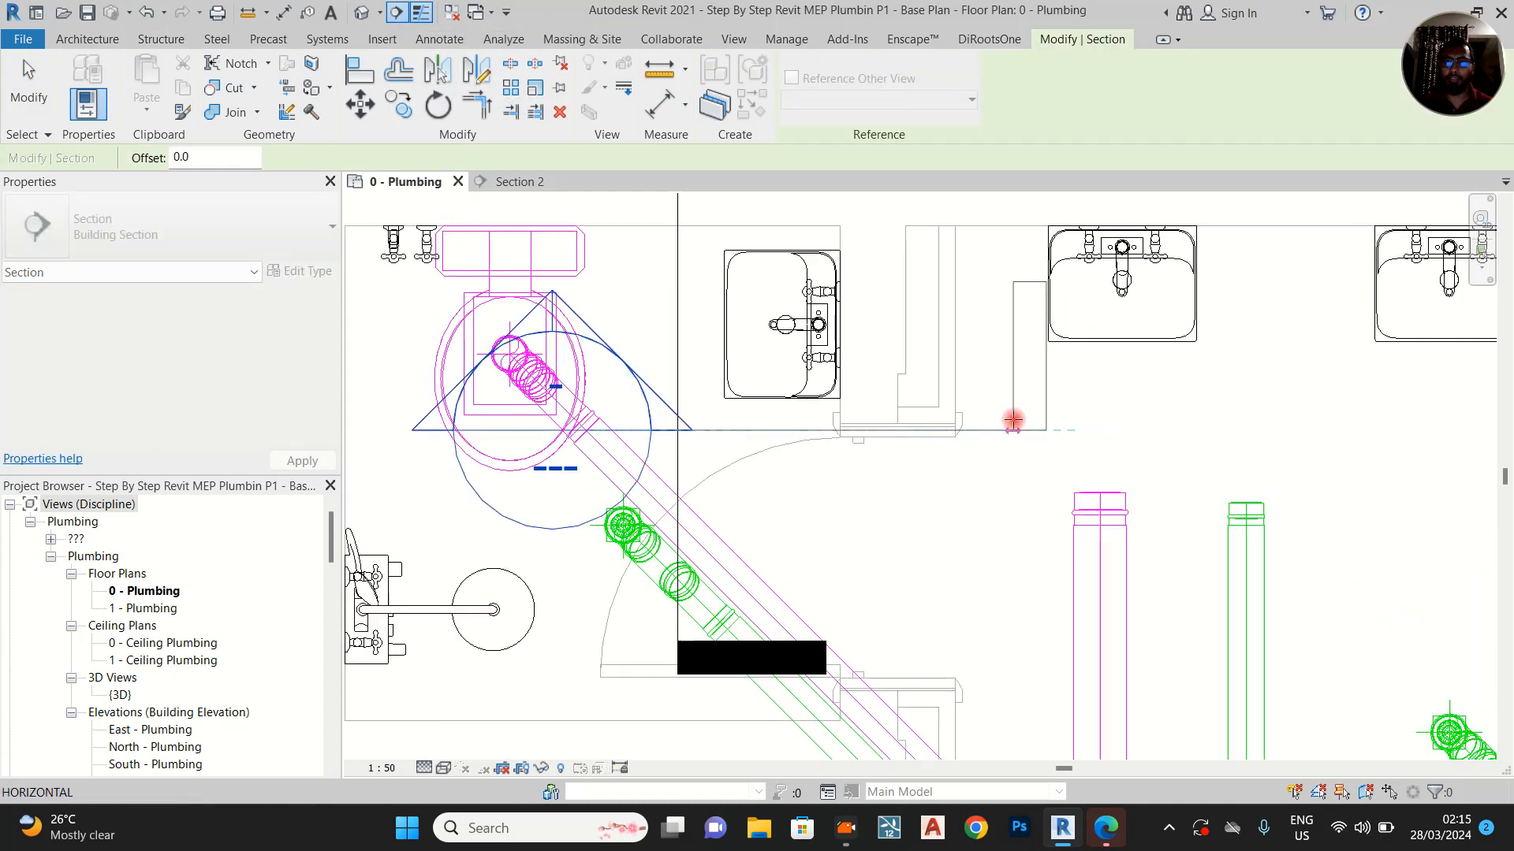
pyautogui.click(1013, 421)
pyautogui.scroll(-2, 820, 473)
pyautogui.press('Escape')
pyautogui.moveTo(846, 366); pyautogui.dragTo(849, 399, button='middle')
pyautogui.scroll(2, 828, 287)
pyautogui.moveTo(827, 276); pyautogui.dragTo(831, 435)
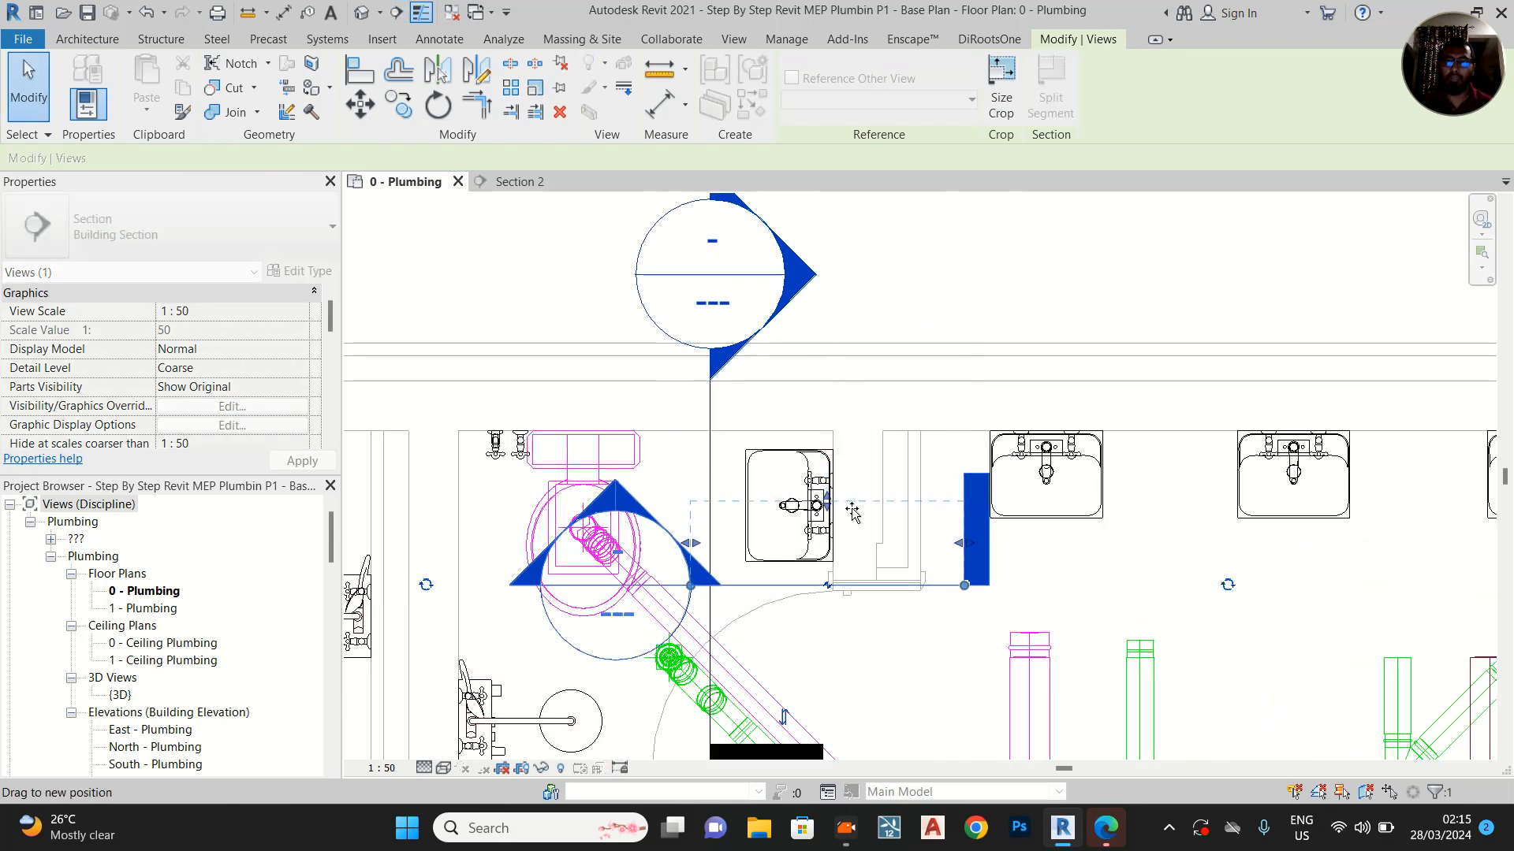
pyautogui.scroll(2, 820, 551)
# Open the new Section 3 view from its section line
pyautogui.rightClick(787, 516)
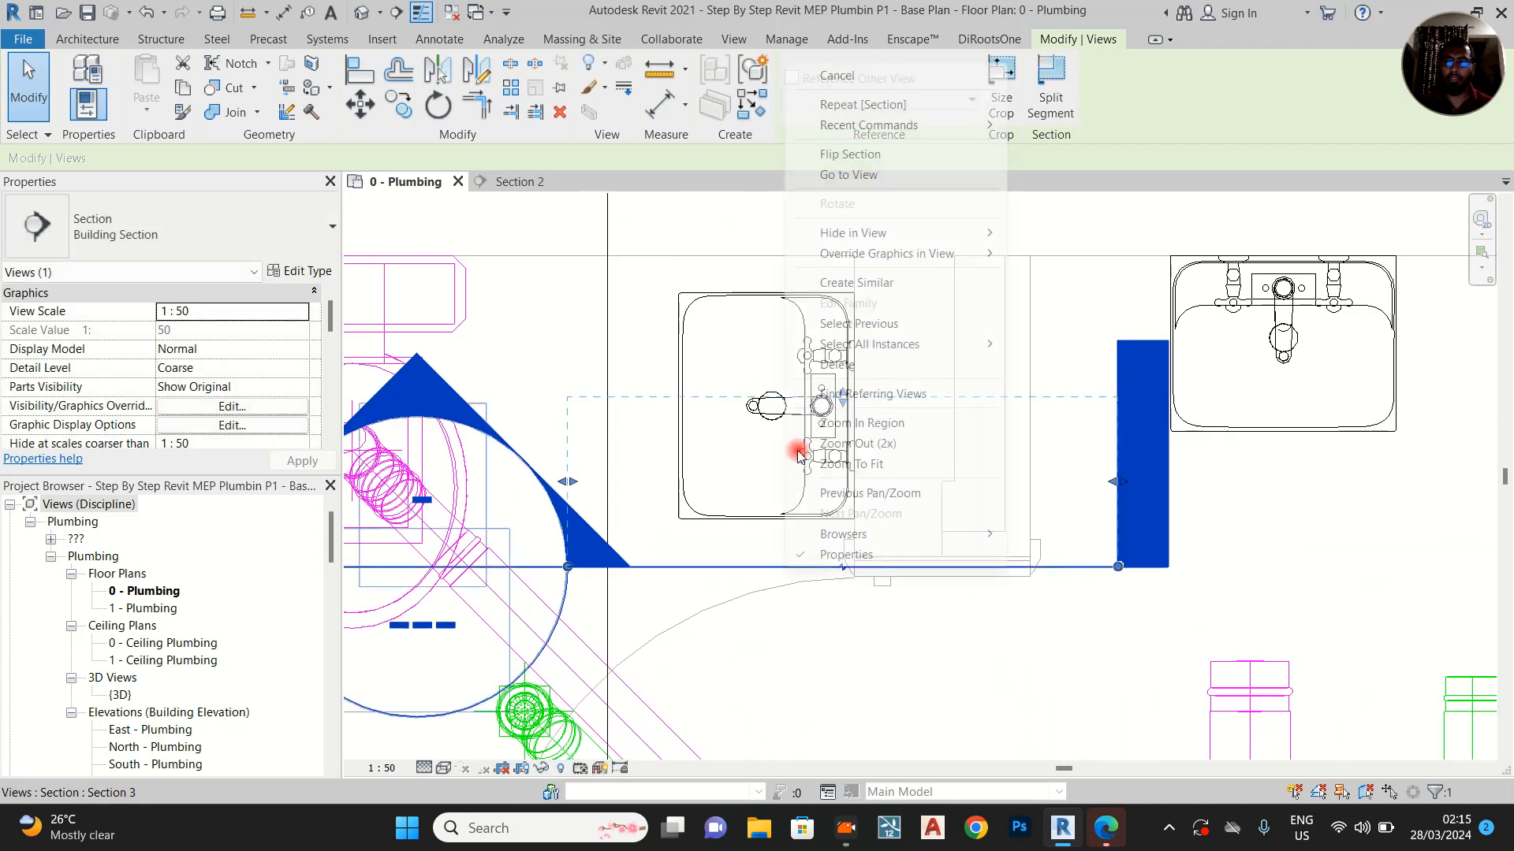
pyautogui.click(852, 174)
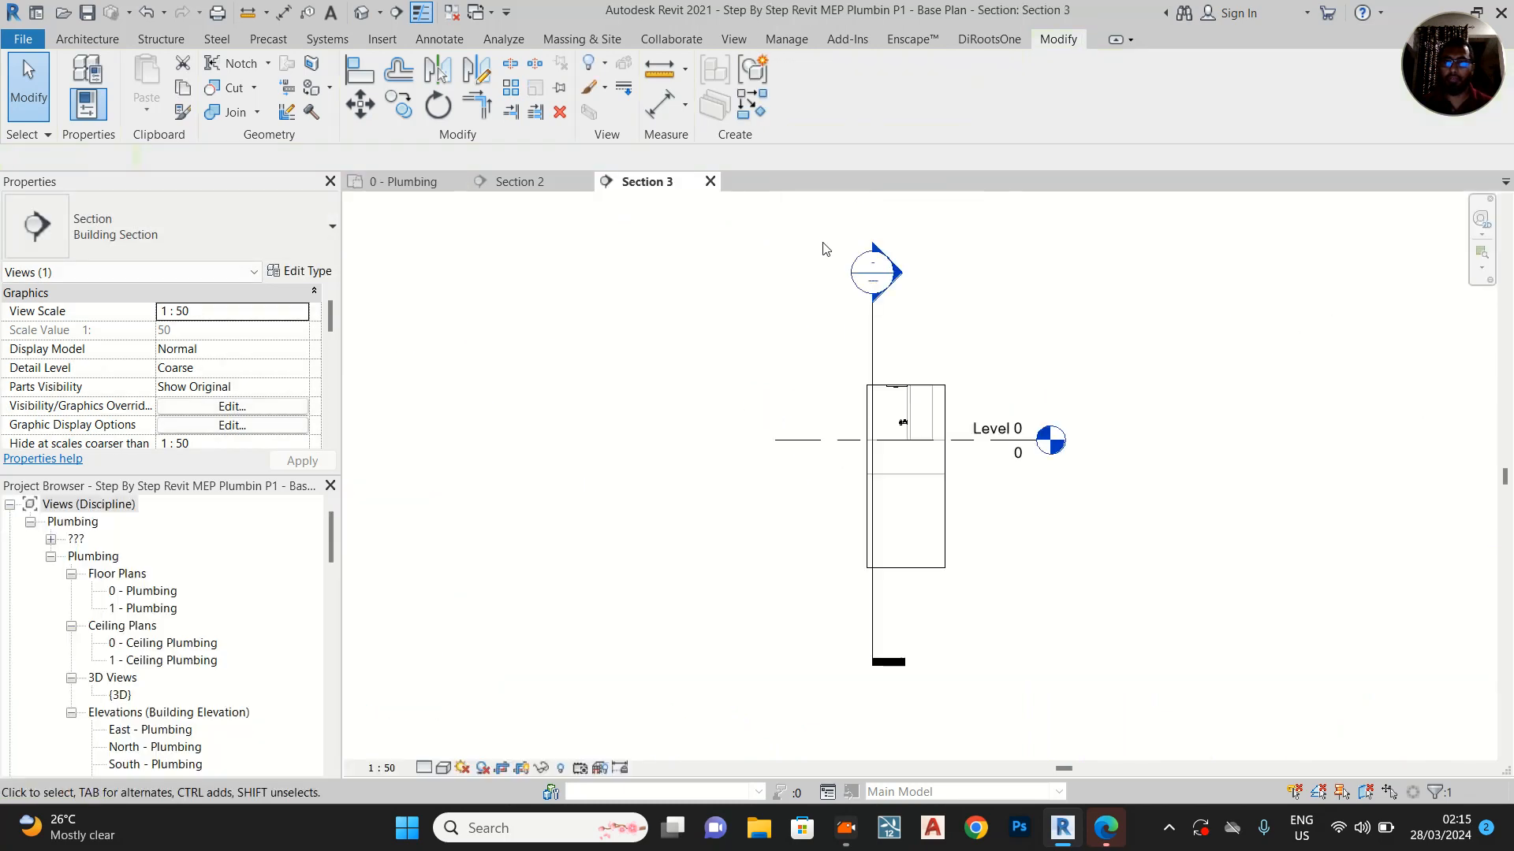
pyautogui.scroll(5, 962, 287)
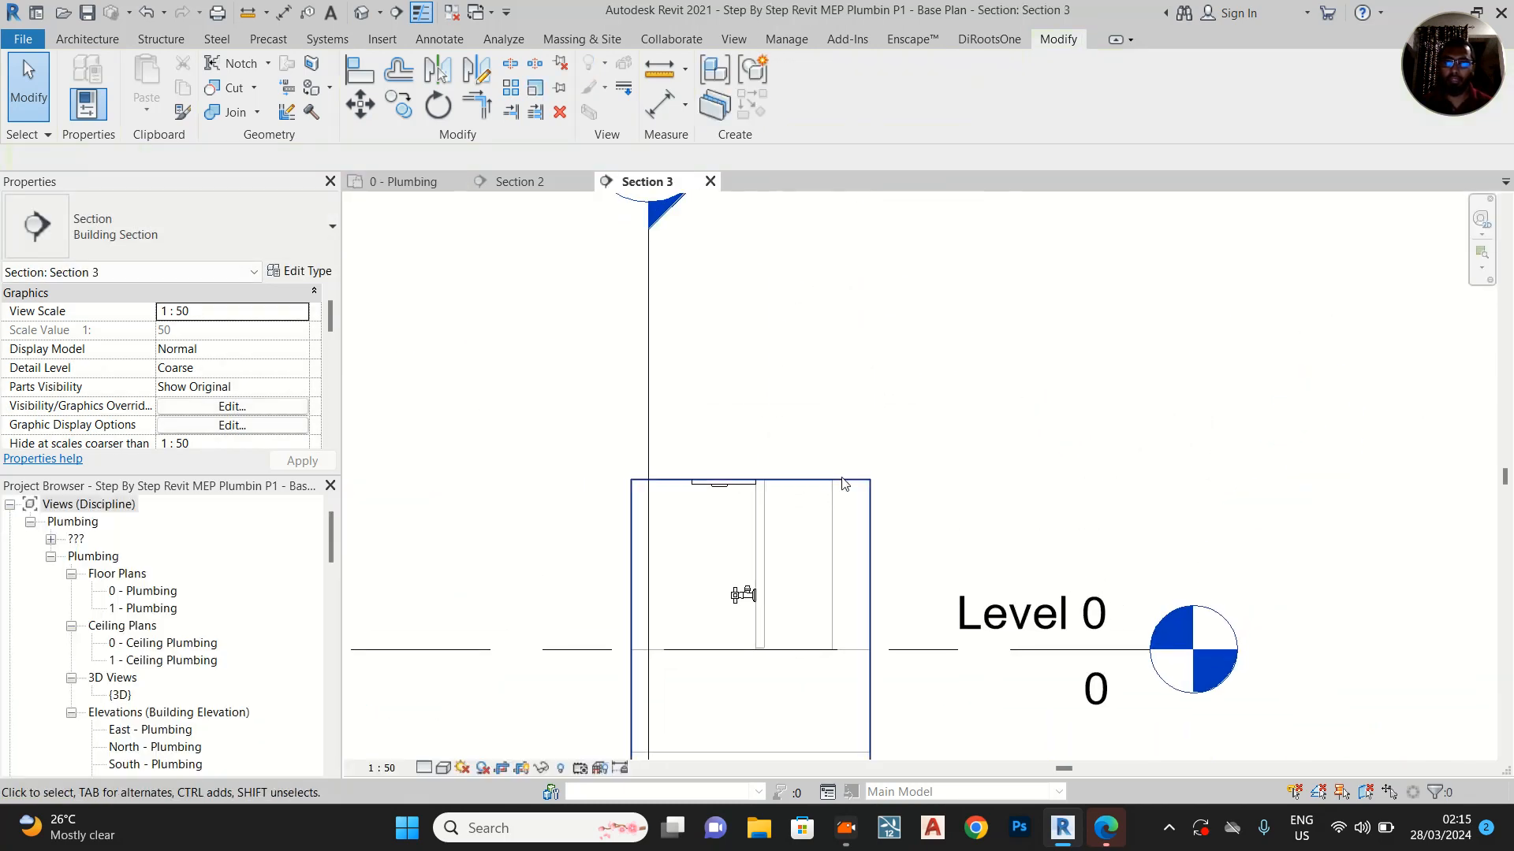
# Extend Section 3's crop region upward past the washbasin and tap, and change the view's detail level
pyautogui.scroll(-2, 871, 449)
pyautogui.click(836, 467)
pyautogui.moveTo(803, 304); pyautogui.dragTo(804, 298)
pyautogui.scroll(1, 778, 629)
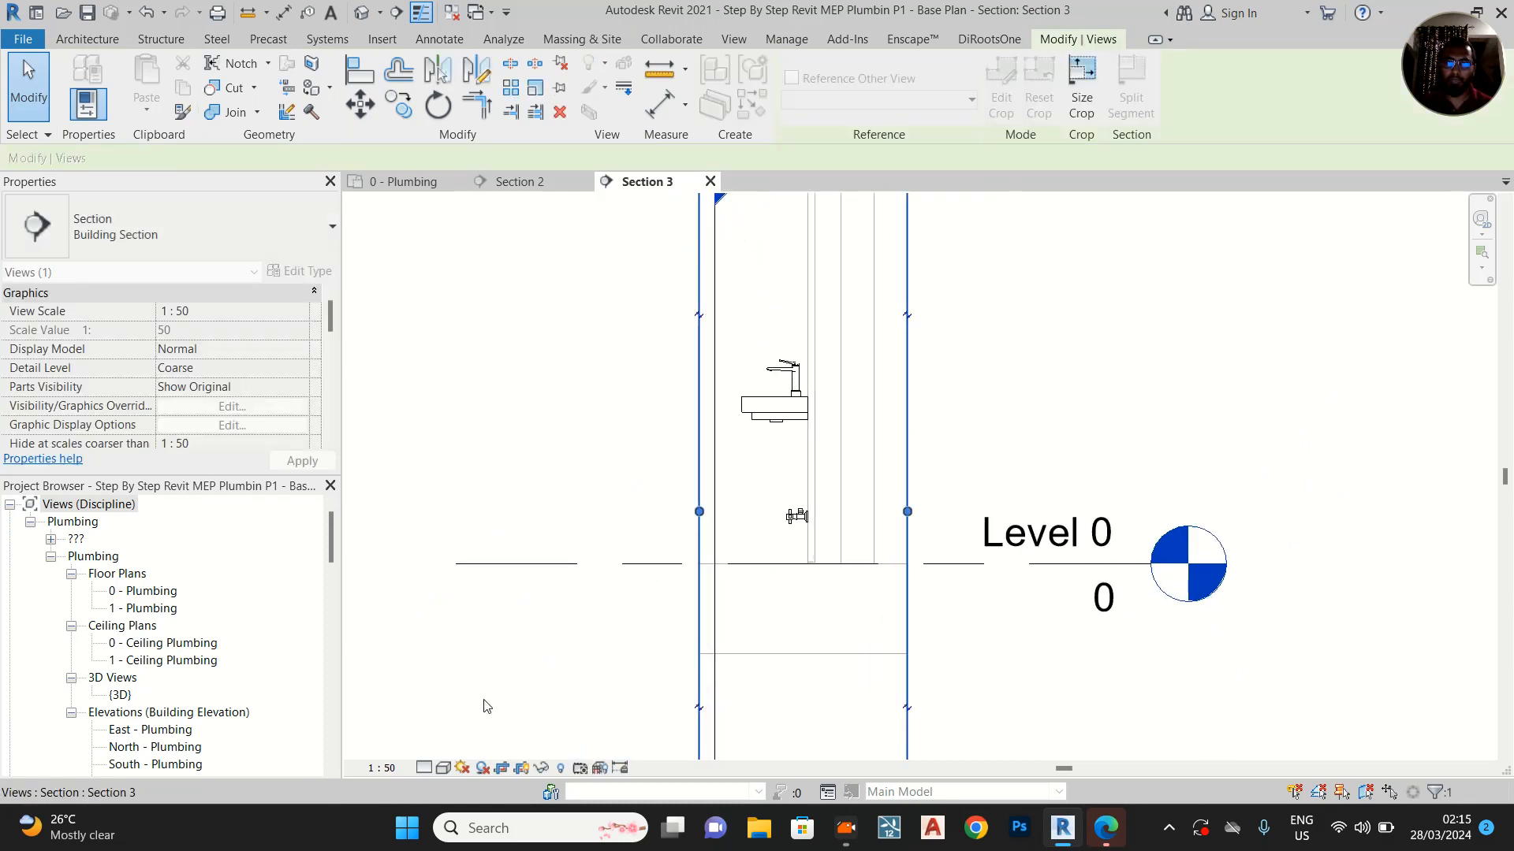
pyautogui.click(426, 769)
pyautogui.click(465, 747)
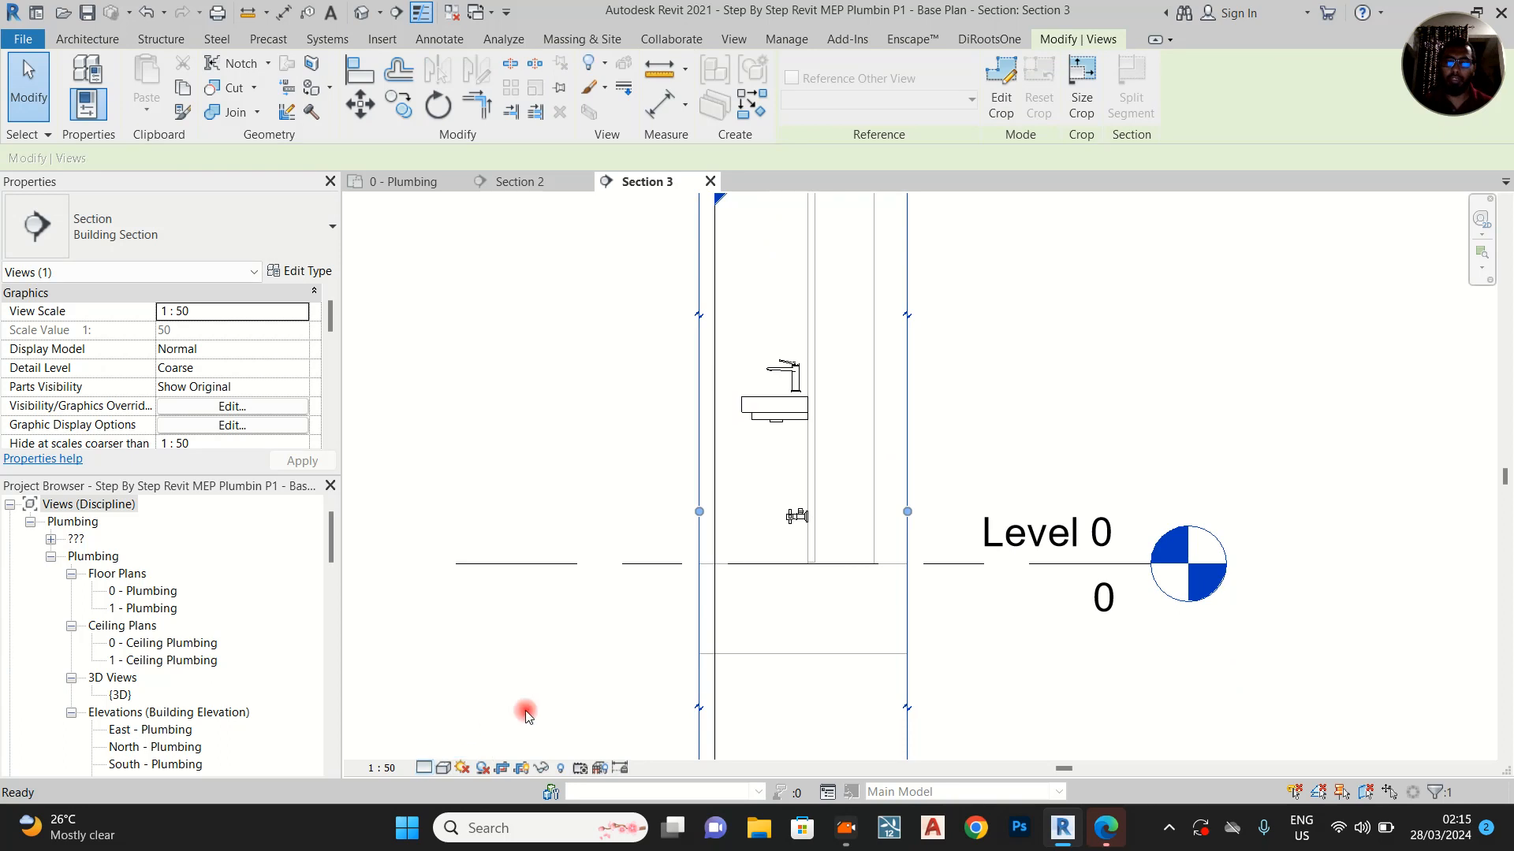
pyautogui.scroll(2, 916, 544)
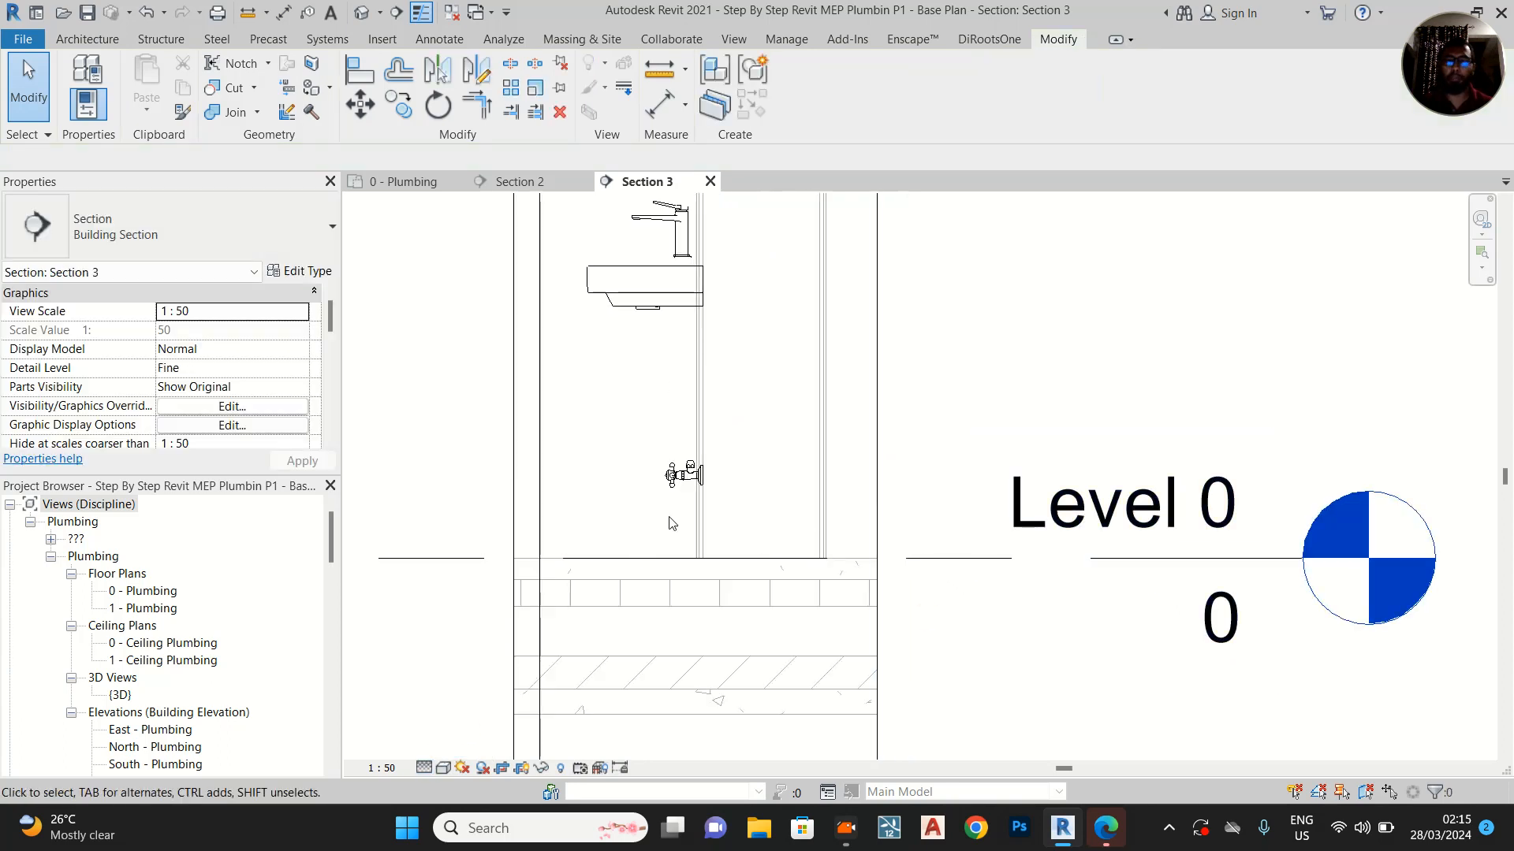
pyautogui.scroll(3, 689, 441)
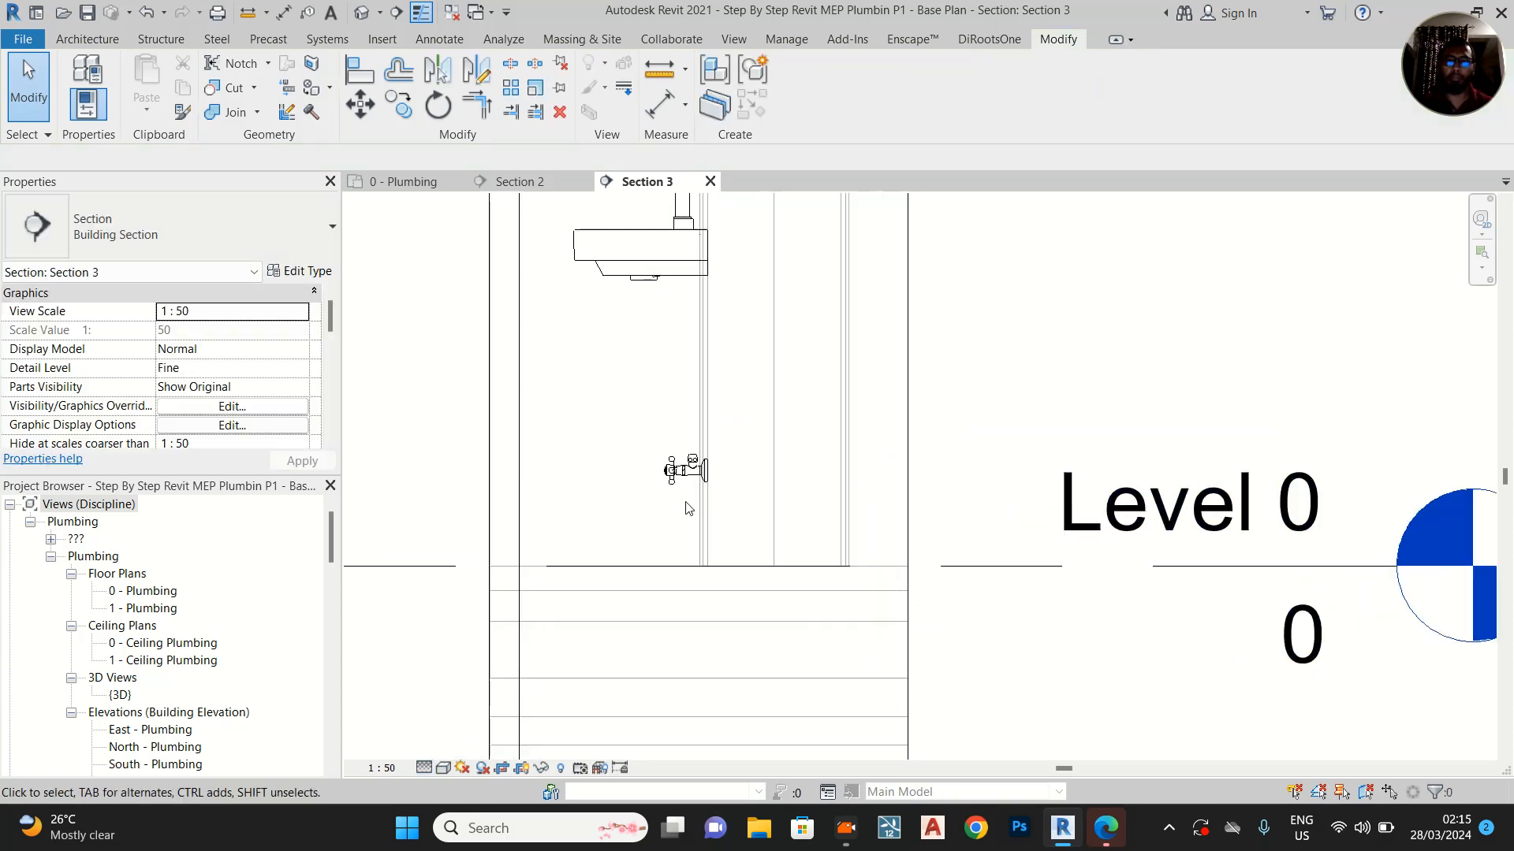
pyautogui.click(748, 490)
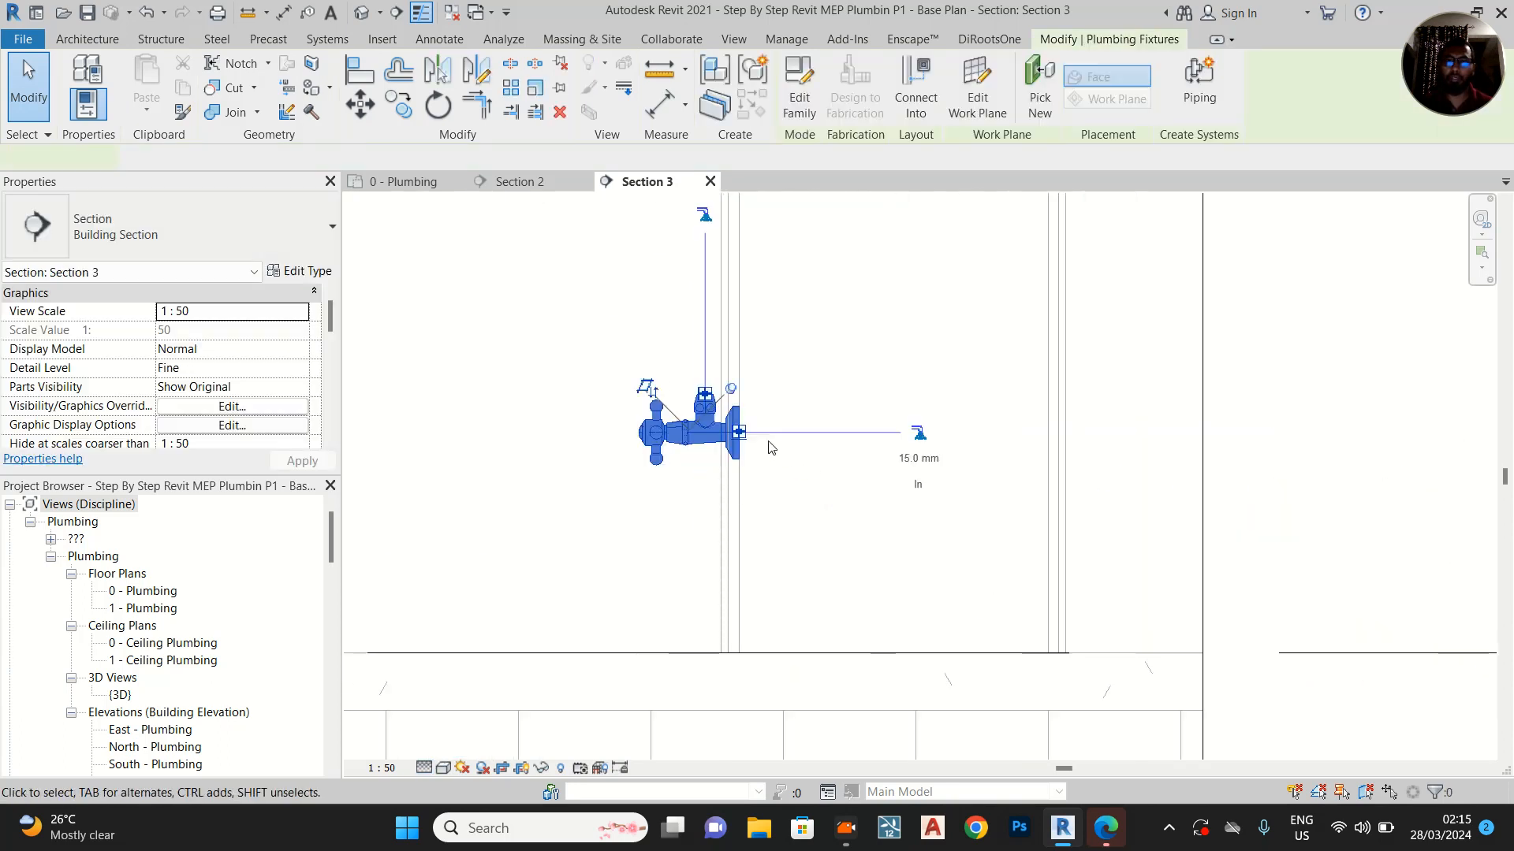
pyautogui.click(920, 433)
pyautogui.scroll(-2, 938, 432)
pyautogui.moveTo(912, 429); pyautogui.dragTo(871, 657, button='middle')
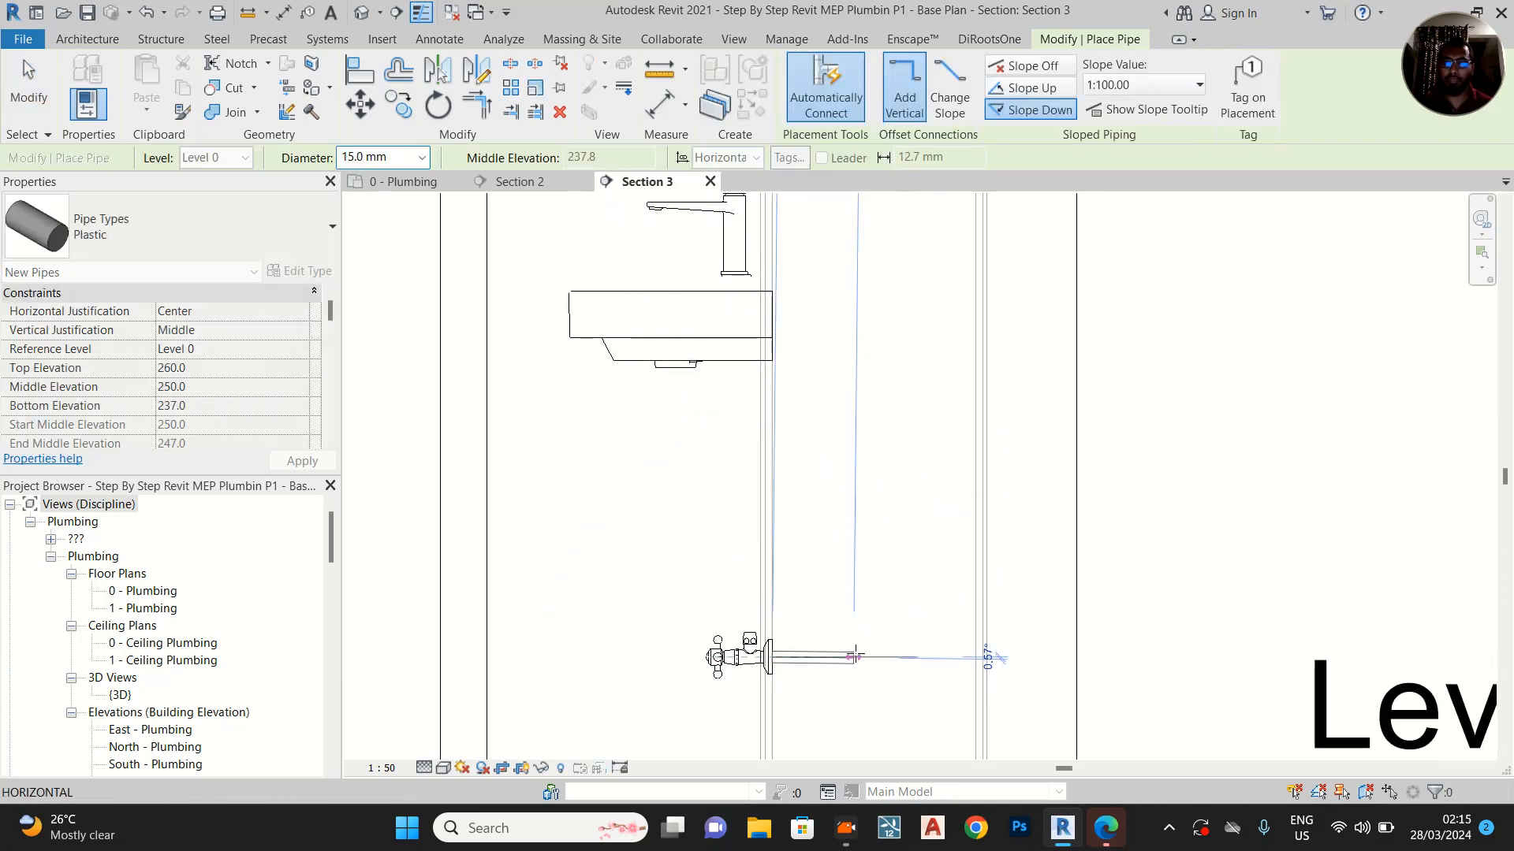
pyautogui.scroll(2, 861, 655)
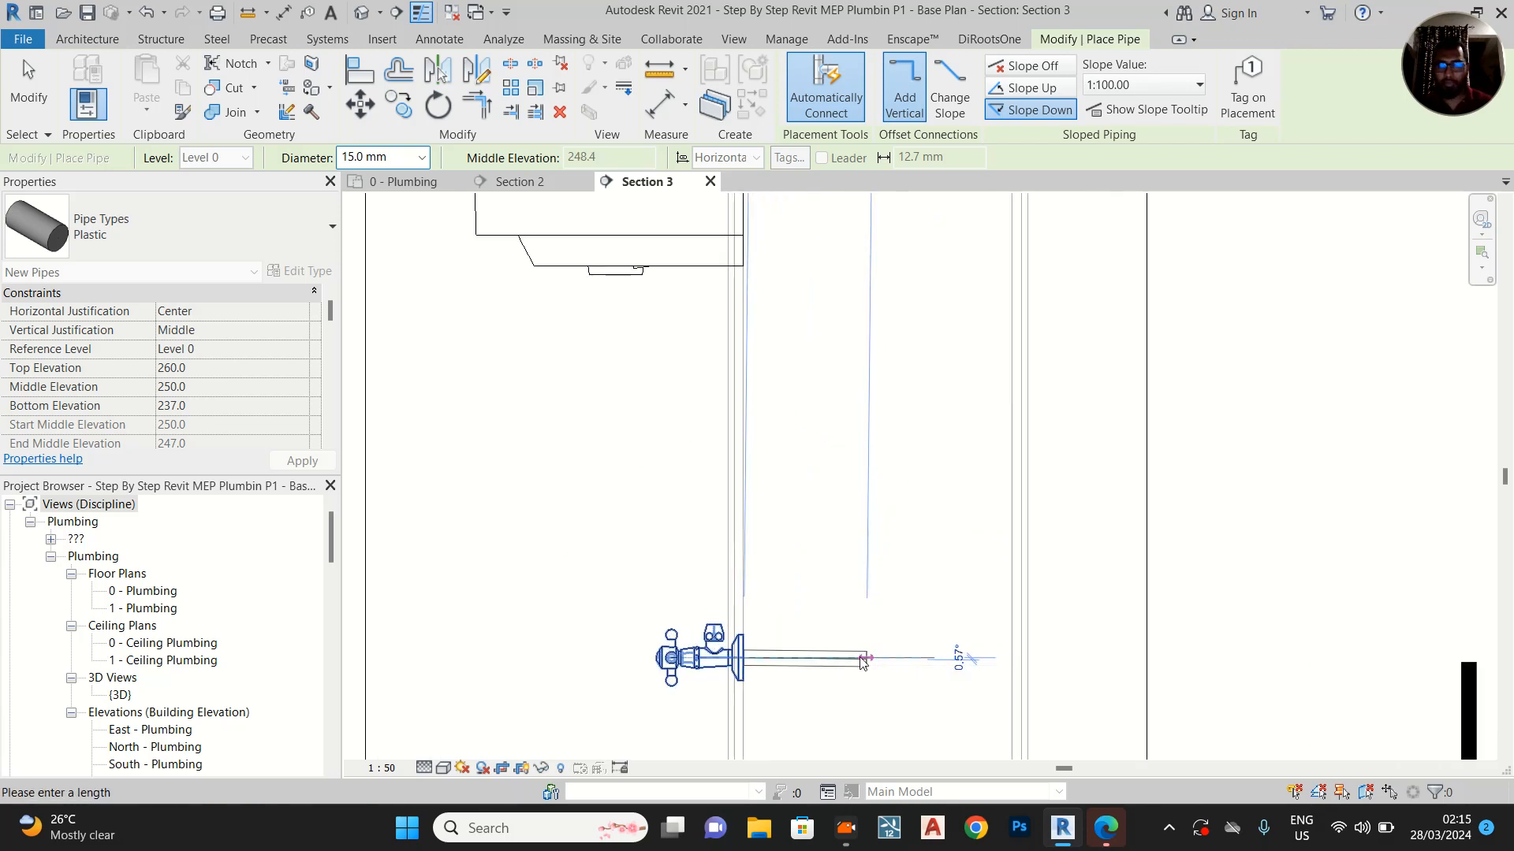
pyautogui.scroll(2, 778, 672)
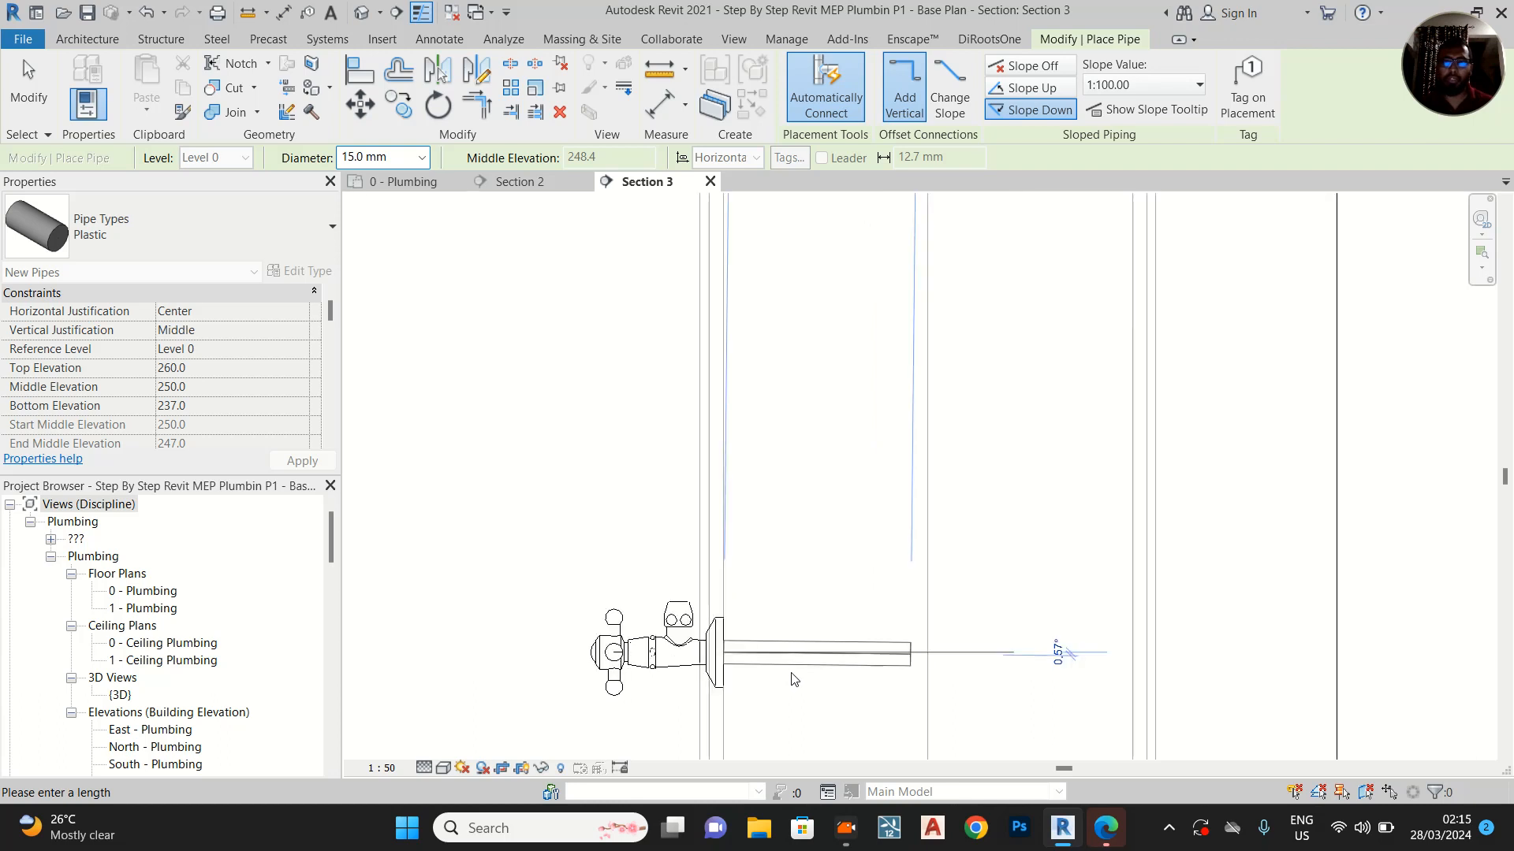
pyautogui.press('Escape')
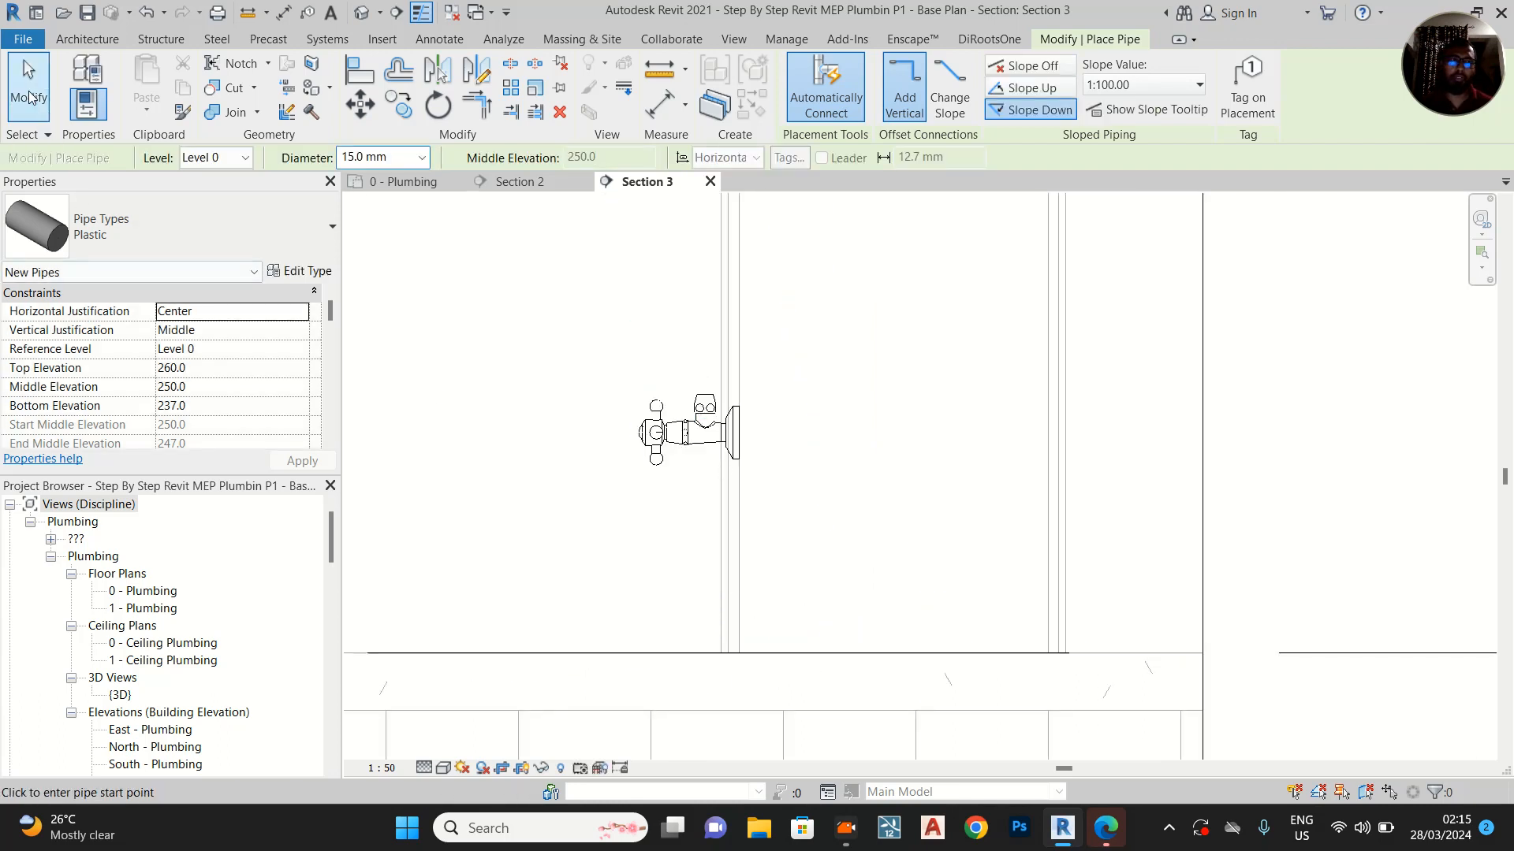
pyautogui.press('Escape')
# Draw a horizontal 15 mm Plastic pipe with slope off from the cold-water angle valve's inlet into the wall cavity
pyautogui.click(701, 445)
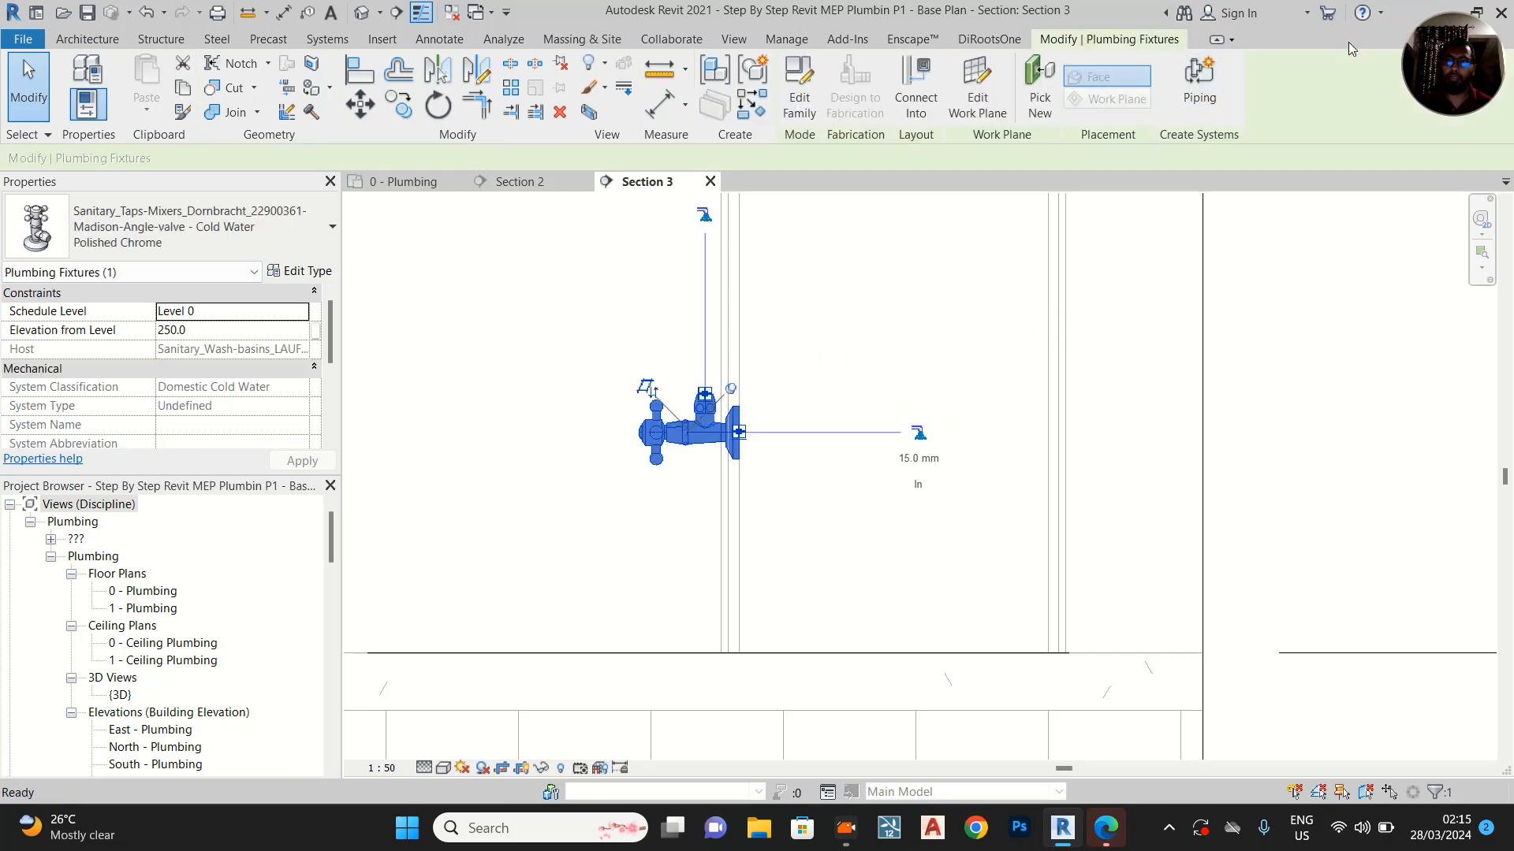
pyautogui.press('p')
pyautogui.press('i')
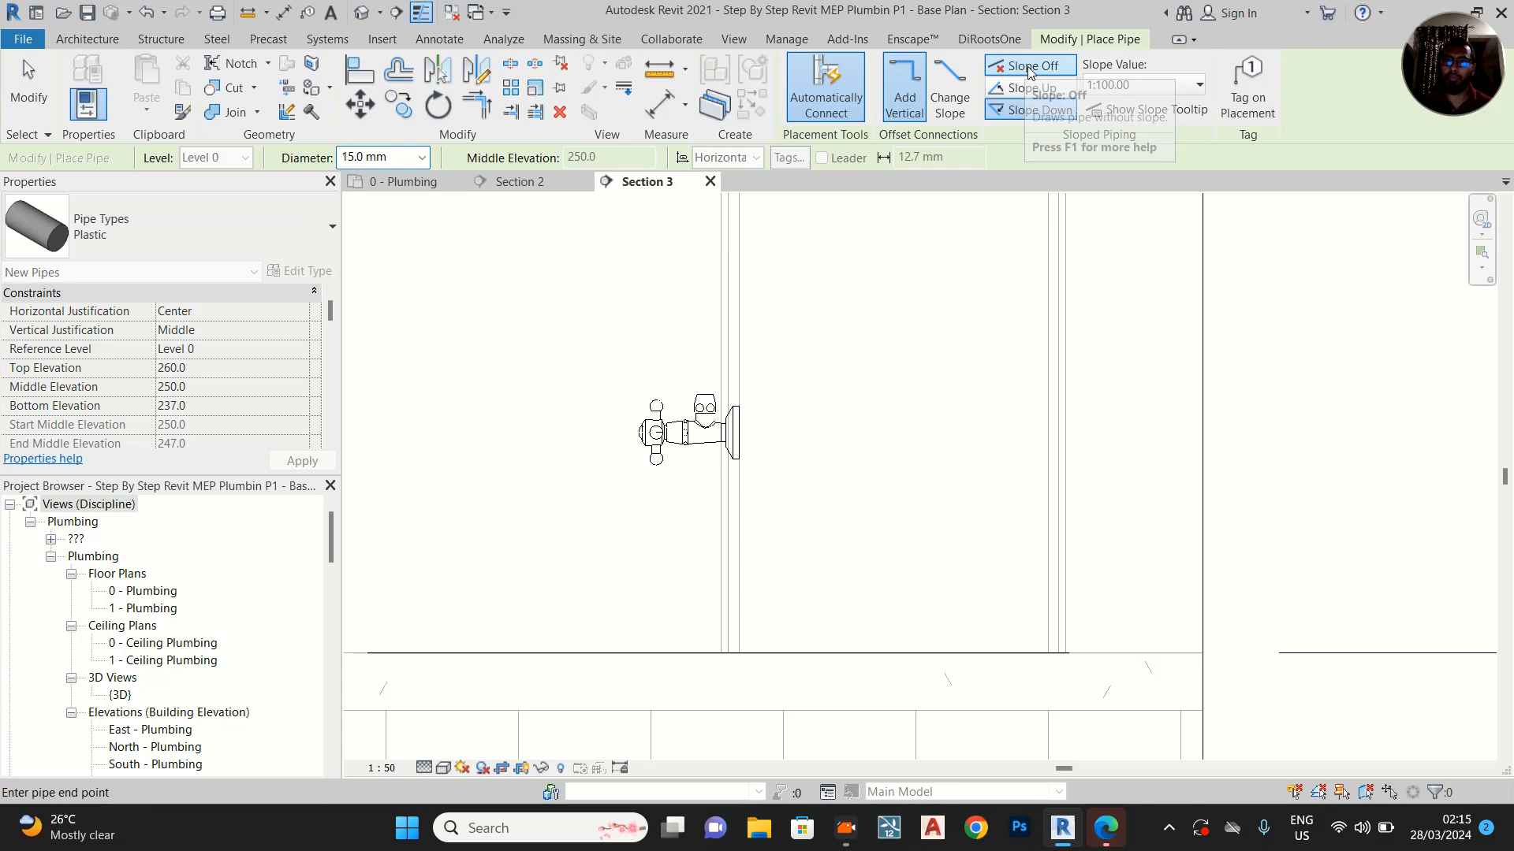
pyautogui.click(1026, 68)
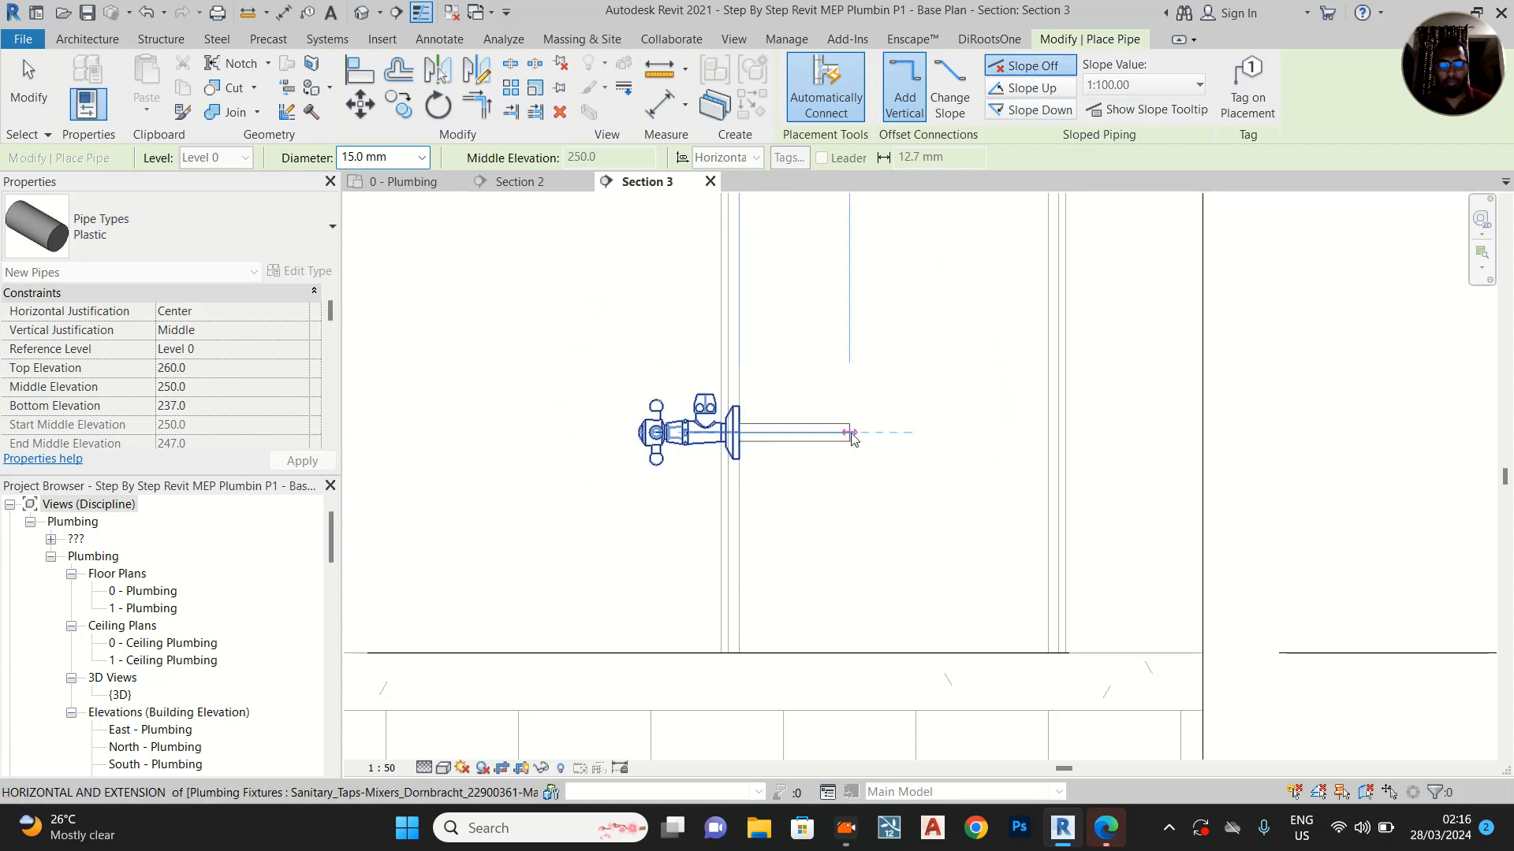
pyautogui.click(849, 432)
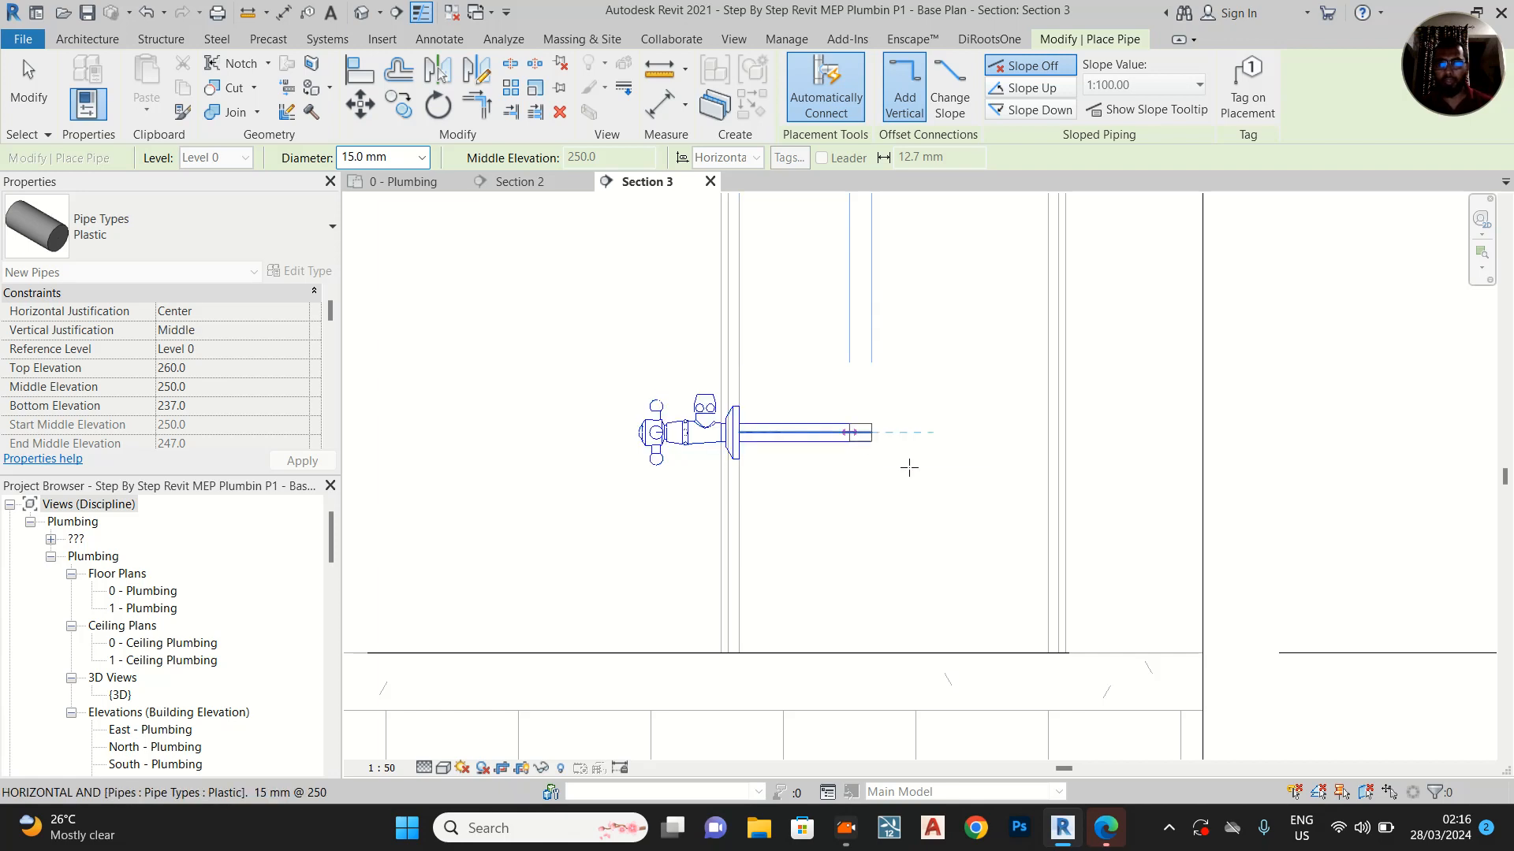
# Continue the cold-water pipe vertically upward past the washbasin to an elevation of about 1010 mm and end the run
pyautogui.moveTo(866, 325); pyautogui.dragTo(873, 635, button='middle')
pyautogui.scroll(-2, 875, 635)
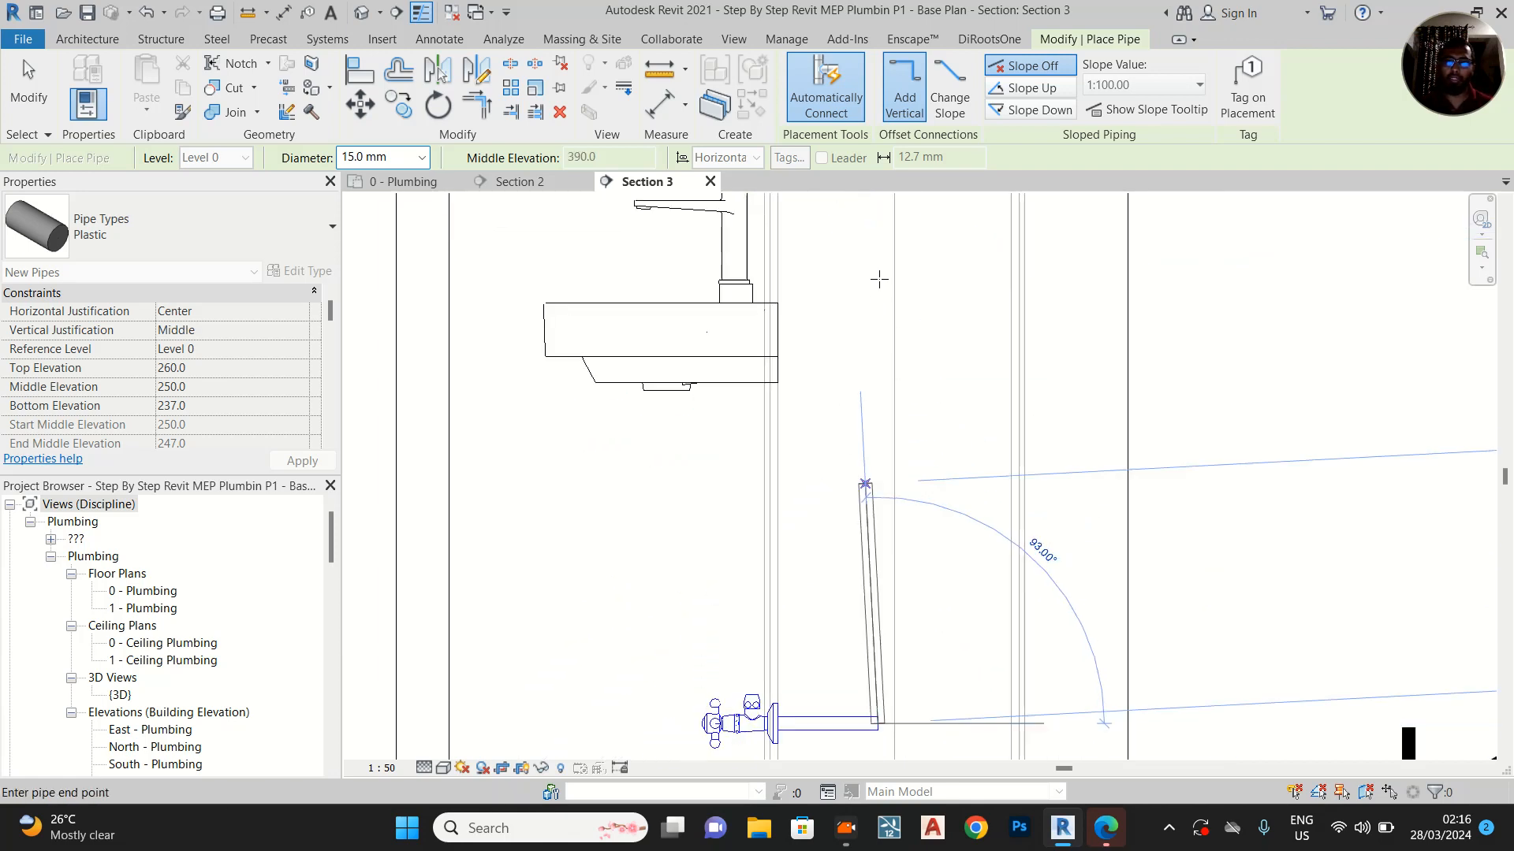
pyautogui.click(886, 233)
pyautogui.scroll(-1, 887, 233)
pyautogui.press('Escape')
pyautogui.press('Escape')
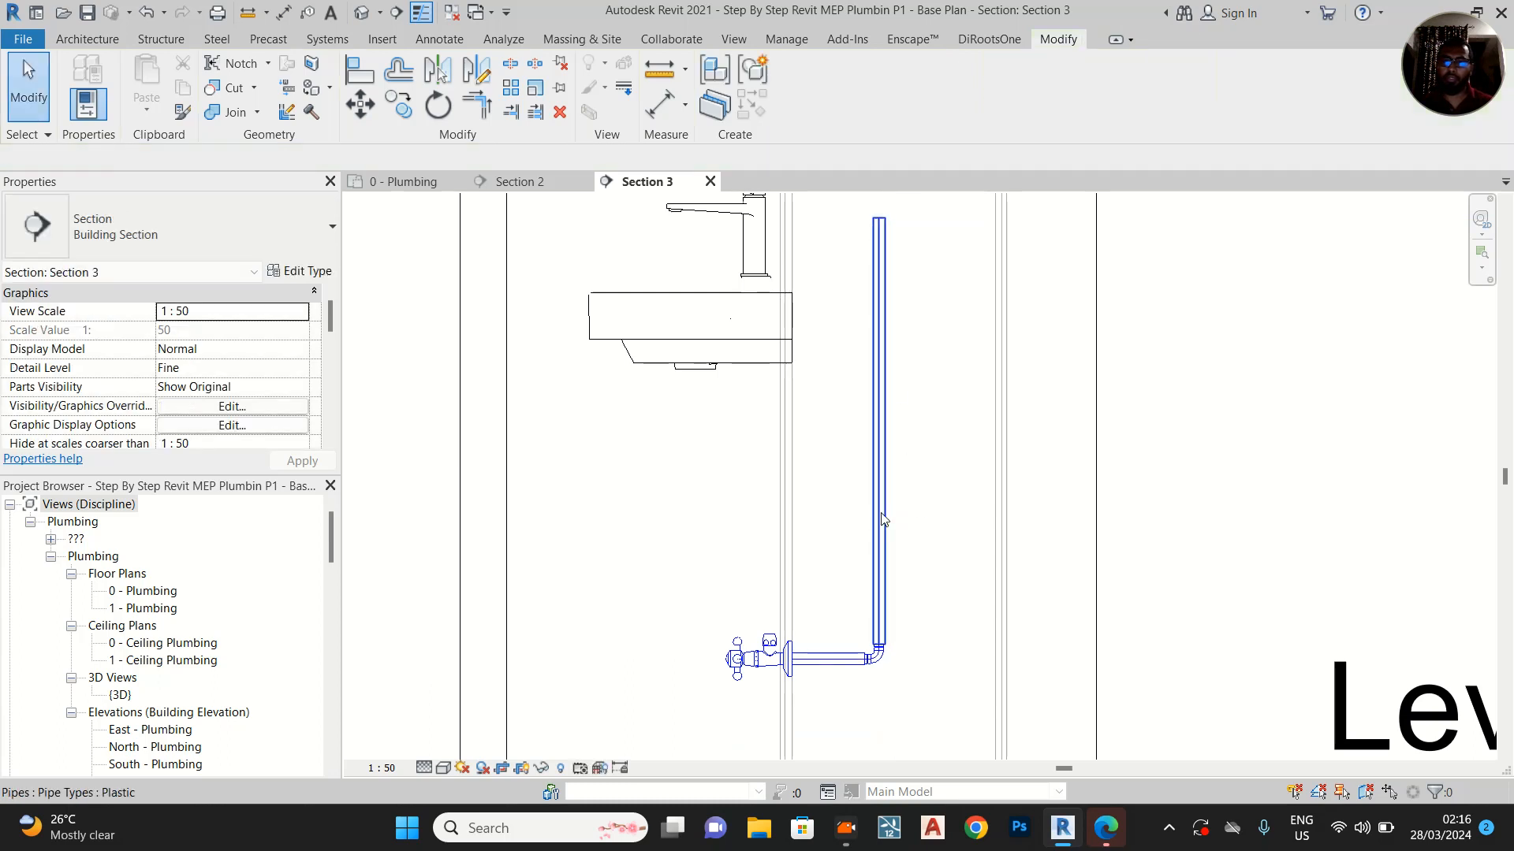
# Move the vertical cold-water pipe 60 mm horizontally toward the angle valve
pyautogui.click(875, 523)
pyautogui.scroll(2, 881, 513)
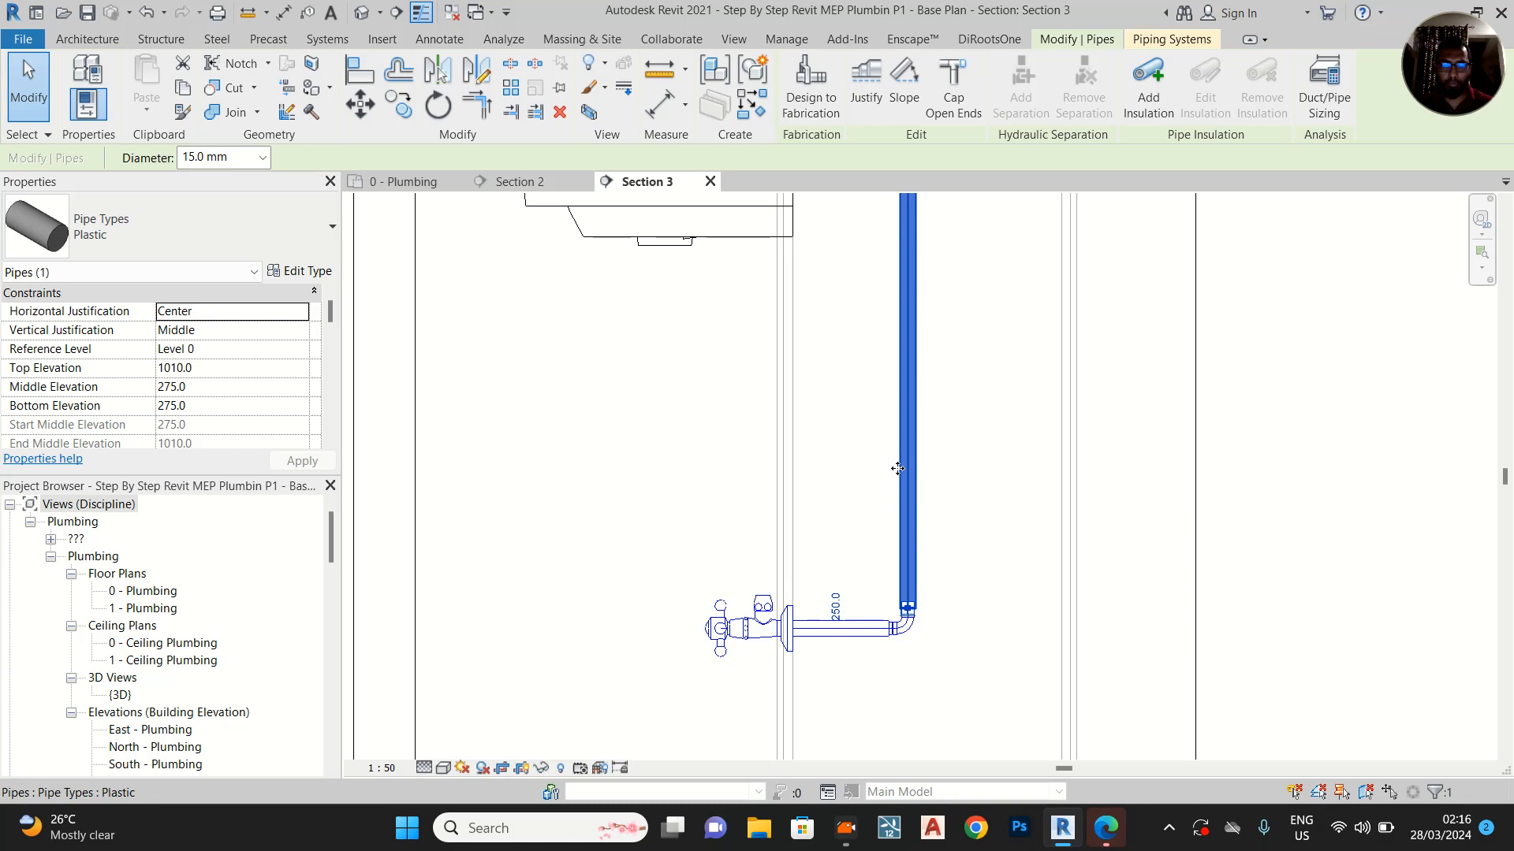
pyautogui.press('v')
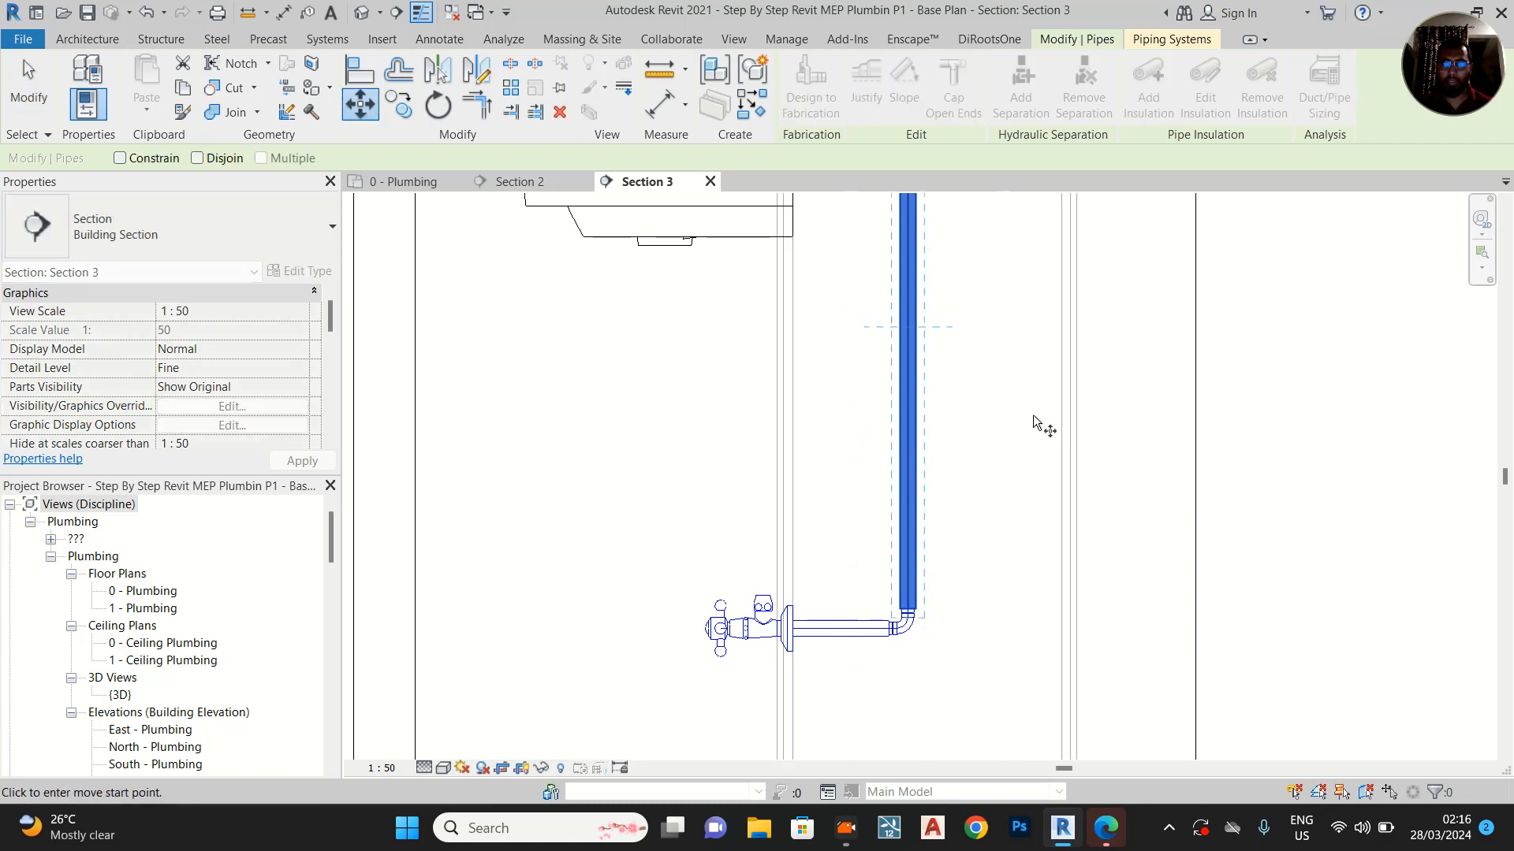
pyautogui.click(1414, 425)
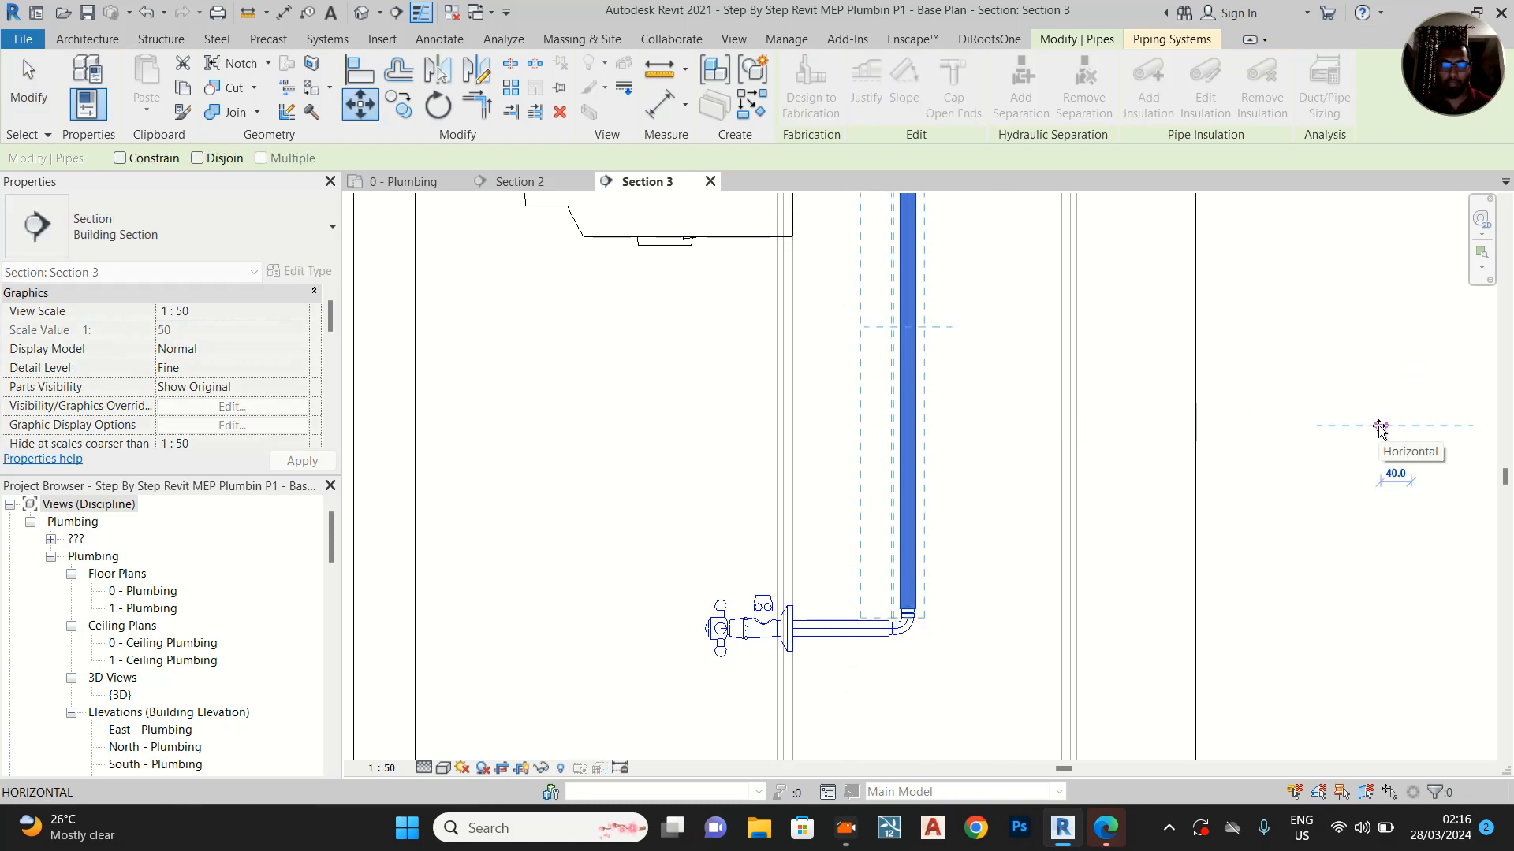
pyautogui.press('Return')
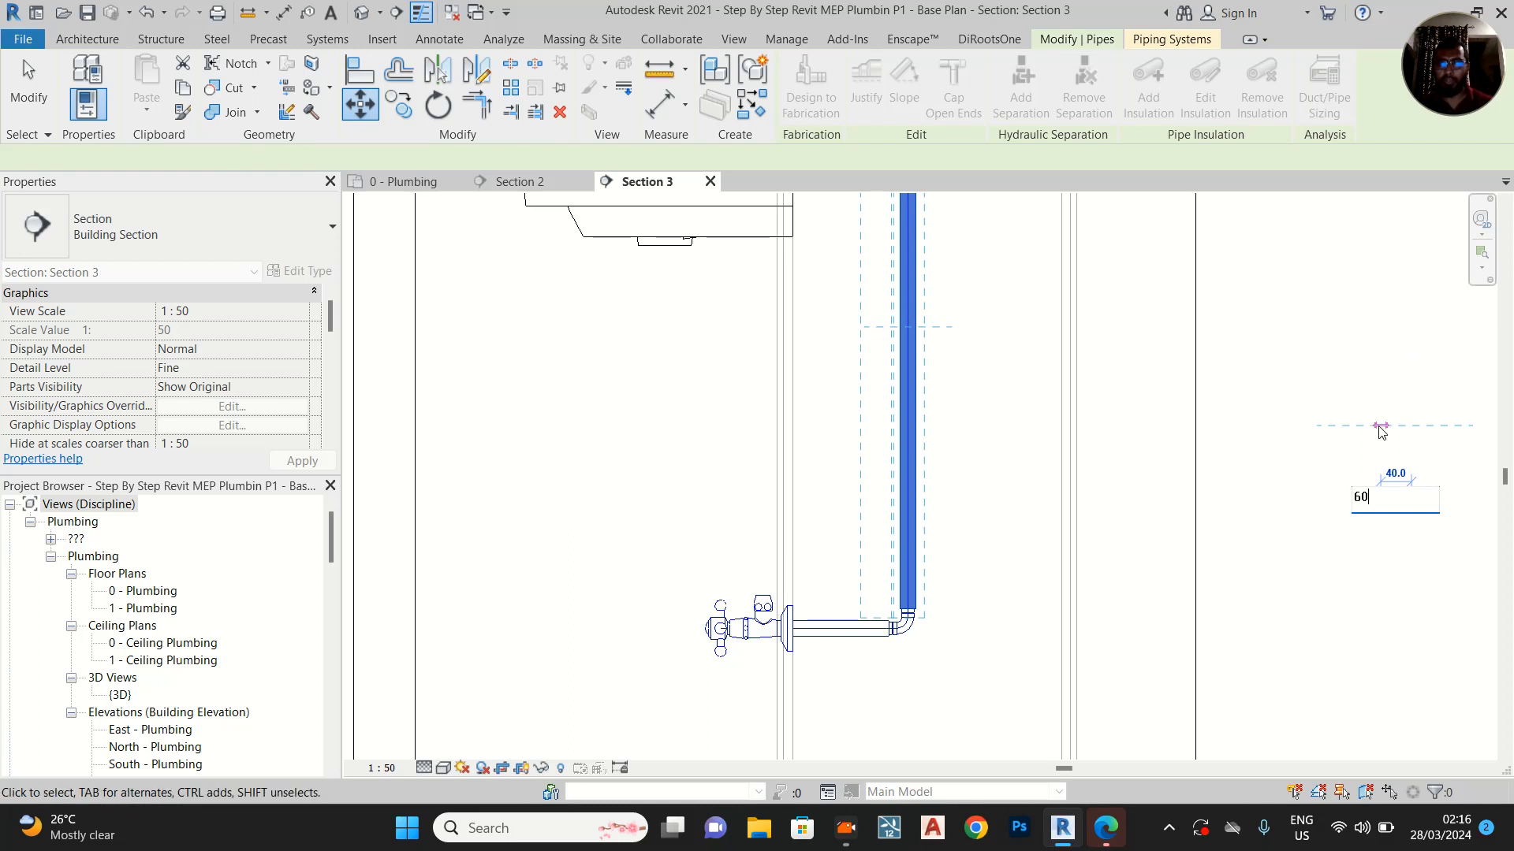
pyautogui.press('Escape')
# In the 0 - Plumbing plan, move the Section 3 line up between the basin's two angle valves, and return to the Section 3 view
pyautogui.scroll(2, 875, 615)
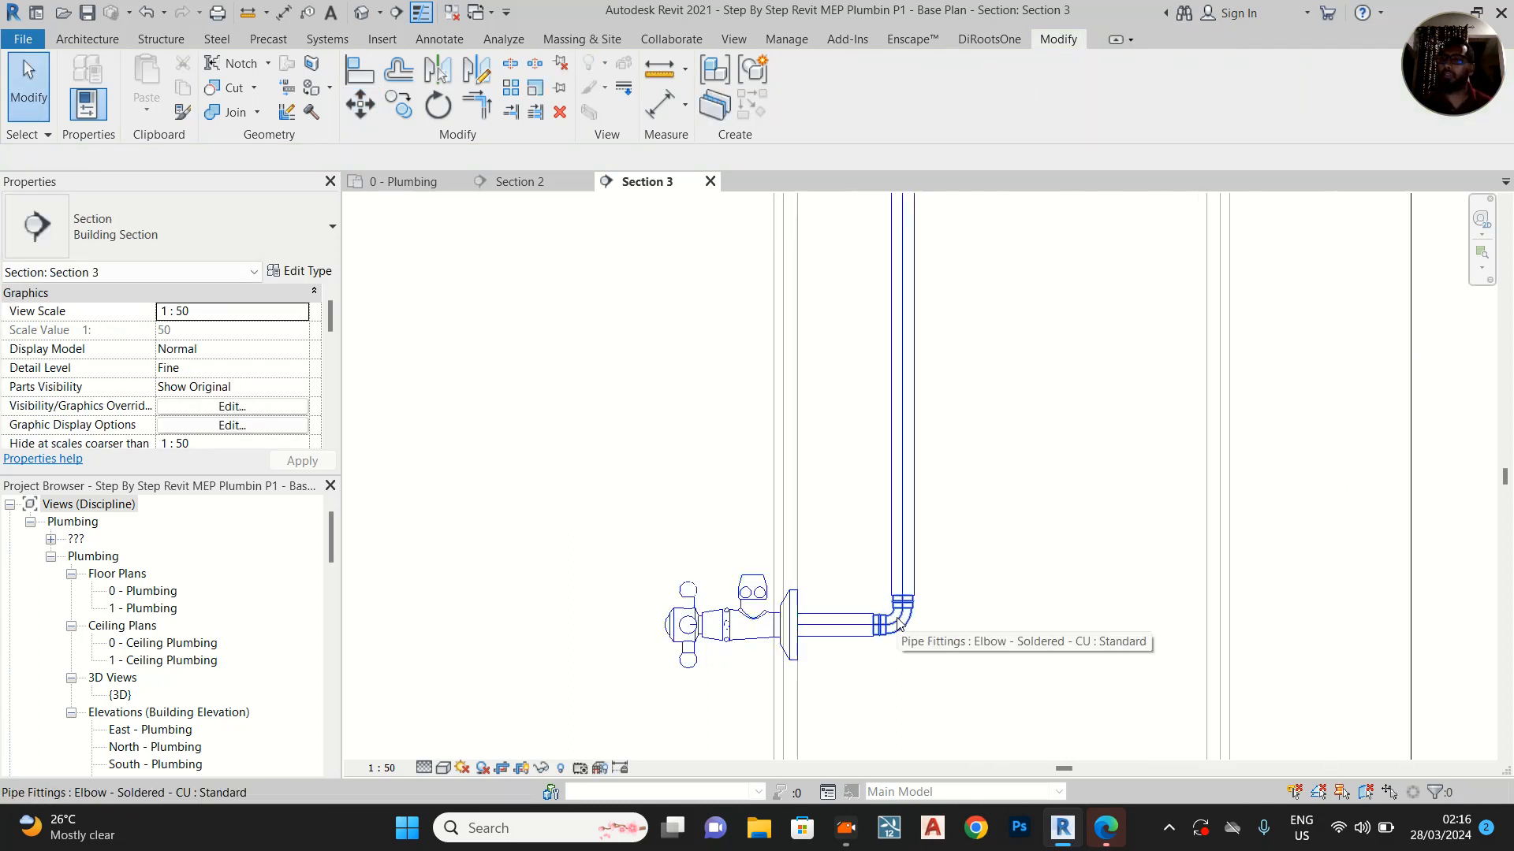
pyautogui.moveTo(879, 489); pyautogui.dragTo(873, 554, button='middle')
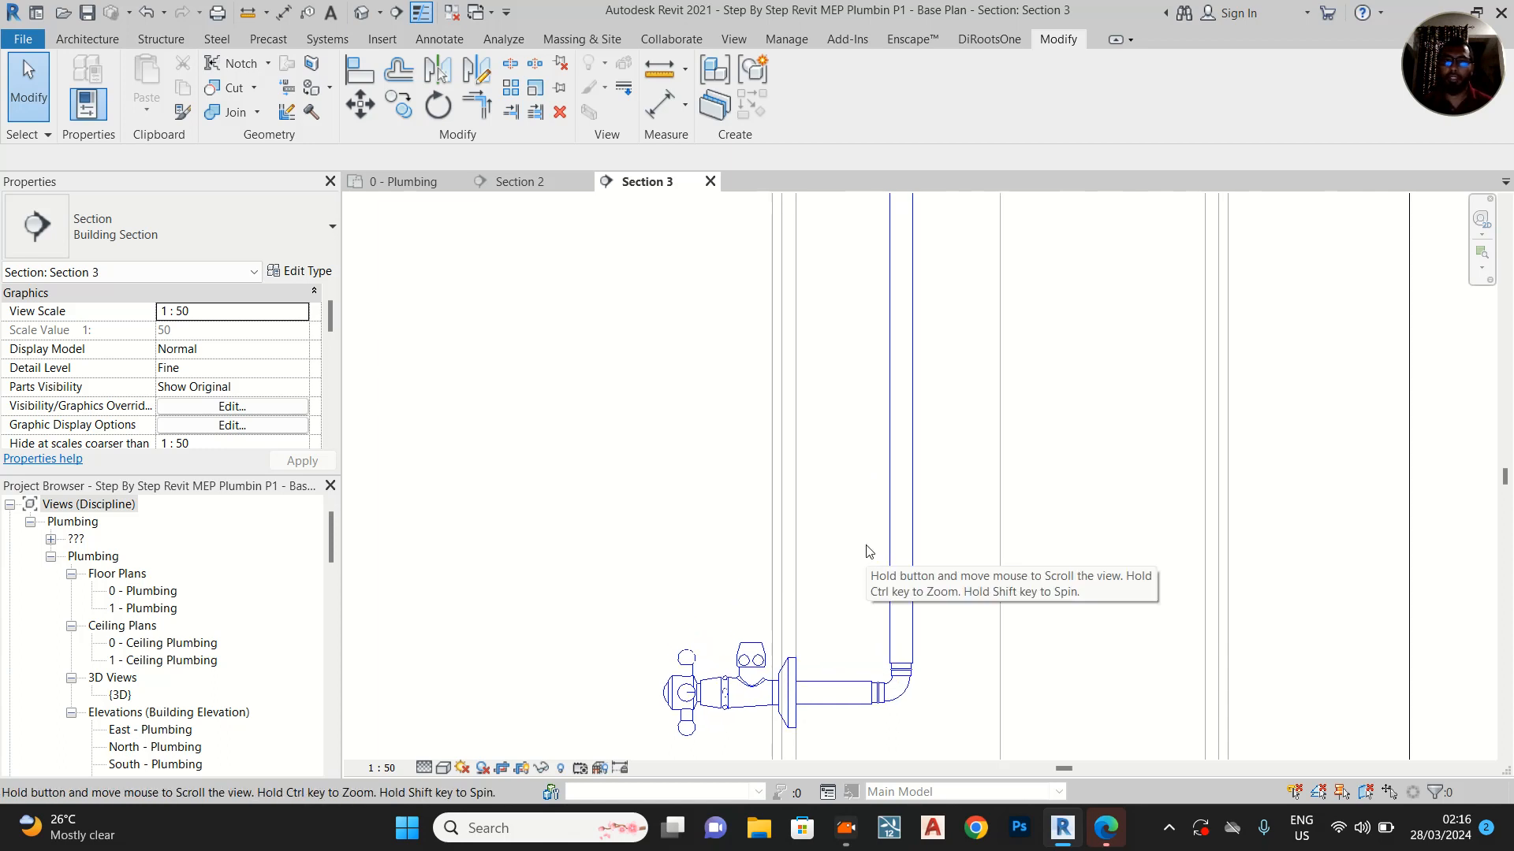
pyautogui.scroll(-2, 859, 549)
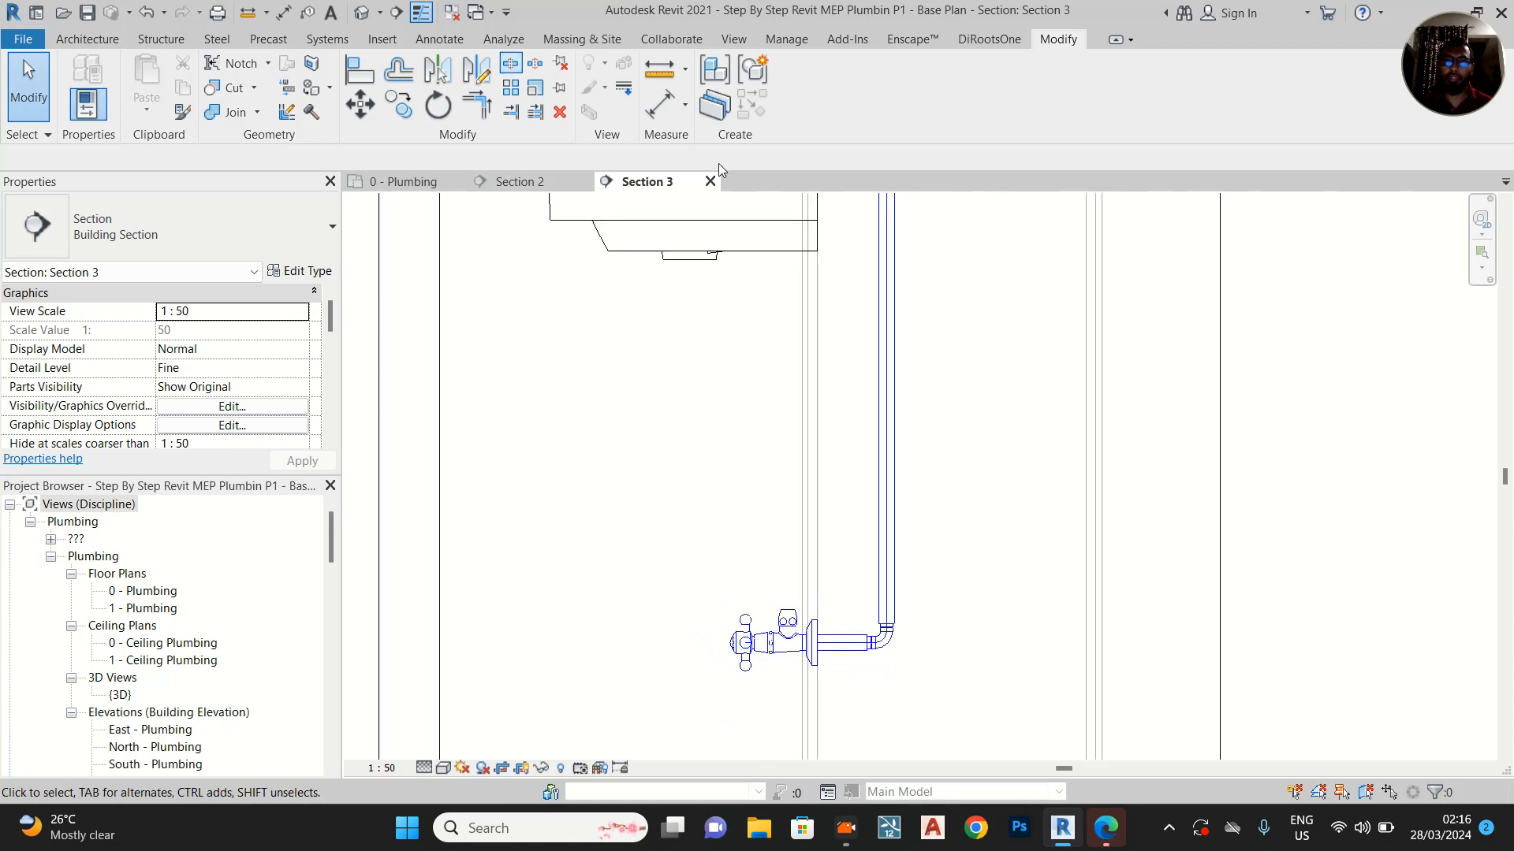
pyautogui.click(422, 188)
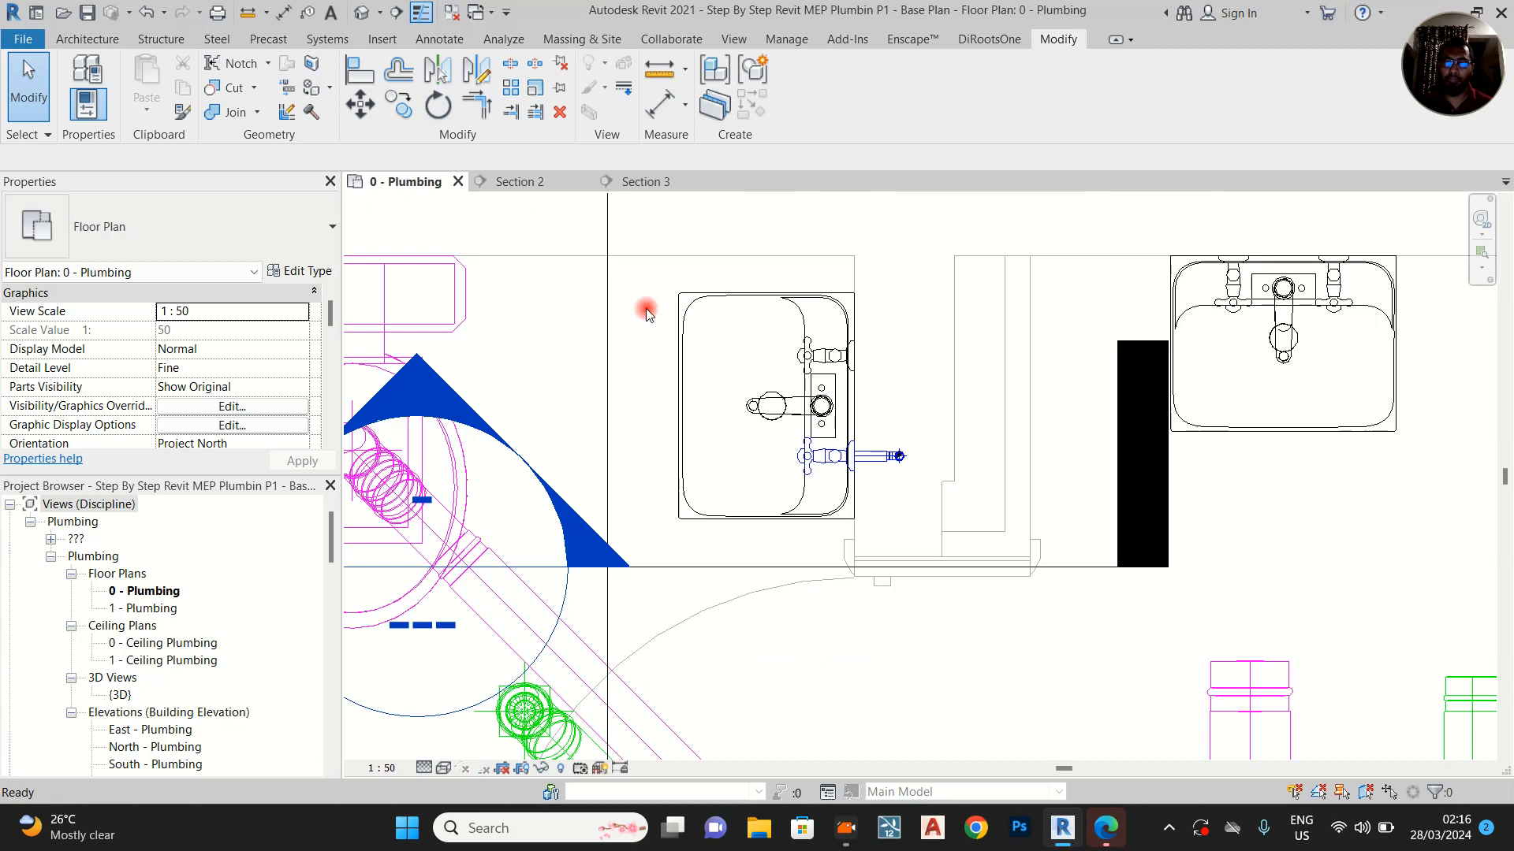
pyautogui.click(781, 567)
pyautogui.moveTo(782, 569); pyautogui.dragTo(784, 399)
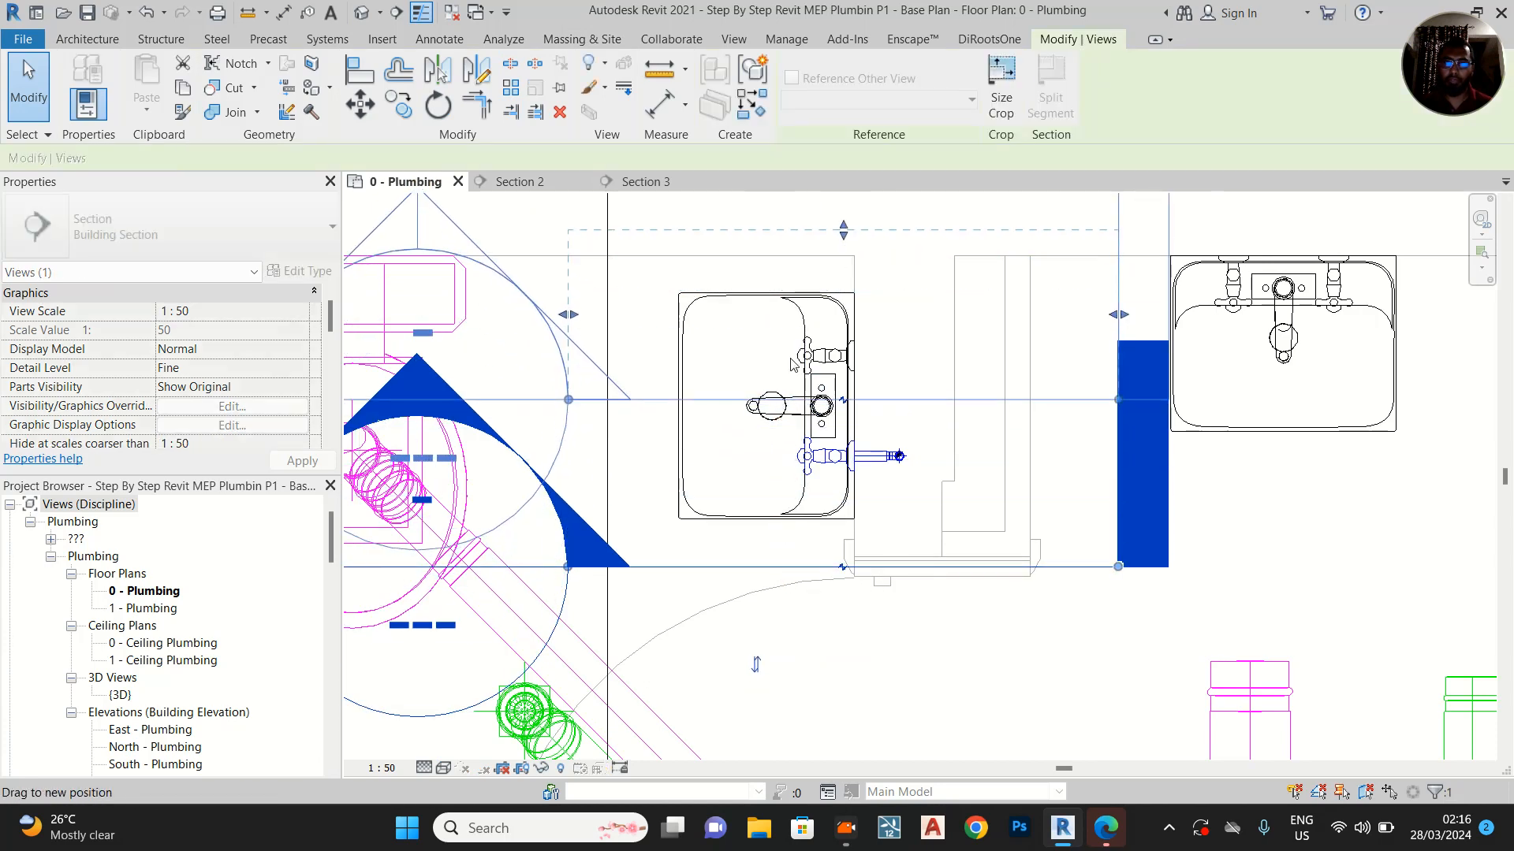
pyautogui.click(544, 182)
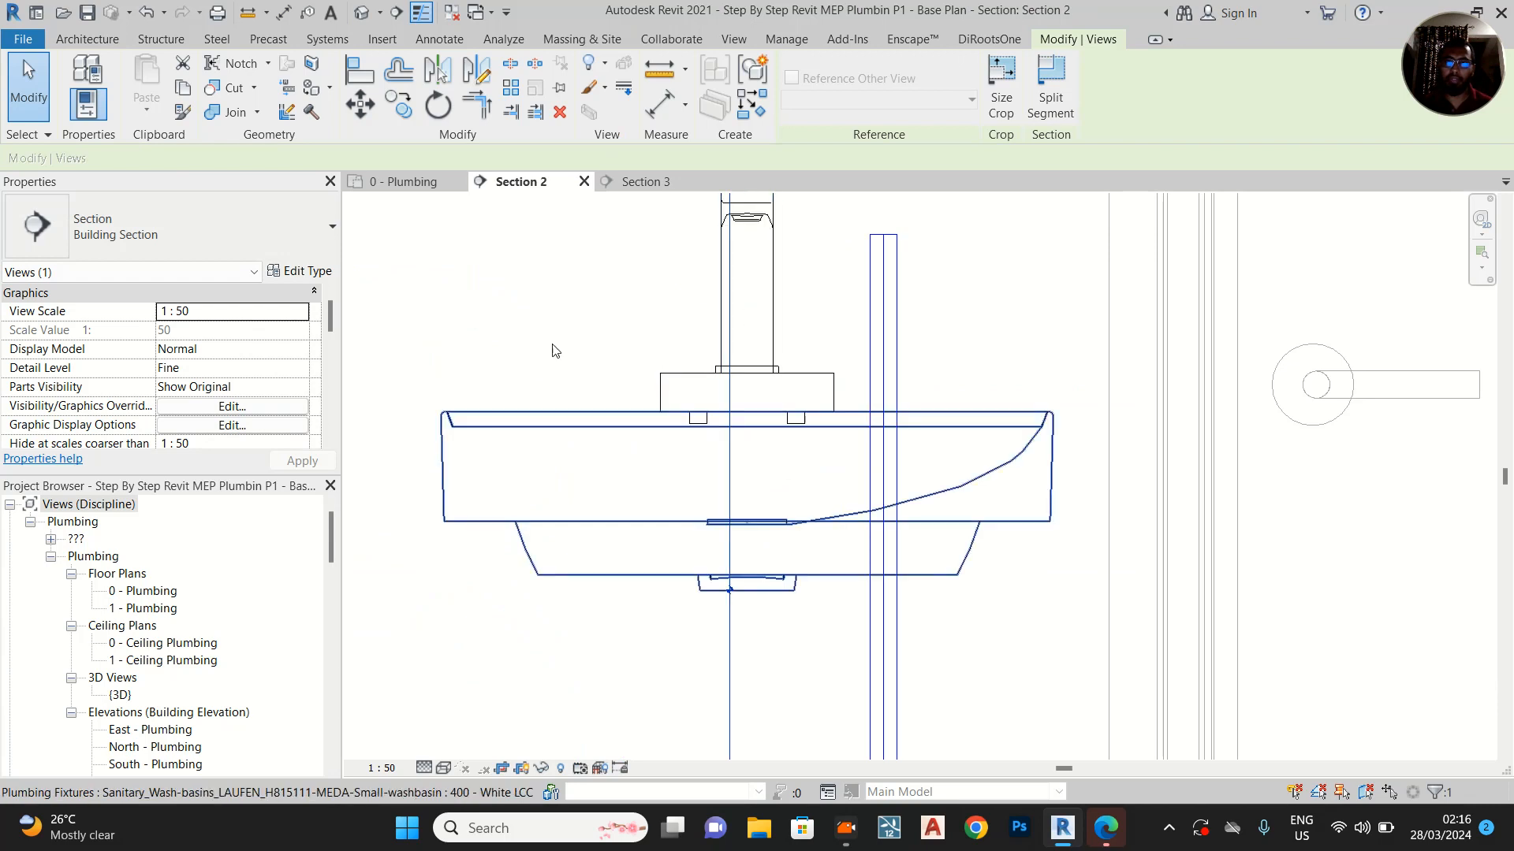
pyautogui.hotkey('ctrl', 'Tab')
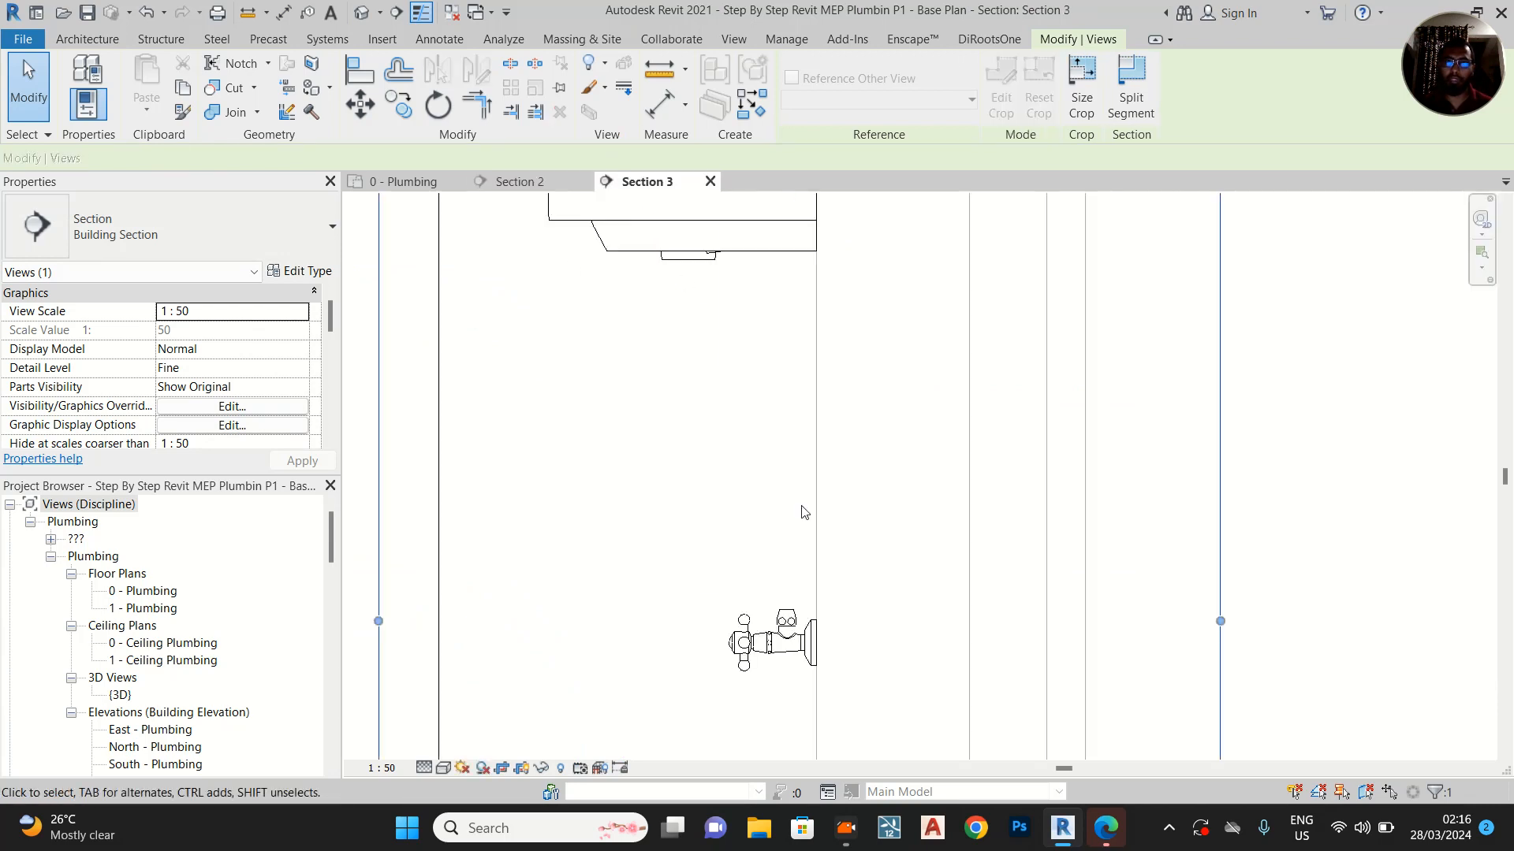
# Draw a short horizontal 15 mm pipe with slope off from the hot-water angle valve's inlet into the wall cavity
pyautogui.click(863, 644)
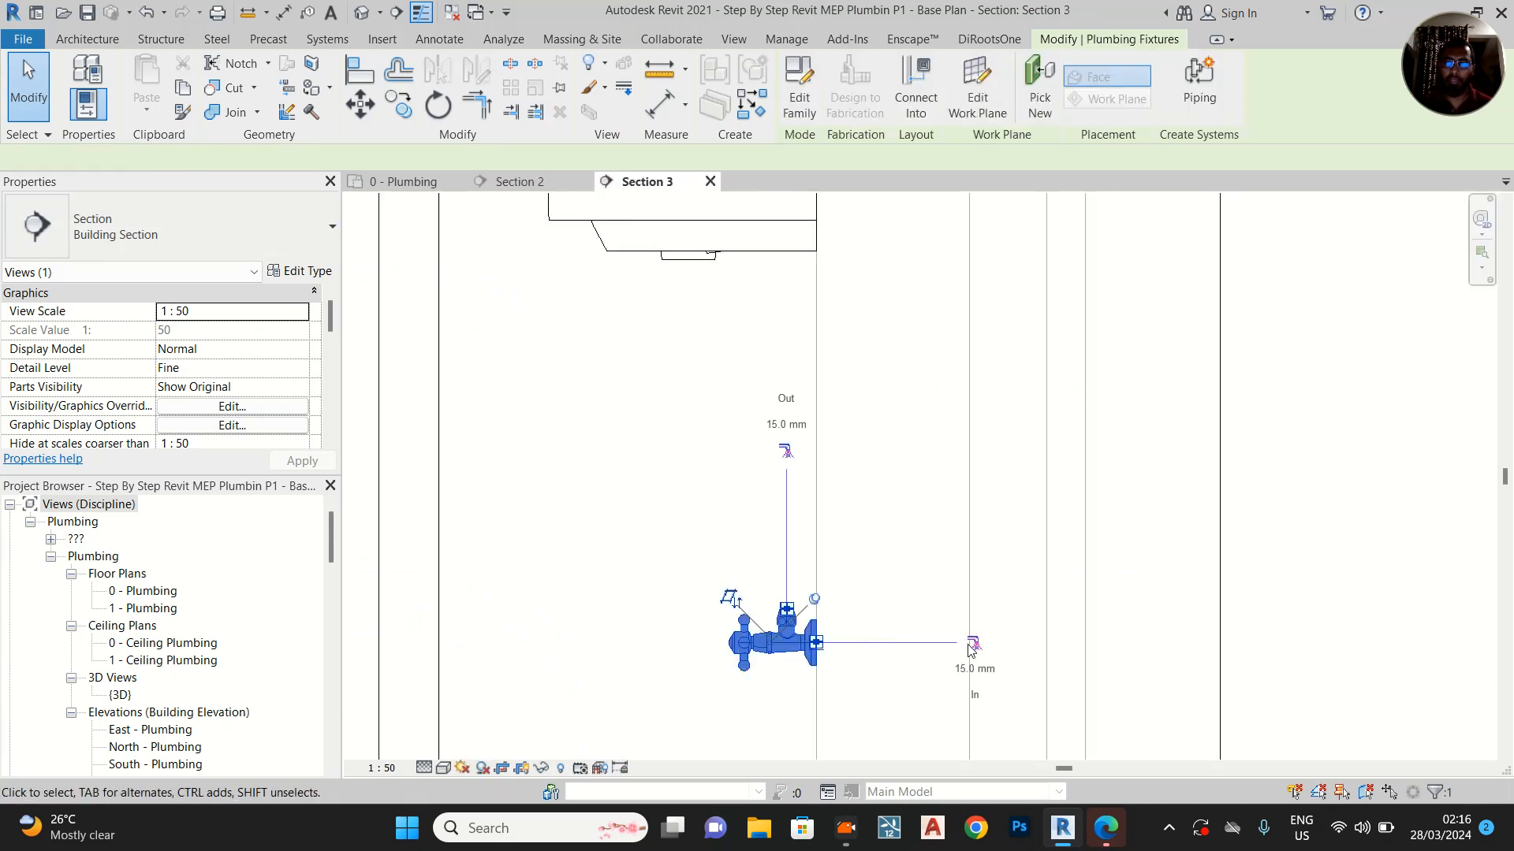
pyautogui.click(977, 641)
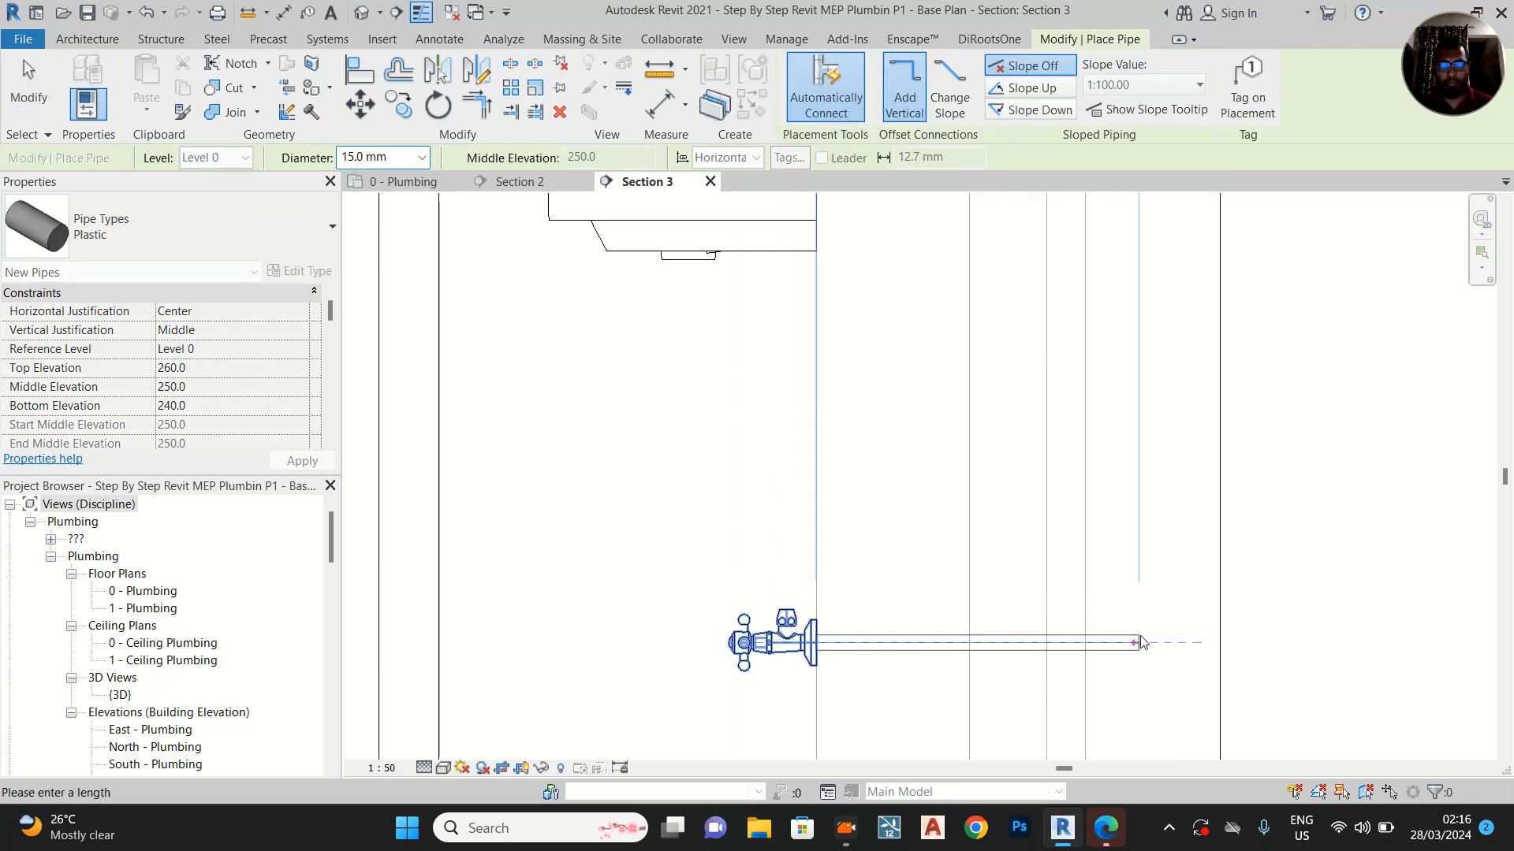
pyautogui.click(892, 642)
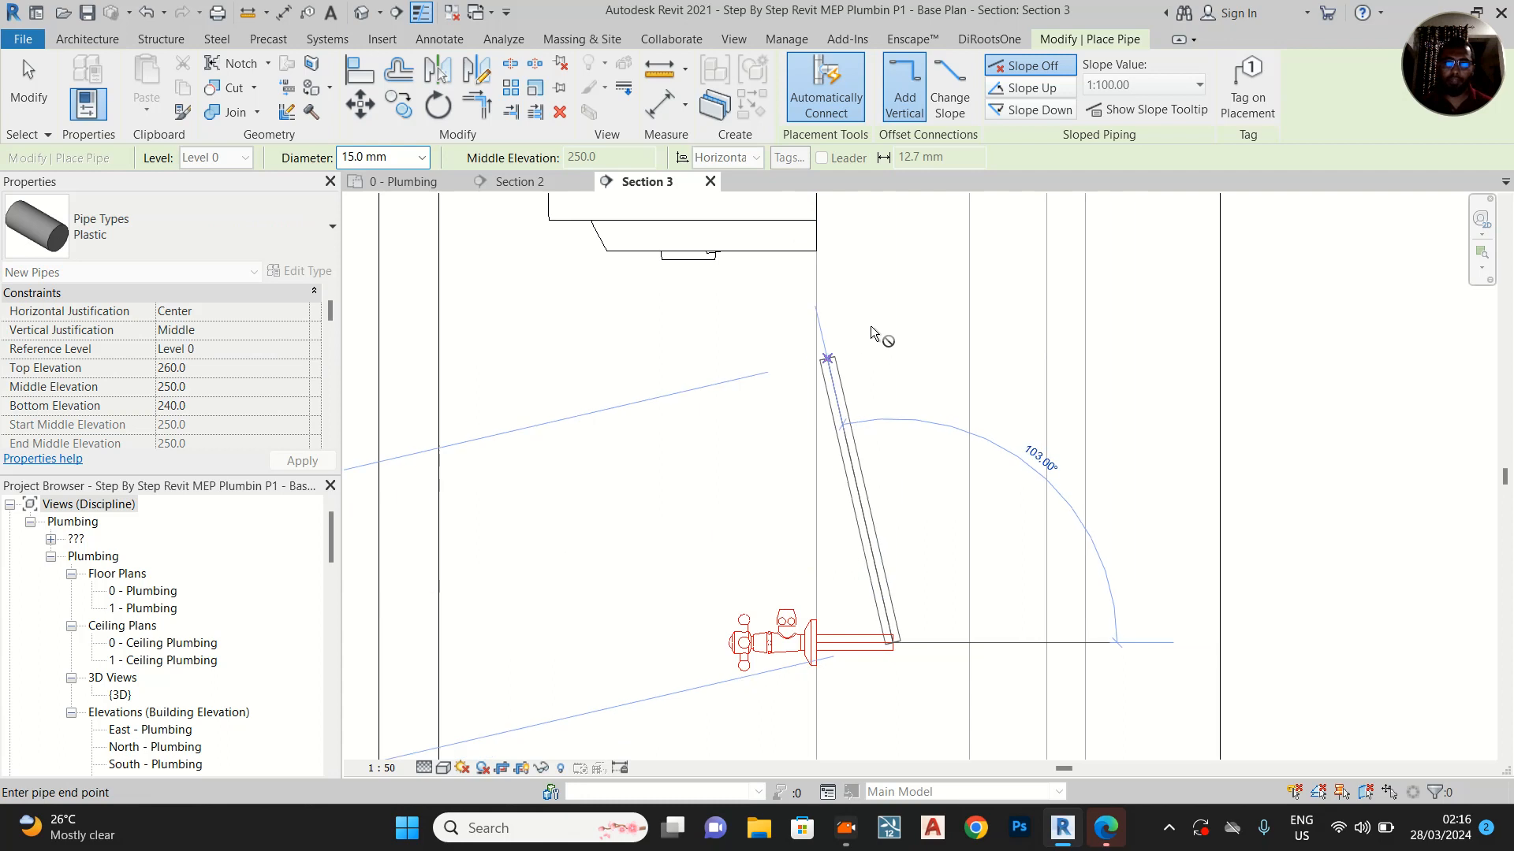
# Continue the hot-water pipe vertically to a middle elevation of about 910 mm, just above the basin rim, and end the run
pyautogui.moveTo(883, 305); pyautogui.dragTo(900, 615, button='middle')
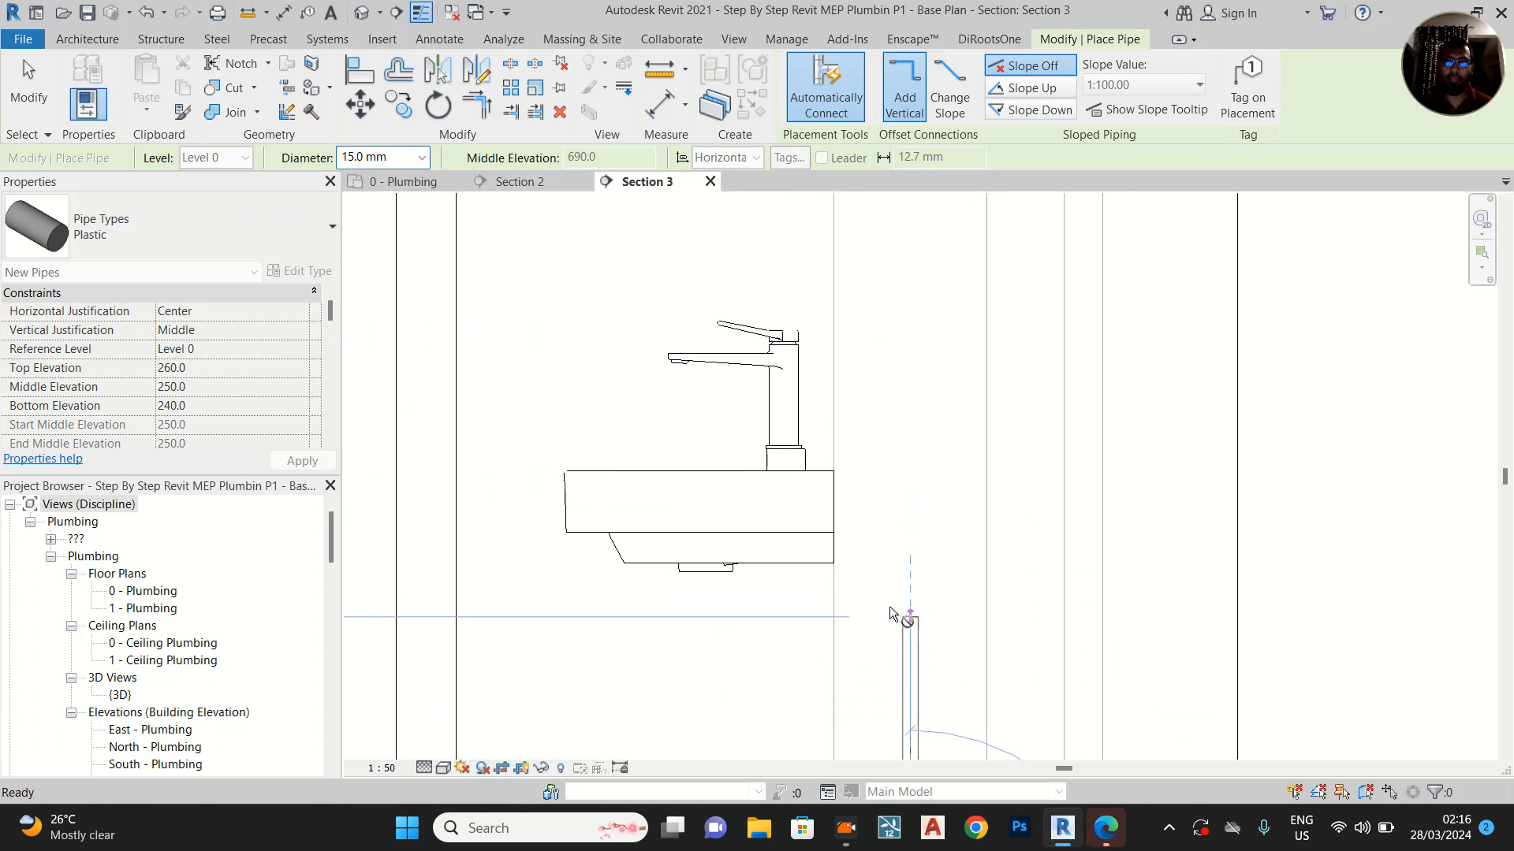
pyautogui.scroll(-3, 898, 617)
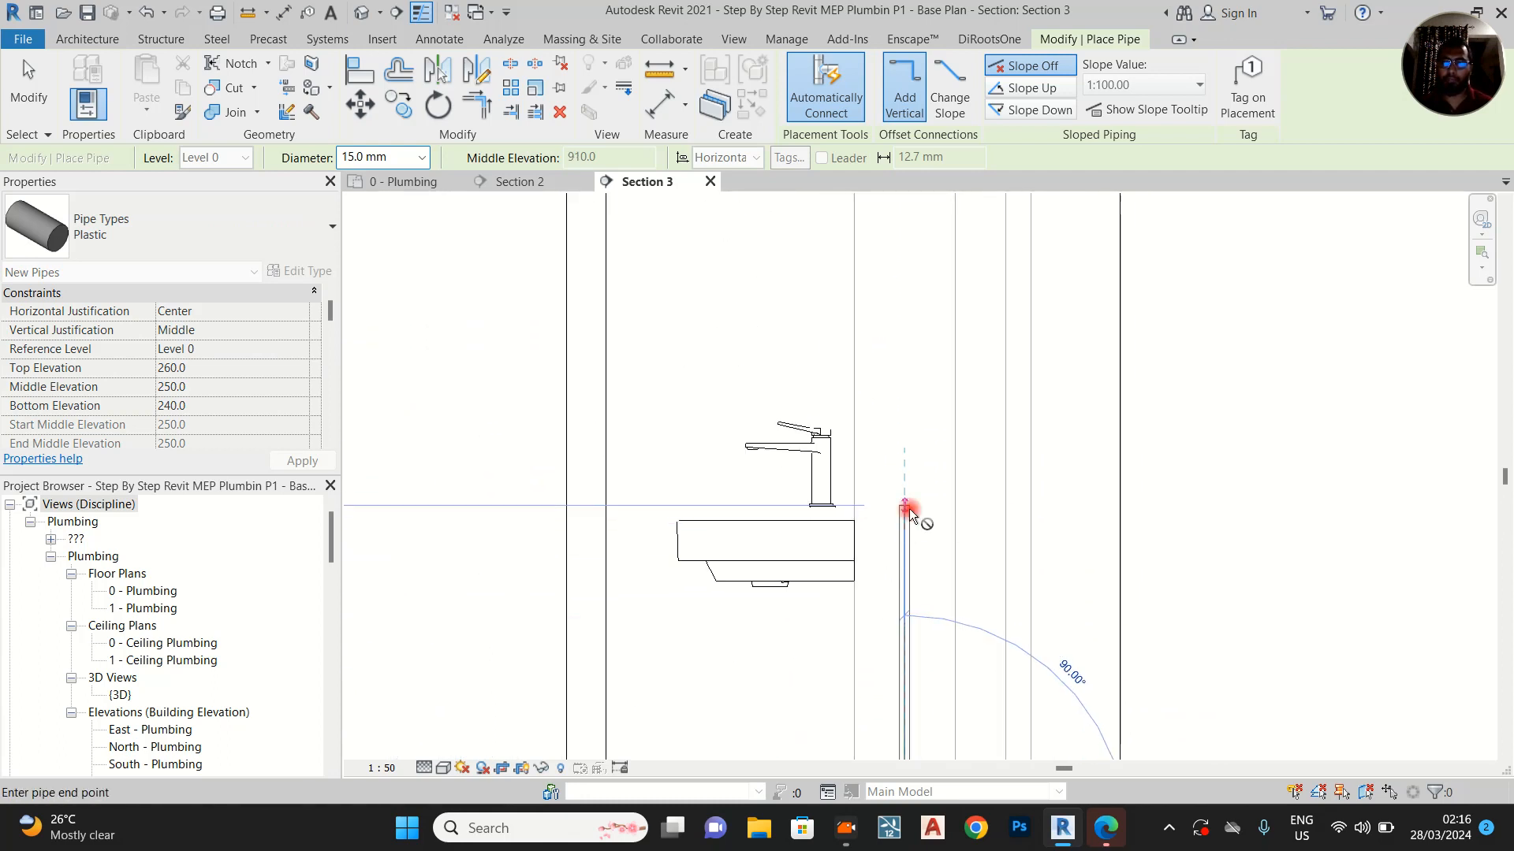
pyautogui.click(907, 508)
pyautogui.press('Escape')
pyautogui.press('Escape')
pyautogui.scroll(-2, 905, 483)
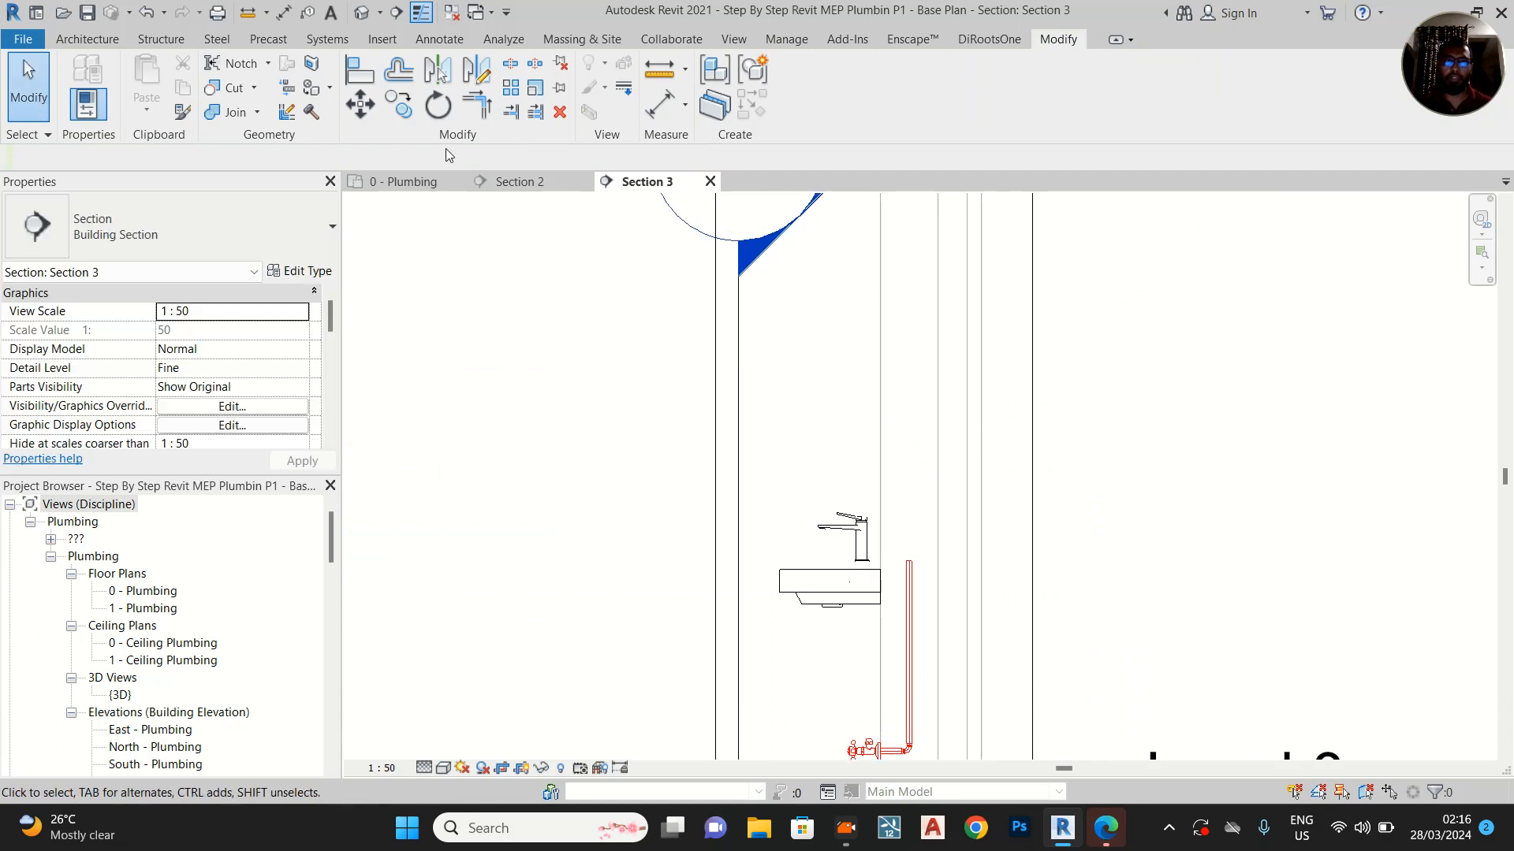
# In the 0 - Plumbing plan, move the Section 3 line below the basin, extend its far clip past the hot-water valve, and reopen Section 3
pyautogui.click(412, 182)
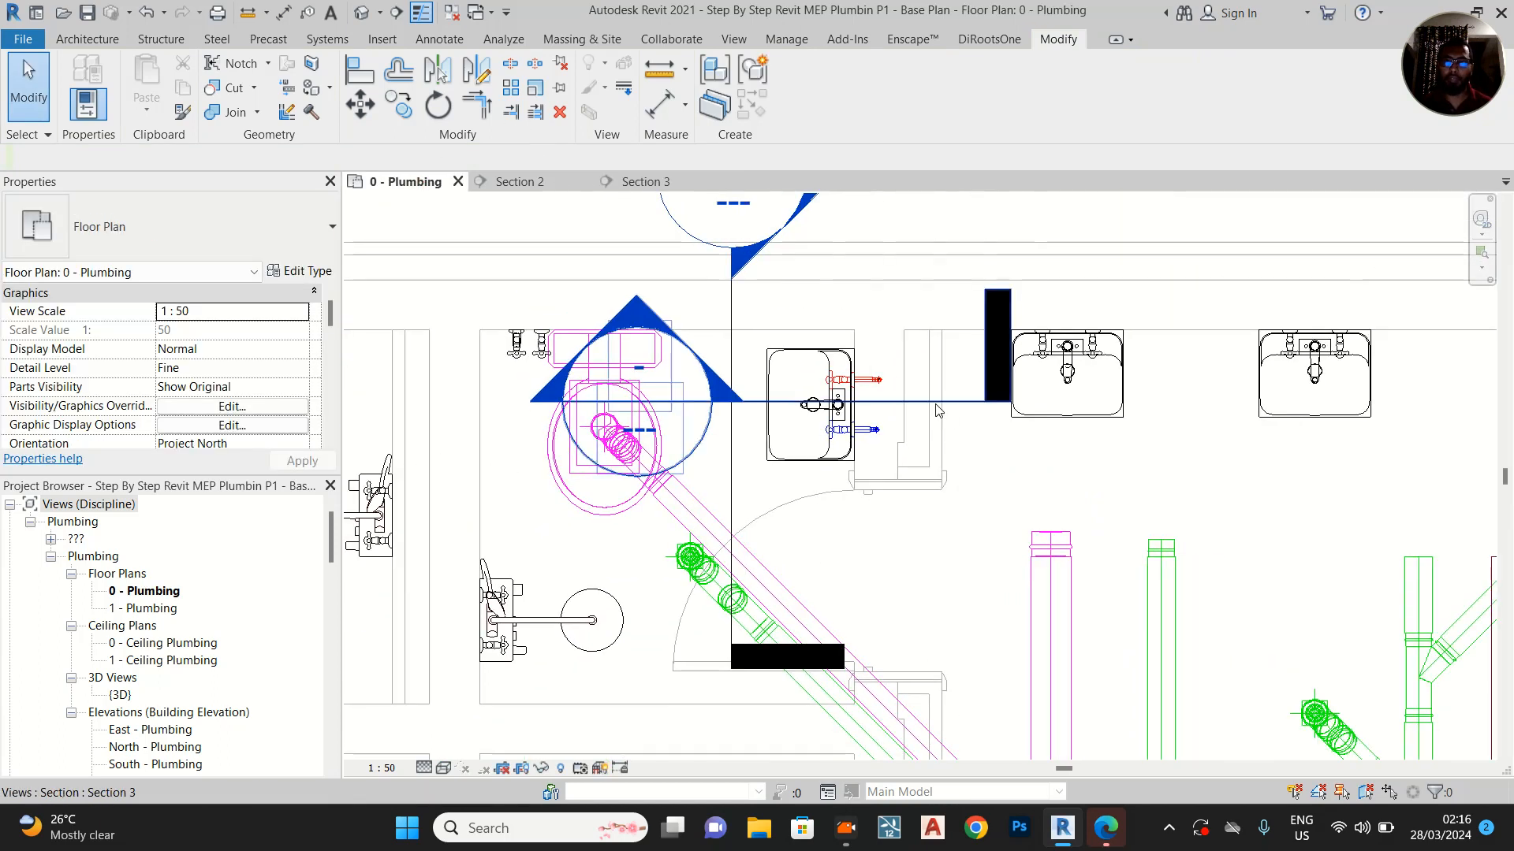
pyautogui.click(944, 405)
pyautogui.moveTo(944, 404); pyautogui.dragTo(947, 466)
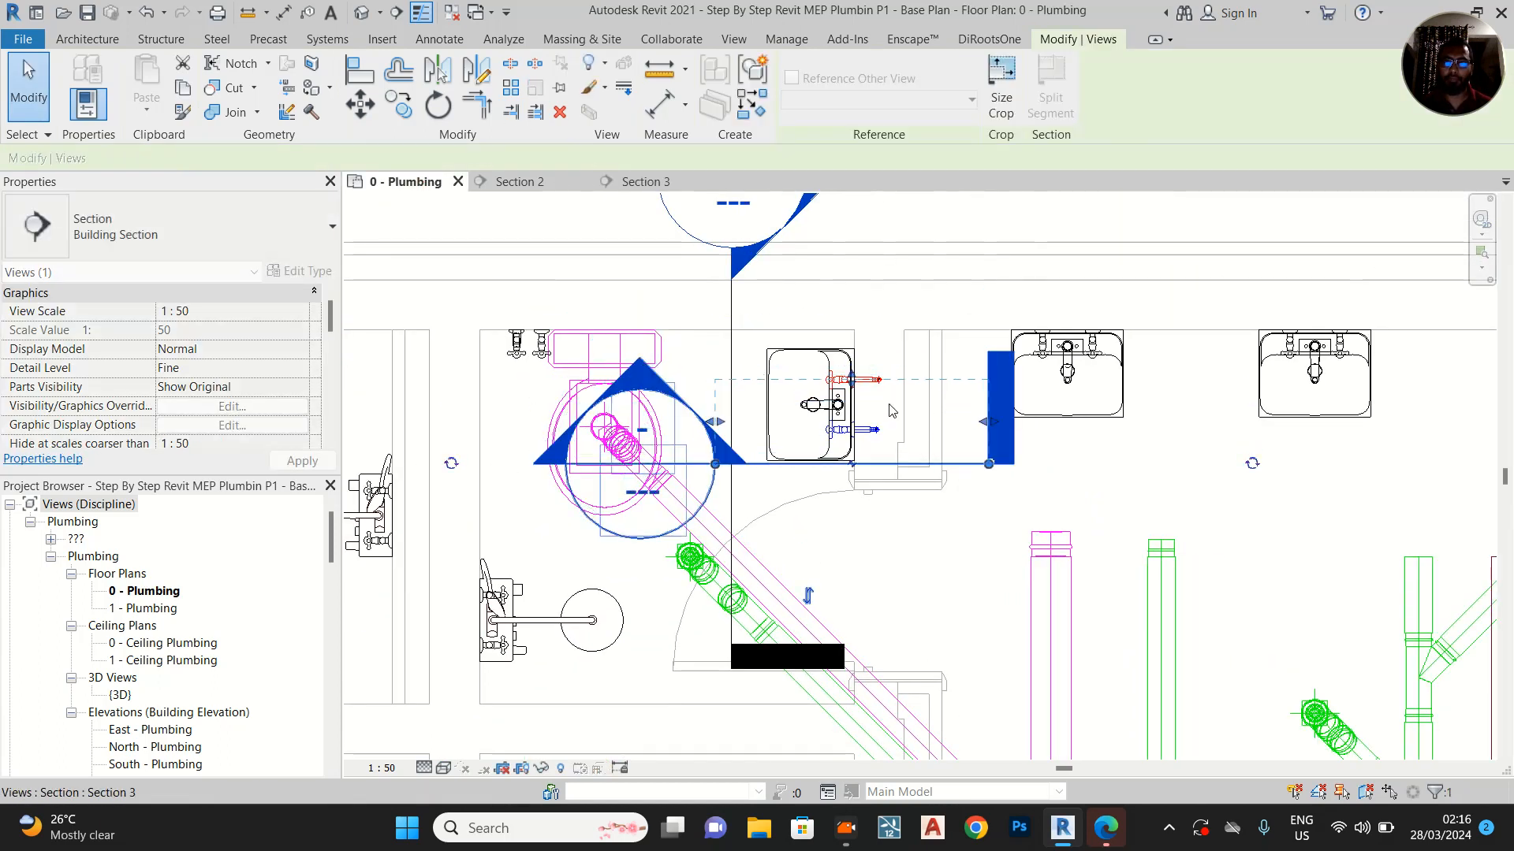
pyautogui.moveTo(856, 386); pyautogui.dragTo(853, 337)
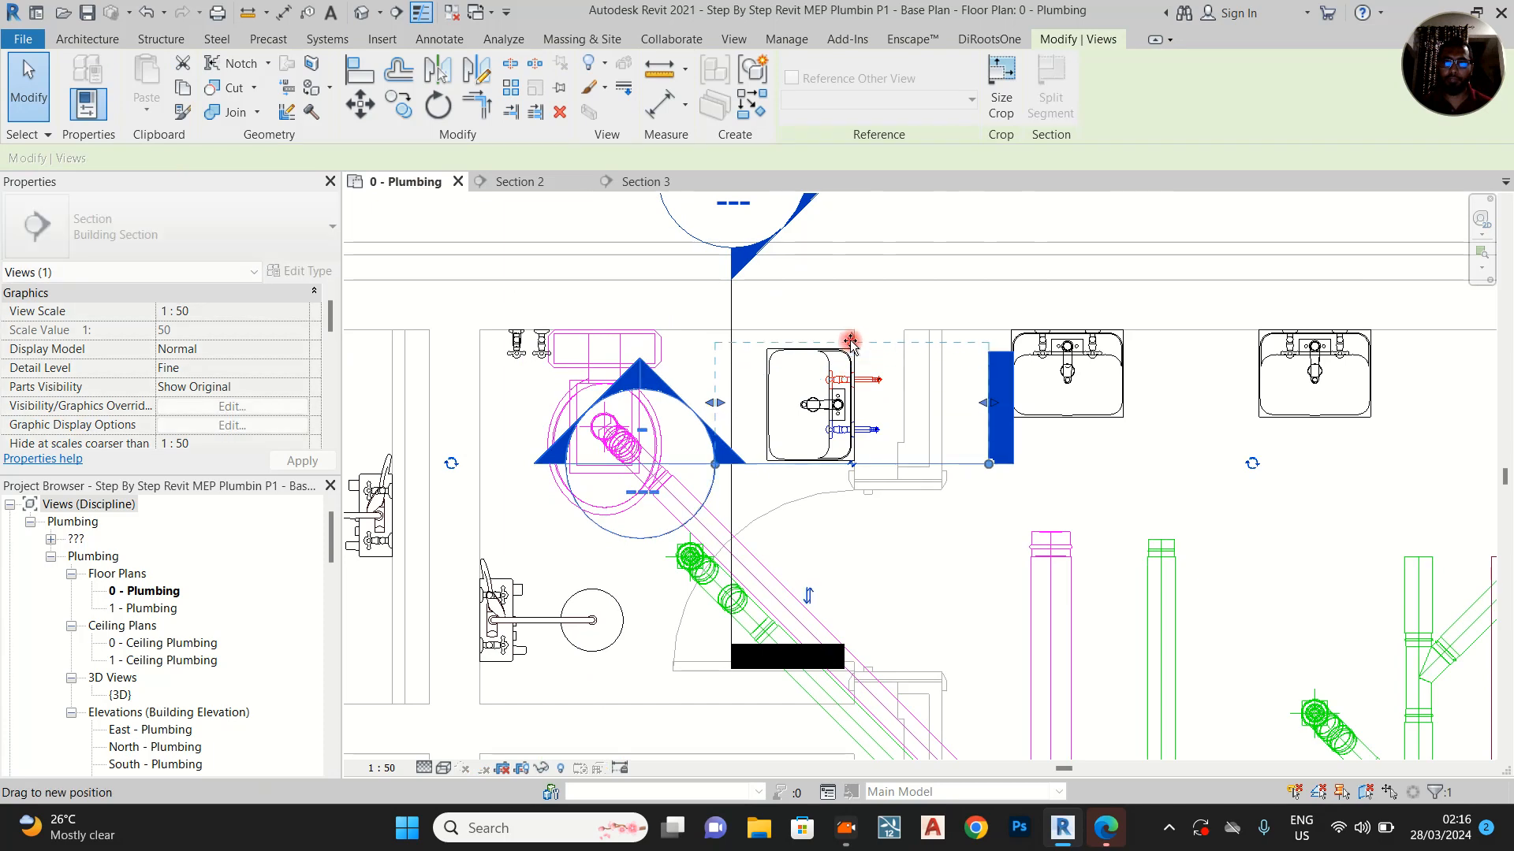
pyautogui.click(640, 182)
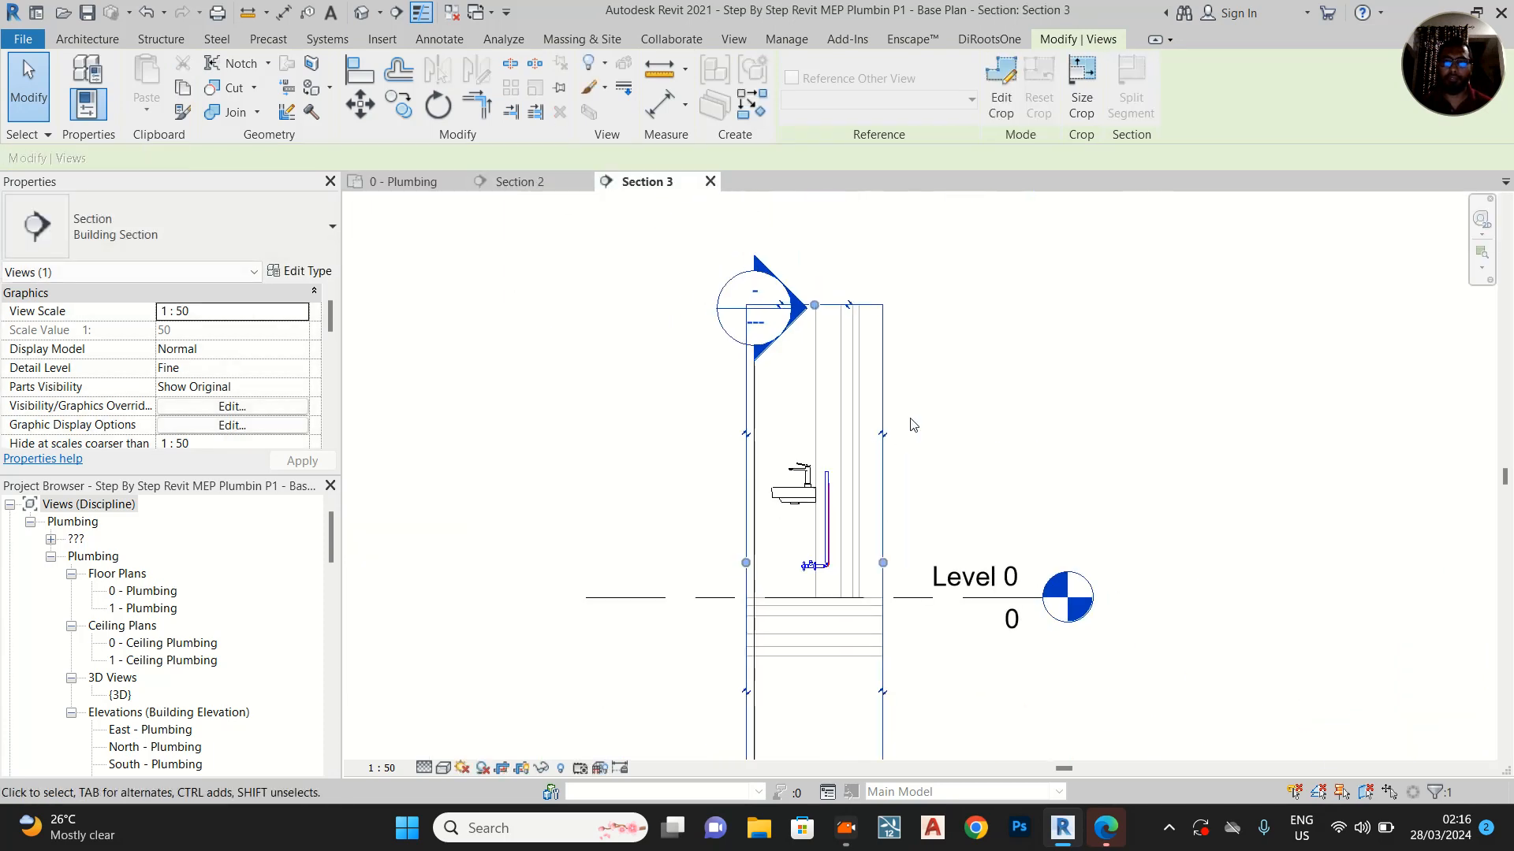
# Extend the top of Section 3's crop region upward beyond the Section 2 marker
pyautogui.moveTo(921, 453); pyautogui.dragTo(915, 501, button='middle')
pyautogui.moveTo(811, 359); pyautogui.dragTo(810, 220)
pyautogui.moveTo(1037, 304); pyautogui.dragTo(1044, 505, button='middle')
pyautogui.scroll(-1, 1045, 505)
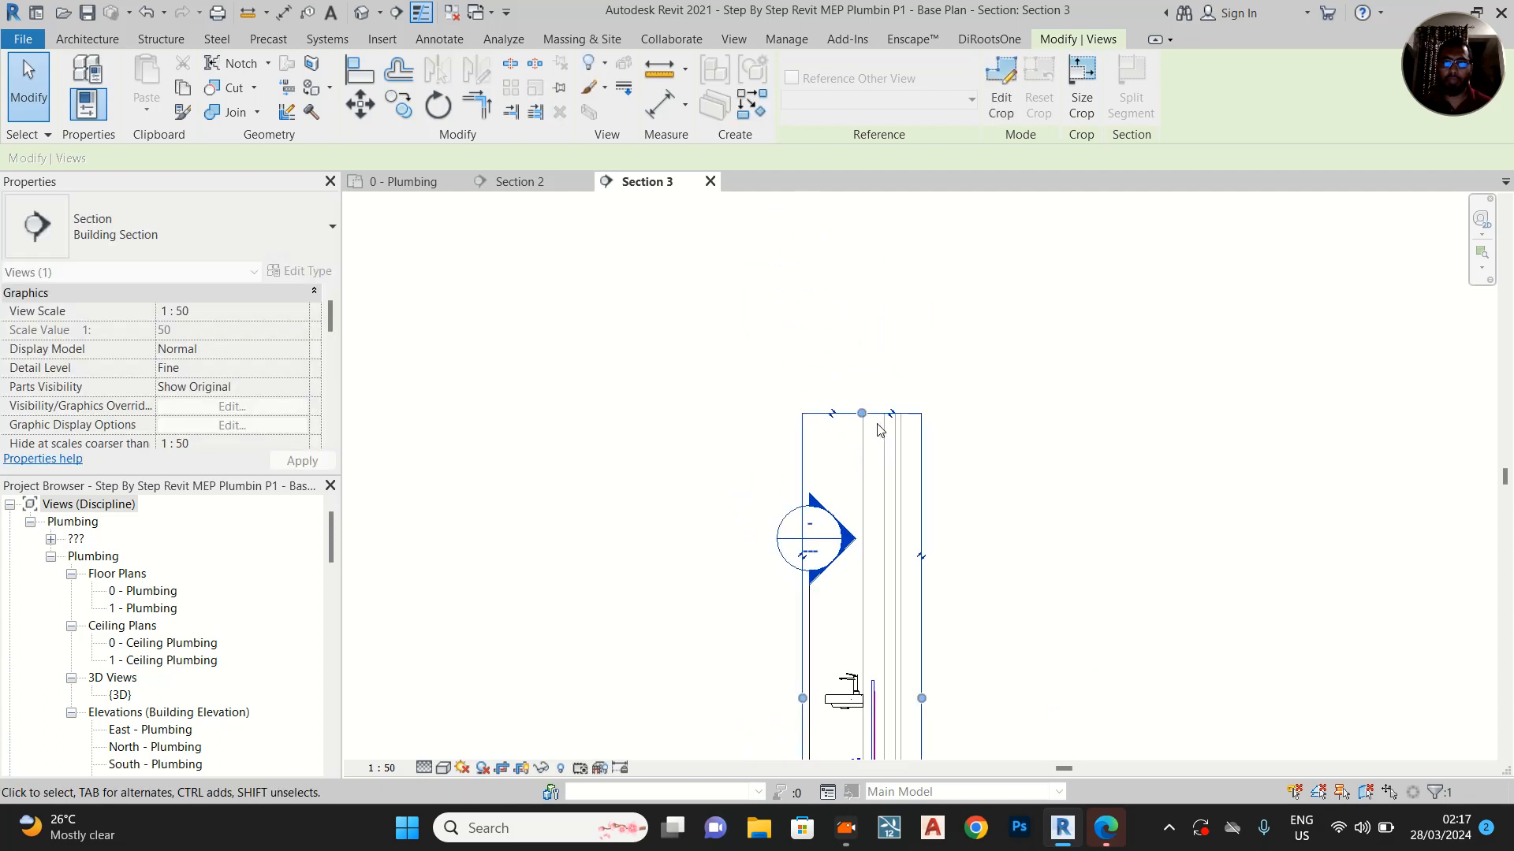
# Extend the top of Section 3's crop region above Level 1 and align the cold-water pipe's upper end to the Level 1 line
pyautogui.moveTo(867, 236); pyautogui.dragTo(866, 217)
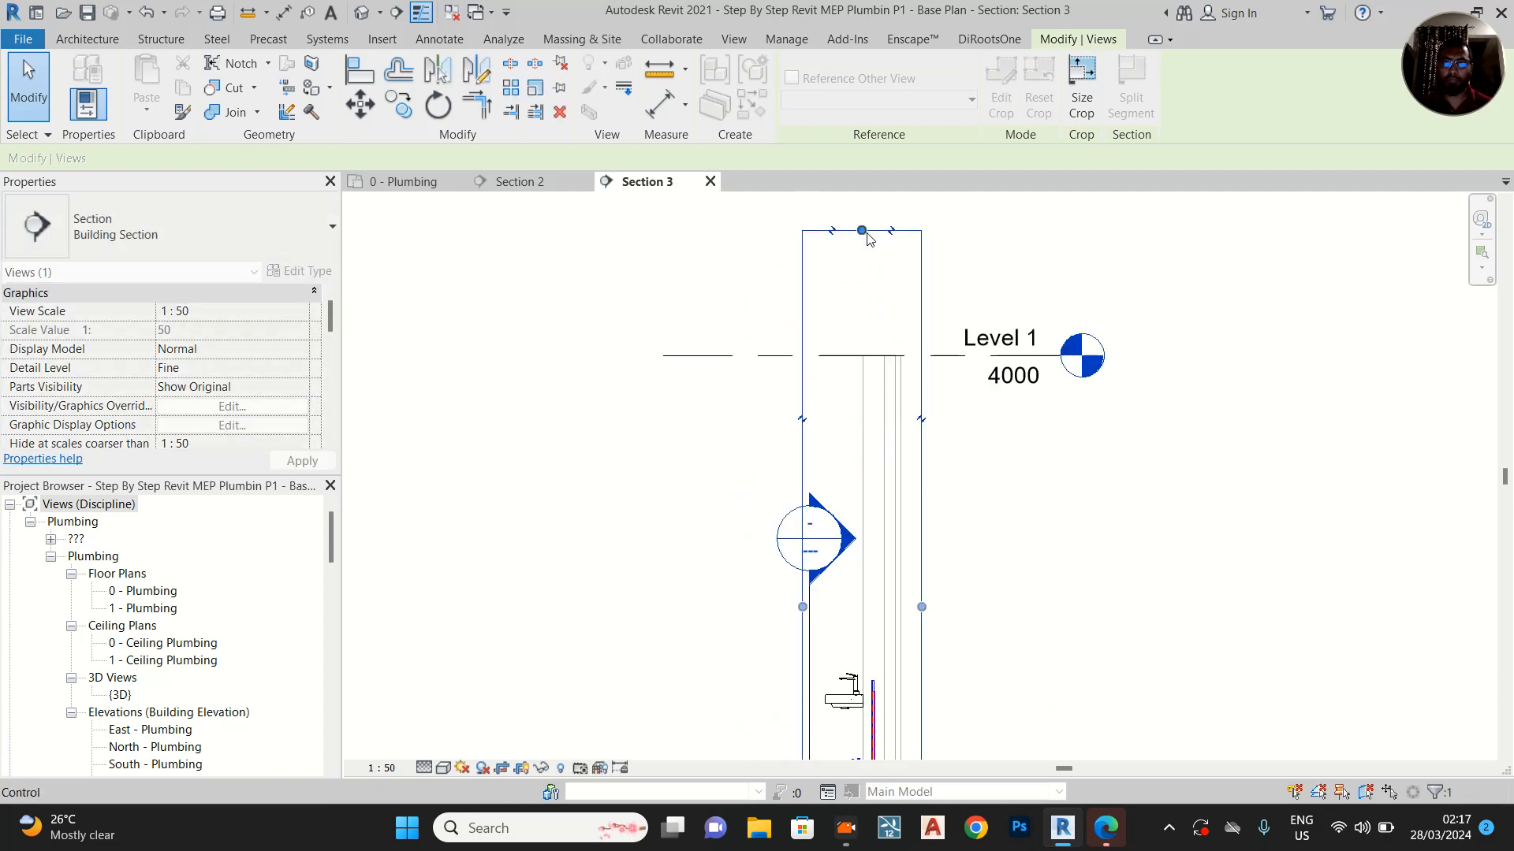
pyautogui.moveTo(846, 624); pyautogui.dragTo(792, 504, button='middle')
pyautogui.scroll(1, 856, 284)
pyautogui.moveTo(858, 447); pyautogui.dragTo(899, 457, button='middle')
pyautogui.press('l')
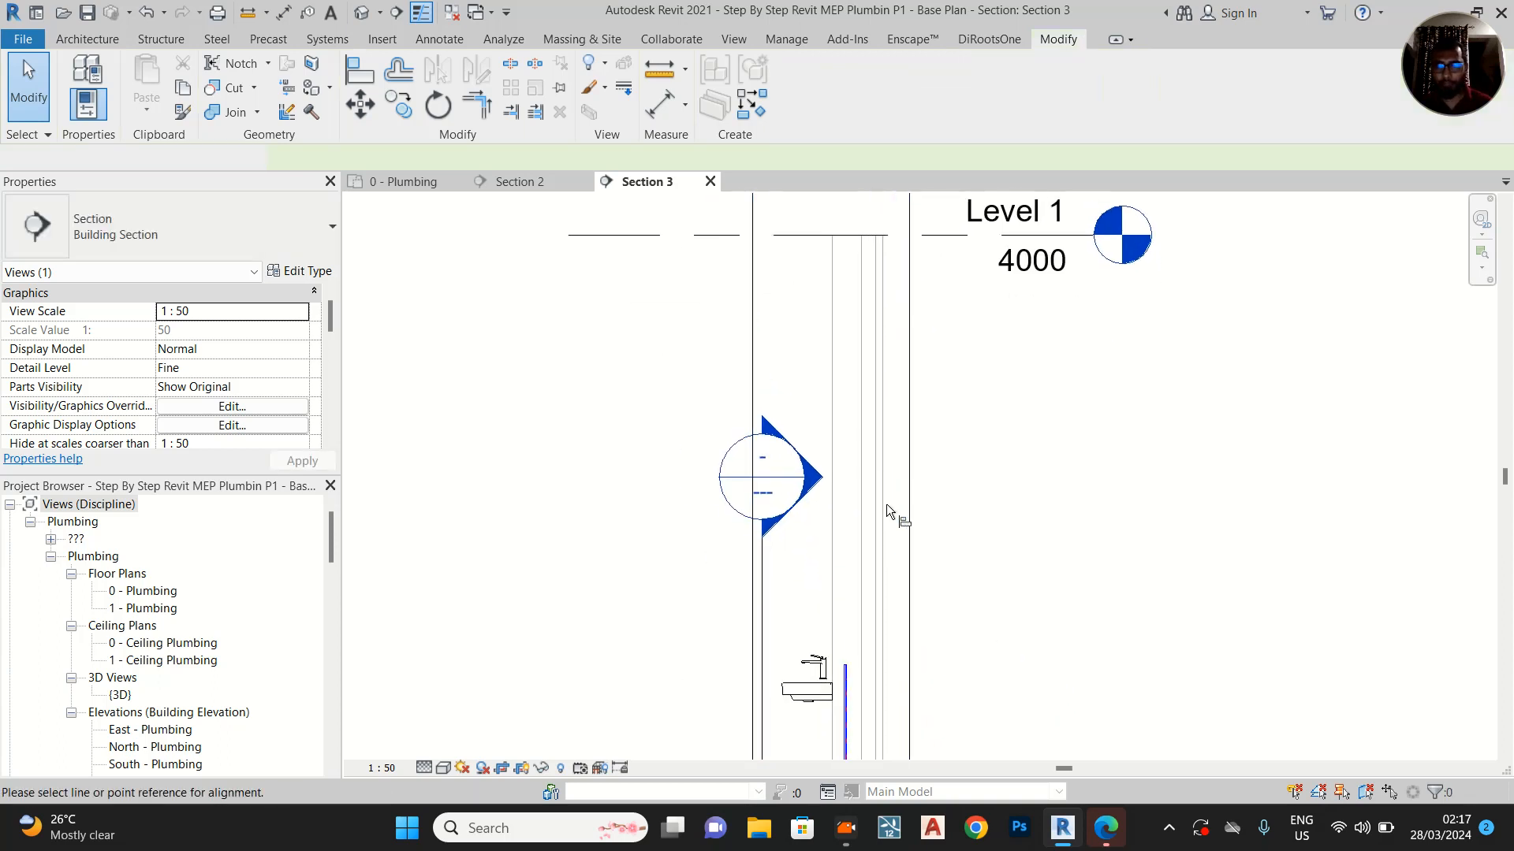
pyautogui.click(829, 311)
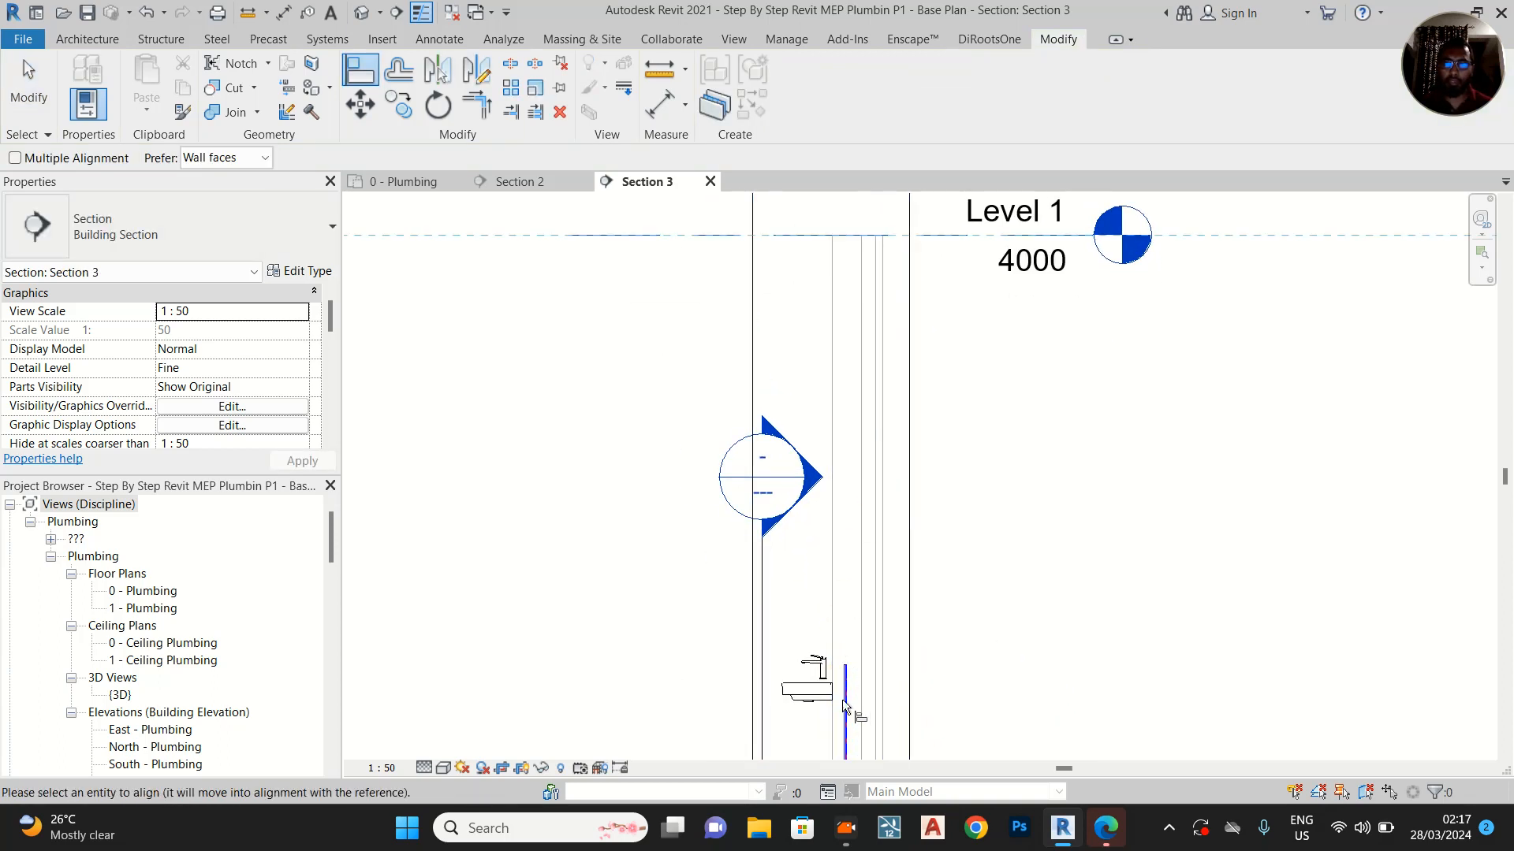
pyautogui.scroll(8, 843, 693)
pyautogui.click(868, 546)
pyautogui.moveTo(905, 622); pyautogui.dragTo(902, 433, button='middle')
pyautogui.scroll(-3, 895, 438)
pyautogui.scroll(1, 884, 439)
pyautogui.scroll(2, 884, 441)
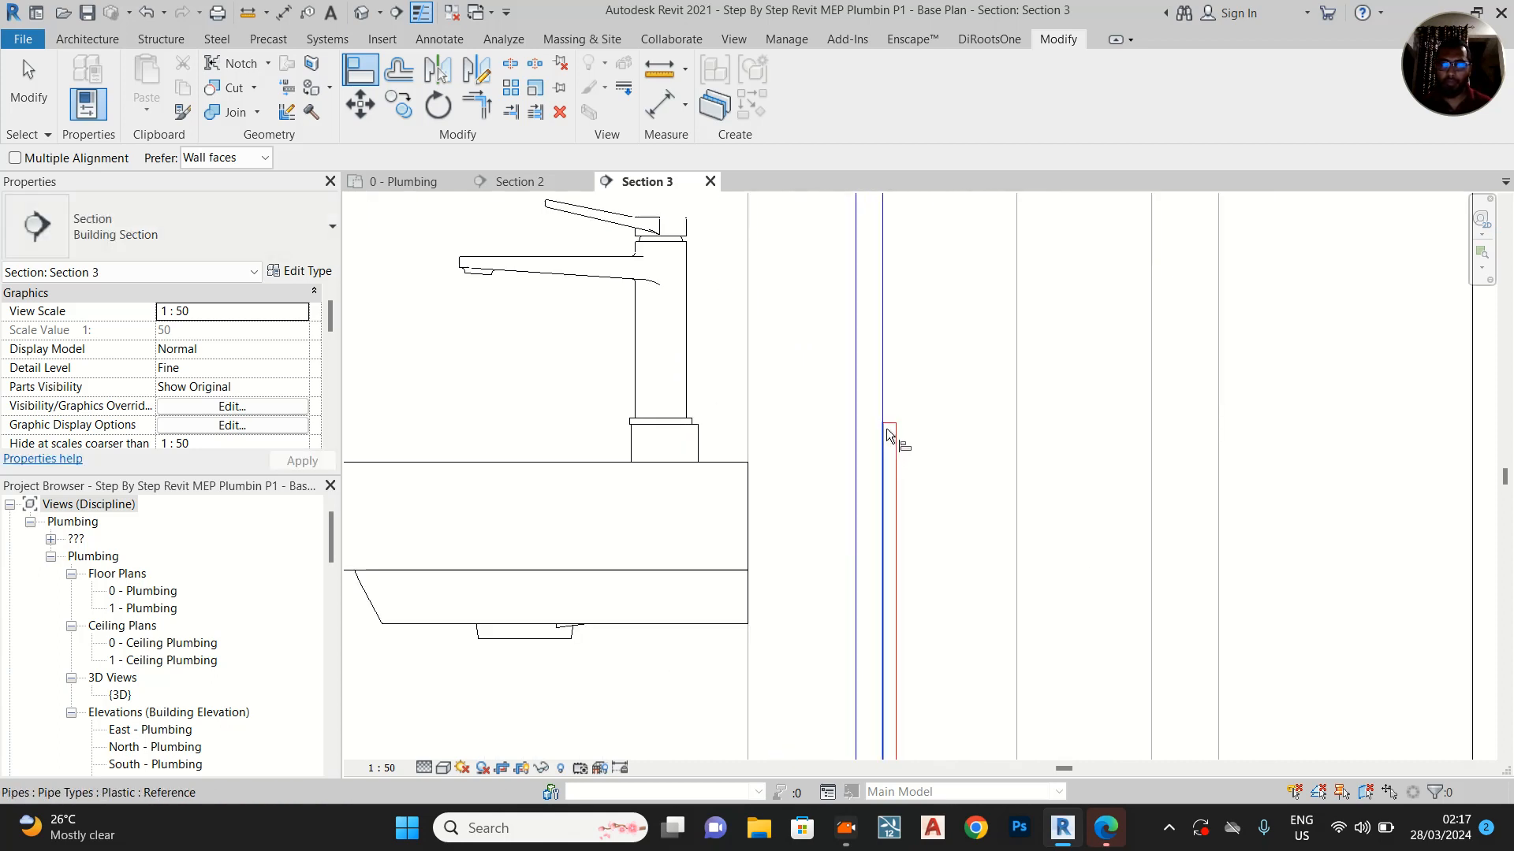
pyautogui.click(888, 429)
pyautogui.scroll(-1, 896, 449)
pyautogui.scroll(-2, 903, 465)
pyautogui.moveTo(906, 472); pyautogui.dragTo(872, 290, button='middle')
pyautogui.press('Escape')
pyautogui.press('Escape')
# Set Section 3's visual style to Wireframe to expose both overlapping pipes at the angle-valve elbows
pyautogui.scroll(4, 835, 563)
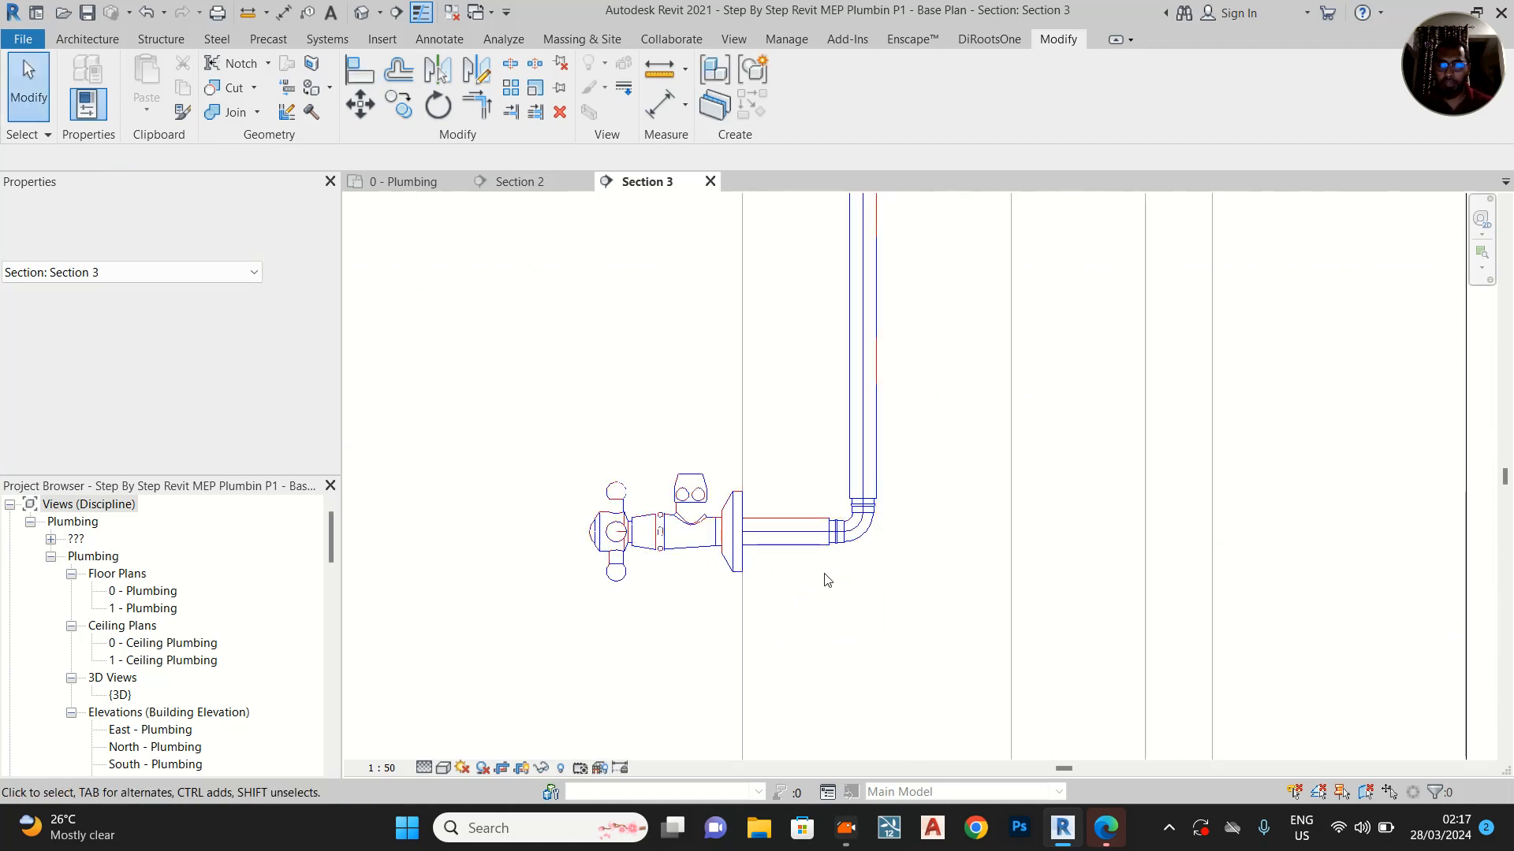
pyautogui.scroll(4, 778, 520)
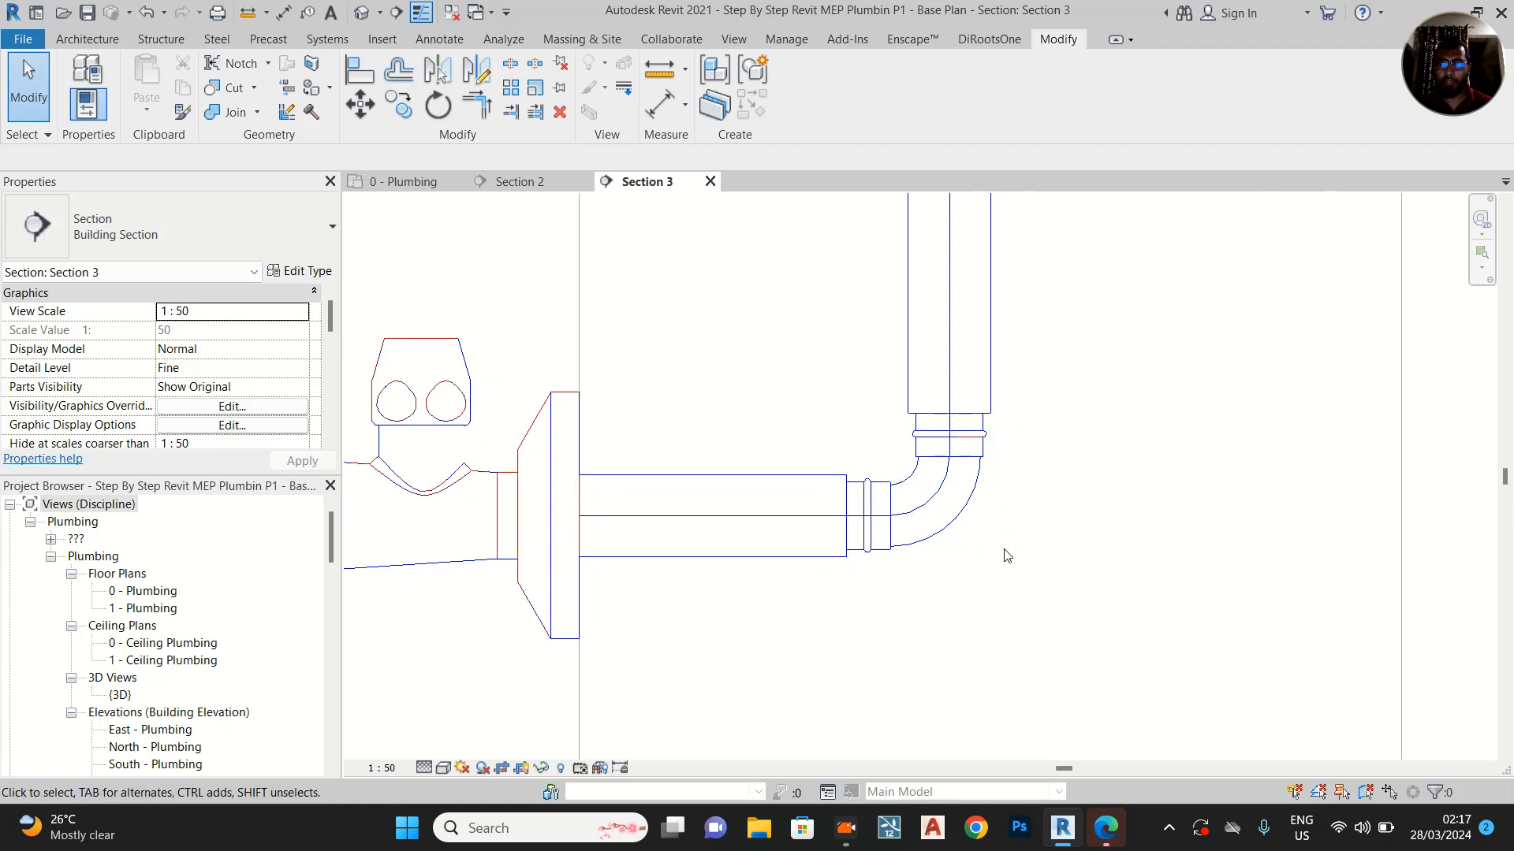
pyautogui.click(445, 768)
pyautogui.click(489, 667)
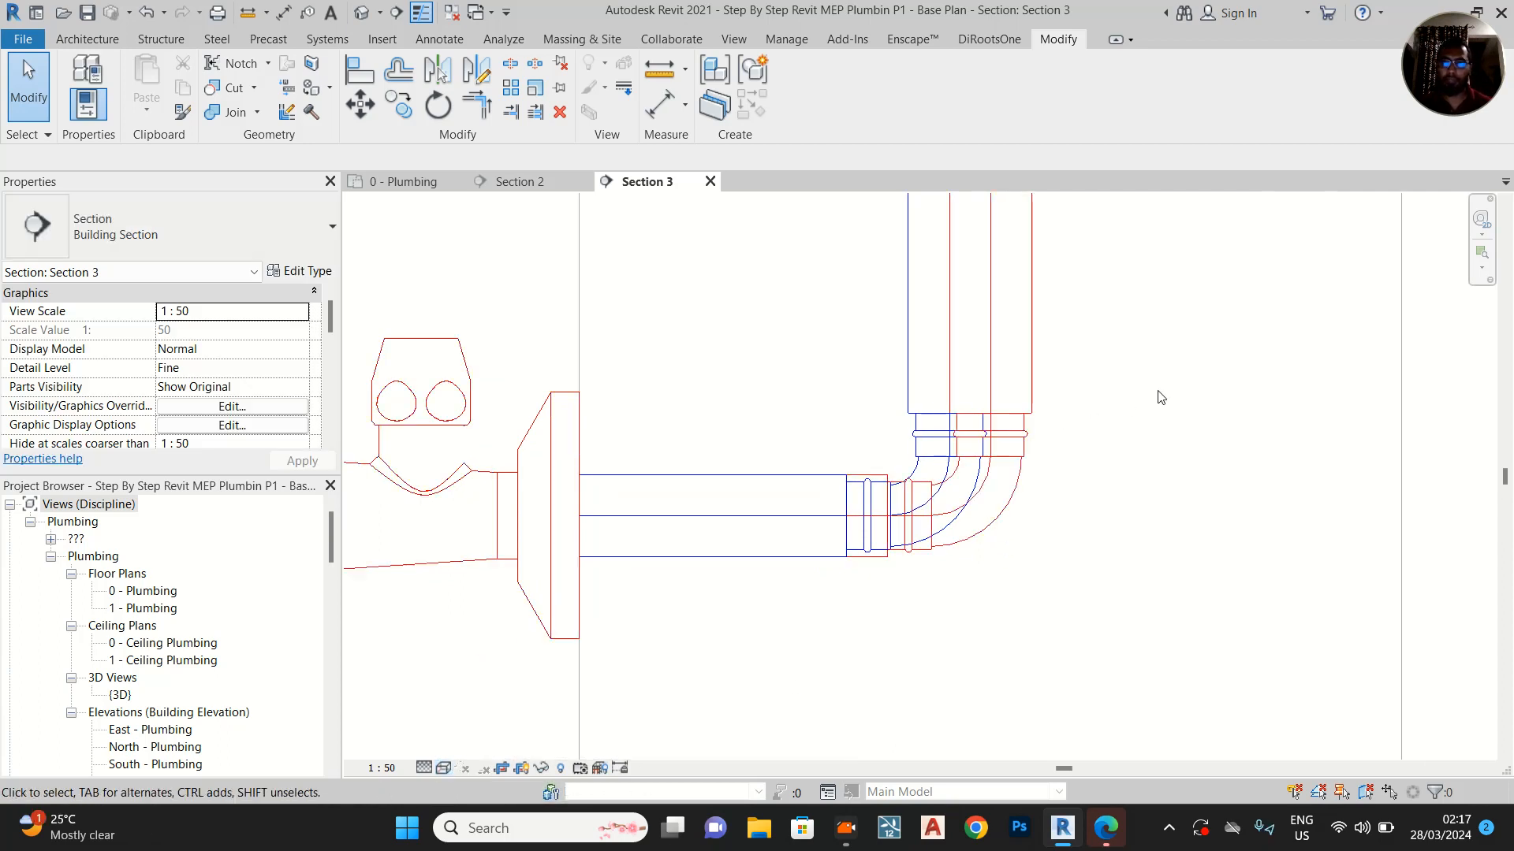
# Align the hot-water vertical pipe's centreline with the cold-water vertical pipe's centreline in Section 3
pyautogui.moveTo(1138, 433); pyautogui.dragTo(1110, 618, button='middle')
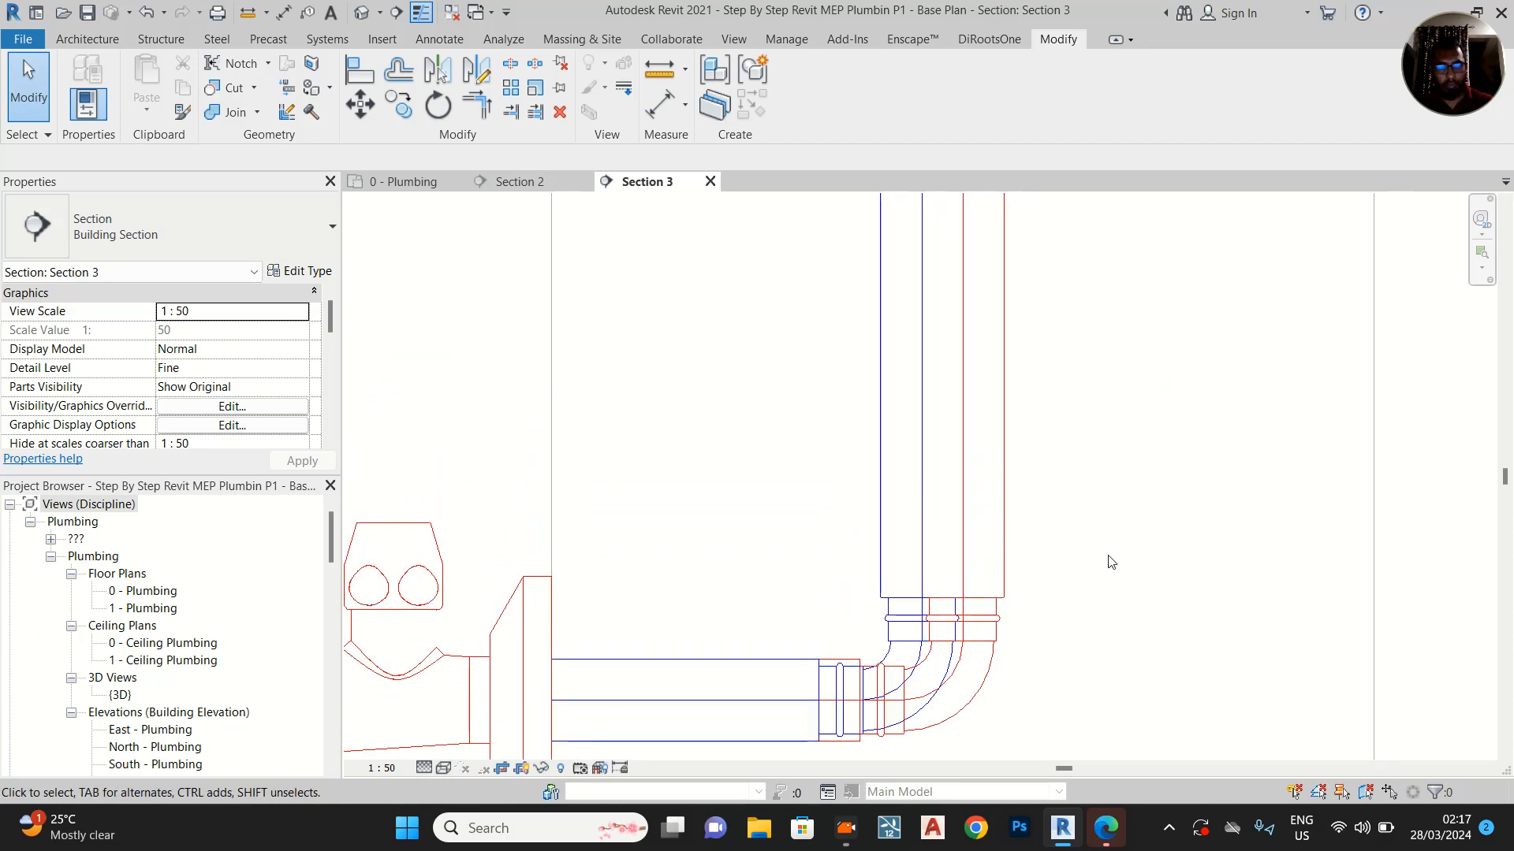
pyautogui.press('l')
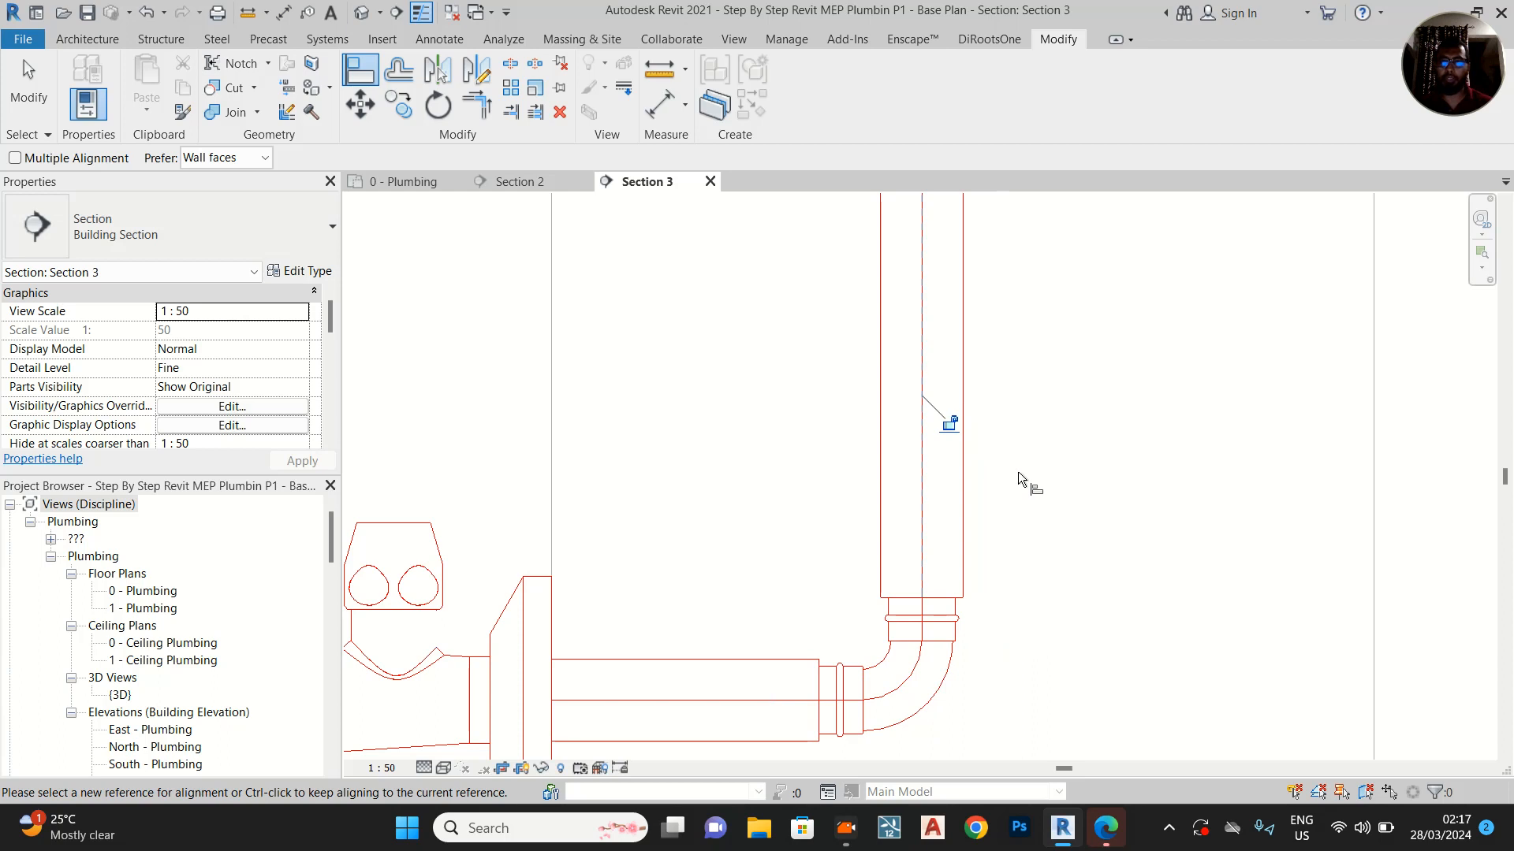
pyautogui.scroll(-1, 1017, 472)
pyautogui.press('Escape')
pyautogui.press('Escape')
pyautogui.scroll(-3, 1017, 486)
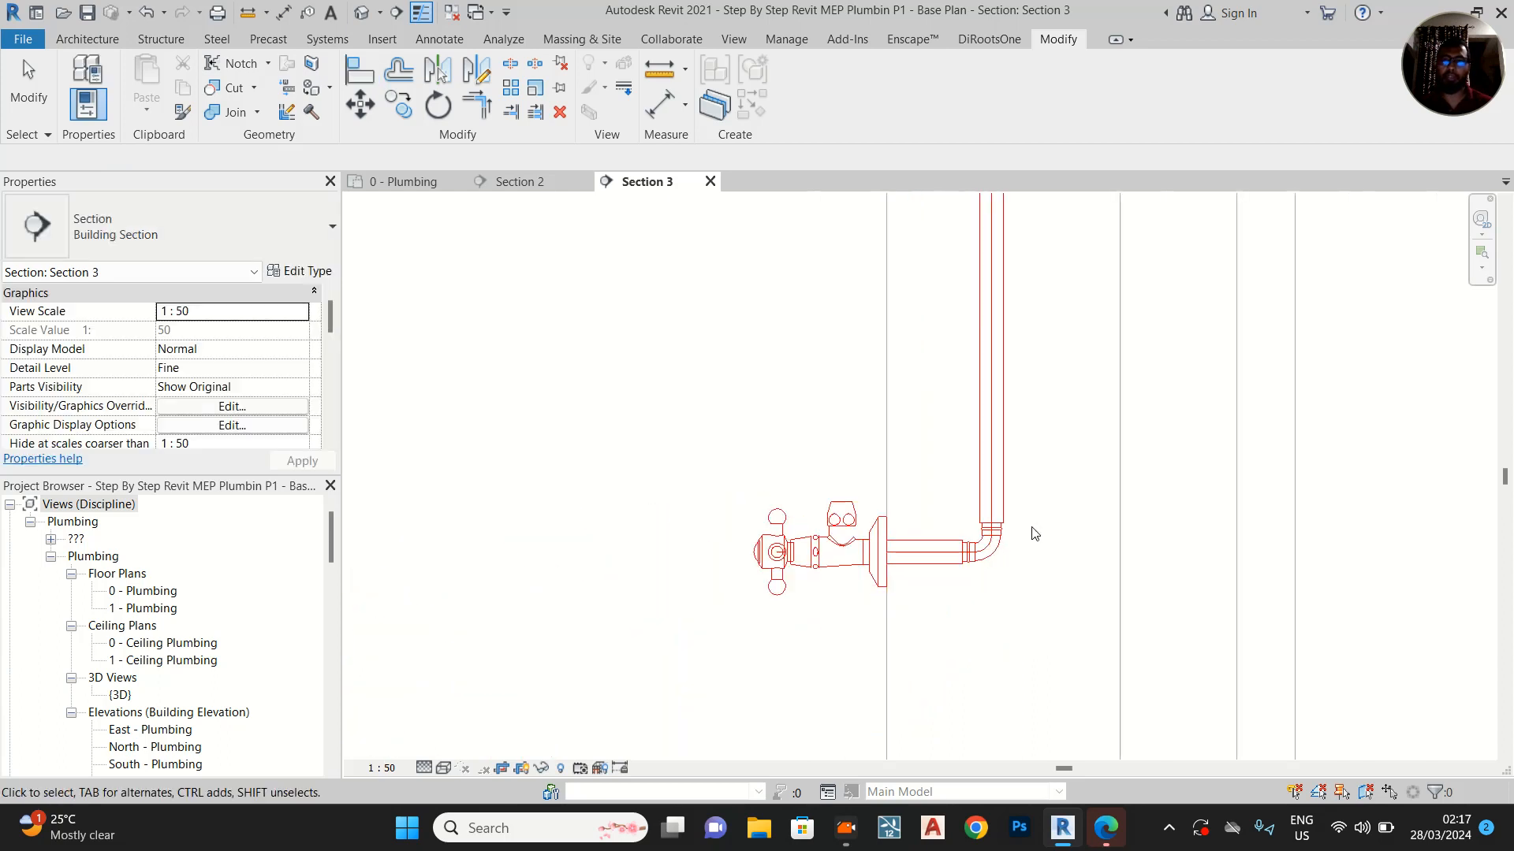
# Open Section 2 and extend the top of its crop region above the Level 1 line
pyautogui.click(401, 182)
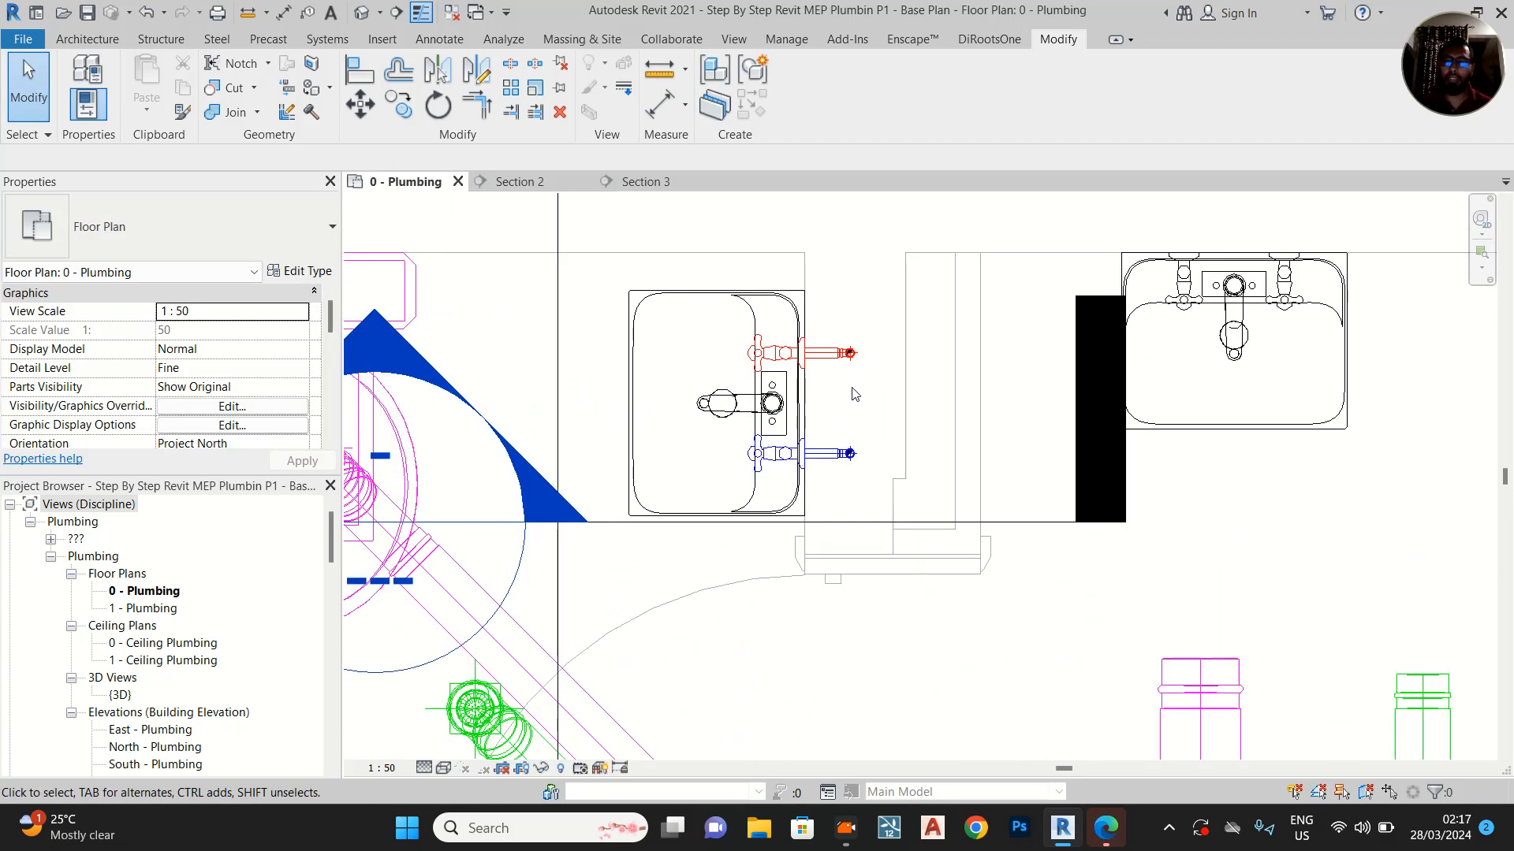
pyautogui.click(533, 184)
pyautogui.scroll(-4, 954, 425)
pyautogui.scroll(-1, 938, 476)
pyautogui.moveTo(933, 520); pyautogui.dragTo(919, 709, button='middle')
pyautogui.scroll(-3, 883, 394)
pyautogui.moveTo(1032, 331); pyautogui.dragTo(981, 466, button='middle')
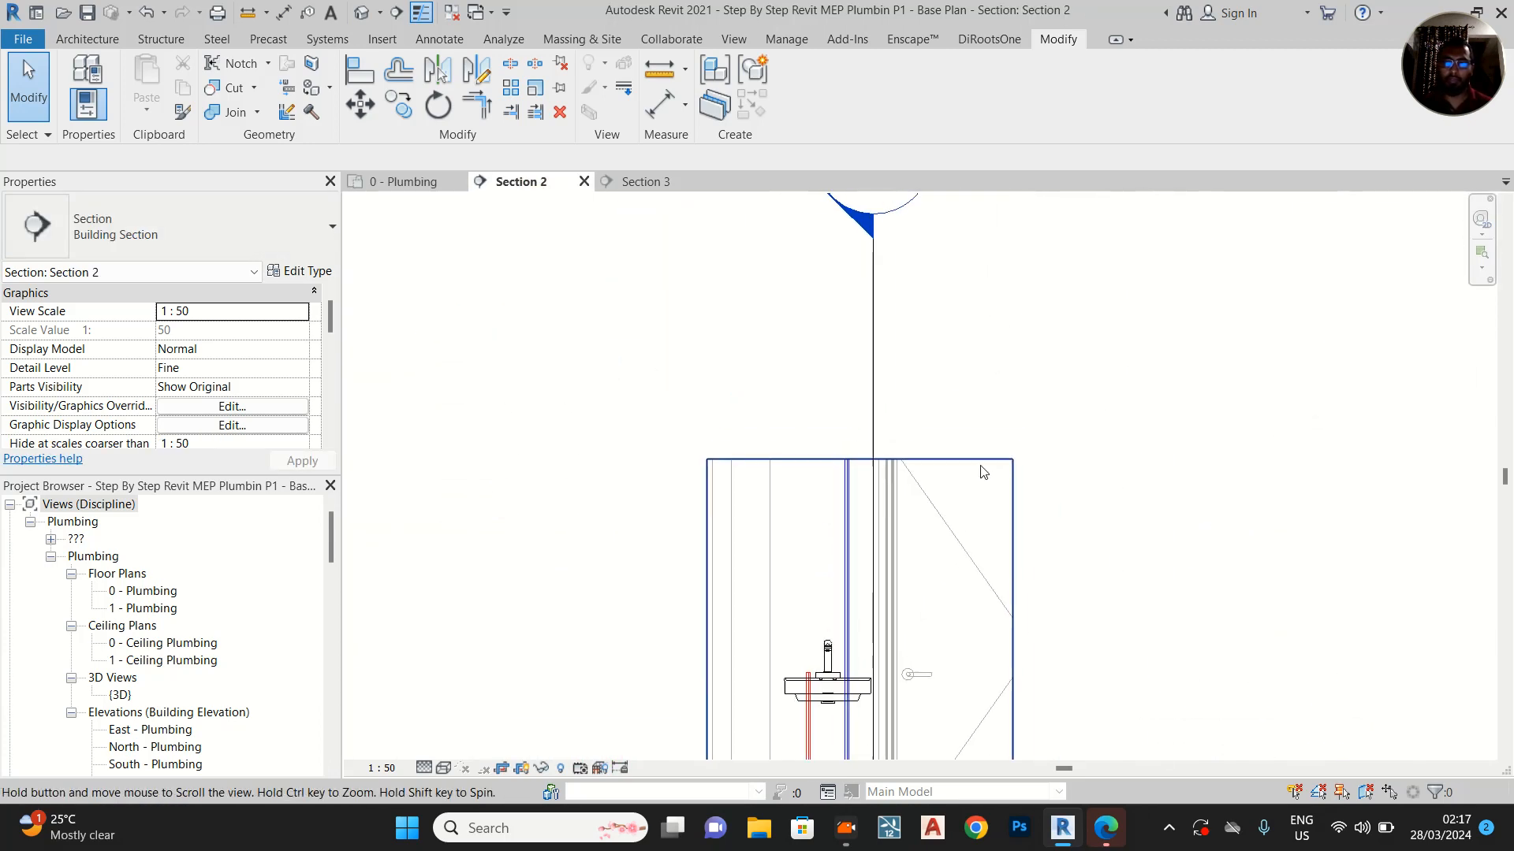
pyautogui.click(976, 457)
pyautogui.moveTo(859, 463); pyautogui.dragTo(839, 238)
pyautogui.moveTo(841, 255); pyautogui.dragTo(833, 470, button='middle')
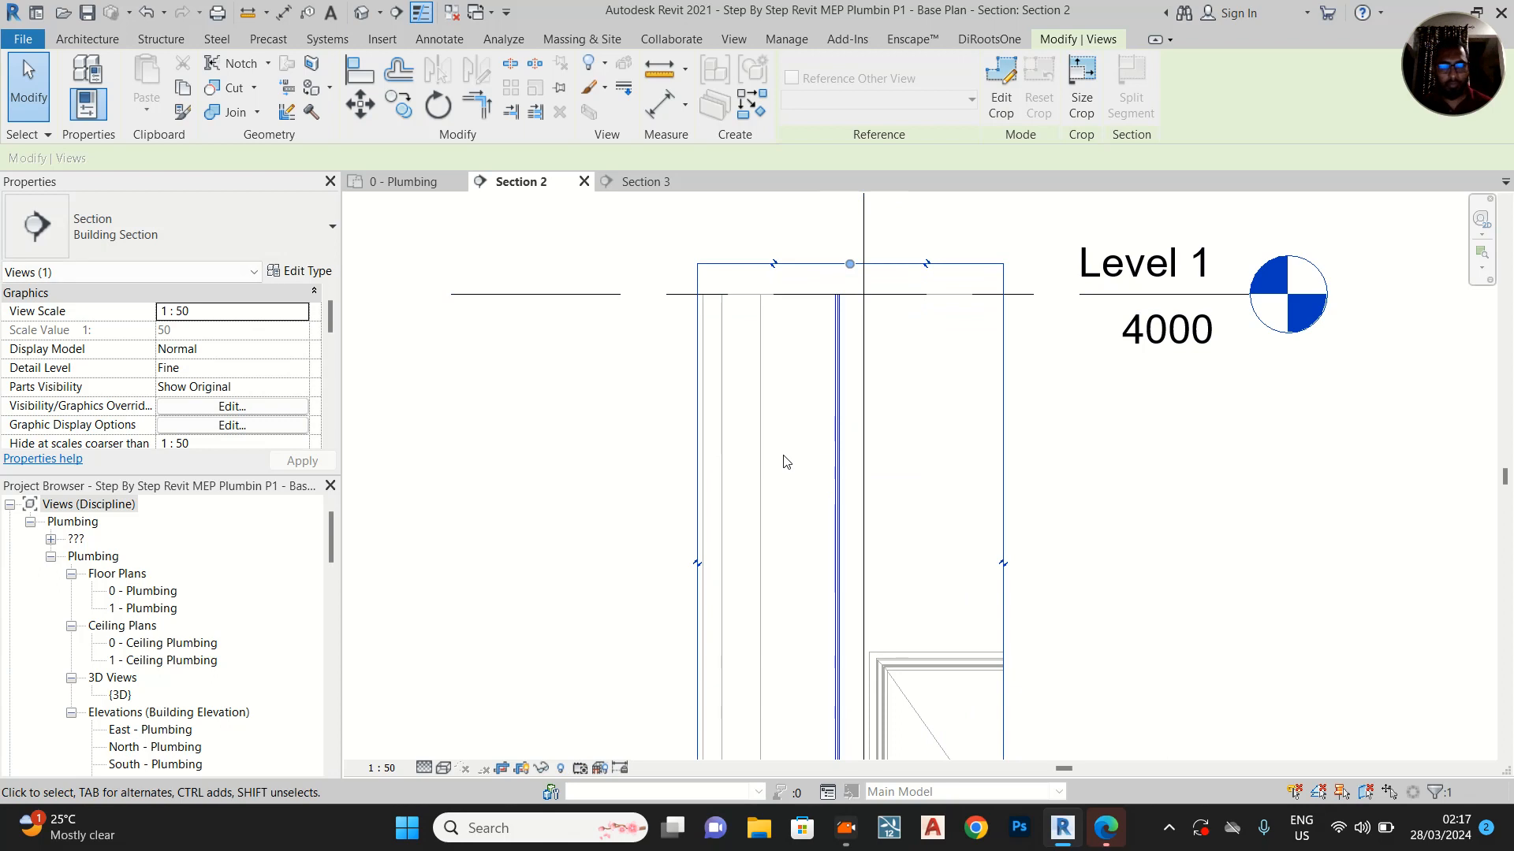
# Align the upper end of the hot-water vertical pipe to the Level 1 line in Section 2
pyautogui.press('l')
pyautogui.click(806, 295)
pyautogui.moveTo(822, 564); pyautogui.dragTo(851, 513, button='middle')
pyautogui.scroll(5, 781, 655)
pyautogui.click(799, 606)
pyautogui.scroll(-3, 778, 639)
pyautogui.scroll(-1, 848, 371)
pyautogui.scroll(-1, 848, 327)
pyautogui.moveTo(847, 325); pyautogui.dragTo(805, 198, button='middle')
pyautogui.scroll(-1, 849, 461)
pyautogui.scroll(4, 803, 606)
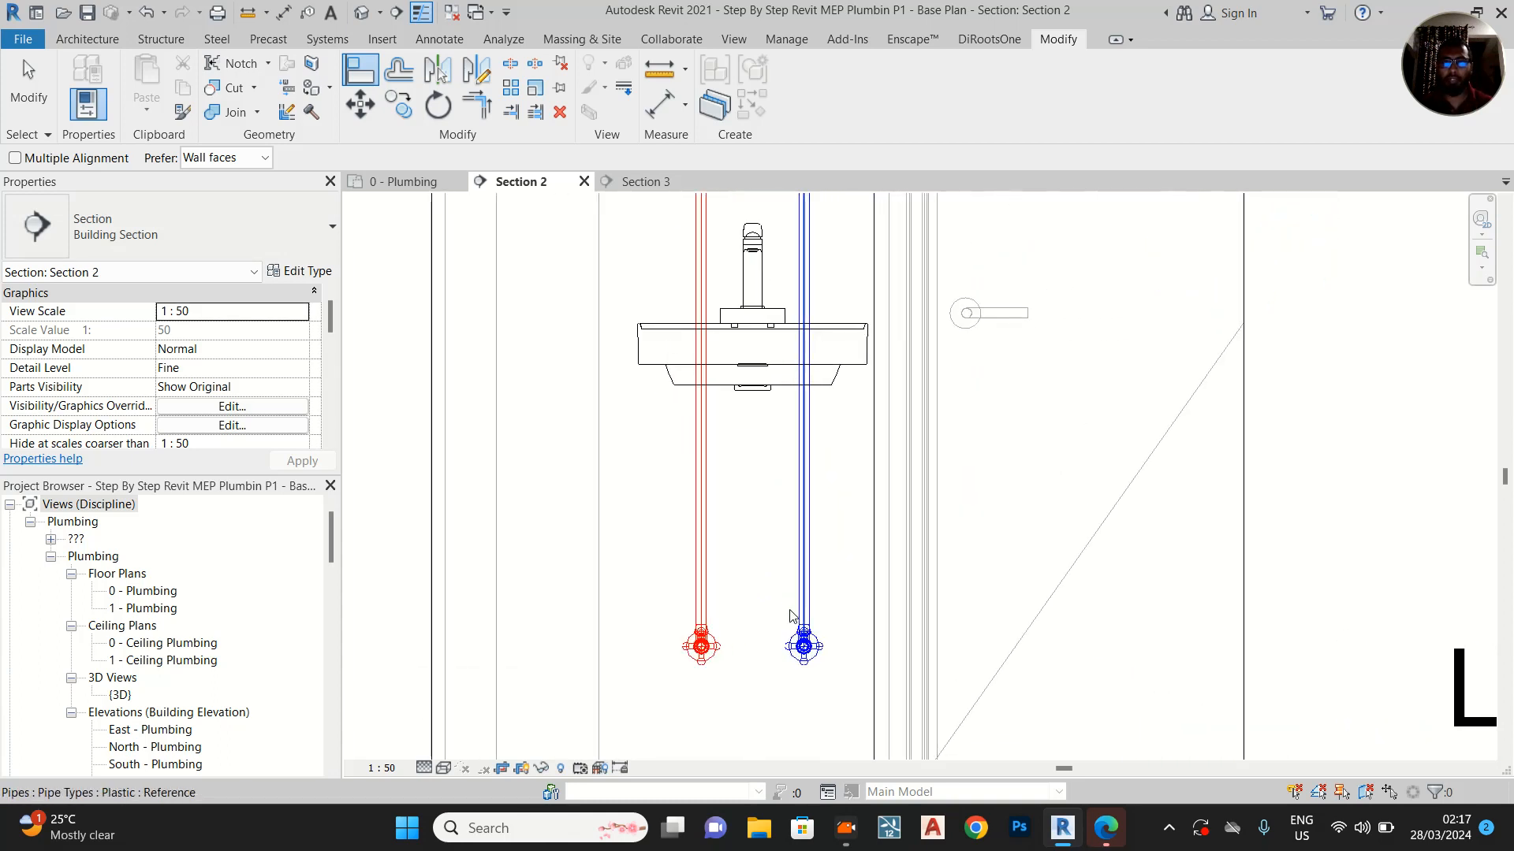
pyautogui.press('Escape')
pyautogui.press('Escape')
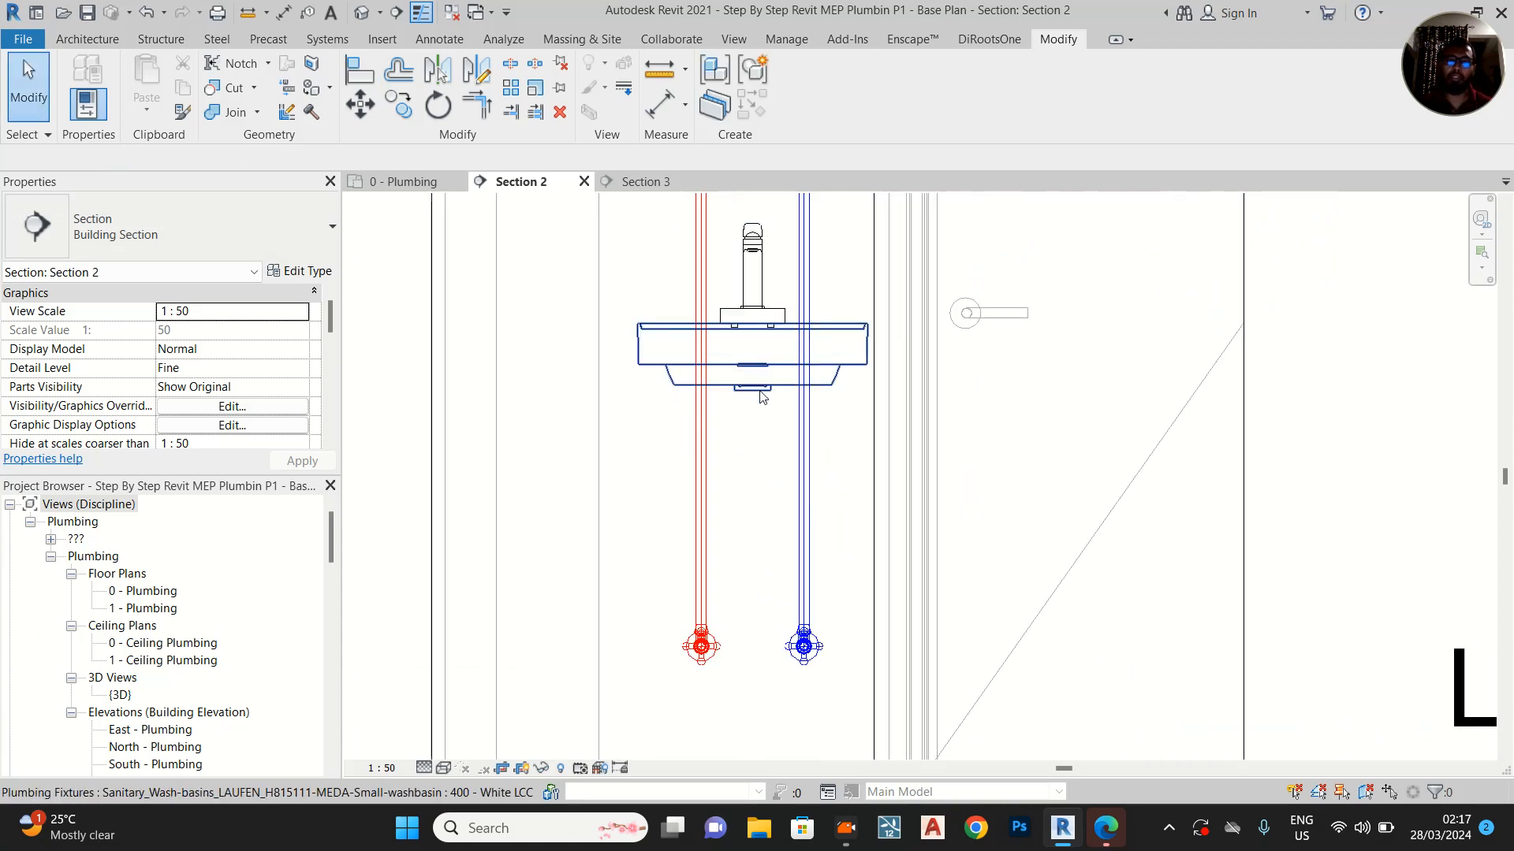
# Isolate the basin, mixer, angle valves and pipes in a 3D selection box and view them from the top-left-front corner
pyautogui.scroll(-1, 760, 370)
pyautogui.scroll(-1, 647, 405)
pyautogui.moveTo(498, 246); pyautogui.dragTo(890, 615)
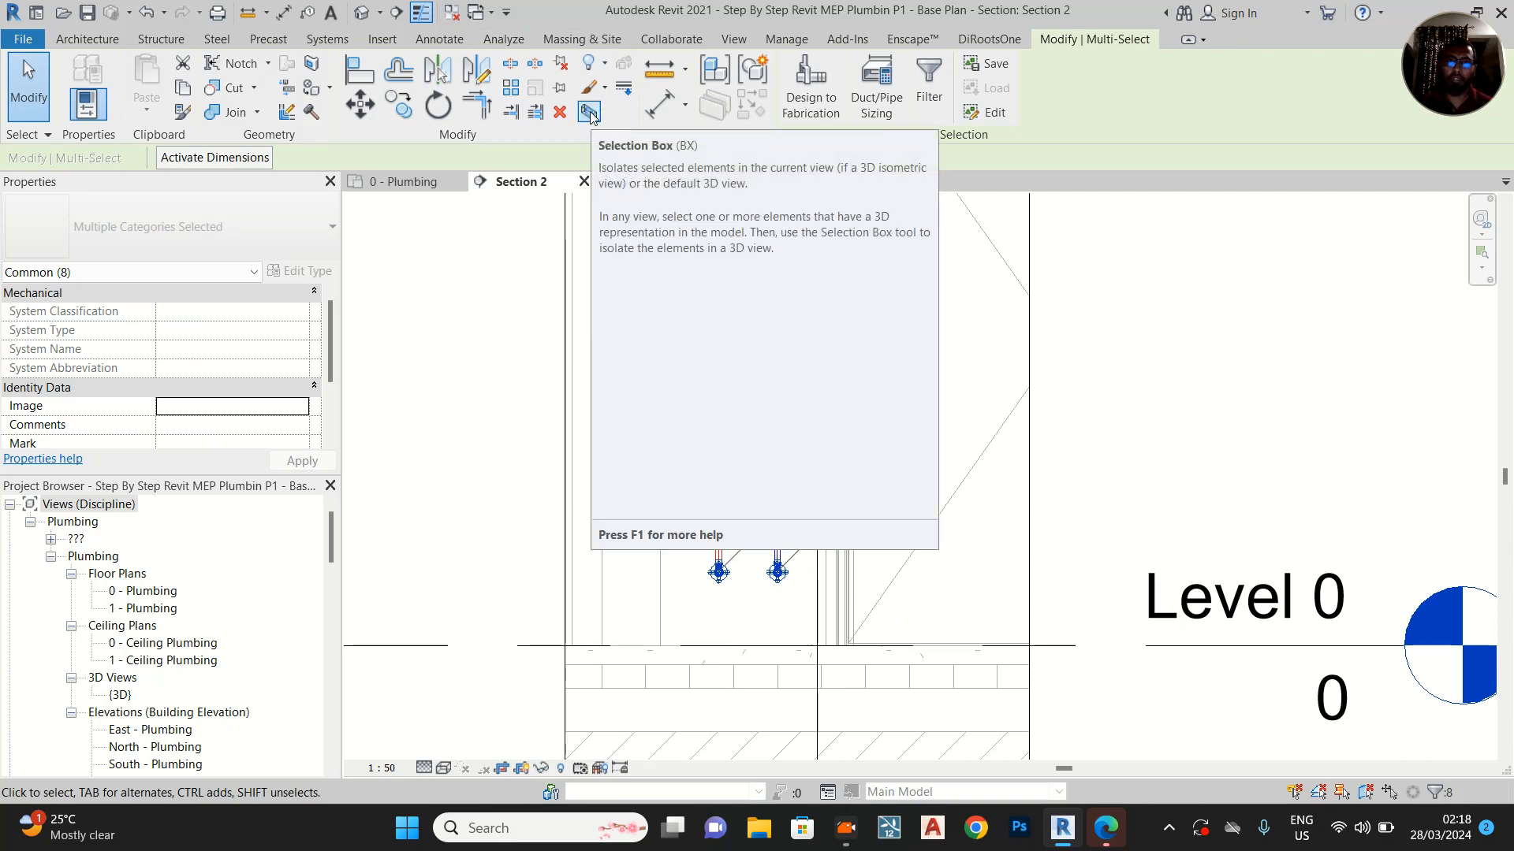
pyautogui.click(589, 113)
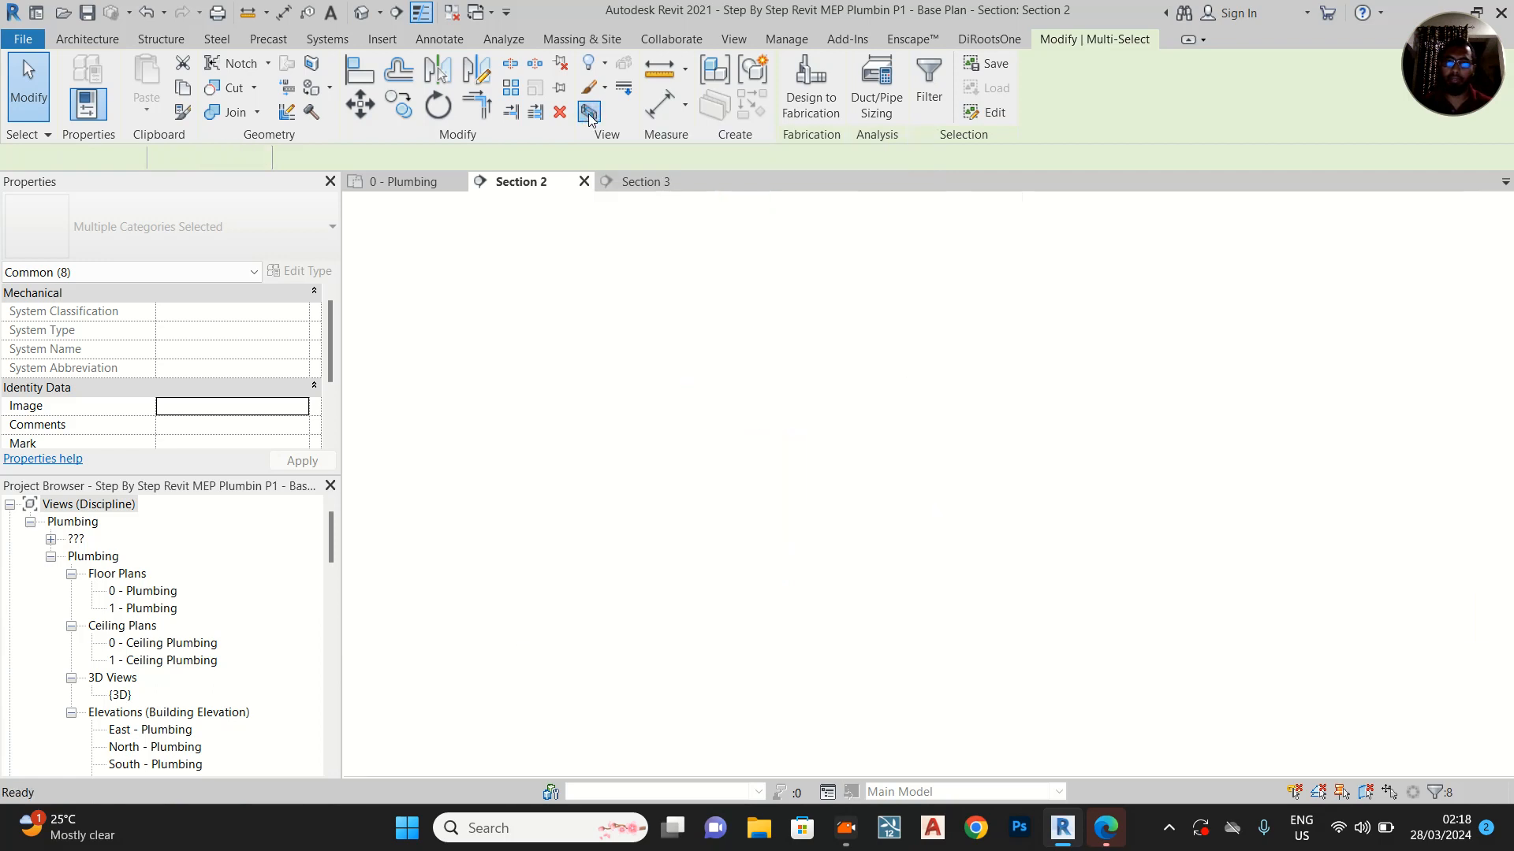
pyautogui.click(533, 590)
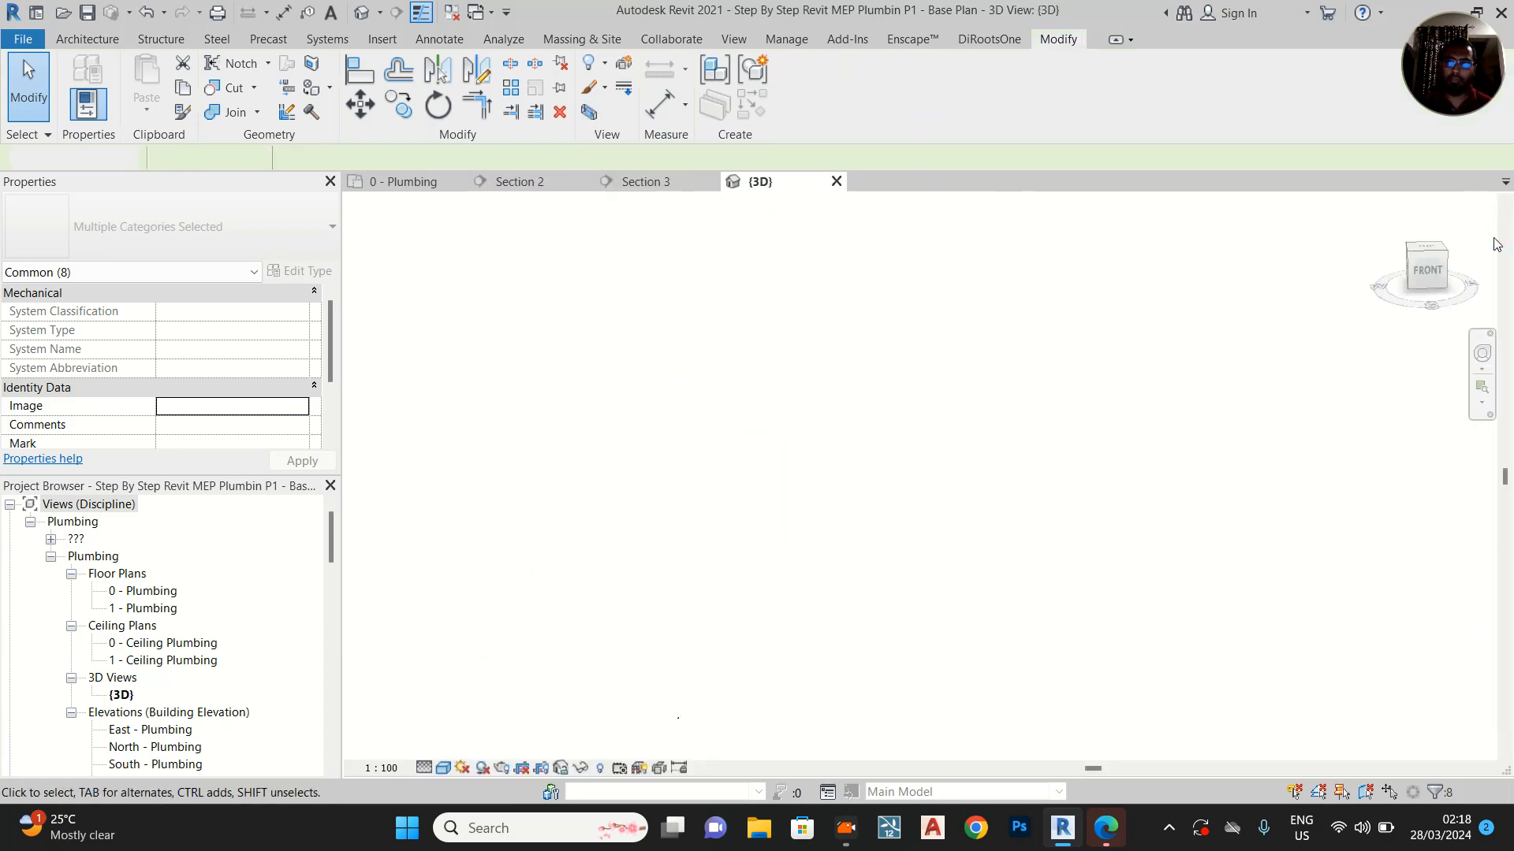
pyautogui.click(1413, 263)
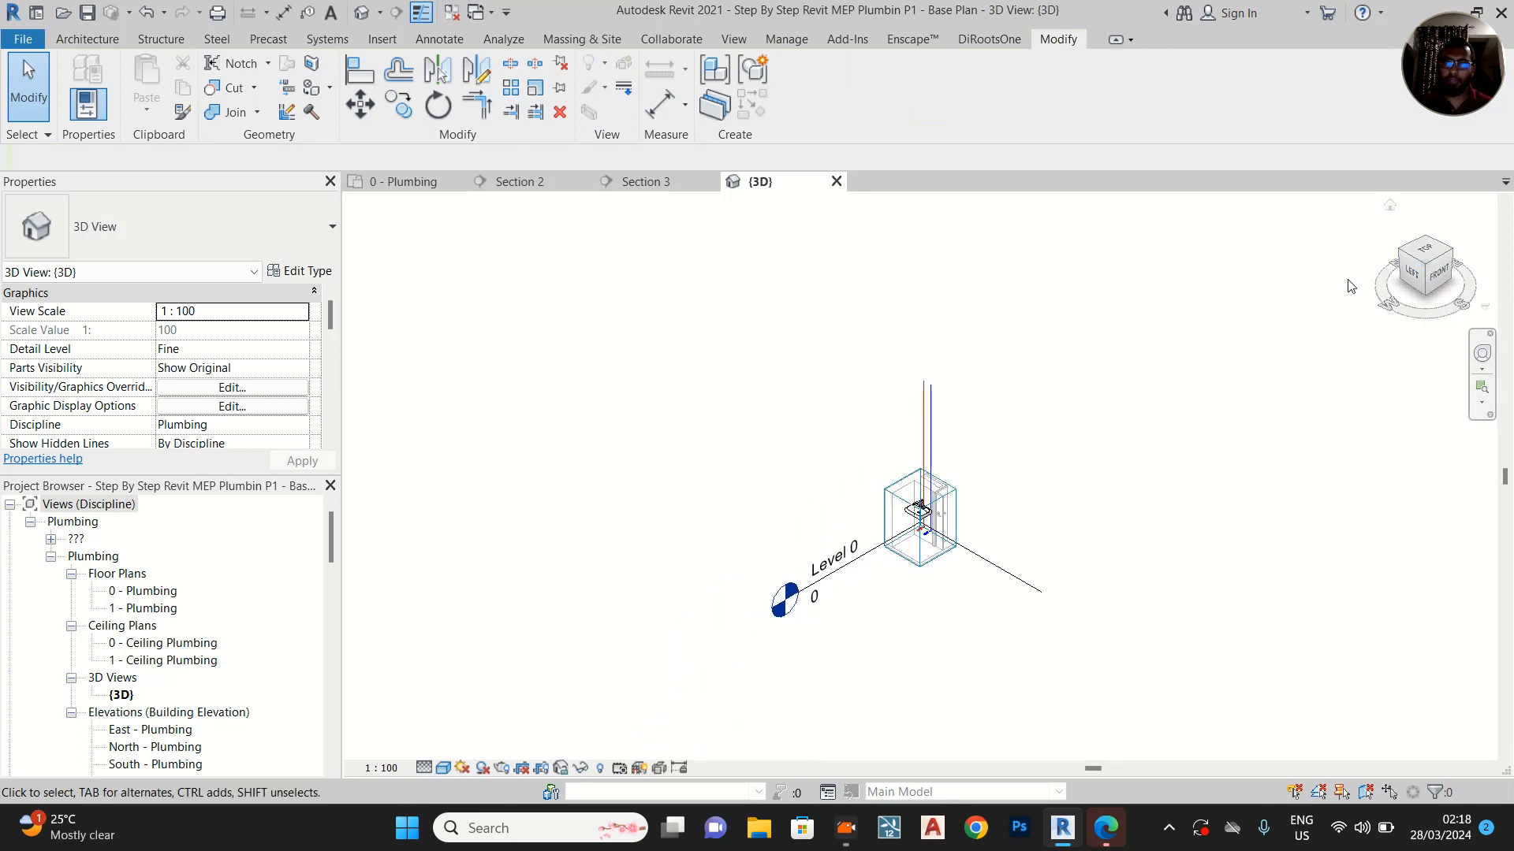
pyautogui.scroll(10, 952, 563)
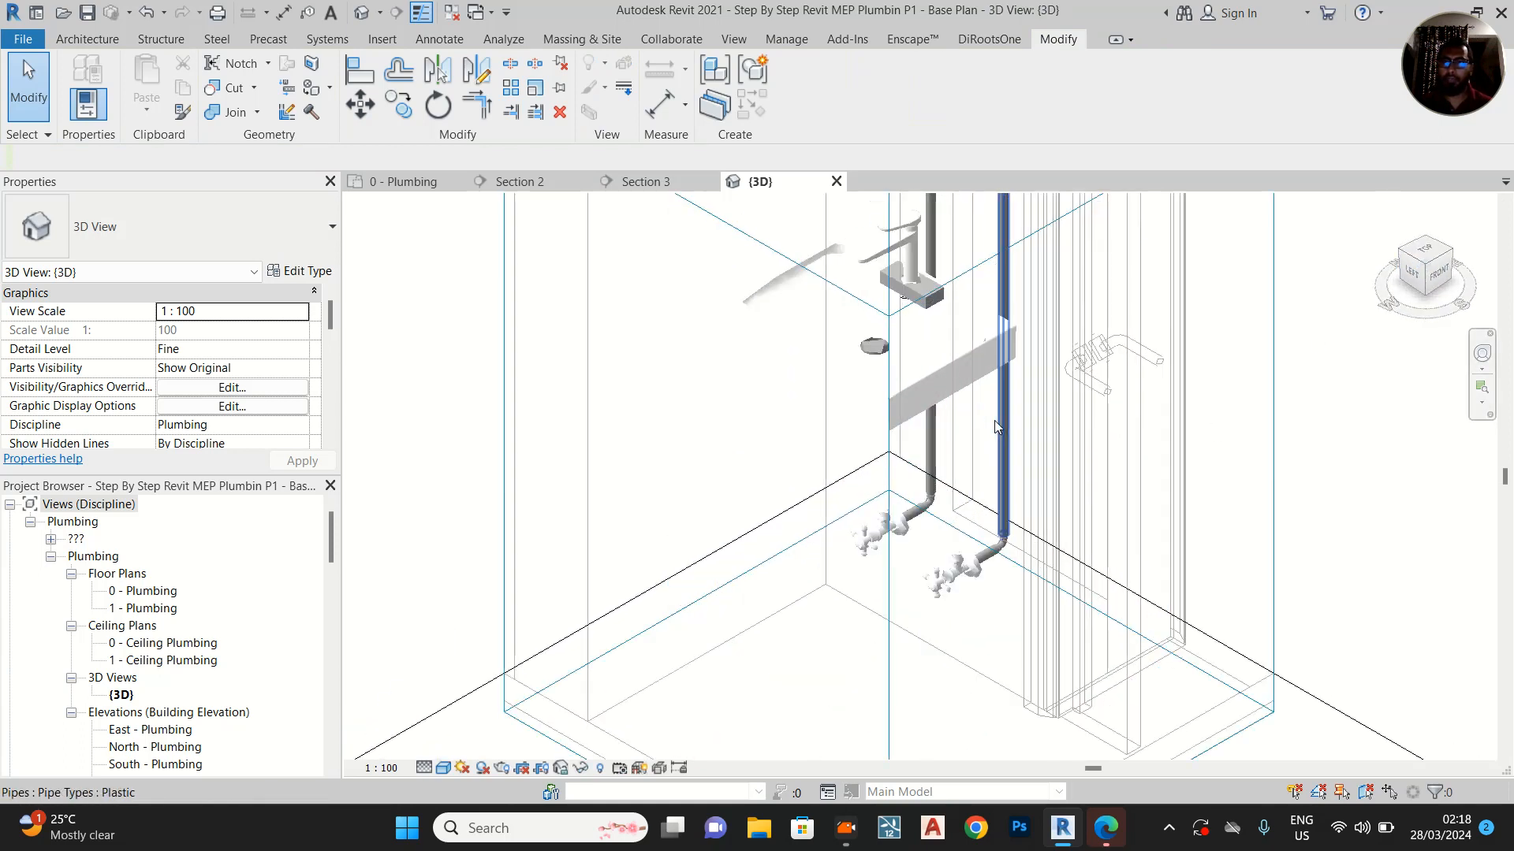
pyautogui.moveTo(940, 481); pyautogui.dragTo(959, 627, button='middle')
pyautogui.moveTo(1007, 536); pyautogui.dragTo(970, 406, button='middle')
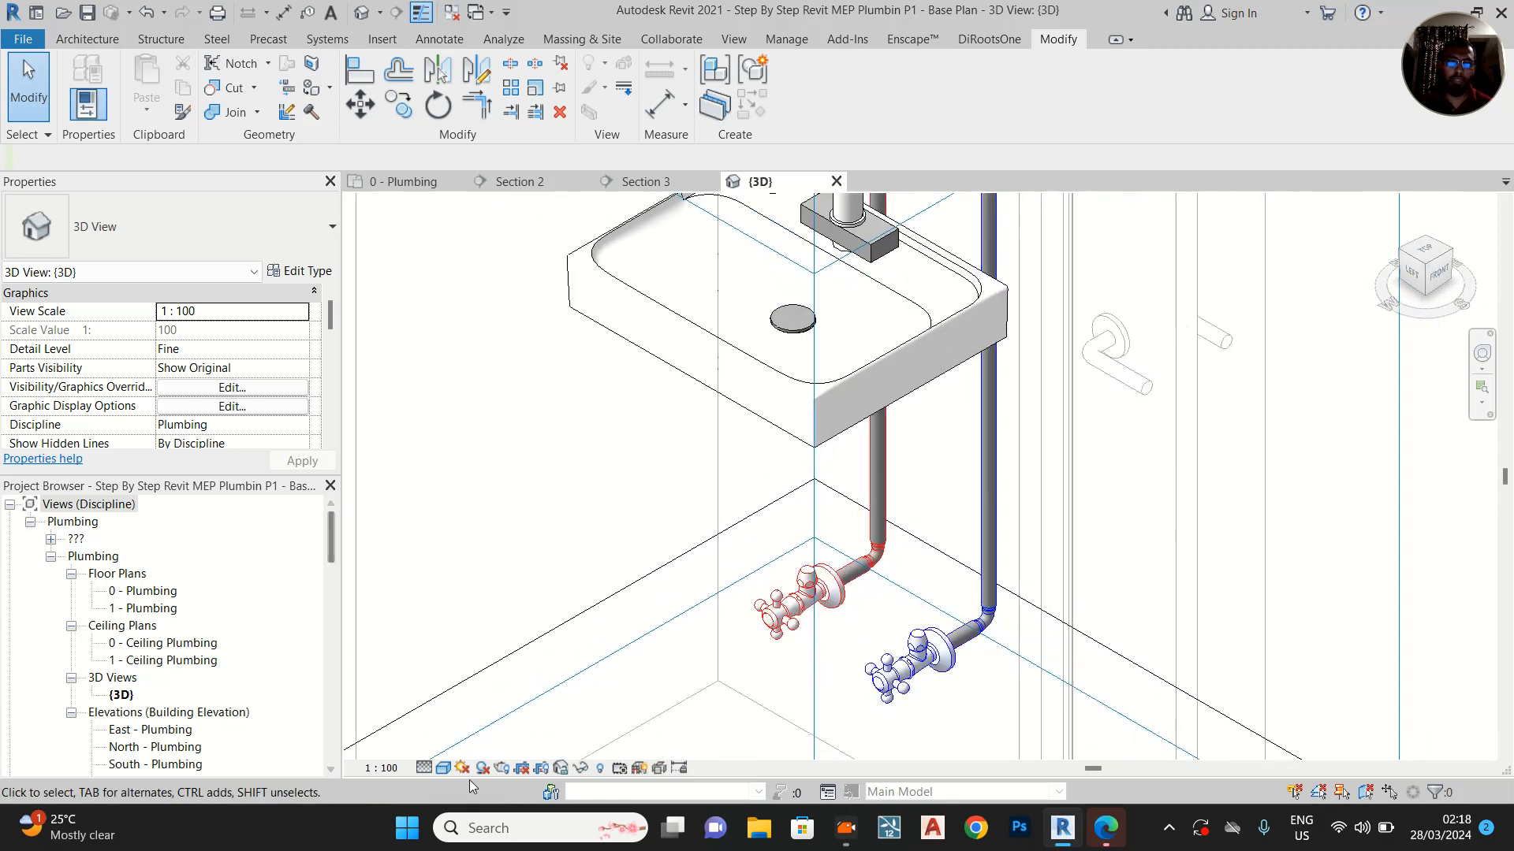
# Set the 3D view's visual style to Wireframe to expose the basin mixer's inlets
pyautogui.click(444, 769)
pyautogui.click(477, 671)
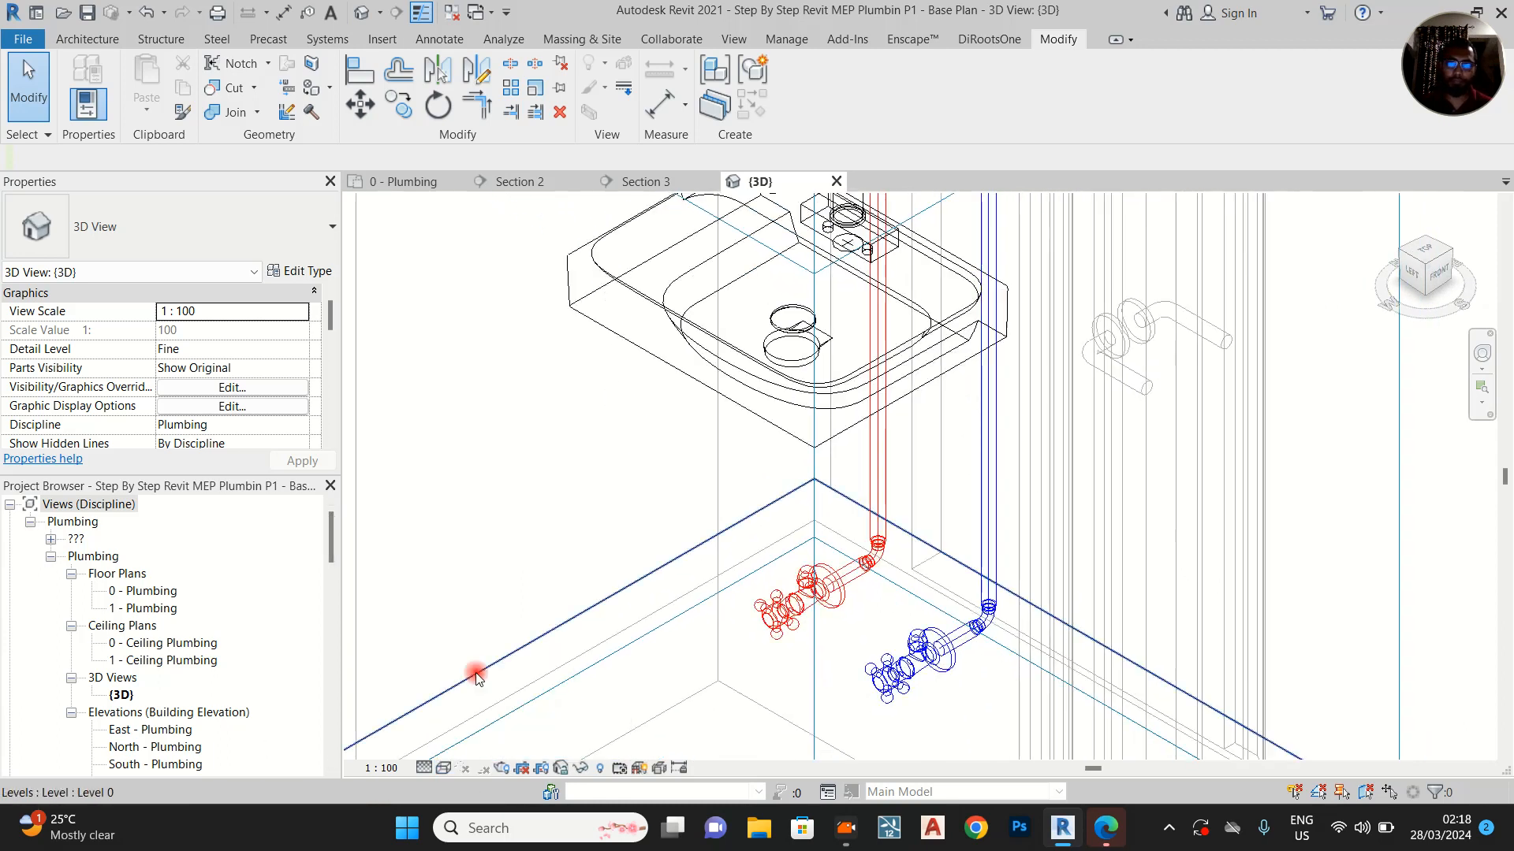
pyautogui.scroll(5, 891, 359)
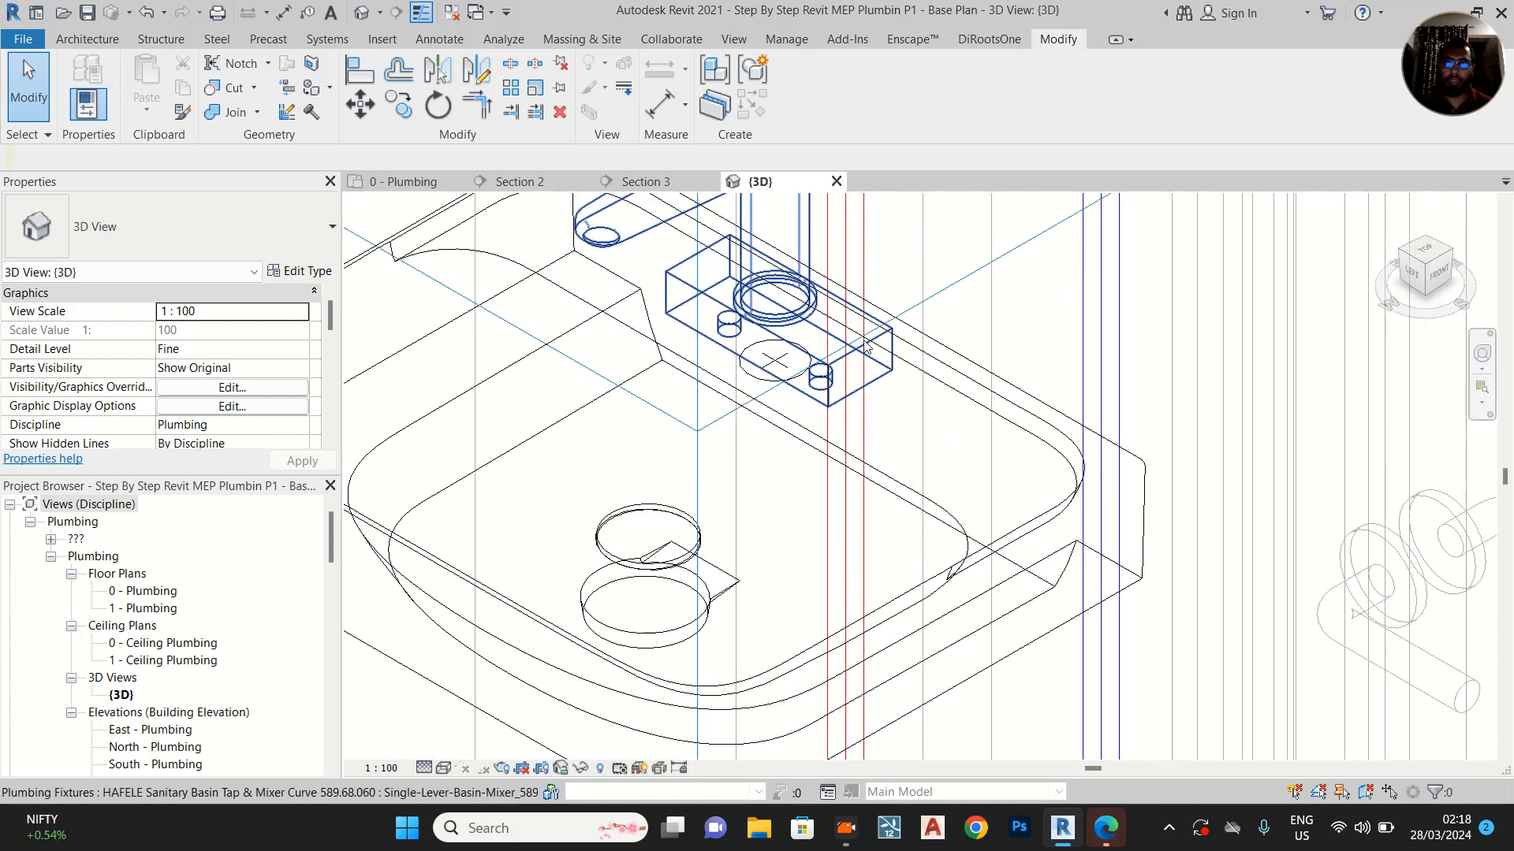
# Draw a 15 mm flex pipe from the basin mixer's cold-water inlet down to the cold-water angle valve's outlet
pyautogui.click(877, 347)
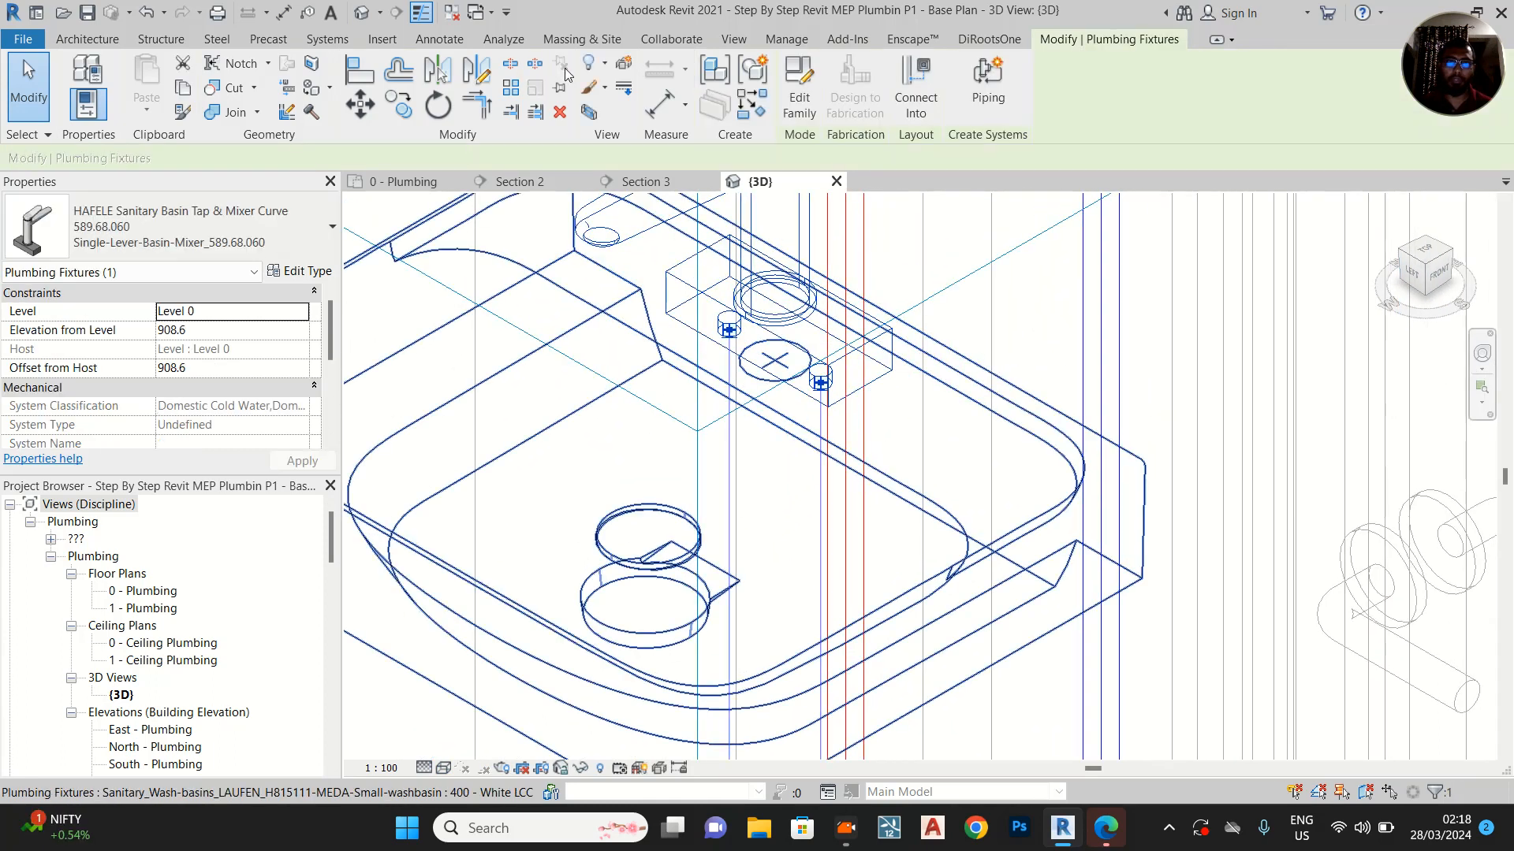
pyautogui.rightClick(822, 383)
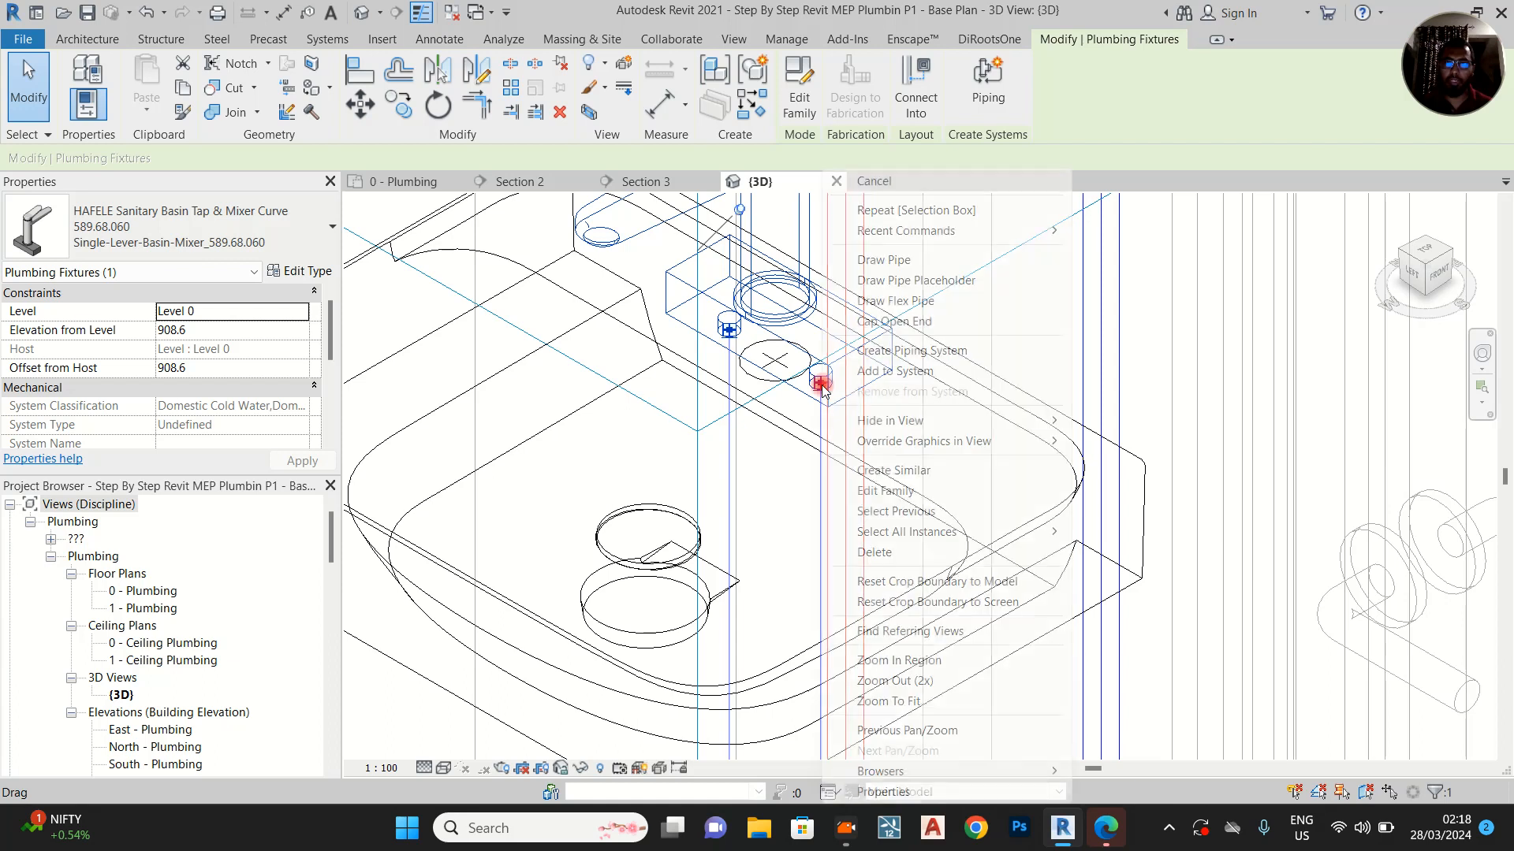
pyautogui.click(928, 306)
pyautogui.scroll(-4, 827, 316)
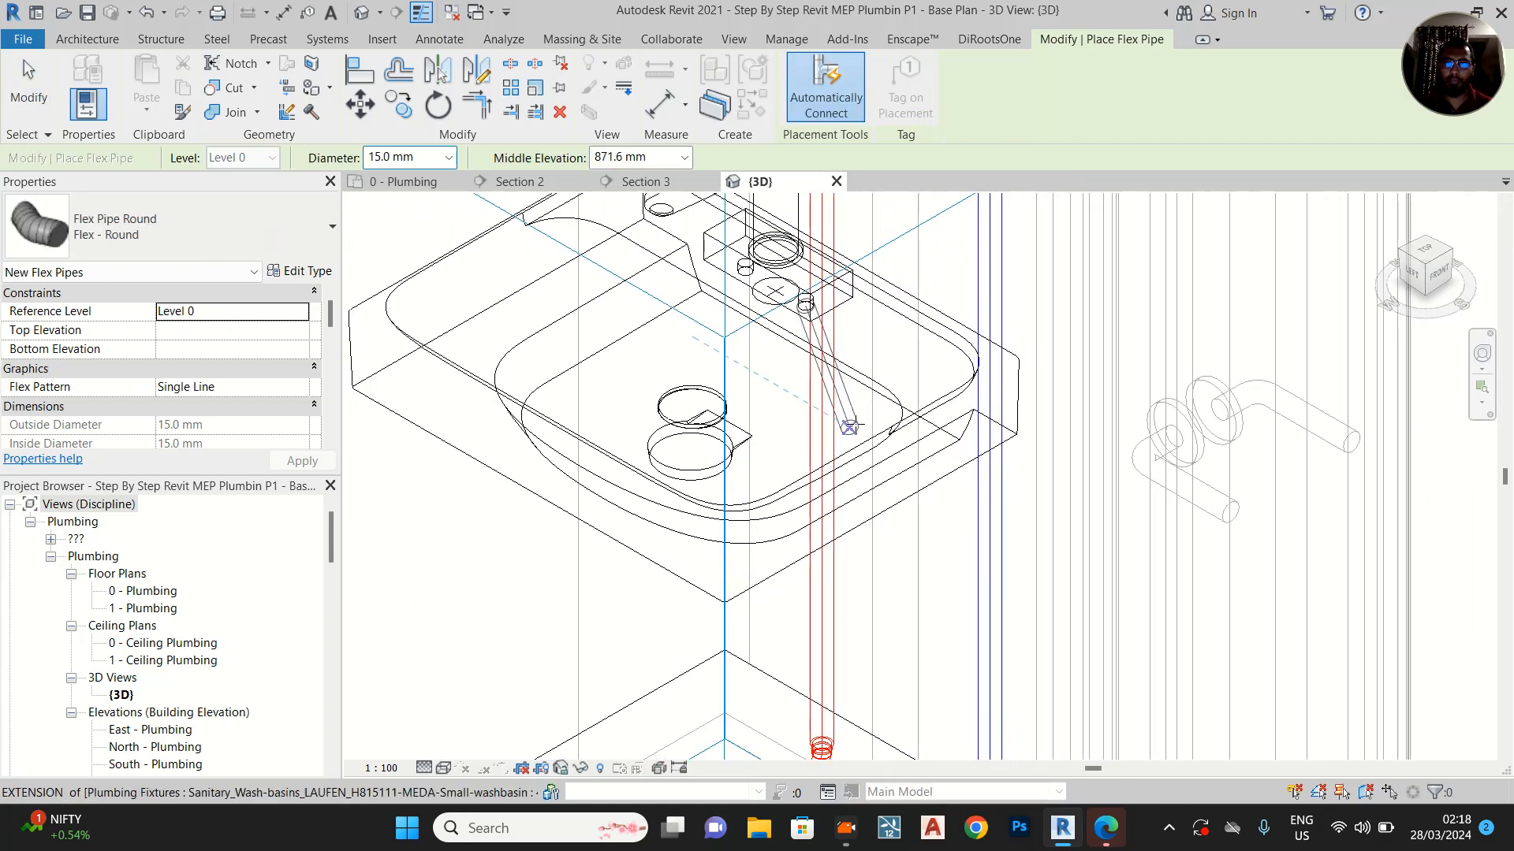
pyautogui.moveTo(854, 458); pyautogui.dragTo(855, 367, button='middle')
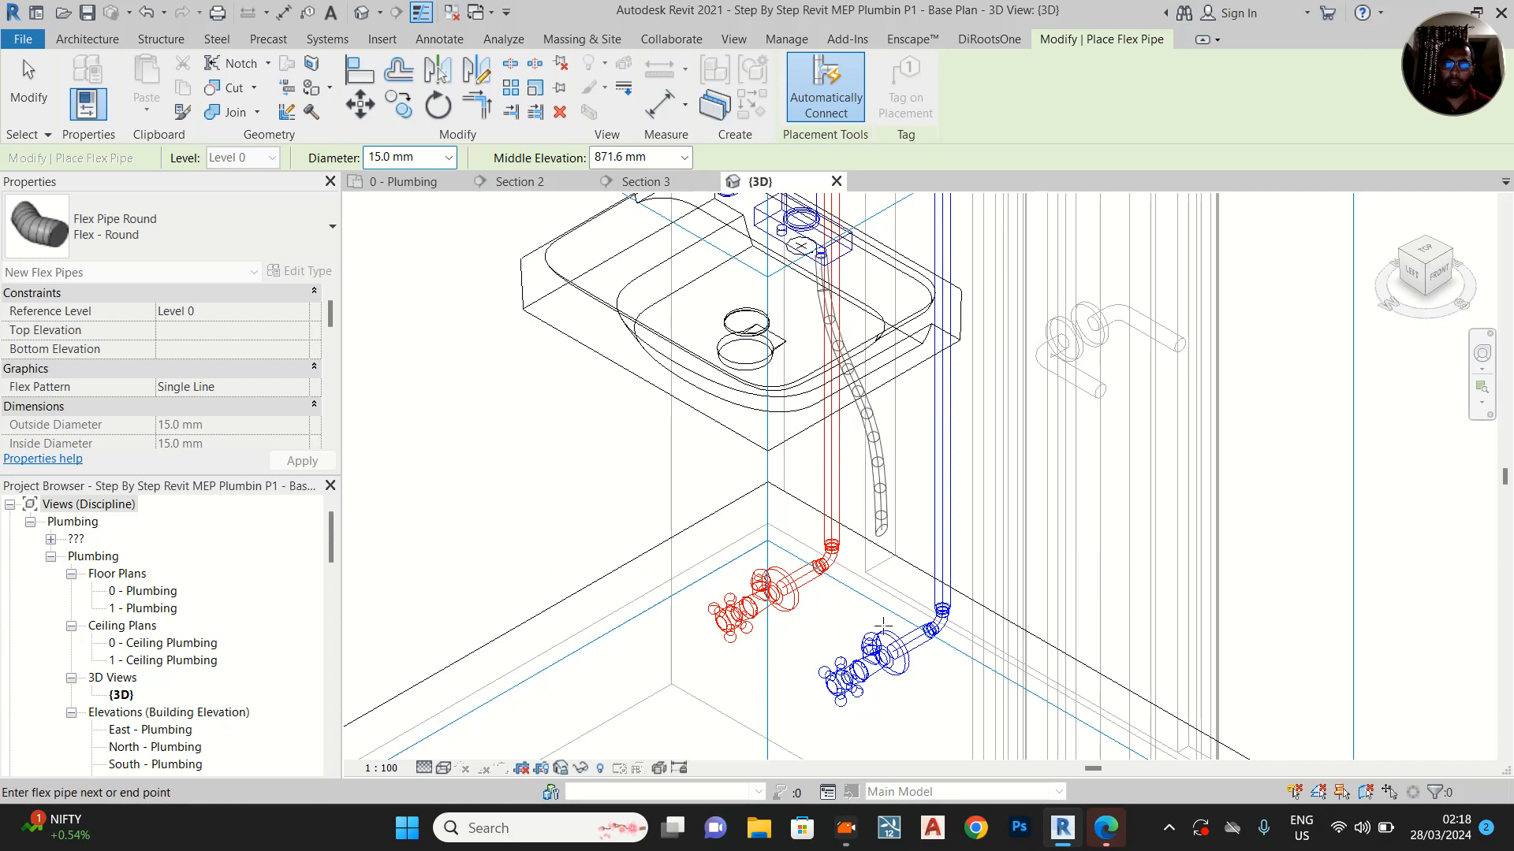
pyautogui.scroll(2, 883, 625)
pyautogui.scroll(2, 863, 638)
pyautogui.click(867, 646)
pyautogui.scroll(-4, 788, 611)
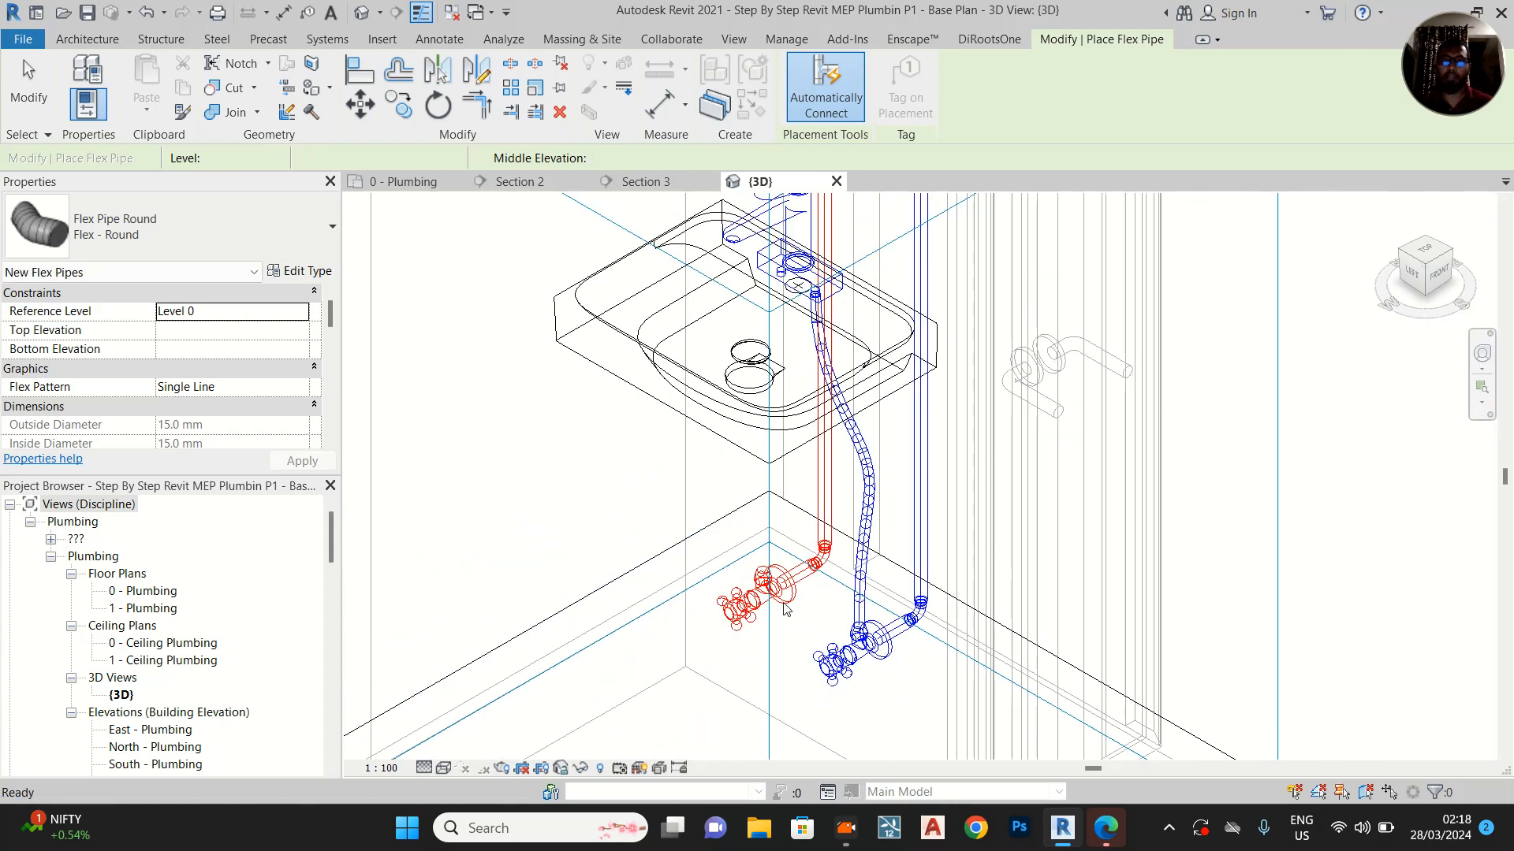
pyautogui.press('Escape')
pyautogui.press('Escape')
# Set the 3D view to Shaded and orient it to the Left side to check the flex pipe's route
pyautogui.click(441, 769)
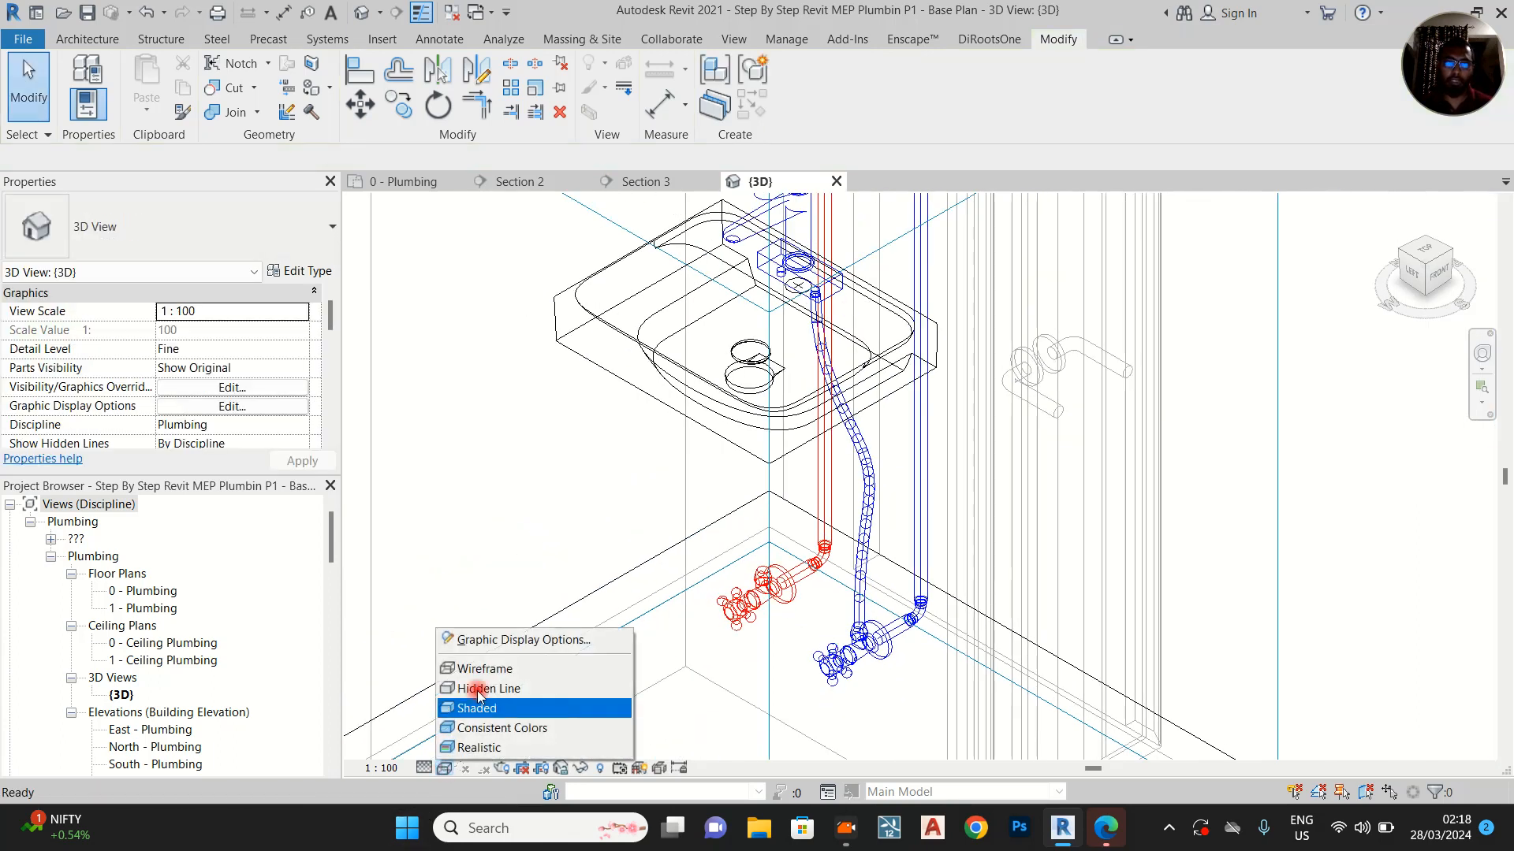
pyautogui.click(477, 707)
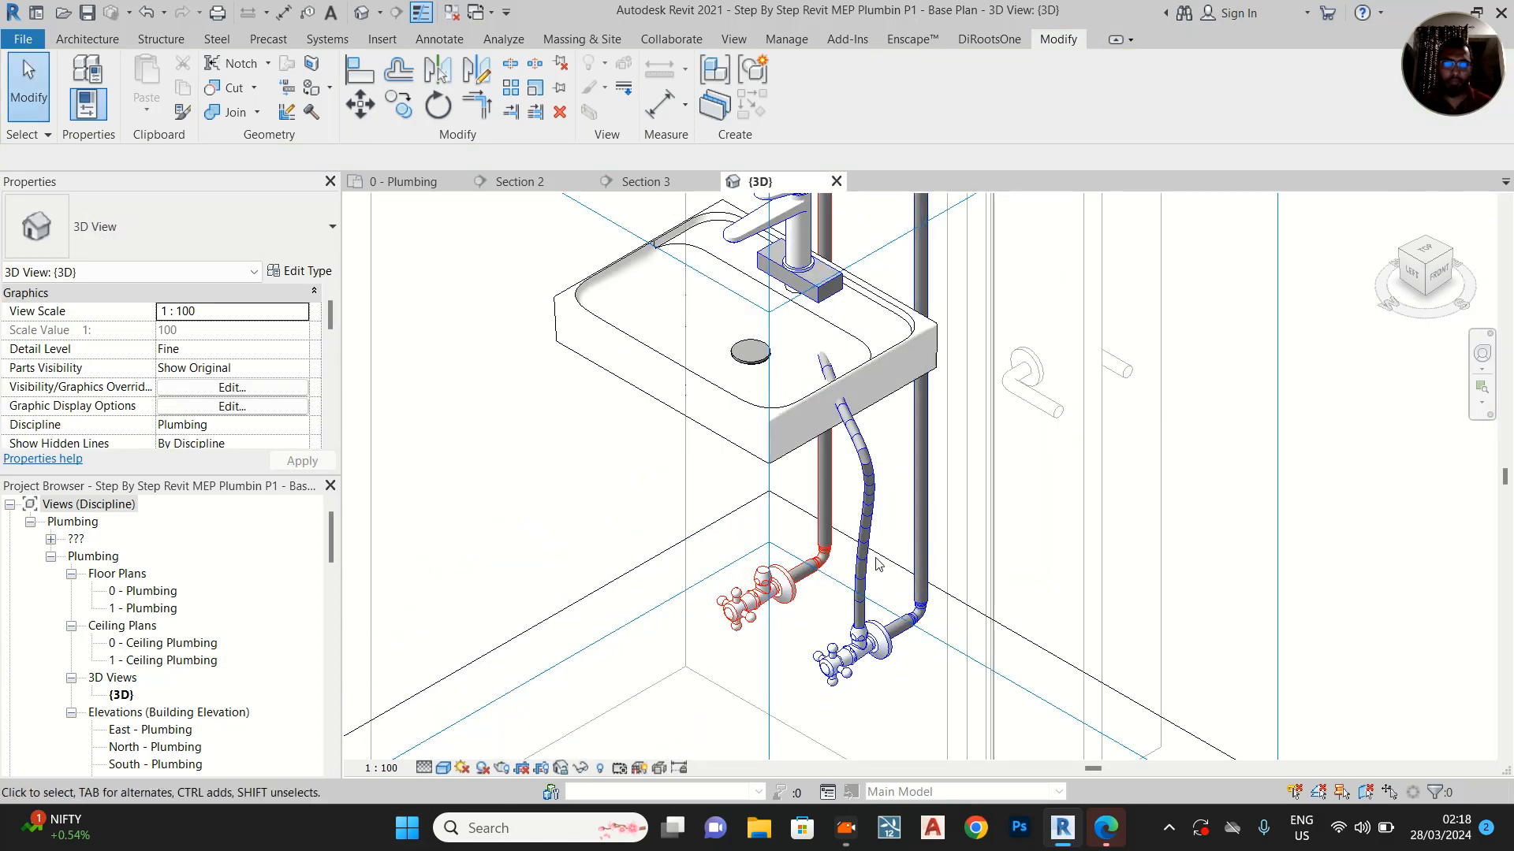
pyautogui.click(873, 600)
pyautogui.keyDown('shift'); pyautogui.moveTo(874, 599); pyautogui.dragTo(963, 451, button='middle'); pyautogui.keyUp('shift')
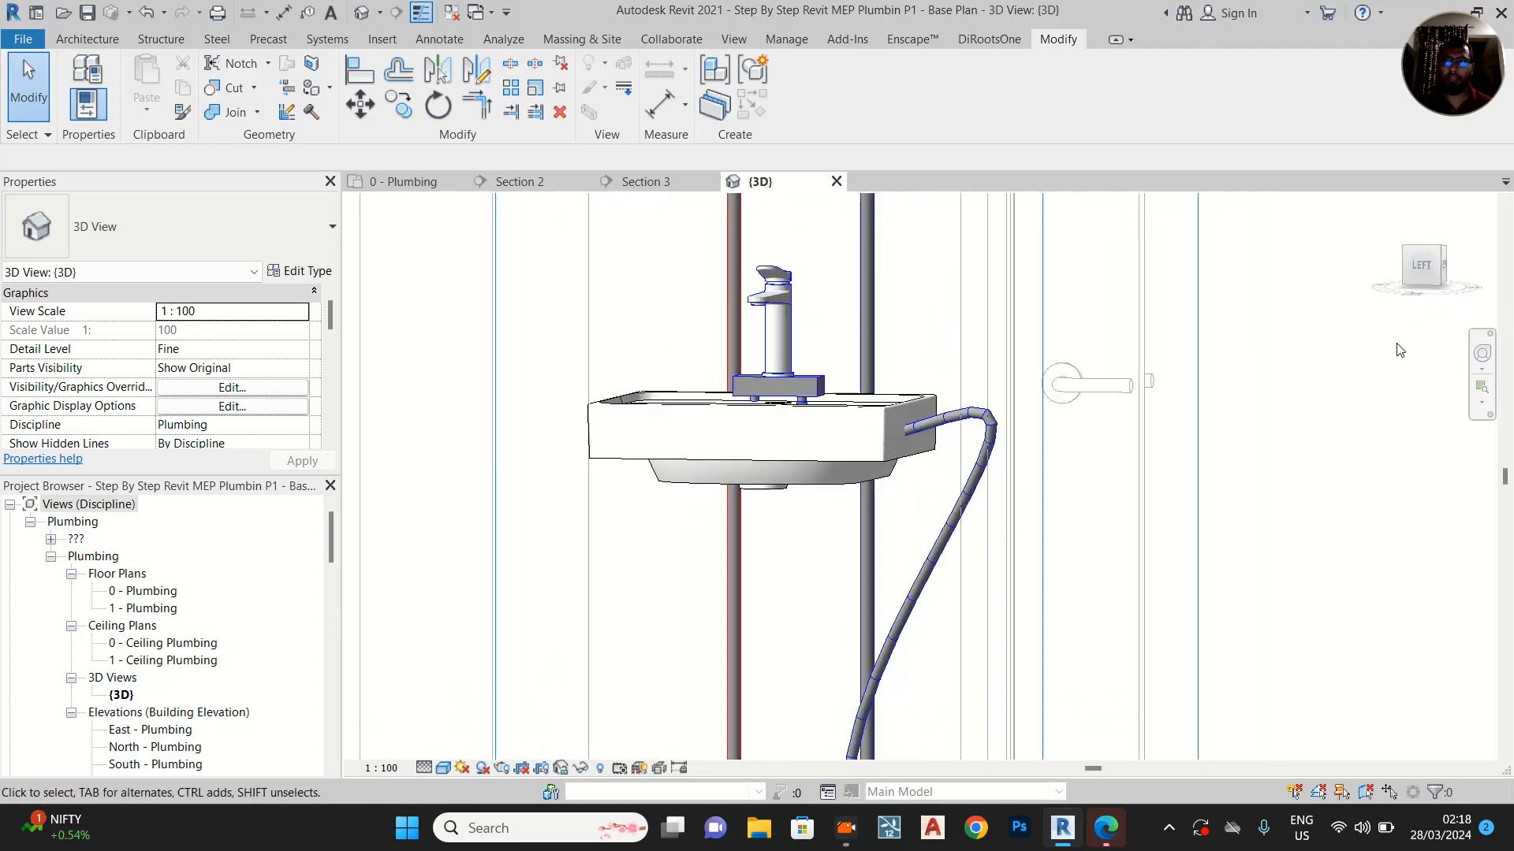
pyautogui.click(1423, 267)
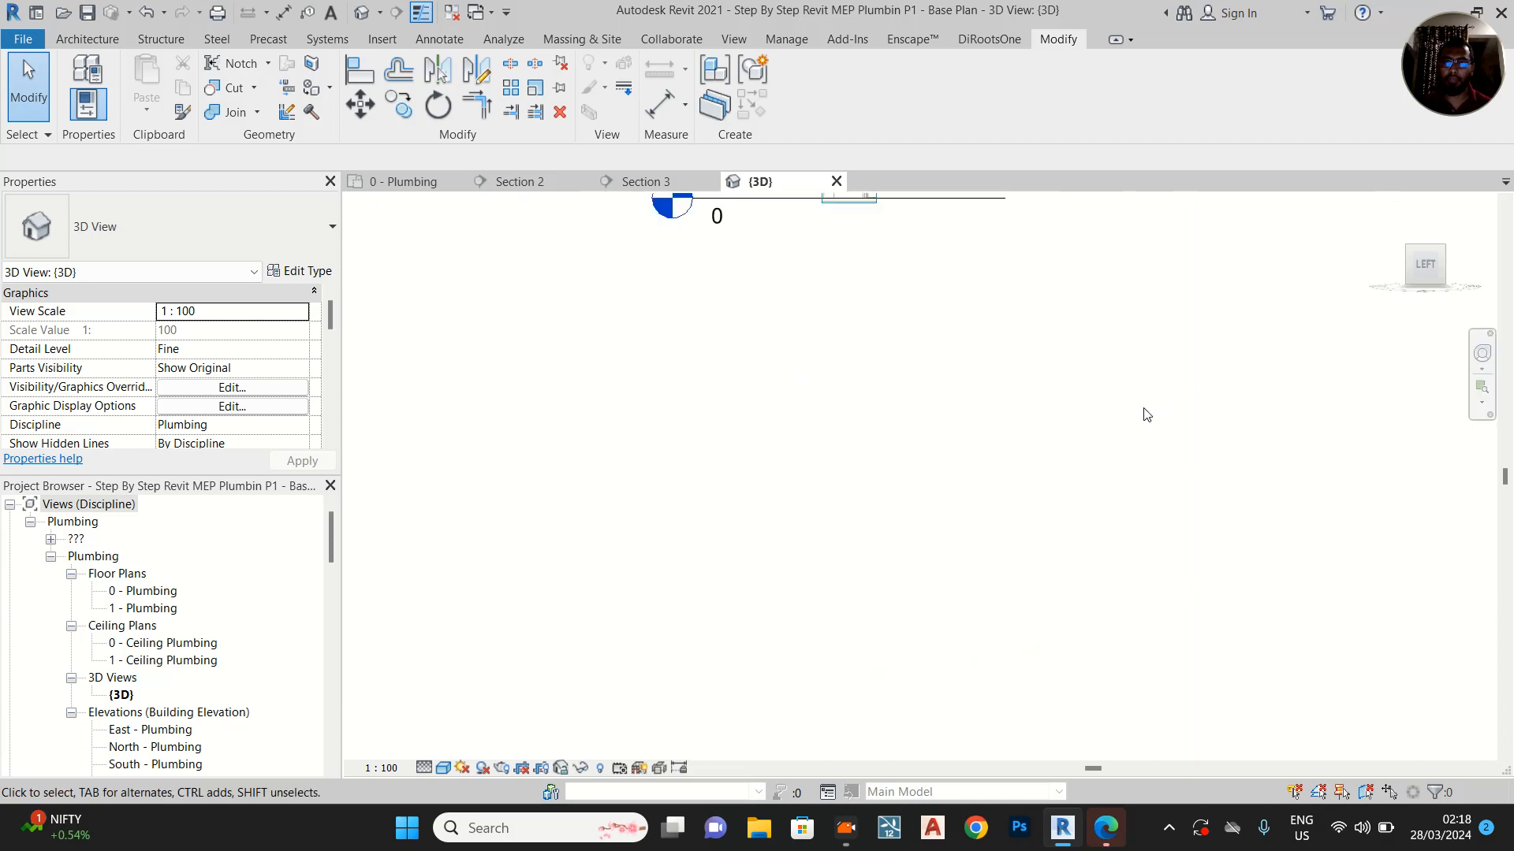
pyautogui.scroll(6, 933, 458)
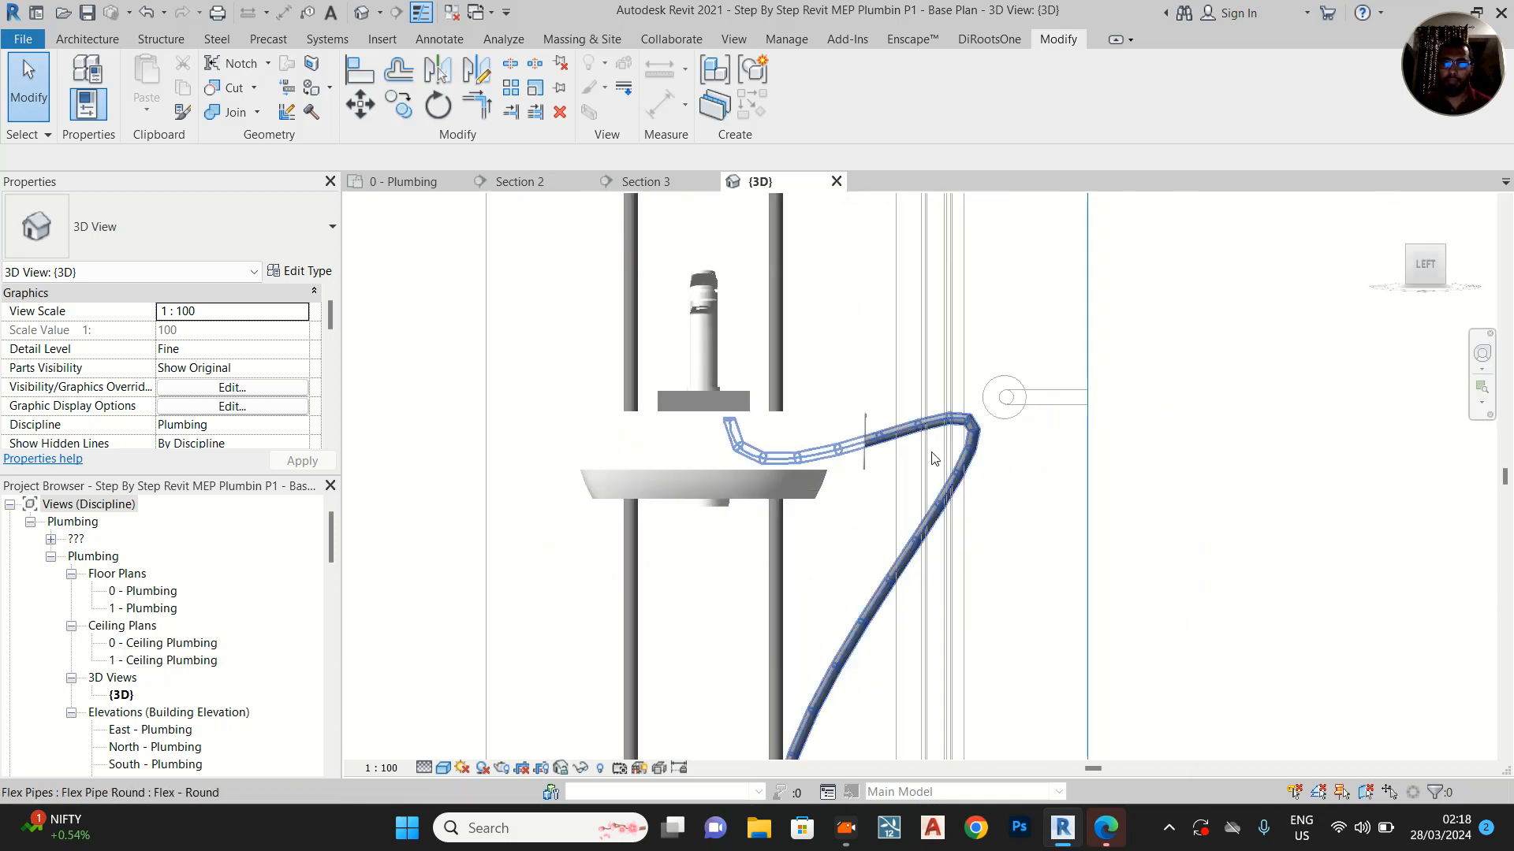
# Set the 3D view to Wireframe and pull the flex pipe's outer bend back beneath the basin, between the mixer and the valve
pyautogui.press('Escape')
pyautogui.click(443, 768)
pyautogui.click(463, 670)
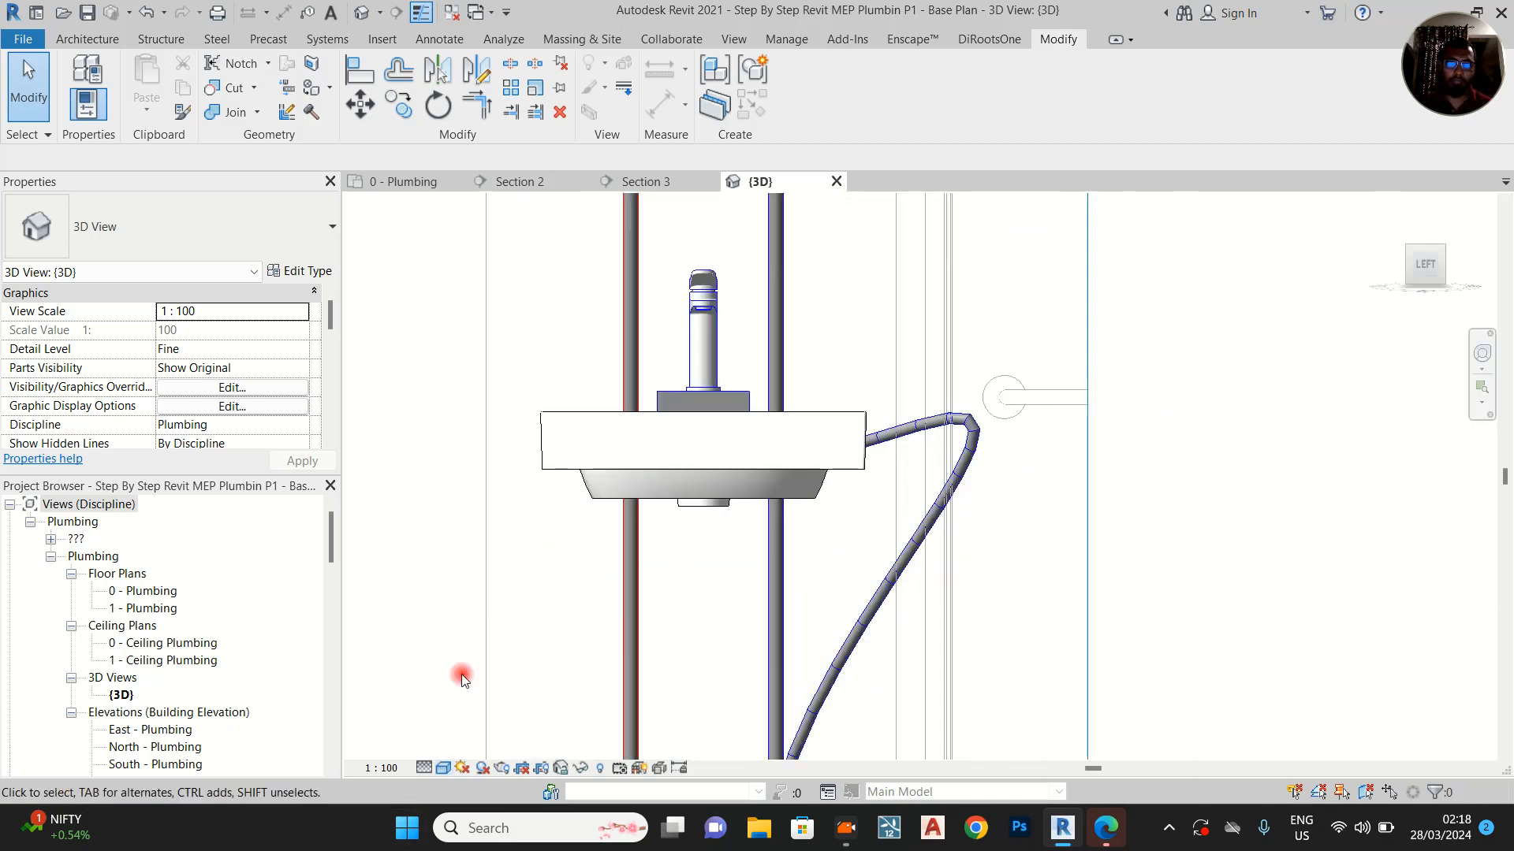
pyautogui.click(910, 441)
pyautogui.moveTo(963, 424); pyautogui.dragTo(780, 606)
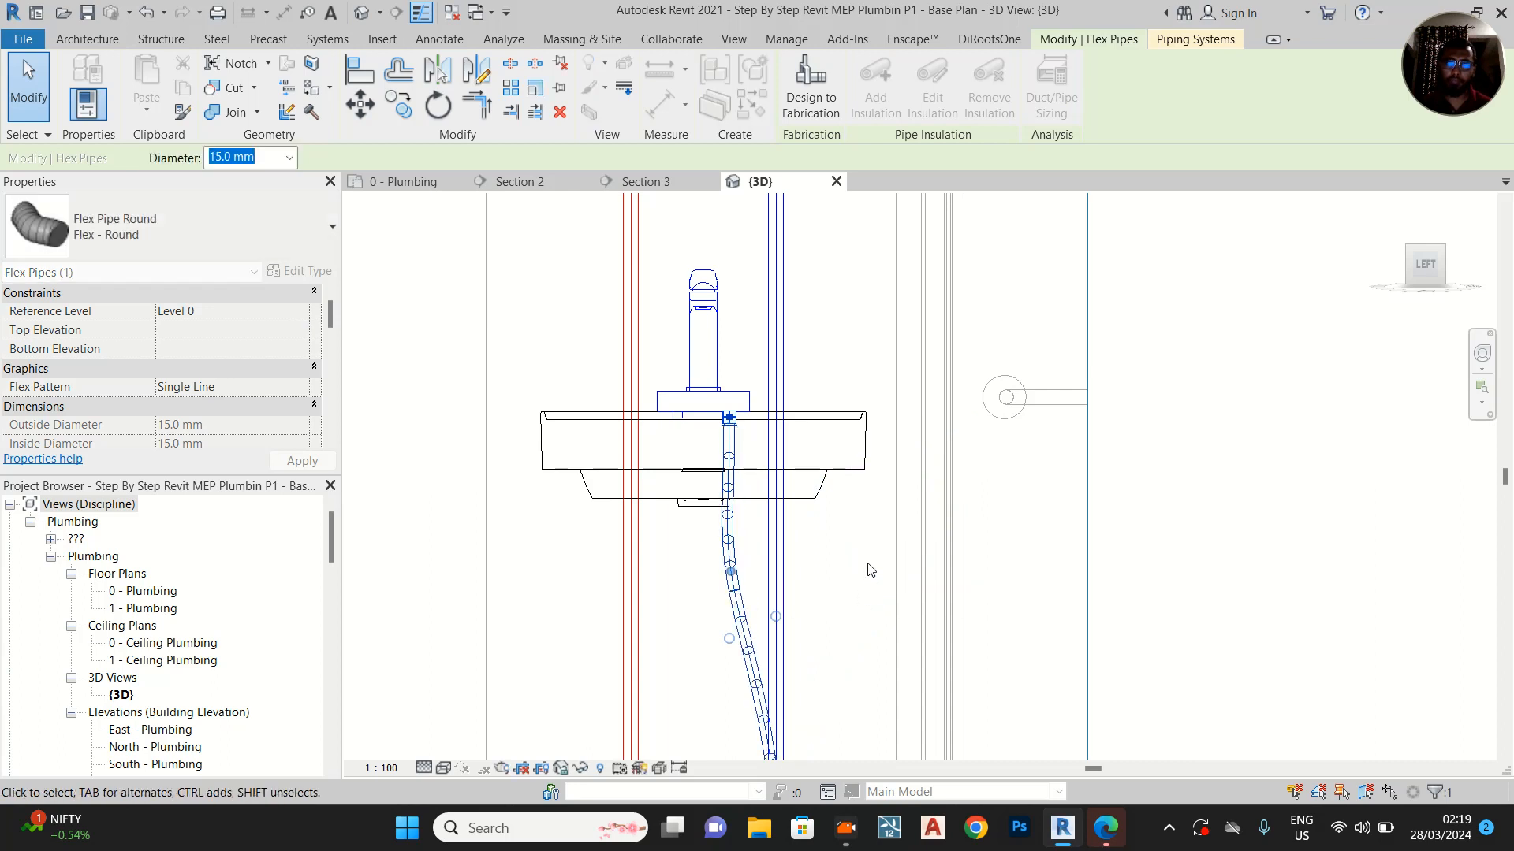
# Insert a vertex in the lower part of the cold-water flex pipe and move it sideways between the two angle valves
pyautogui.moveTo(734, 636); pyautogui.dragTo(817, 473, button='middle')
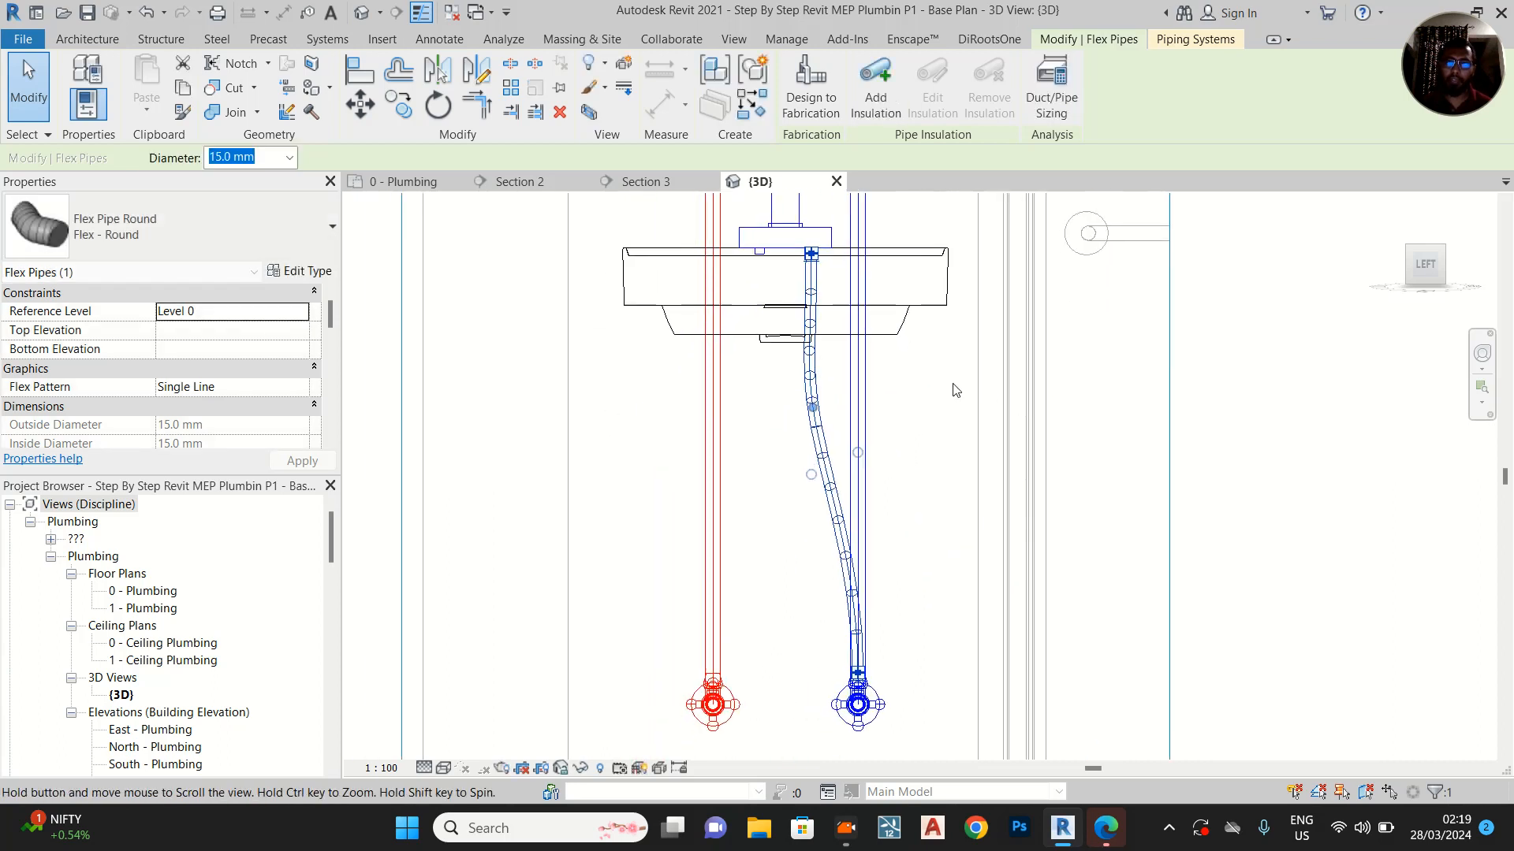
pyautogui.rightClick(826, 455)
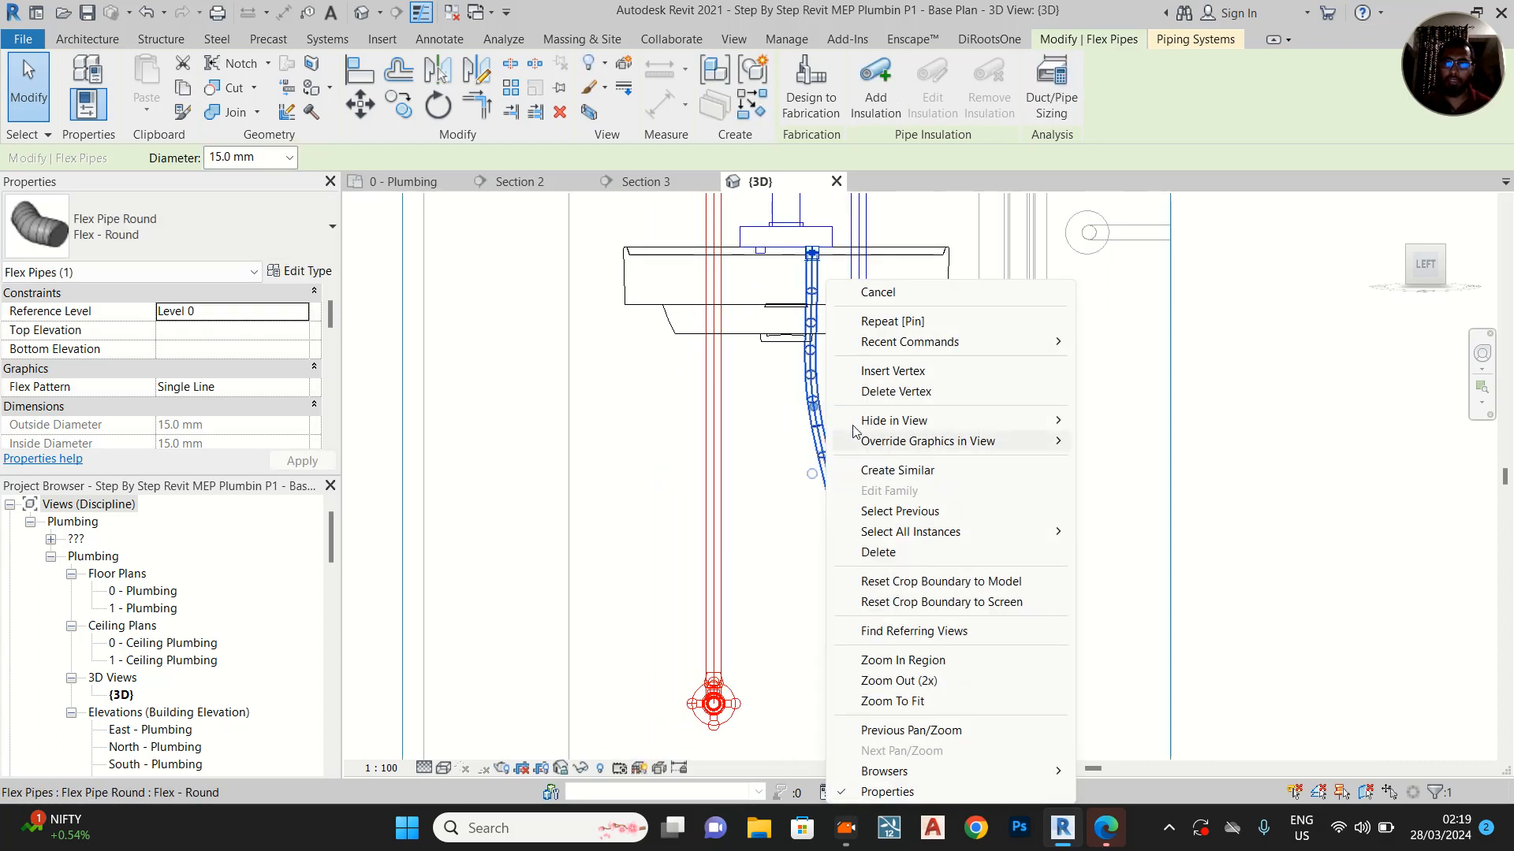
pyautogui.click(887, 391)
pyautogui.moveTo(846, 556); pyautogui.dragTo(803, 570)
pyautogui.click(949, 508)
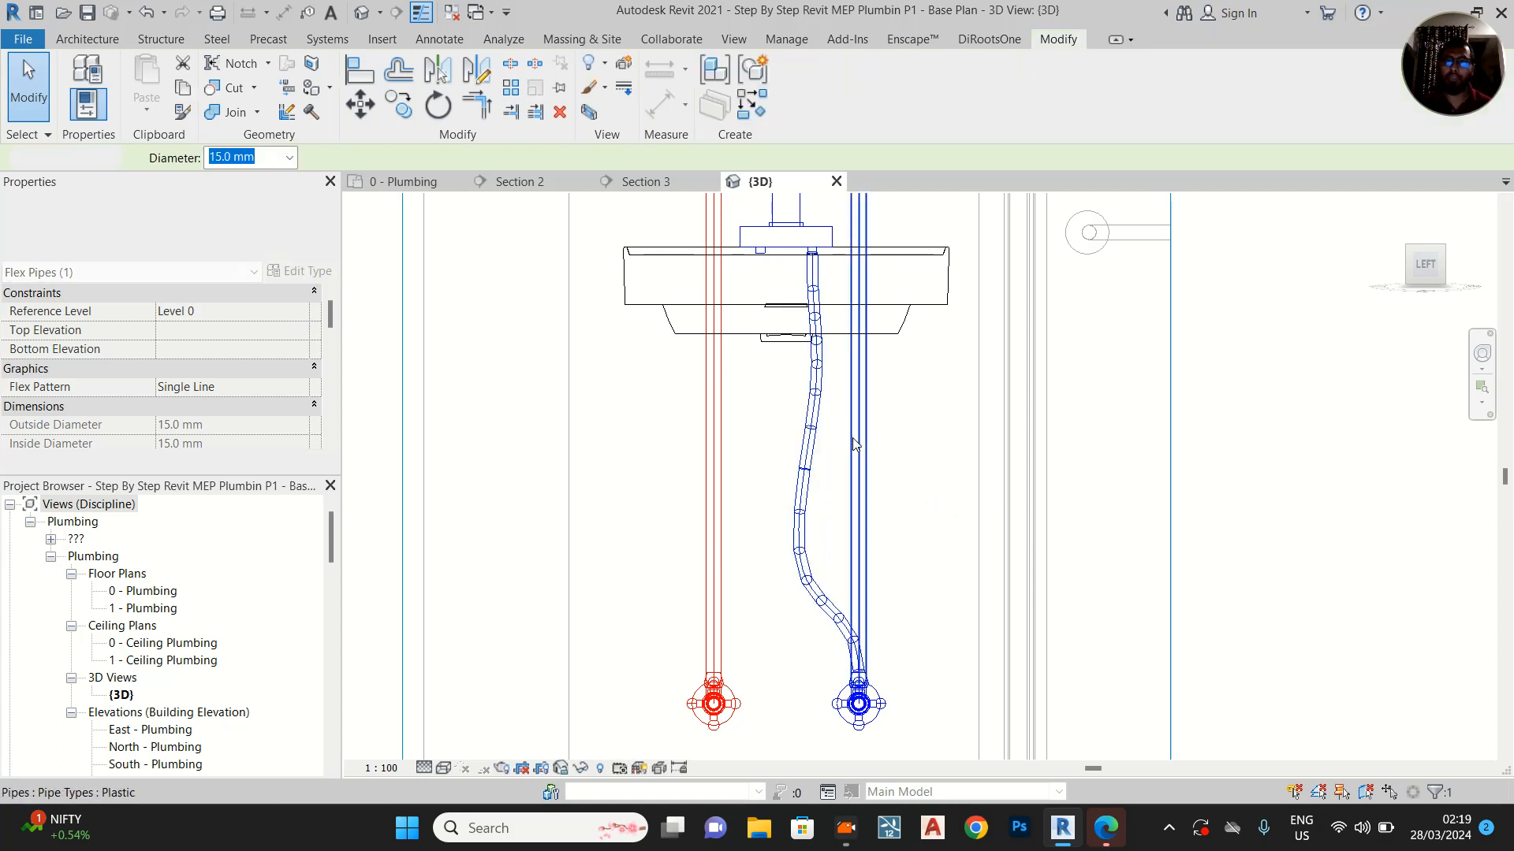
# Adjust both vertices of the cold-water flex pipe so it curves smoothly from the mixer to the cold-water valve
pyautogui.click(815, 405)
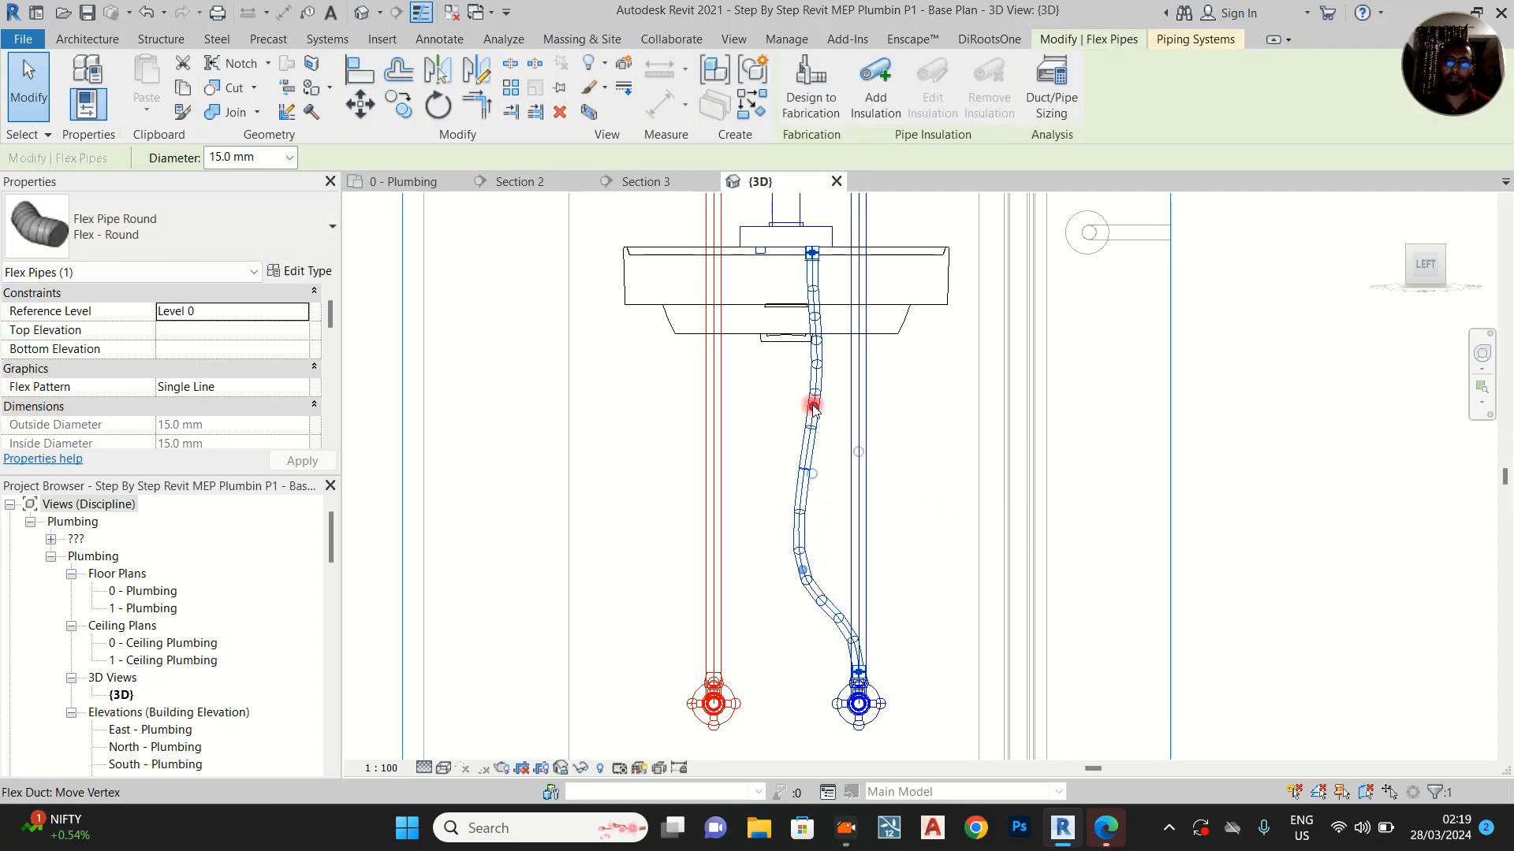
pyautogui.moveTo(800, 405); pyautogui.dragTo(790, 404)
pyautogui.moveTo(811, 567); pyautogui.dragTo(829, 566)
pyautogui.click(767, 399)
pyautogui.moveTo(789, 426); pyautogui.dragTo(808, 456, button='middle')
pyautogui.click(777, 266)
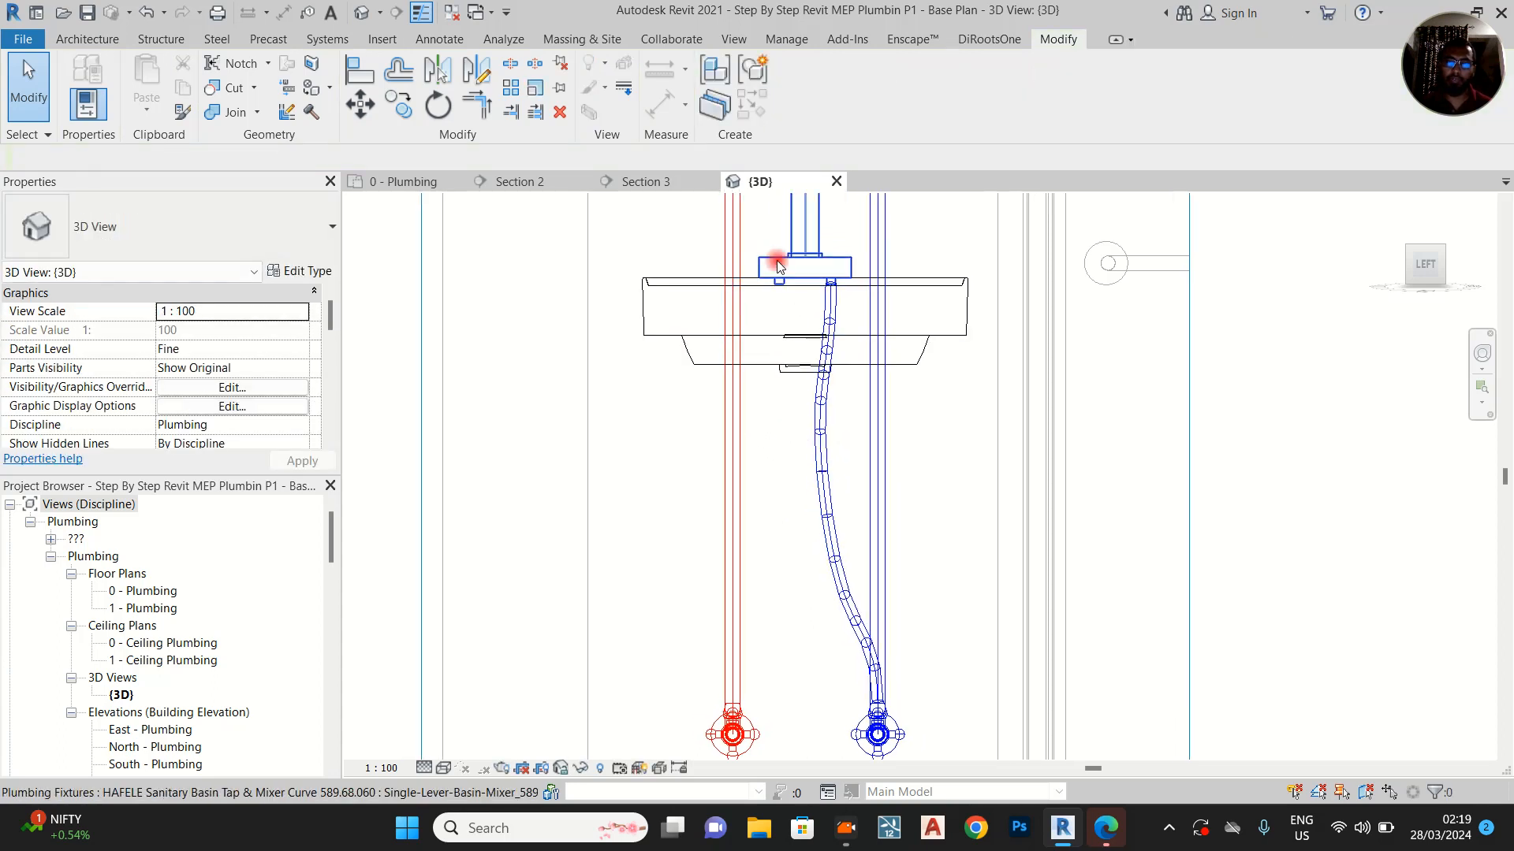
pyautogui.click(783, 294)
pyautogui.rightClick(780, 291)
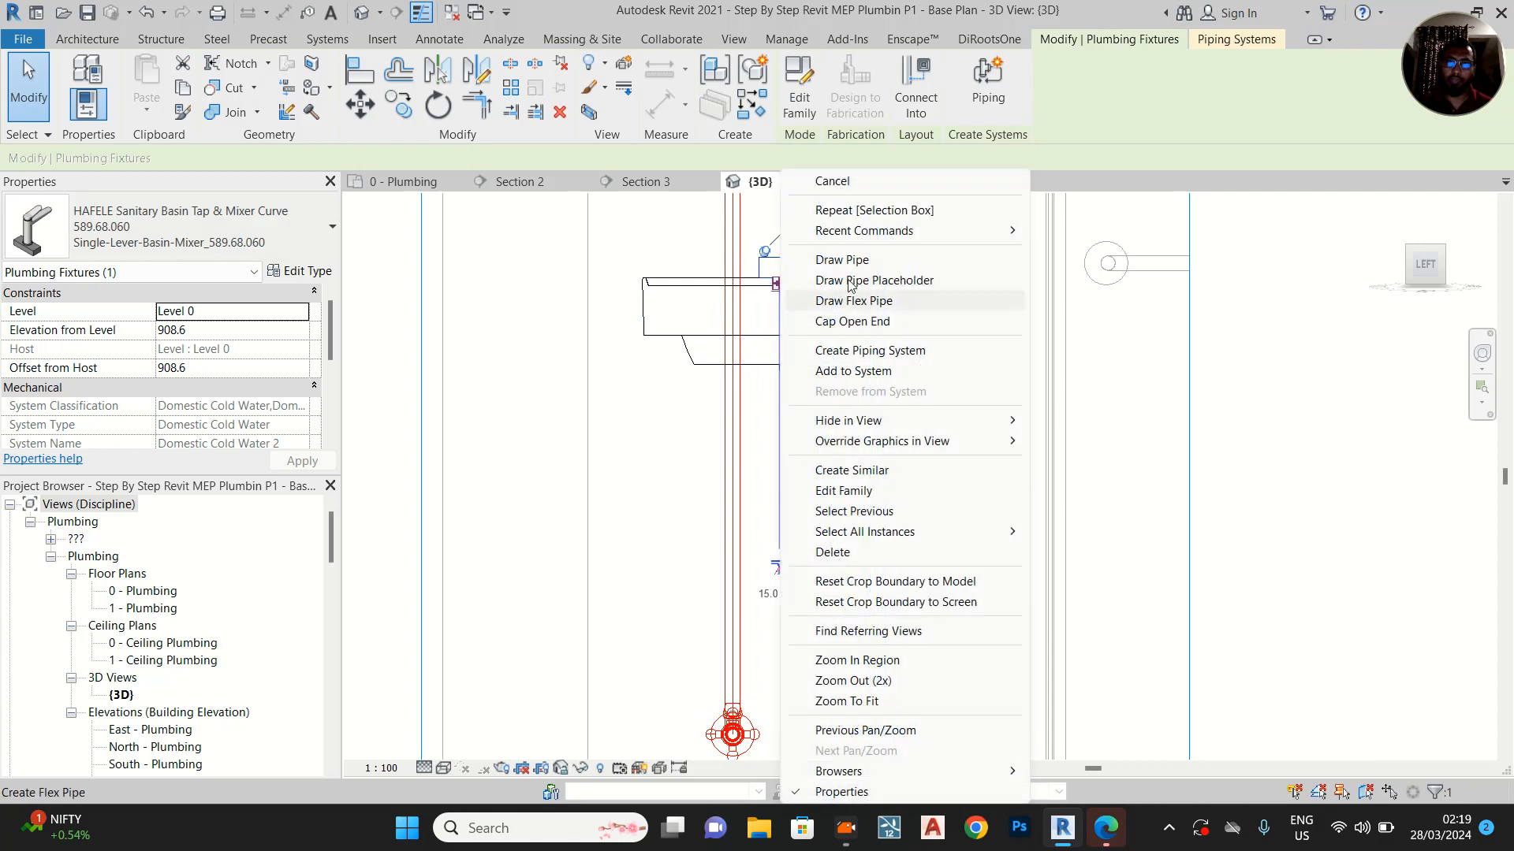
pyautogui.click(865, 300)
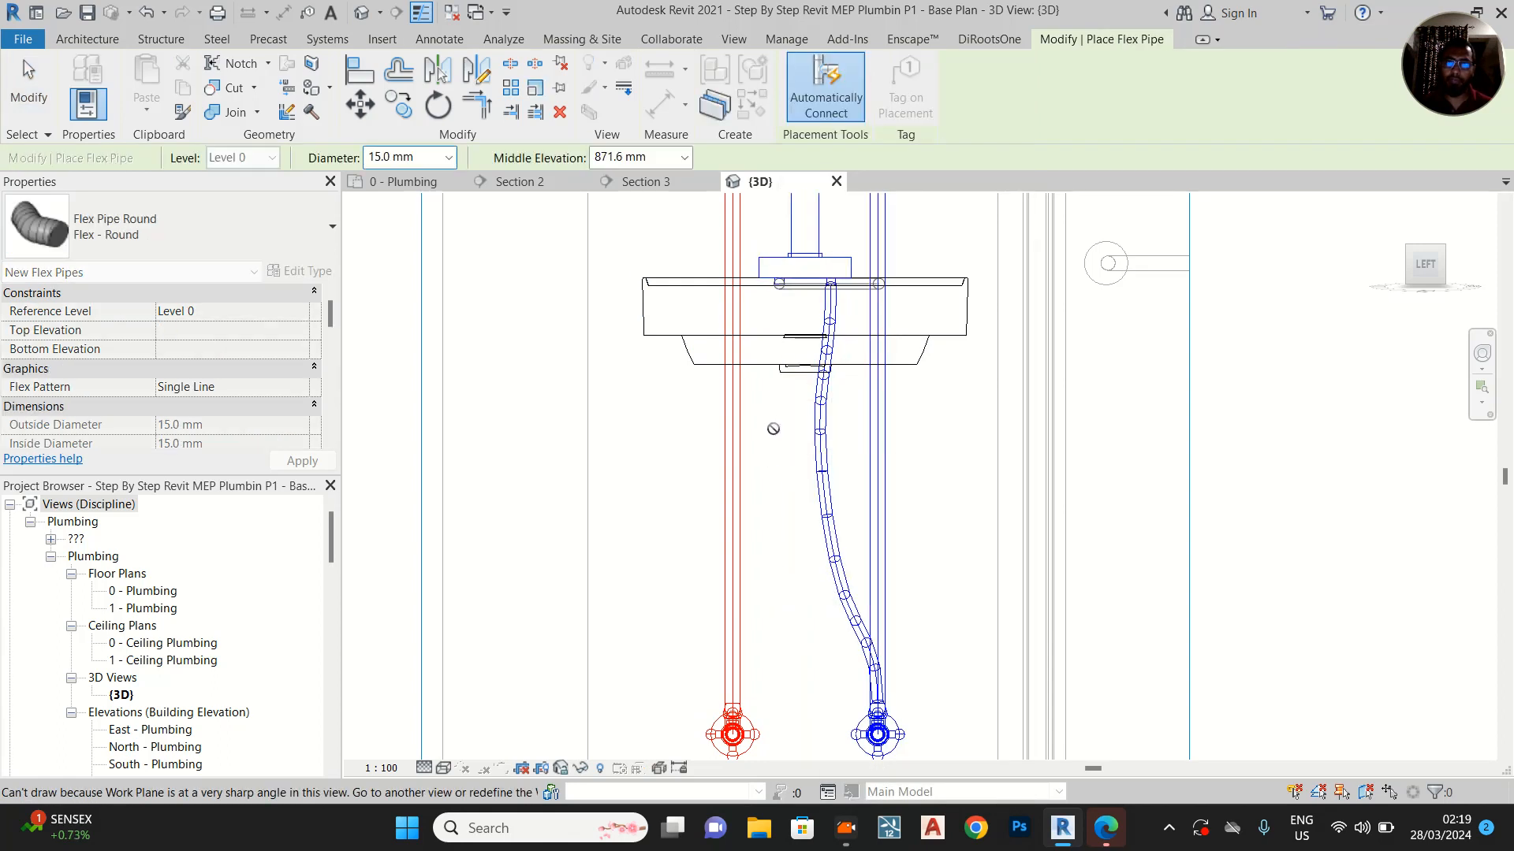
pyautogui.press('Escape')
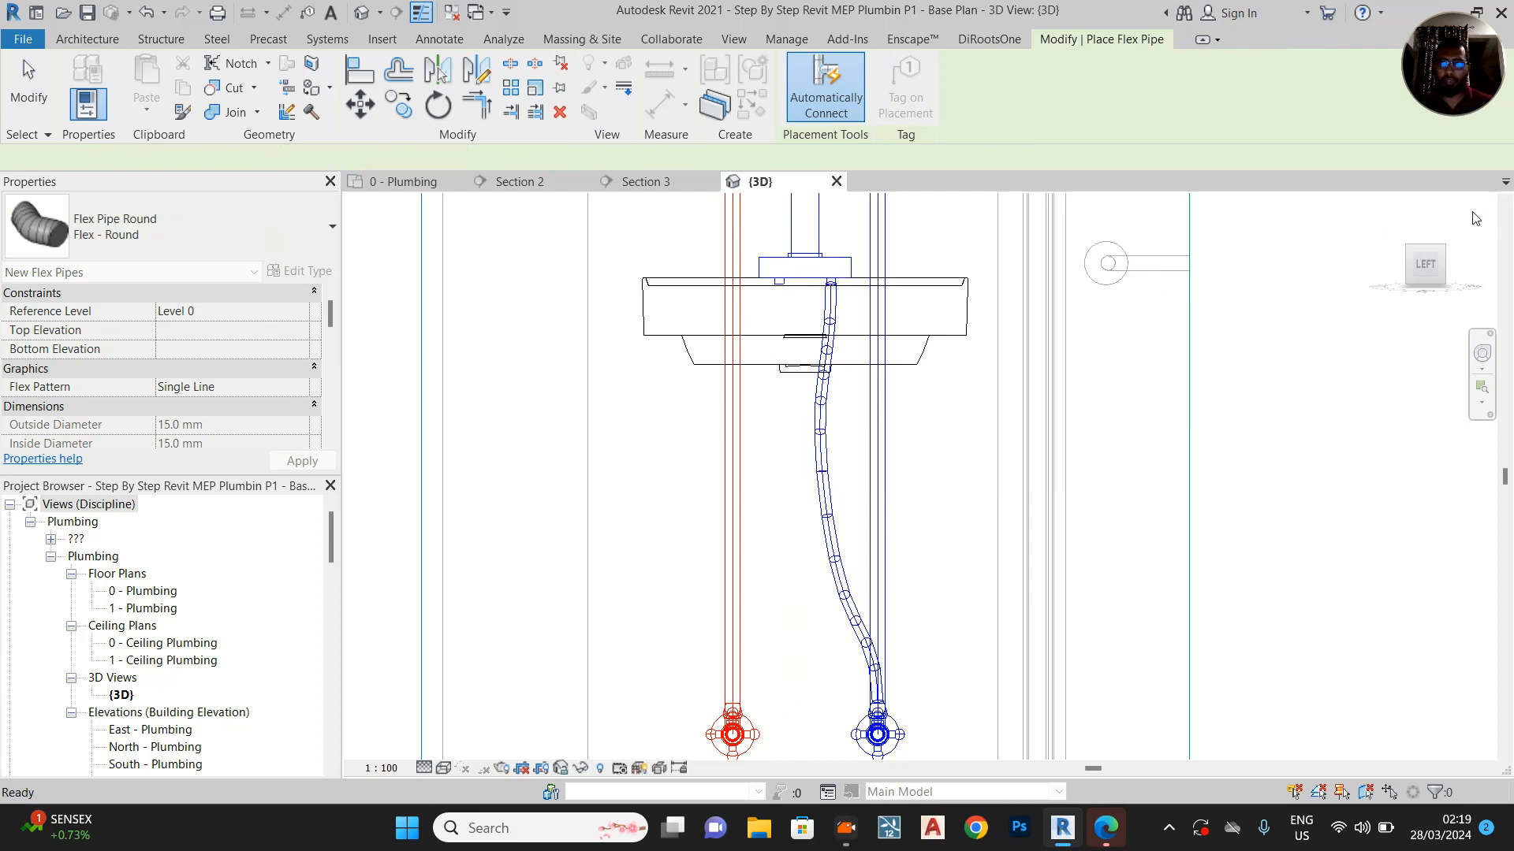
pyautogui.press('Escape')
# Draw a 15 mm flex pipe from the basin mixer's hot-water inlet, through a point beneath the basin, to the hot-water angle valve's outlet
pyautogui.keyDown('shift'); pyautogui.moveTo(991, 342); pyautogui.dragTo(838, 341, button='middle'); pyautogui.keyUp('shift')
pyautogui.scroll(2, 837, 340)
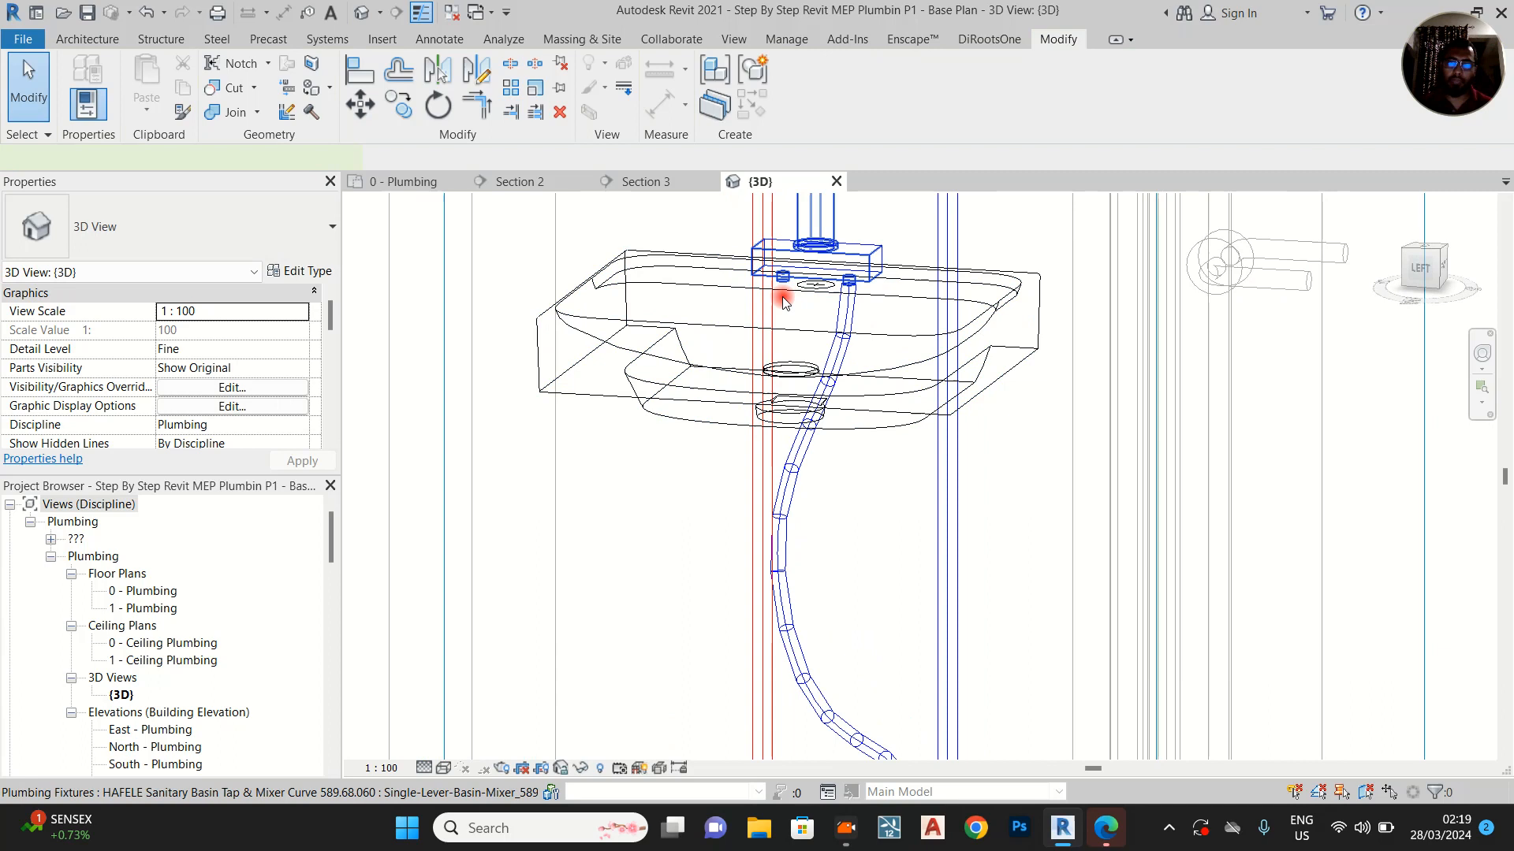
pyautogui.click(782, 297)
pyautogui.rightClick(786, 293)
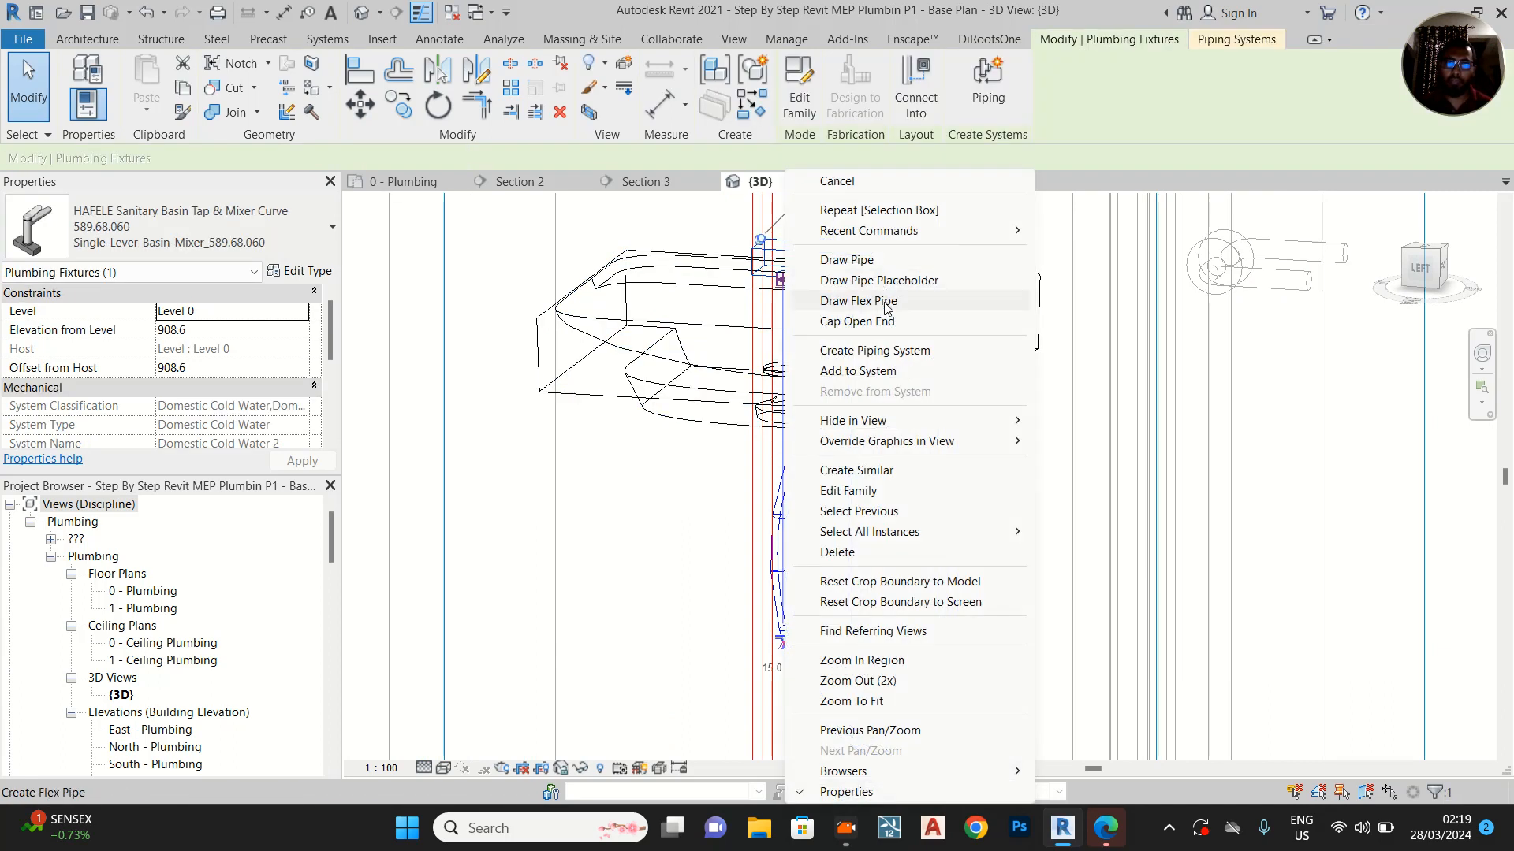
pyautogui.click(860, 301)
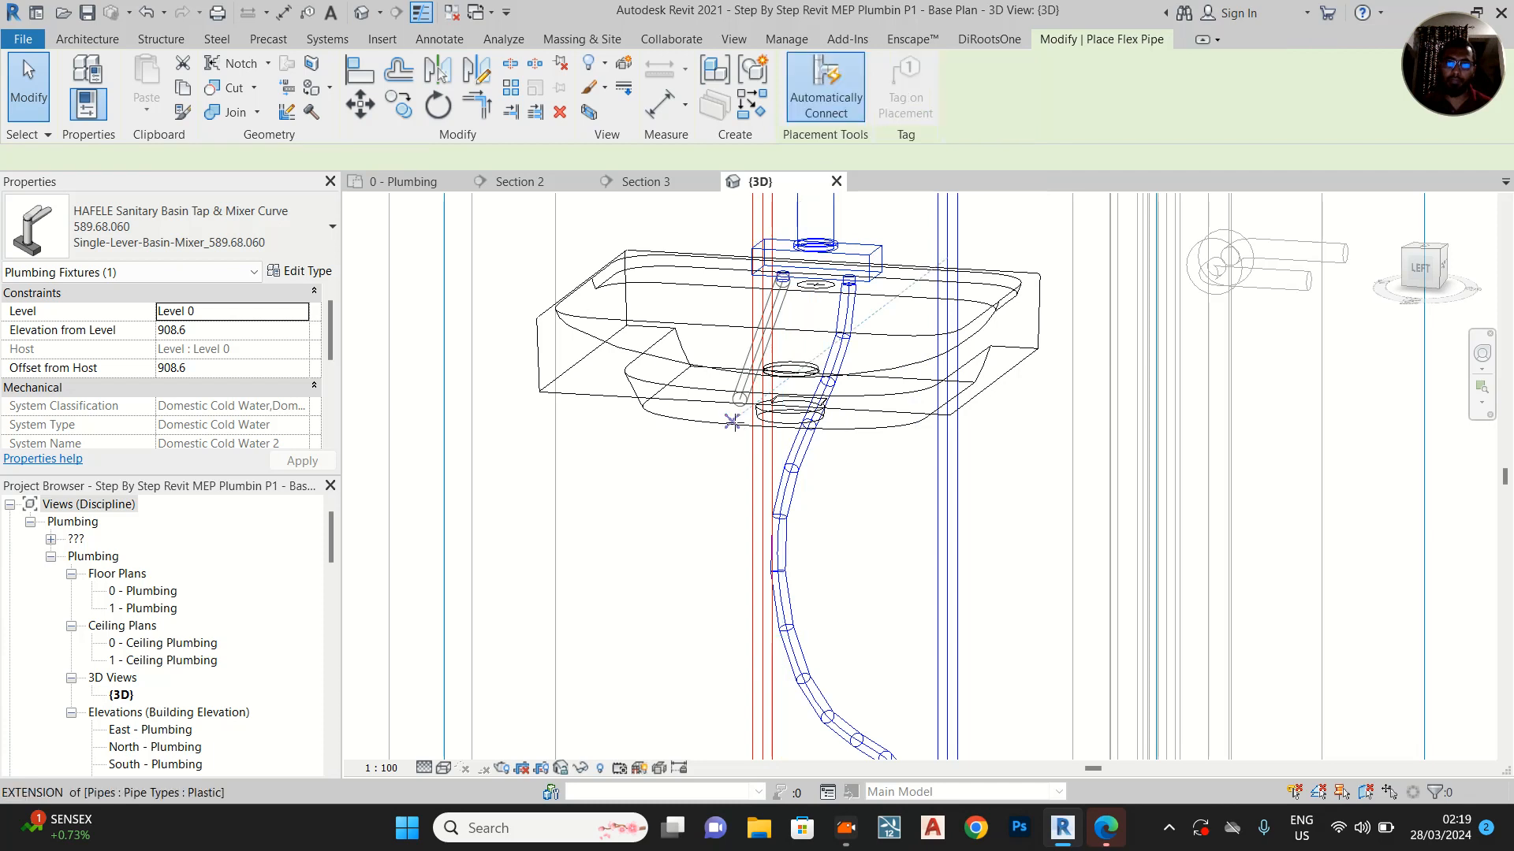
pyautogui.click(731, 446)
pyautogui.moveTo(747, 505); pyautogui.dragTo(793, 242, button='middle')
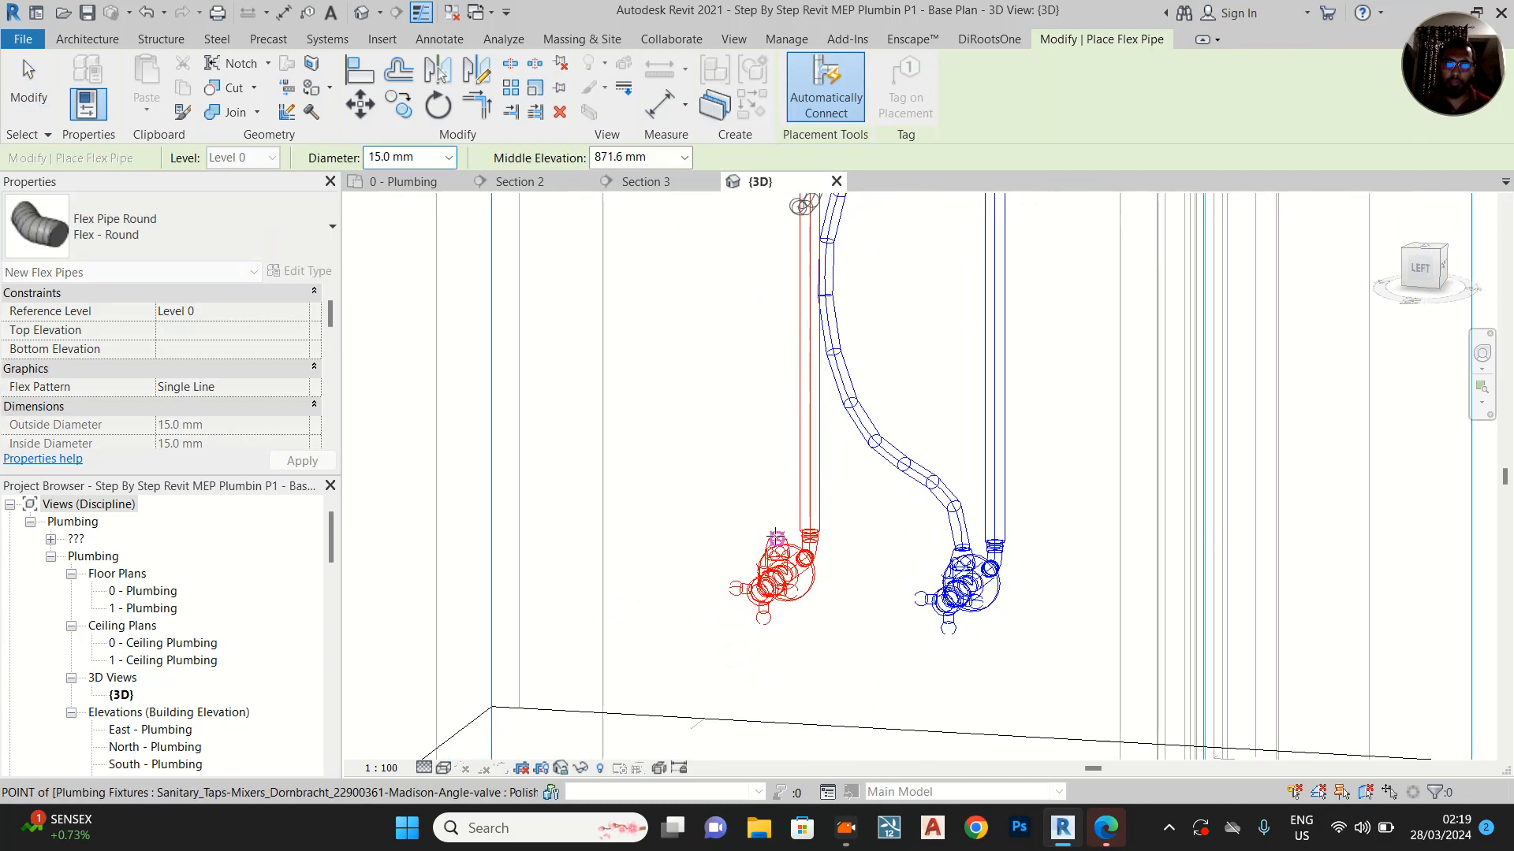
pyautogui.moveTo(781, 506); pyautogui.dragTo(815, 566, button='middle')
pyautogui.scroll(-2, 814, 565)
pyautogui.scroll(-1, 793, 553)
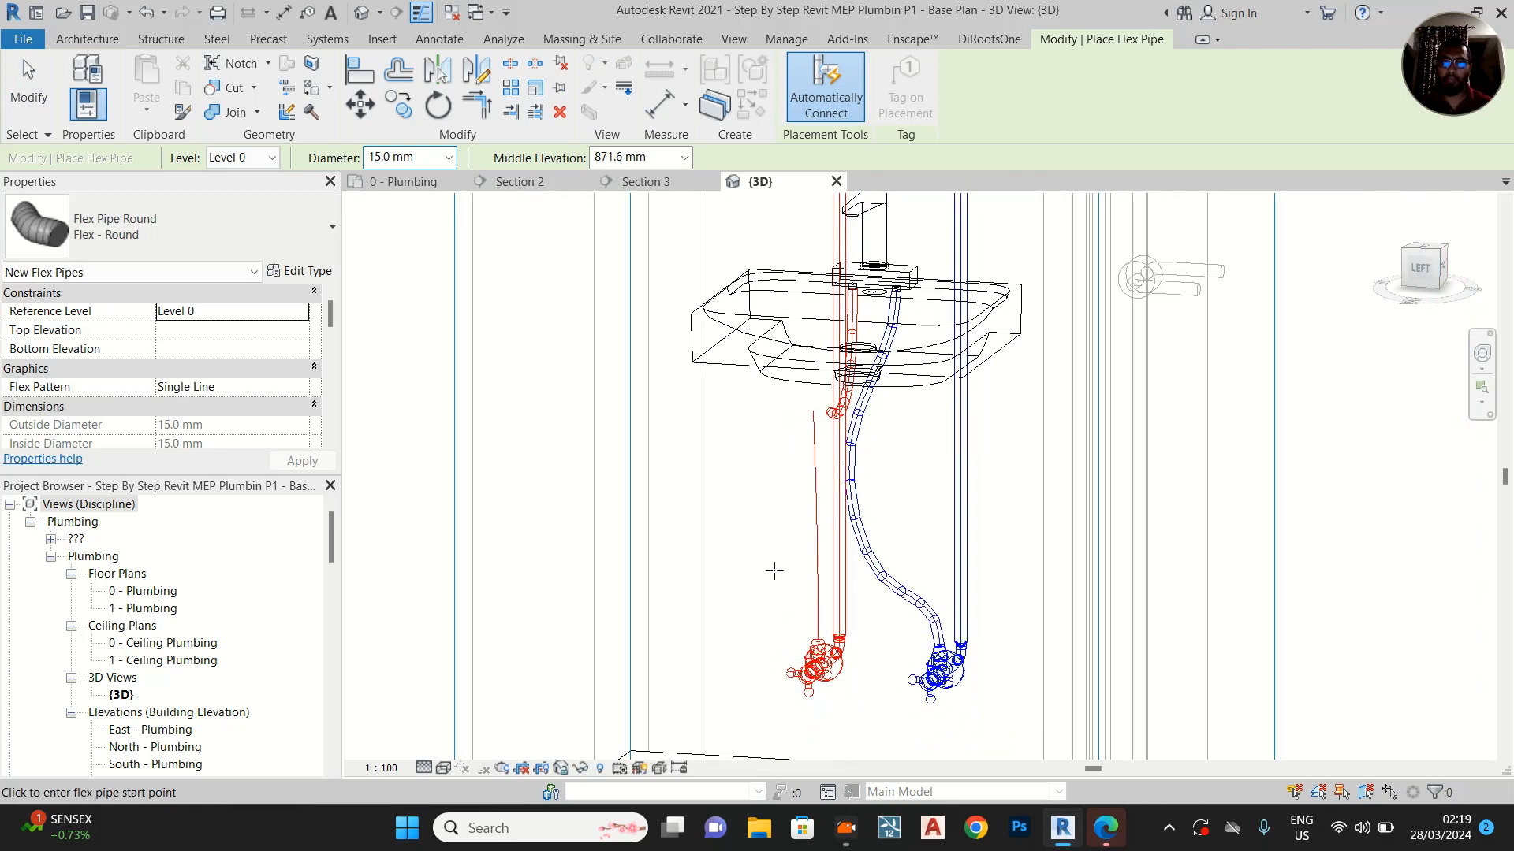
pyautogui.press('Escape')
pyautogui.press('Escape')
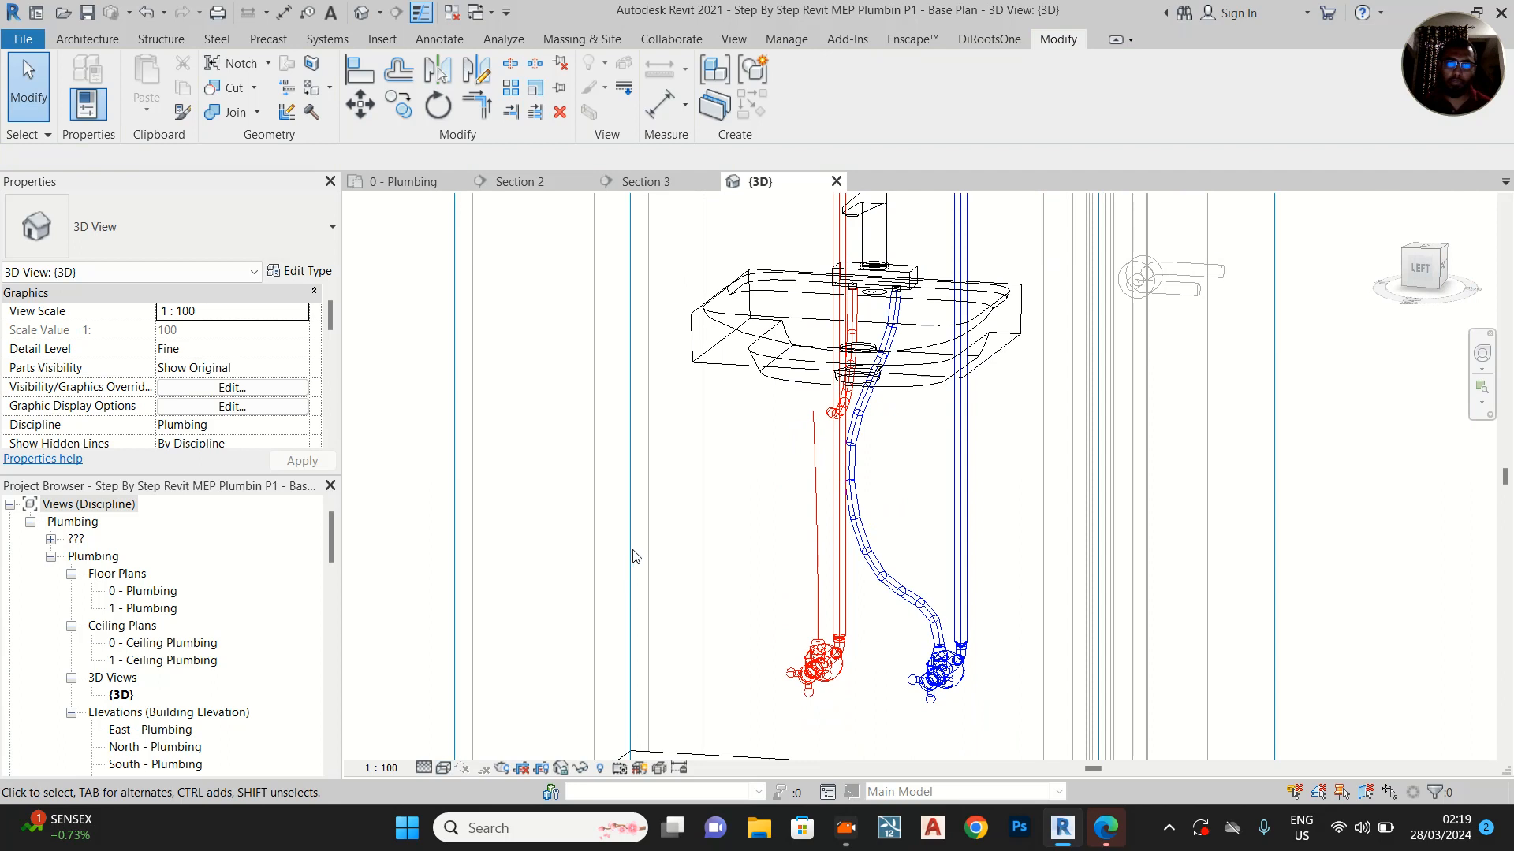
# Orient the 3D view to the Left side and pull the hot-water flex pipe's vertex down below the basin, under the mixer's inlet
pyautogui.keyDown('ctrl'); pyautogui.moveTo(723, 546); pyautogui.dragTo(868, 513, button='middle'); pyautogui.keyUp('ctrl')
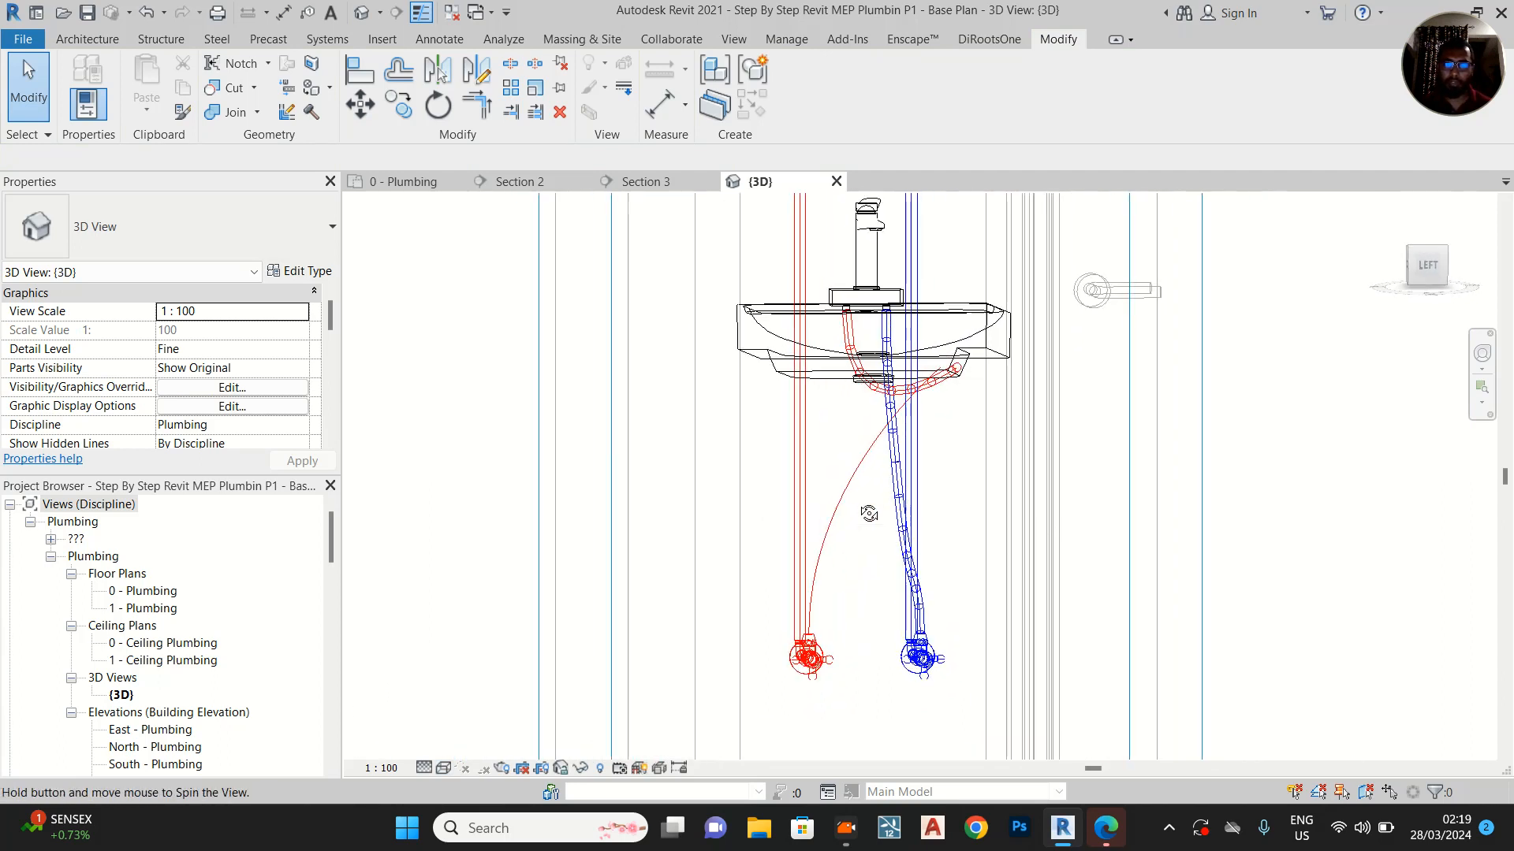
pyautogui.scroll(2, 900, 376)
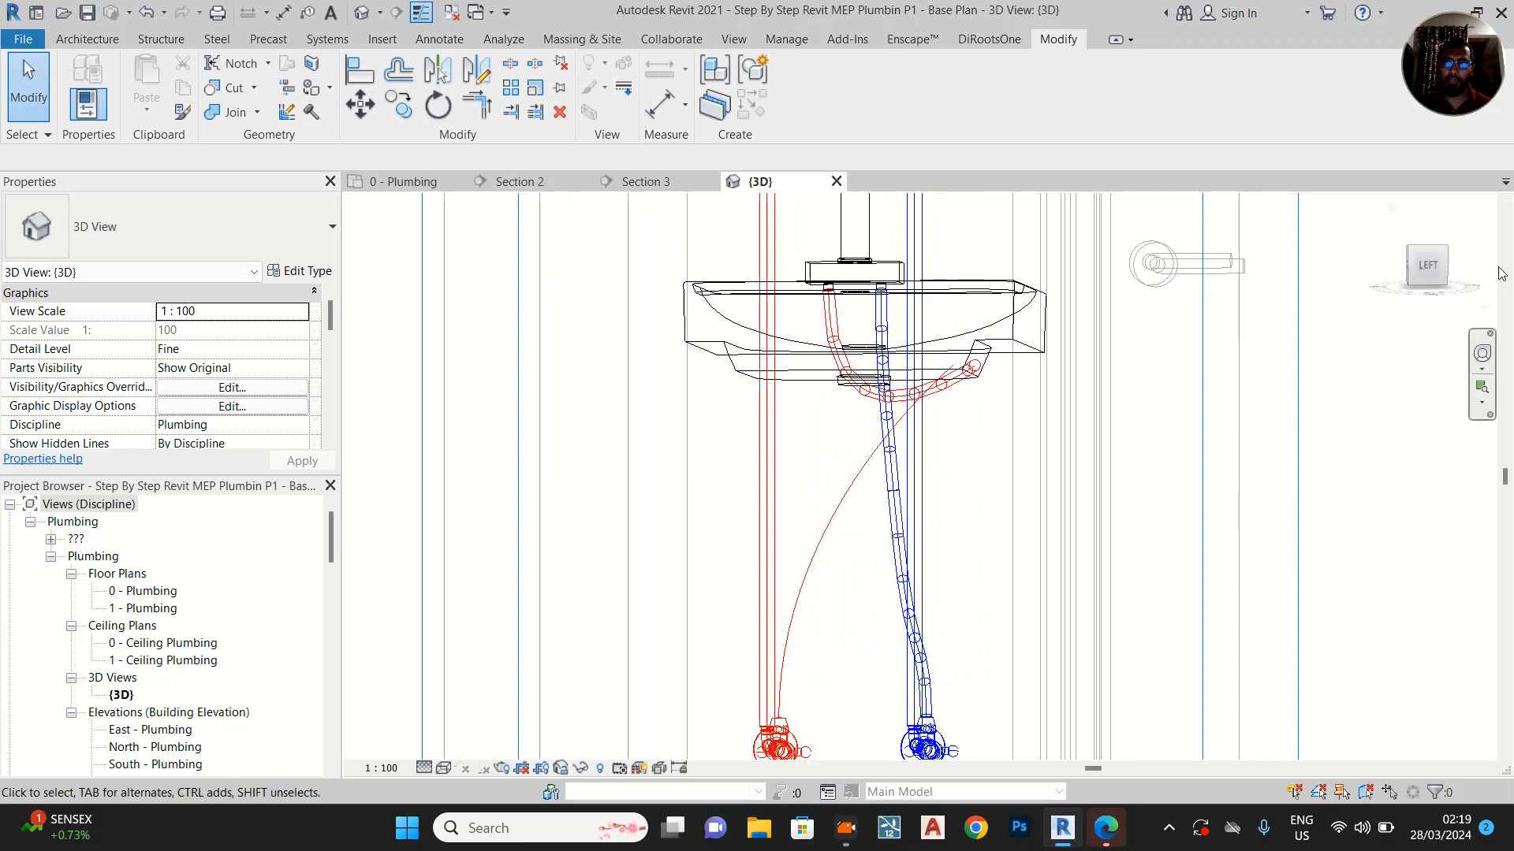
pyautogui.click(1438, 268)
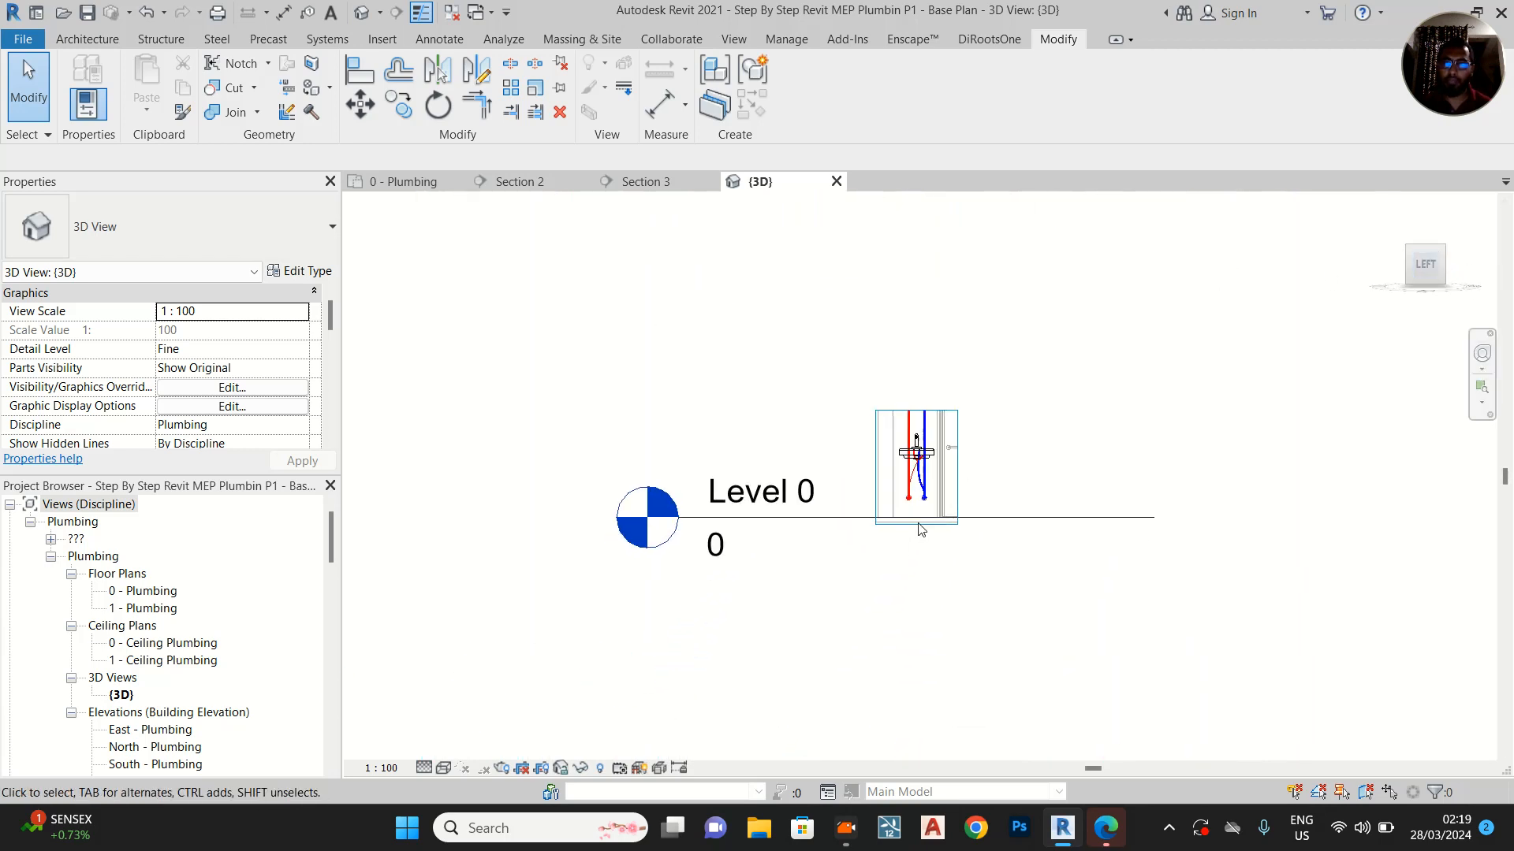
pyautogui.scroll(8, 970, 394)
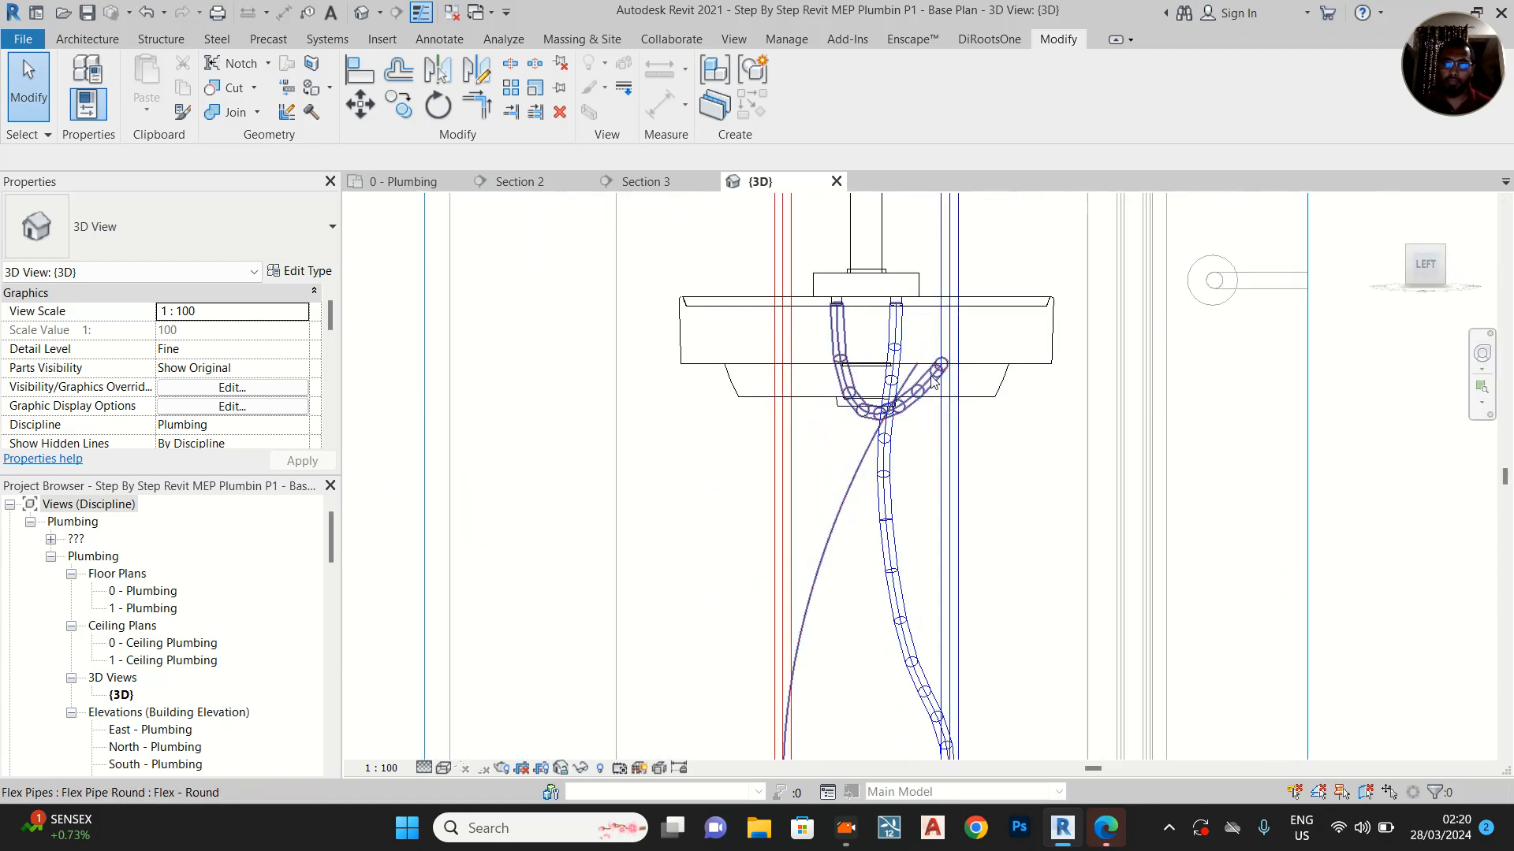
pyautogui.click(942, 368)
pyautogui.moveTo(976, 305); pyautogui.dragTo(963, 311)
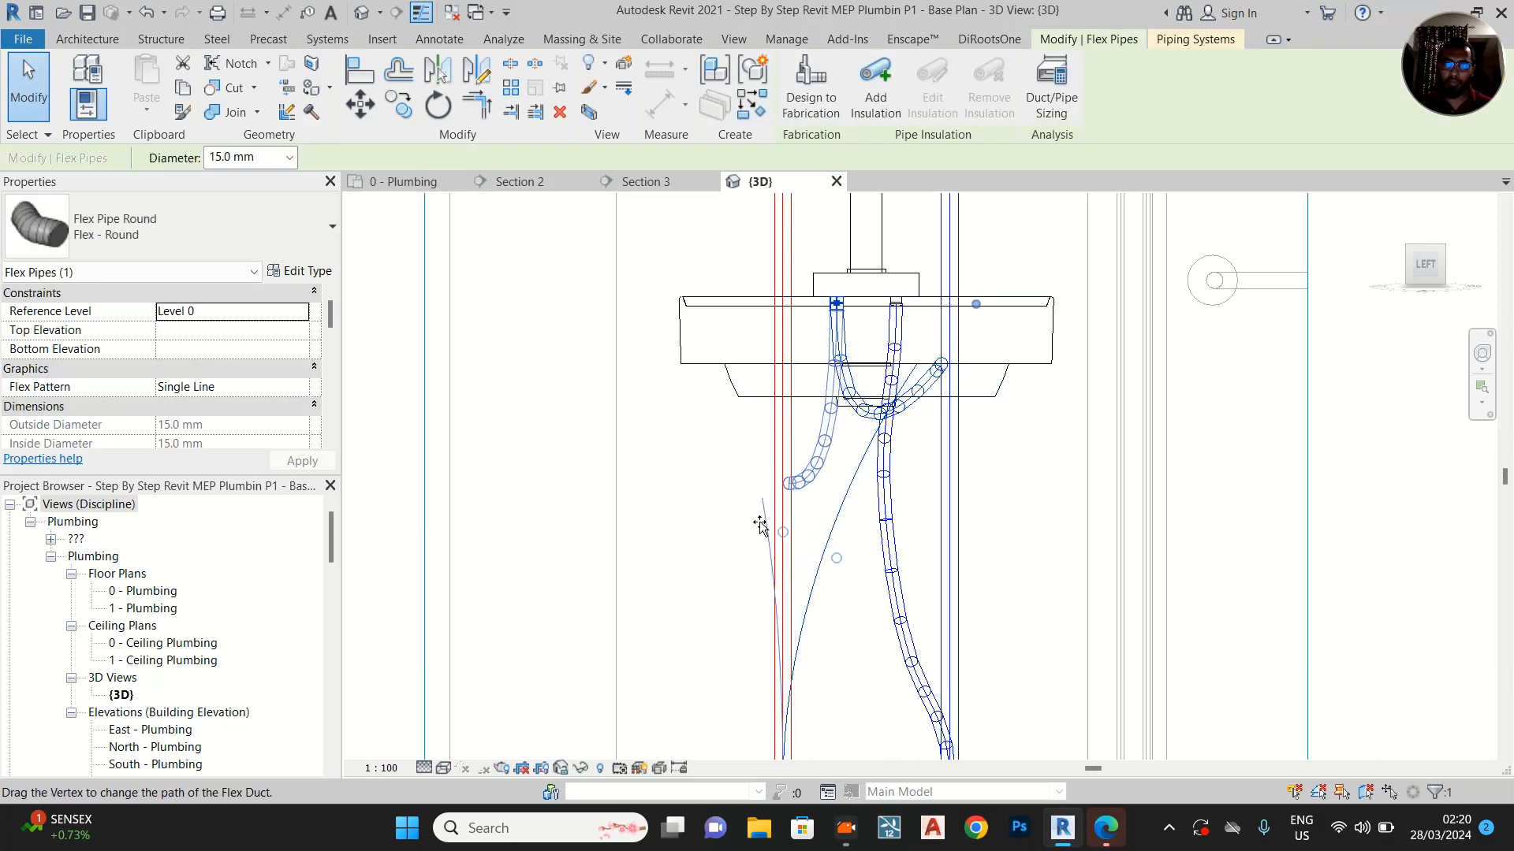
pyautogui.moveTo(836, 603)
pyautogui.mouseDown()
pyautogui.moveTo(842, 618)
pyautogui.moveTo(836, 606)
pyautogui.mouseUp()
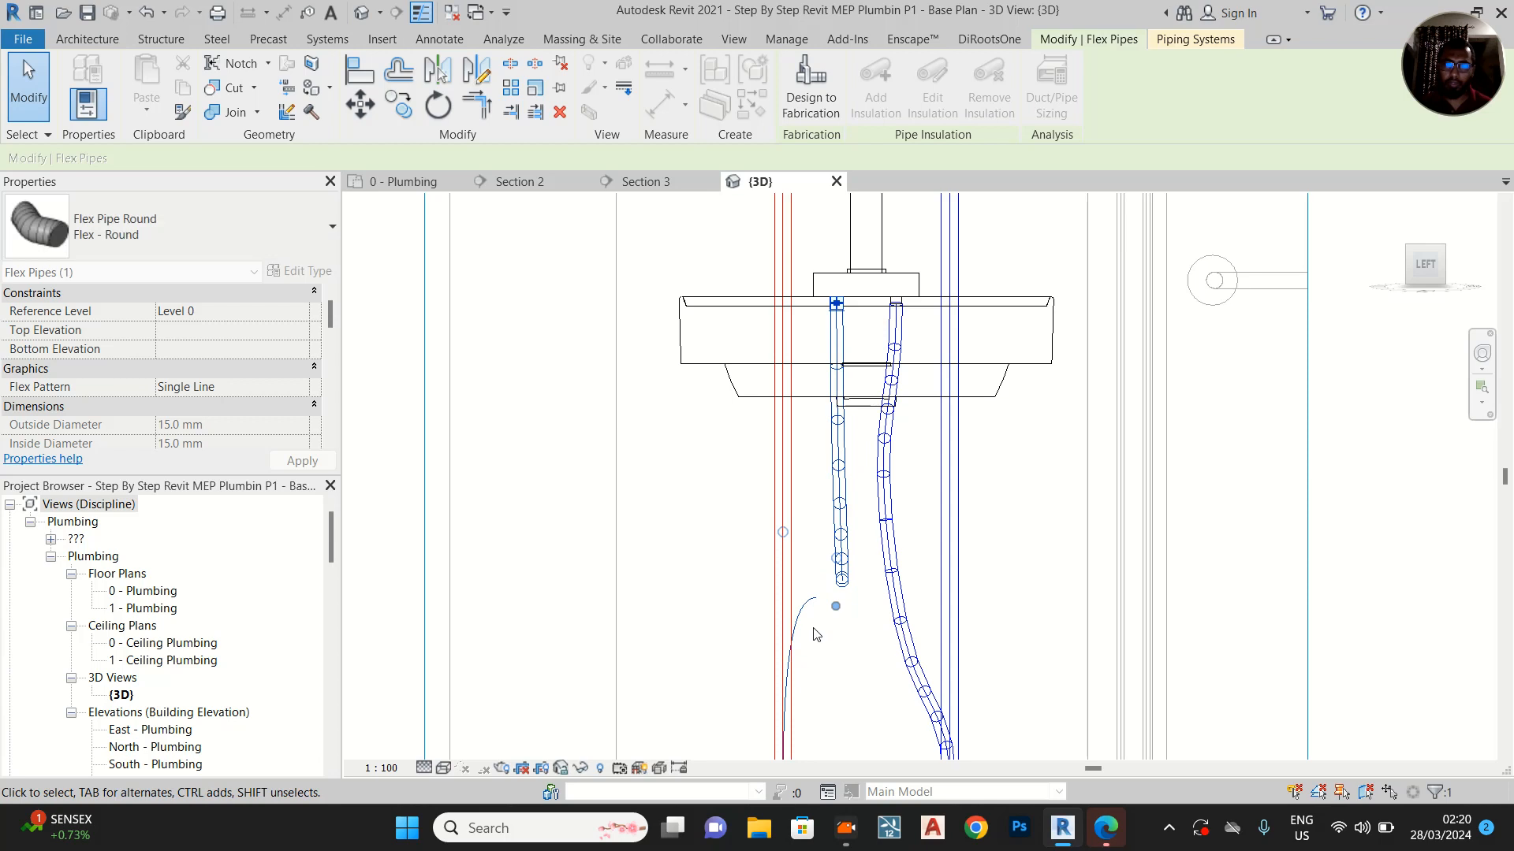
# Reposition the hot-water flex pipe's vertex so the pipe runs in a continuous curve between the mixer's inlet and the hot-water valve
pyautogui.keyDown('shift'); pyautogui.moveTo(820, 589); pyautogui.dragTo(1013, 604, button='middle'); pyautogui.keyUp('shift')
pyautogui.moveTo(1014, 604); pyautogui.dragTo(597, 534)
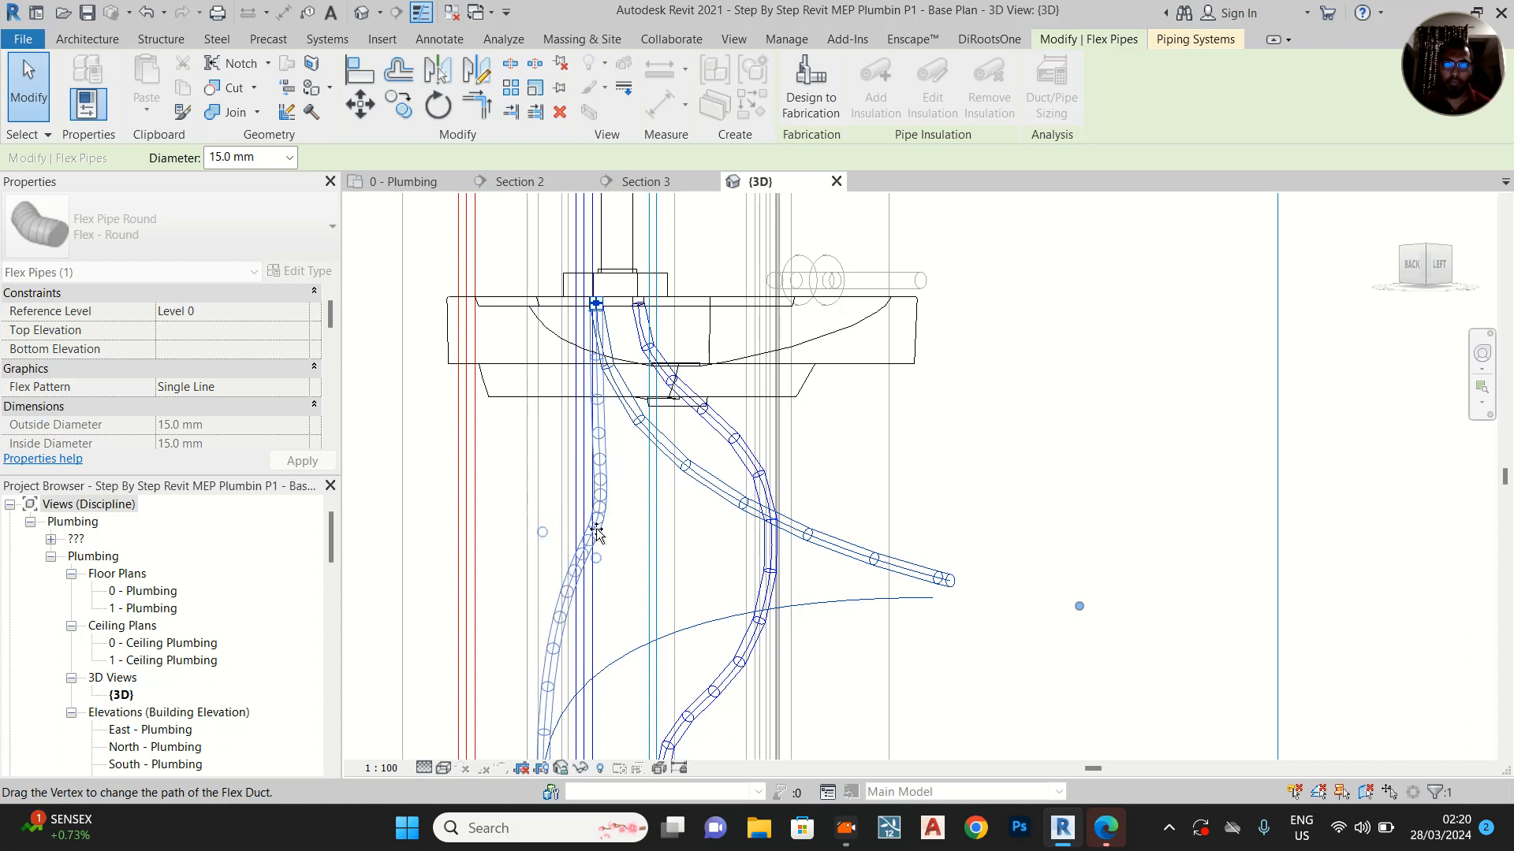
pyautogui.keyDown('shift'); pyautogui.moveTo(865, 545); pyautogui.dragTo(787, 547, button='middle'); pyautogui.keyUp('shift')
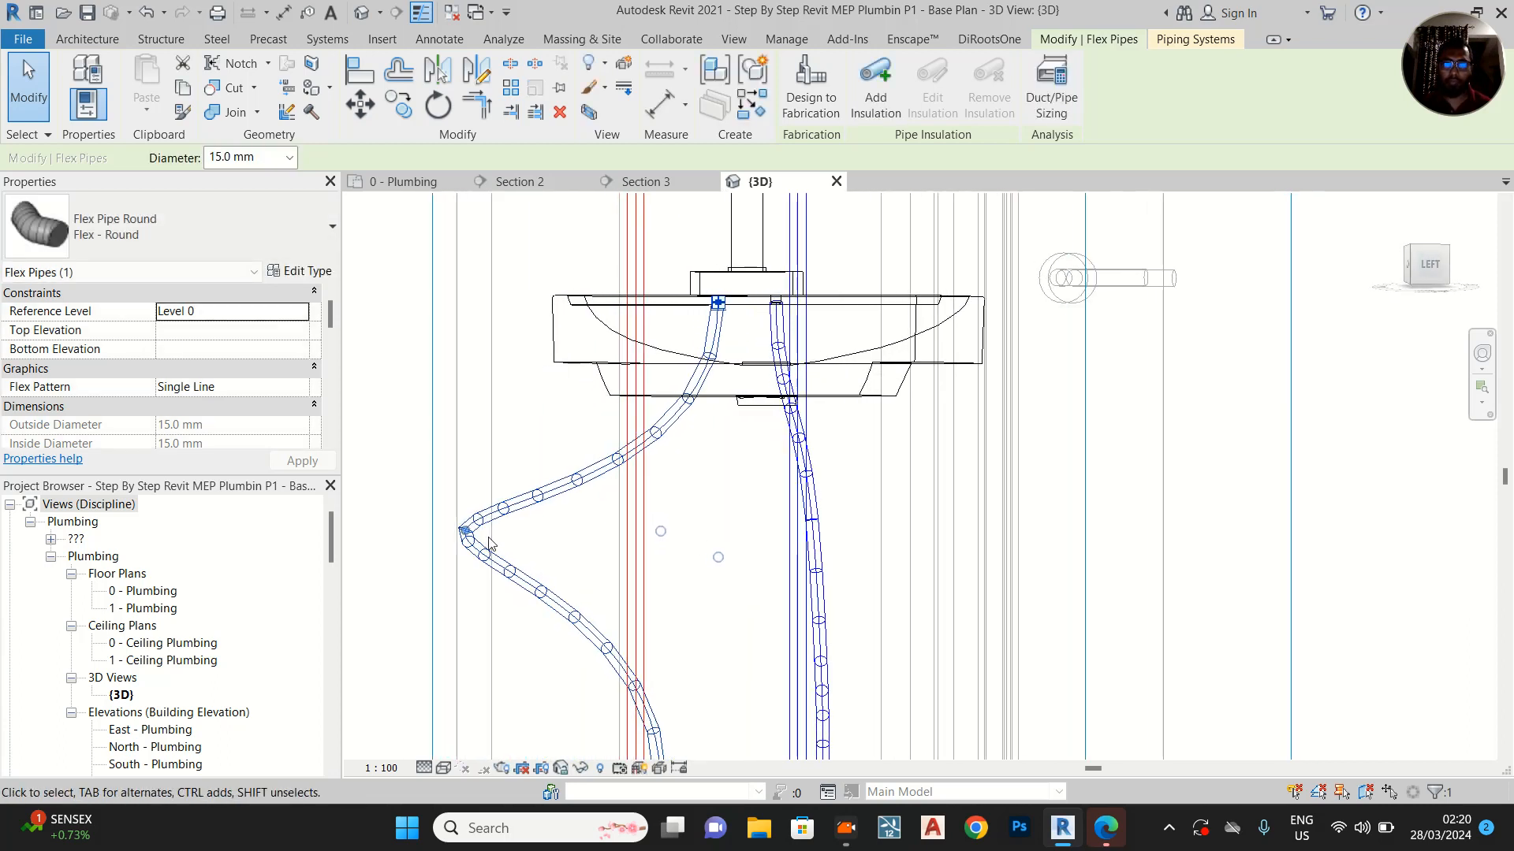
pyautogui.moveTo(501, 540); pyautogui.dragTo(699, 532)
pyautogui.moveTo(817, 444); pyautogui.dragTo(817, 257, button='middle')
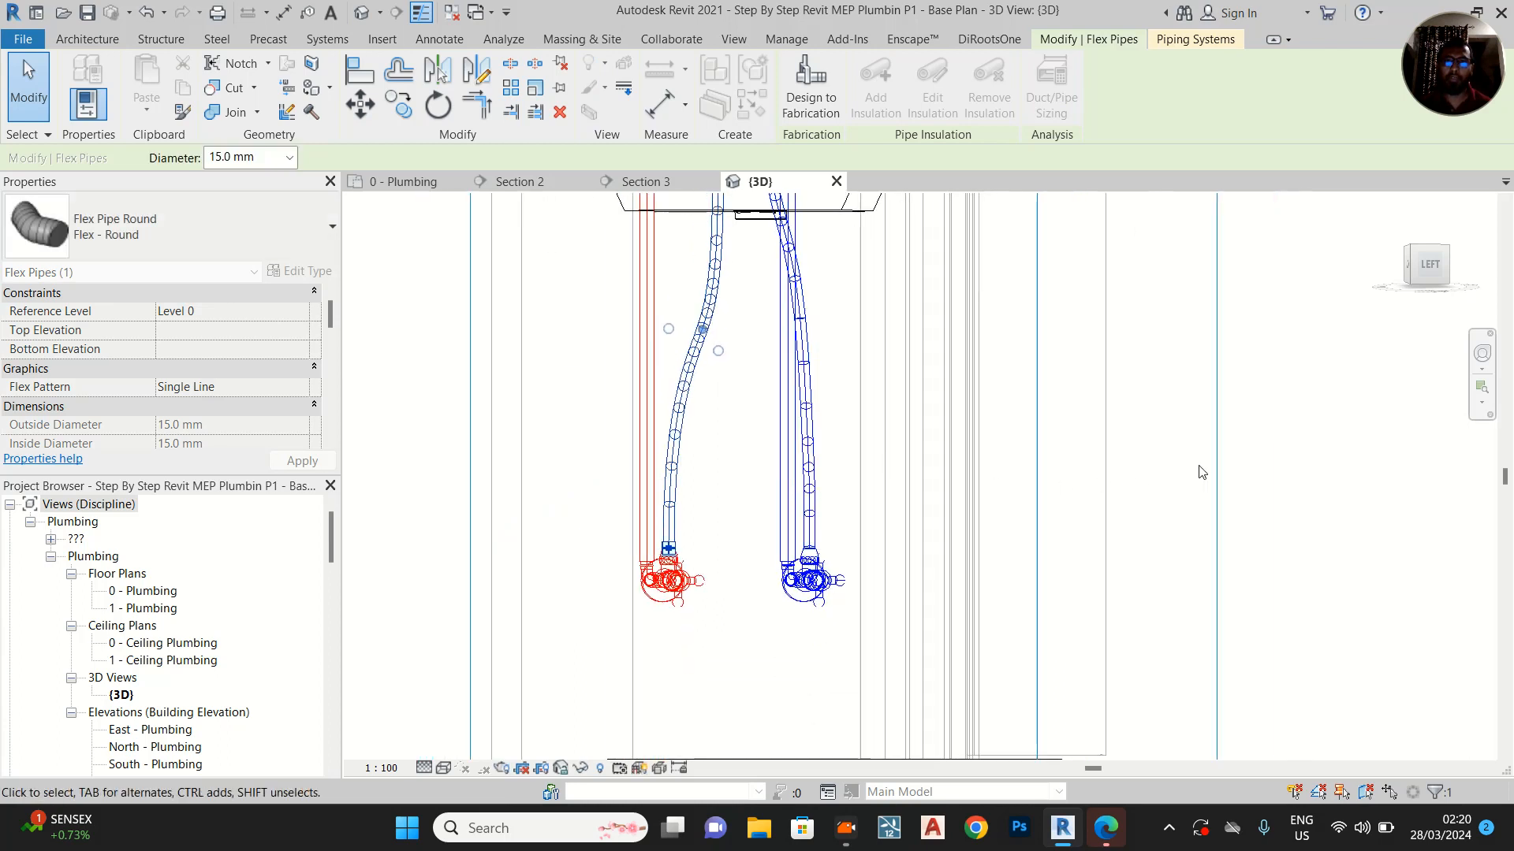
pyautogui.press('Escape')
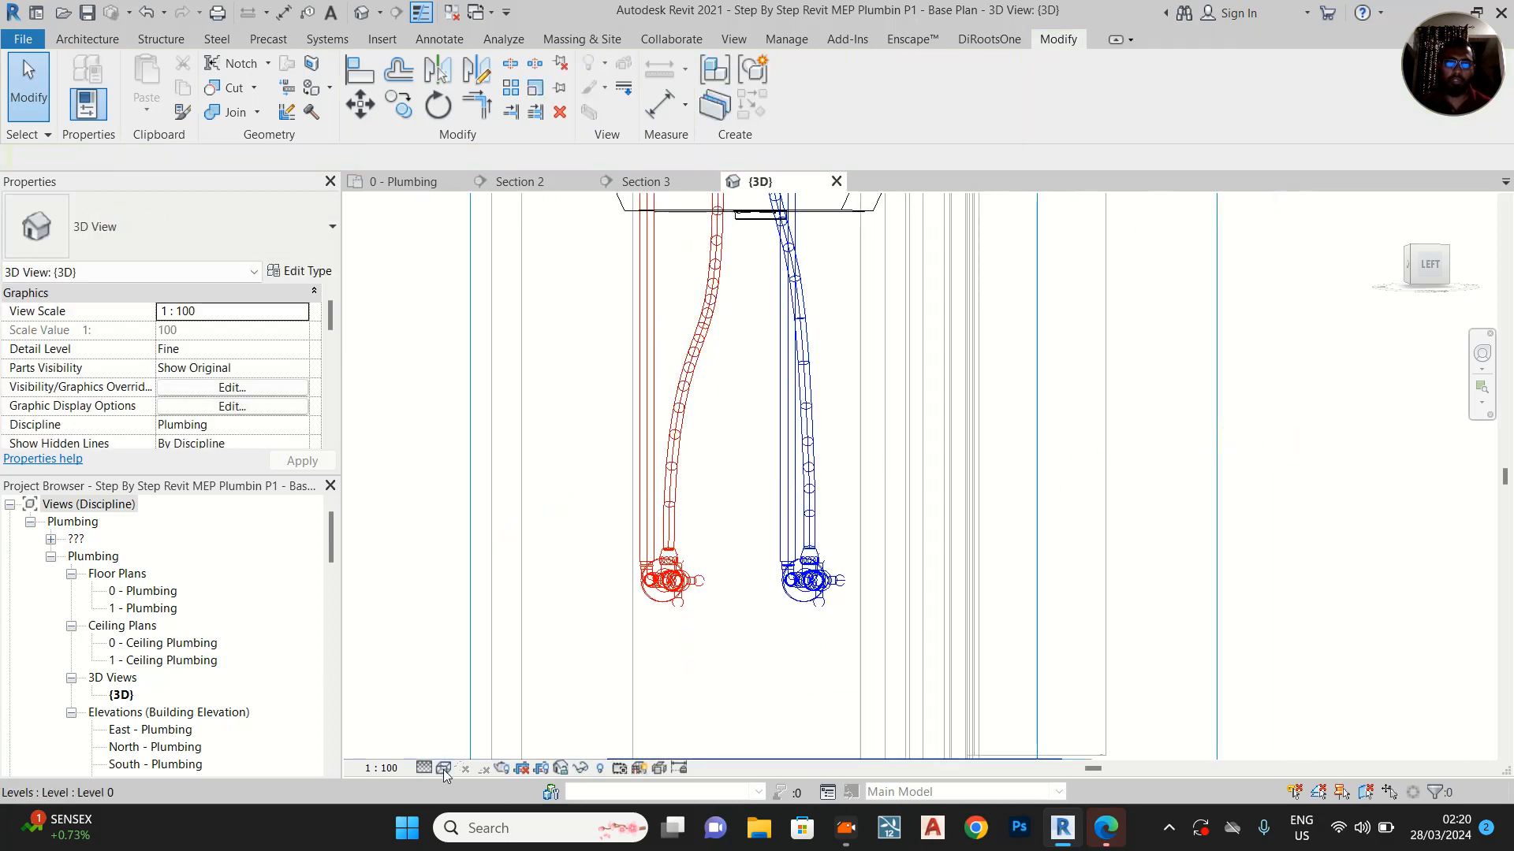
# Set the 3D view to Shaded and examine both flex pipes from the Front side of the basin
pyautogui.click(444, 768)
pyautogui.click(465, 708)
pyautogui.moveTo(1010, 452)
pyautogui.mouseDown(button='middle')
pyautogui.moveTo(1067, 530)
pyautogui.moveTo(1119, 499)
pyautogui.mouseUp(button='middle')
pyautogui.keyDown('shift'); pyautogui.moveTo(1227, 442); pyautogui.dragTo(952, 666, button='middle'); pyautogui.keyUp('shift')
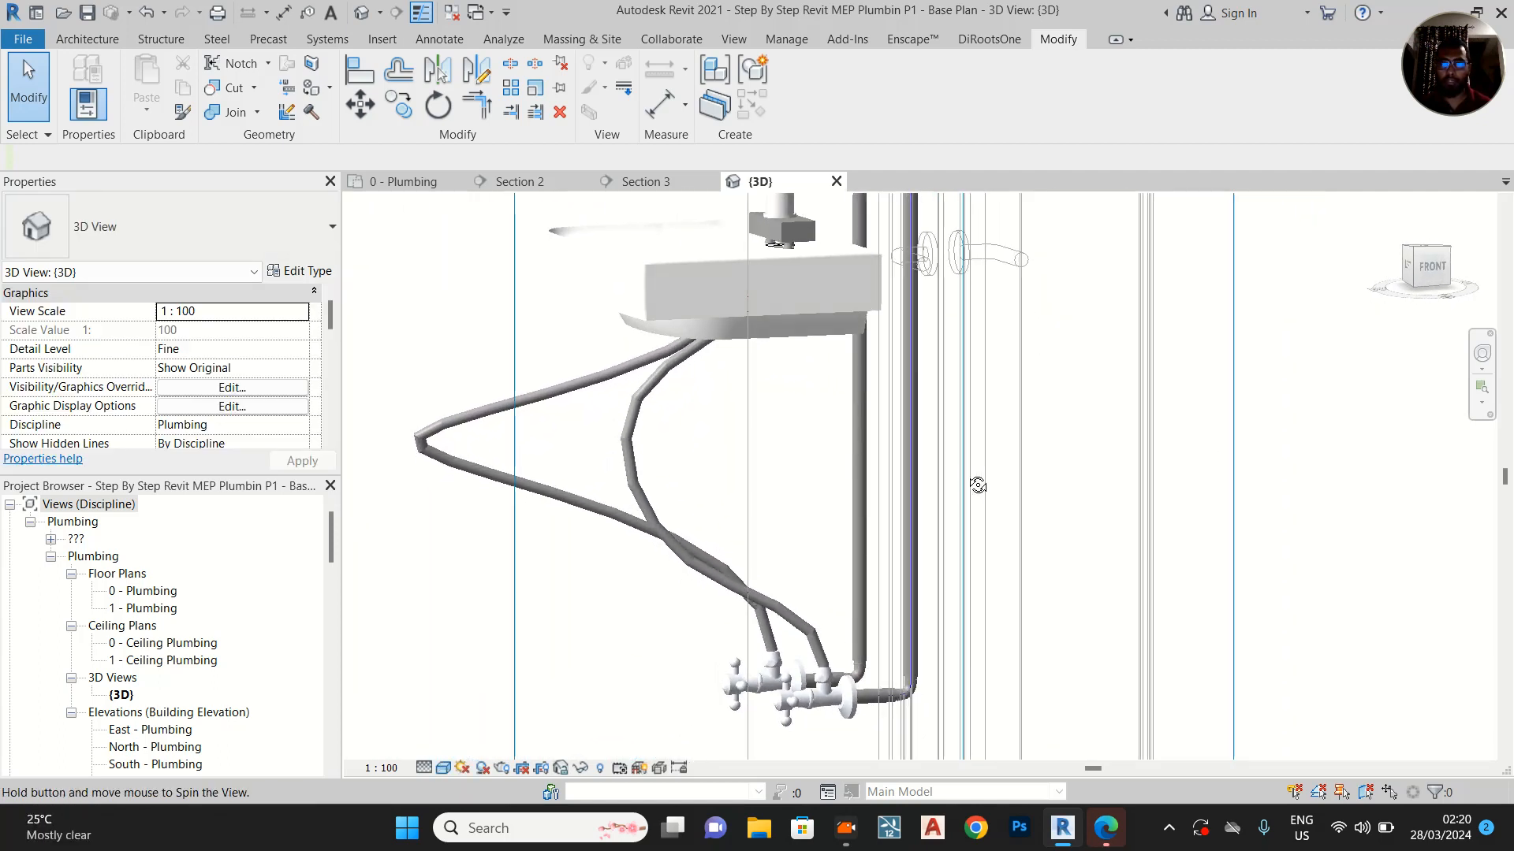
# In Section 3, pull the hot-water flex pipe's protruding bend back in line between the mixer and the angle valve
pyautogui.click(670, 179)
pyautogui.scroll(-2, 788, 407)
pyautogui.moveTo(788, 407); pyautogui.dragTo(781, 502, button='middle')
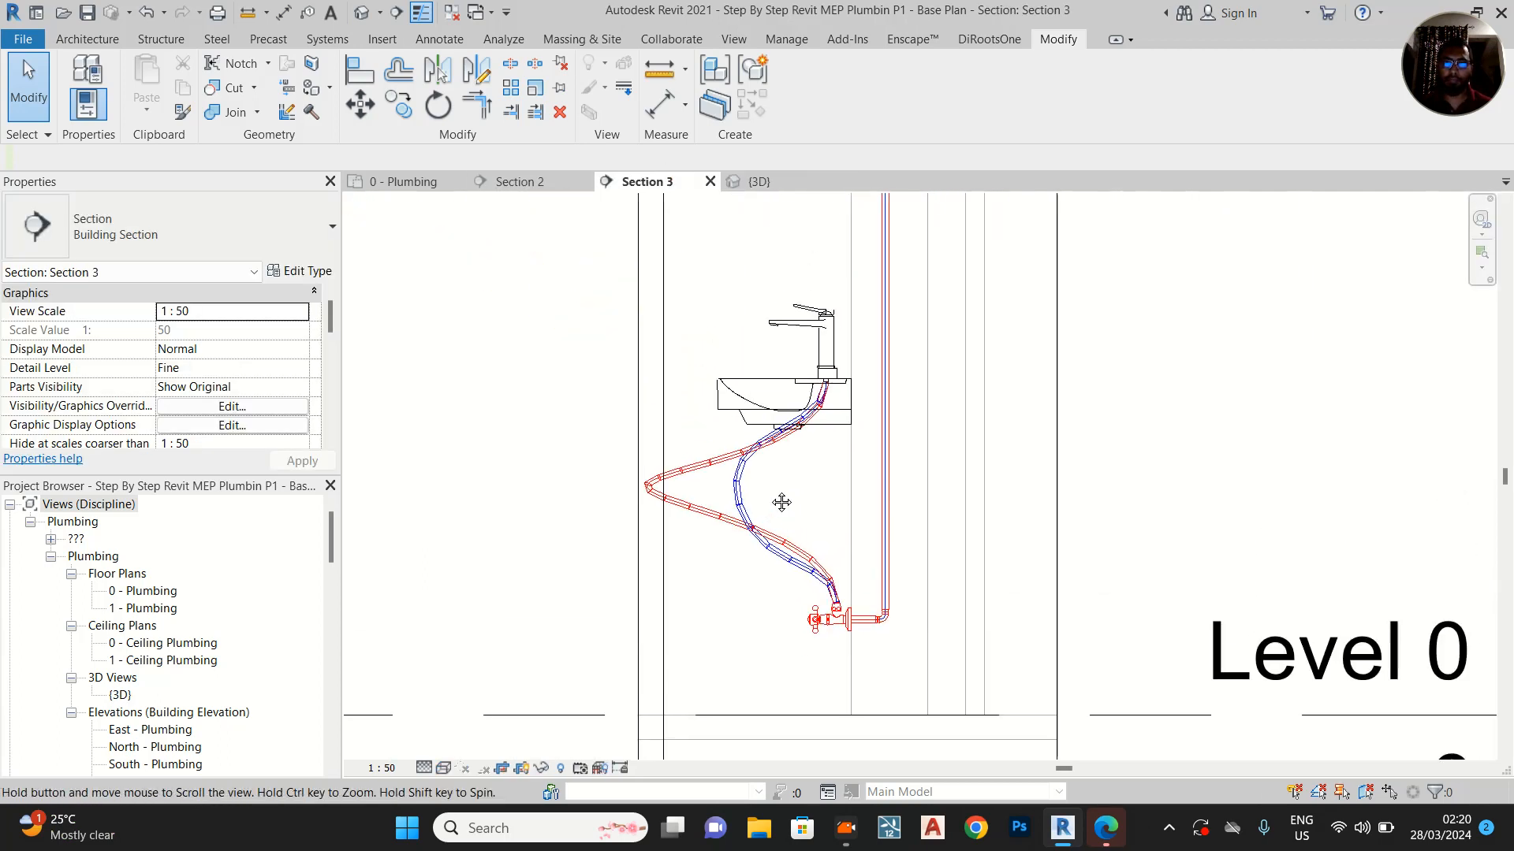
pyautogui.scroll(2, 704, 486)
pyautogui.click(651, 511)
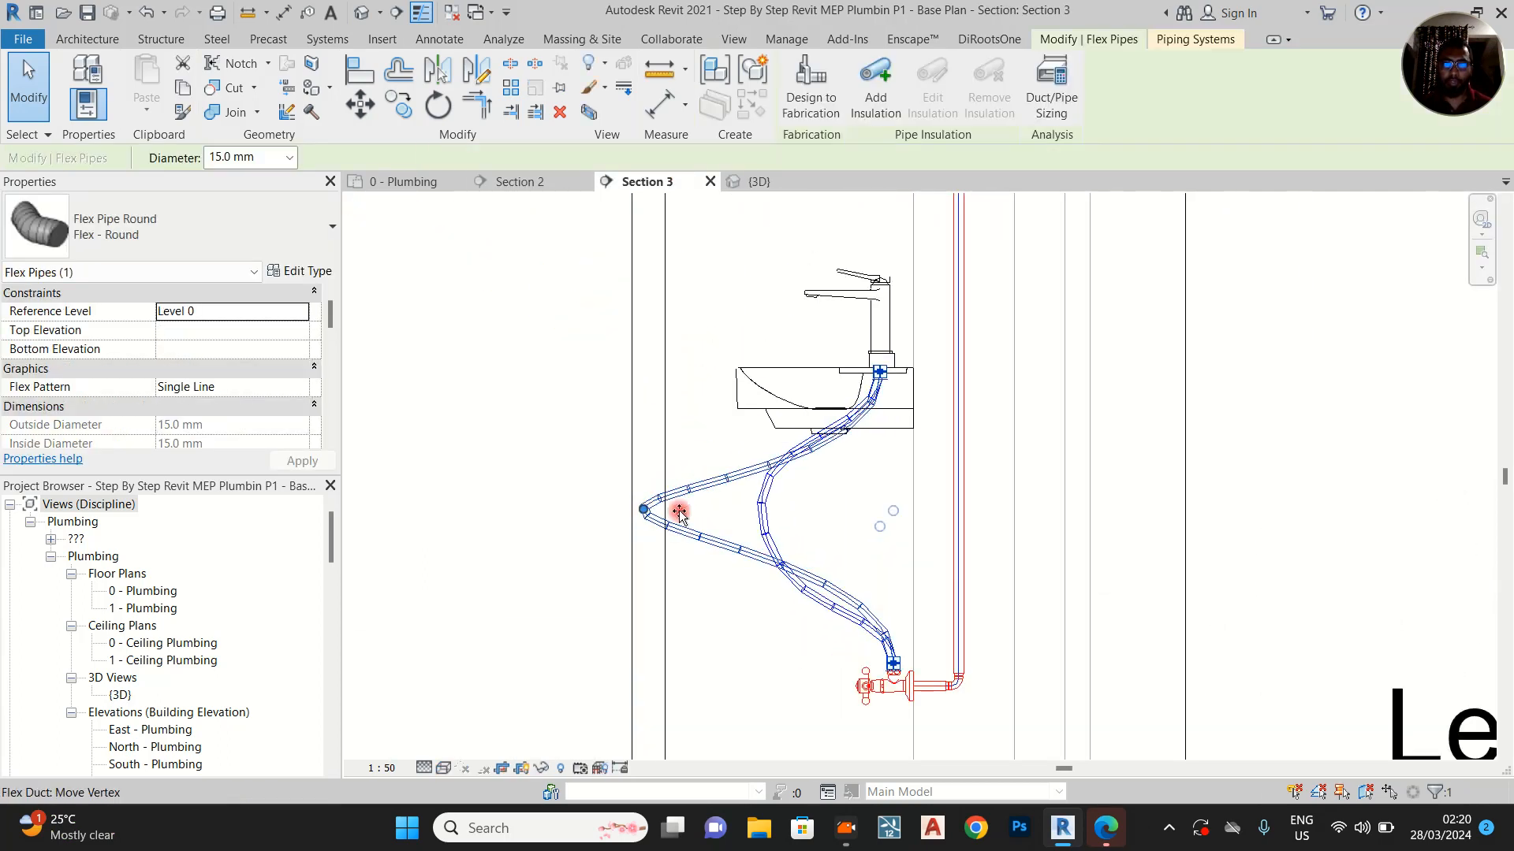
pyautogui.moveTo(879, 522); pyautogui.dragTo(882, 522)
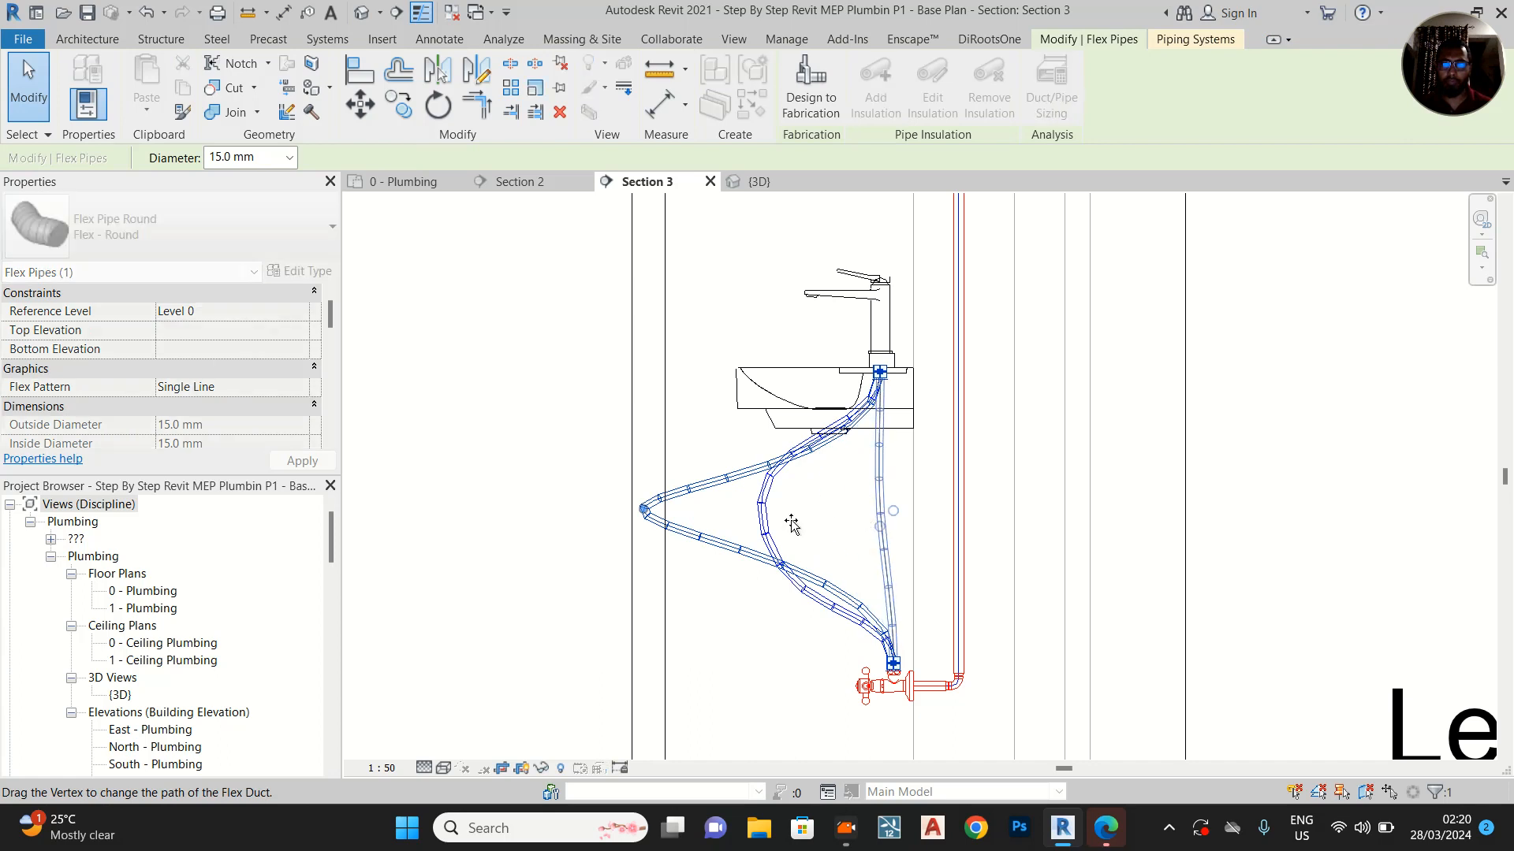
pyautogui.moveTo(791, 525); pyautogui.dragTo(790, 525)
# In Section 3, move both vertices of the cold-water flex pipe back close to the hot-water flex pipe
pyautogui.scroll(2, 773, 532)
pyautogui.moveTo(768, 460); pyautogui.dragTo(869, 484)
pyautogui.moveTo(810, 604); pyautogui.dragTo(900, 590)
pyautogui.scroll(2, 935, 472)
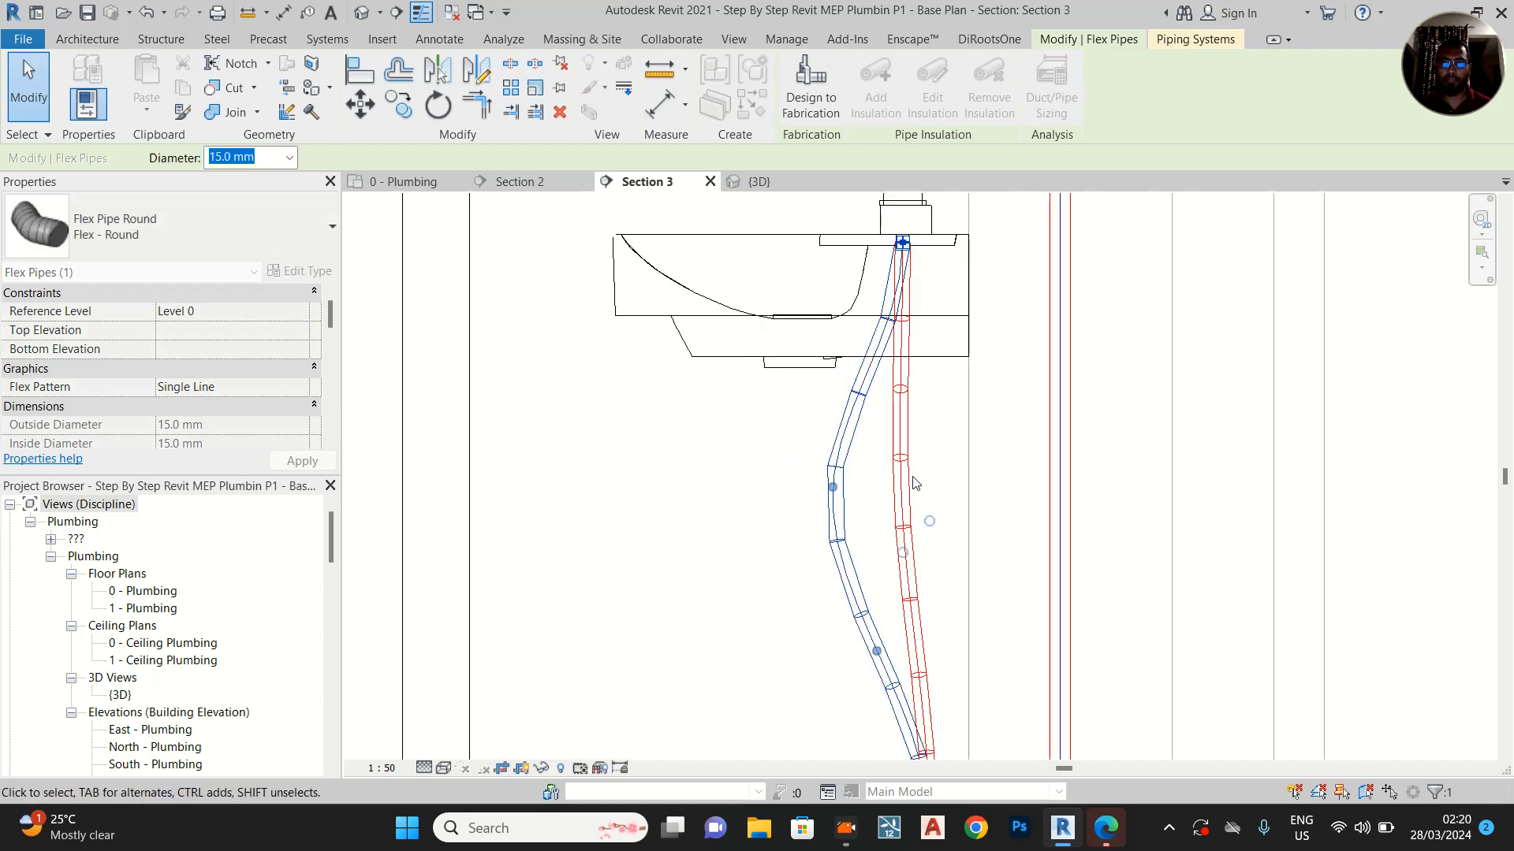
pyautogui.moveTo(832, 487); pyautogui.dragTo(877, 489)
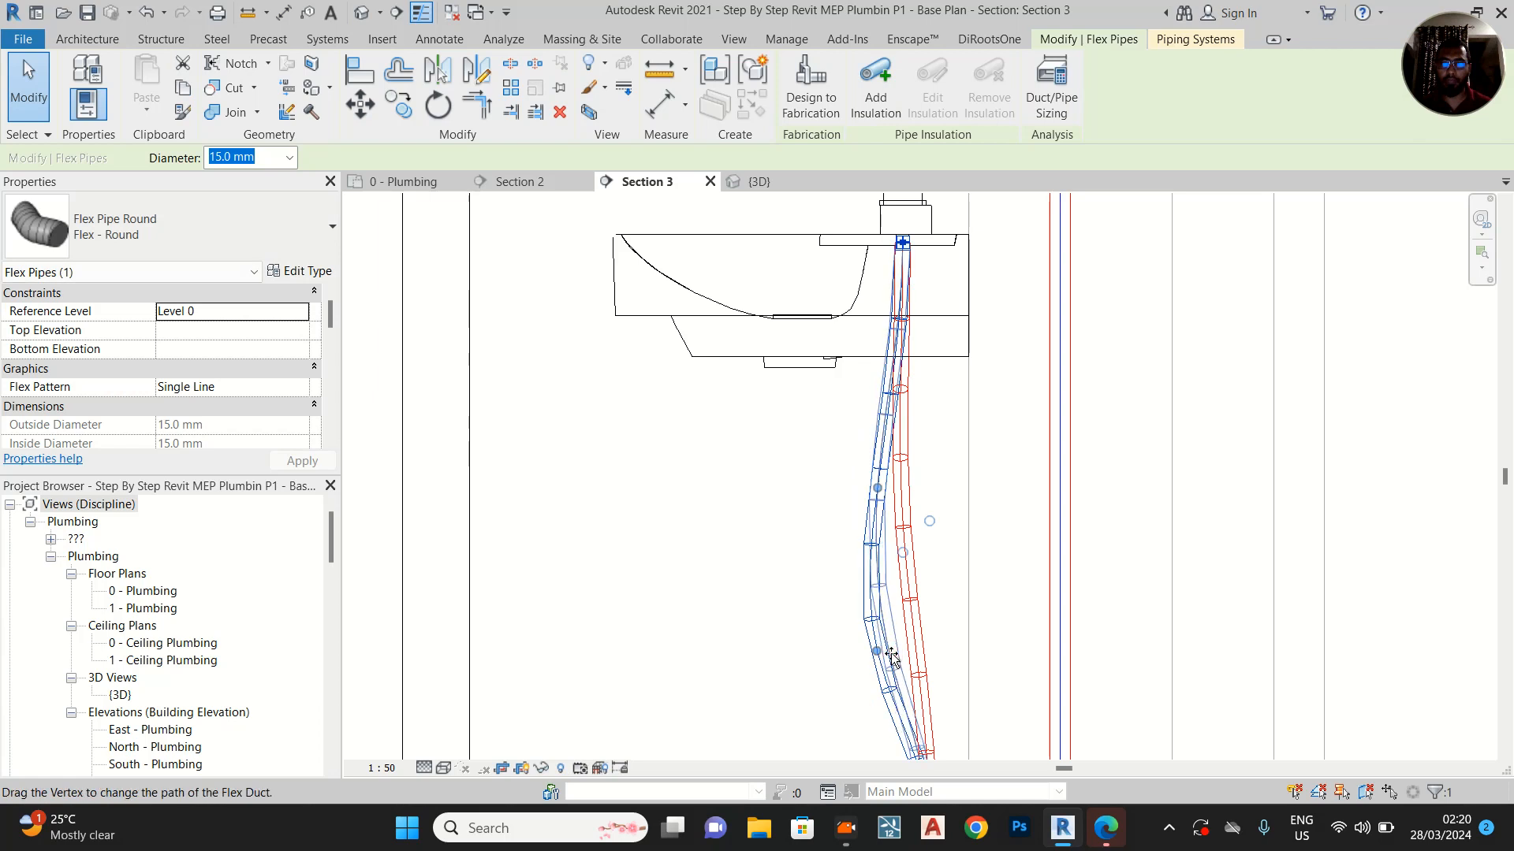
pyautogui.scroll(-4, 807, 558)
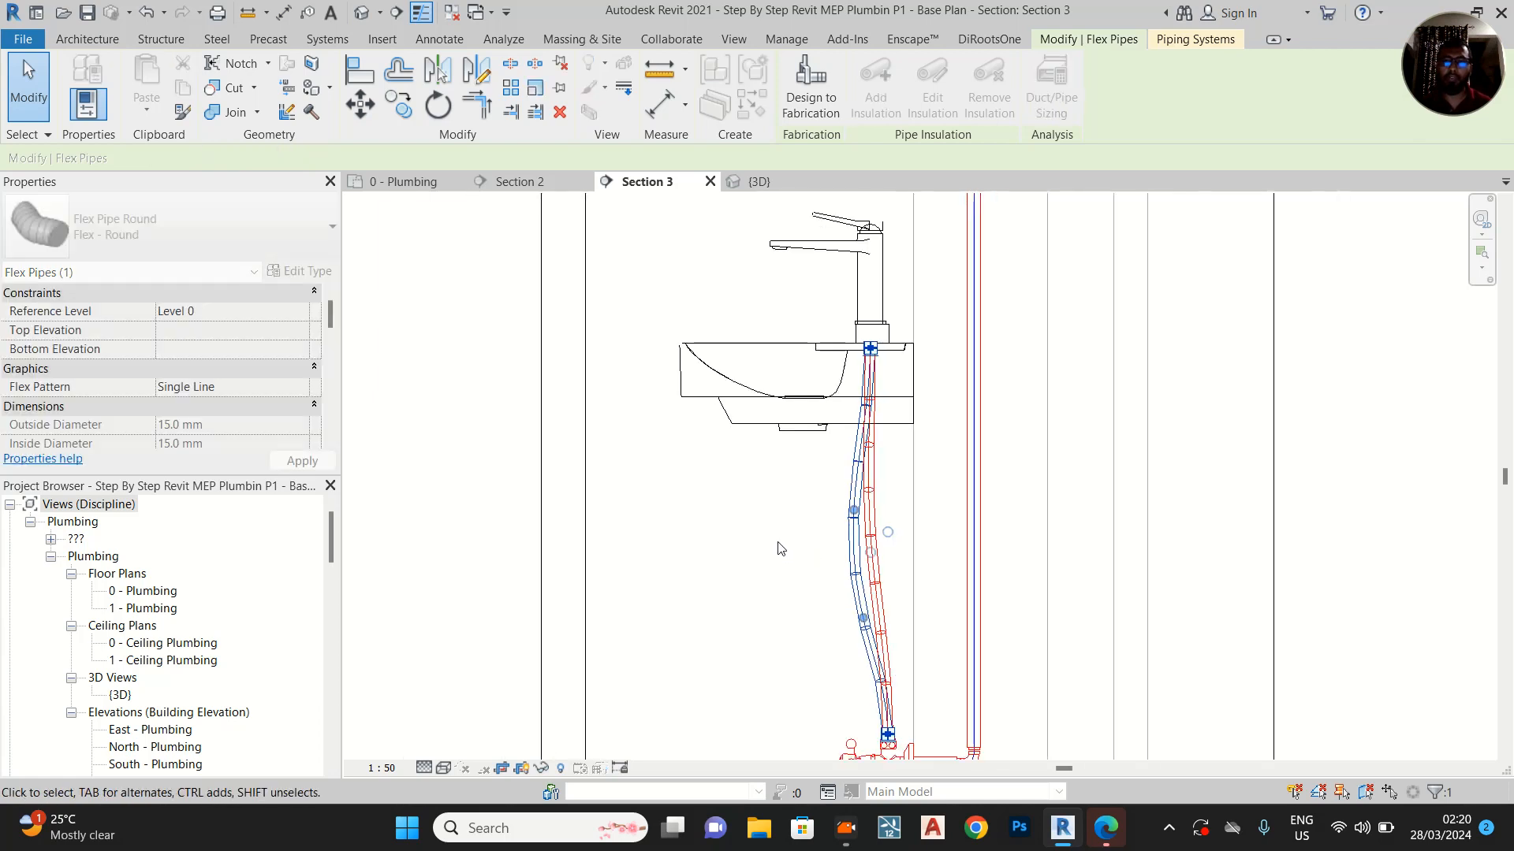
pyautogui.click(552, 511)
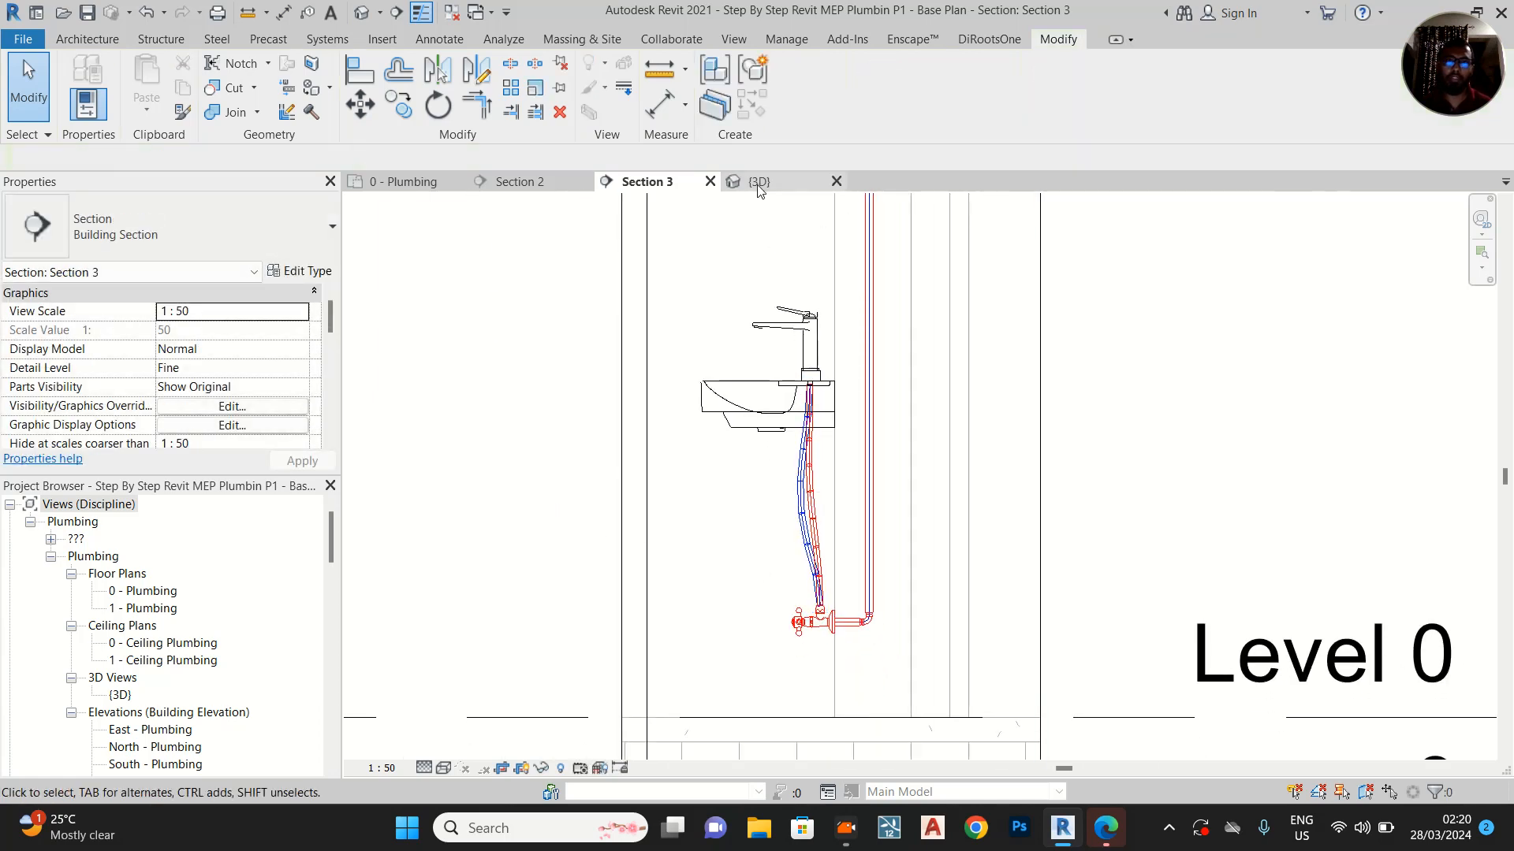
# In the 3D view, move the hot-water flex pipe's middle vertex inward towards the hot-water riser to flatten its bend
pyautogui.click(757, 183)
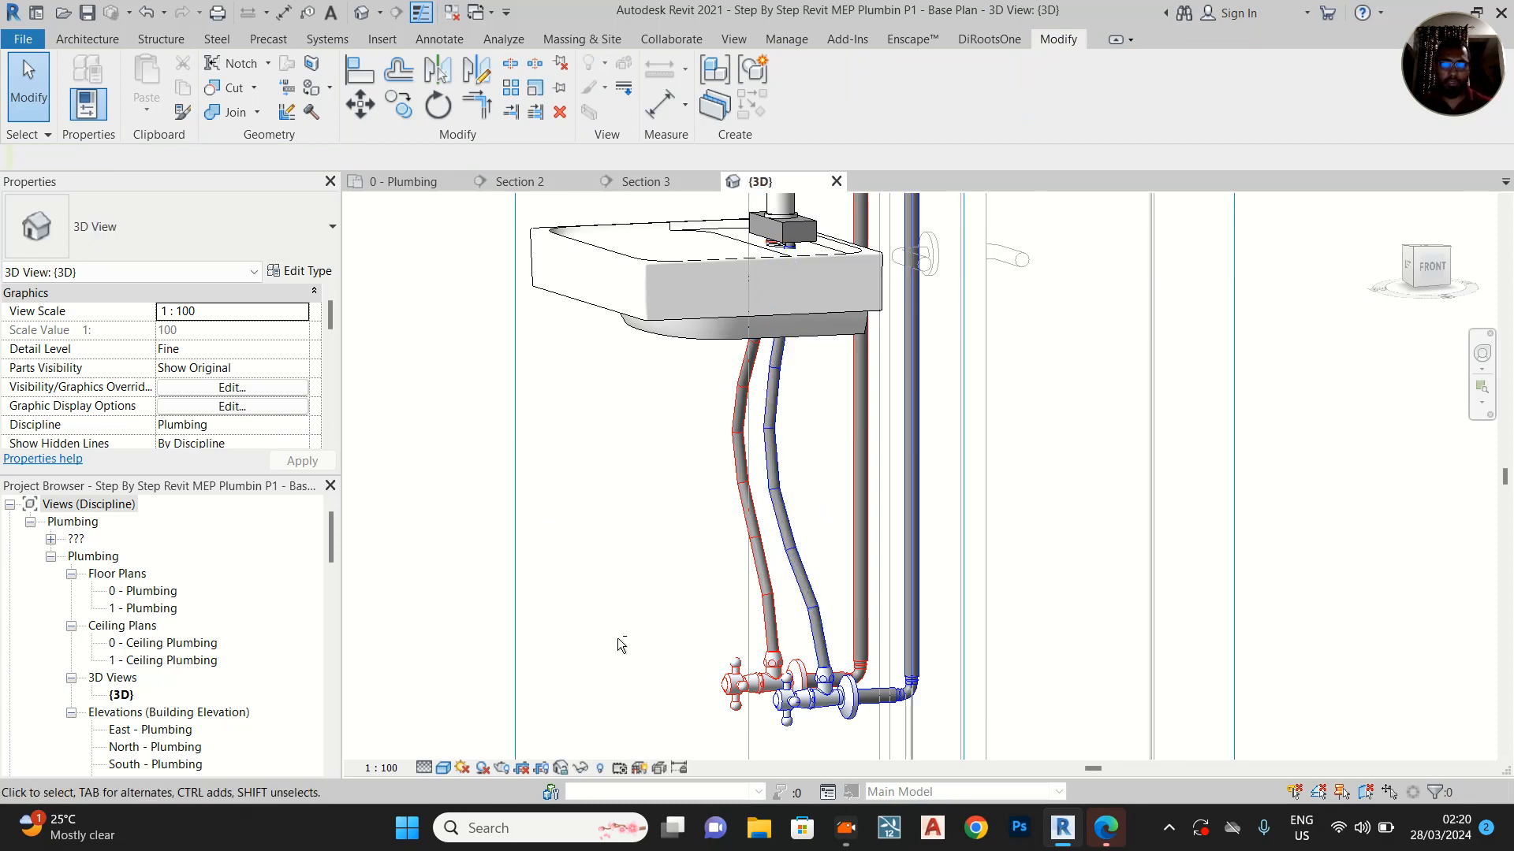
pyautogui.keyDown('shift'); pyautogui.moveTo(645, 497); pyautogui.dragTo(686, 432, button='middle'); pyautogui.keyUp('shift')
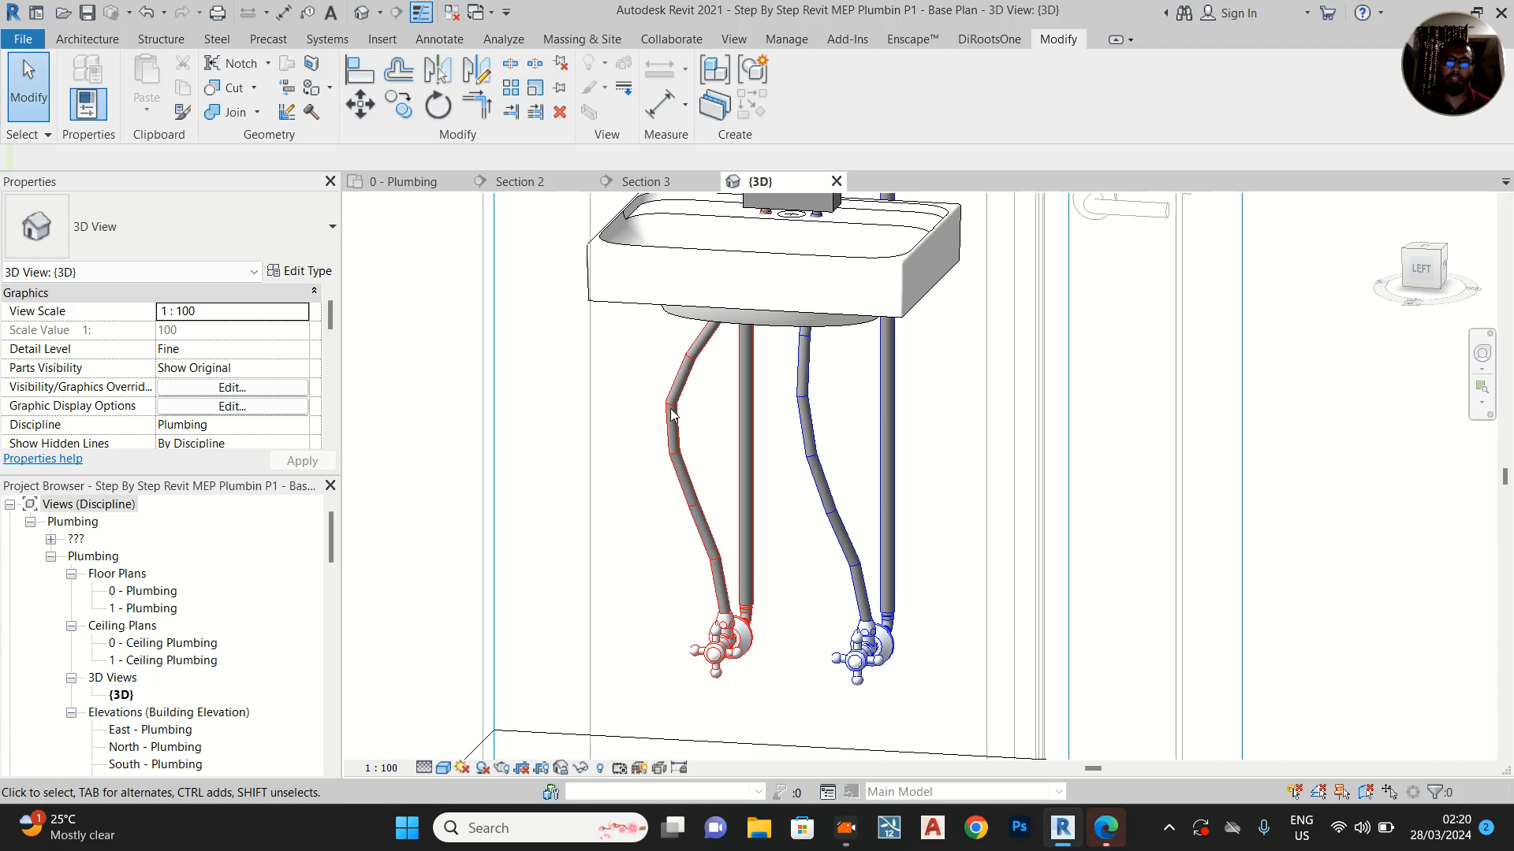
pyautogui.click(682, 432)
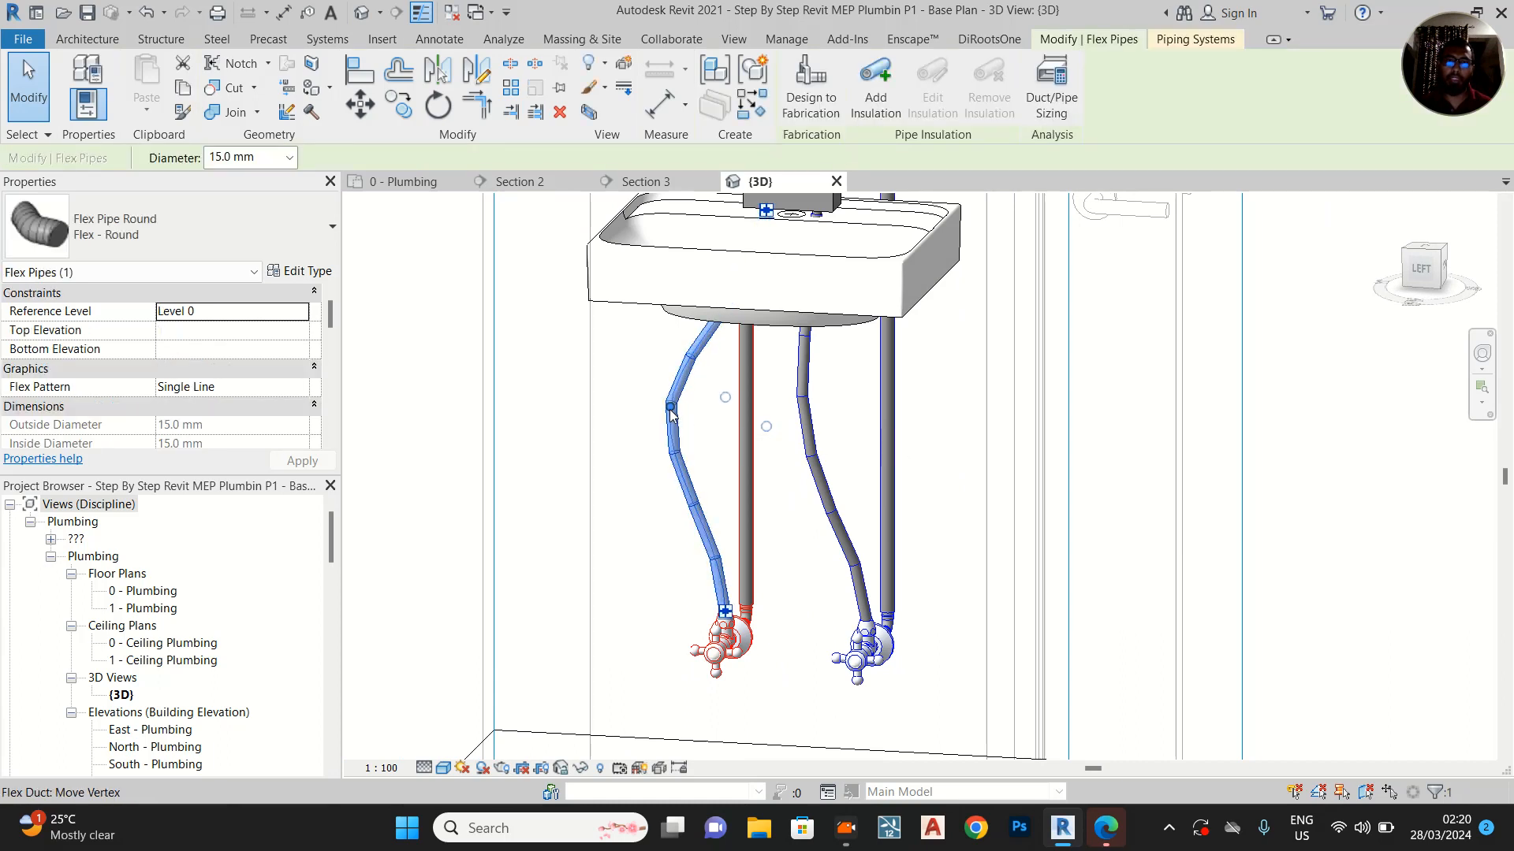
pyautogui.moveTo(692, 410); pyautogui.dragTo(715, 411)
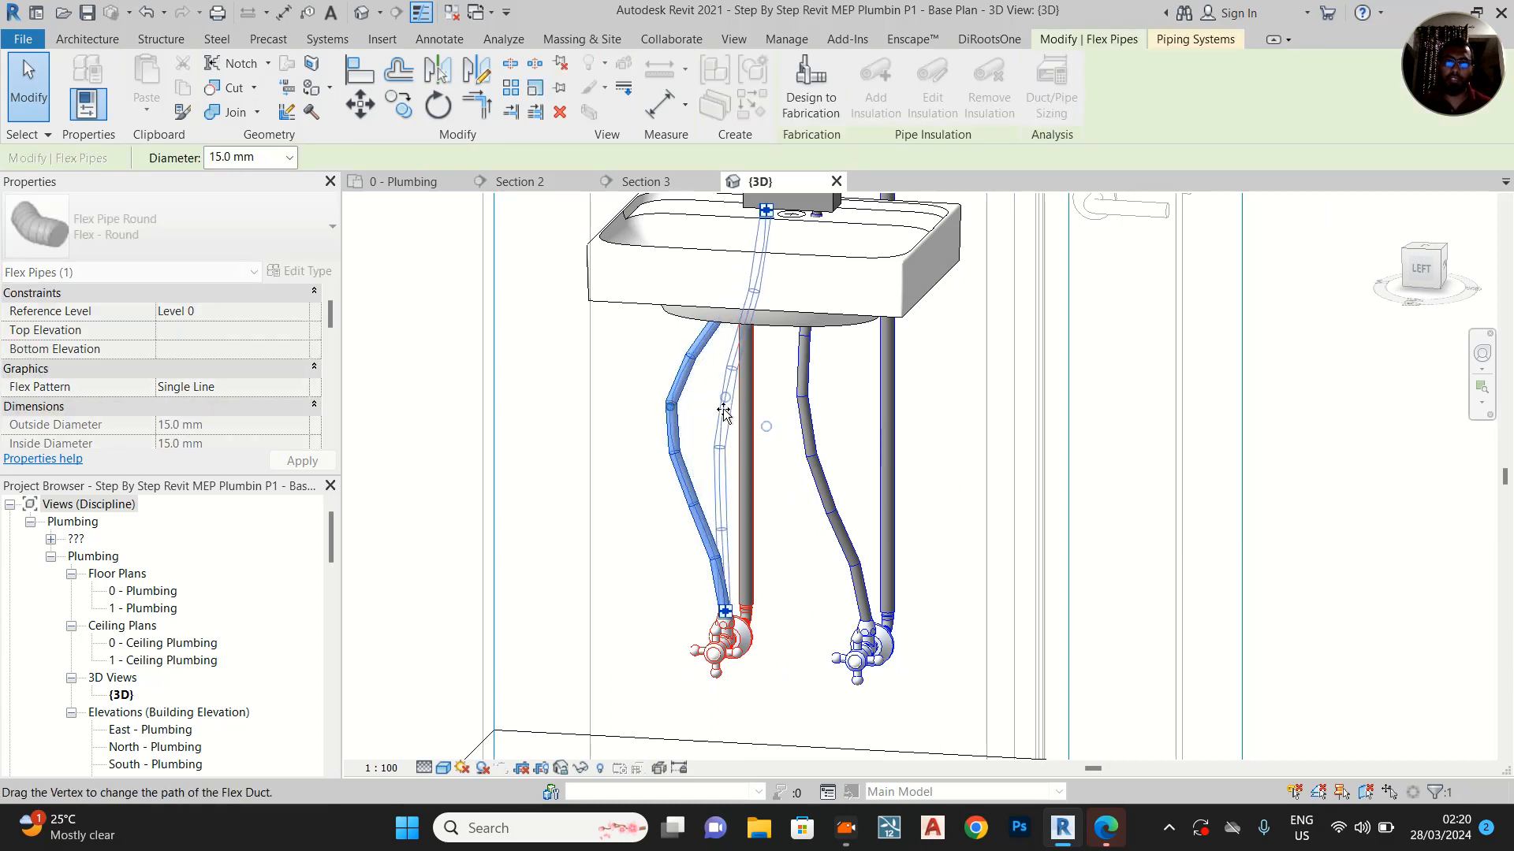
pyautogui.keyDown('shift'); pyautogui.moveTo(1076, 478); pyautogui.dragTo(1024, 465, button='middle'); pyautogui.keyUp('shift')
pyautogui.scroll(-4, 987, 478)
pyautogui.click(1275, 459)
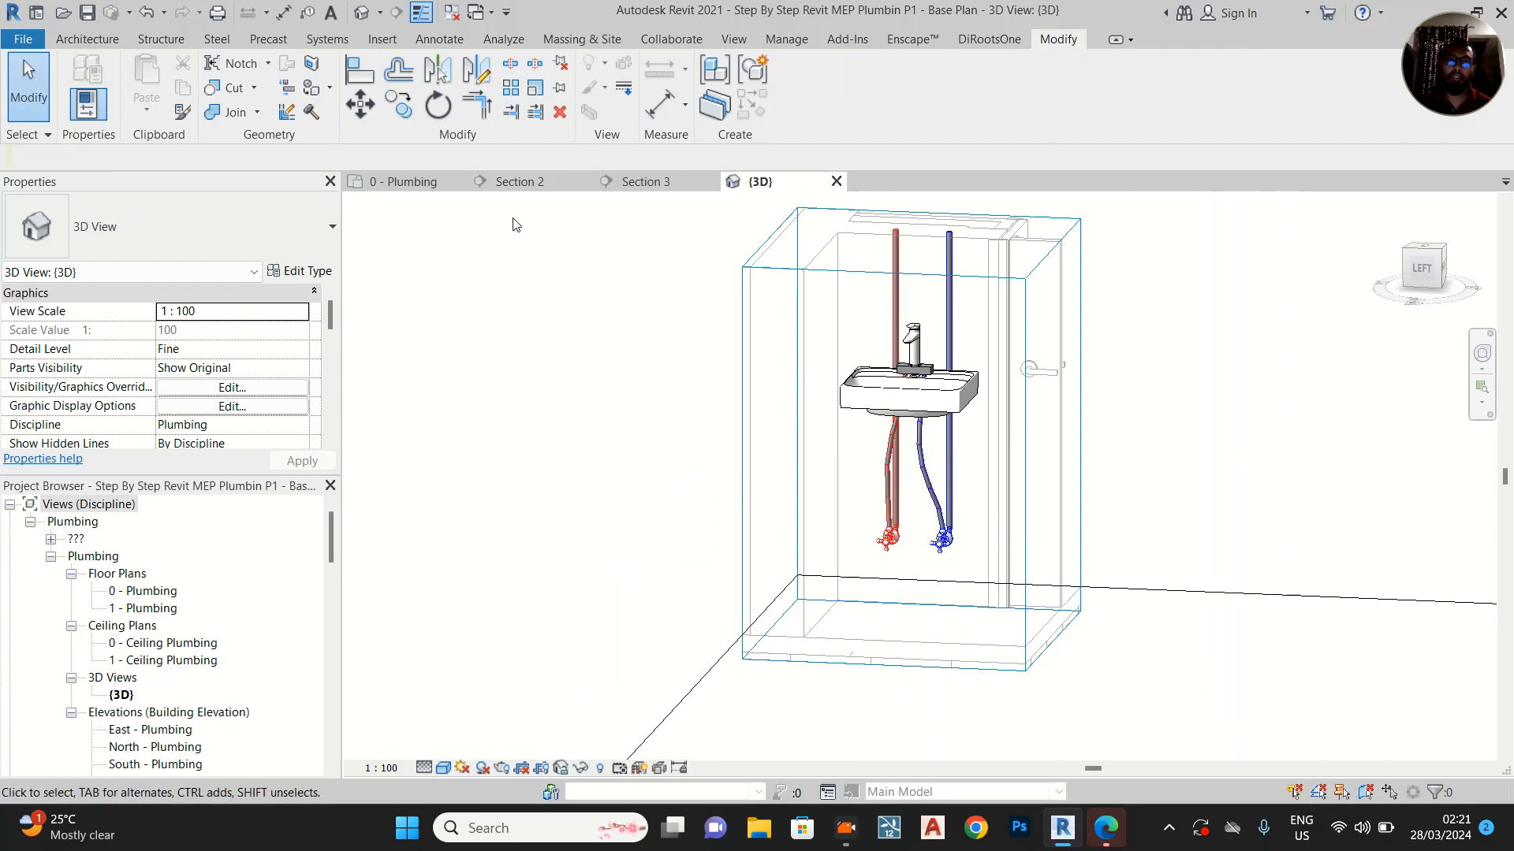
# In the 0 - Plumbing plan, move the Section 3 line from the washbasin to in front of the WC's angle valves and open that section
pyautogui.click(424, 183)
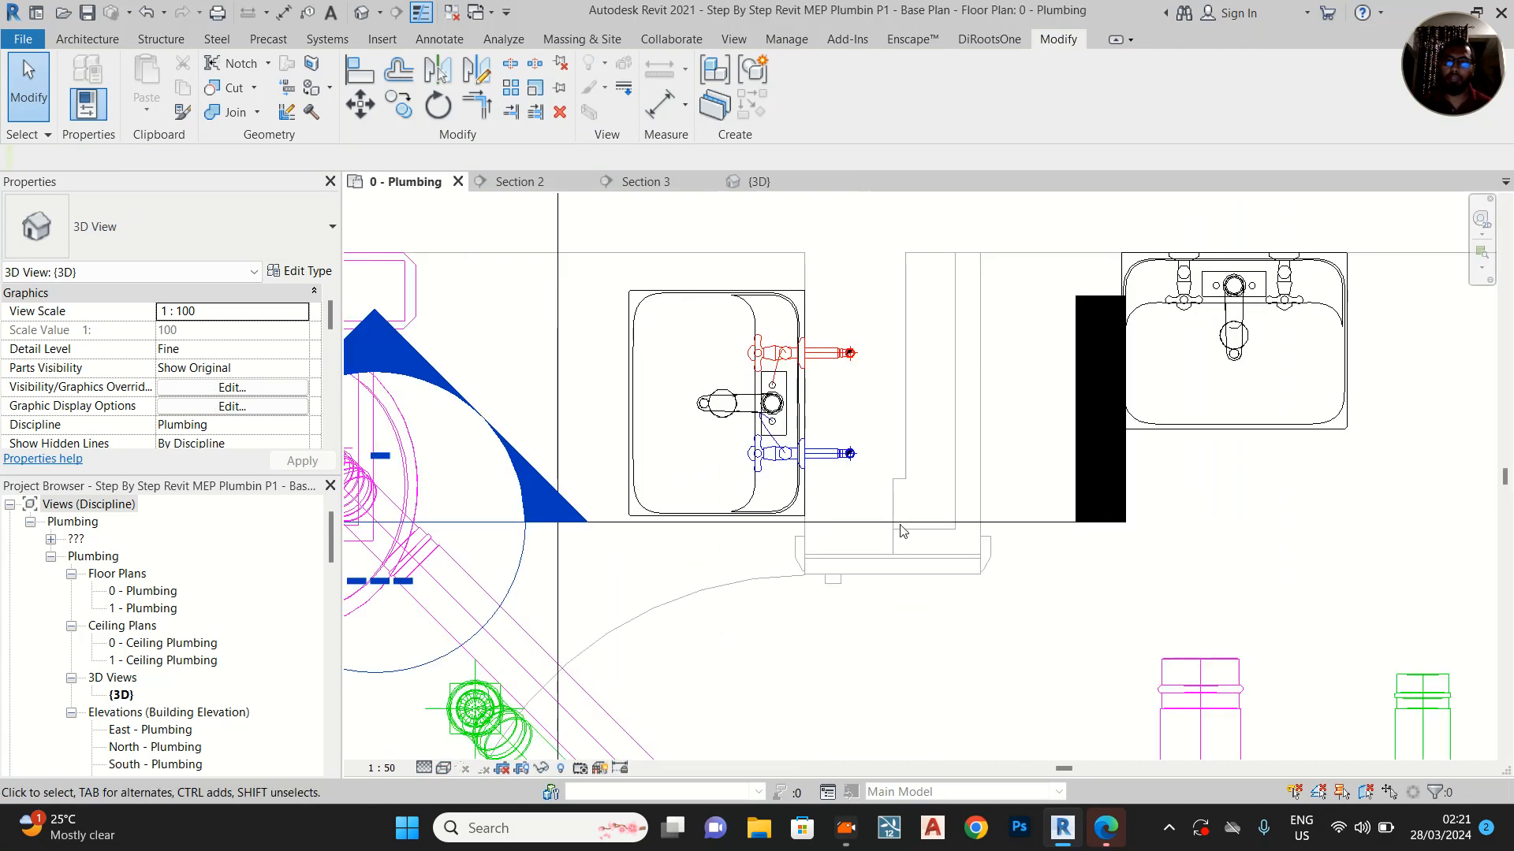
pyautogui.scroll(-2, 800, 361)
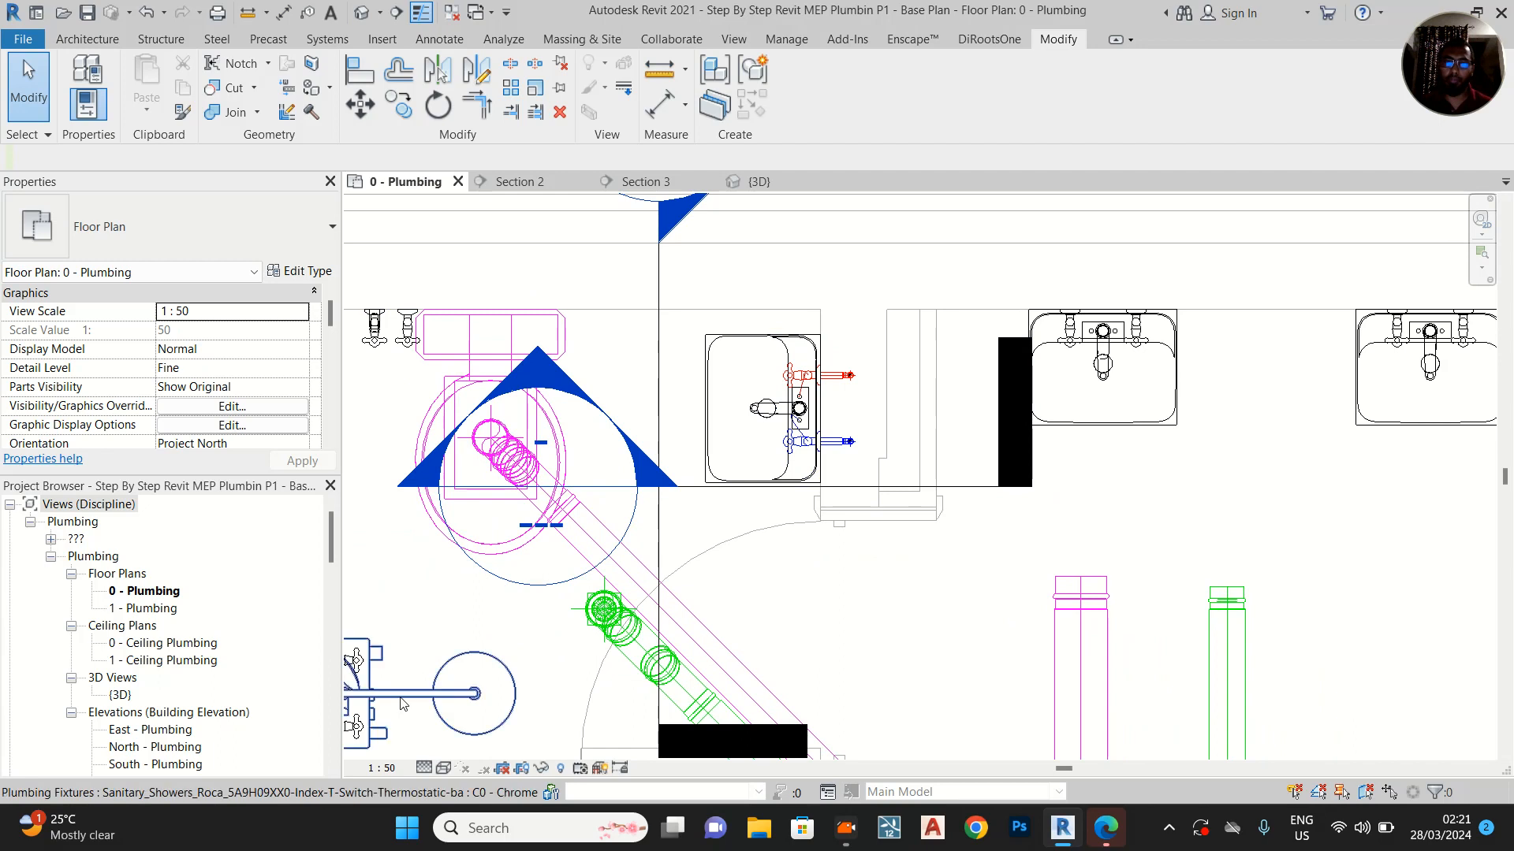
pyautogui.moveTo(854, 567); pyautogui.dragTo(835, 528, button='middle')
pyautogui.scroll(-2, 805, 477)
pyautogui.scroll(1, 429, 305)
pyautogui.scroll(1, 430, 305)
pyautogui.scroll(3, 581, 304)
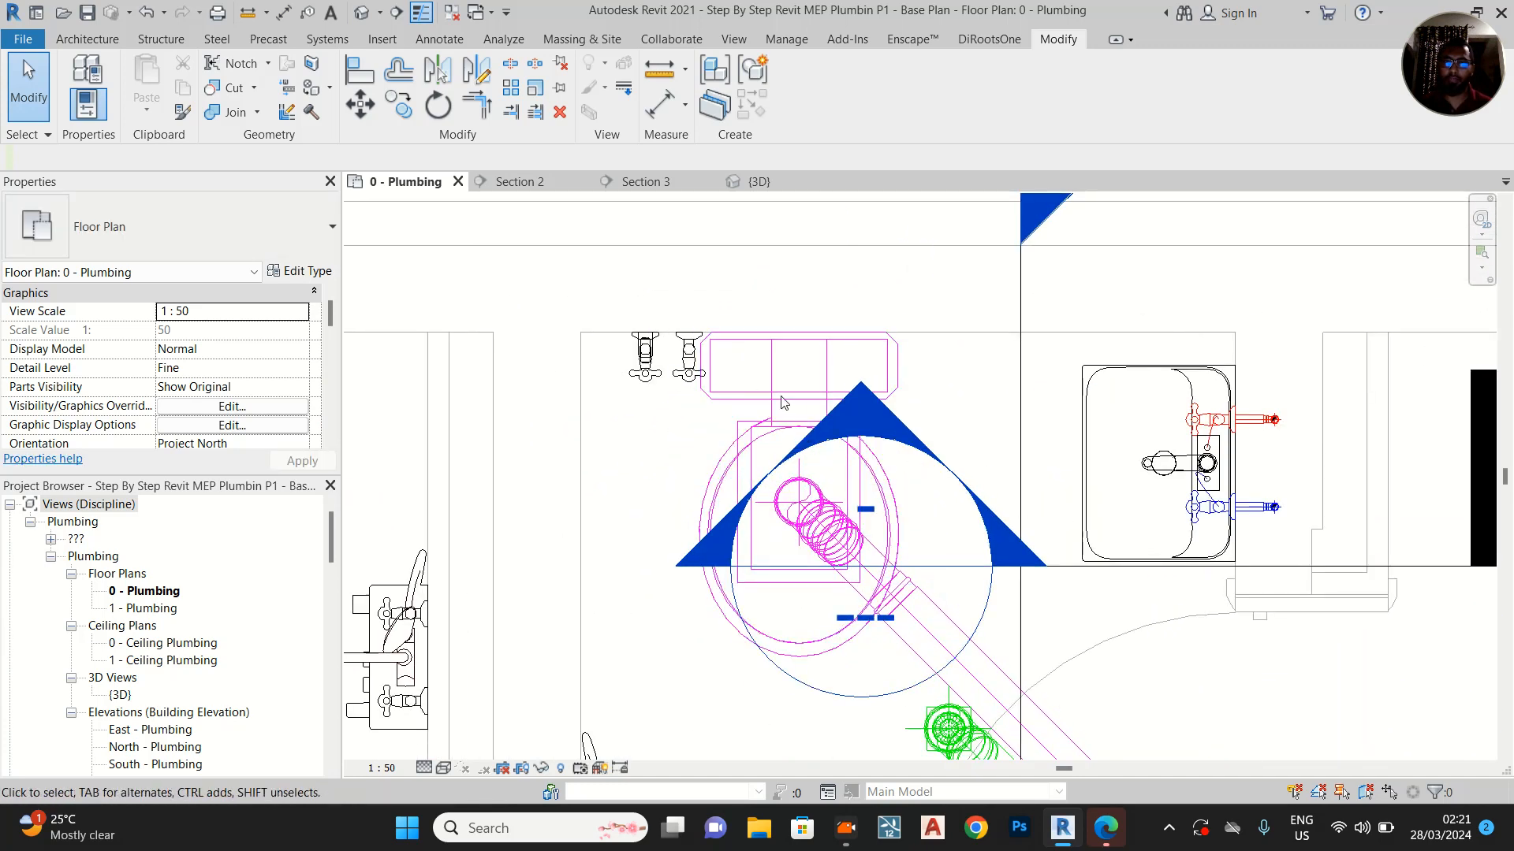
pyautogui.moveTo(1069, 556); pyautogui.dragTo(1035, 432, button='middle')
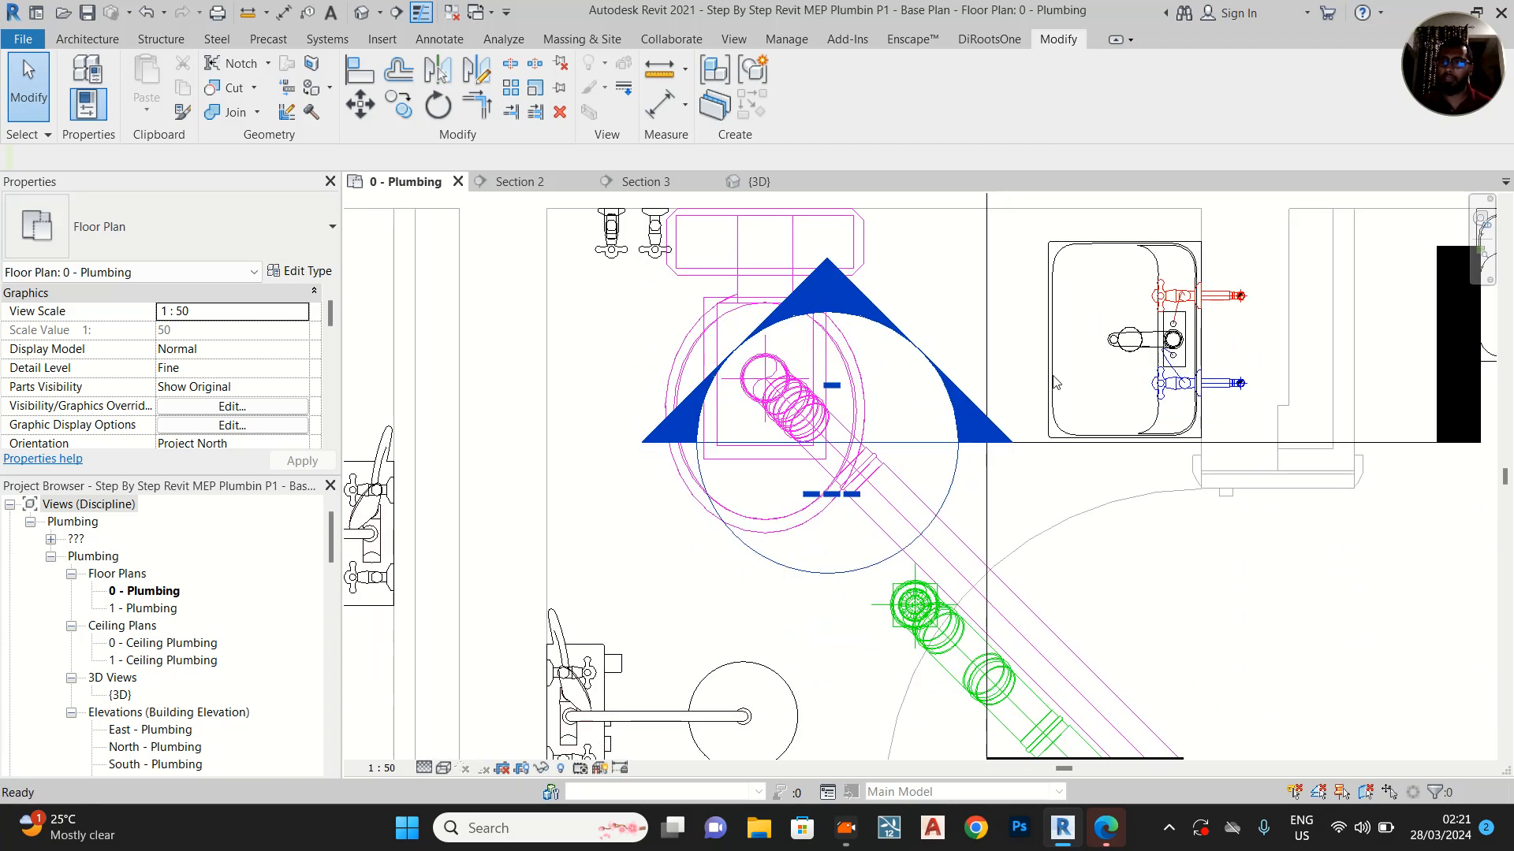
pyautogui.scroll(-2, 1035, 432)
pyautogui.scroll(1, 715, 272)
pyautogui.moveTo(789, 386); pyautogui.dragTo(722, 478, button='middle')
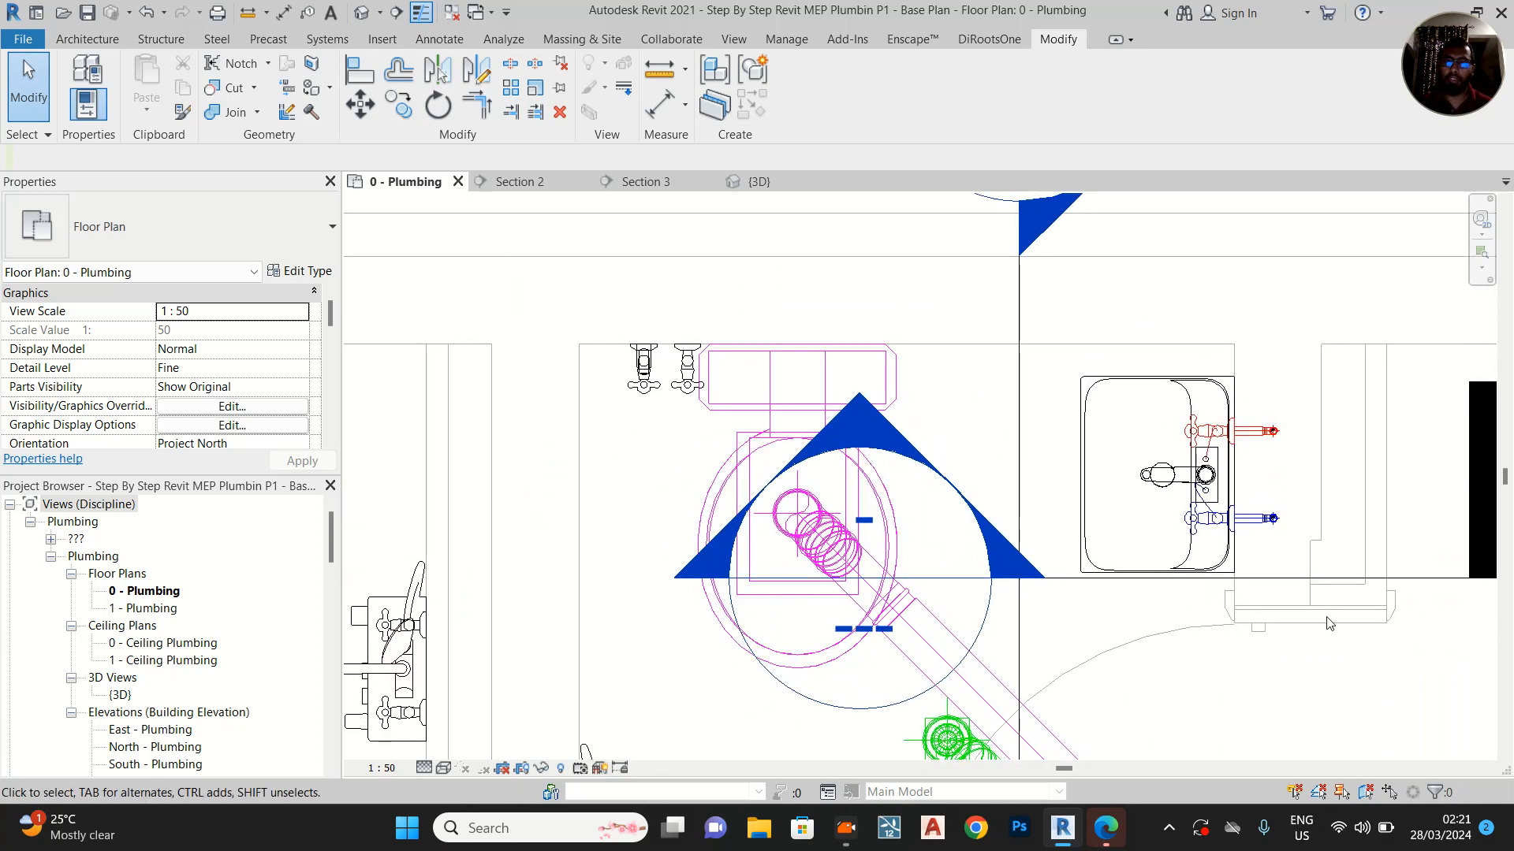
pyautogui.click(1436, 581)
pyautogui.moveTo(1002, 567); pyautogui.dragTo(647, 491)
pyautogui.rightClick(646, 491)
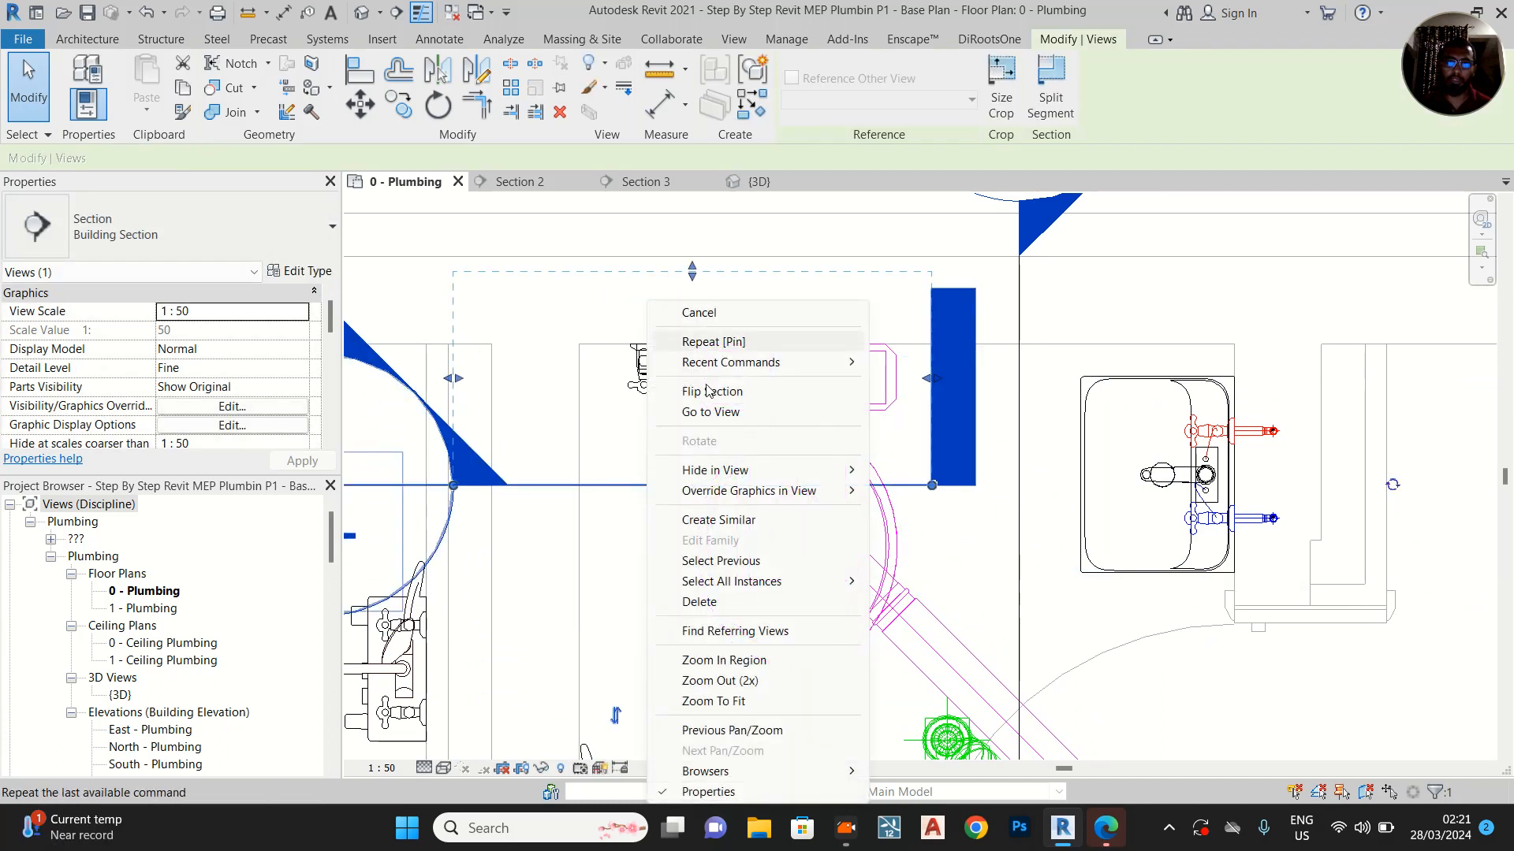
pyautogui.click(710, 411)
# Examine the two angle valves beside the WC in Section 3 and locate the one farther from the WC in the 0 - Plumbing plan
pyautogui.scroll(2, 849, 674)
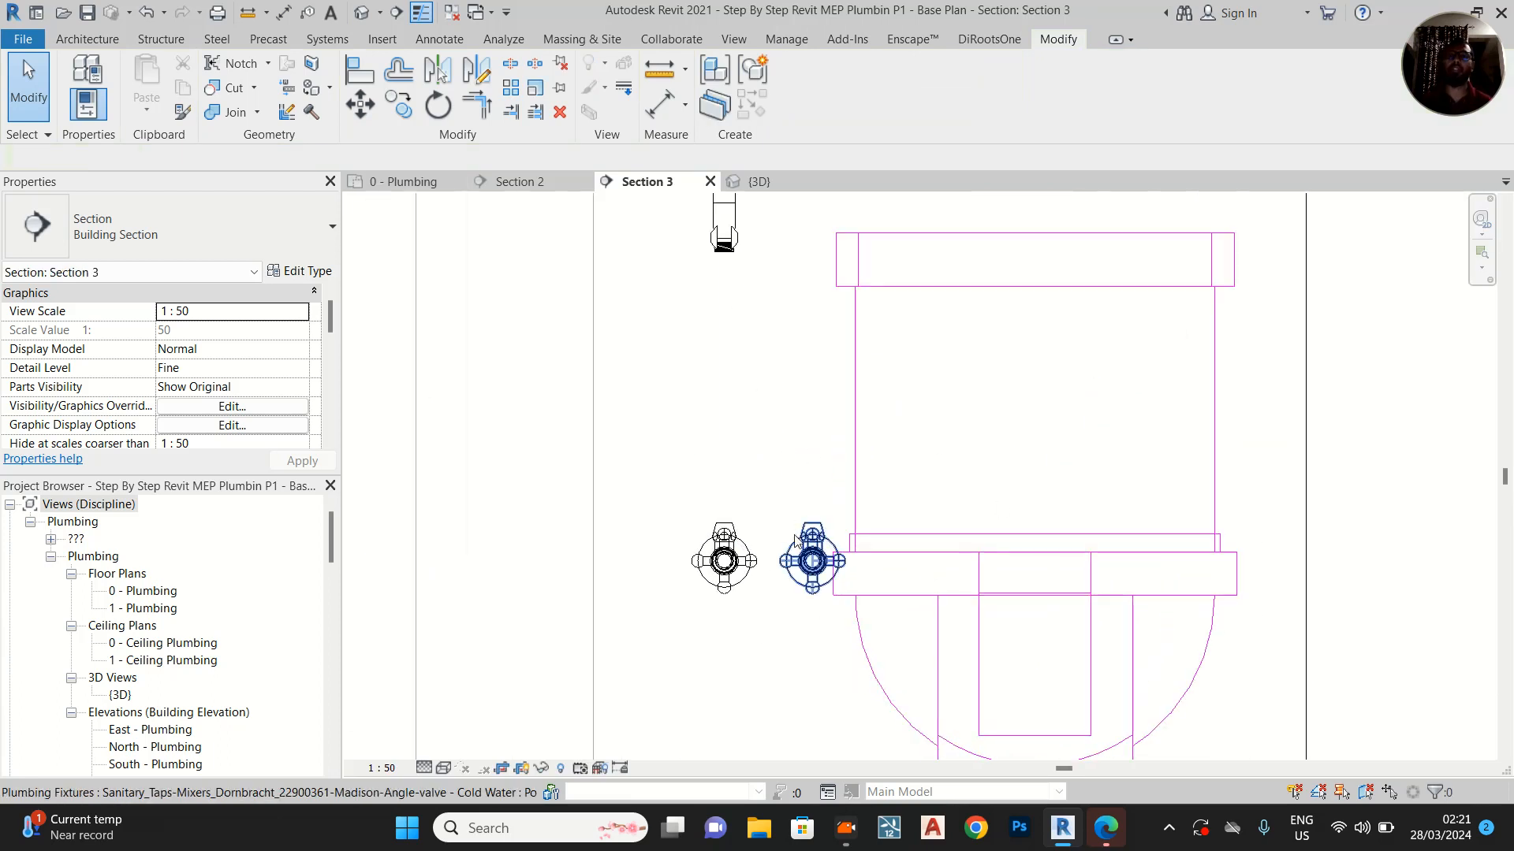
pyautogui.scroll(-2, 785, 517)
pyautogui.scroll(2, 757, 536)
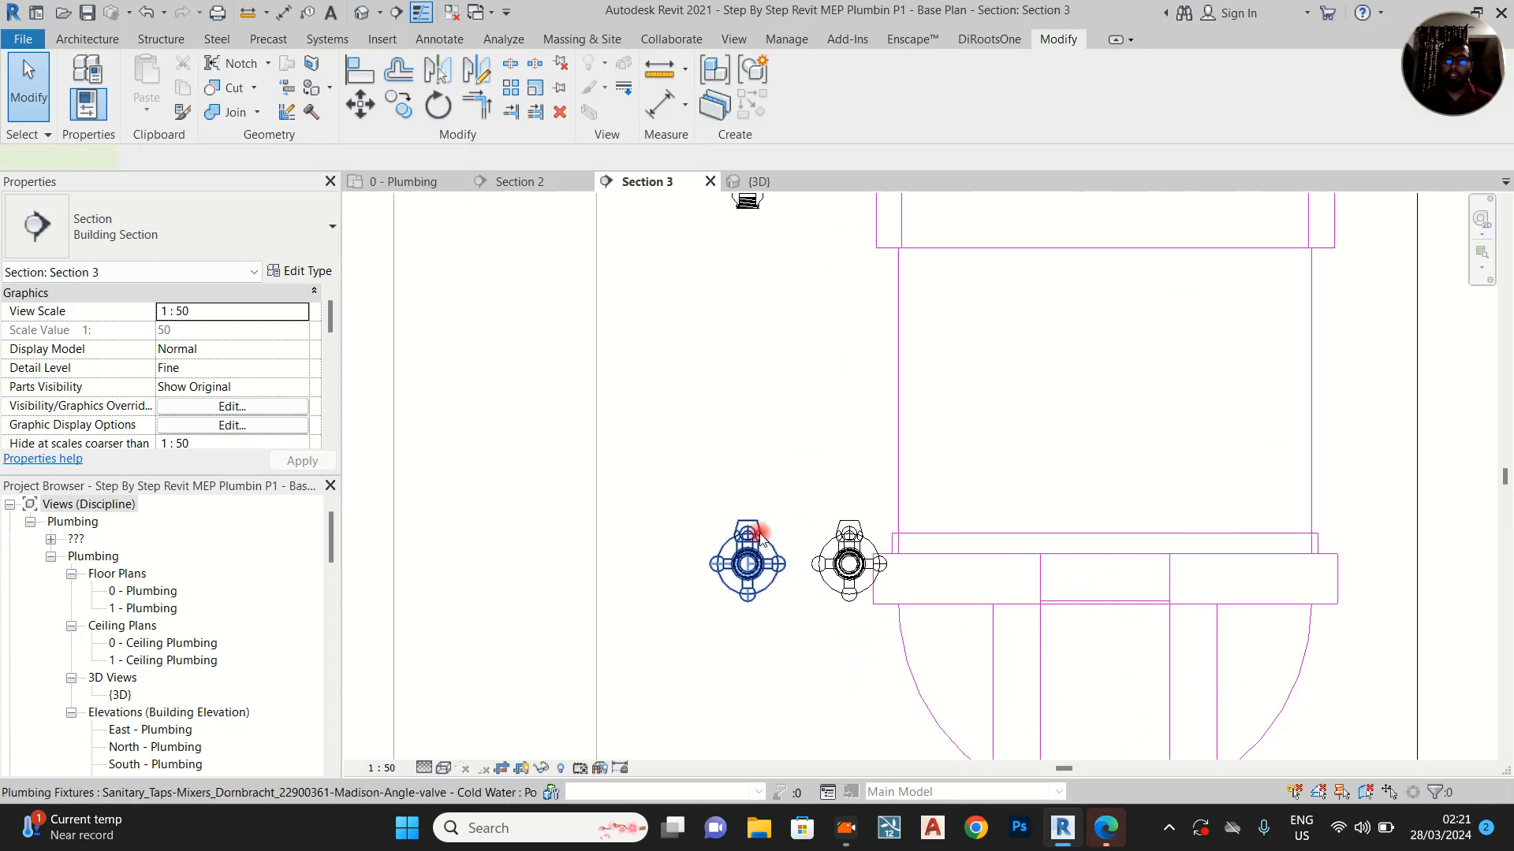
pyautogui.click(763, 541)
pyautogui.scroll(1, 811, 425)
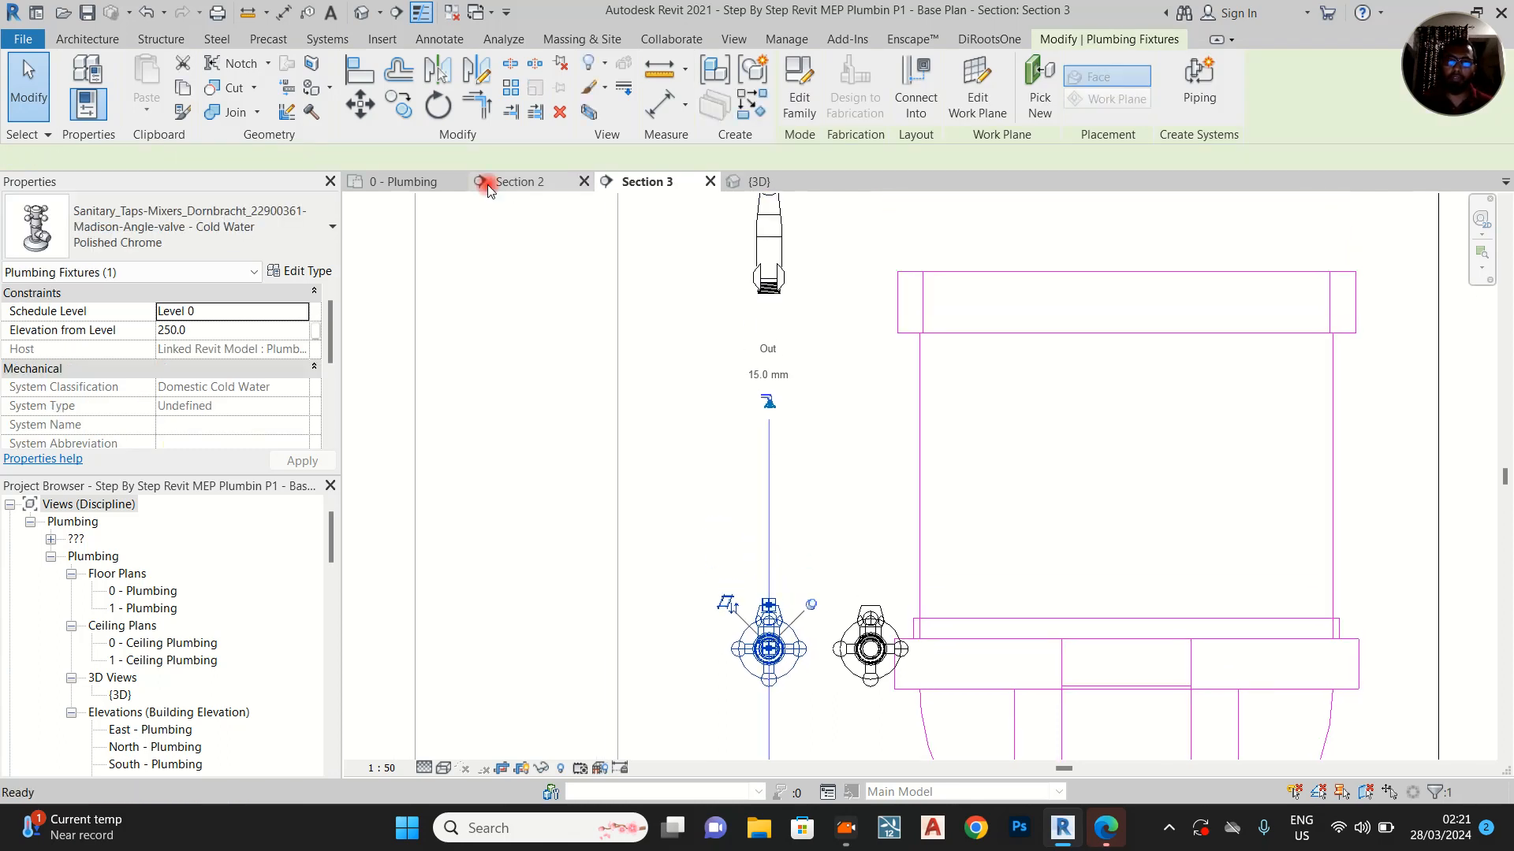
pyautogui.click(512, 182)
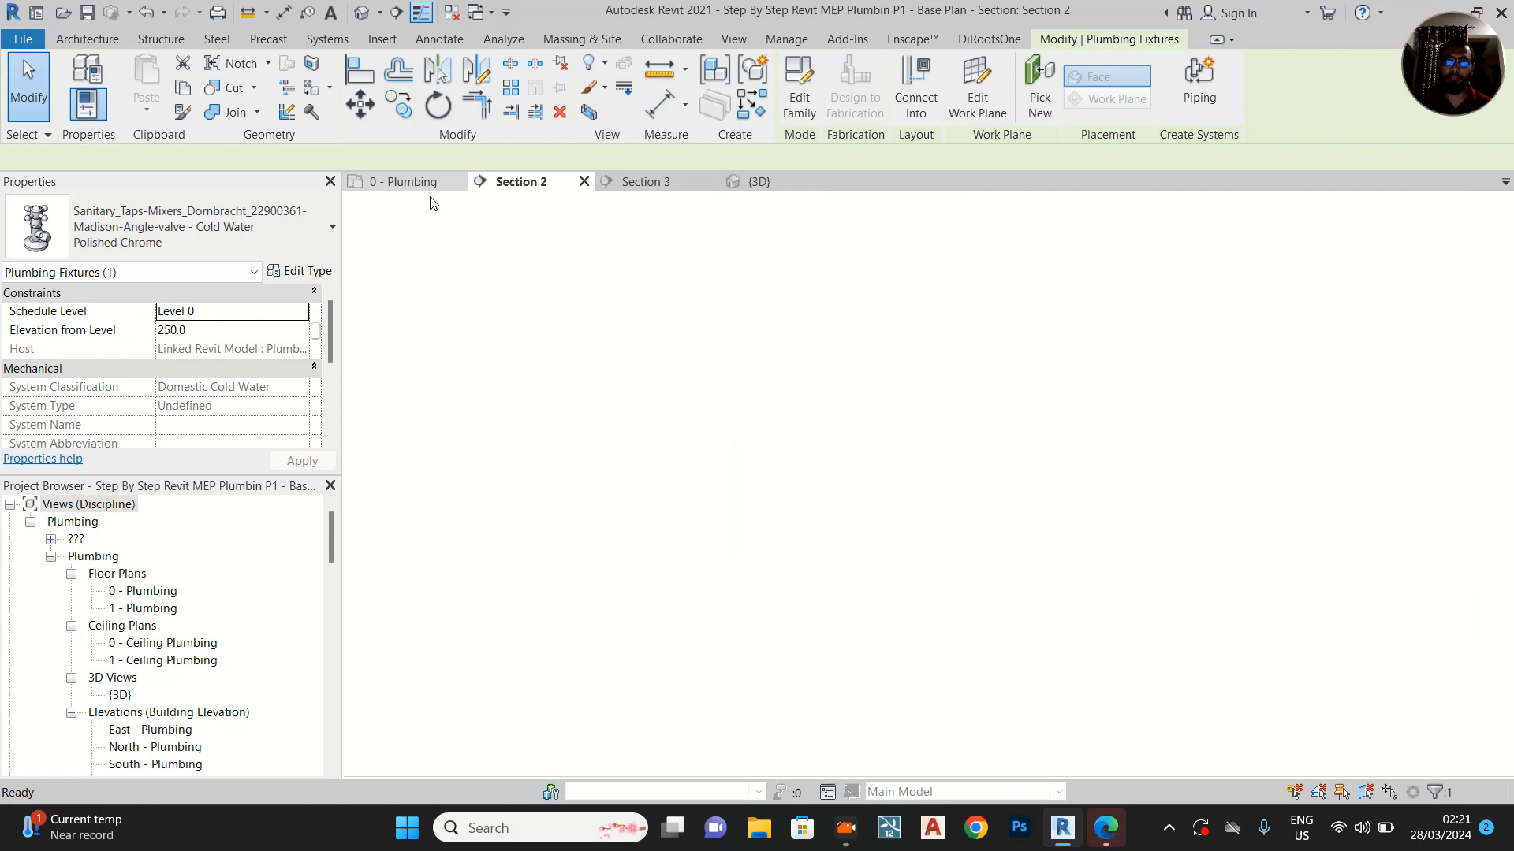
pyautogui.click(406, 182)
# Move the Section 2 line beside the WC's angle valves and shorten its view depth to end between the two valves
pyautogui.scroll(3, 1031, 373)
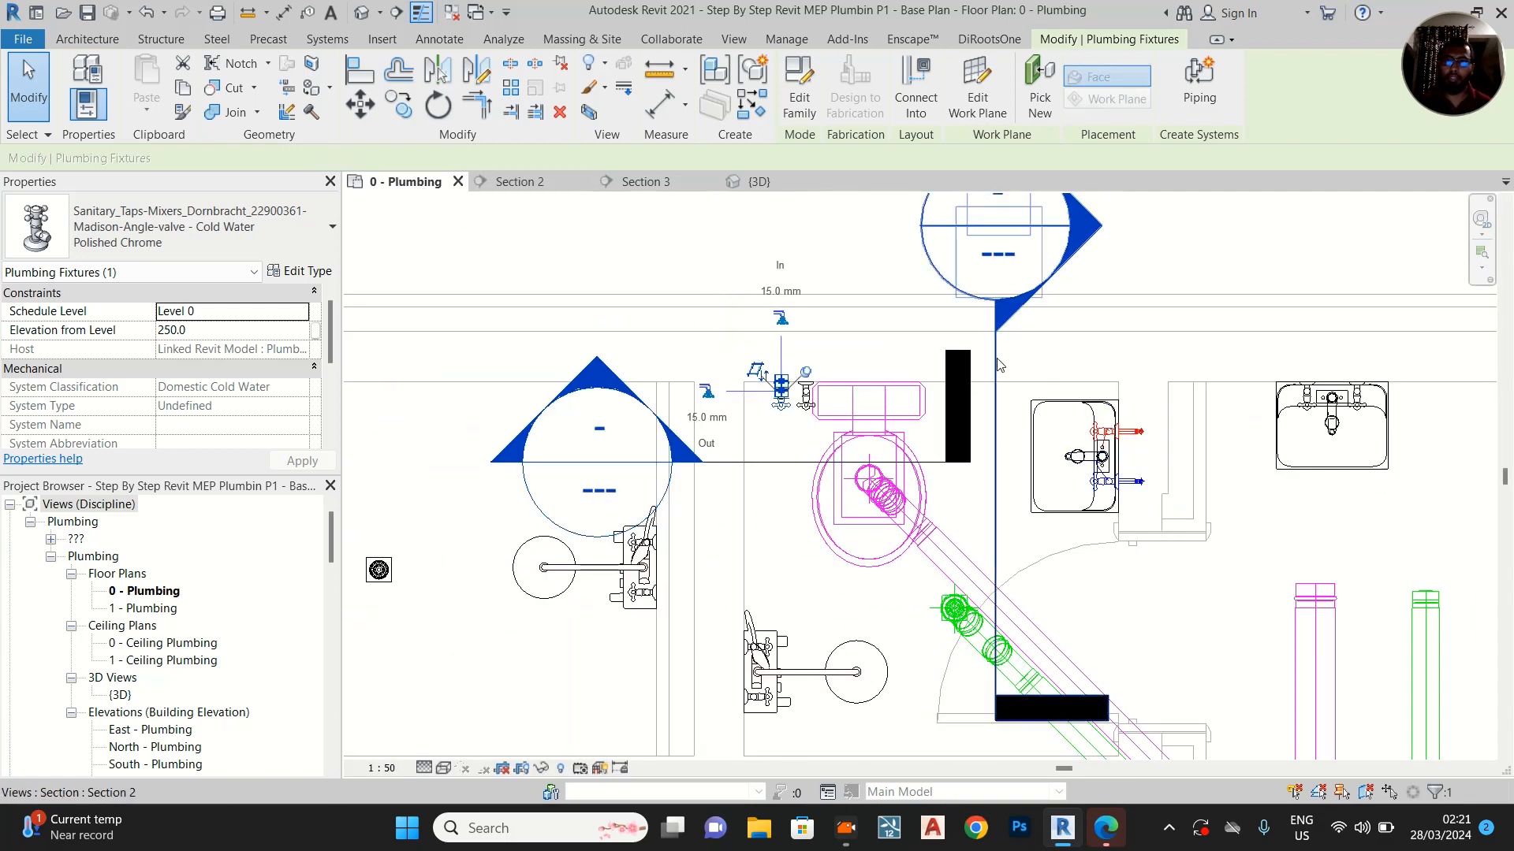
pyautogui.click(1003, 381)
pyautogui.moveTo(1003, 381); pyautogui.dragTo(753, 333)
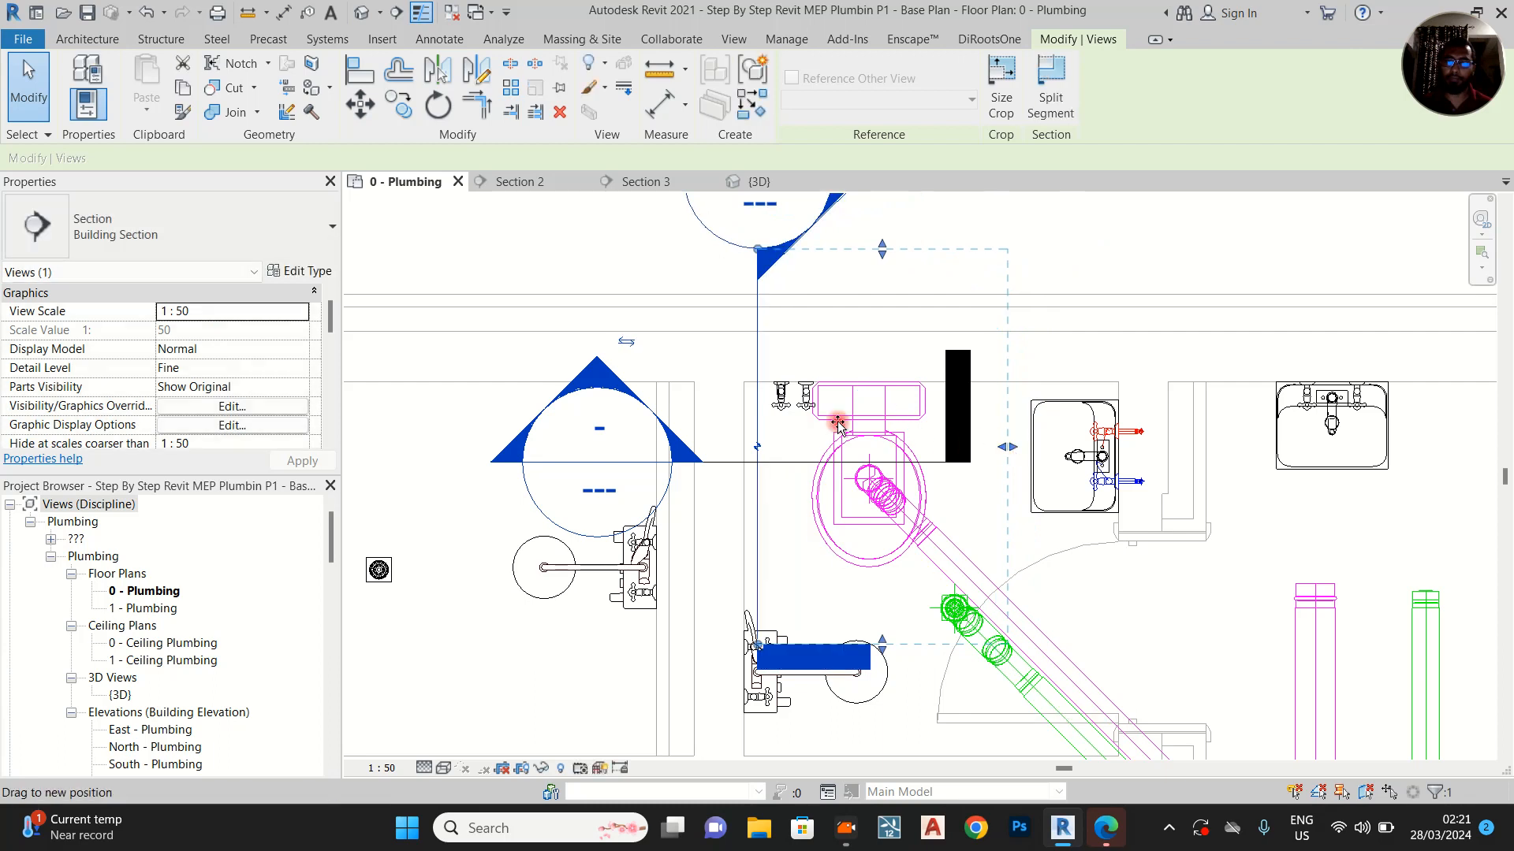
pyautogui.moveTo(796, 413); pyautogui.dragTo(797, 414)
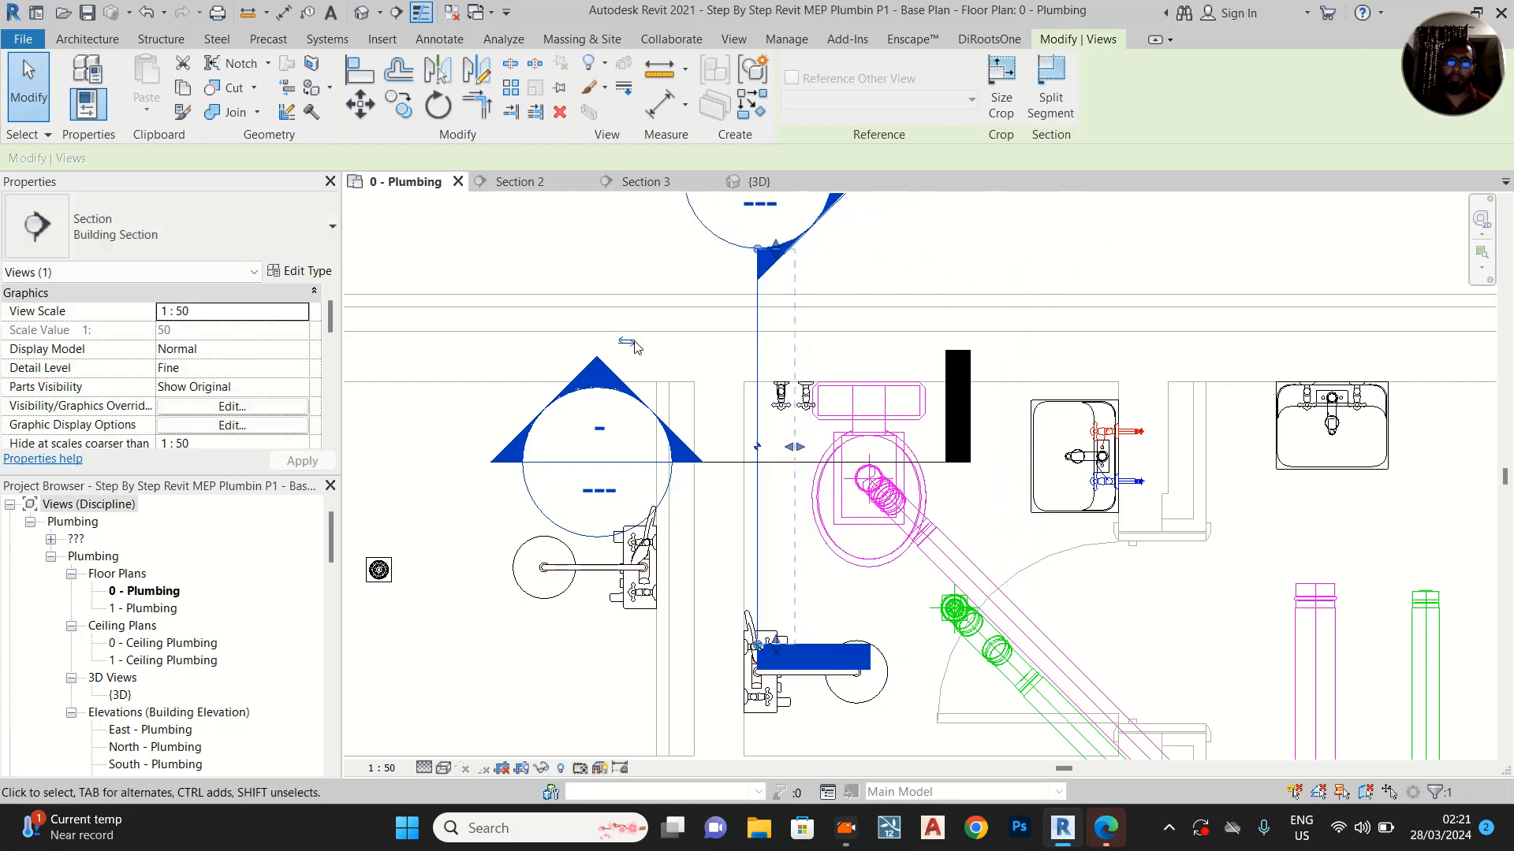
# Open Section 3 from its section line and compare the angle valves beside the WC with their positions in the 0 - Plumbing plan
pyautogui.click(734, 462)
pyautogui.rightClick(735, 463)
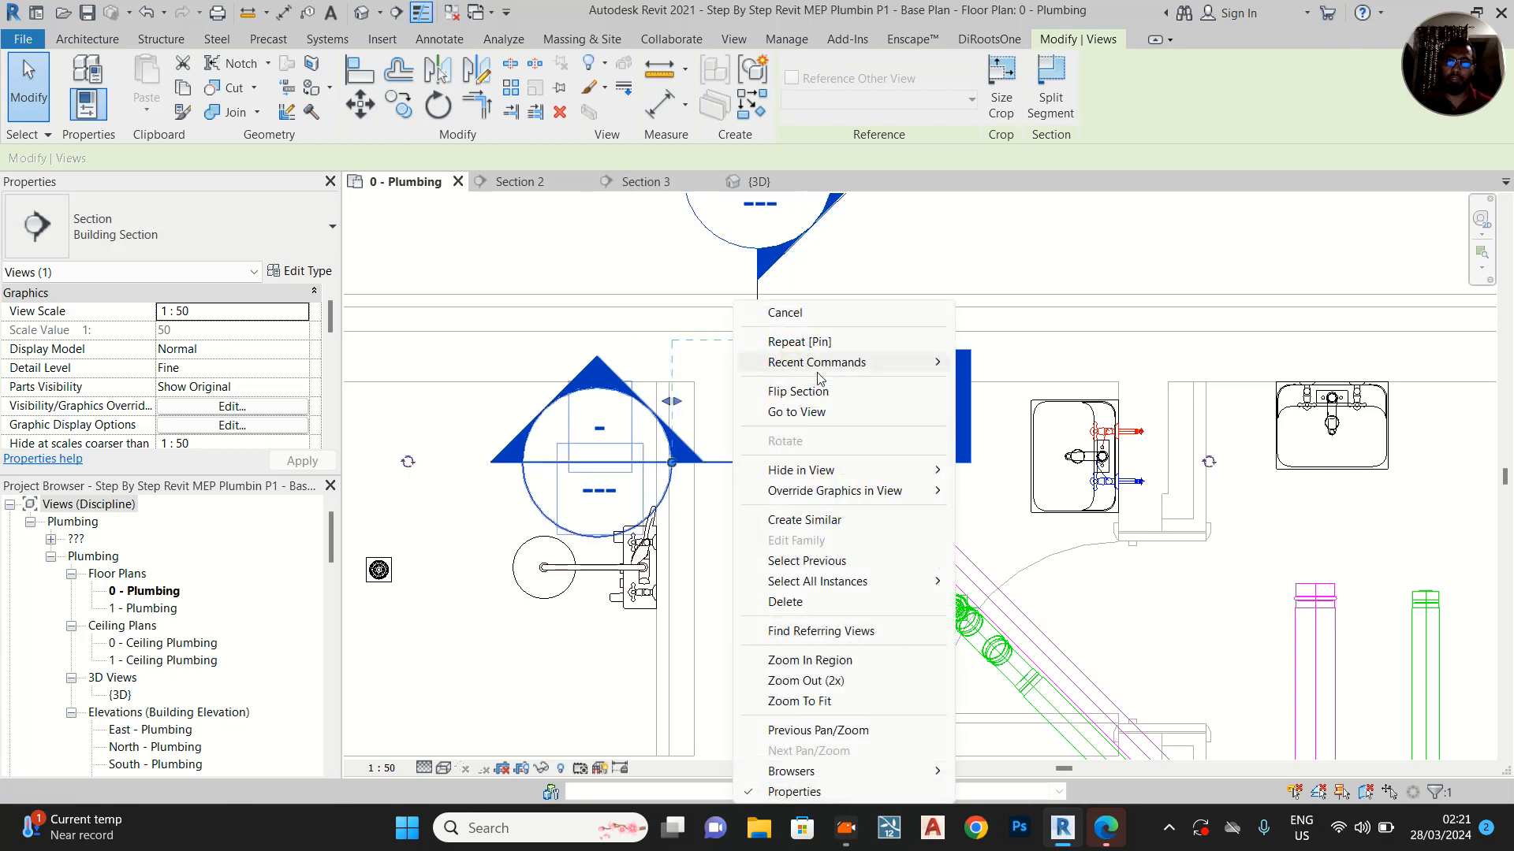
pyautogui.click(826, 412)
pyautogui.scroll(-5, 831, 520)
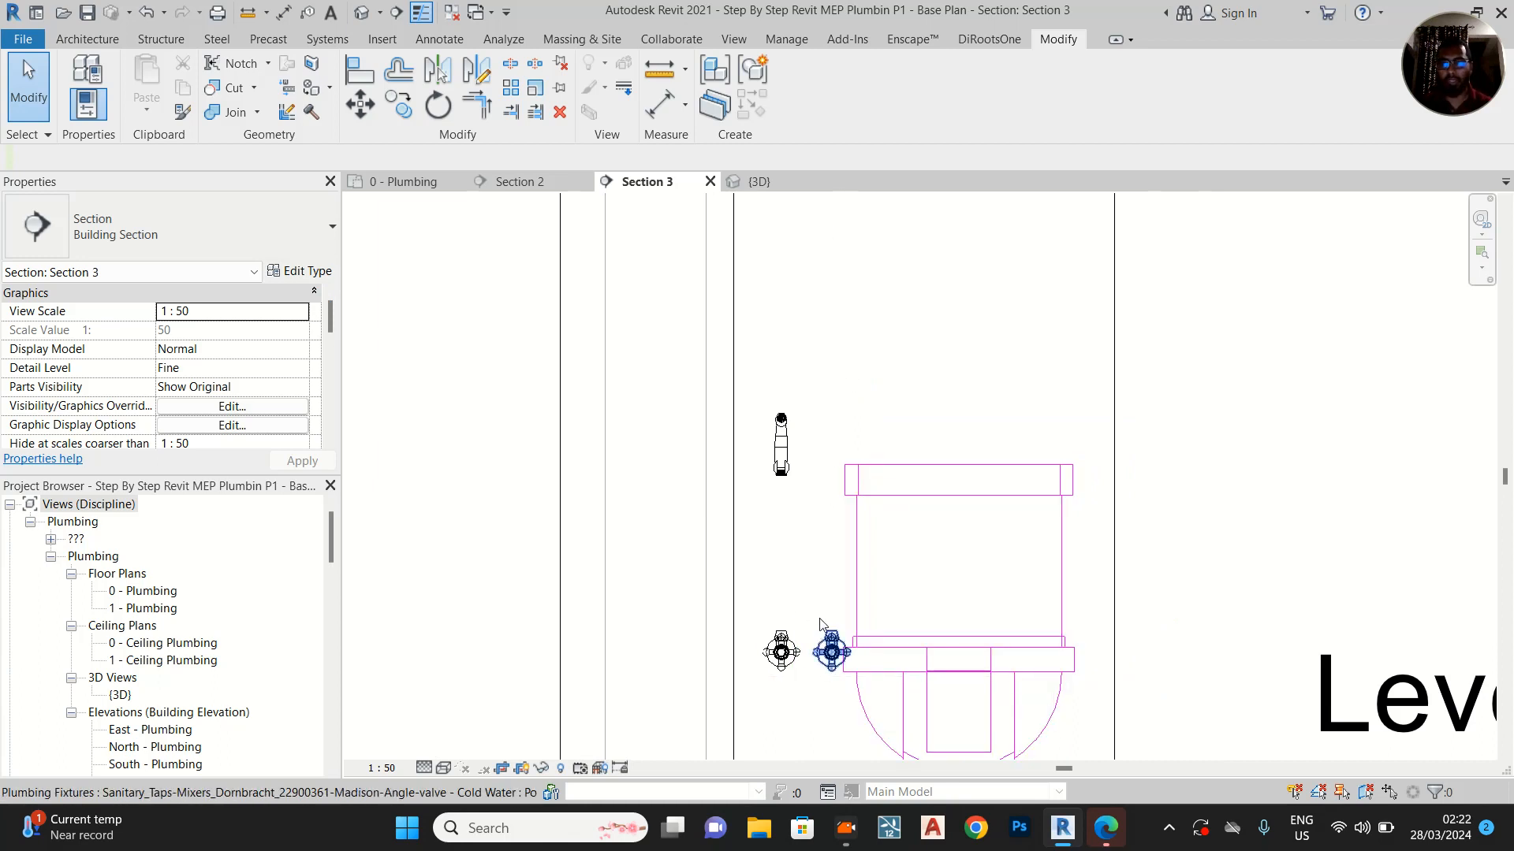
pyautogui.scroll(1, 816, 599)
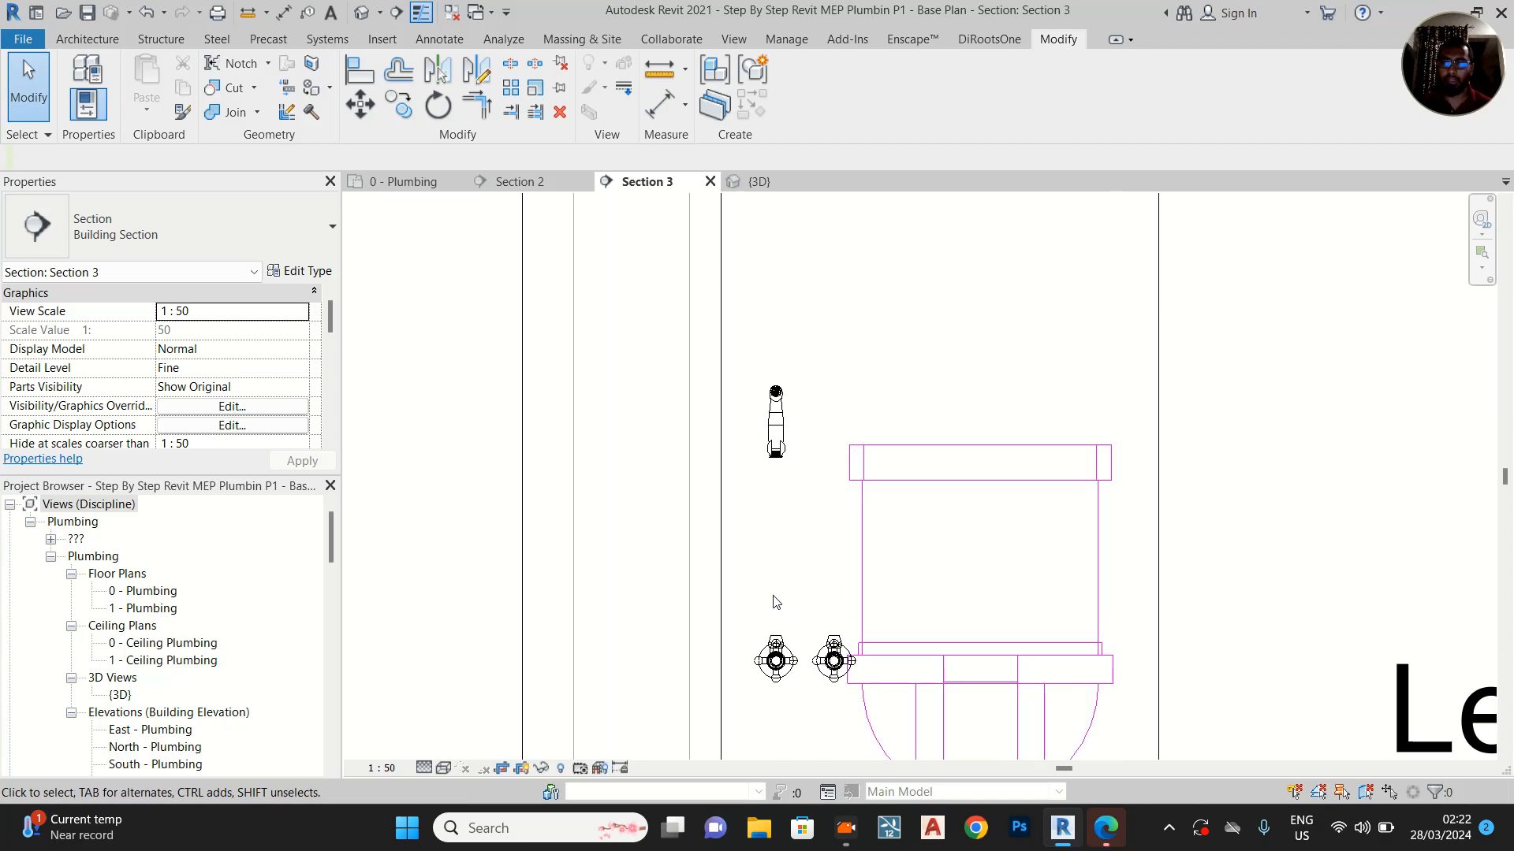
pyautogui.click(412, 182)
pyautogui.scroll(2, 685, 312)
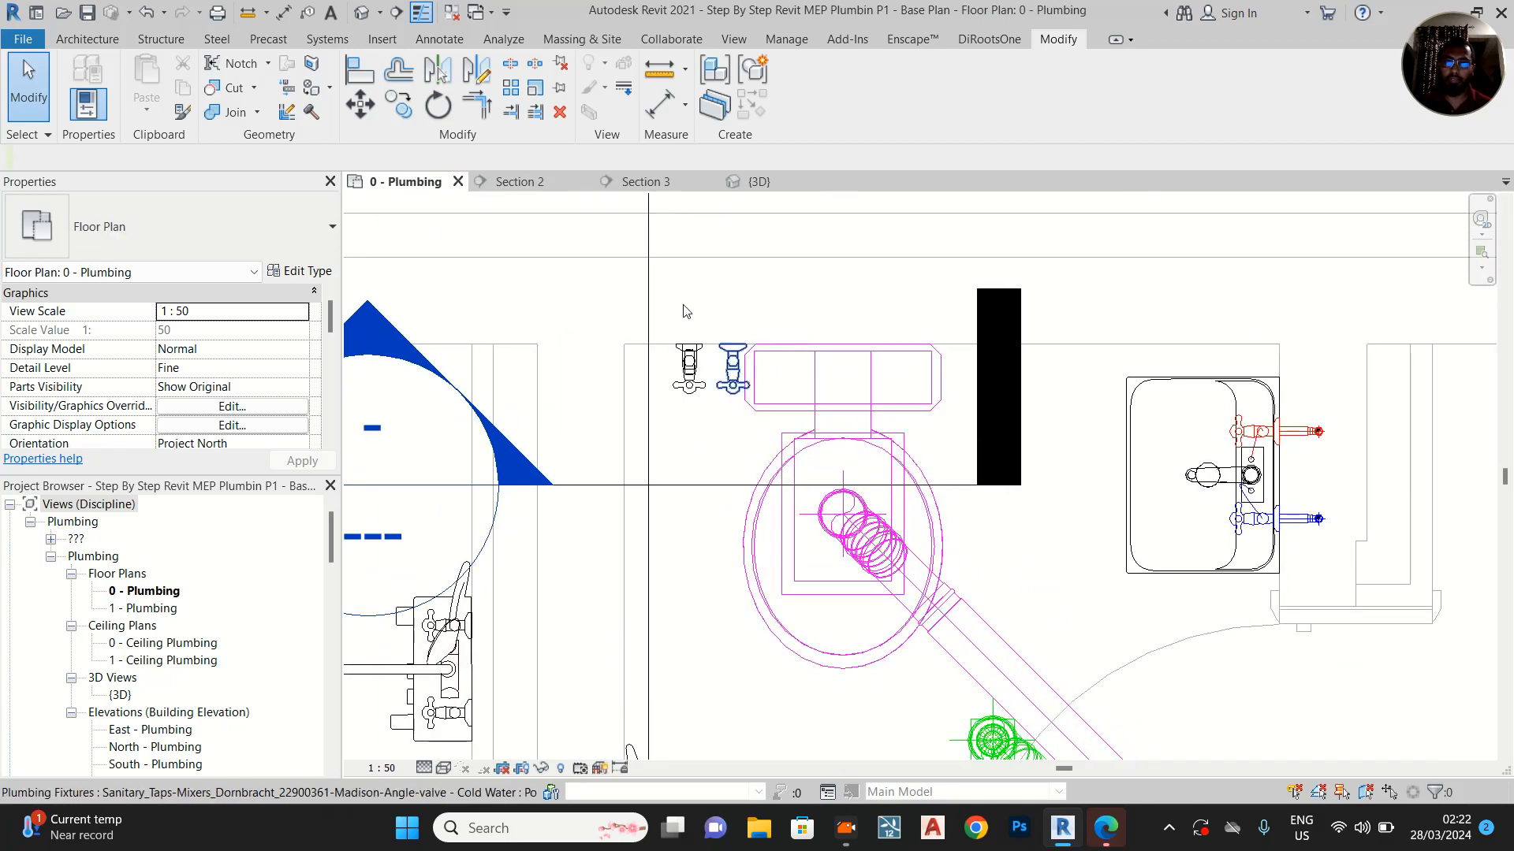
# Move the Section 2 line between the two angle valves so it shows only the valve nearest the WC, and open Section 2
pyautogui.click(648, 292)
pyautogui.keyDown('ctrl'); pyautogui.moveTo(648, 292); pyautogui.dragTo(712, 289); pyautogui.keyUp('ctrl')
pyautogui.rightClick(712, 291)
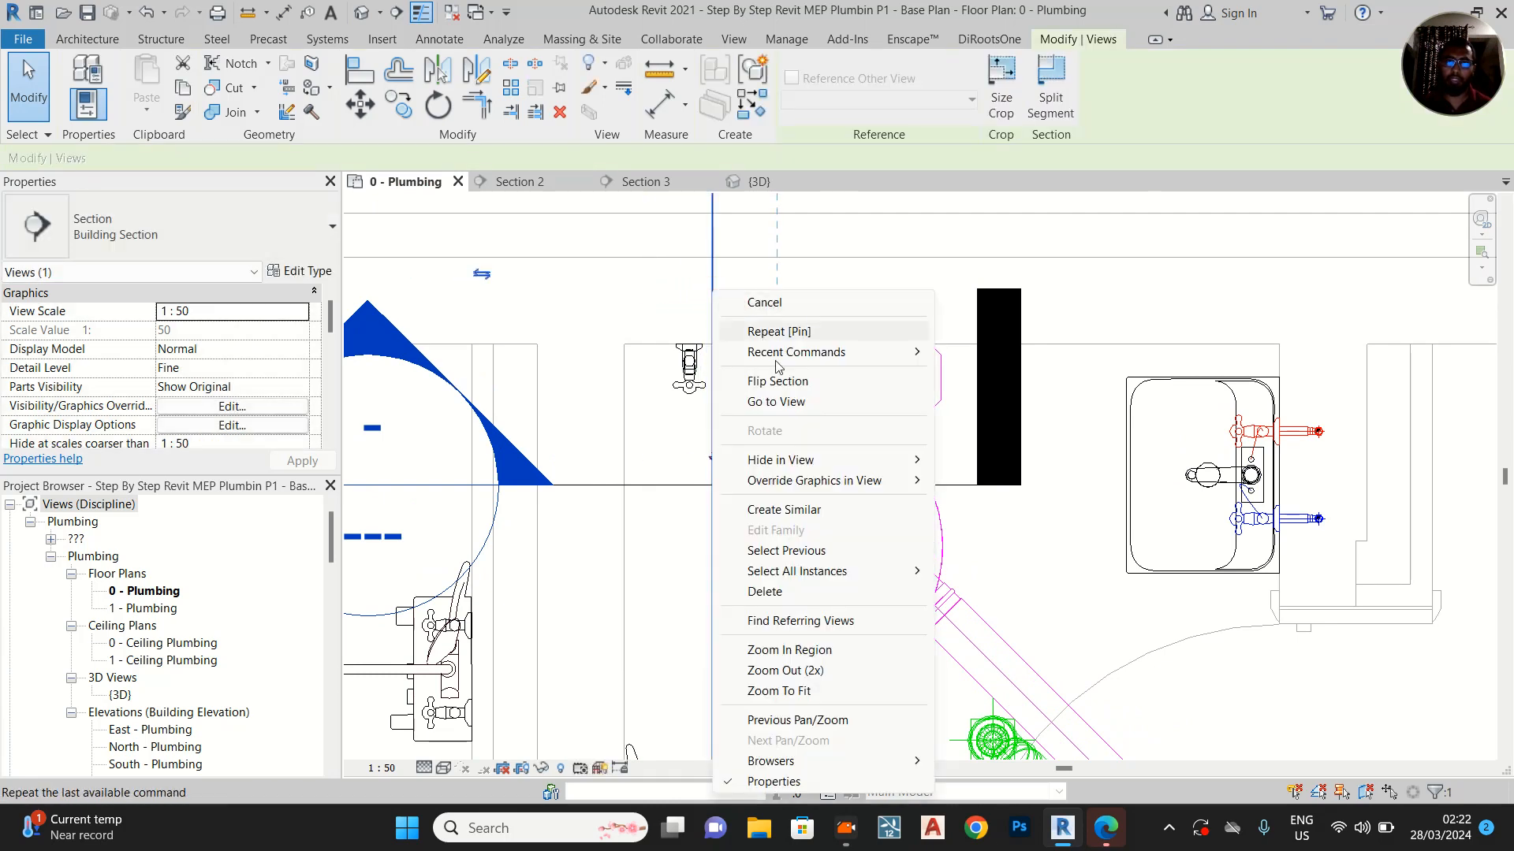
pyautogui.click(791, 403)
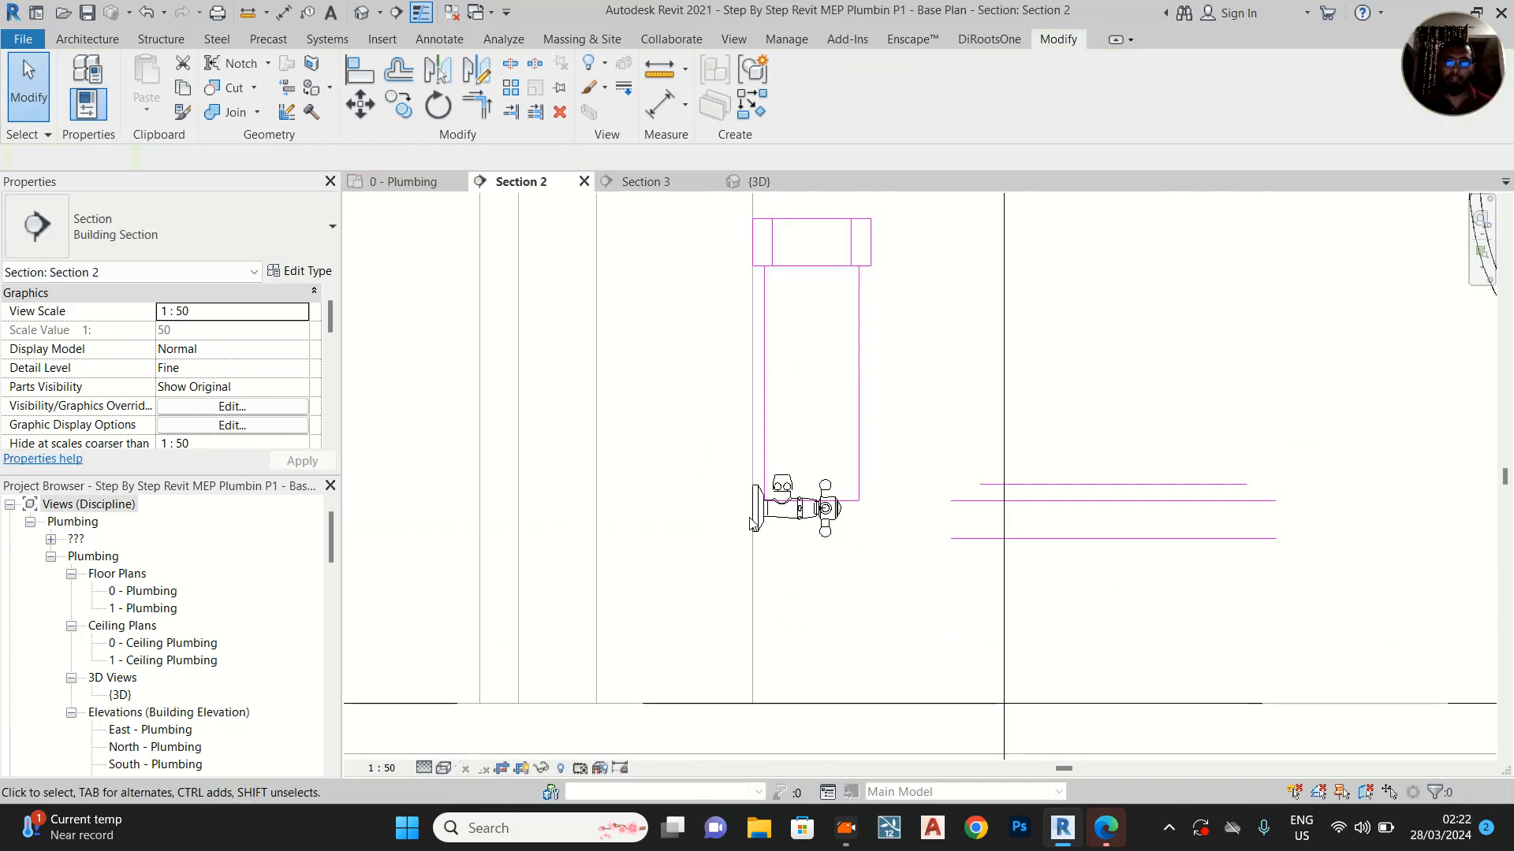
# Draw a horizontal 15 mm Plastic pipe from the wall-side connector of the angle valve nearest the WC into the wall
pyautogui.scroll(2, 741, 526)
pyautogui.click(771, 518)
pyautogui.click(763, 495)
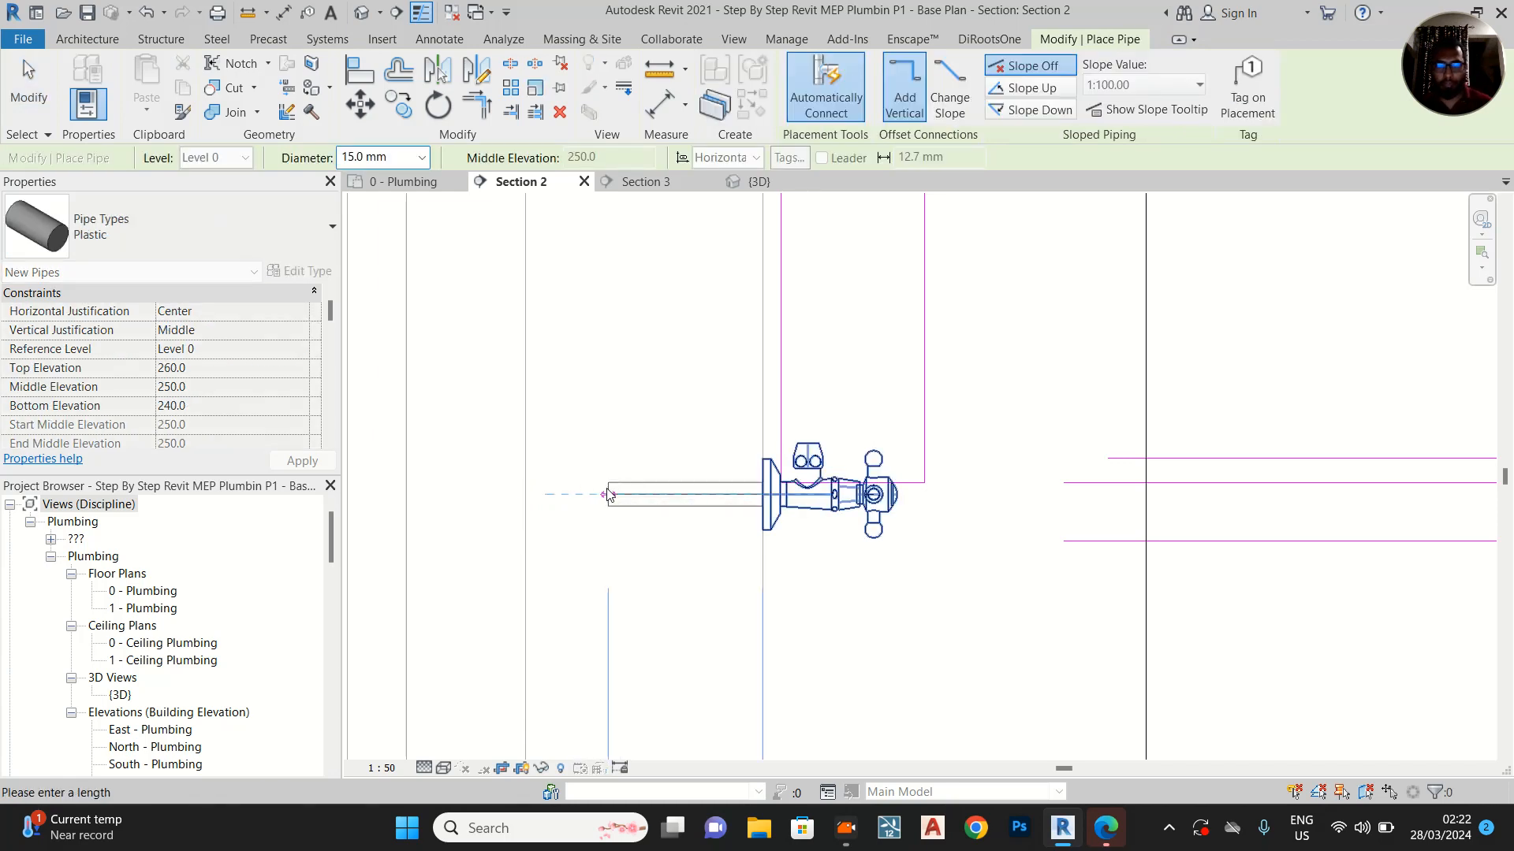
pyautogui.press('Return')
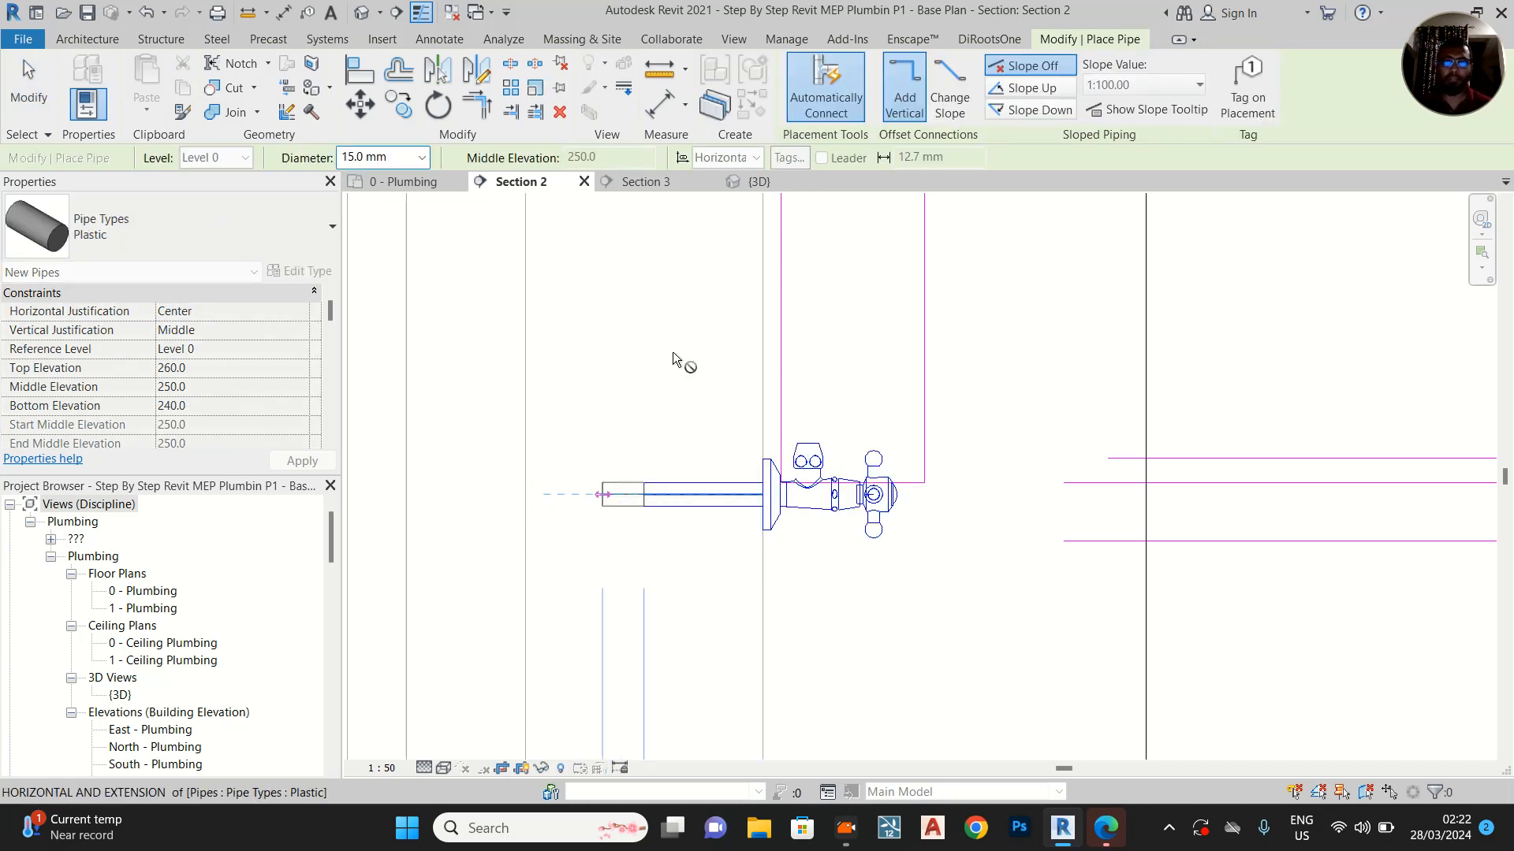
# Continue the cold-water pipe vertically inside the wall to a middle elevation of 3950 mm, just below Level 1, and finish the run
pyautogui.moveTo(653, 341); pyautogui.dragTo(656, 699, button='middle')
pyautogui.scroll(-2, 654, 700)
pyautogui.scroll(-2, 637, 669)
pyautogui.scroll(-2, 646, 371)
pyautogui.moveTo(648, 225); pyautogui.dragTo(631, 497, button='middle')
pyautogui.scroll(3, 652, 439)
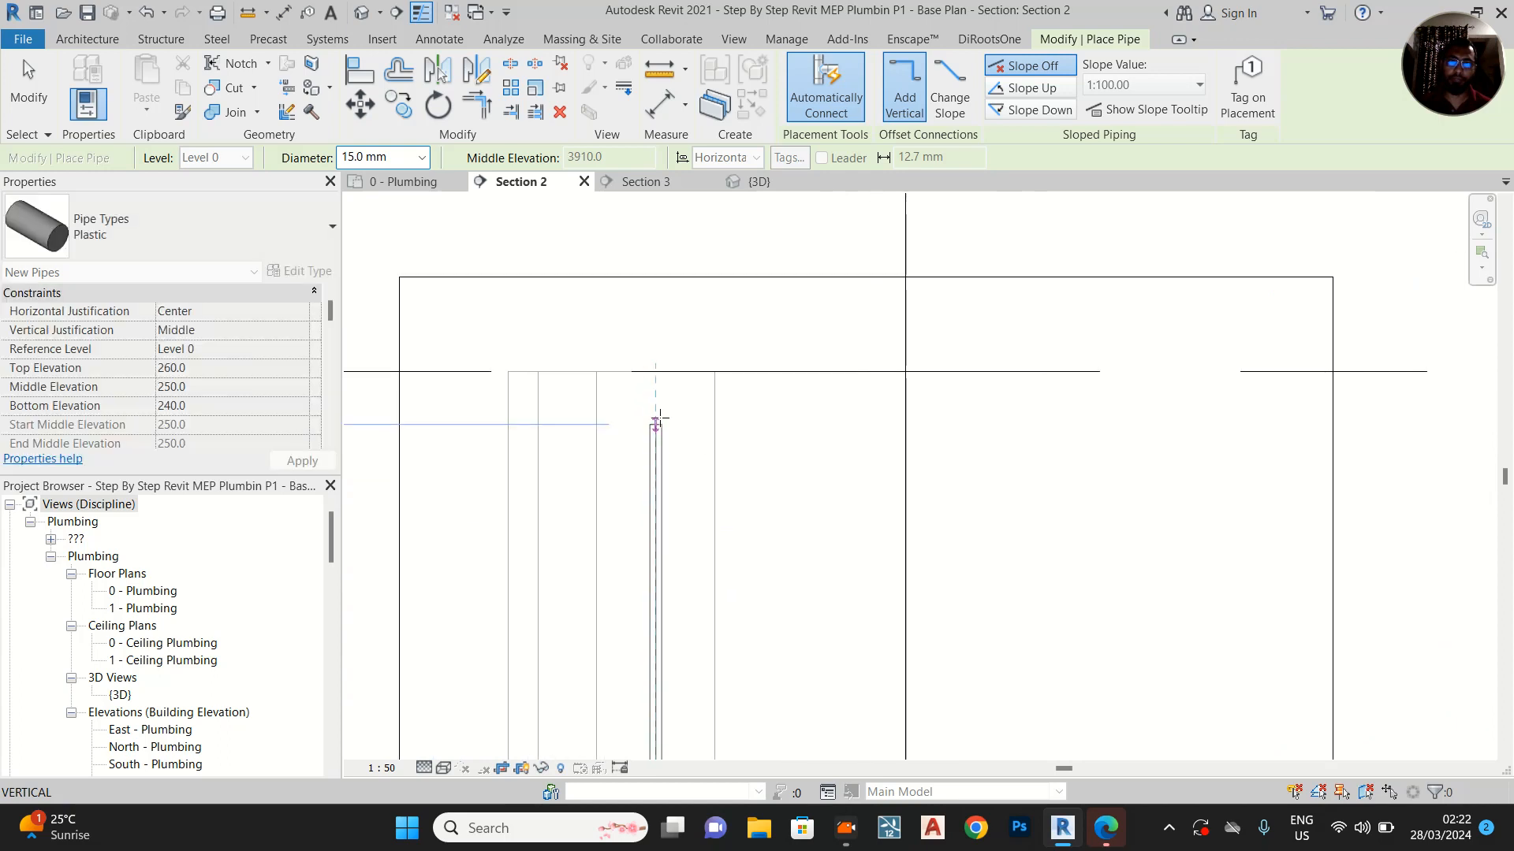
pyautogui.click(659, 406)
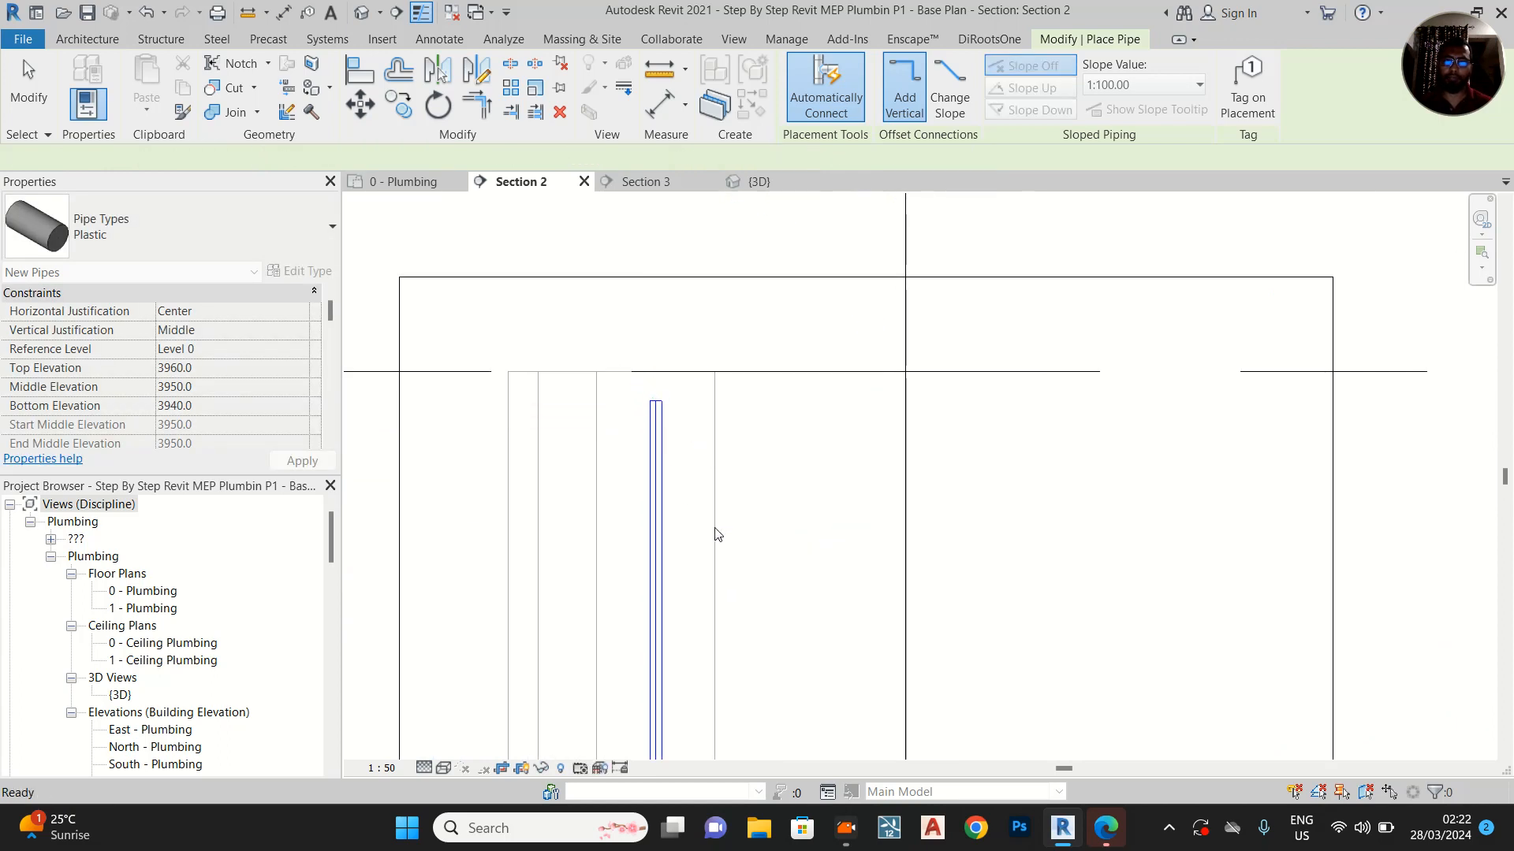
pyautogui.press('Escape')
# Examine the WC valve's new cold-water pipe in Section 2, the 0 - Plumbing plan and Section 3
pyautogui.scroll(-3, 667, 382)
pyautogui.moveTo(723, 456); pyautogui.dragTo(719, 209, button='middle')
pyautogui.scroll(-1, 715, 213)
pyautogui.moveTo(708, 390); pyautogui.dragTo(680, 210, button='middle')
pyautogui.scroll(2, 666, 576)
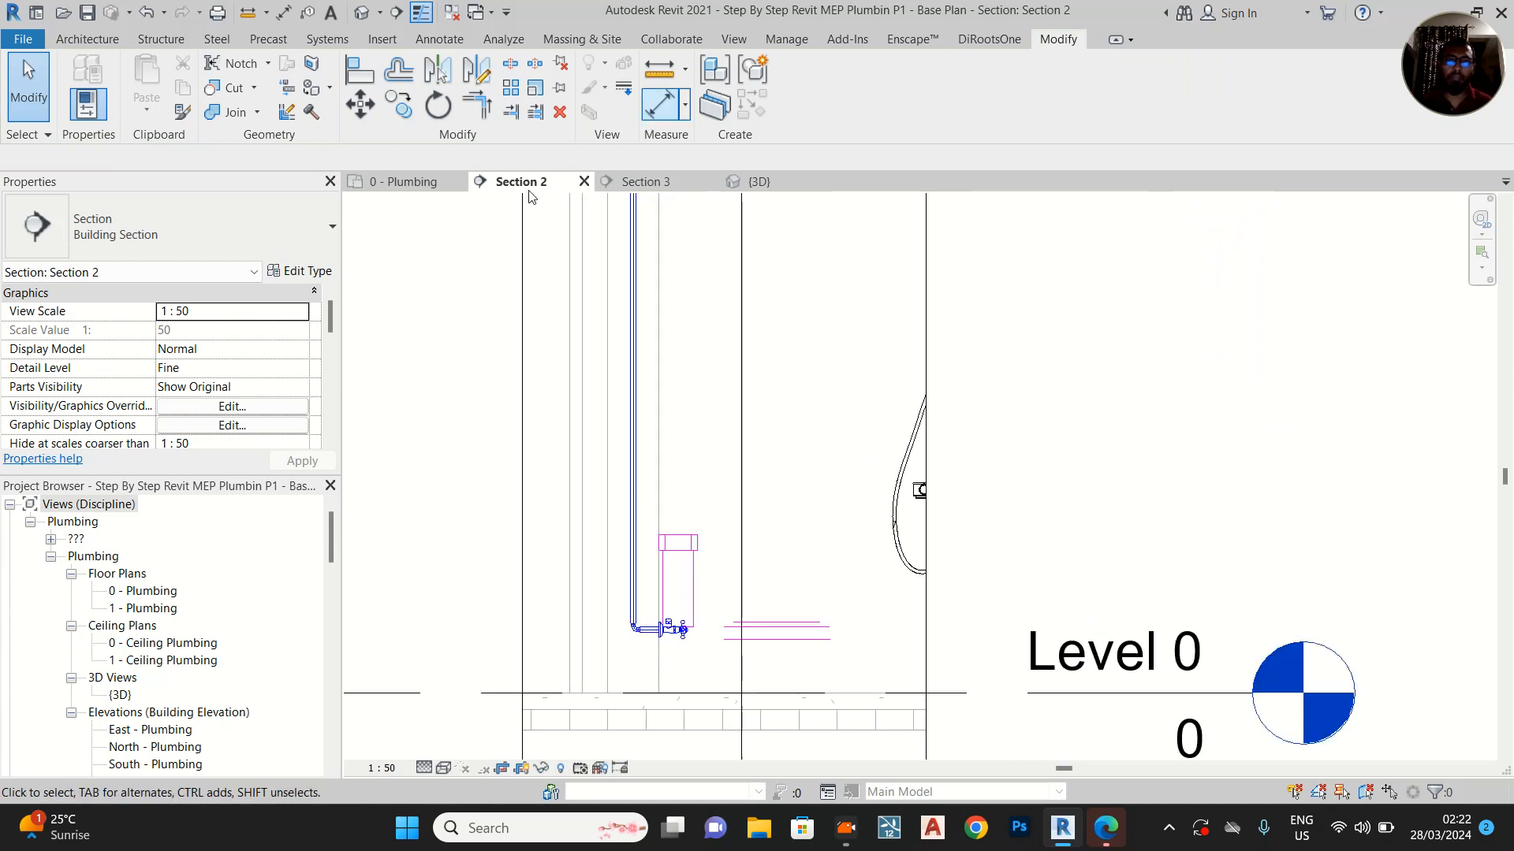
pyautogui.click(397, 185)
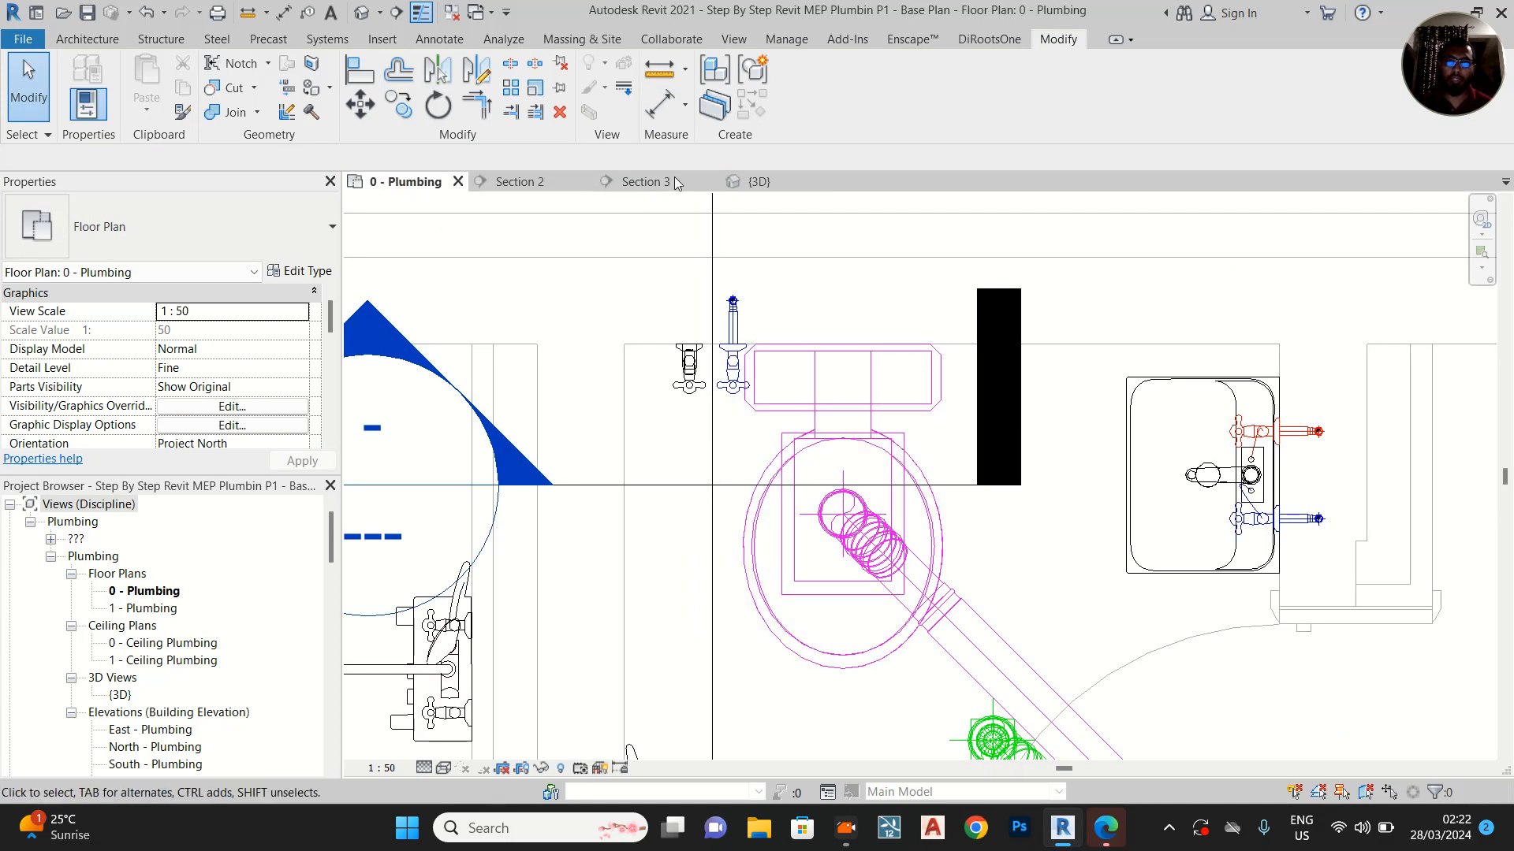
pyautogui.click(623, 183)
pyautogui.scroll(3, 784, 645)
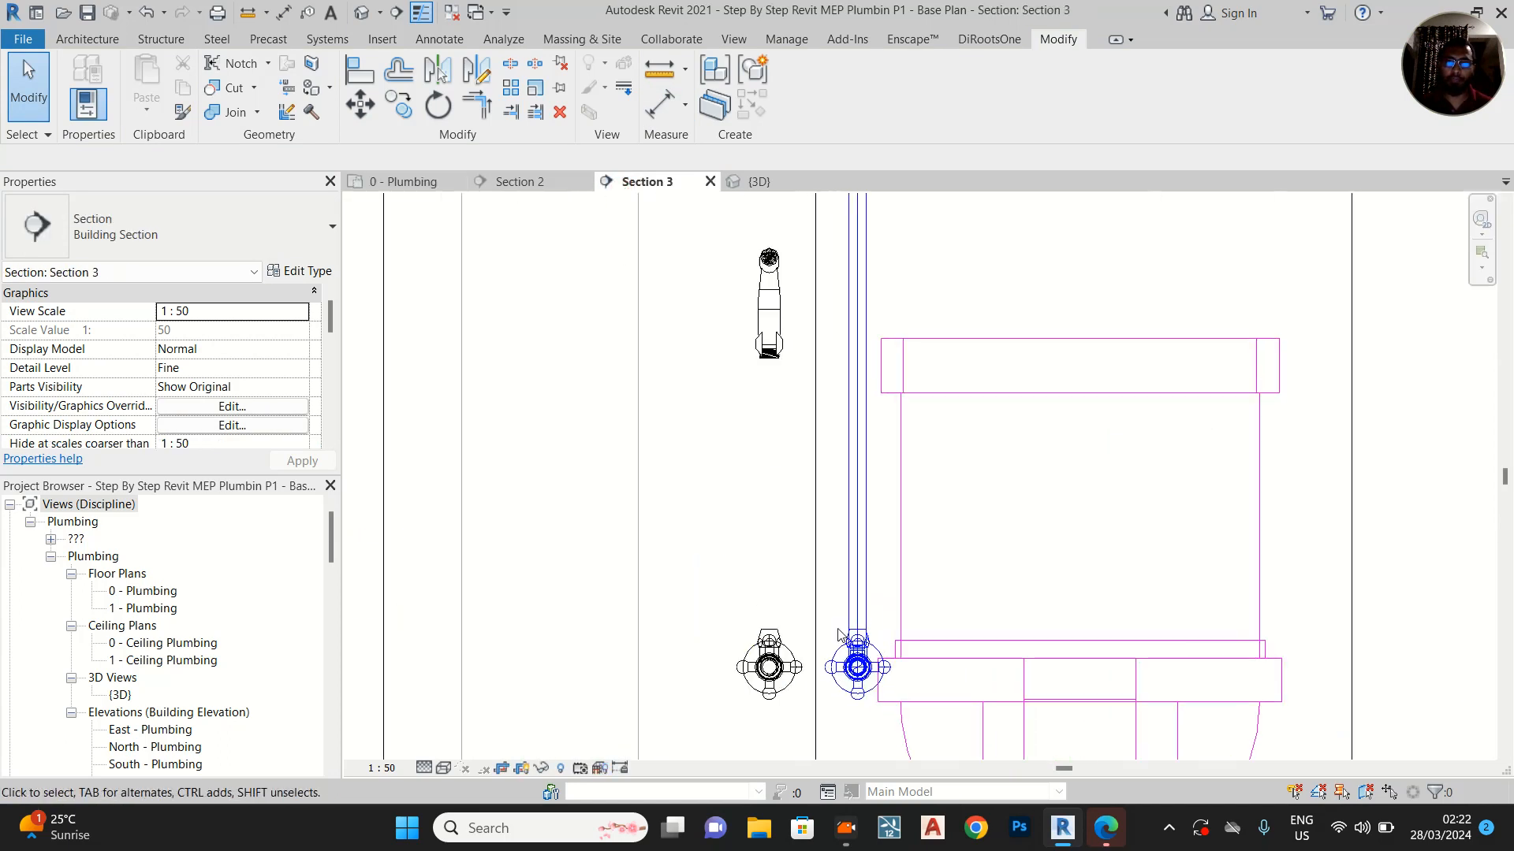
# Move the Section 2 line in the 0 - Plumbing plan to the outer side of the angle valve farthest from the WC, and open Section 2
pyautogui.click(422, 184)
pyautogui.click(519, 185)
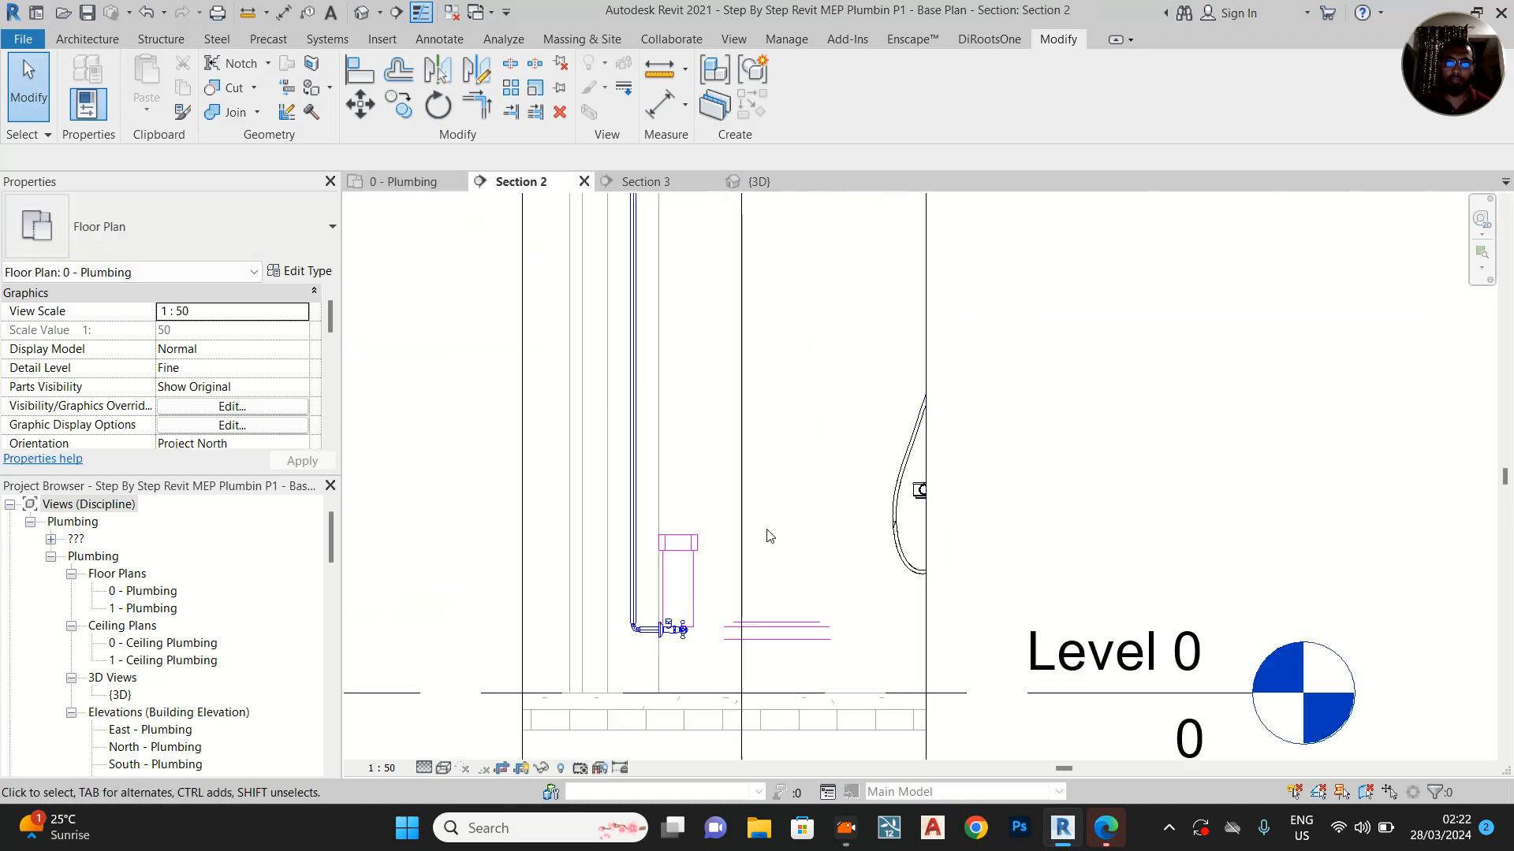
pyautogui.click(419, 186)
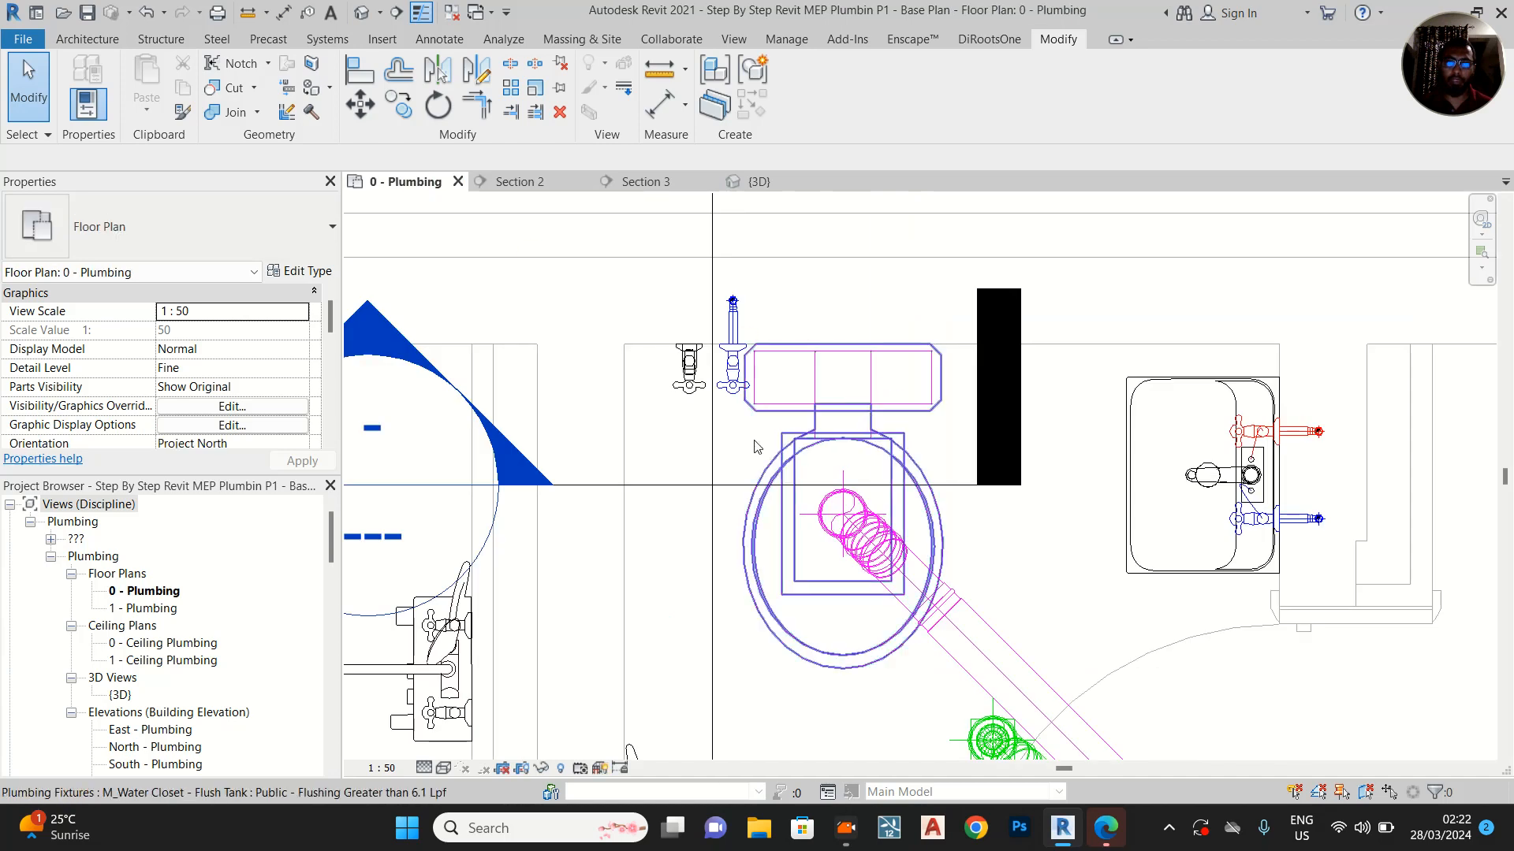
pyautogui.moveTo(708, 236); pyautogui.dragTo(640, 276)
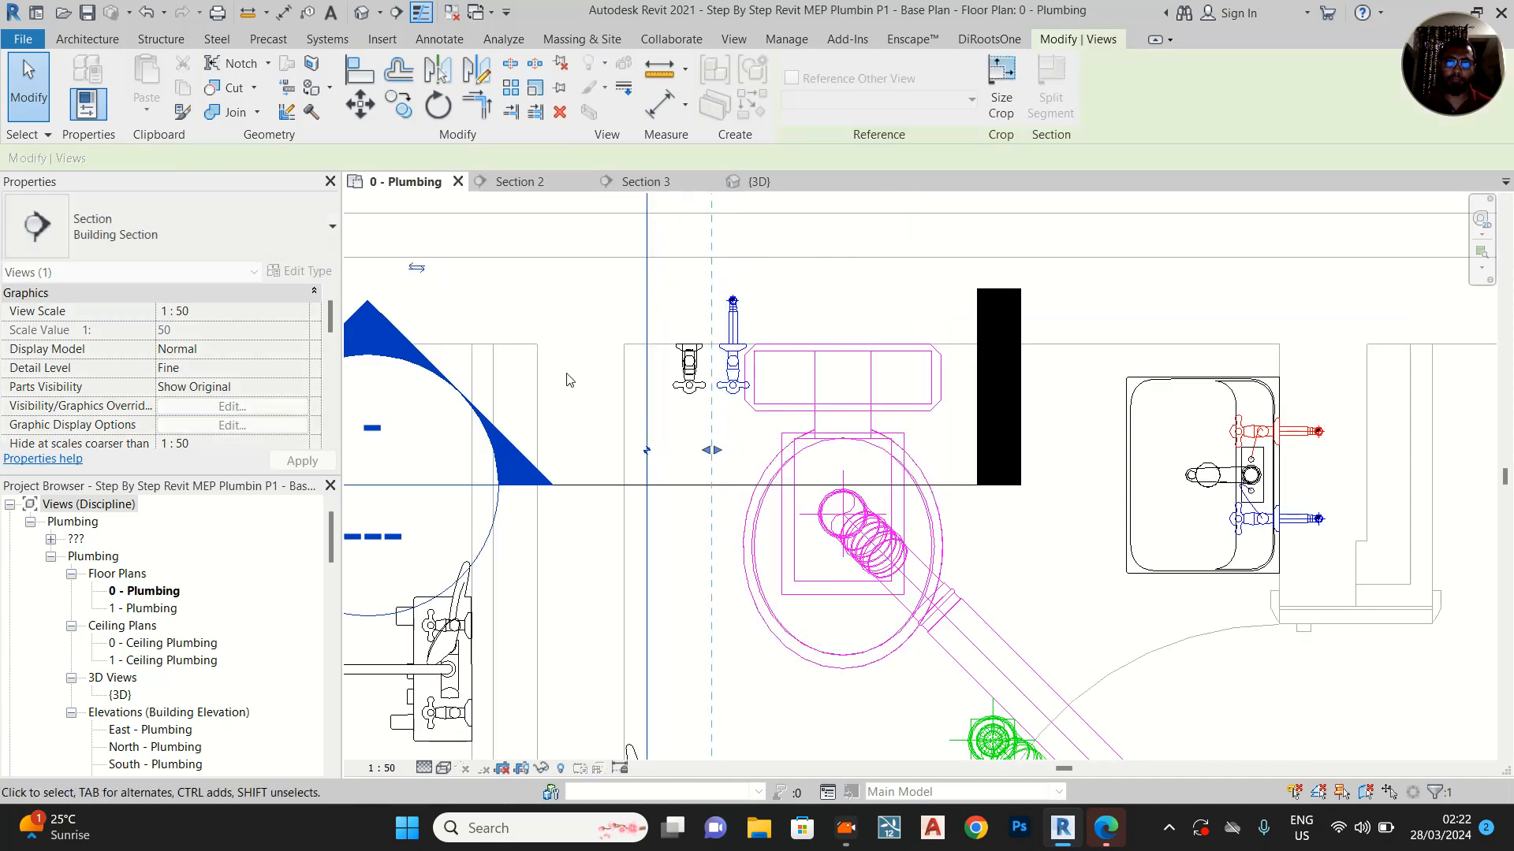
pyautogui.click(668, 182)
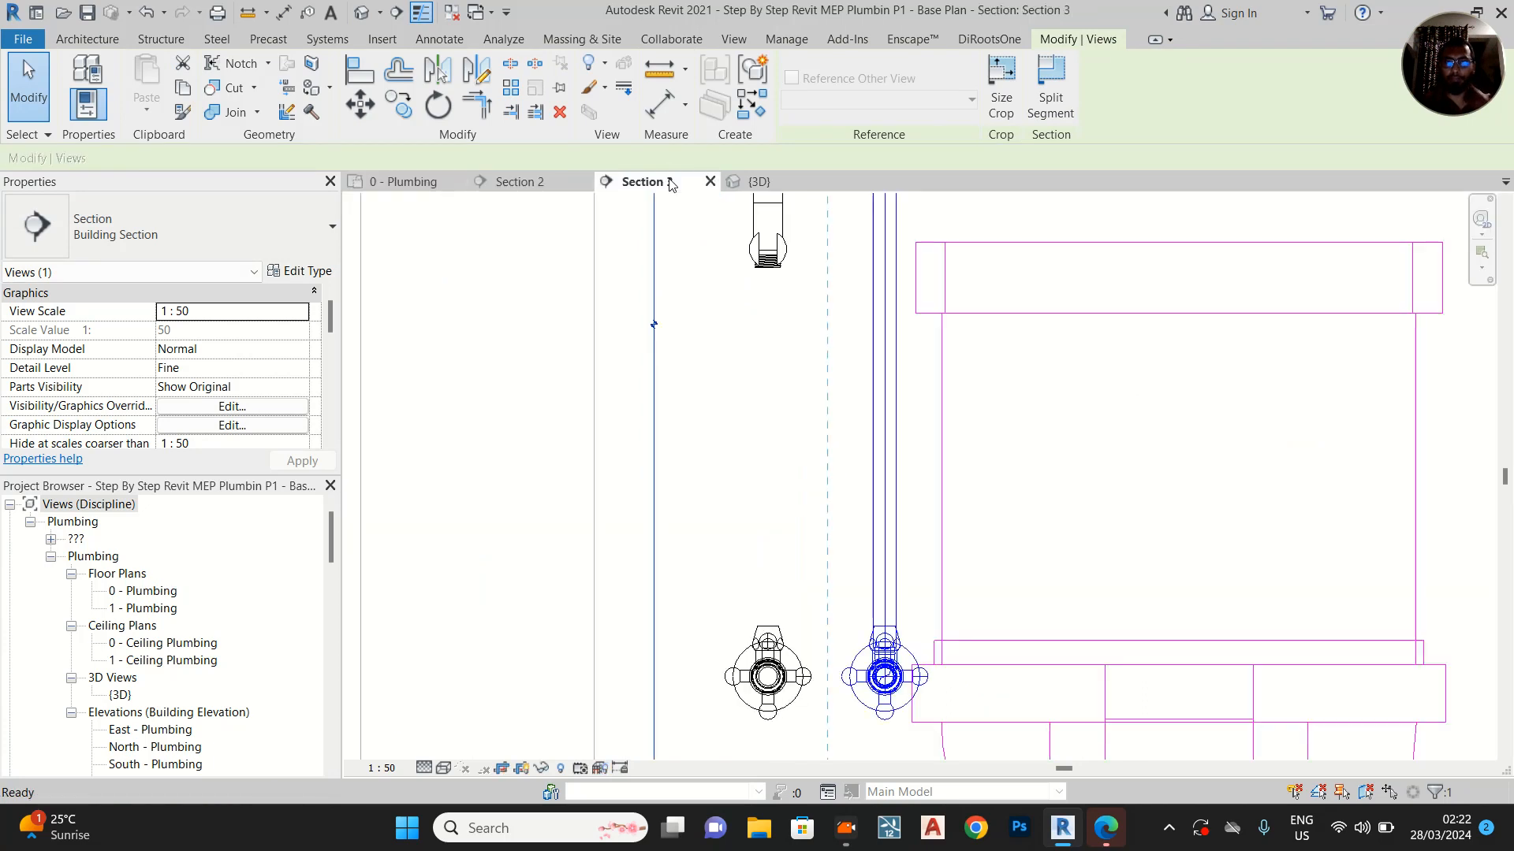
pyautogui.click(544, 182)
pyautogui.scroll(3, 662, 641)
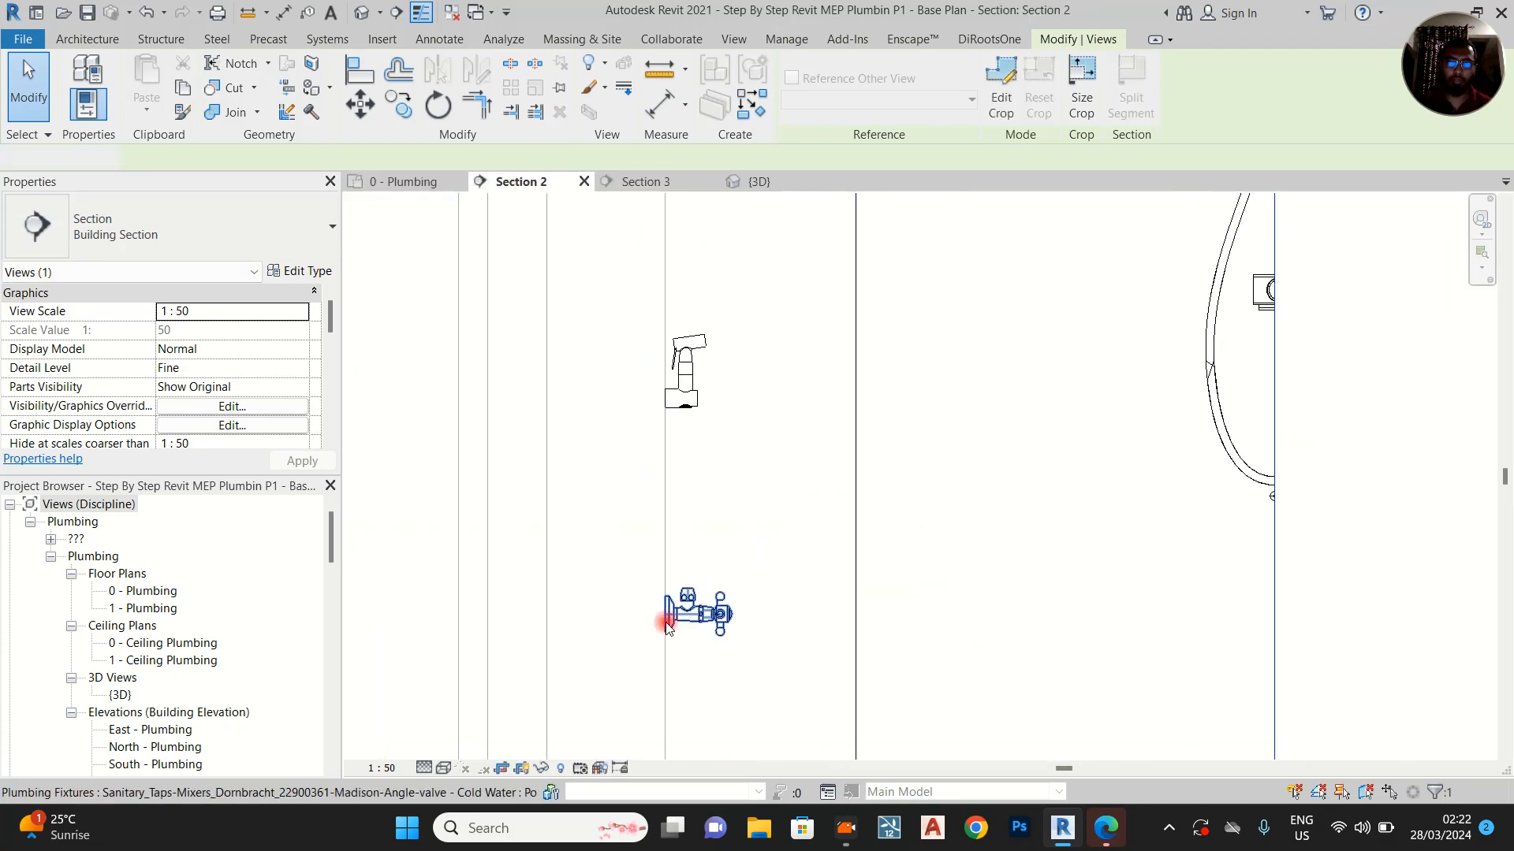
# Draw a 15 mm Plastic pipe from the outer angle valve's wall-side connector into the wall, then vertically to a middle elevation of 535 mm
pyautogui.click(666, 625)
pyautogui.click(536, 616)
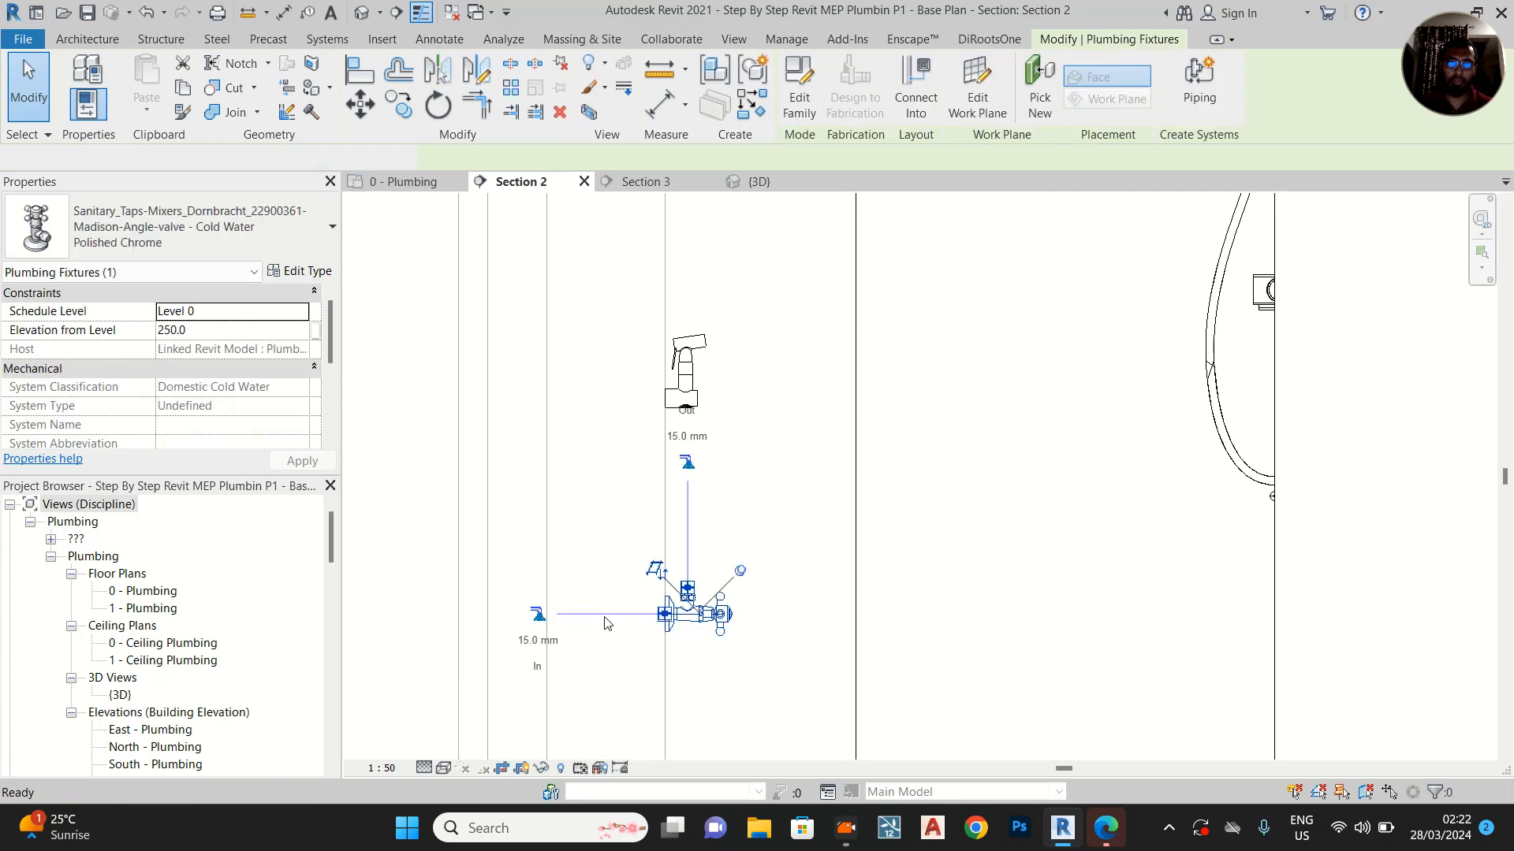
pyautogui.scroll(2, 608, 615)
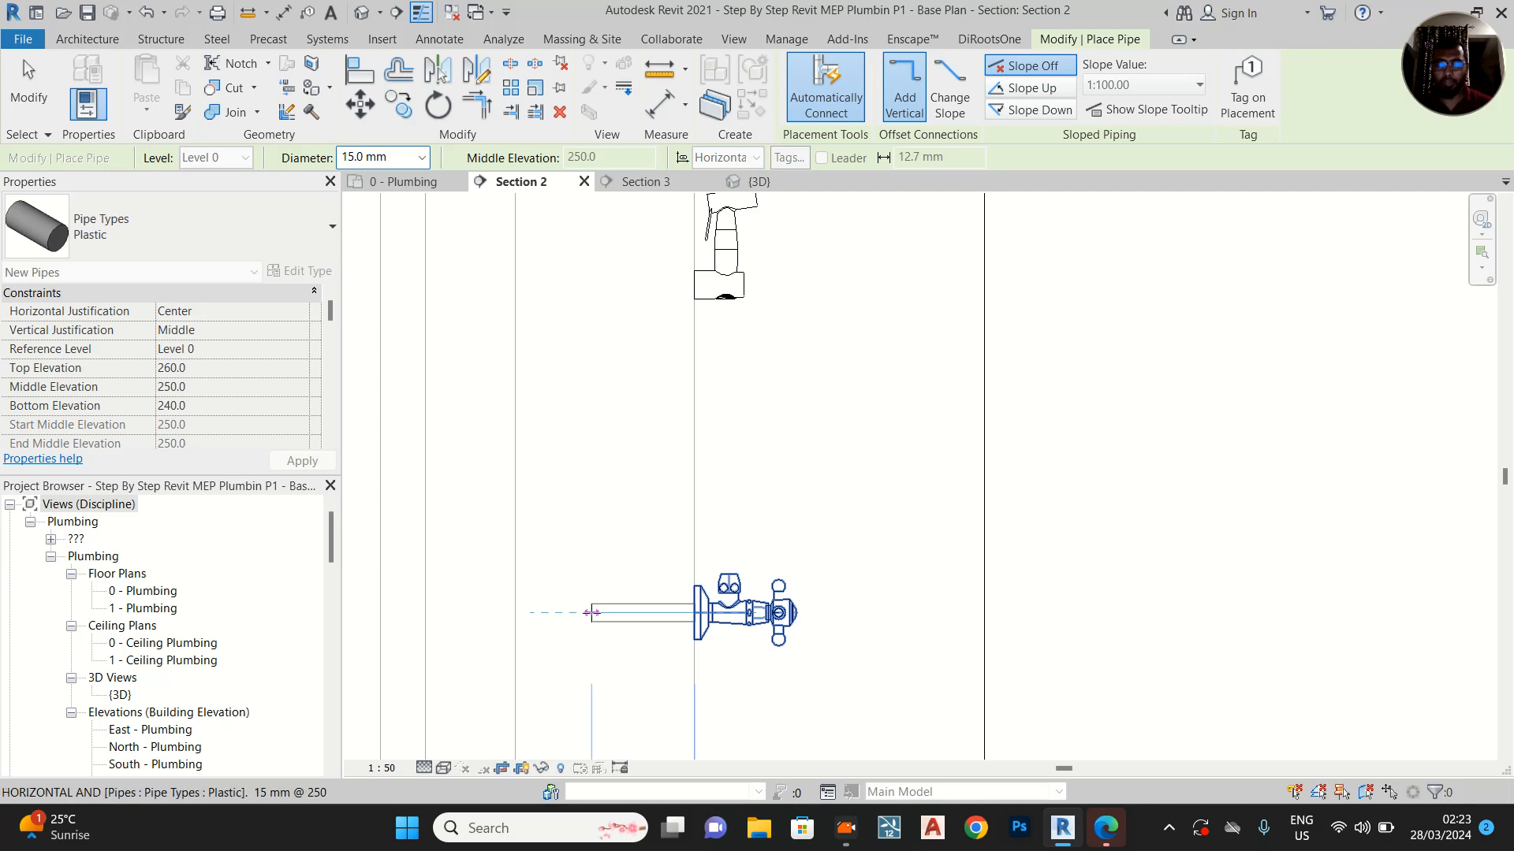
pyautogui.click(560, 612)
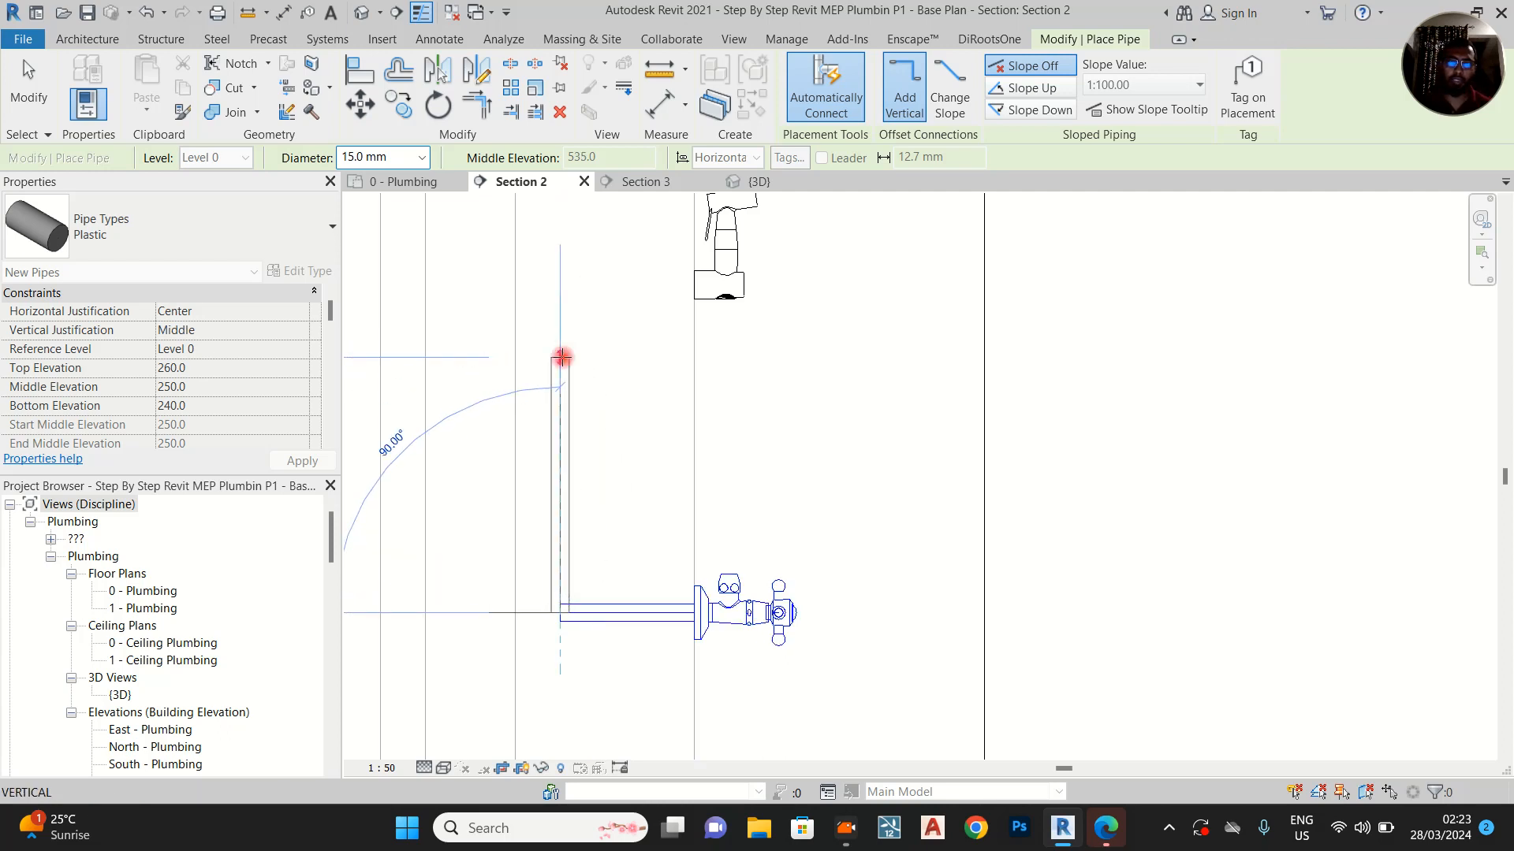
pyautogui.click(562, 357)
pyautogui.press('Escape')
pyautogui.press('Escape')
# Try to connect the outer valve's short riser horizontally to the neighbouring WC valve riser in Section 3
pyautogui.click(653, 186)
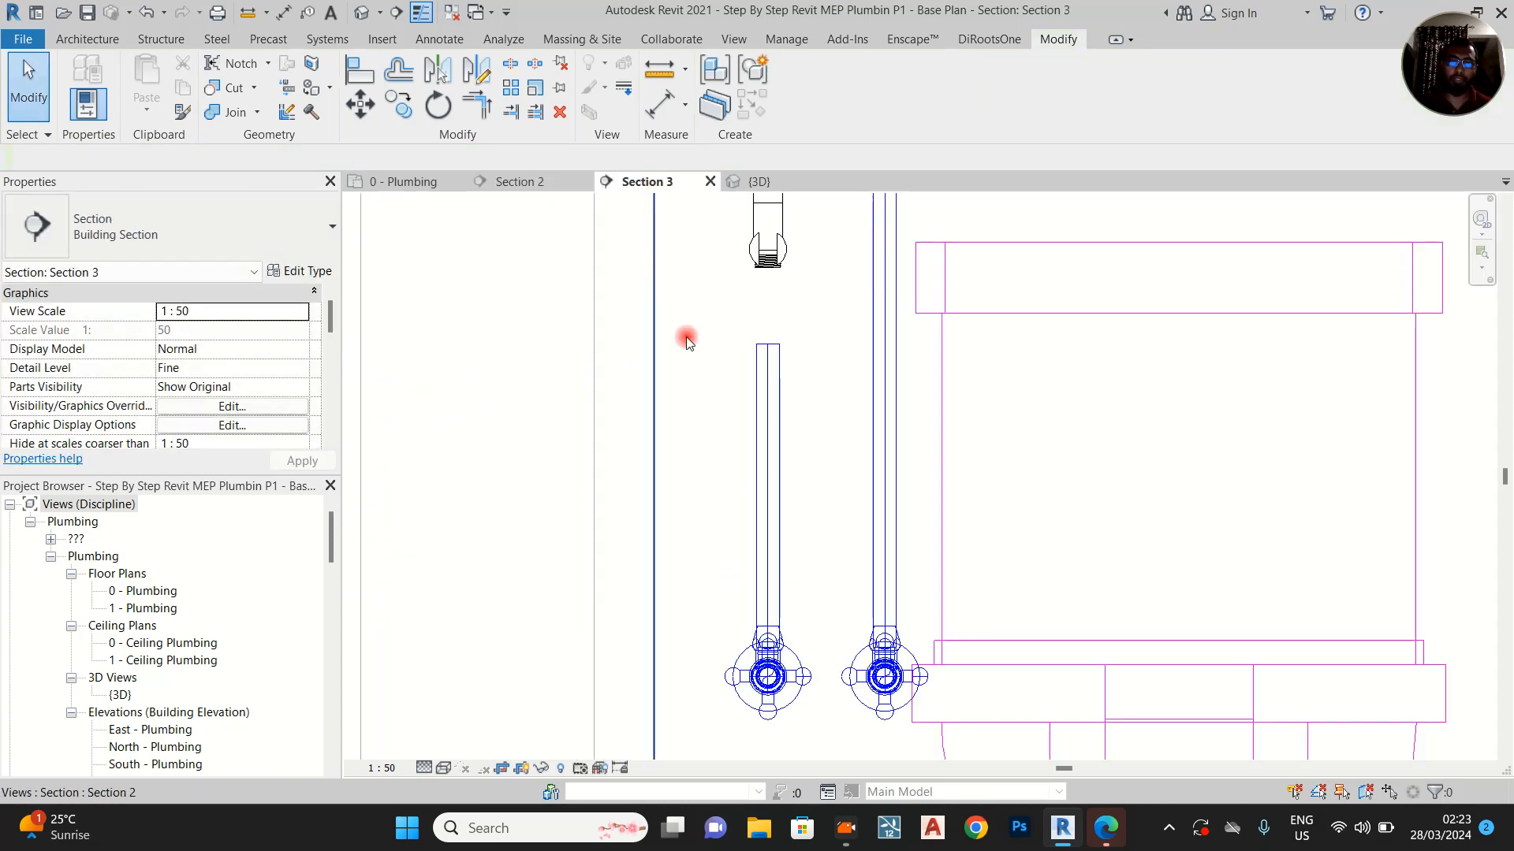
pyautogui.click(773, 351)
pyautogui.rightClick(770, 347)
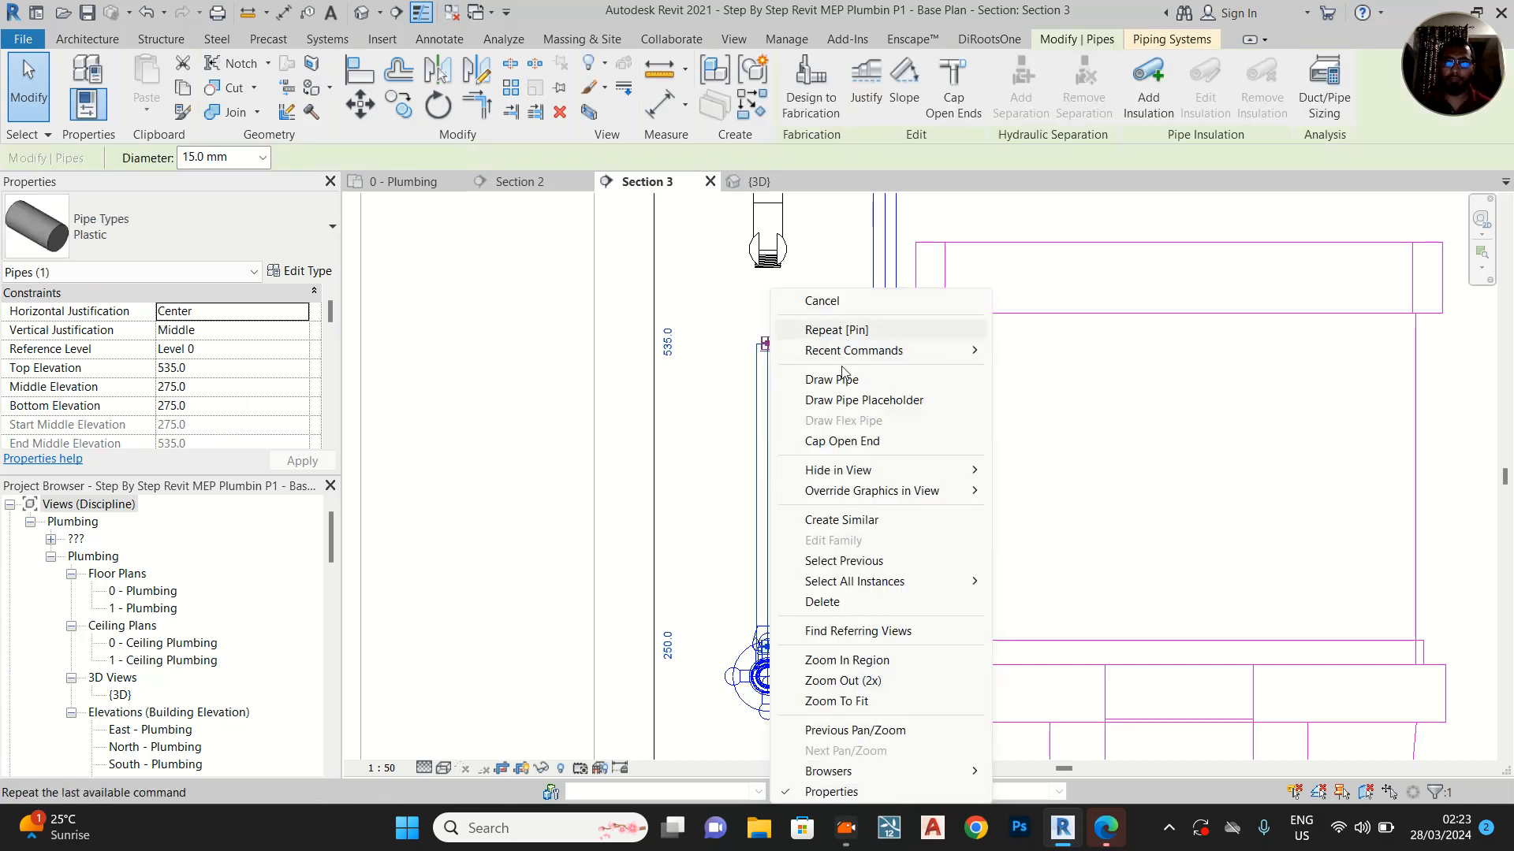
pyautogui.click(886, 339)
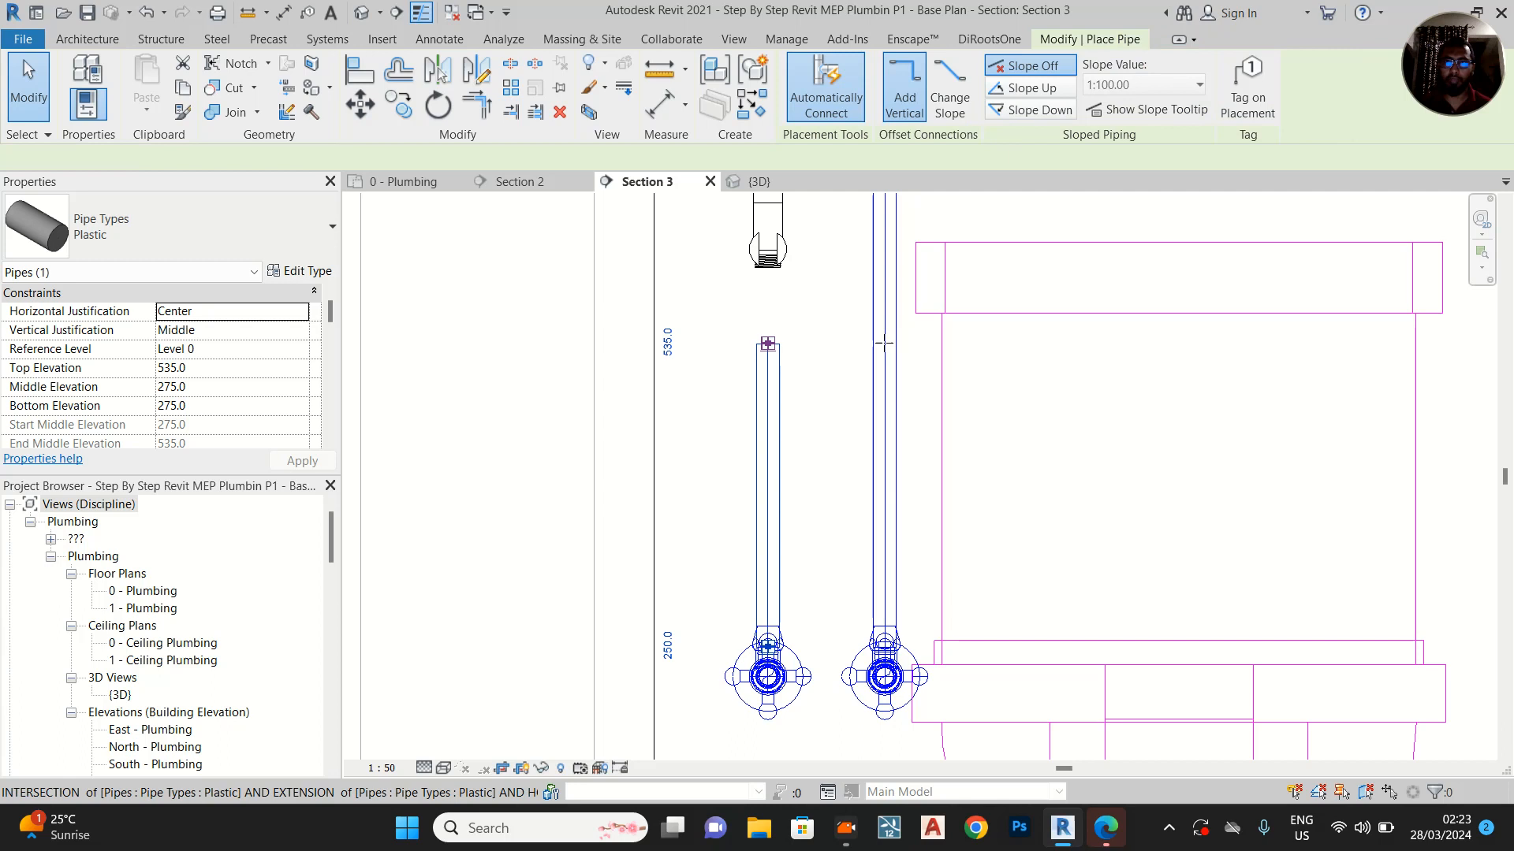
pyautogui.click(745, 444)
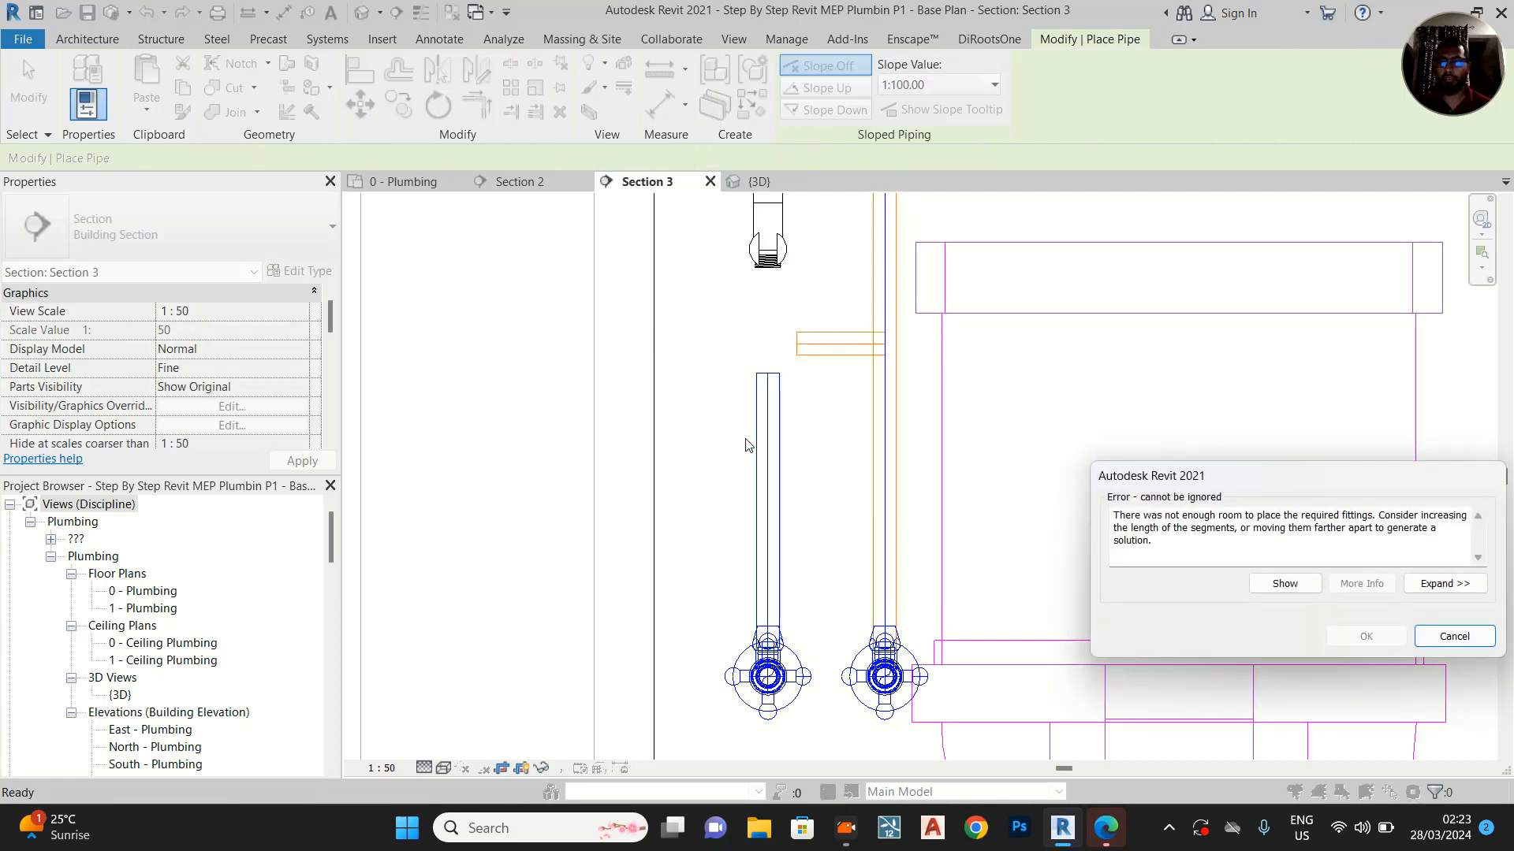
pyautogui.press('Escape')
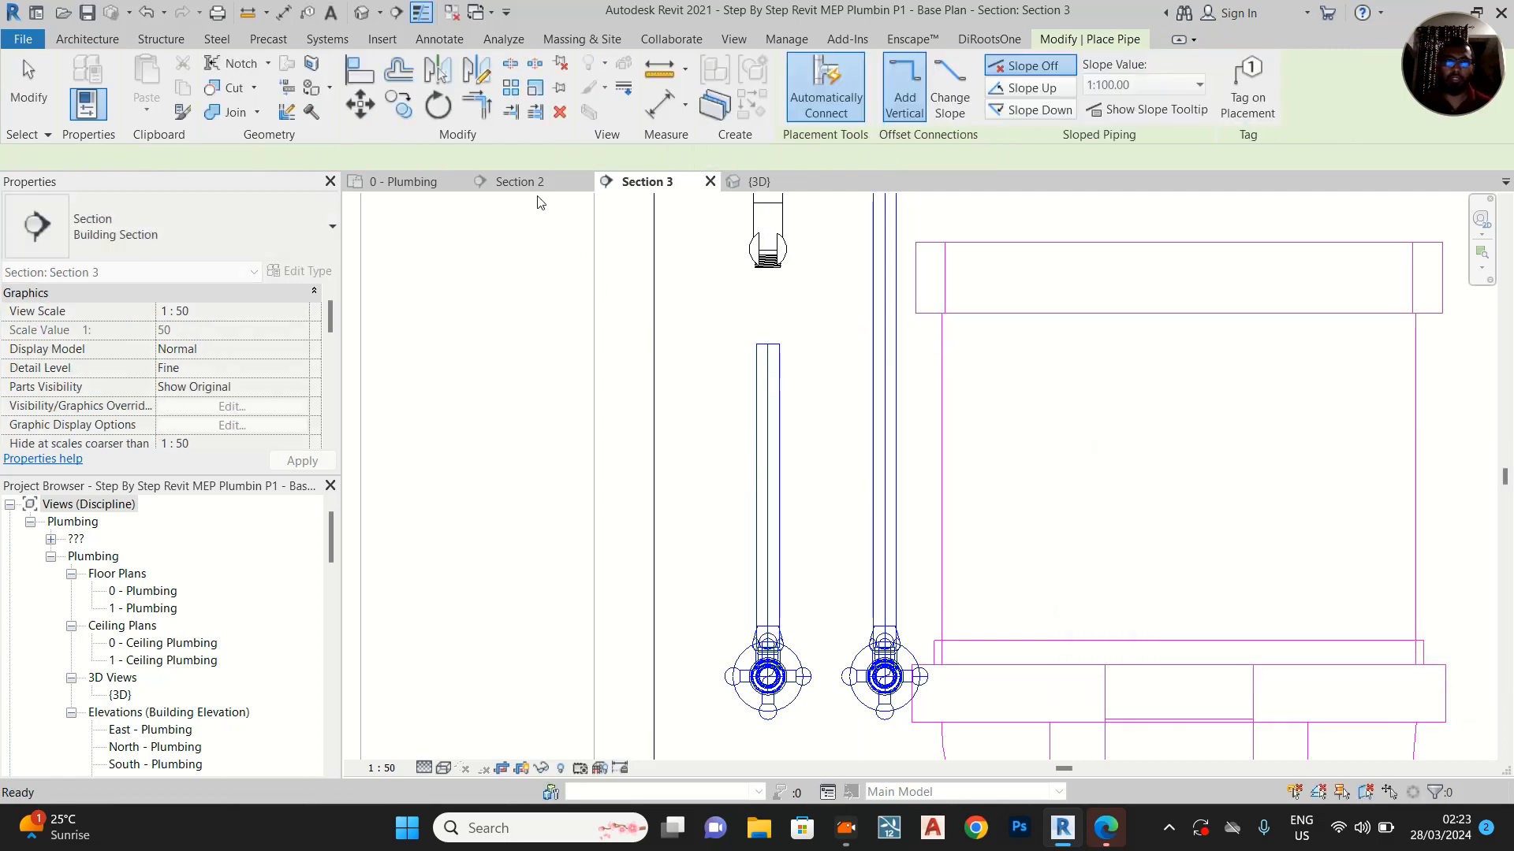
# Compare the two valve risers across the views and extend Section 2's view depth in the 0 - Plumbing plan beyond both angle valves
pyautogui.click(534, 184)
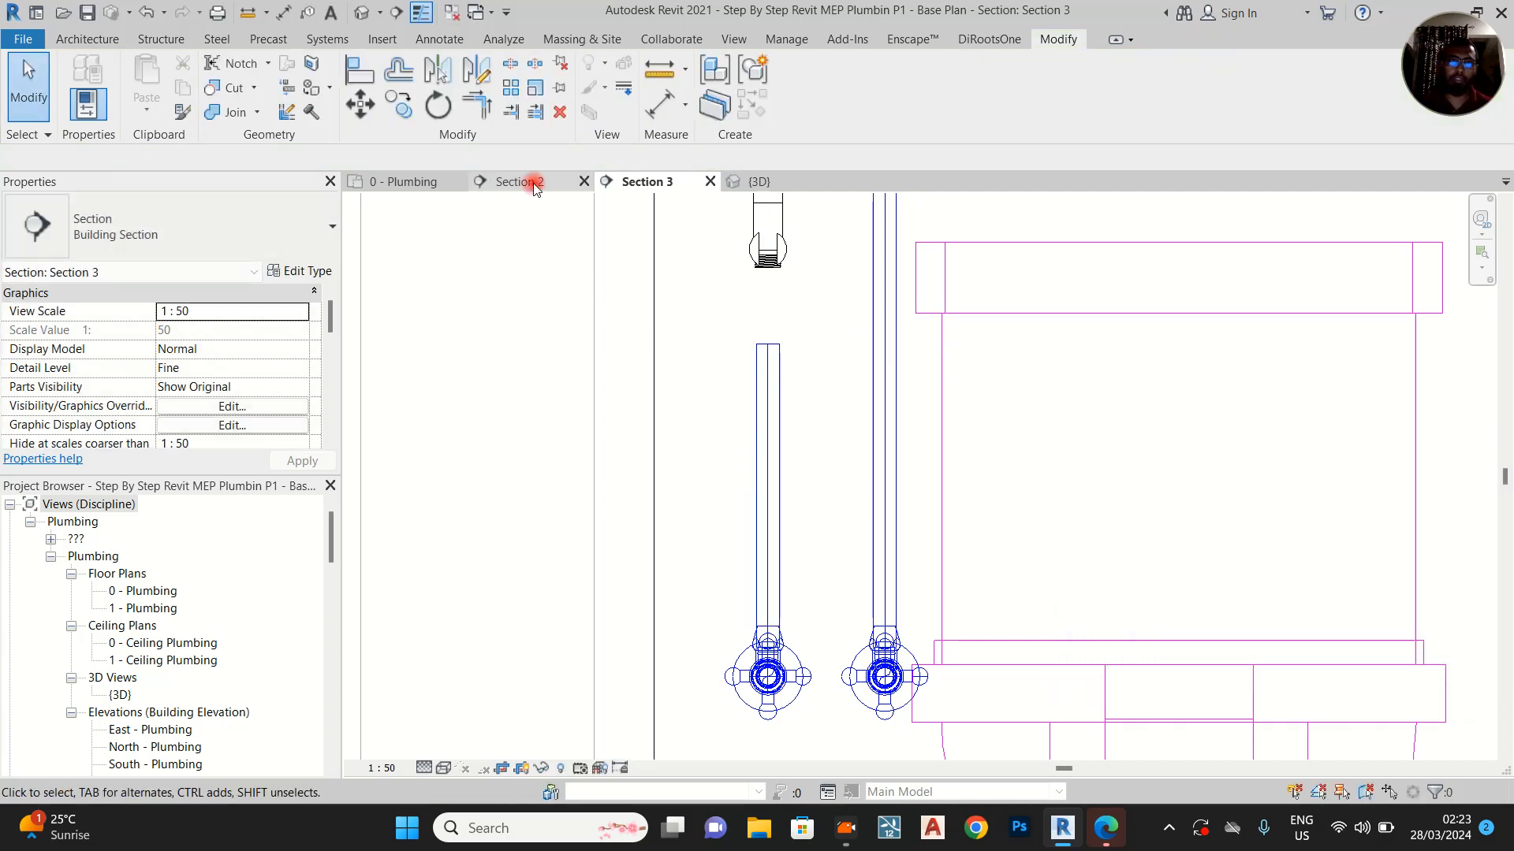
pyautogui.click(658, 184)
pyautogui.click(411, 183)
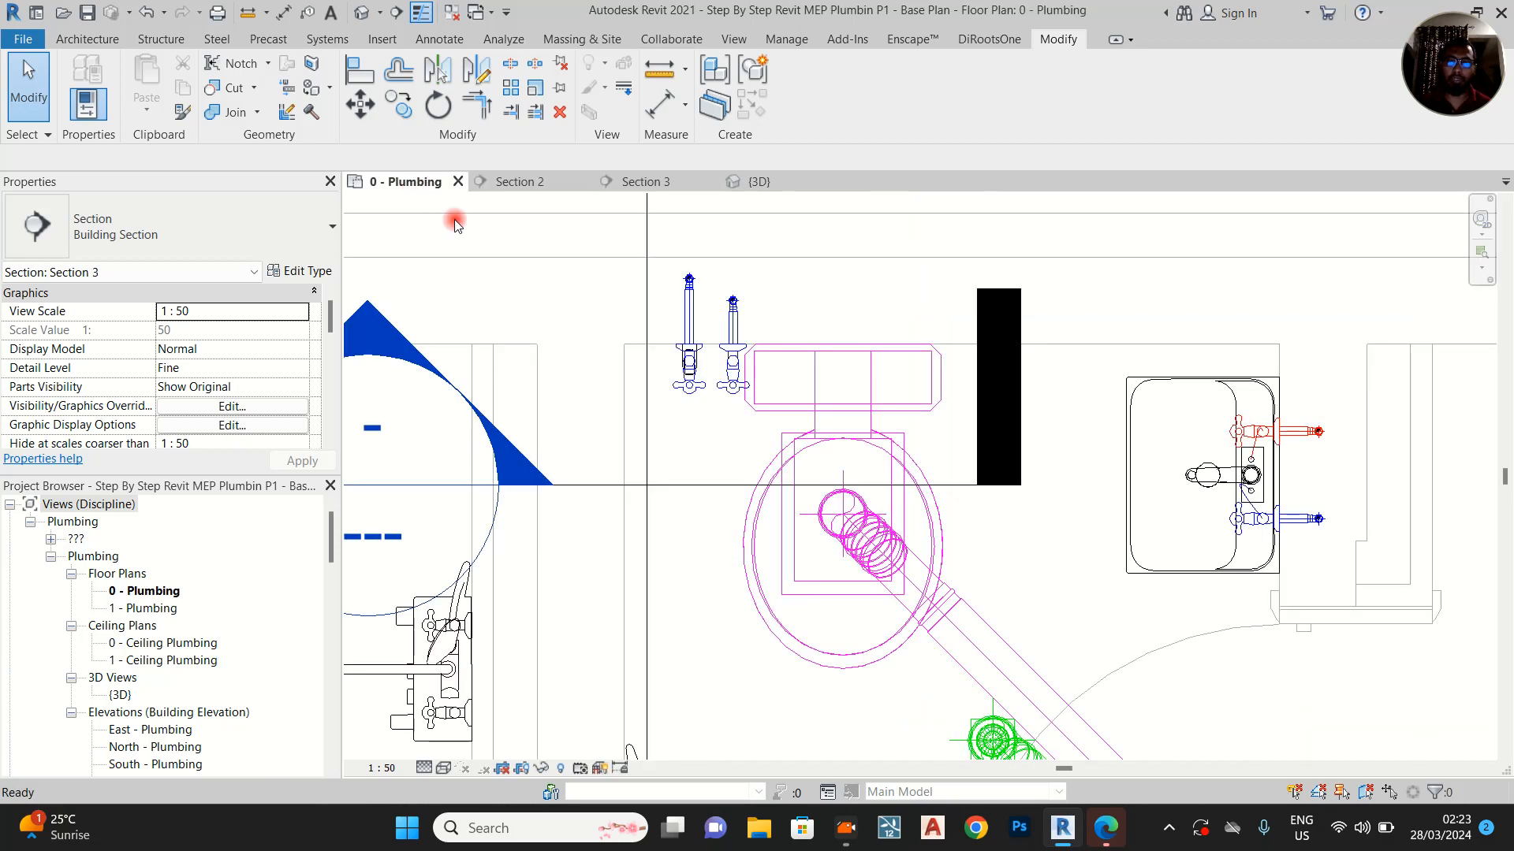
pyautogui.scroll(-1, 663, 339)
pyautogui.click(663, 339)
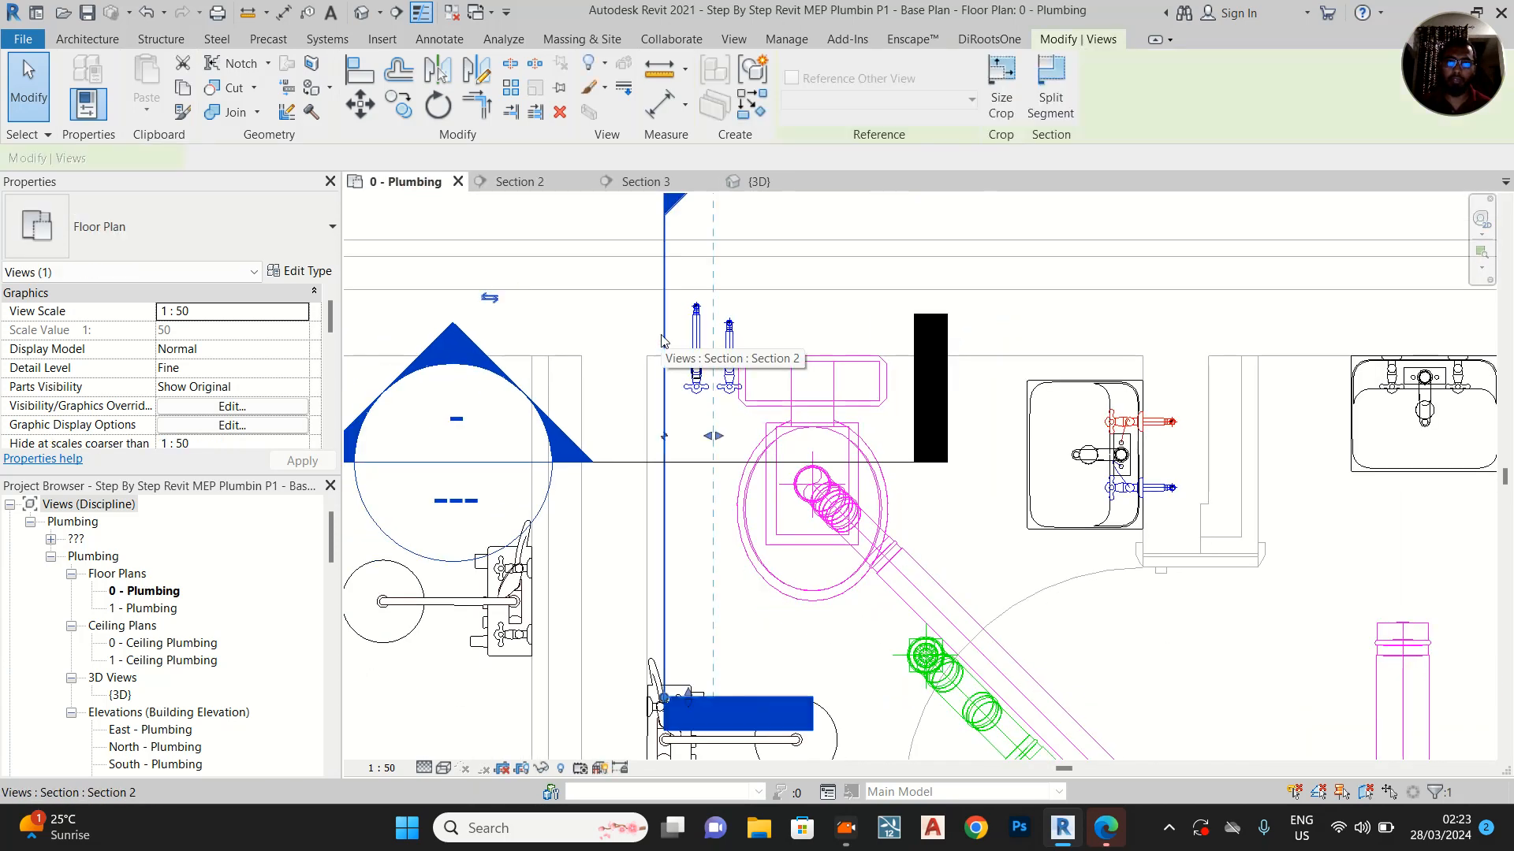
pyautogui.moveTo(718, 443); pyautogui.dragTo(758, 440)
pyautogui.scroll(4, 757, 445)
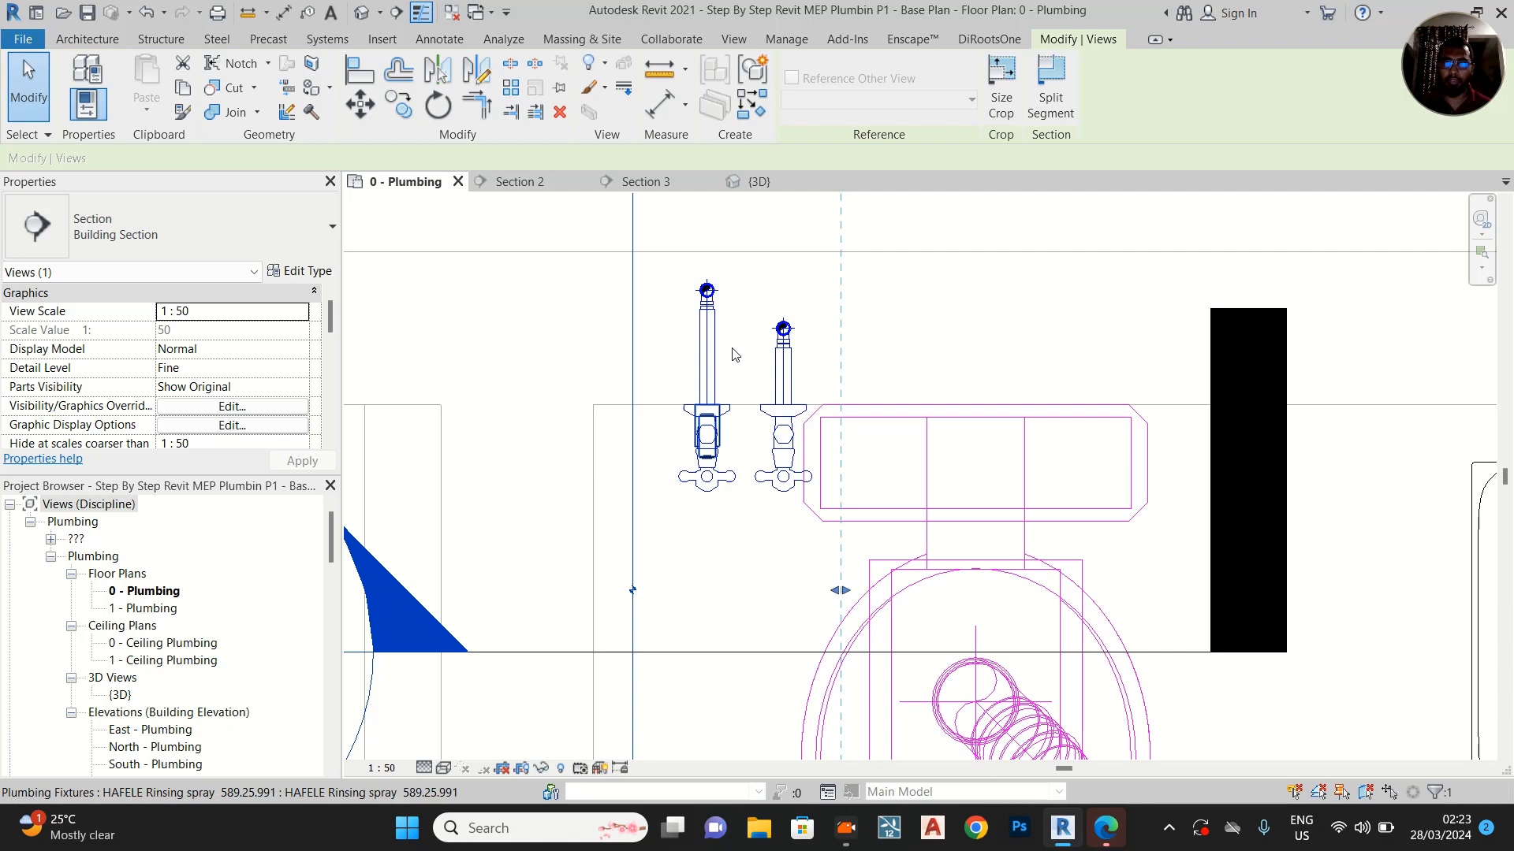
pyautogui.scroll(3, 732, 353)
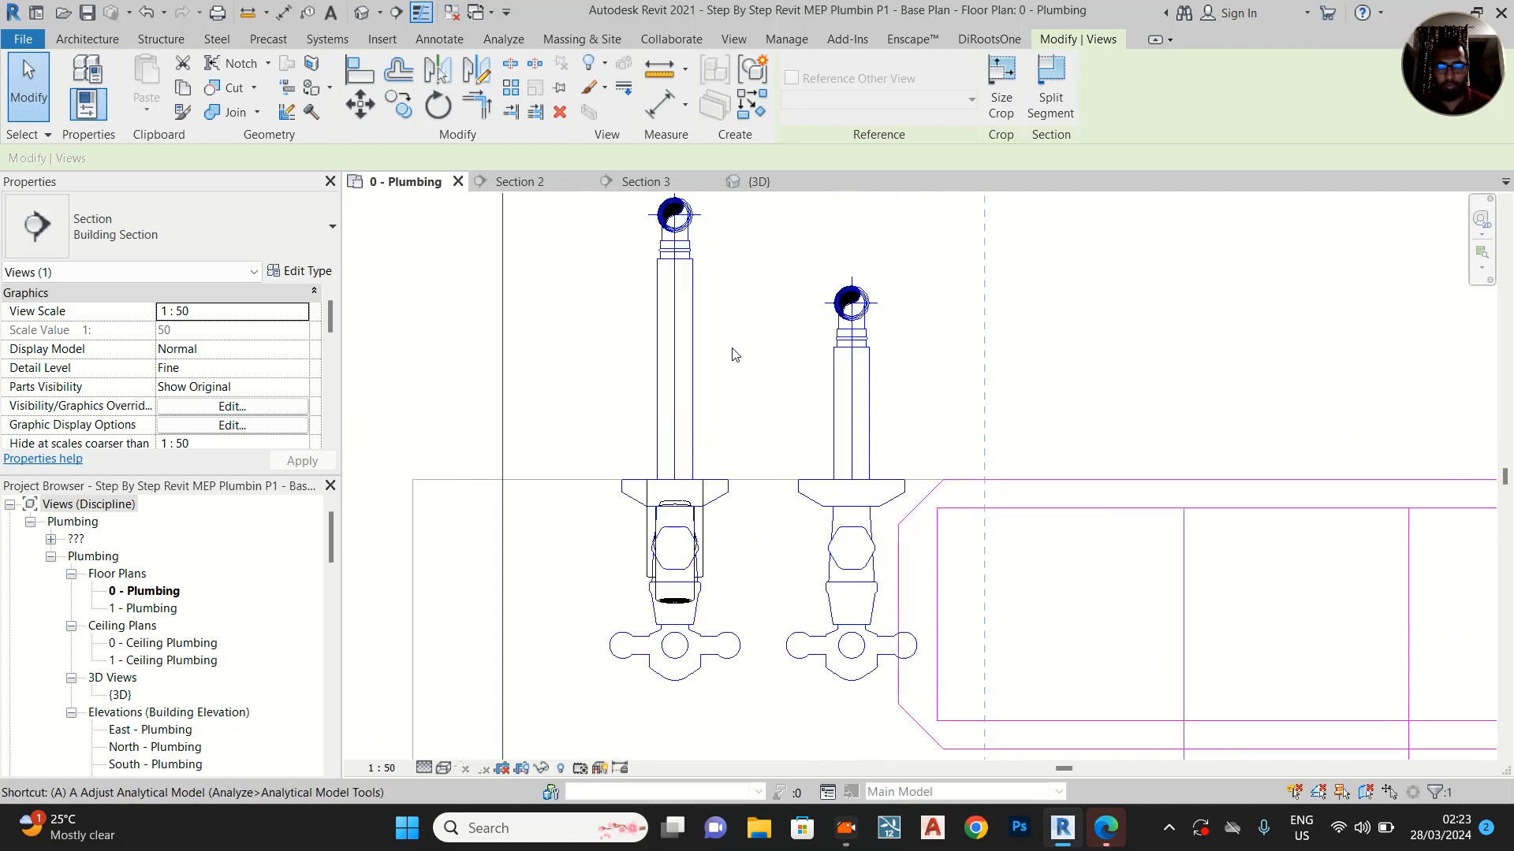
# Try to align the in-wall end of the outer valve's pipe with that of the WC valve's pipe, and undo the alignment
pyautogui.click(834, 348)
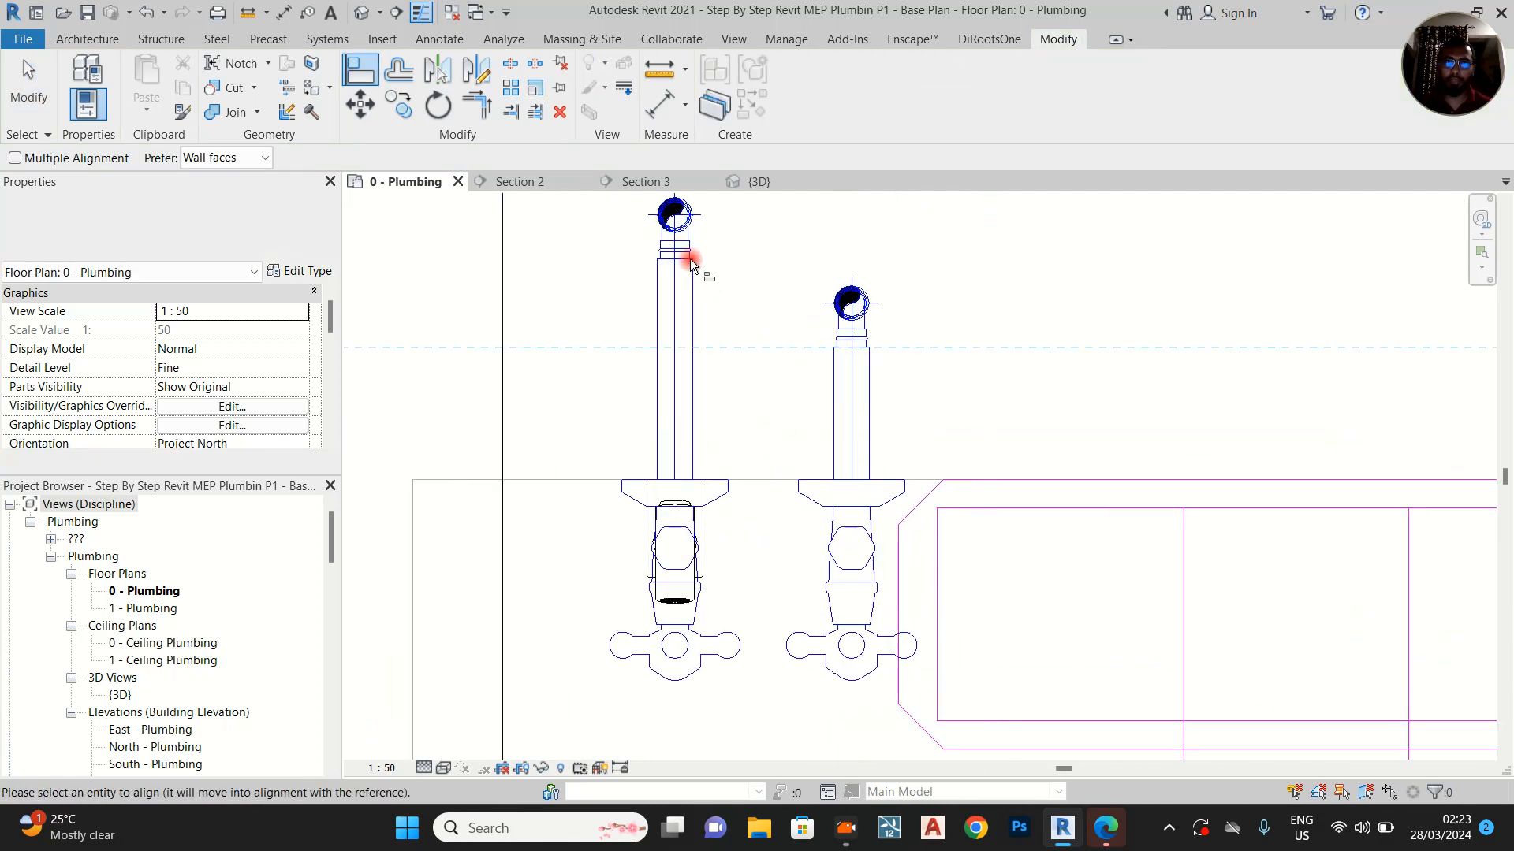
pyautogui.press('Escape')
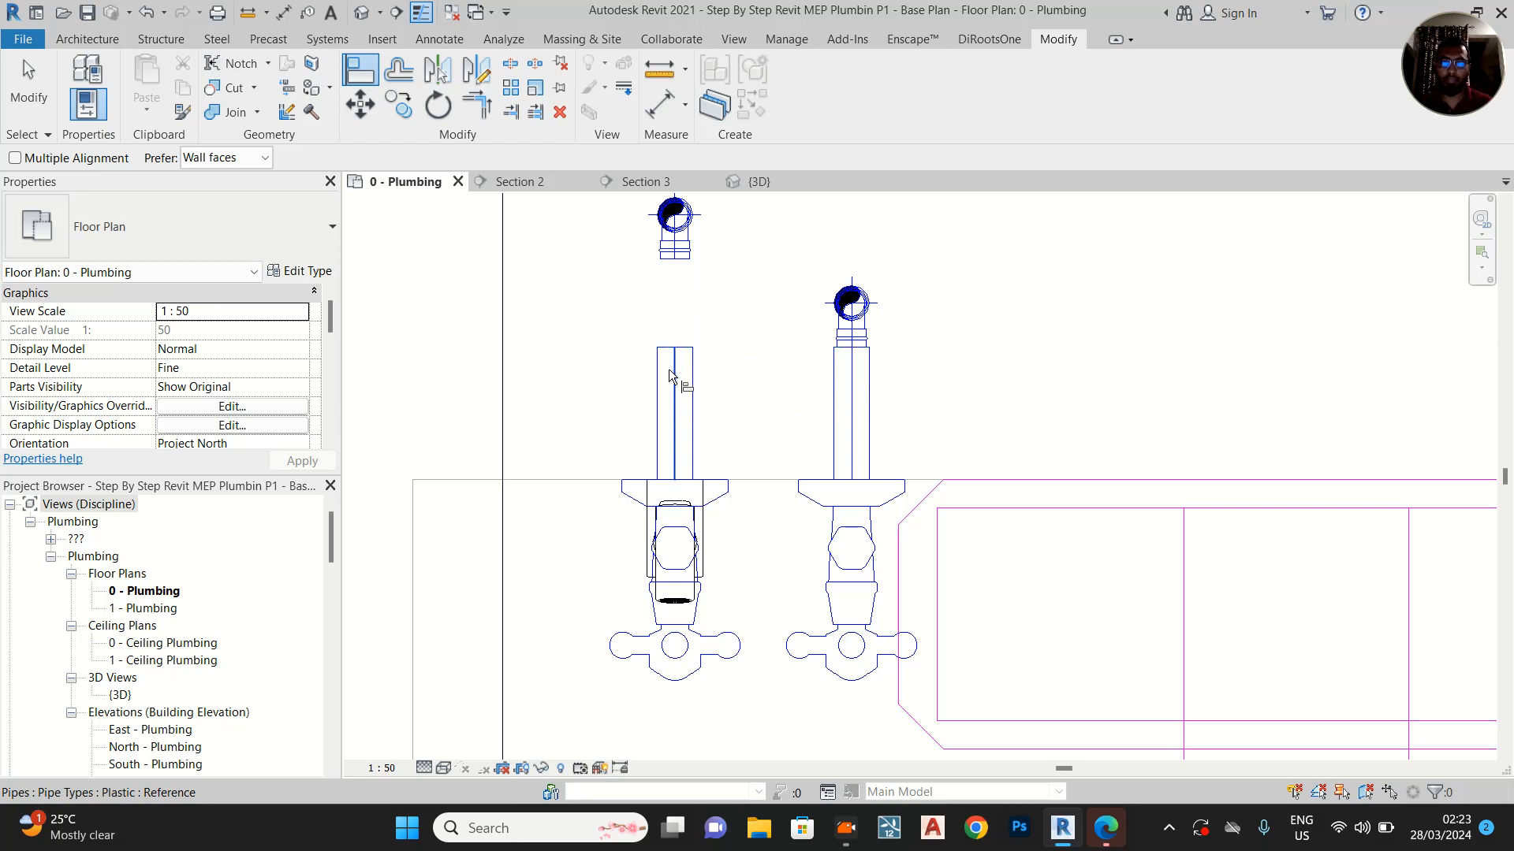
pyautogui.hotkey('ctrl', 'z')
pyautogui.scroll(2, 840, 330)
pyautogui.press('Escape')
# Align the outer valve pipe's elbow with the WC valve pipe's elbow in the plan so both risers share one line inside the wall
pyautogui.press('a')
pyautogui.press('l')
pyautogui.scroll(2, 865, 363)
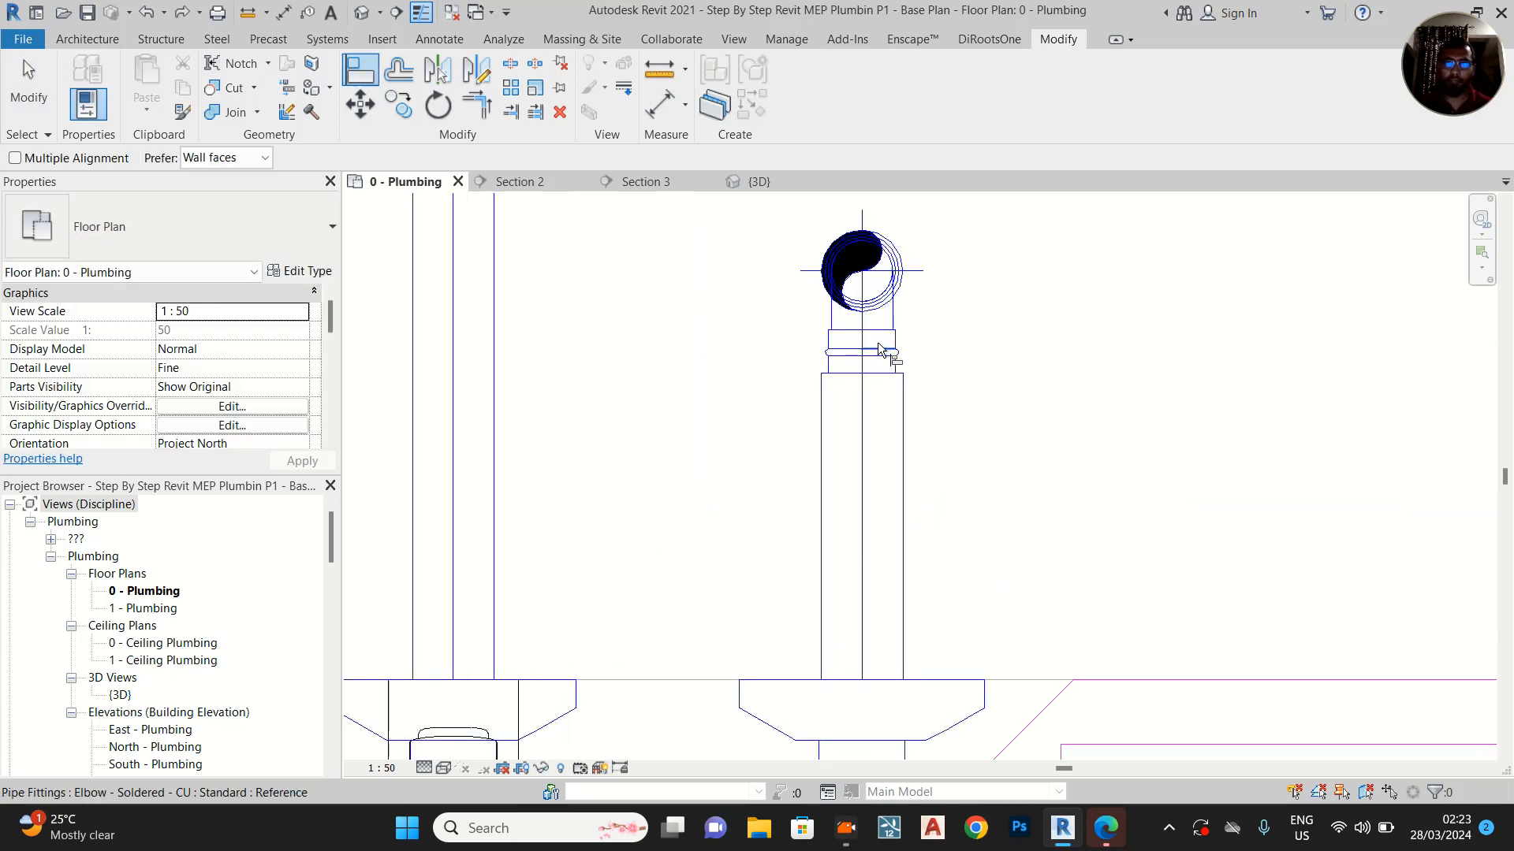
pyautogui.click(857, 332)
pyautogui.moveTo(643, 283); pyautogui.dragTo(727, 376, button='middle')
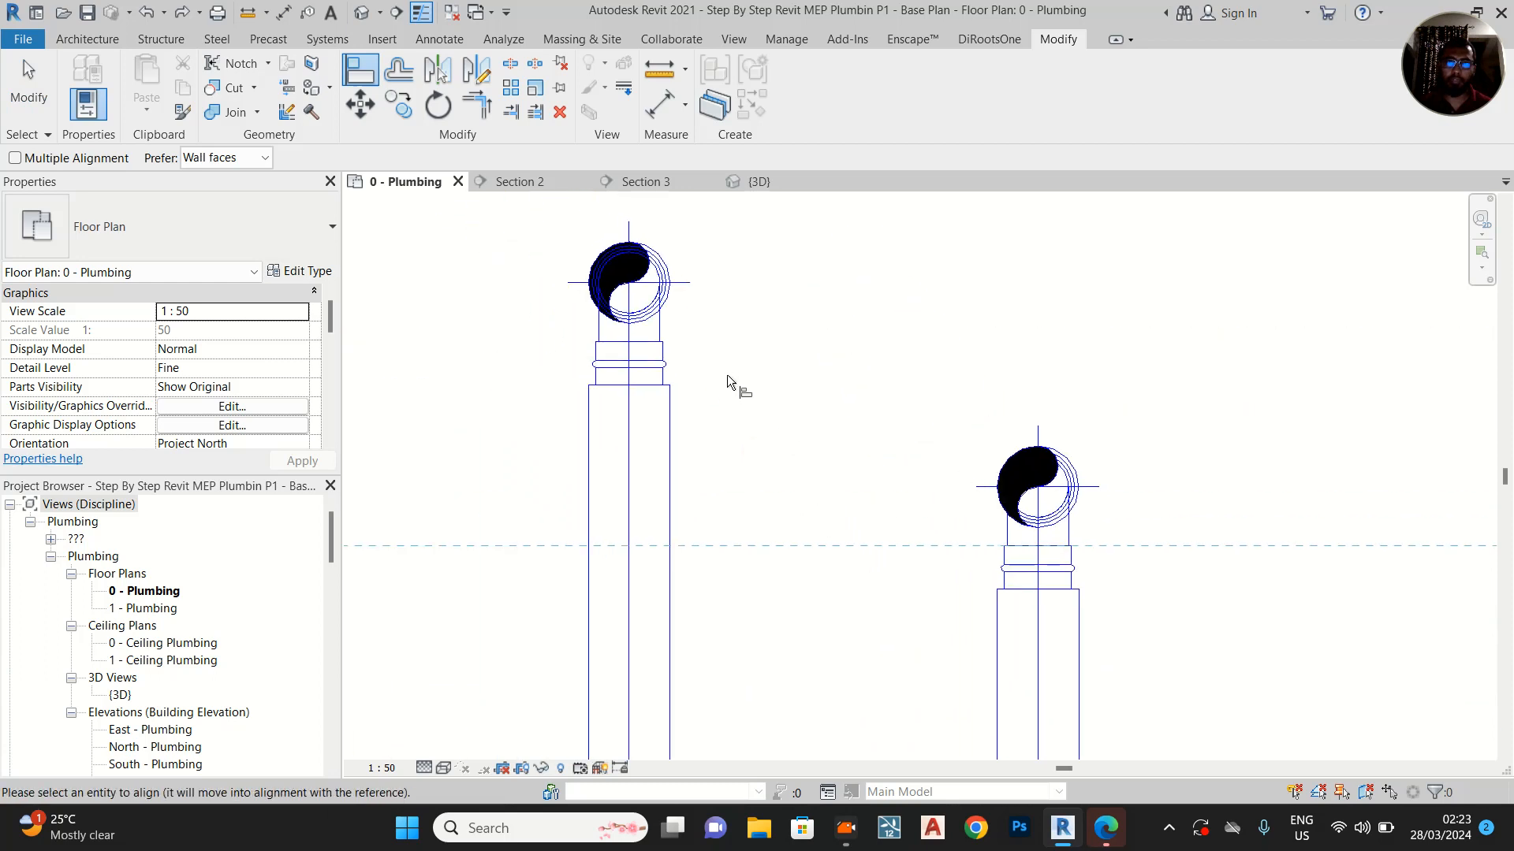
pyautogui.click(653, 346)
pyautogui.press('Escape')
pyautogui.press('Escape')
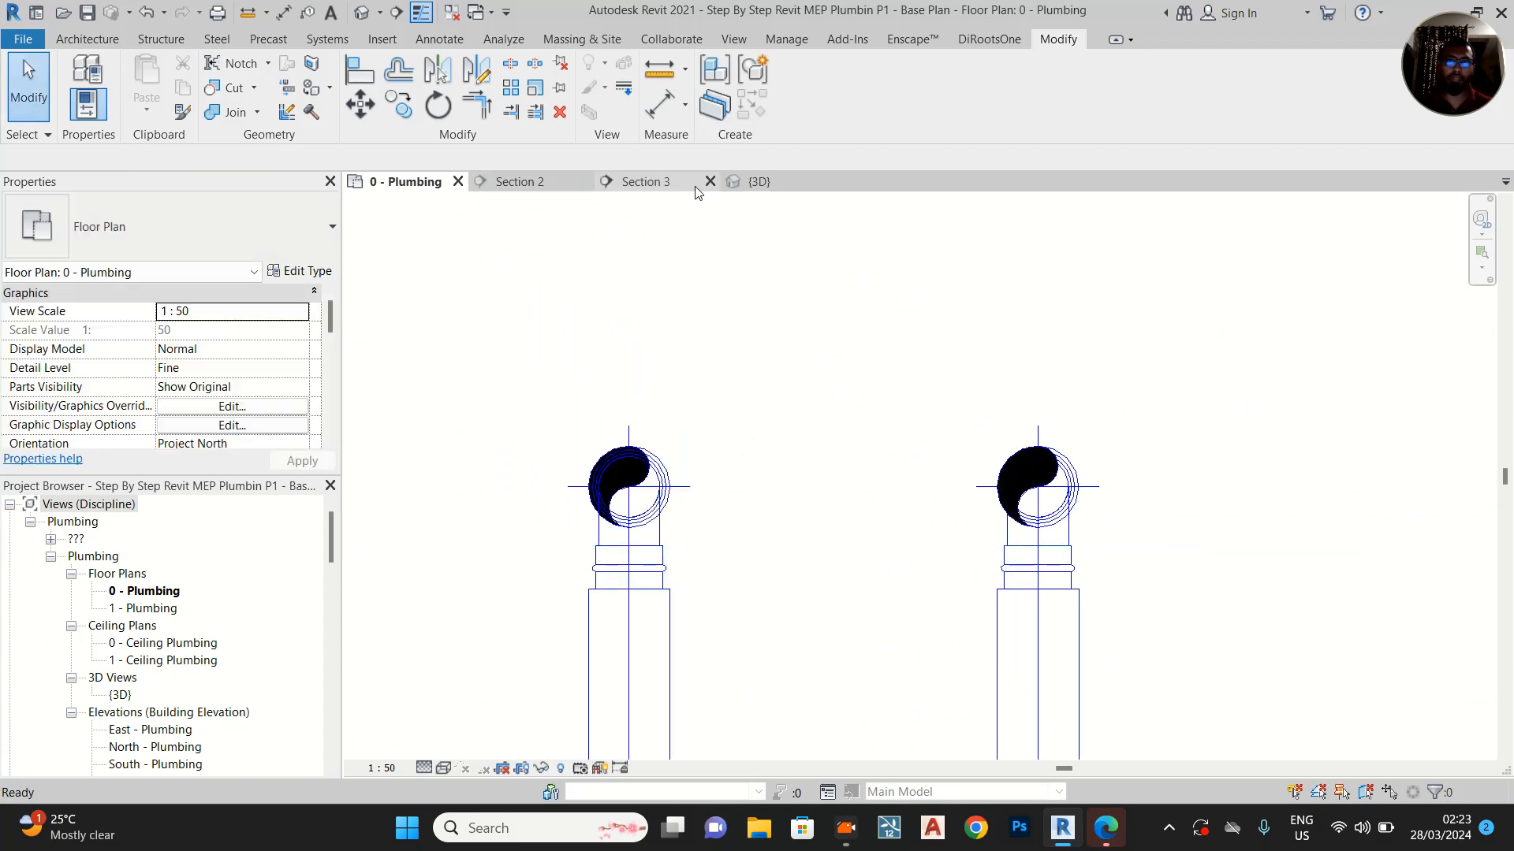
# Draw a horizontal 15 mm Plastic pipe in Section 3 from the top of the outer valve's riser to the WC valve's riser at 535 mm elevation
pyautogui.click(527, 187)
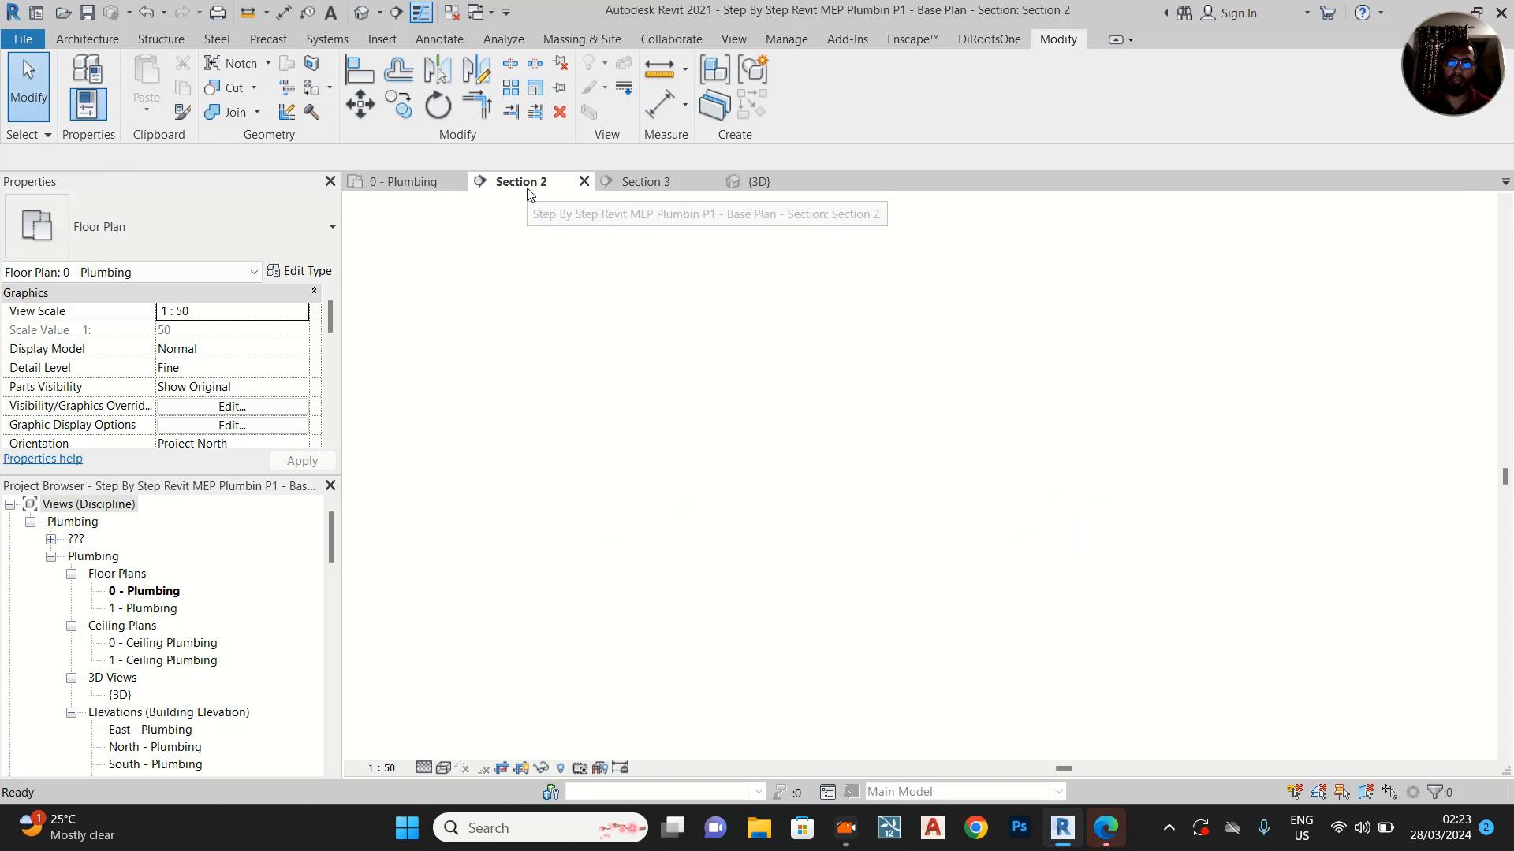
pyautogui.click(633, 180)
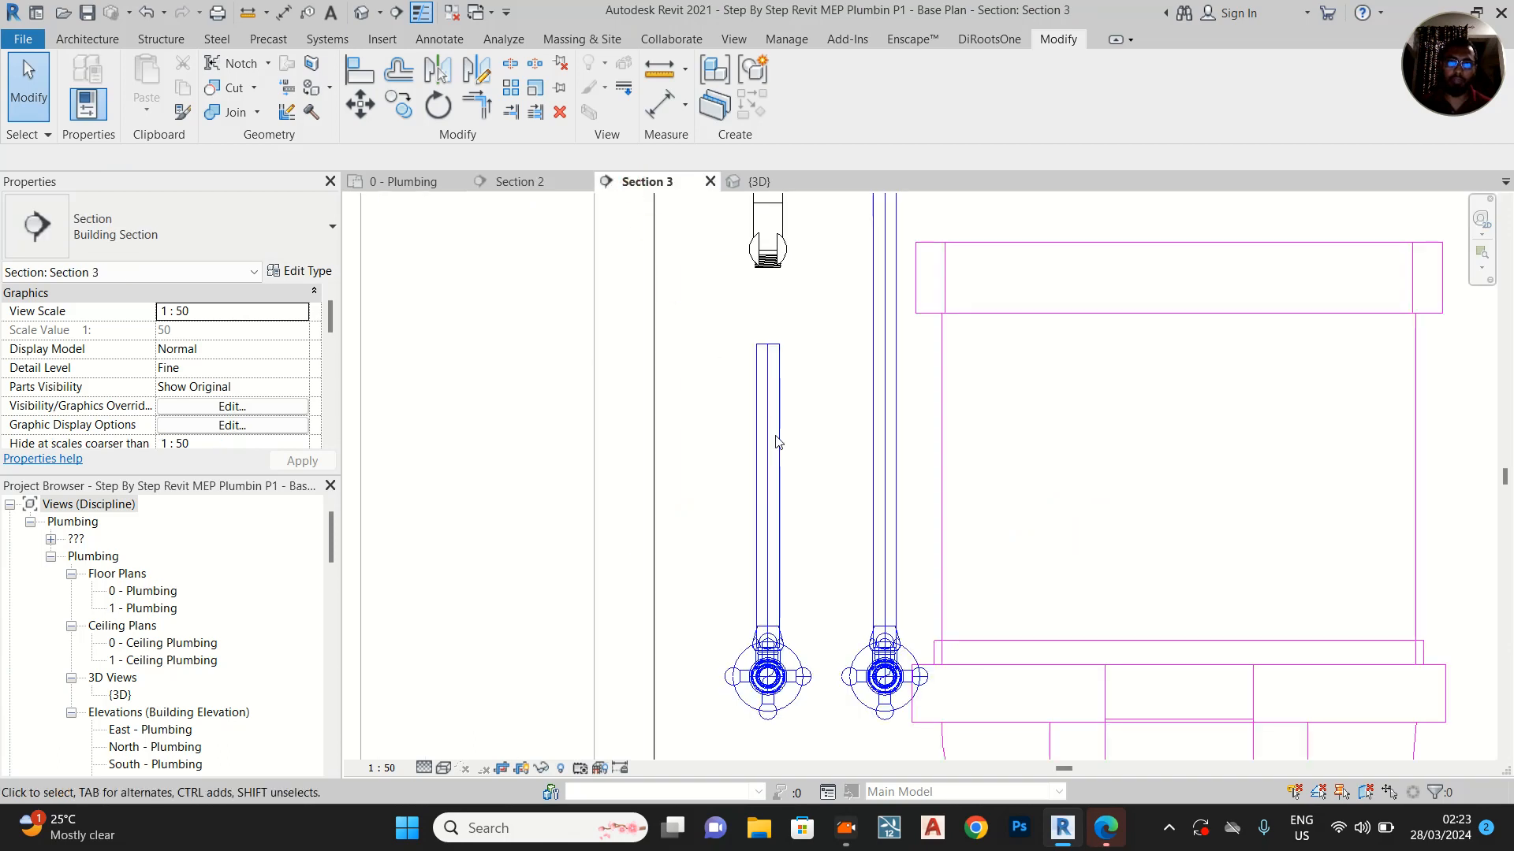
pyautogui.click(769, 351)
pyautogui.rightClick(767, 344)
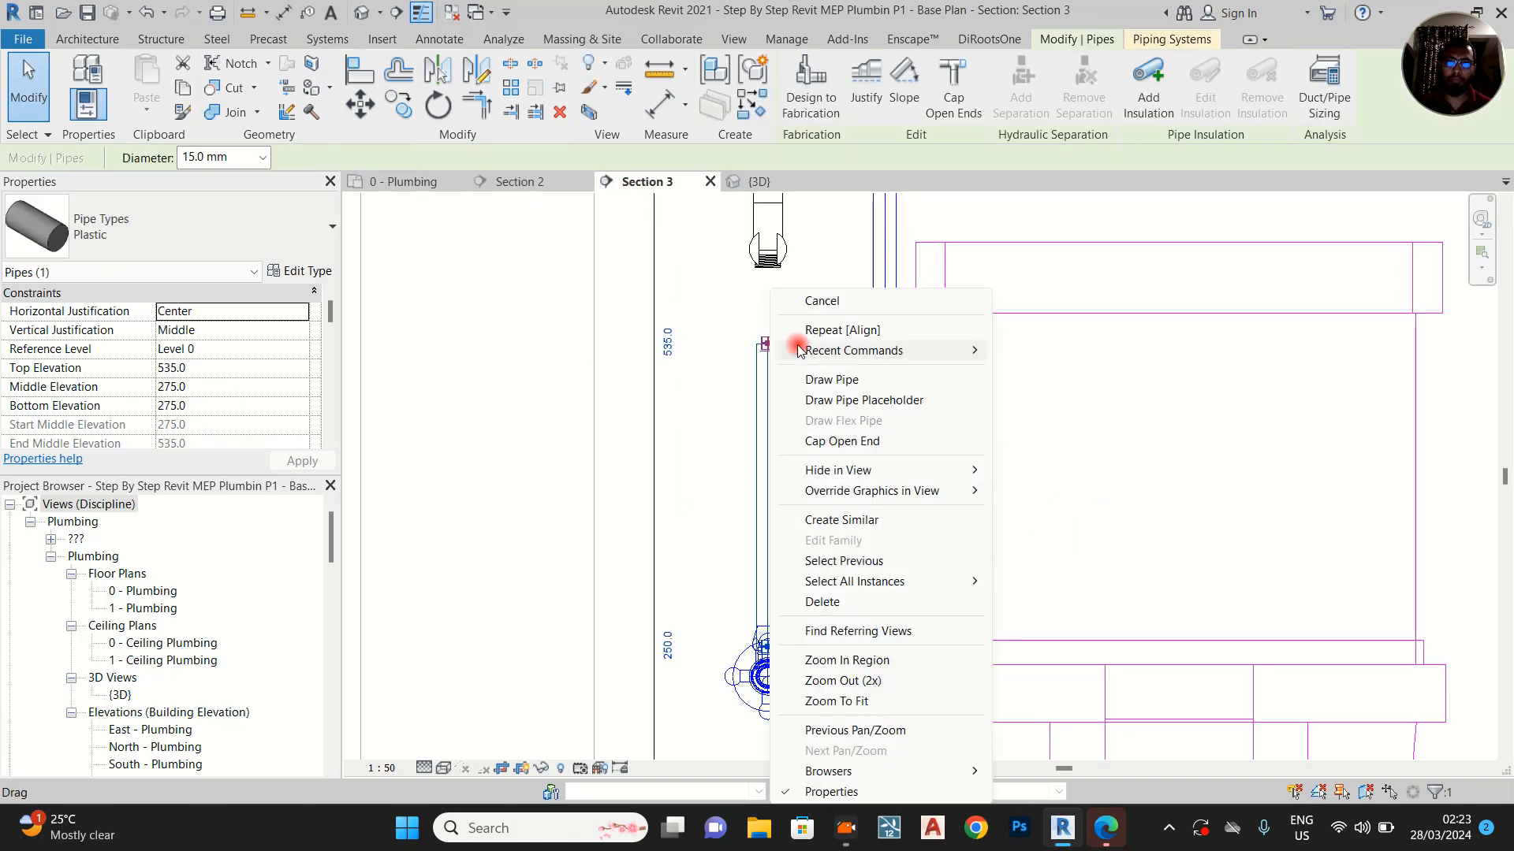
pyautogui.click(859, 381)
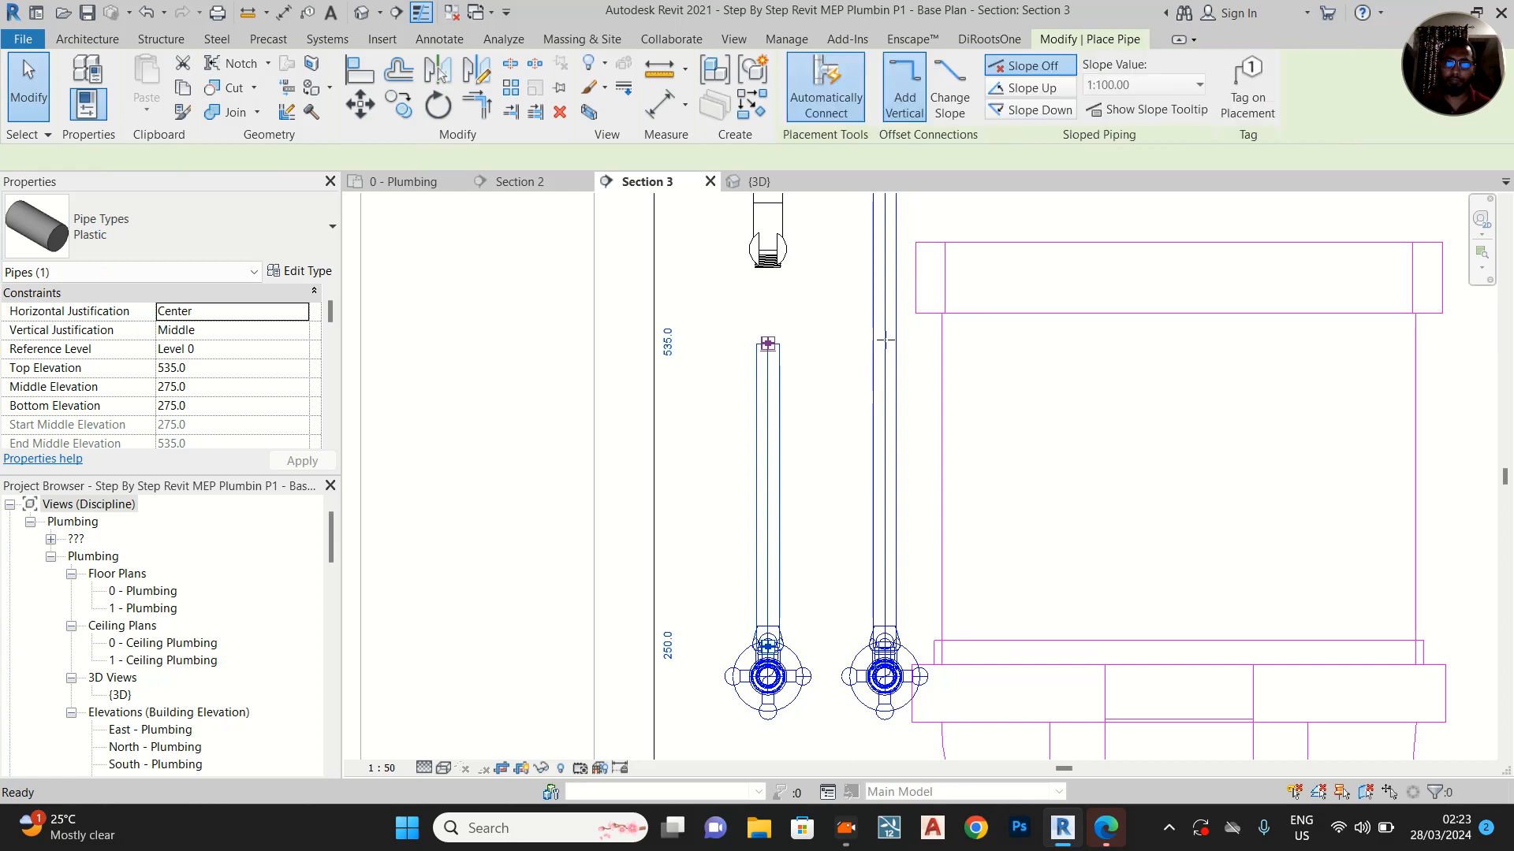
pyautogui.click(799, 434)
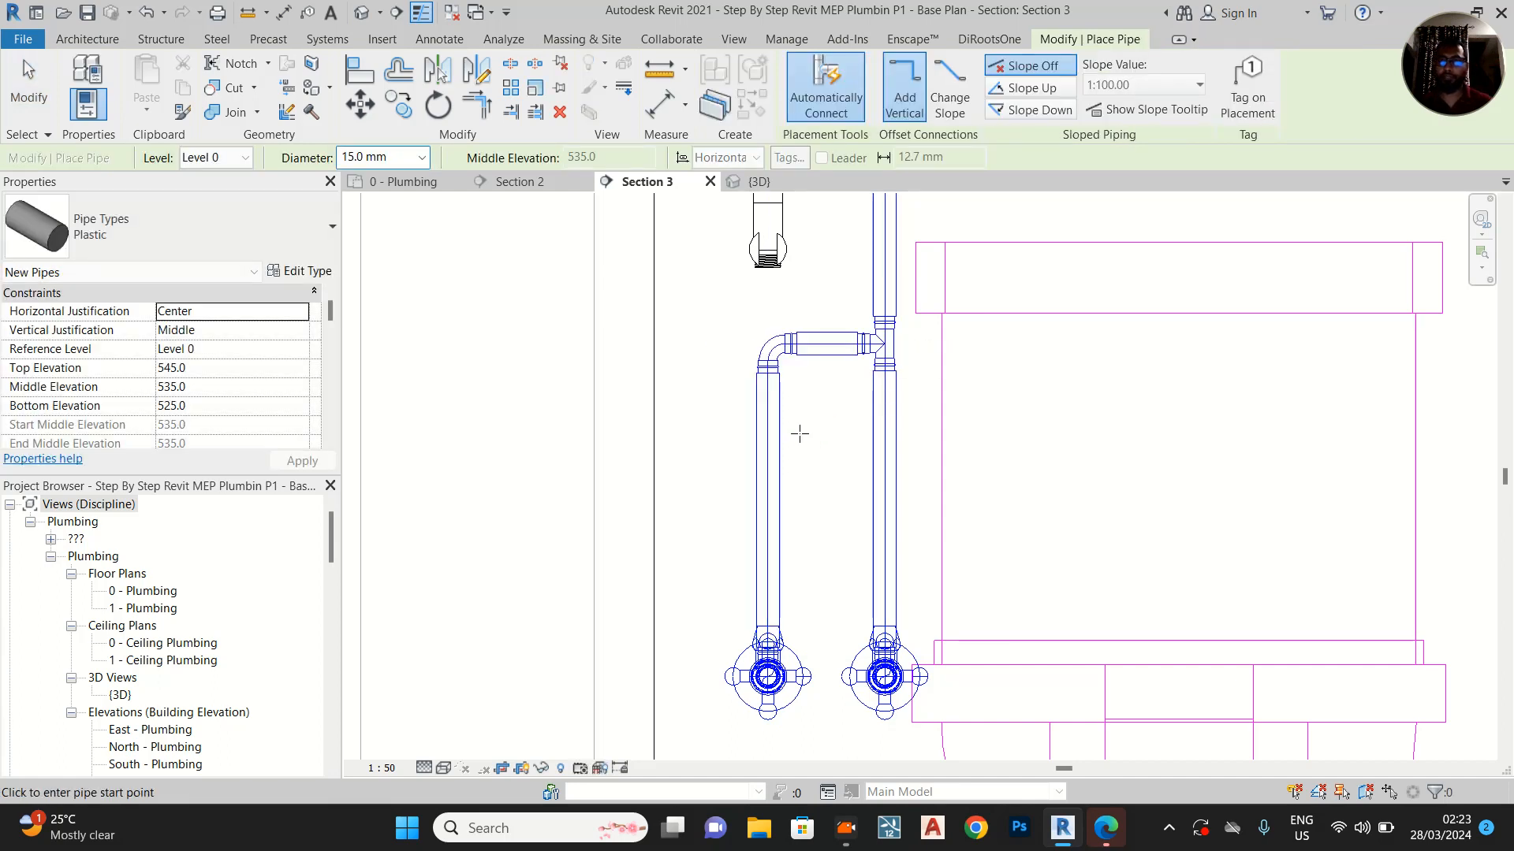
pyautogui.press('Escape')
pyautogui.press('Escape')
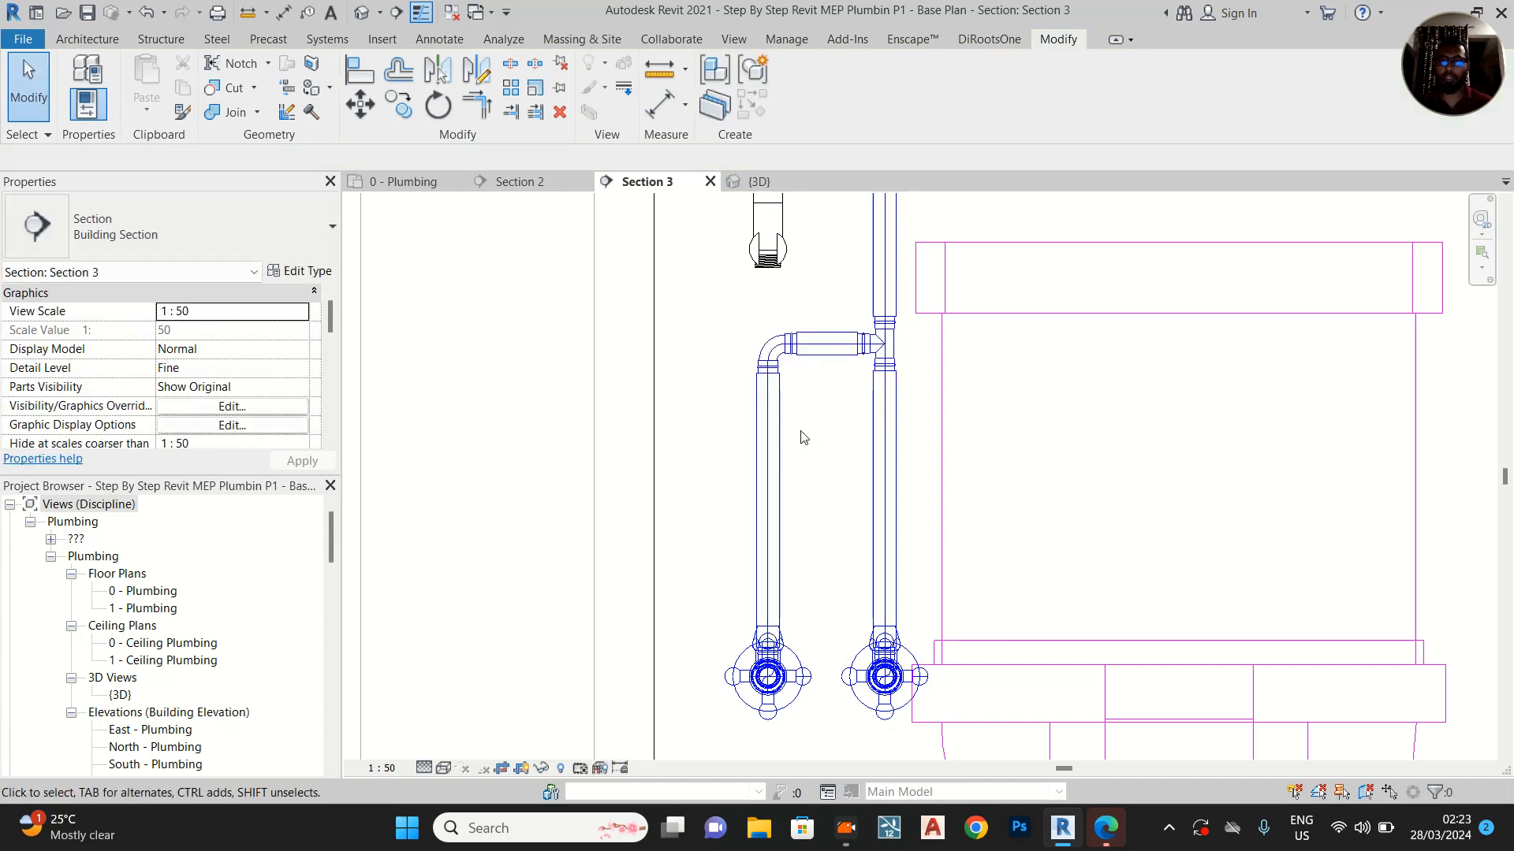
# Lower the horizontal connecting pipe between the two risers to a middle elevation of about 370 mm
pyautogui.click(833, 364)
pyautogui.moveTo(833, 364); pyautogui.dragTo(835, 489)
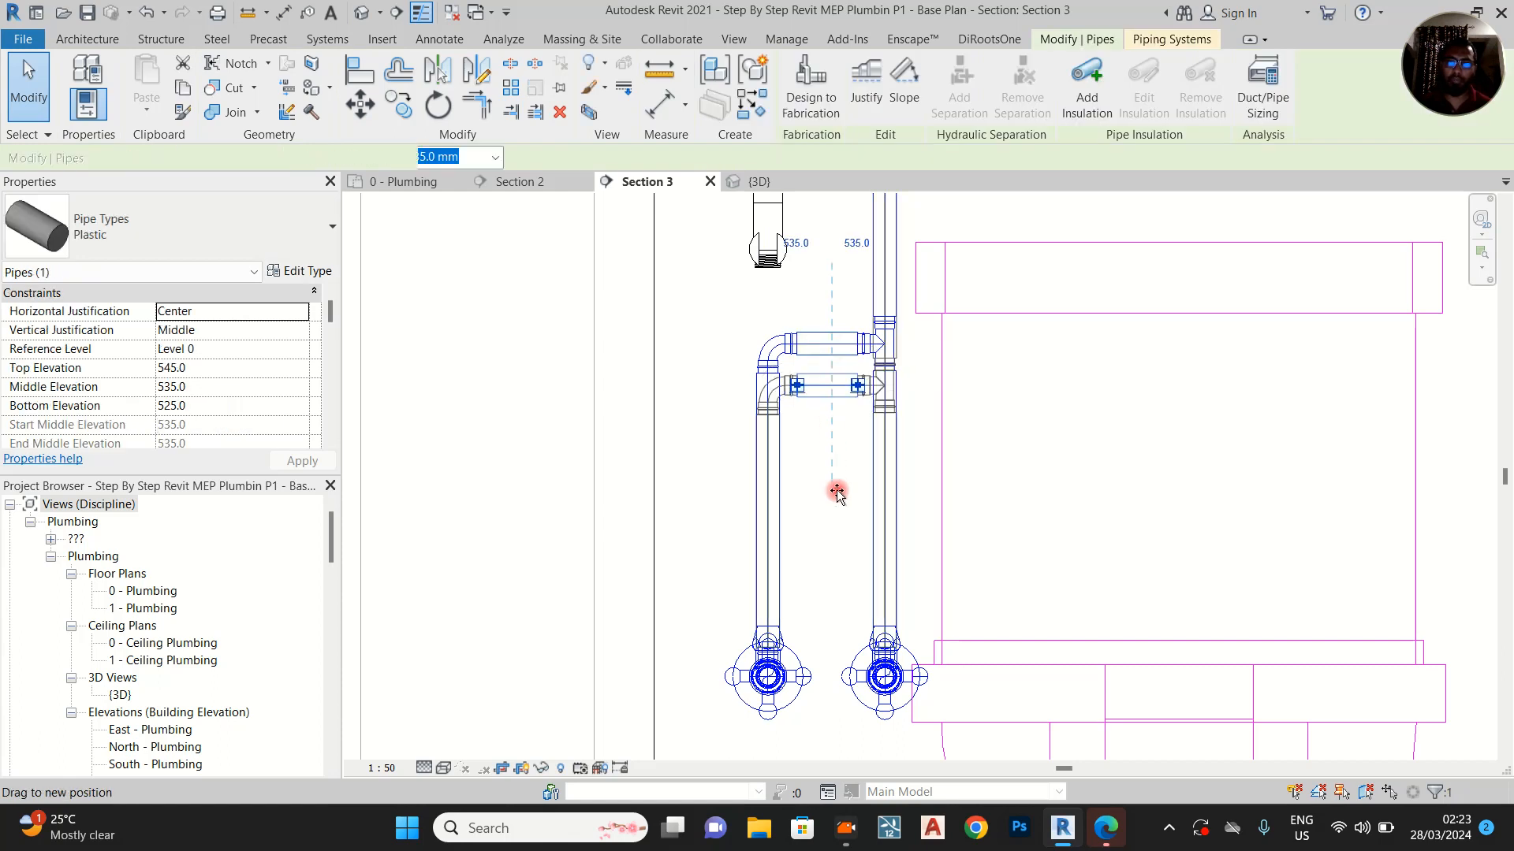
pyautogui.click(836, 544)
pyautogui.click(819, 386)
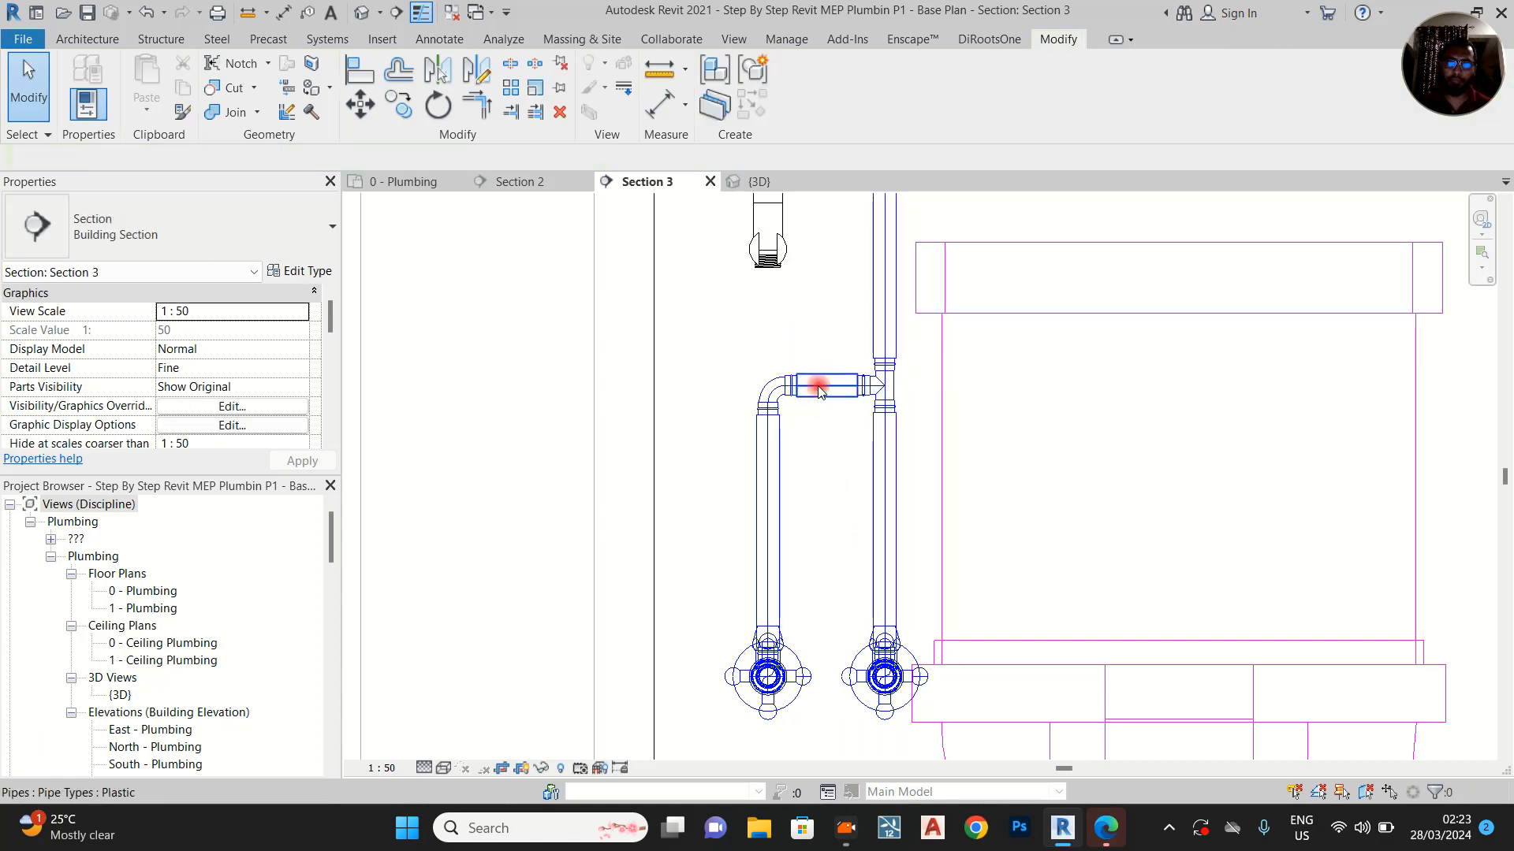
pyautogui.click(835, 388)
pyautogui.moveTo(836, 390); pyautogui.dragTo(839, 558)
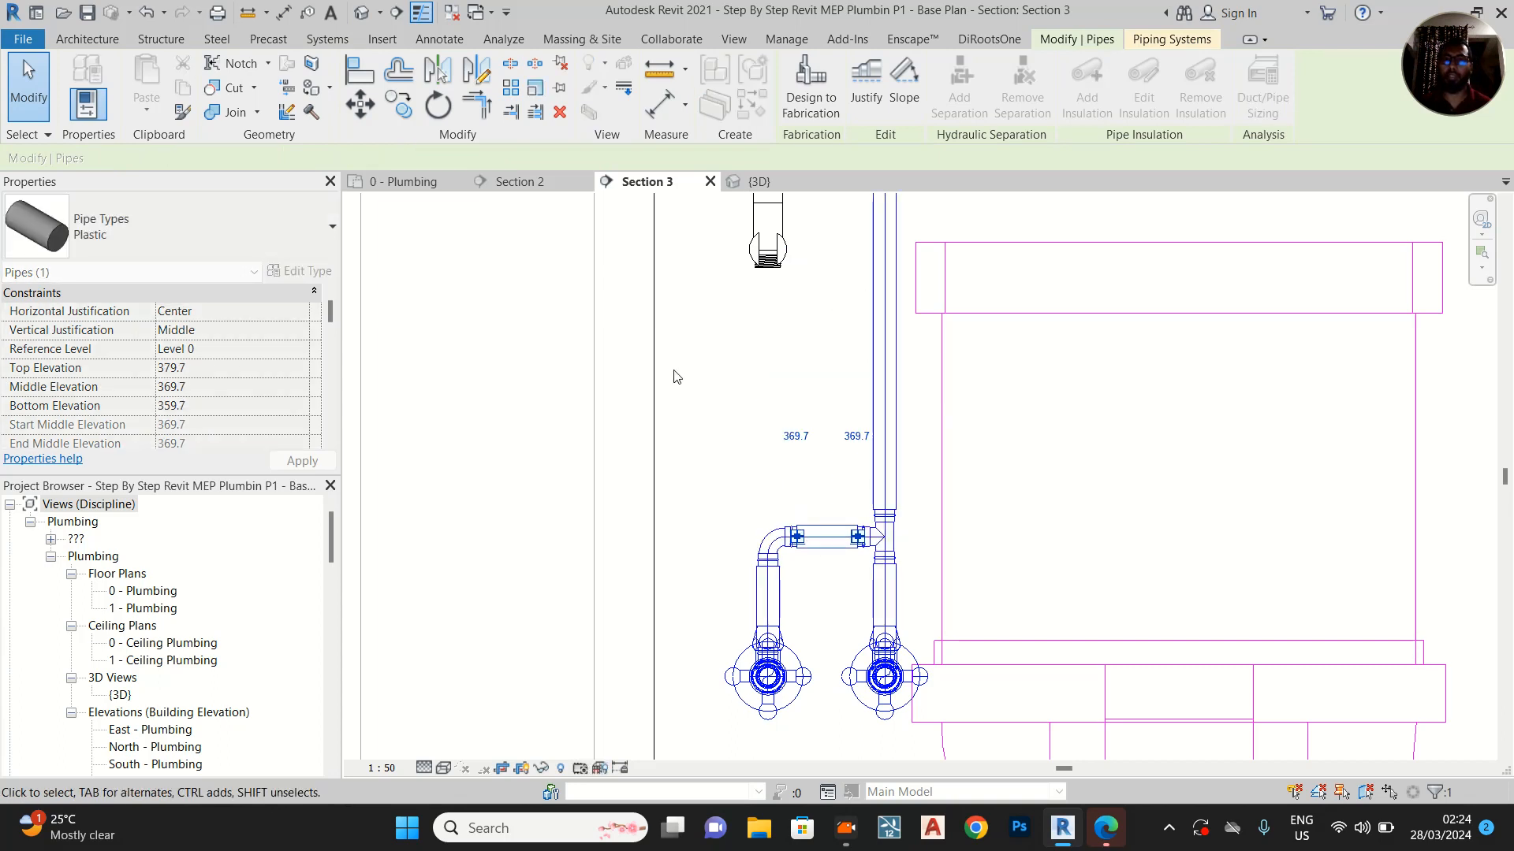
pyautogui.click(716, 367)
# Select the WC, rinsing spray, angle valves and their pipes in Section 3 and show them in a 3D view cropped by a selection box
pyautogui.scroll(-4, 686, 379)
pyautogui.moveTo(627, 252); pyautogui.dragTo(963, 641)
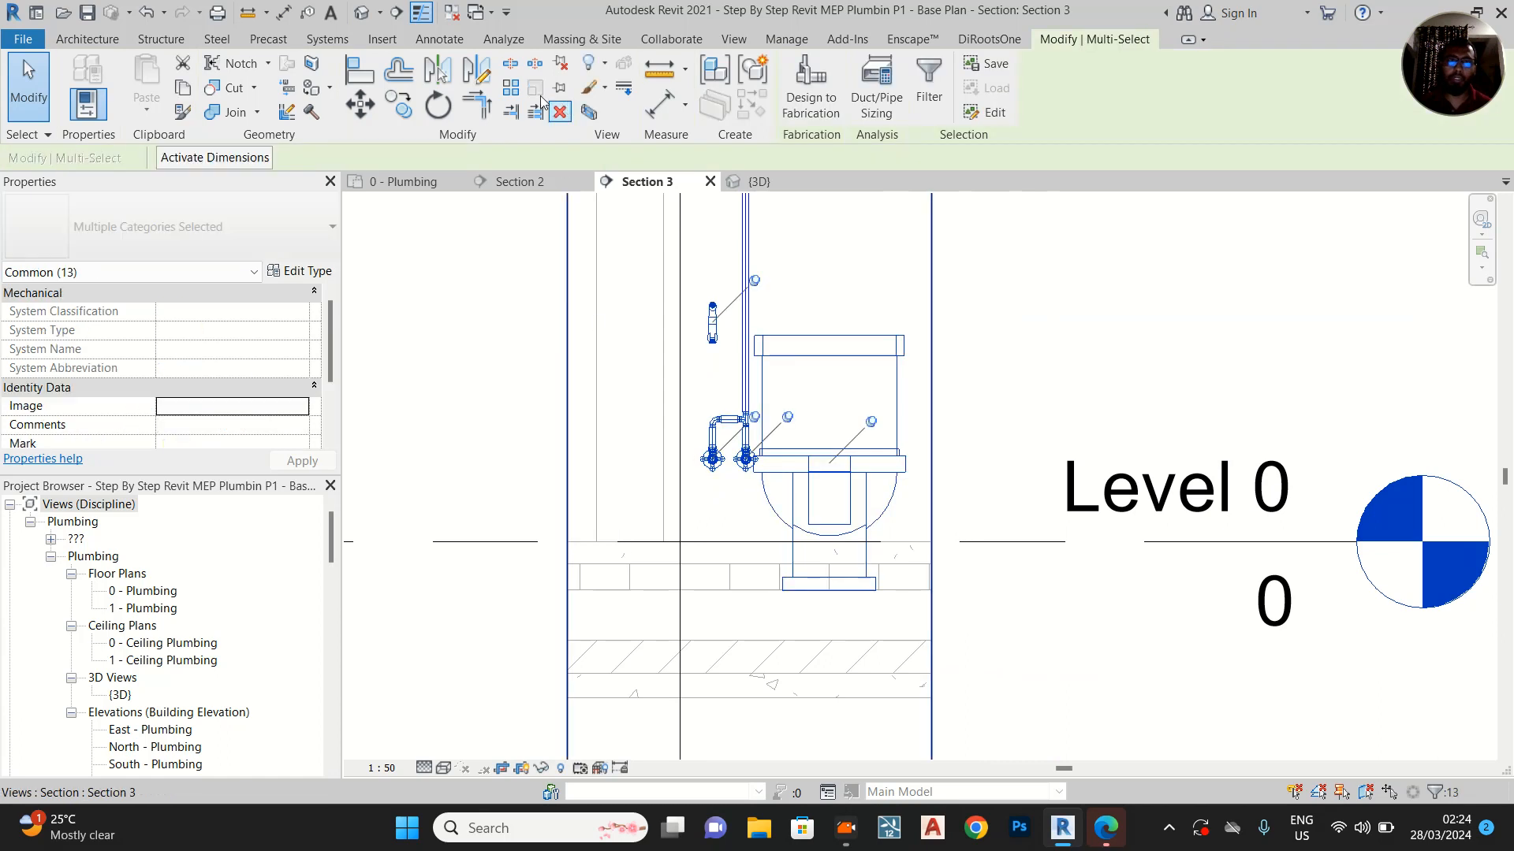
pyautogui.click(592, 114)
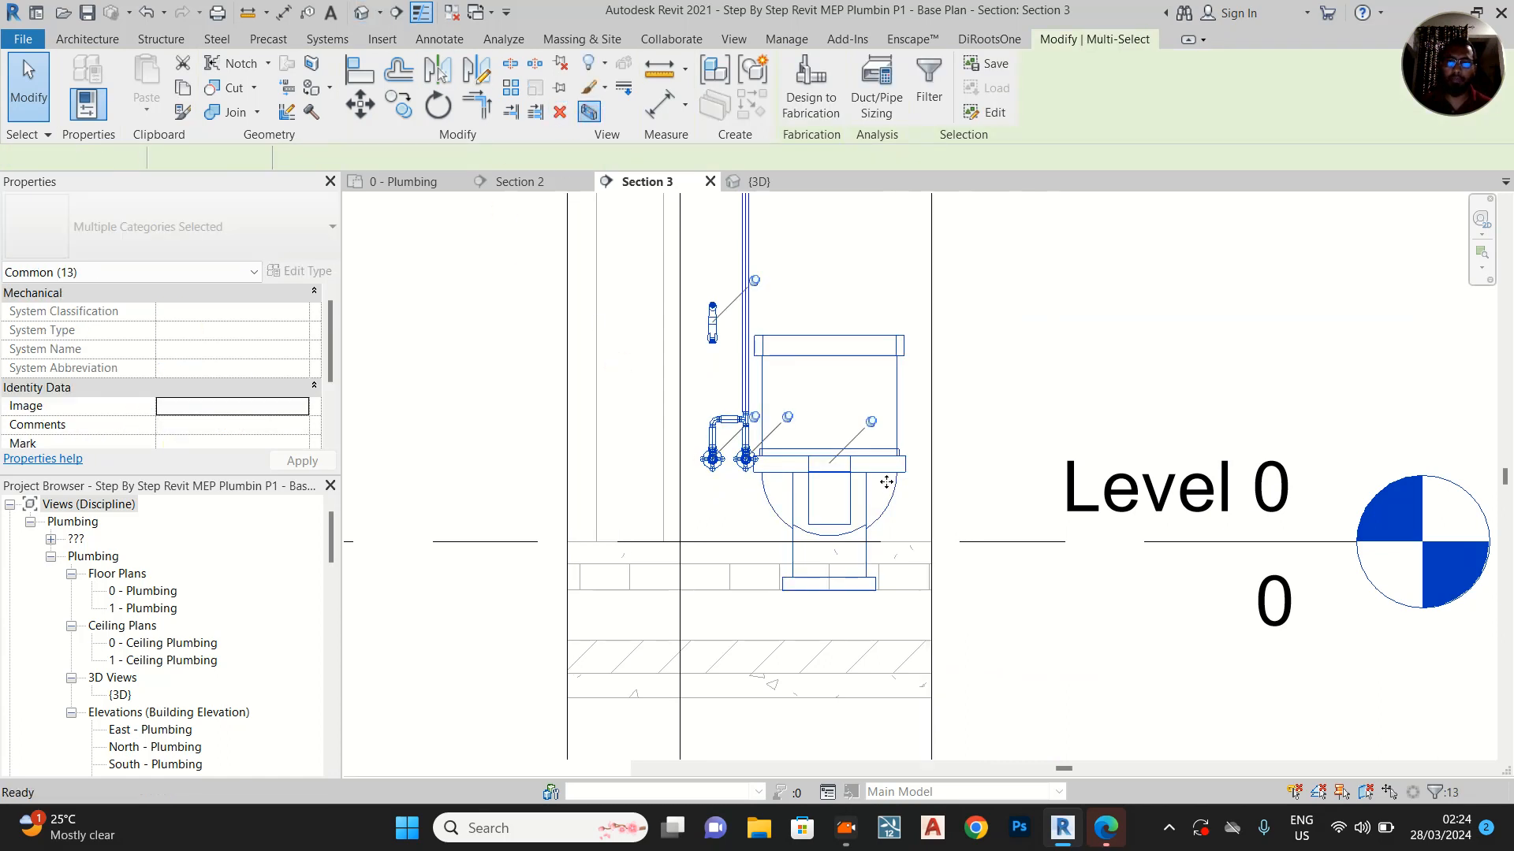
pyautogui.scroll(10, 955, 454)
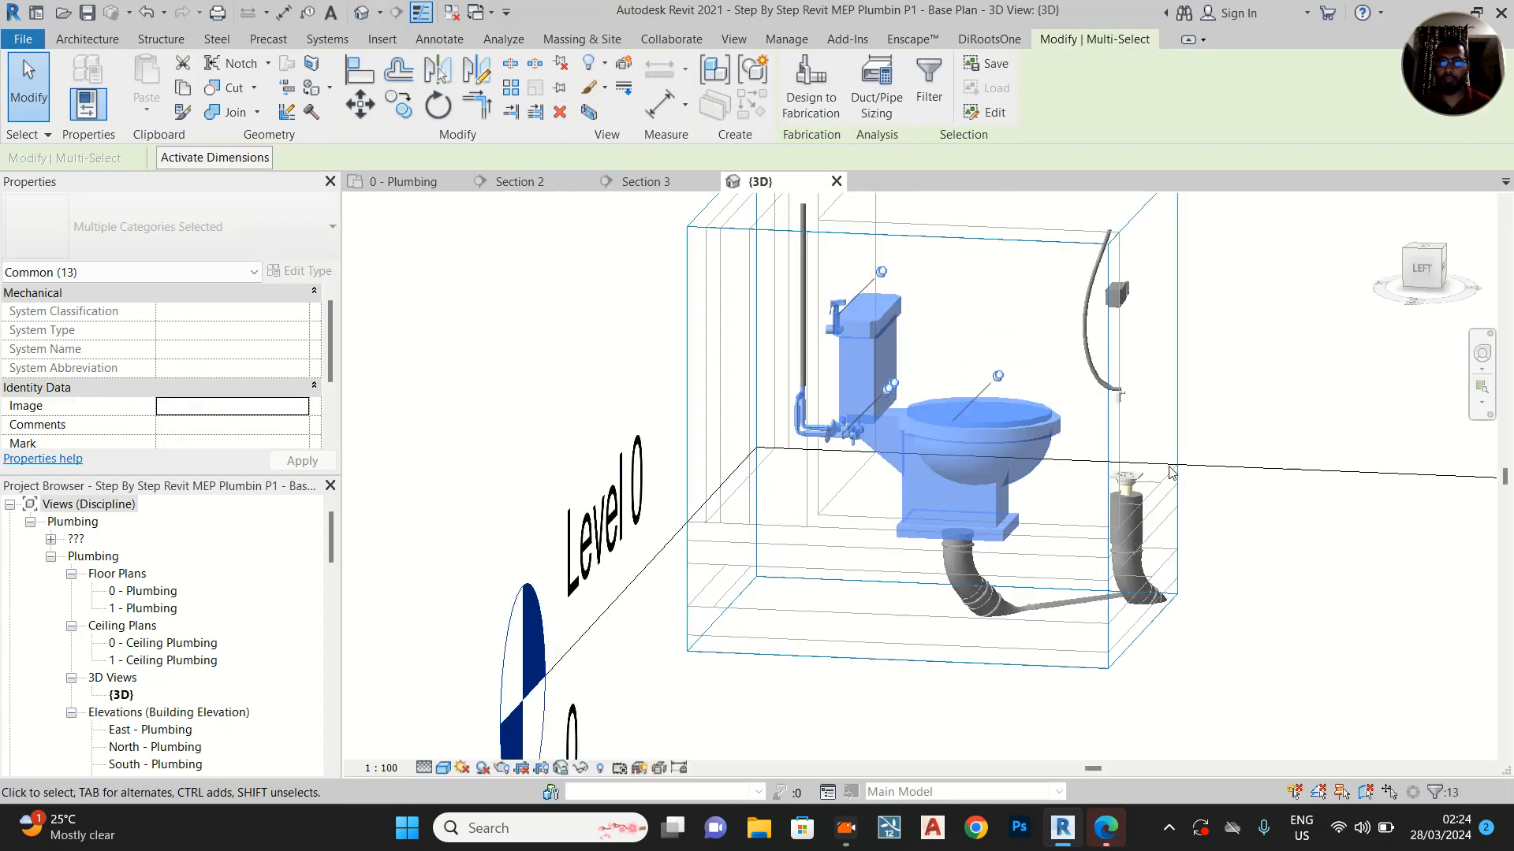
# Connect the rinsing spray's inlet to the outer angle valve's outlet with a 15 mm Flex - Round flex pipe in the 3D view
pyautogui.press('Escape')
pyautogui.moveTo(1297, 419); pyautogui.dragTo(1226, 422, button='middle')
pyautogui.scroll(8, 484, 399)
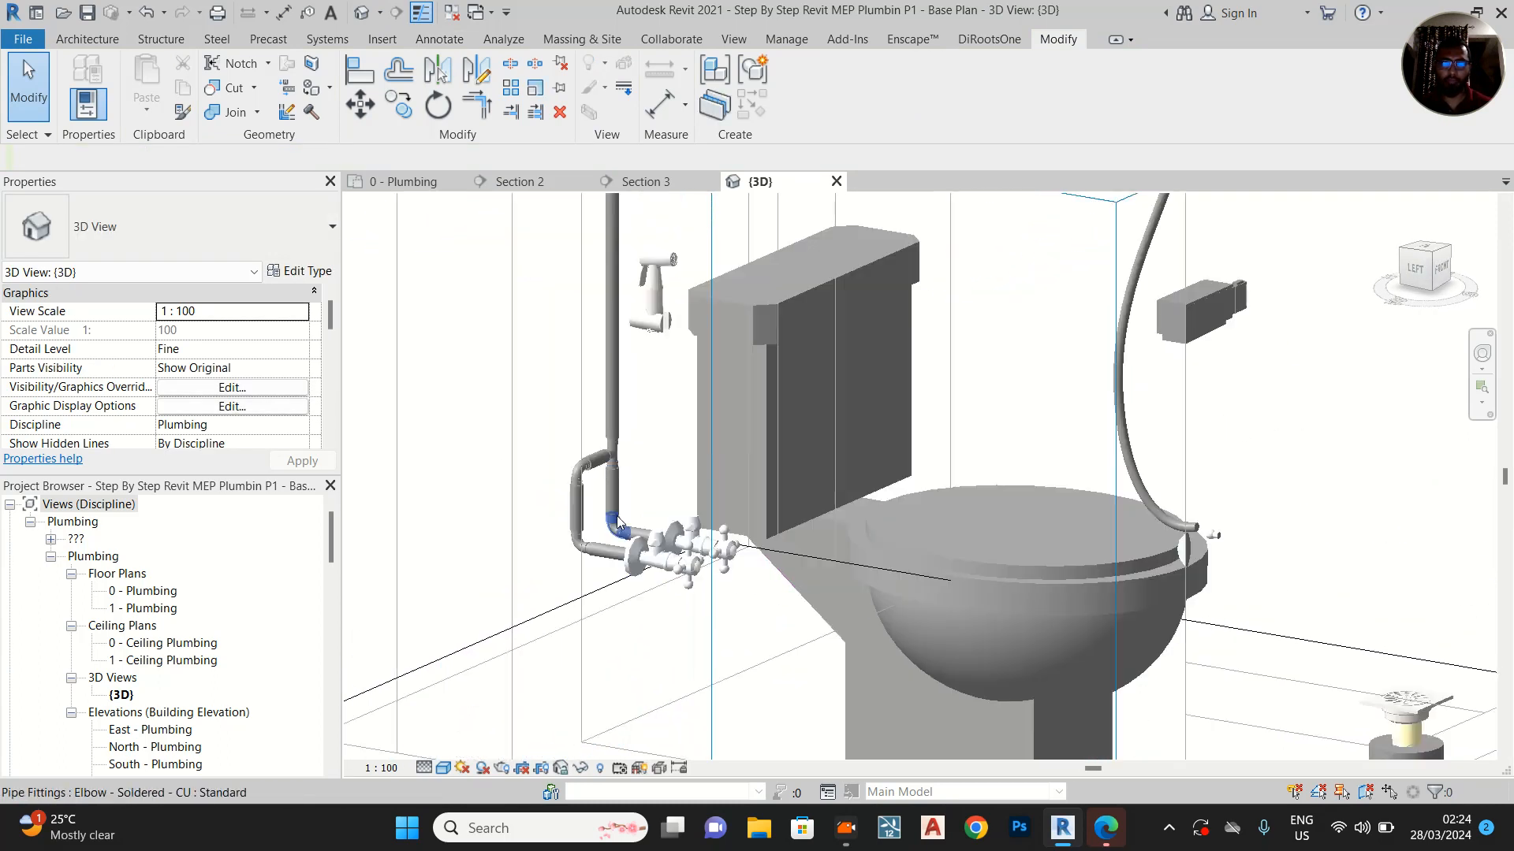
pyautogui.keyDown('shift'); pyautogui.moveTo(927, 434); pyautogui.dragTo(395, 415, button='middle'); pyautogui.keyUp('shift')
pyautogui.keyDown('shift'); pyautogui.moveTo(698, 433); pyautogui.dragTo(883, 536, button='middle'); pyautogui.keyUp('shift')
pyautogui.scroll(-4, 857, 538)
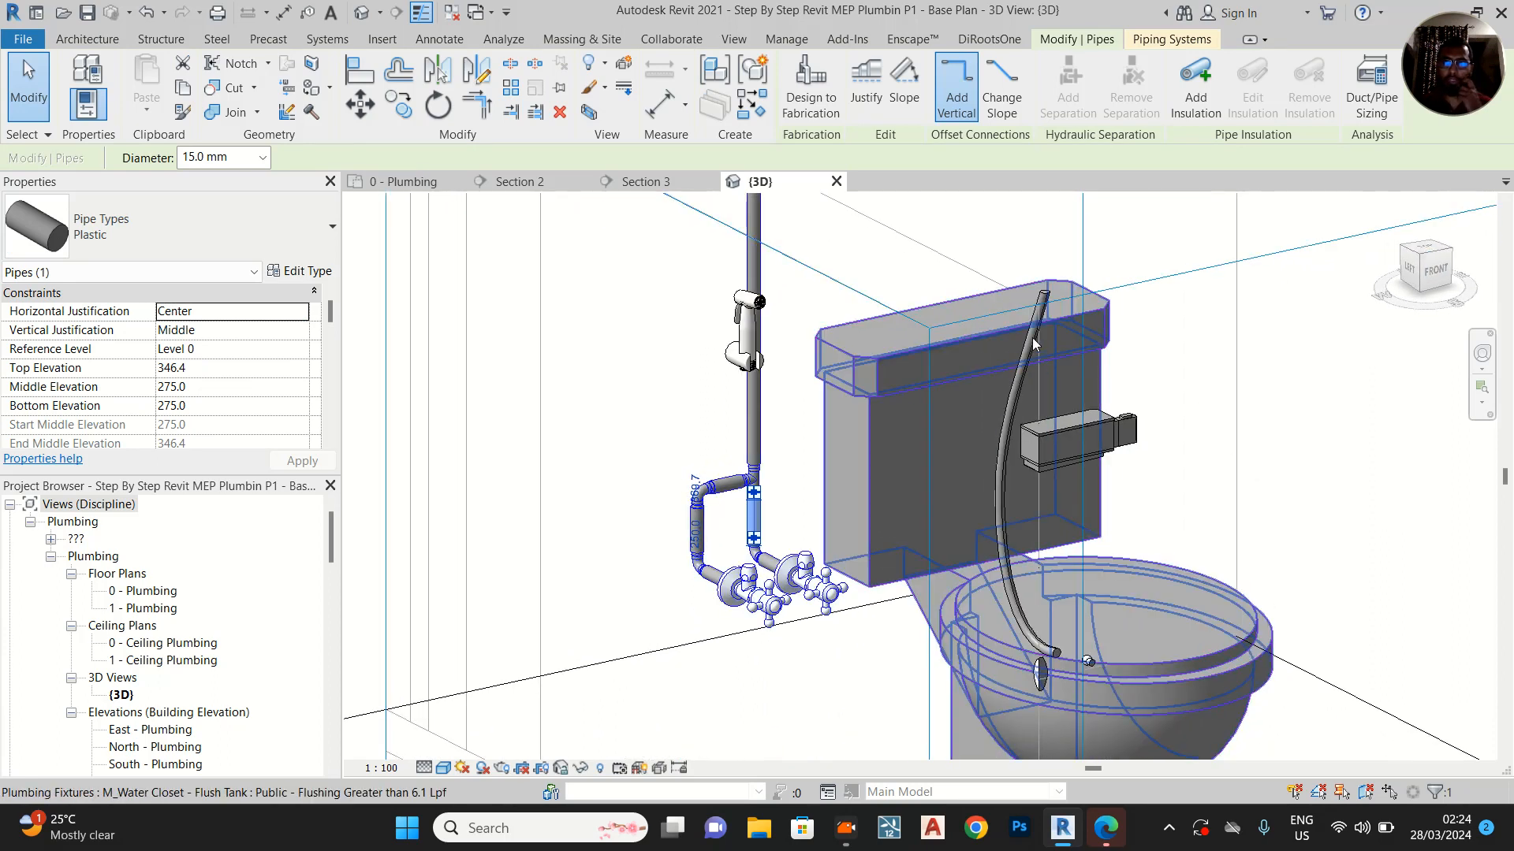
pyautogui.scroll(2, 749, 410)
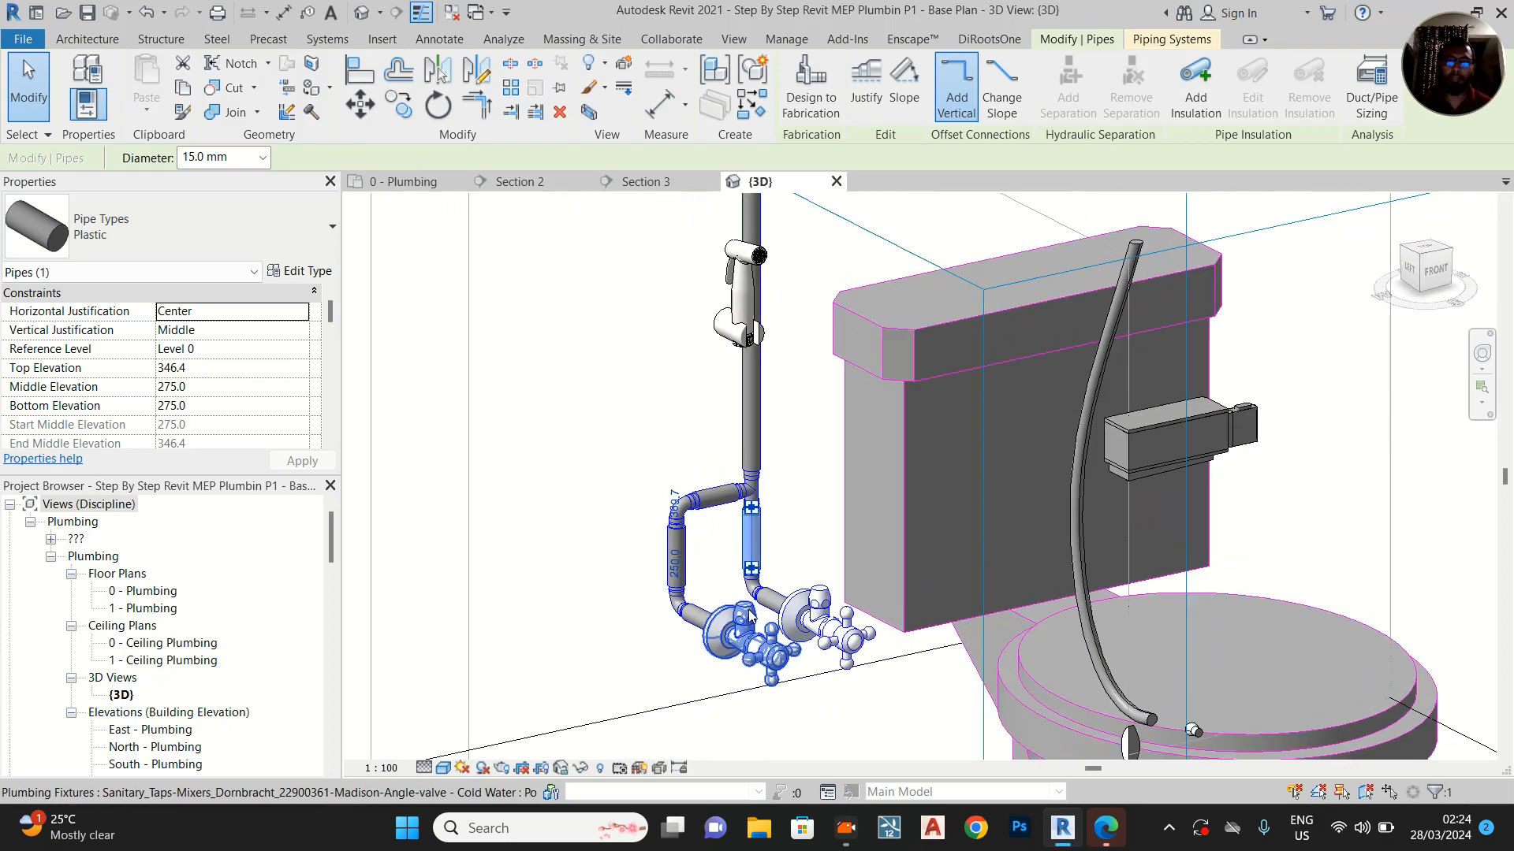
pyautogui.click(761, 363)
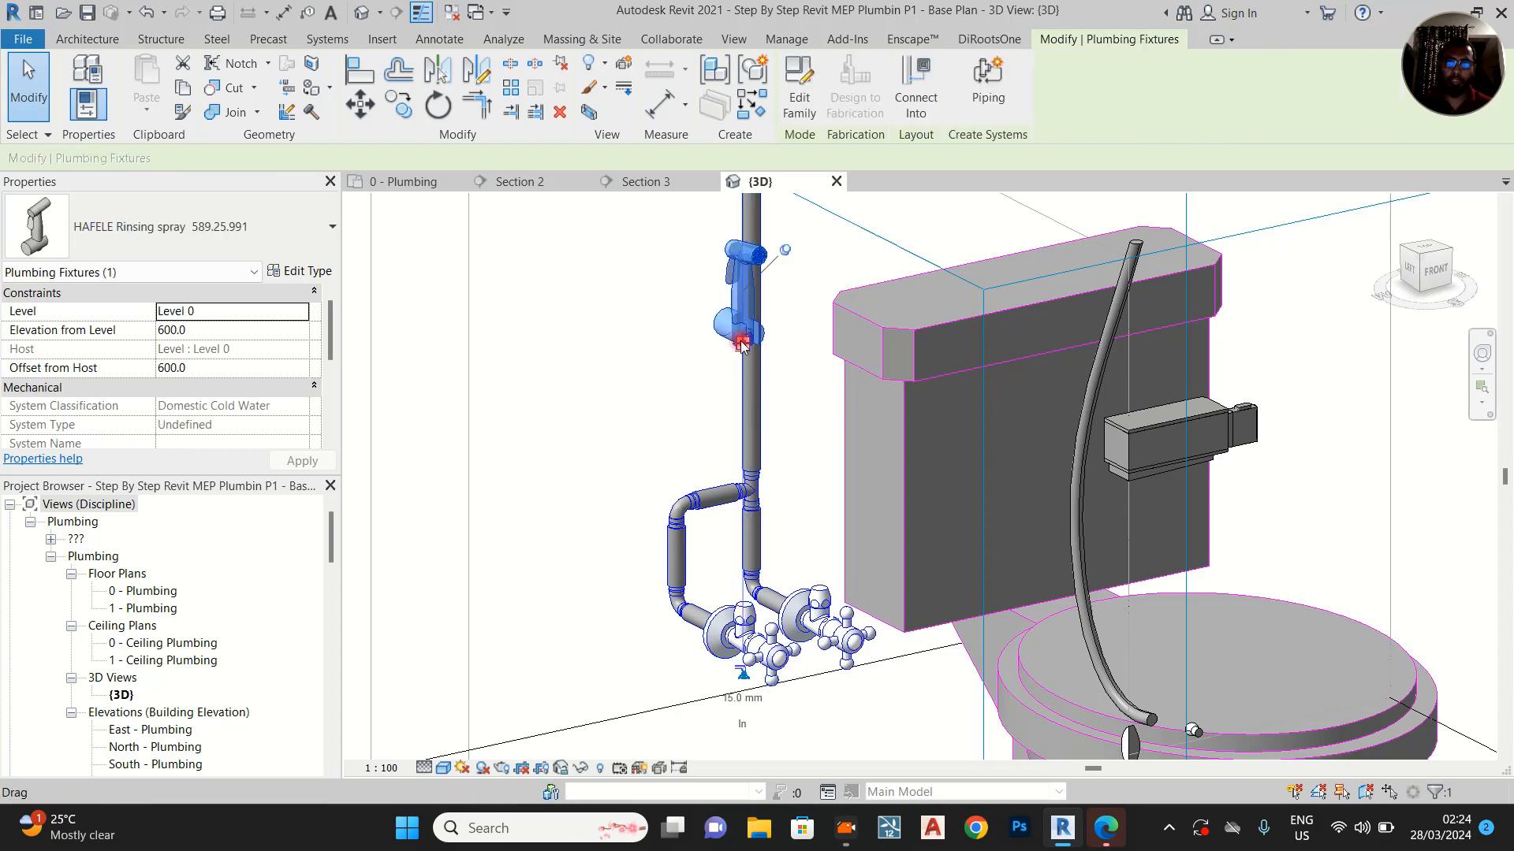
pyautogui.rightClick(741, 345)
pyautogui.click(763, 392)
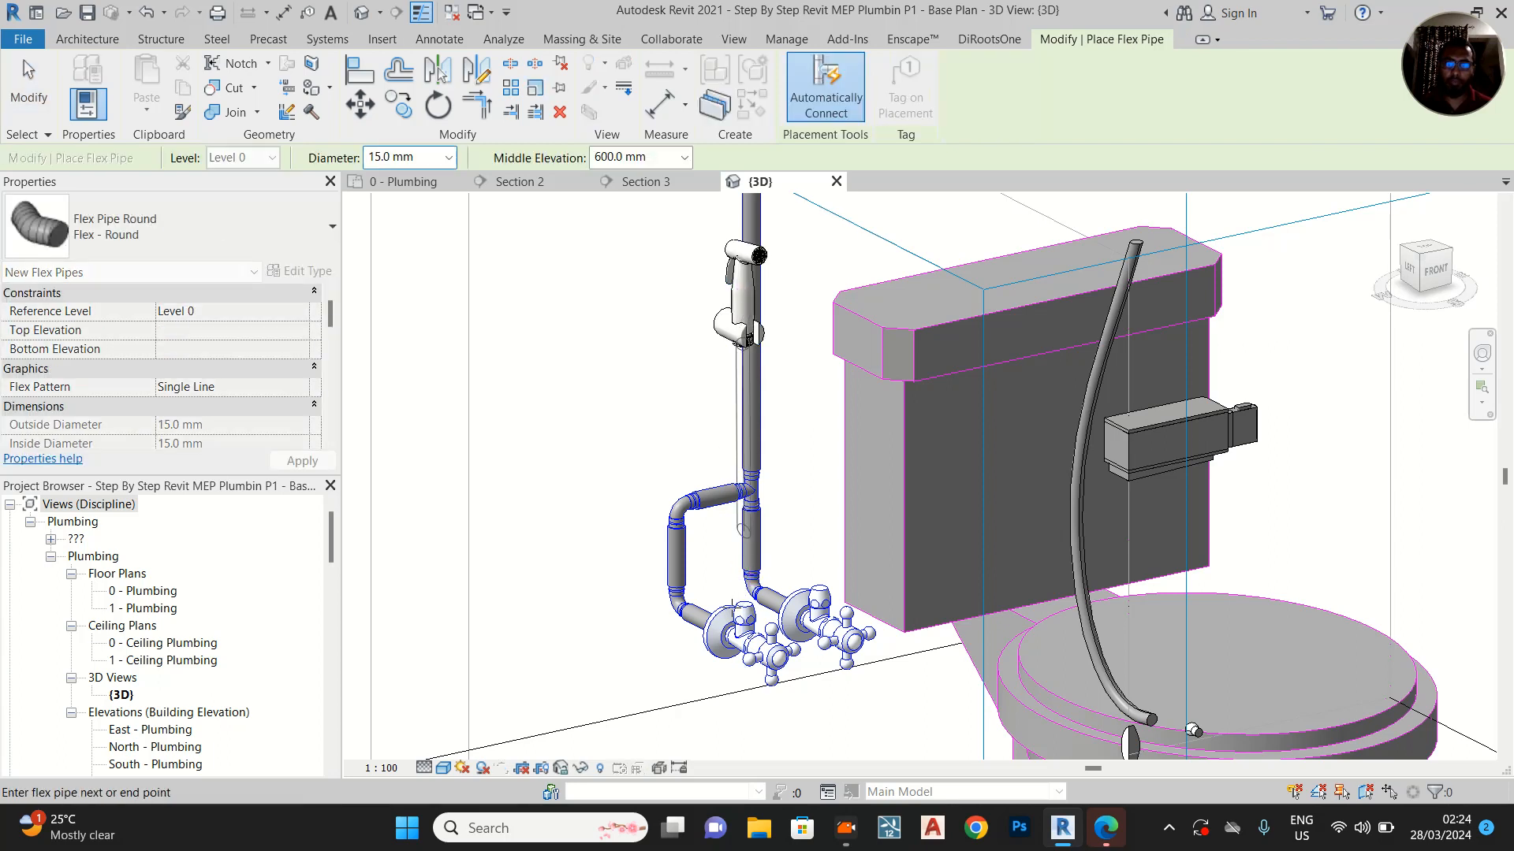
pyautogui.scroll(3, 743, 608)
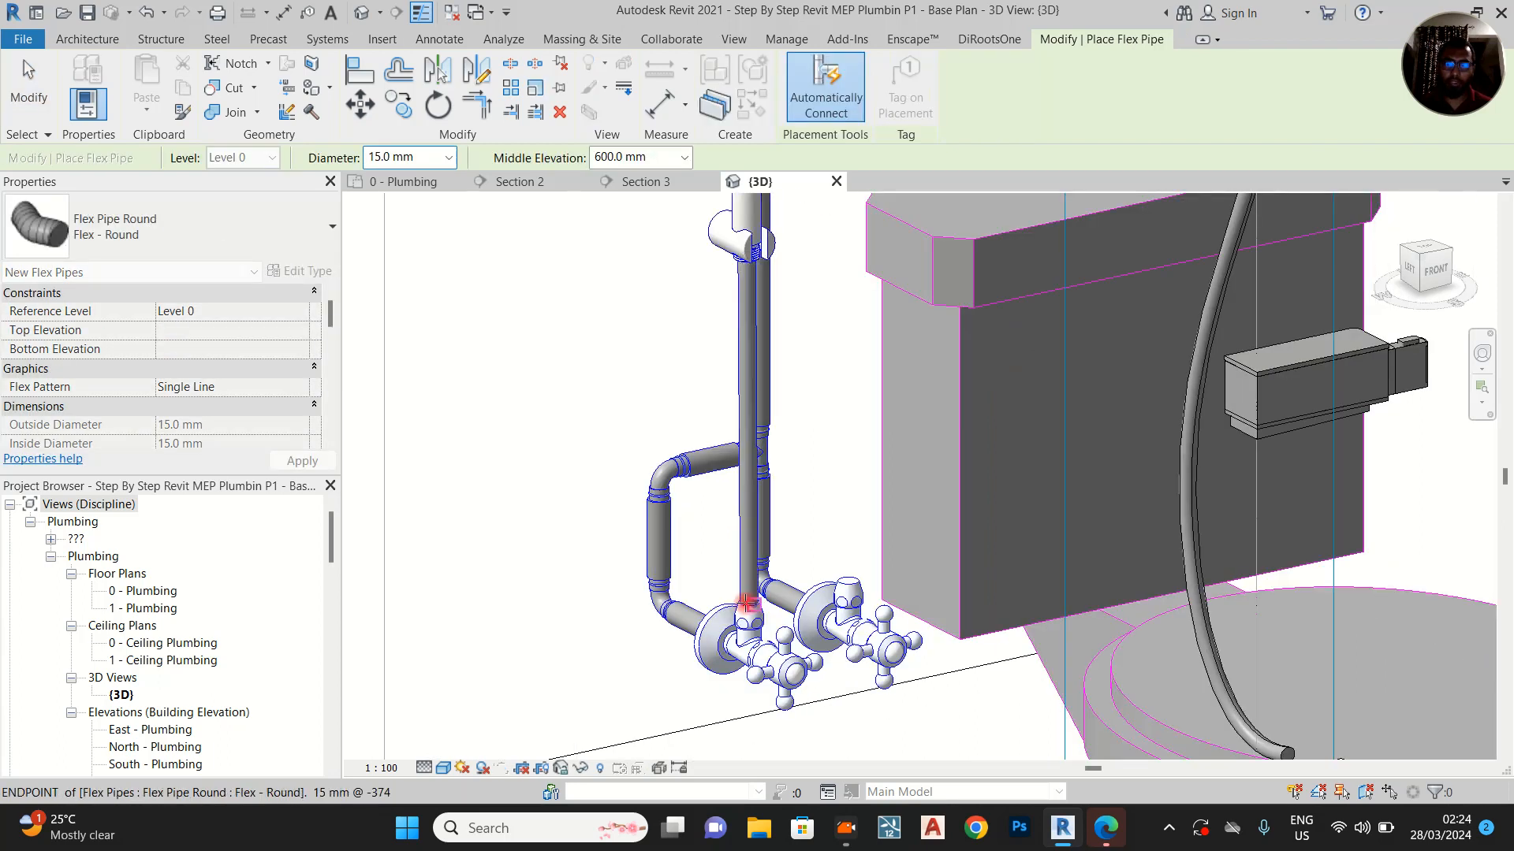
pyautogui.click(746, 603)
pyautogui.press('Escape')
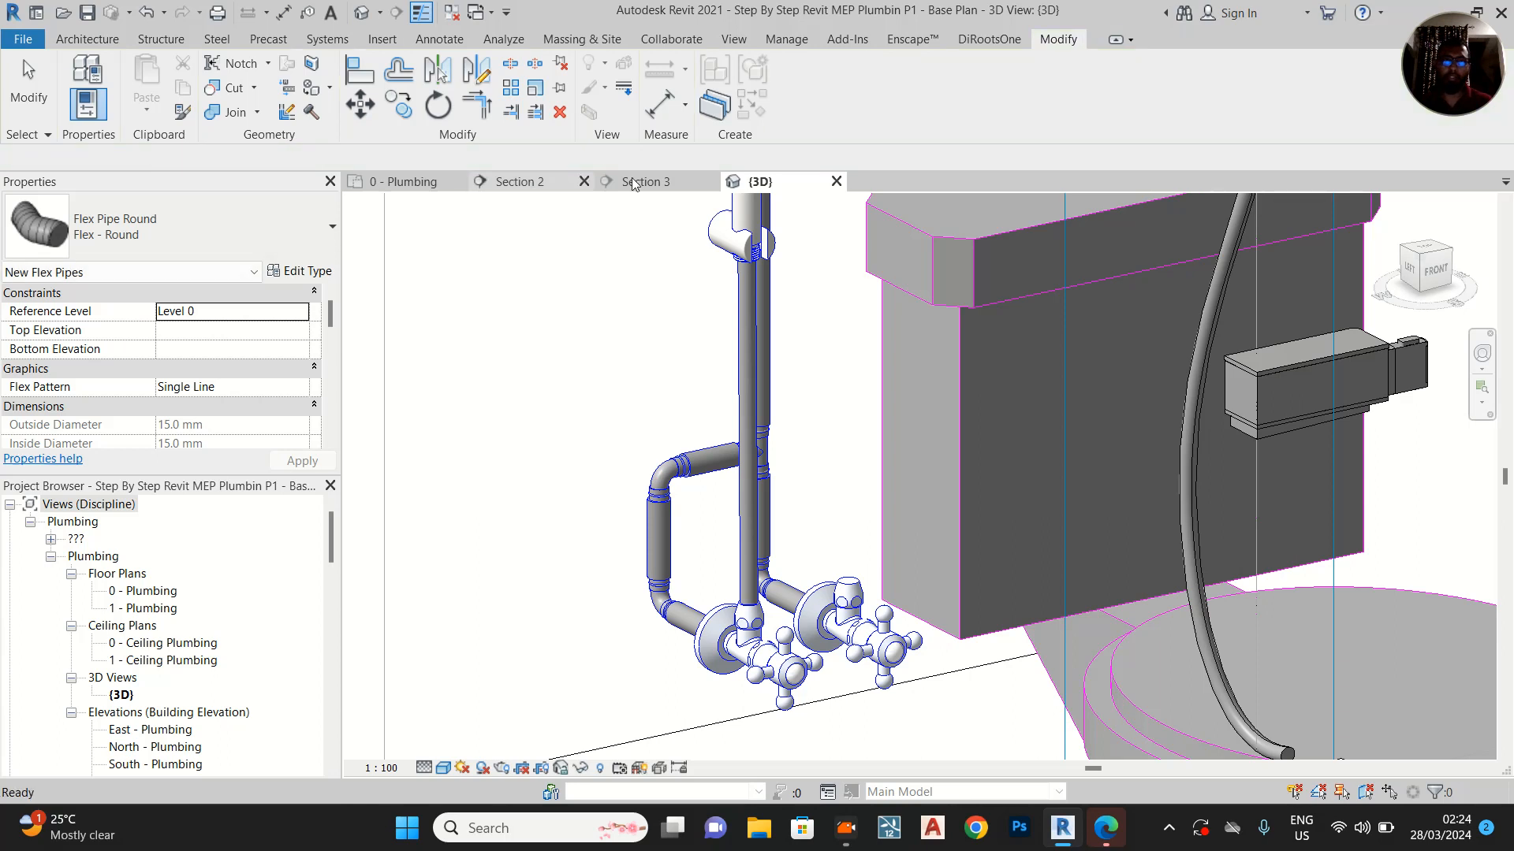
# Insert two vertices along the spray's flex pipe in Section 3, one in its upper part and one in its lower part
pyautogui.click(642, 182)
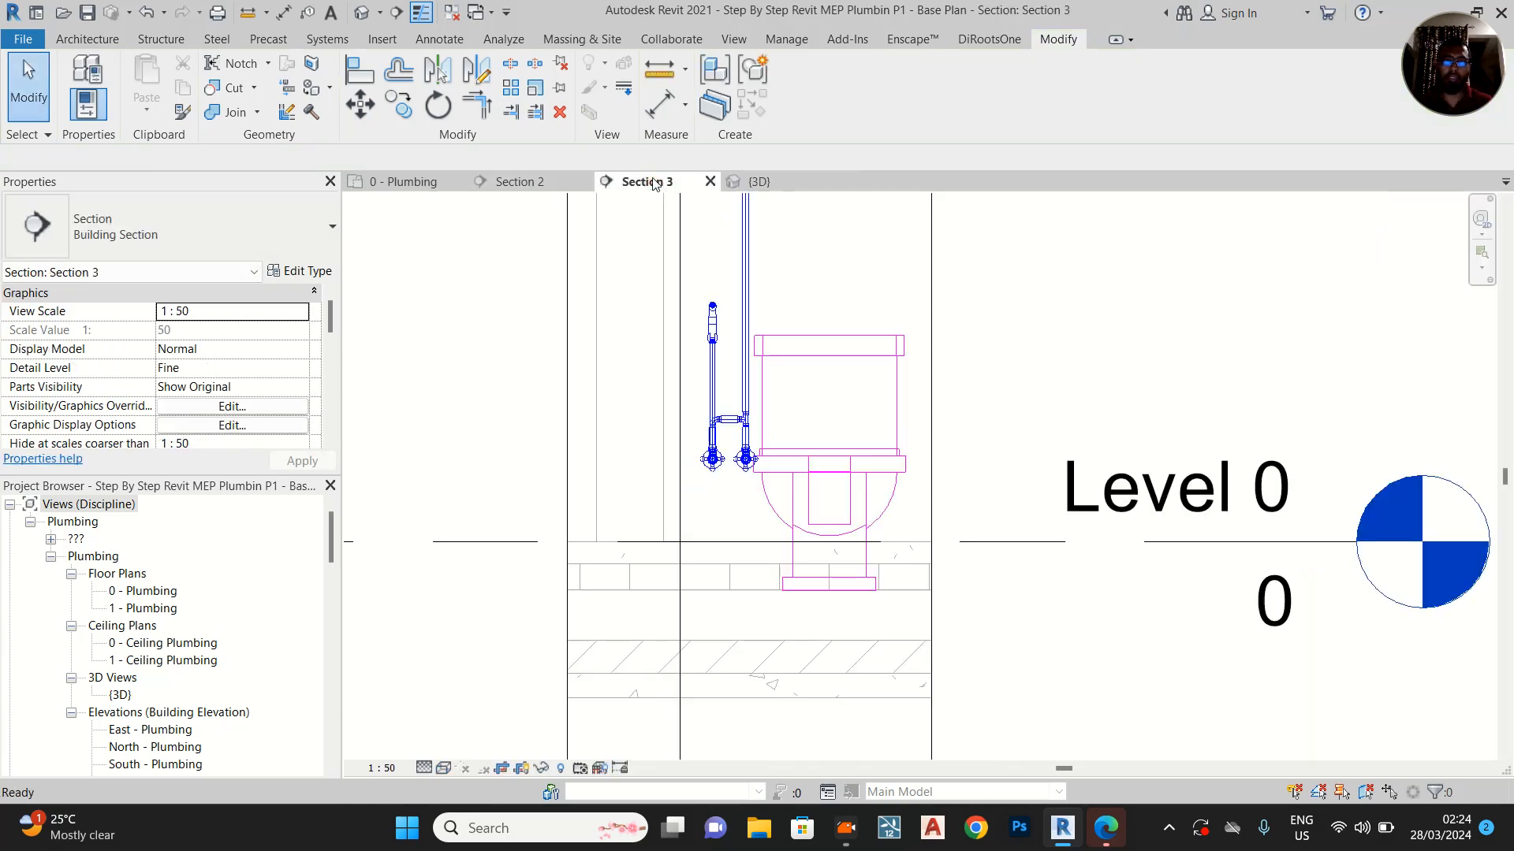
pyautogui.click(715, 386)
pyautogui.scroll(3, 716, 386)
pyautogui.rightClick(712, 331)
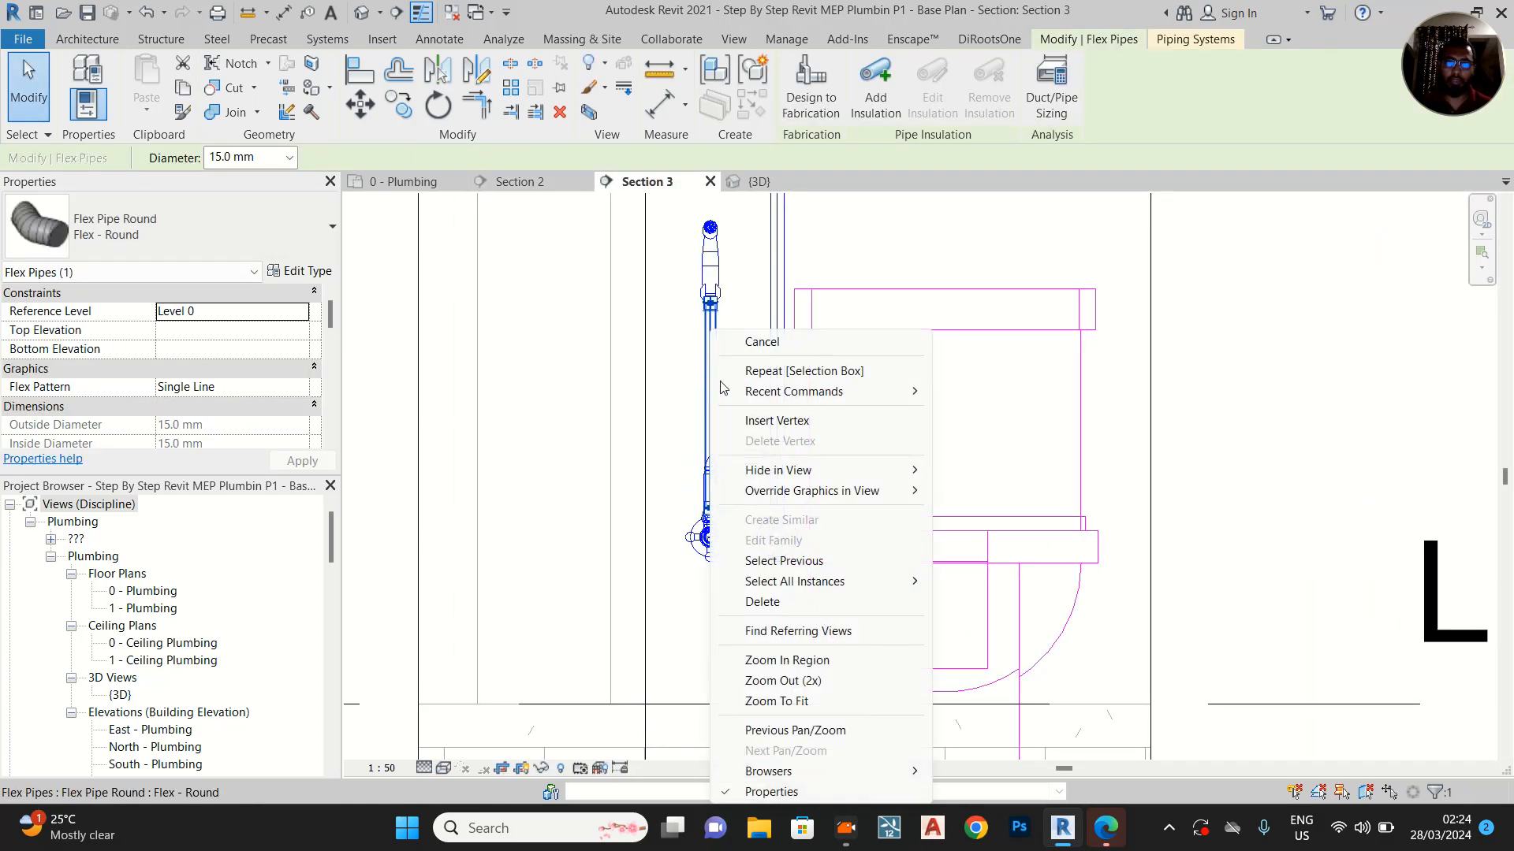
pyautogui.click(777, 421)
pyautogui.click(713, 416)
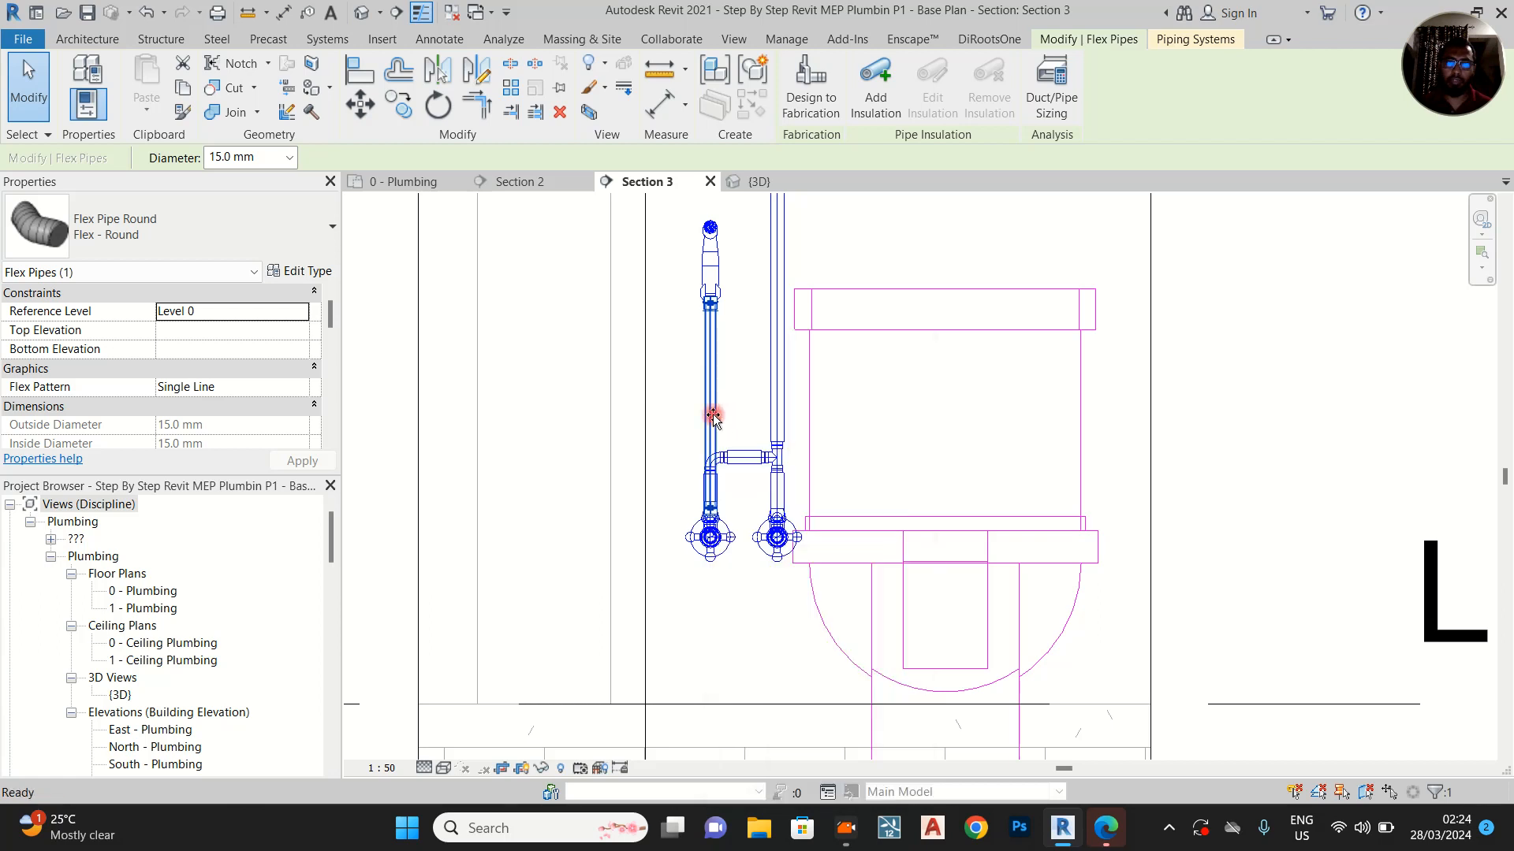
pyautogui.click(712, 360)
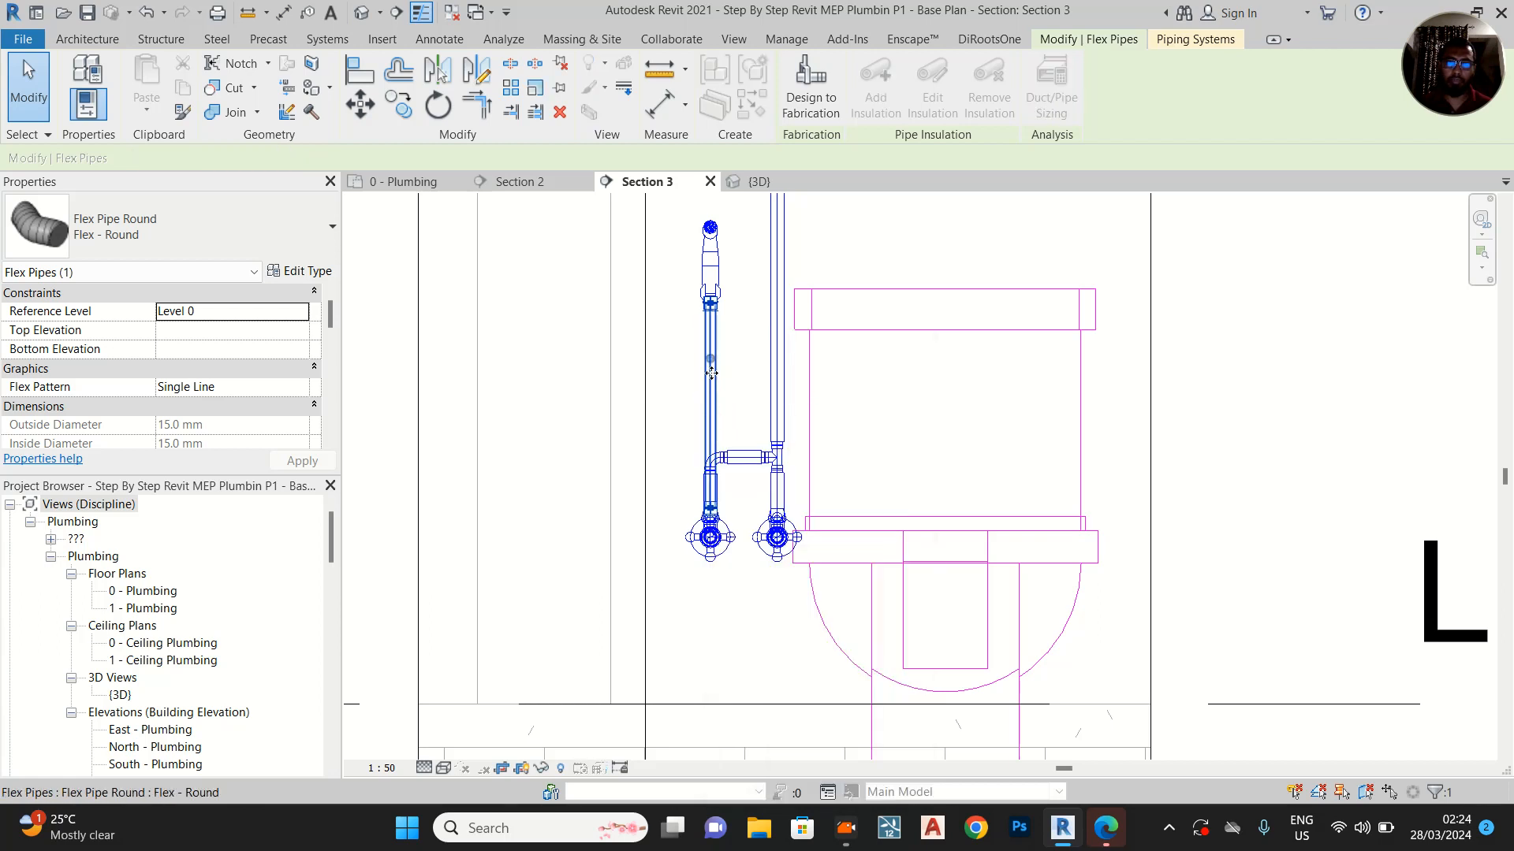
pyautogui.rightClick(714, 434)
pyautogui.click(796, 421)
pyautogui.click(700, 455)
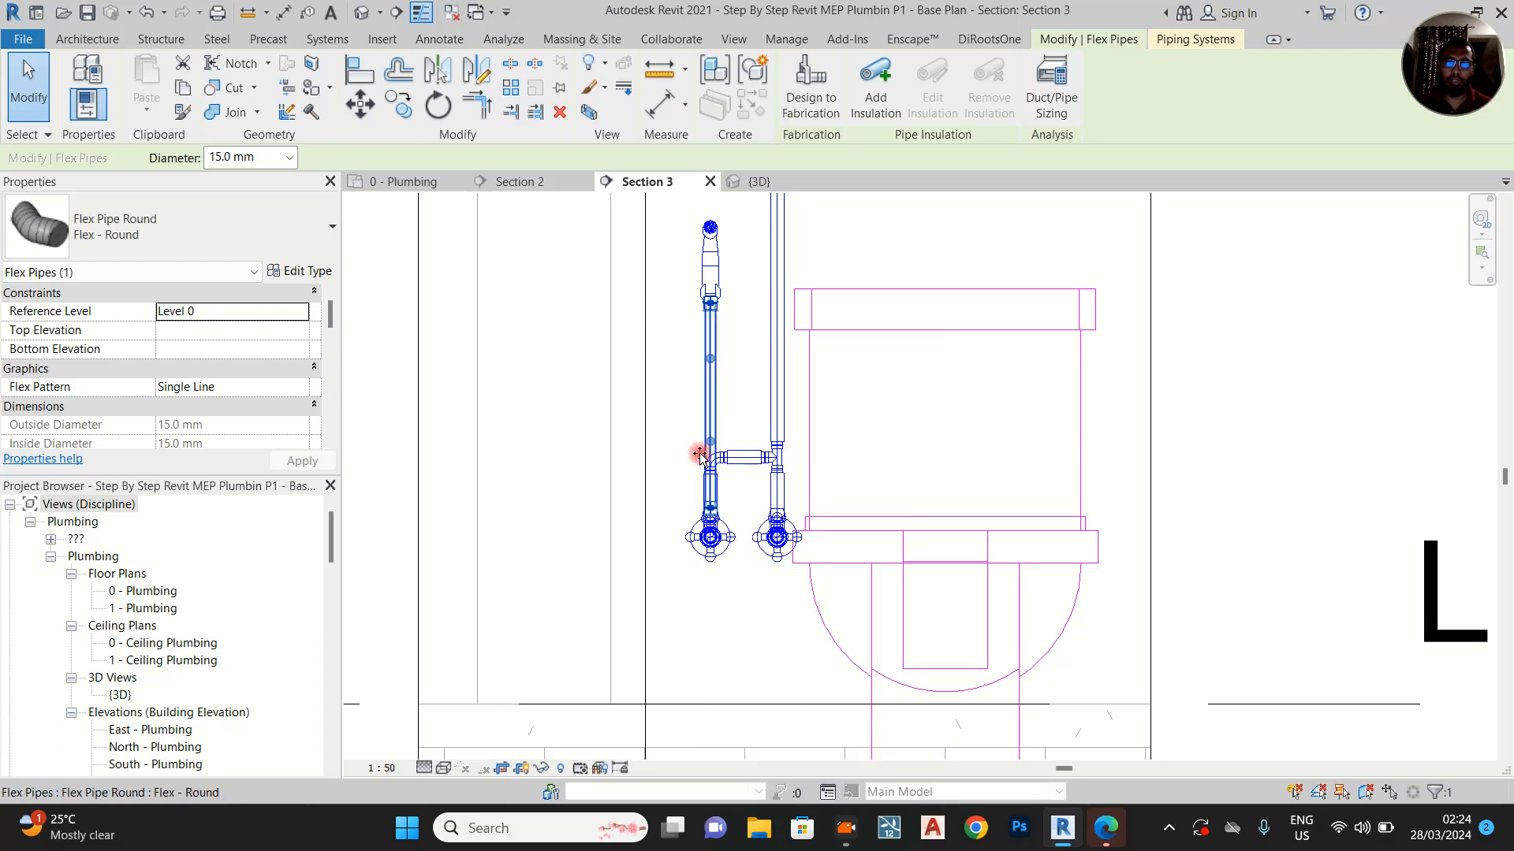
# Move the flex pipe's two inserted vertices outward, away from the WC, with the lower one furthest, so the hose sags in a curve
pyautogui.moveTo(709, 457); pyautogui.dragTo(673, 457)
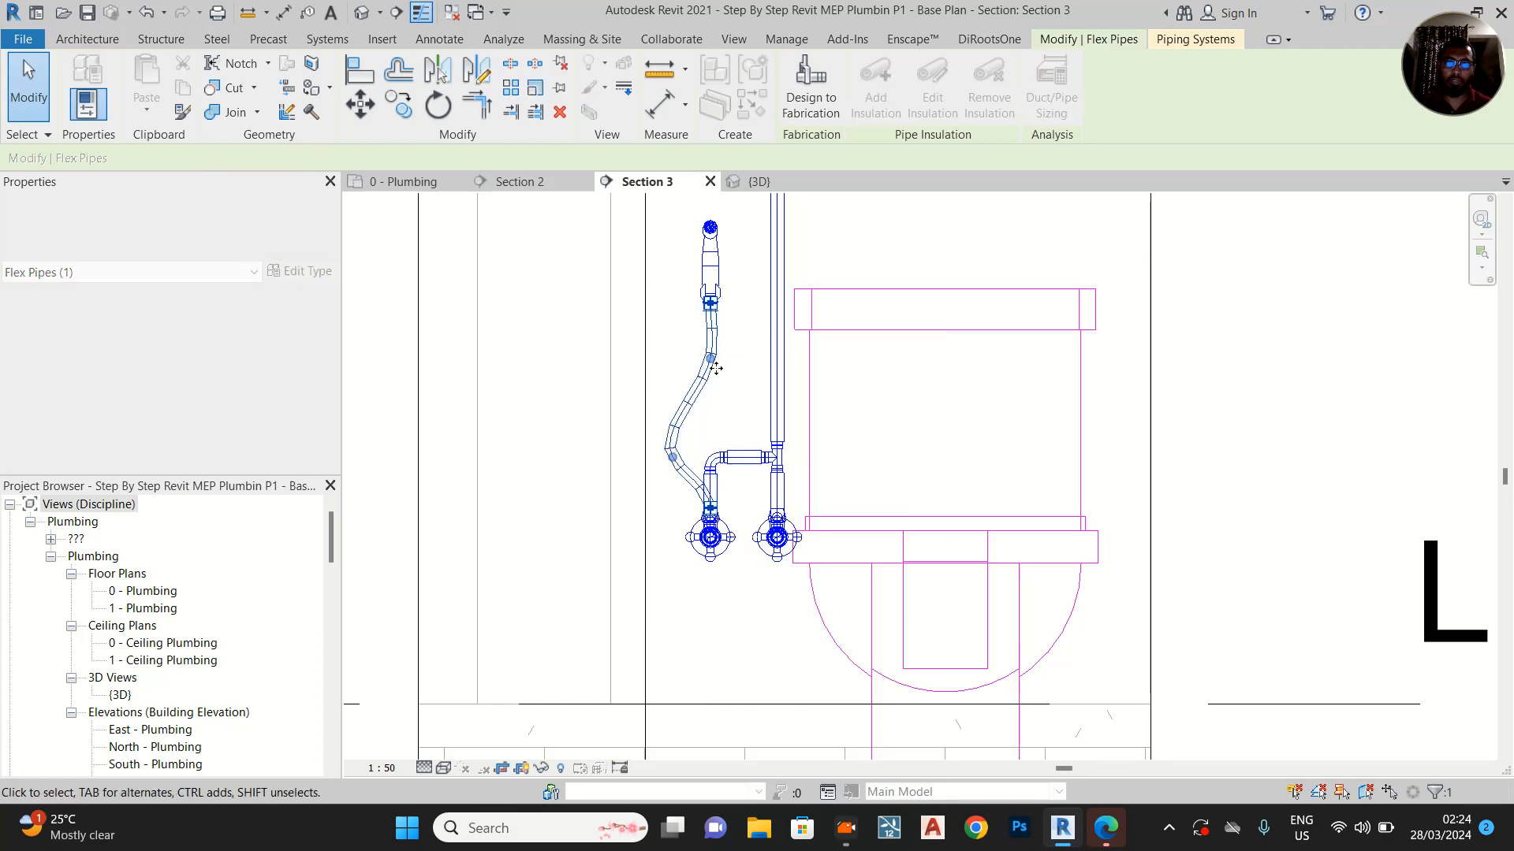
pyautogui.moveTo(710, 359); pyautogui.dragTo(685, 356)
pyautogui.click(672, 351)
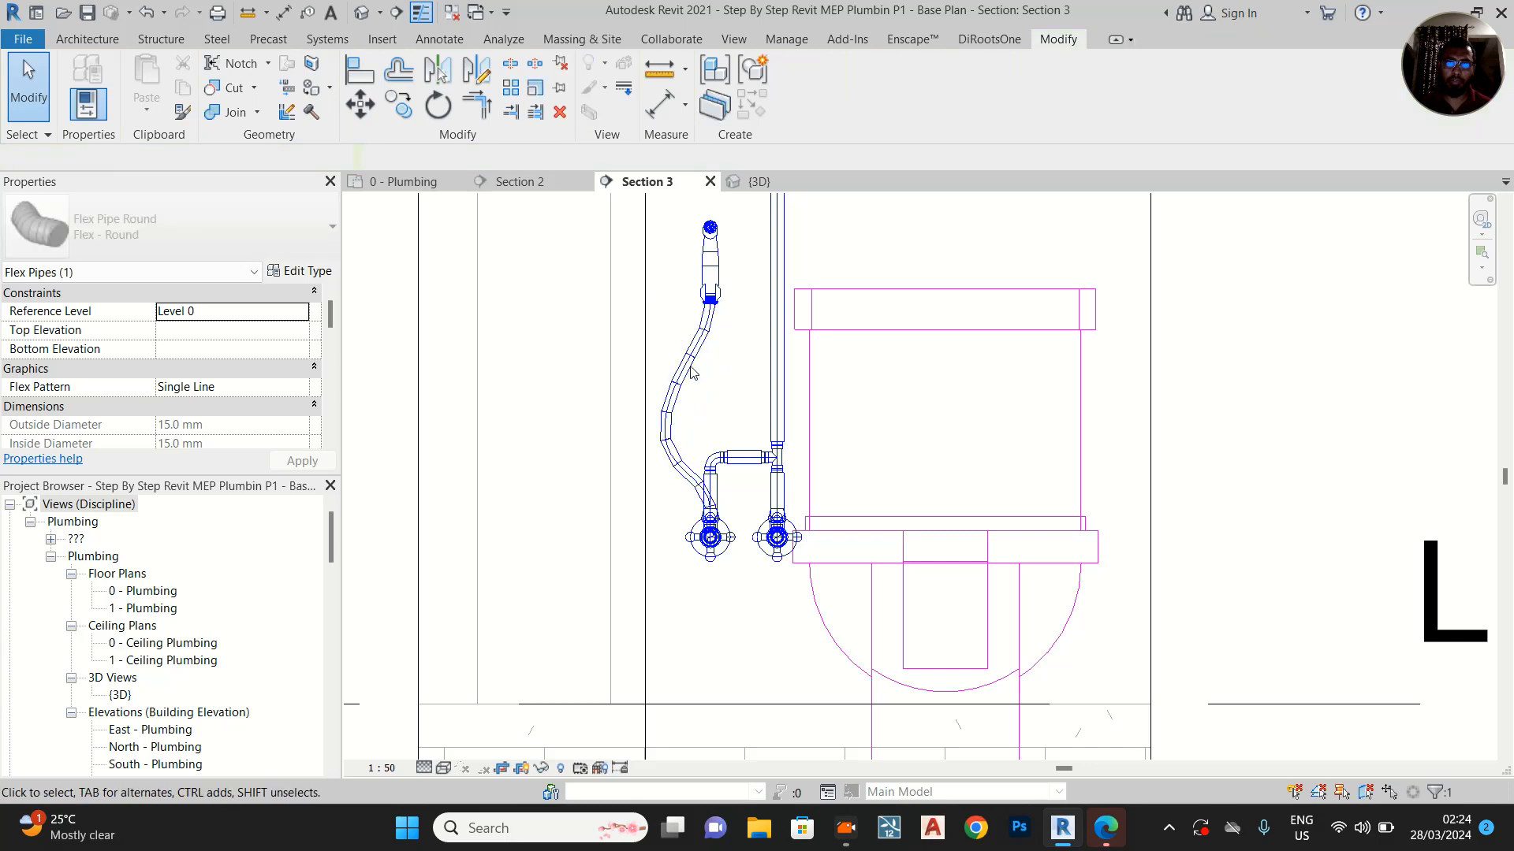
pyautogui.scroll(2, 674, 467)
pyautogui.click(681, 480)
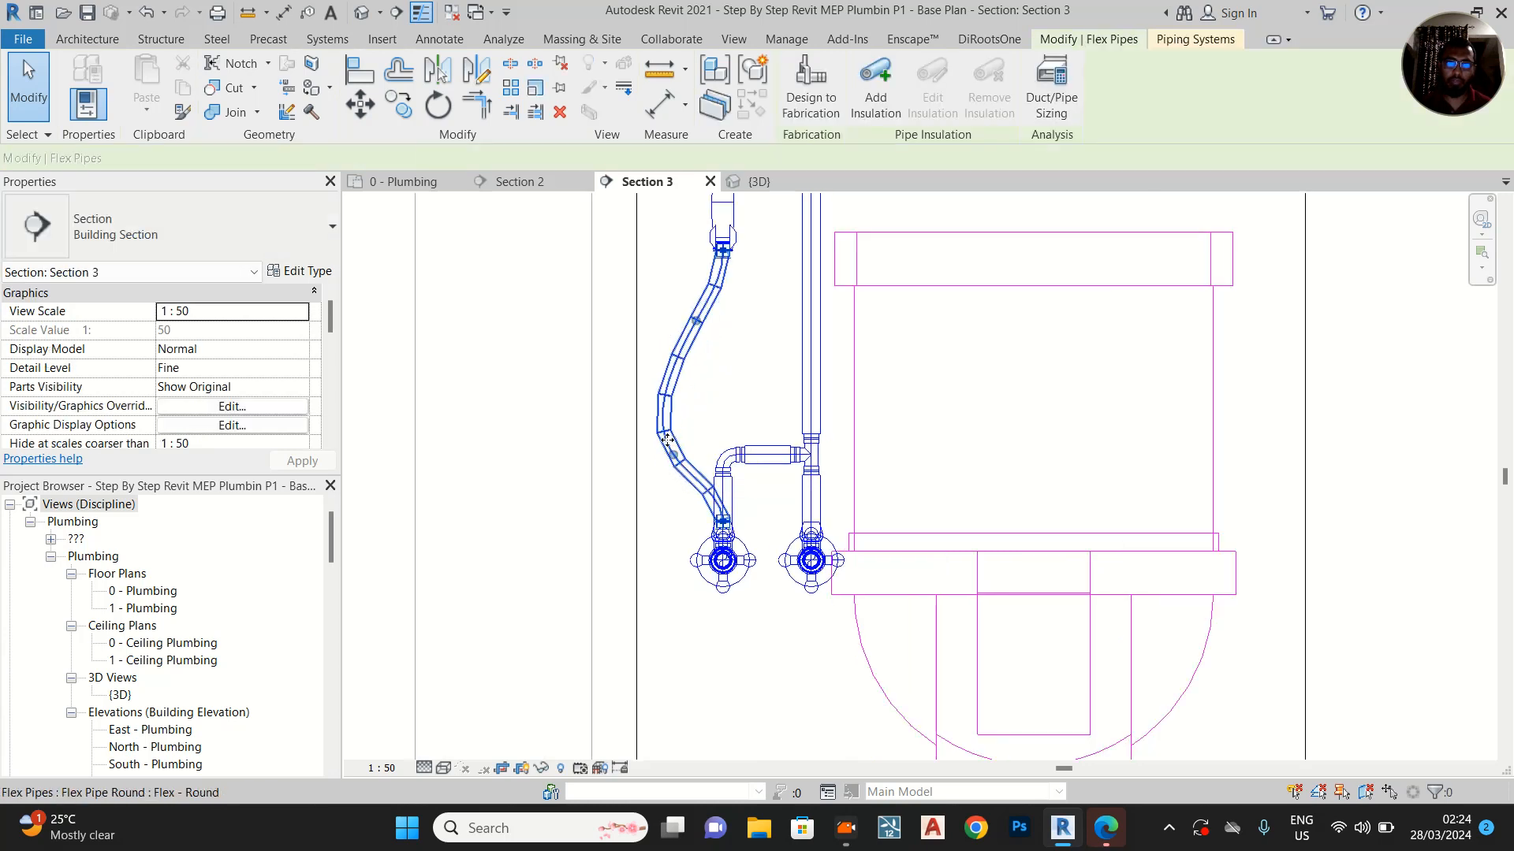
pyautogui.moveTo(673, 472); pyautogui.dragTo(644, 473)
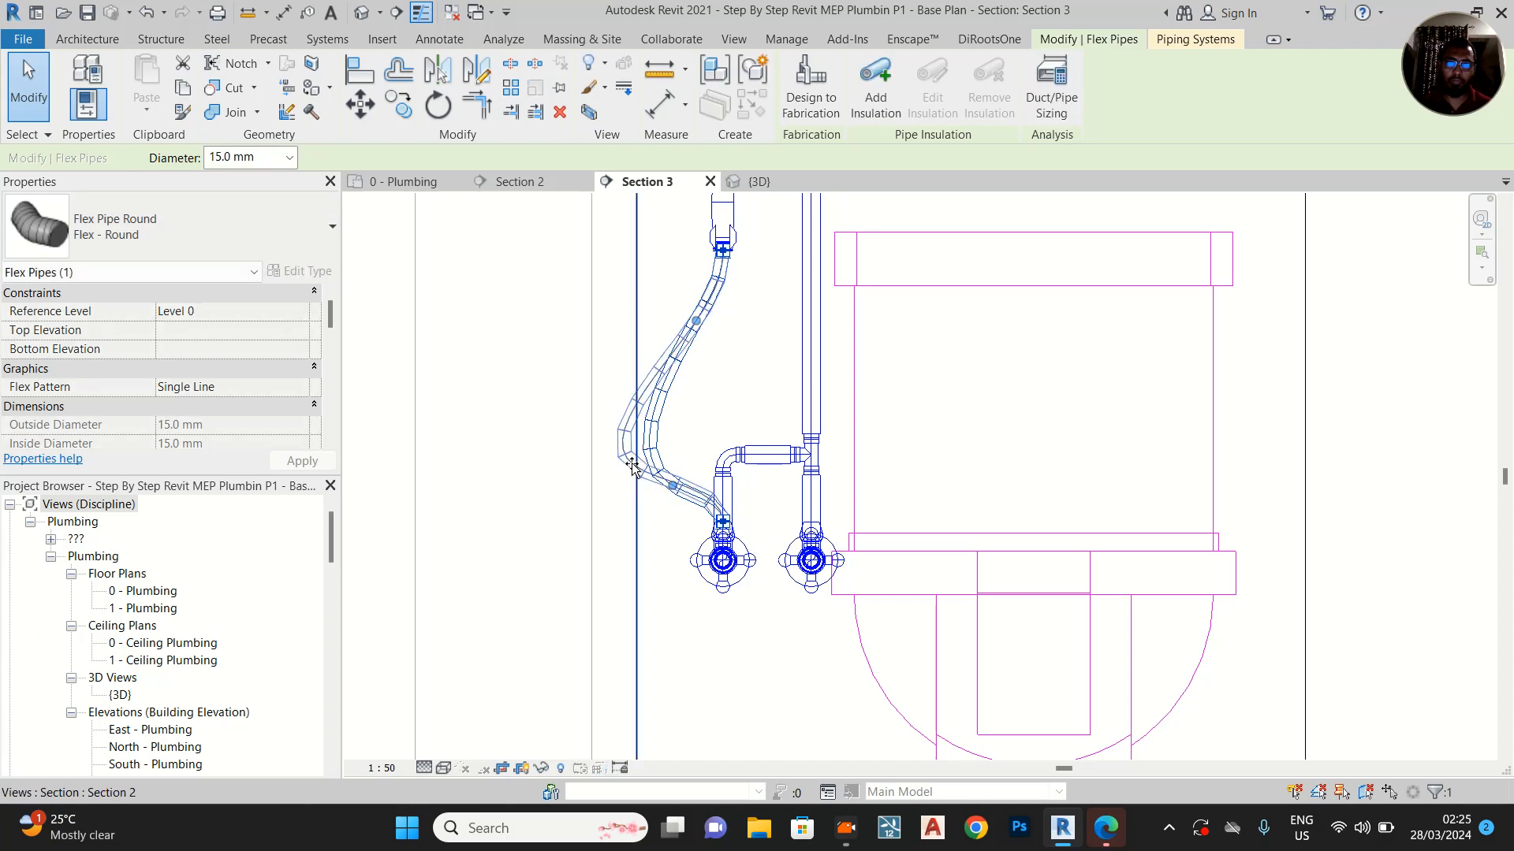
# Insert a third vertex in the flex pipe between its lowest bend and the outer valve, and raise it above the valve
pyautogui.rightClick(675, 483)
pyautogui.click(750, 108)
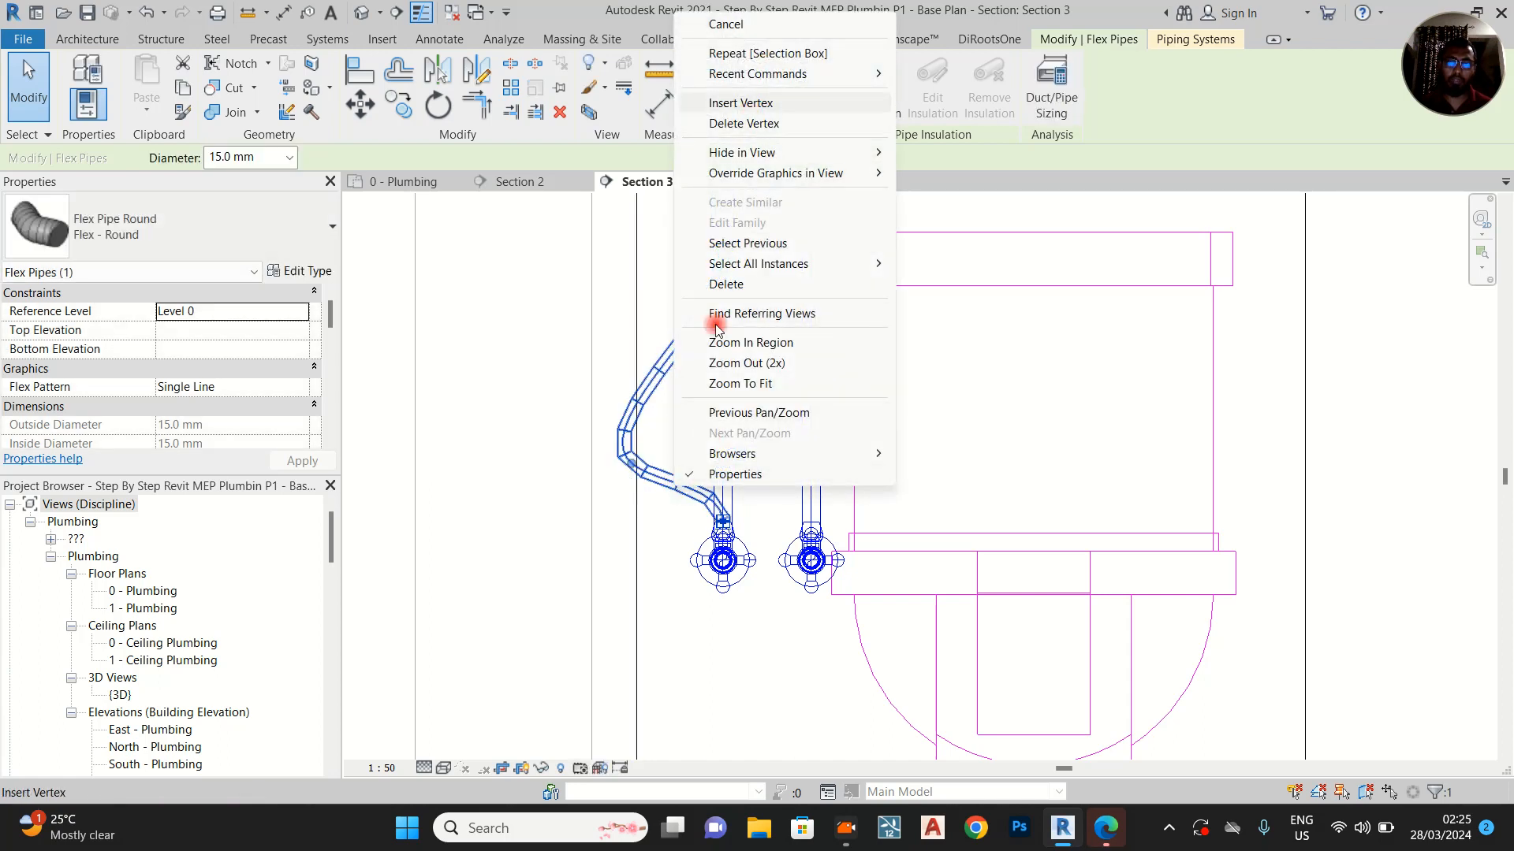
pyautogui.moveTo(690, 489); pyautogui.dragTo(722, 430)
# Reposition the flex pipe's vertices so the hose bows outward at mid-height and runs nearly vertically into the spray and the outer valve
pyautogui.moveTo(630, 465); pyautogui.dragTo(645, 362)
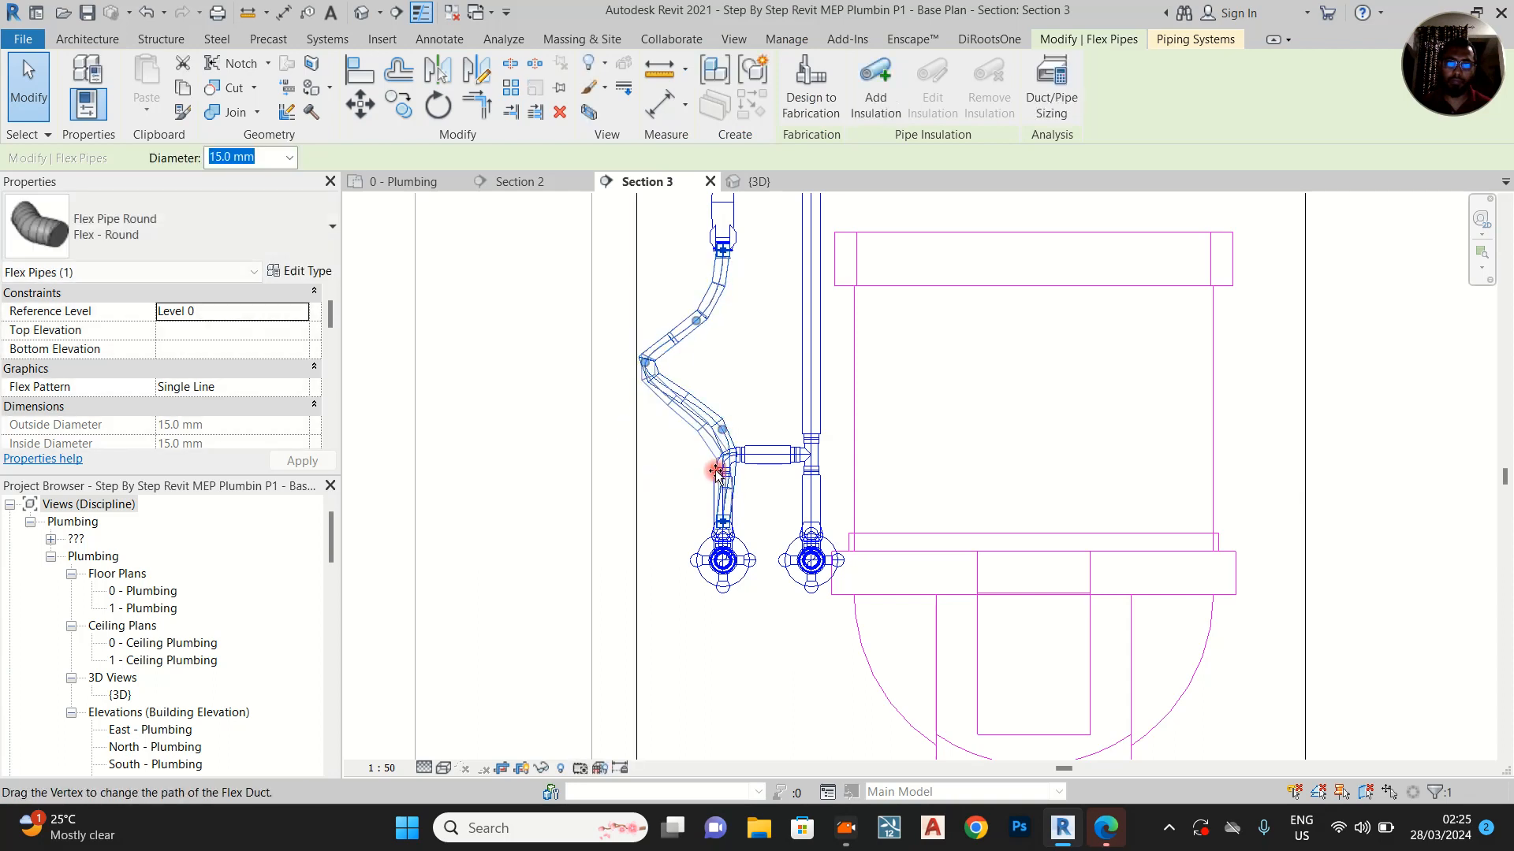
pyautogui.moveTo(715, 470); pyautogui.dragTo(715, 471)
pyautogui.moveTo(696, 321); pyautogui.dragTo(722, 289)
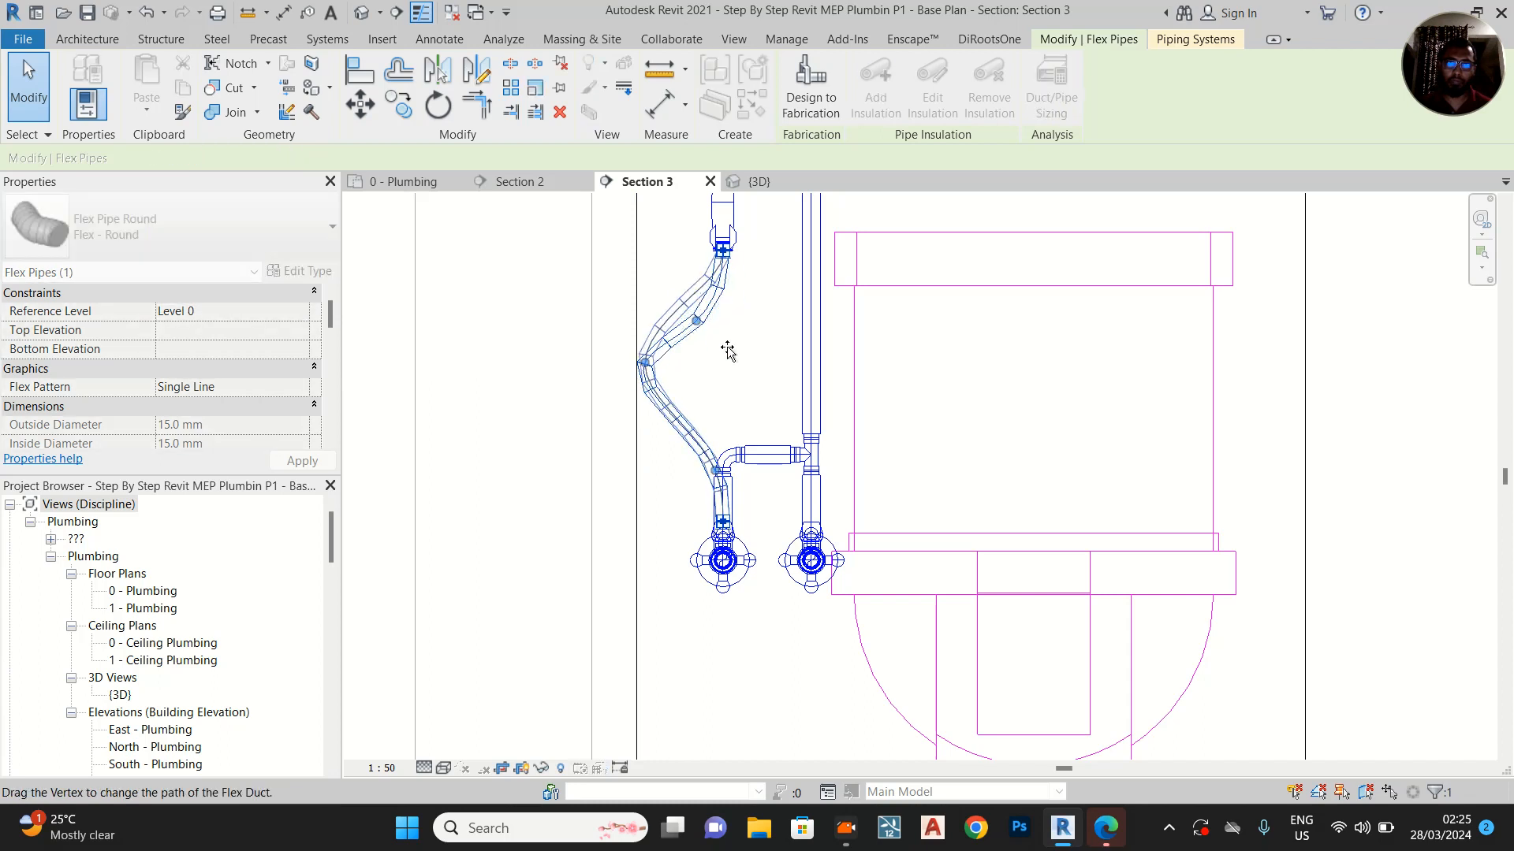
pyautogui.click(841, 507)
pyautogui.scroll(-1, 812, 544)
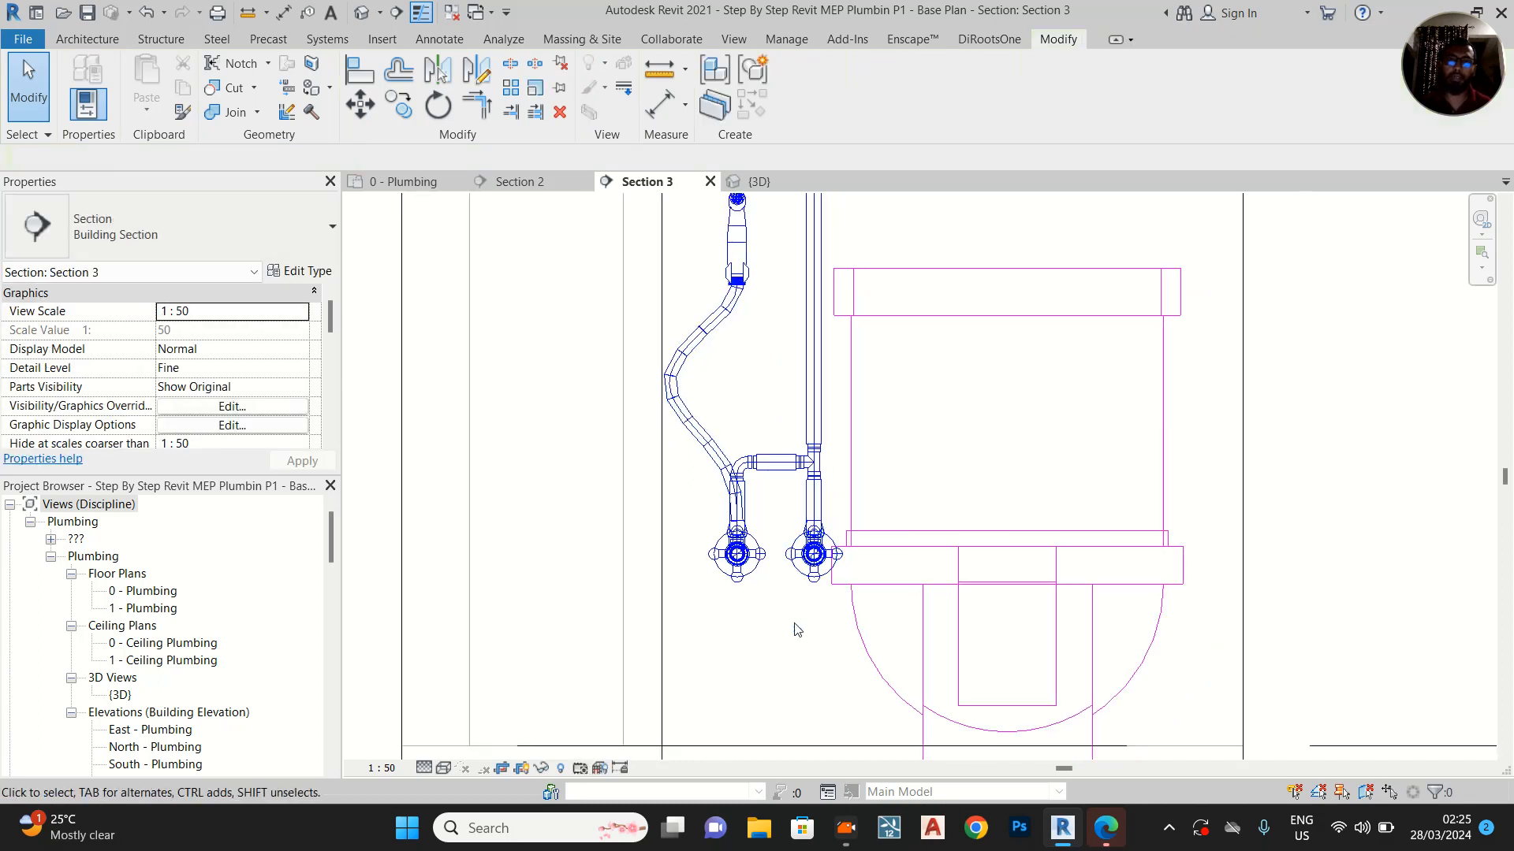
# Pull the flex pipe's mid-height bend down below the outer valve, then insert a vertex between that bend and the valve and raise it
pyautogui.click(677, 416)
pyautogui.moveTo(669, 383); pyautogui.dragTo(689, 579)
pyautogui.rightClick(707, 522)
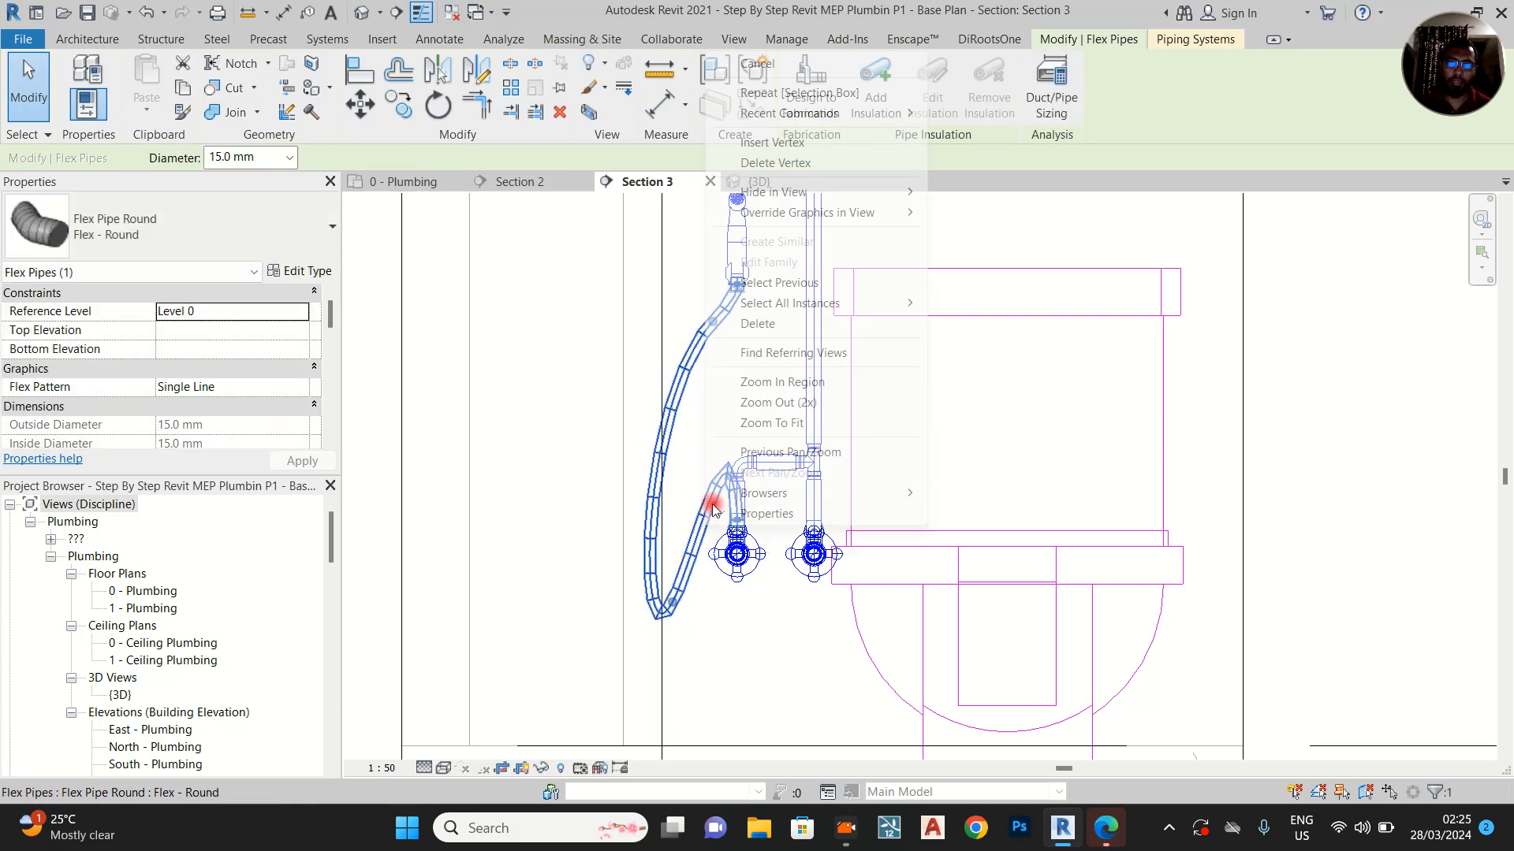
pyautogui.click(767, 146)
pyautogui.moveTo(702, 520); pyautogui.dragTo(717, 445)
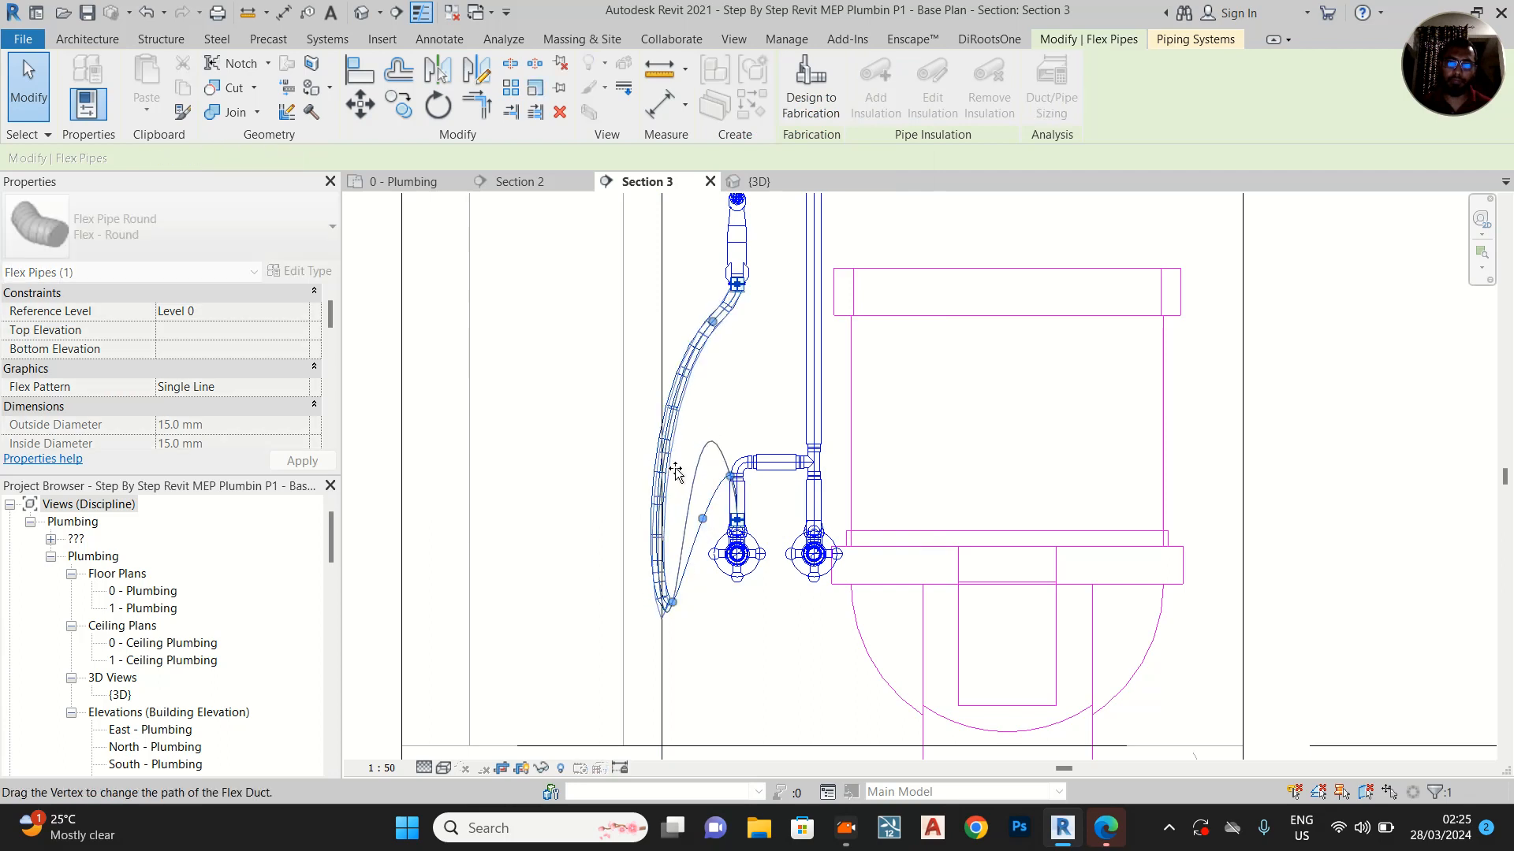
# Insert a vertex at mid-height on the flex pipe's outer side, bow it away from the WC, and raise the lowest bend slightly above the valve
pyautogui.rightClick(670, 407)
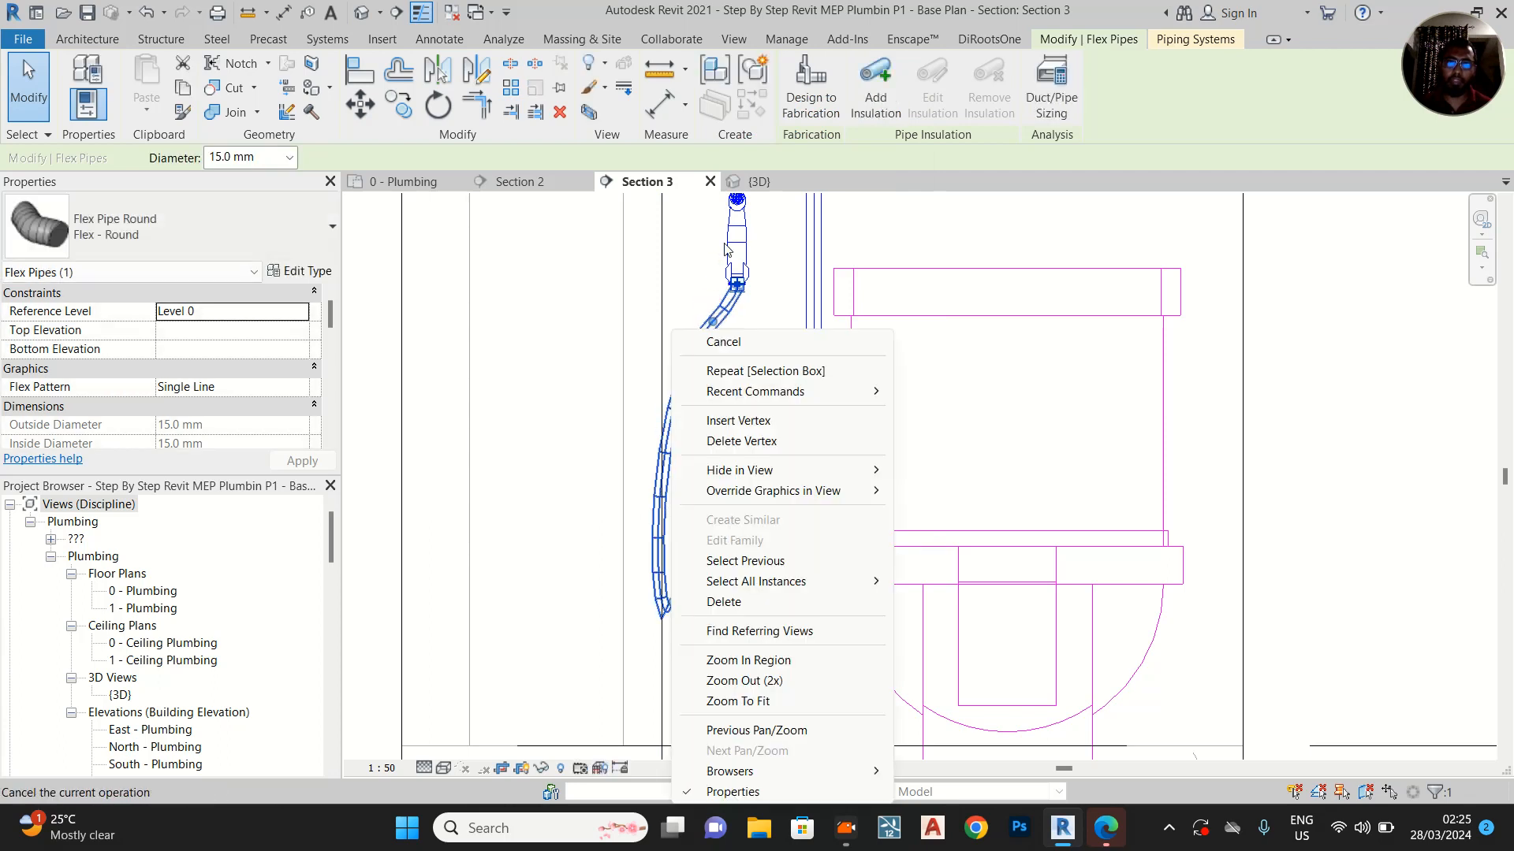
pyautogui.click(739, 420)
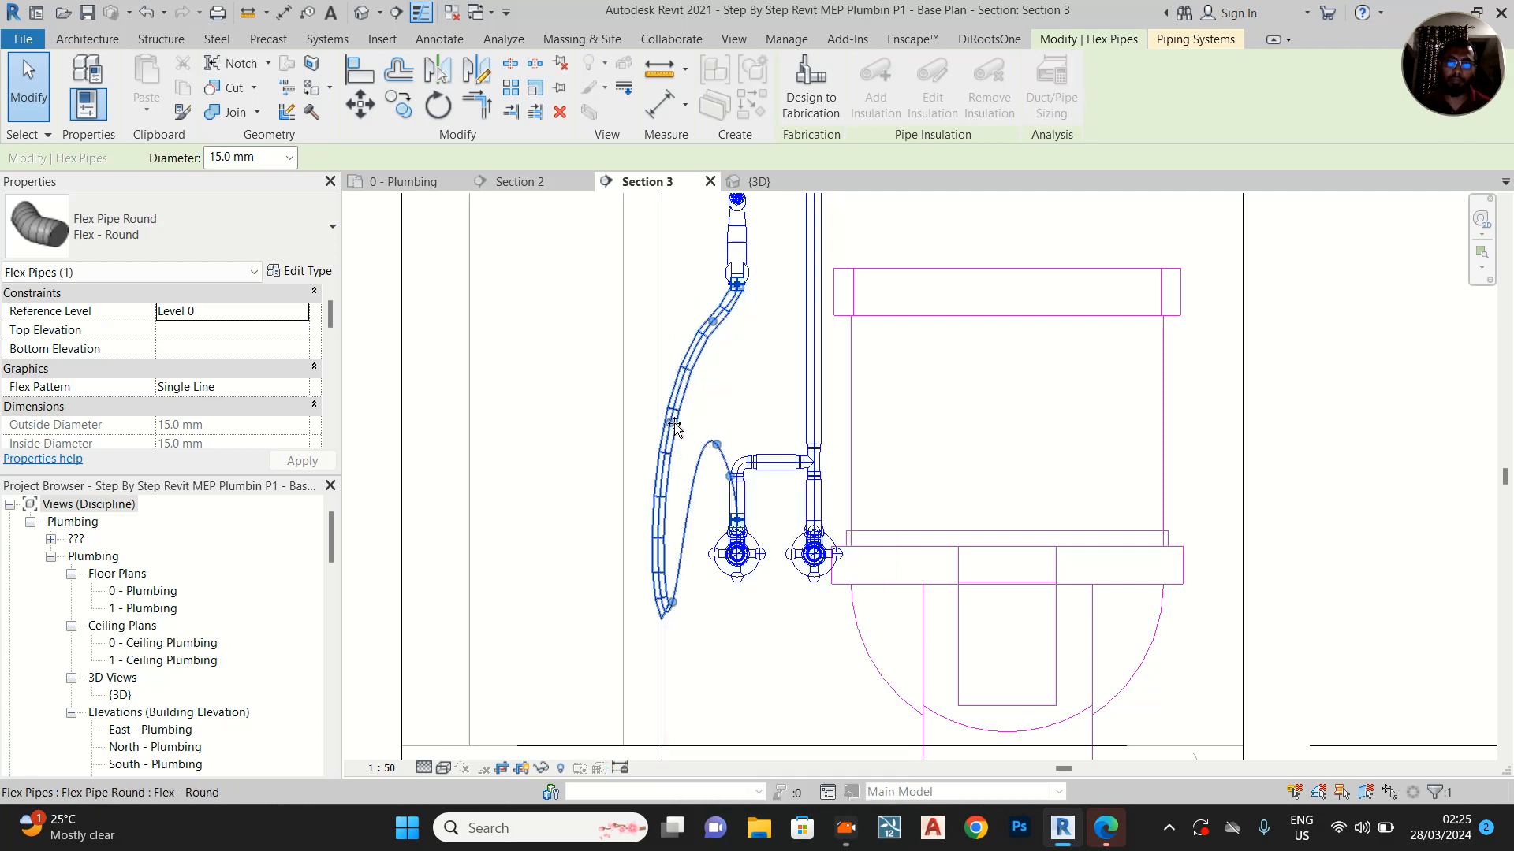
pyautogui.moveTo(668, 432); pyautogui.dragTo(566, 436)
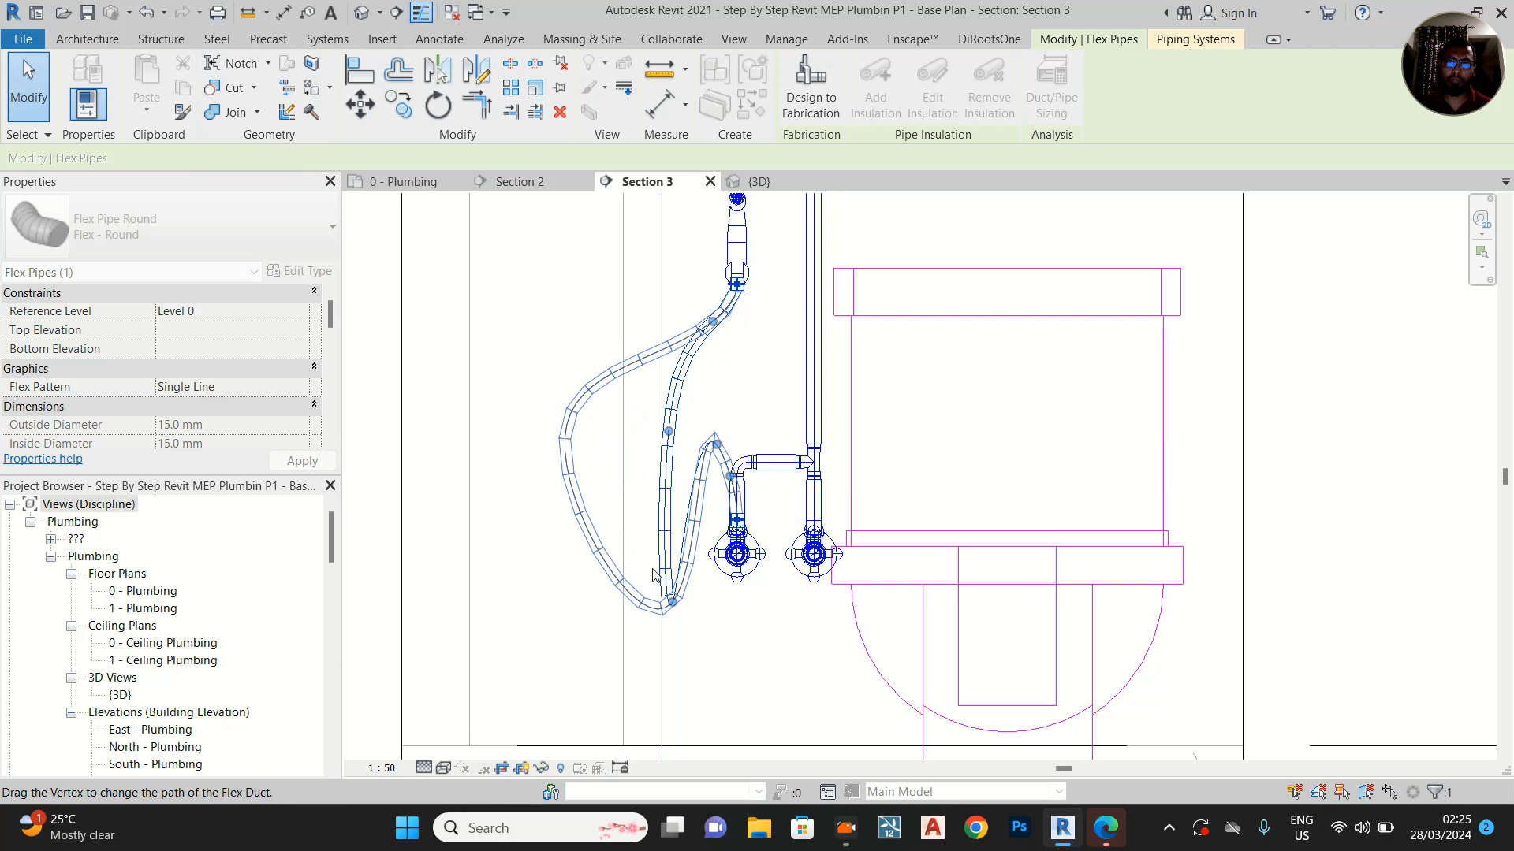
pyautogui.moveTo(673, 603); pyautogui.dragTo(675, 522)
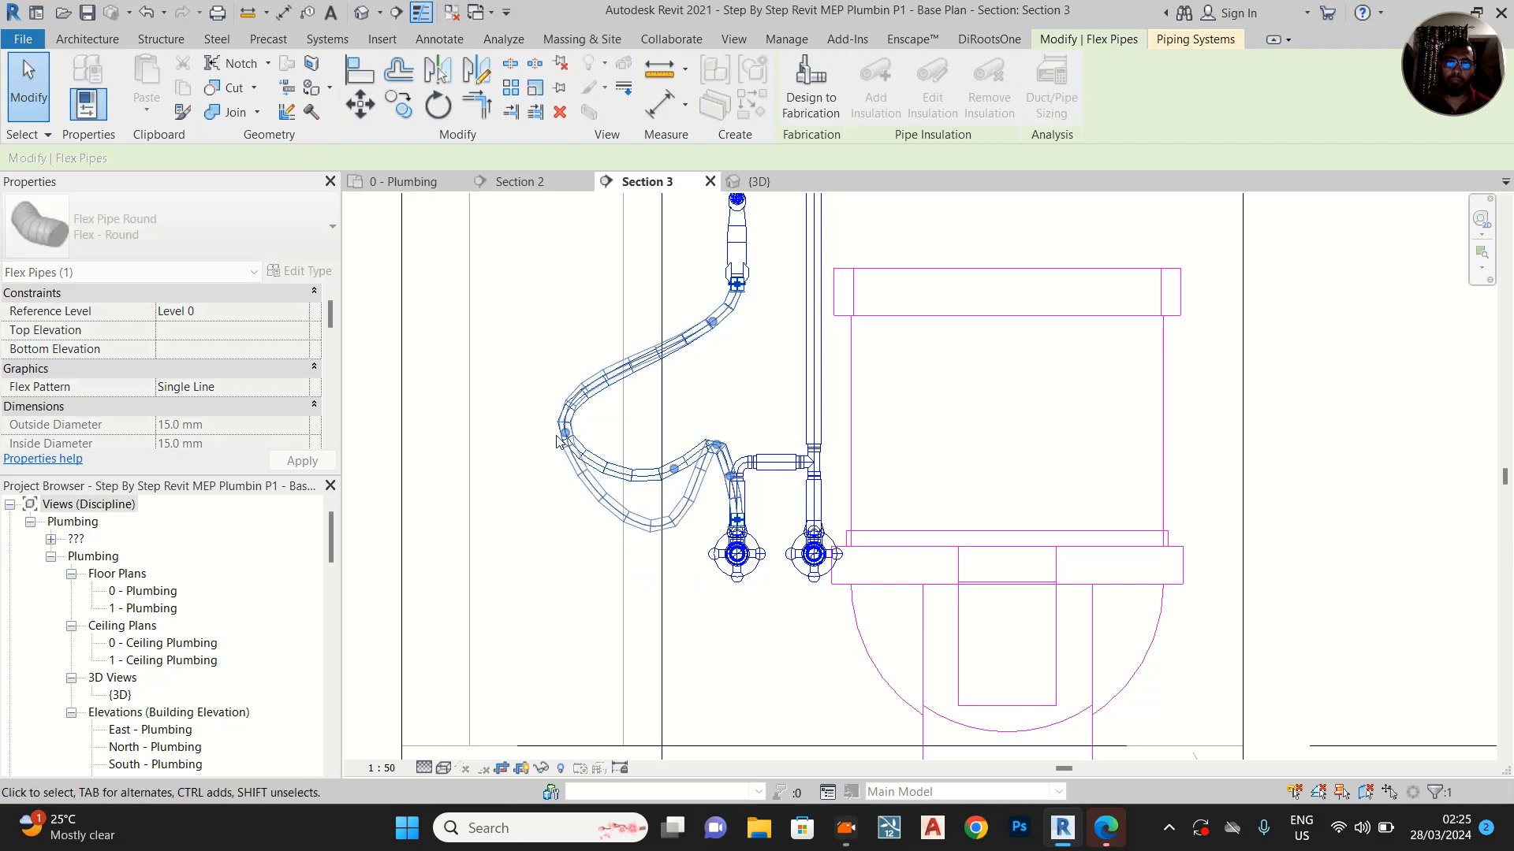
pyautogui.moveTo(566, 433); pyautogui.dragTo(606, 440)
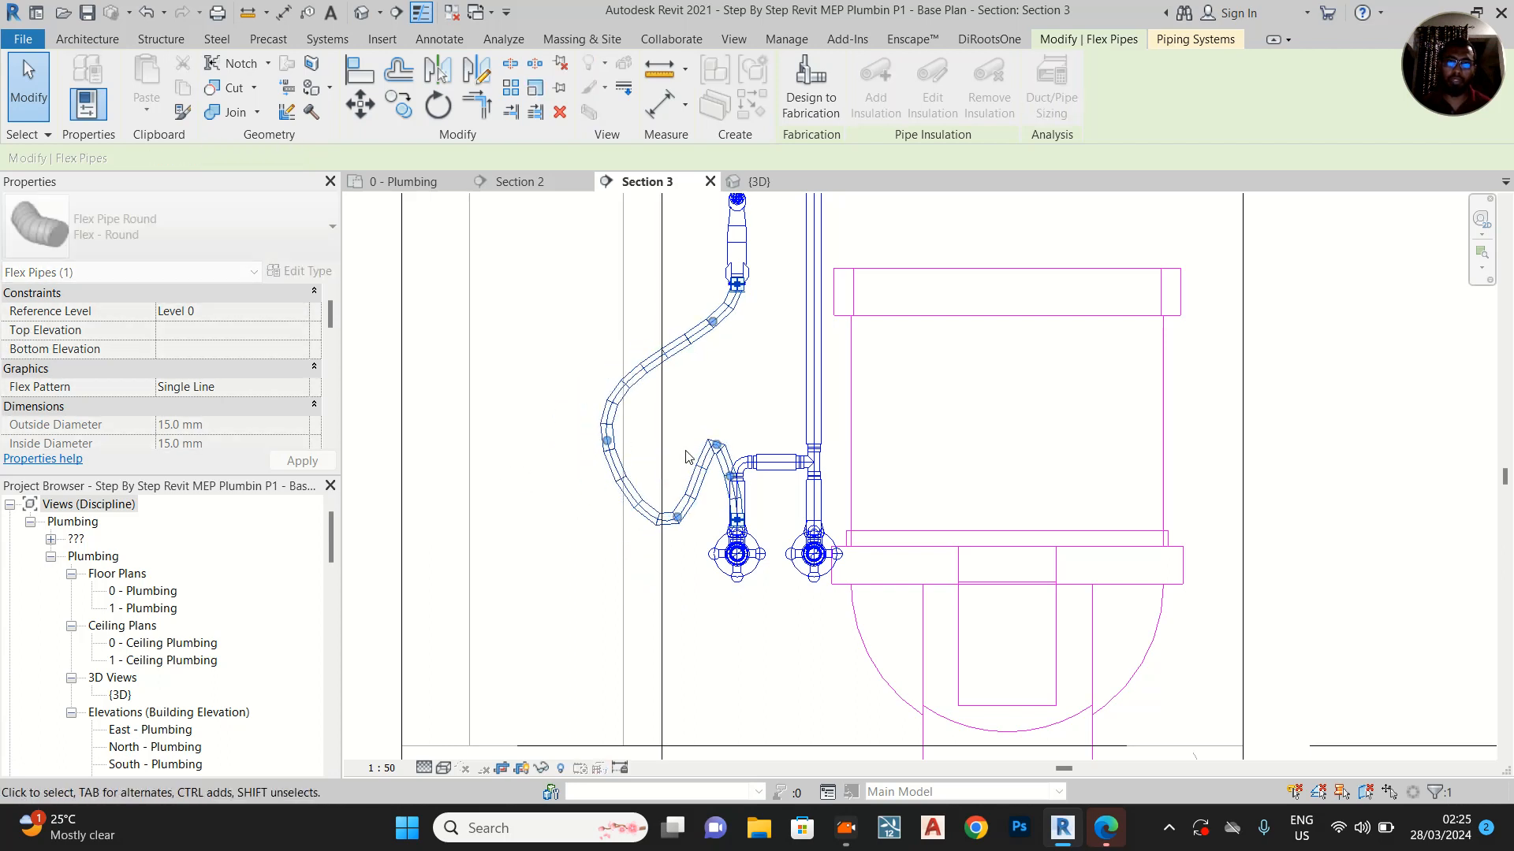
# Insert a vertex in the flex pipe's rise towards the outer valve, shift it slightly outward, and lower the outer bend into a rounded loop
pyautogui.rightClick(697, 457)
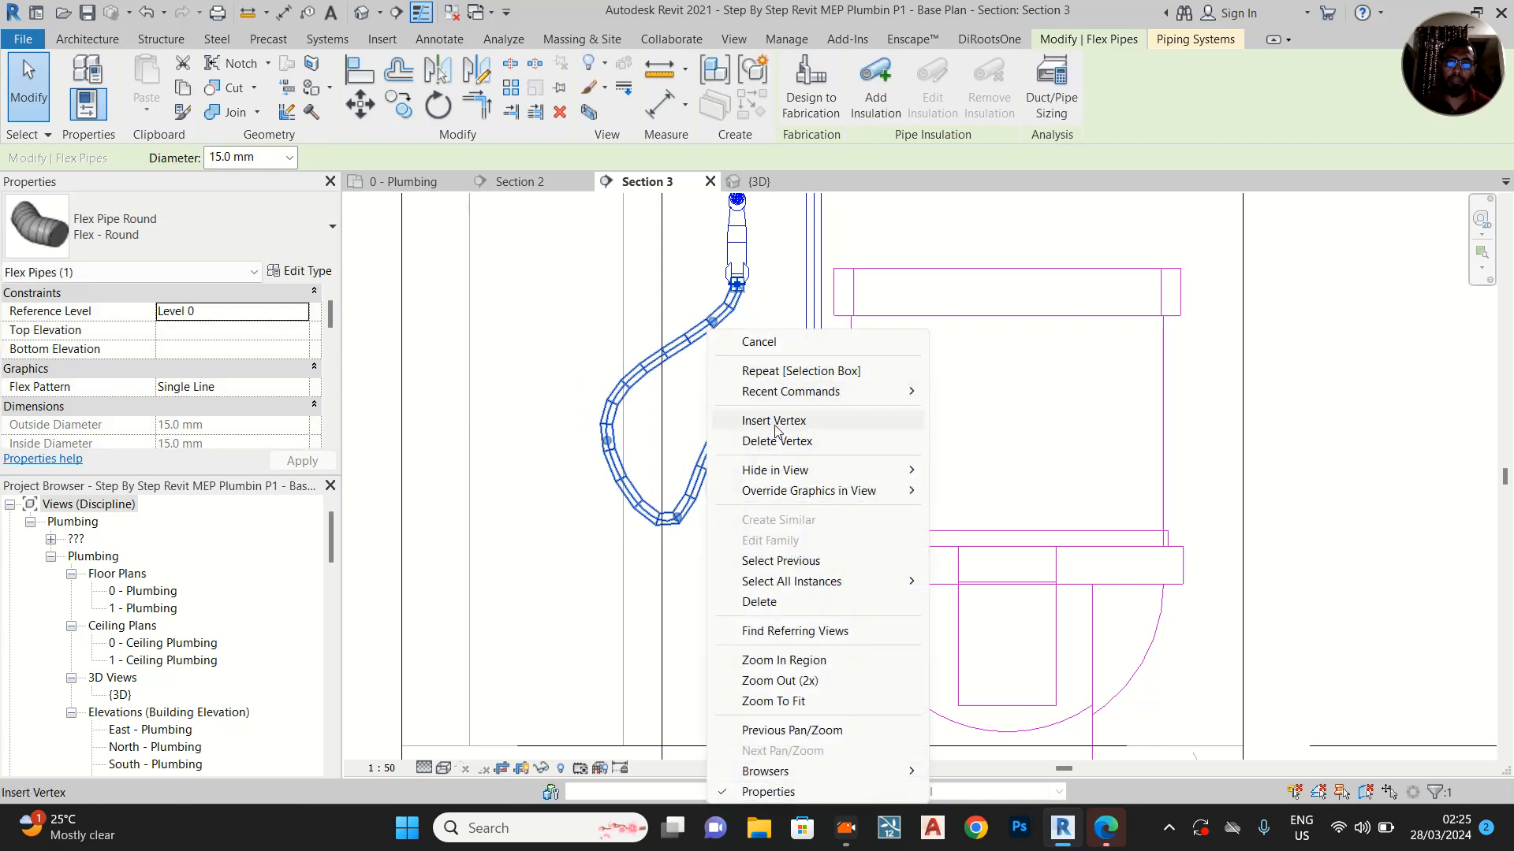
pyautogui.click(775, 423)
pyautogui.moveTo(700, 471); pyautogui.dragTo(683, 467)
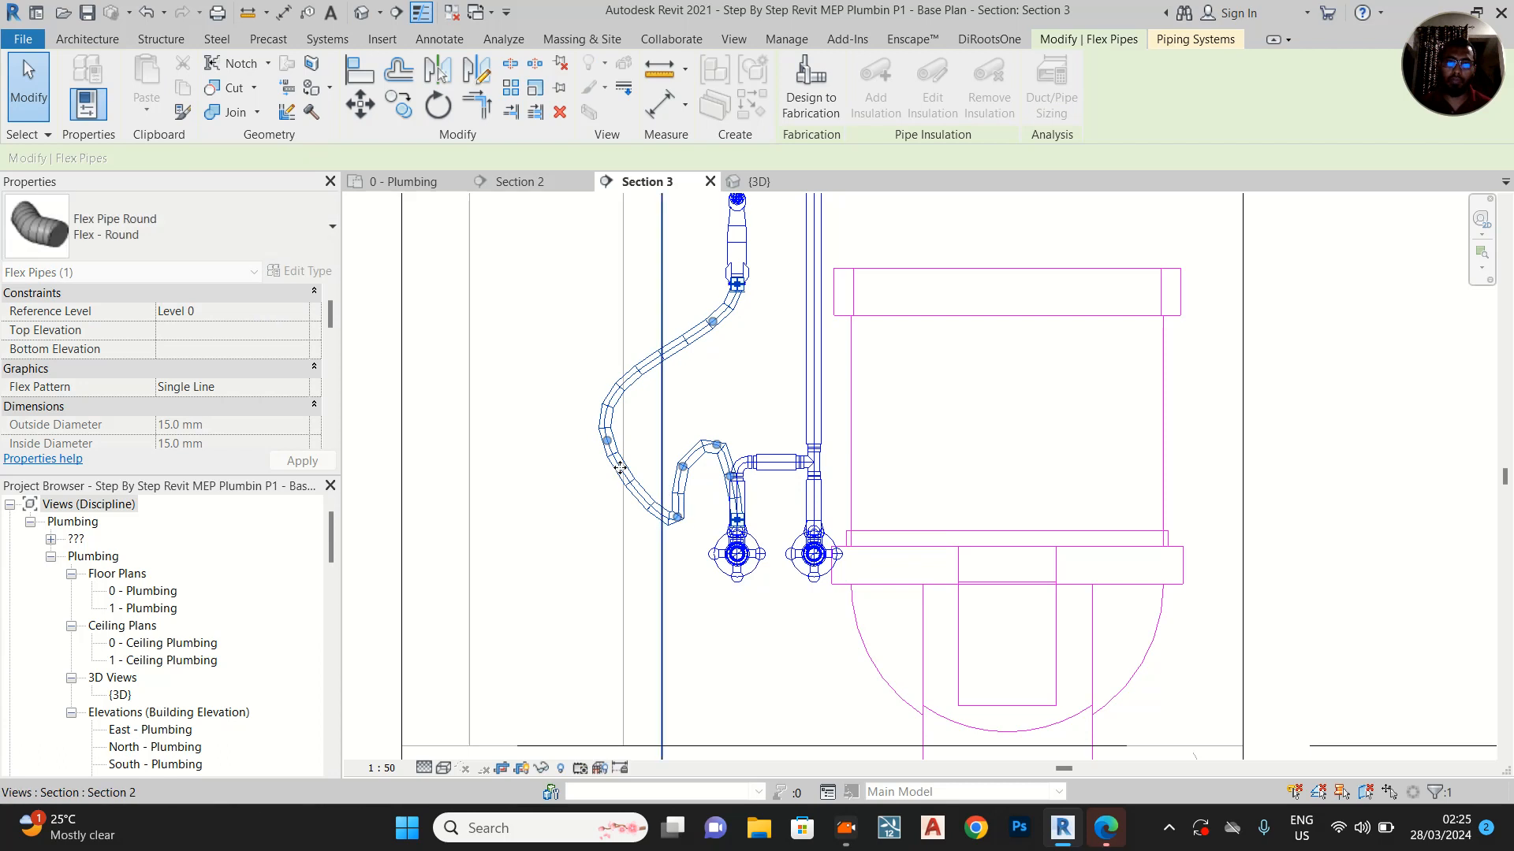
pyautogui.moveTo(607, 442); pyautogui.dragTo(621, 522)
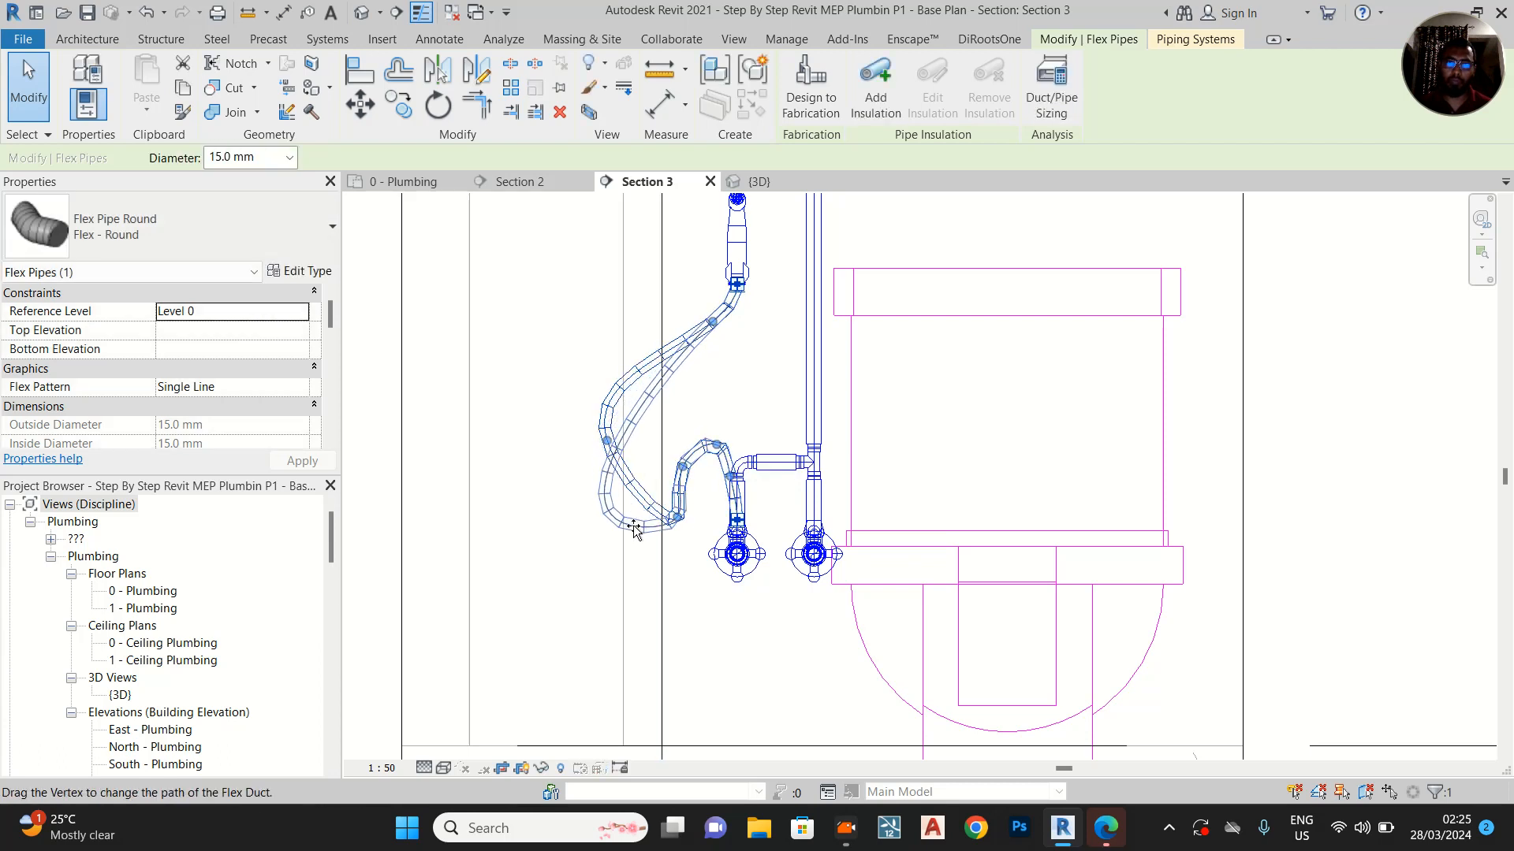
pyautogui.click(761, 357)
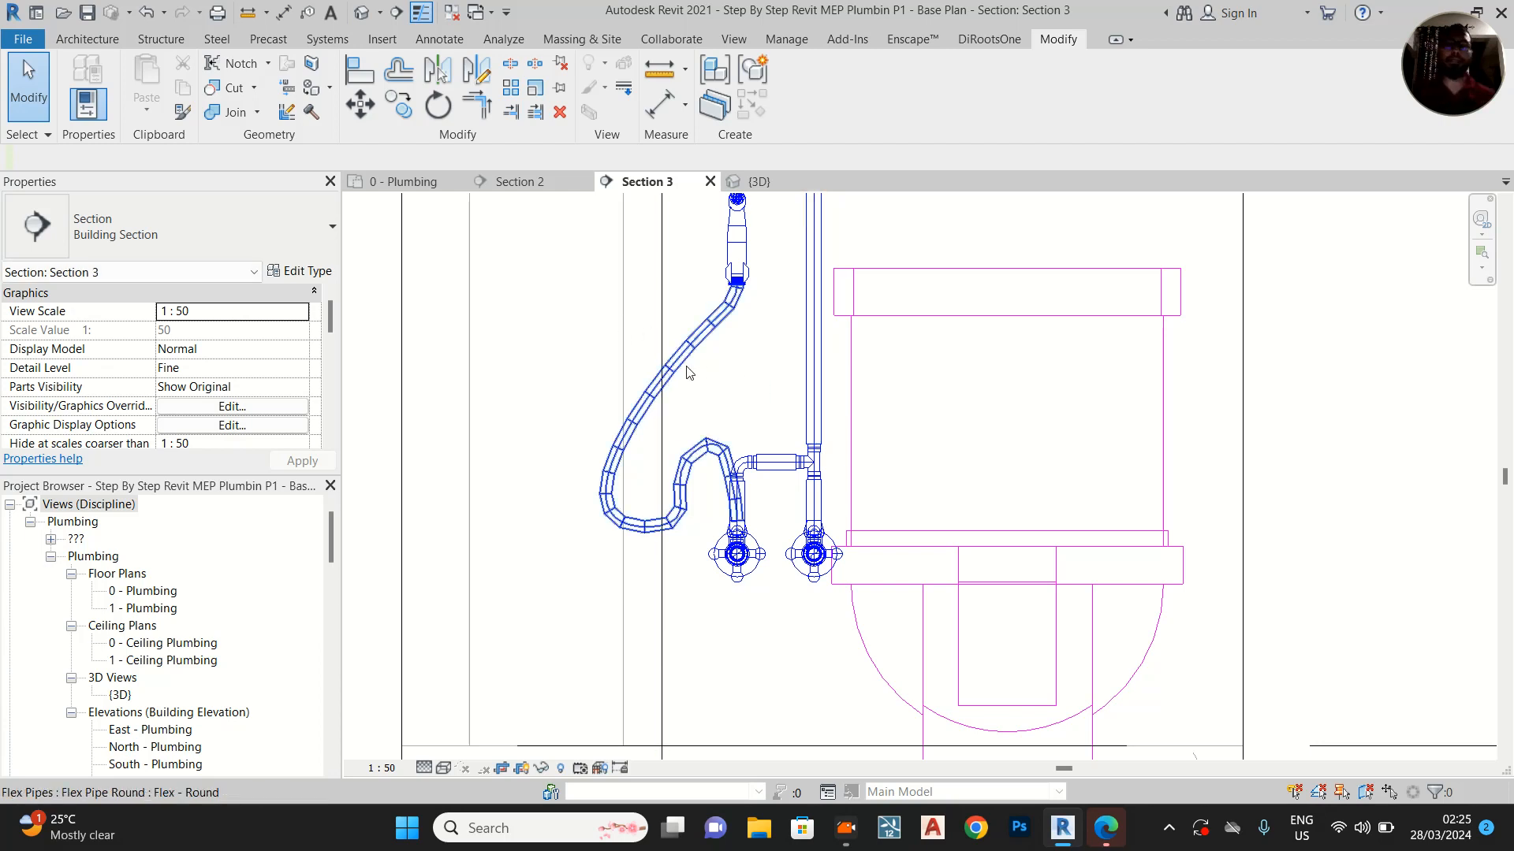
# Inspect the reshaped spray hose in the 3D view and select the water closet to locate its water connector
pyautogui.scroll(-2, 719, 368)
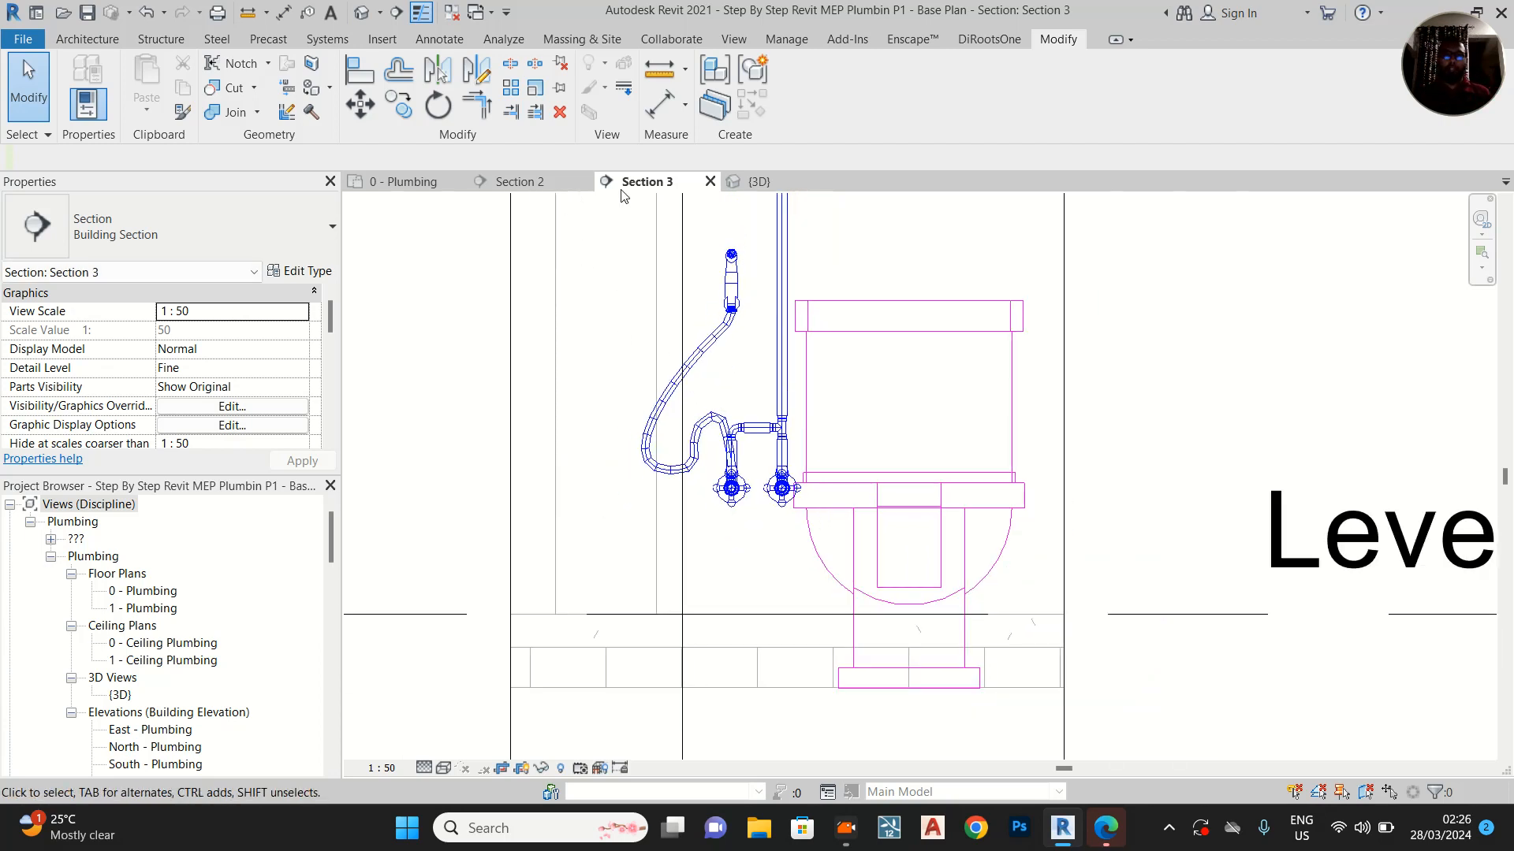
pyautogui.click(757, 183)
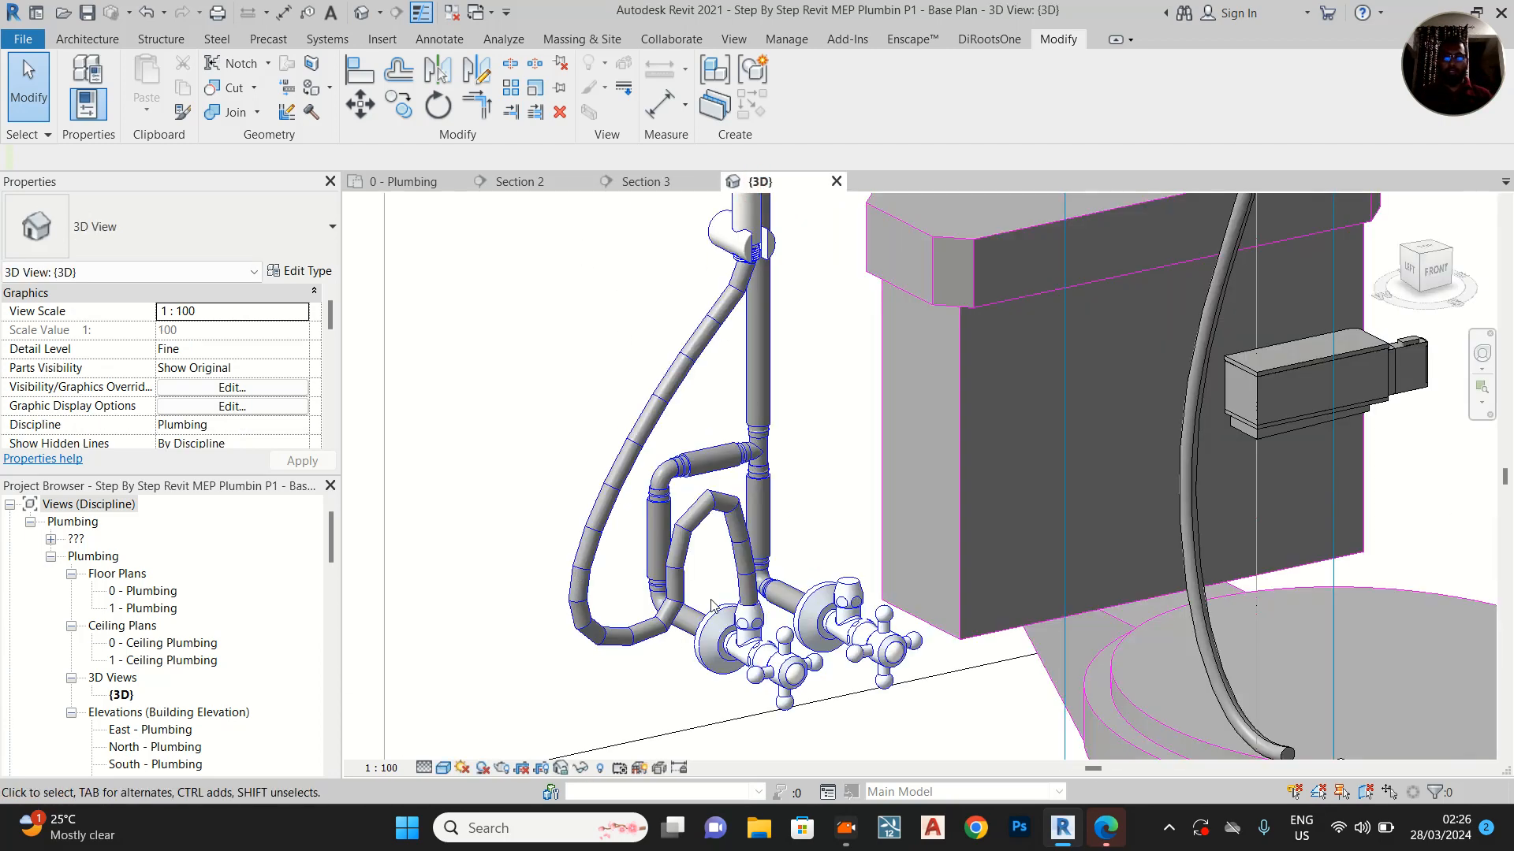
pyautogui.scroll(-2, 711, 605)
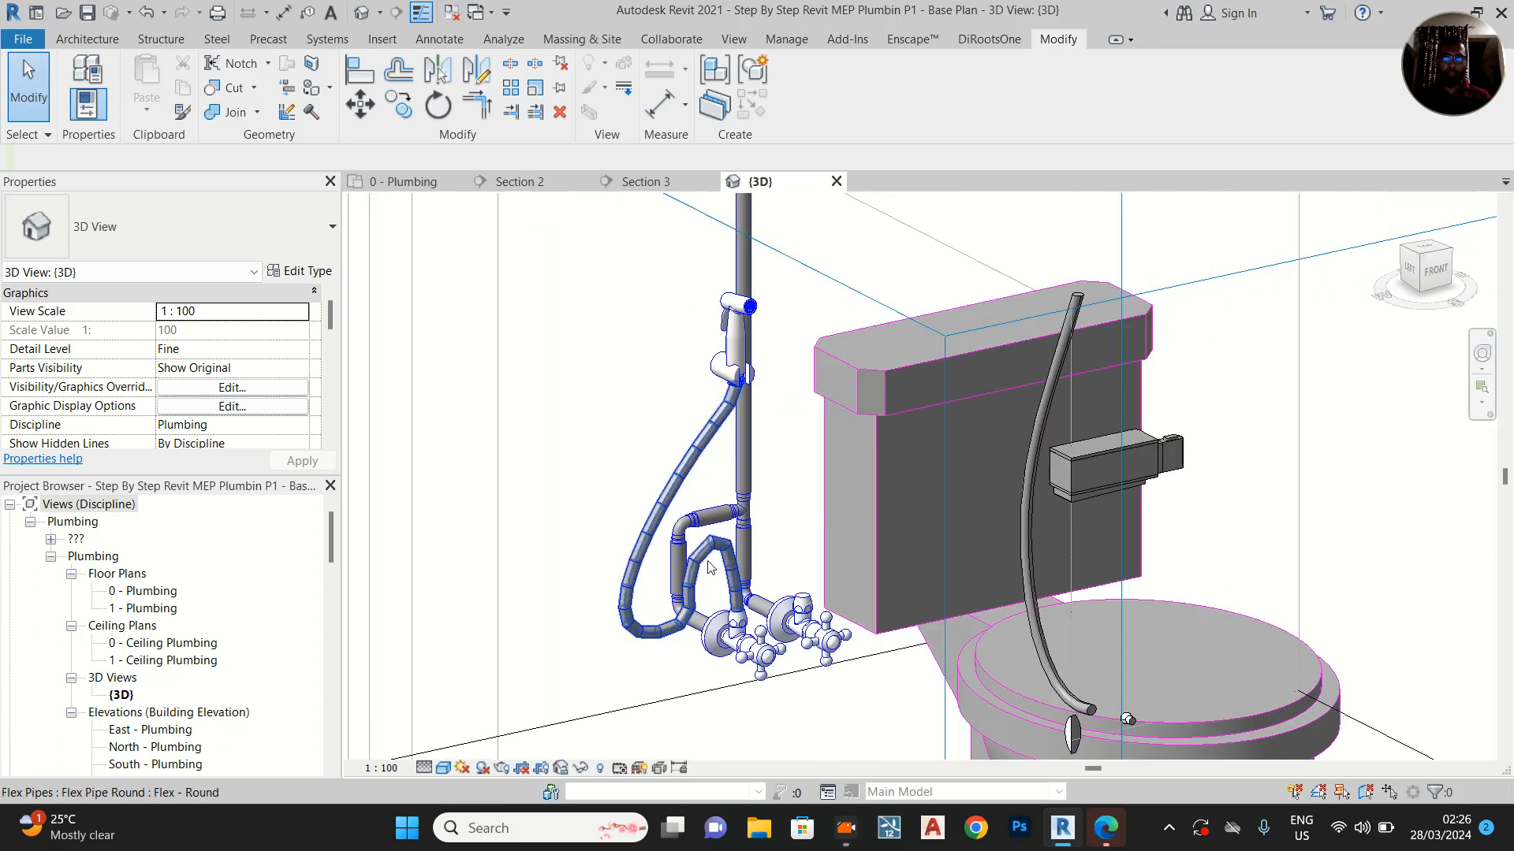
pyautogui.click(799, 584)
pyautogui.keyDown('shift'); pyautogui.moveTo(799, 584); pyautogui.dragTo(696, 553, button='middle'); pyautogui.keyUp('shift')
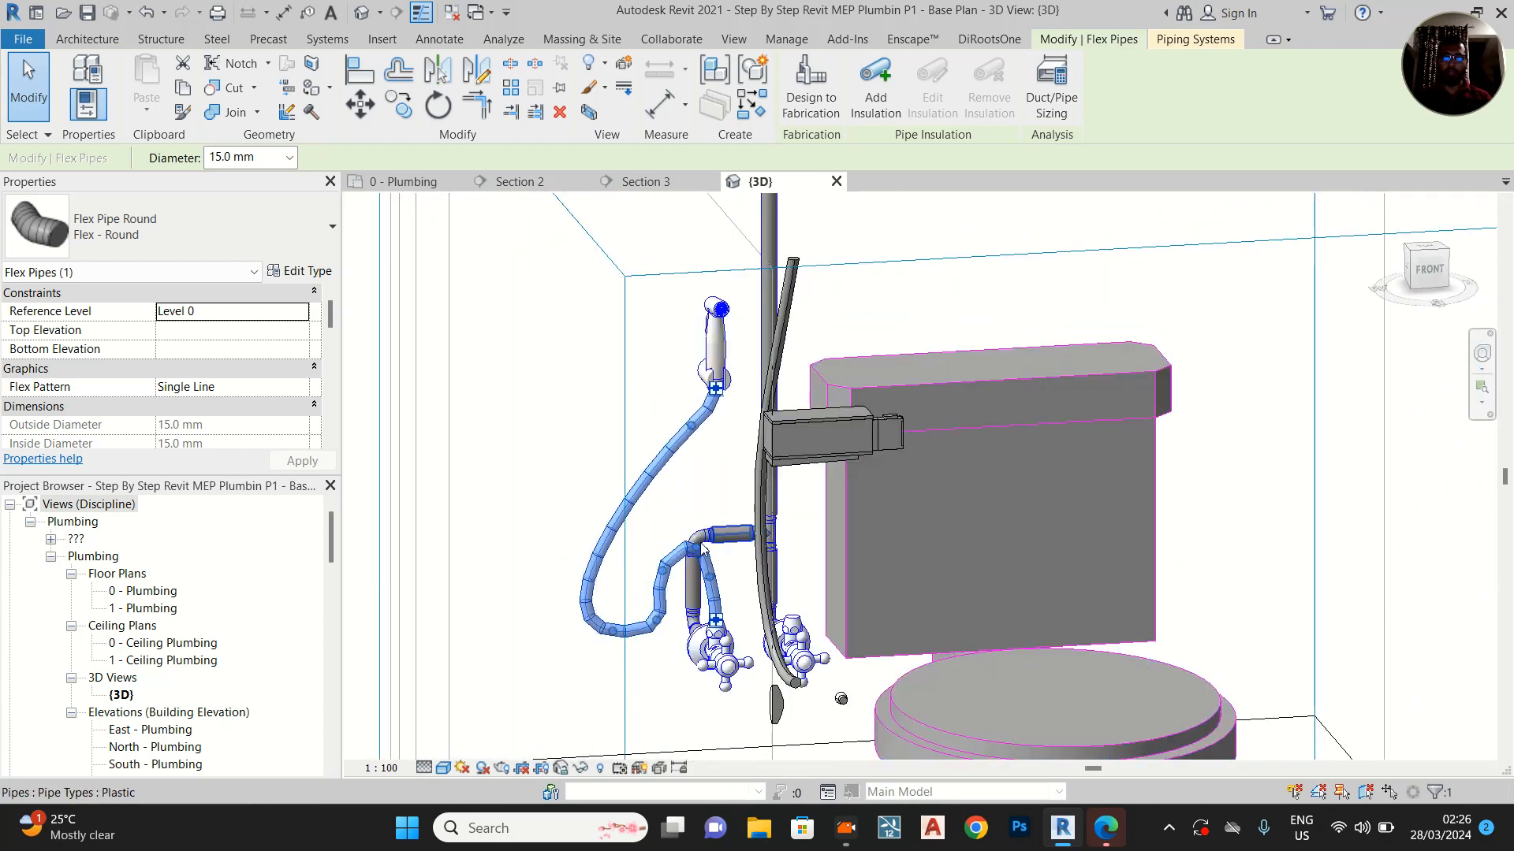
pyautogui.scroll(4, 694, 551)
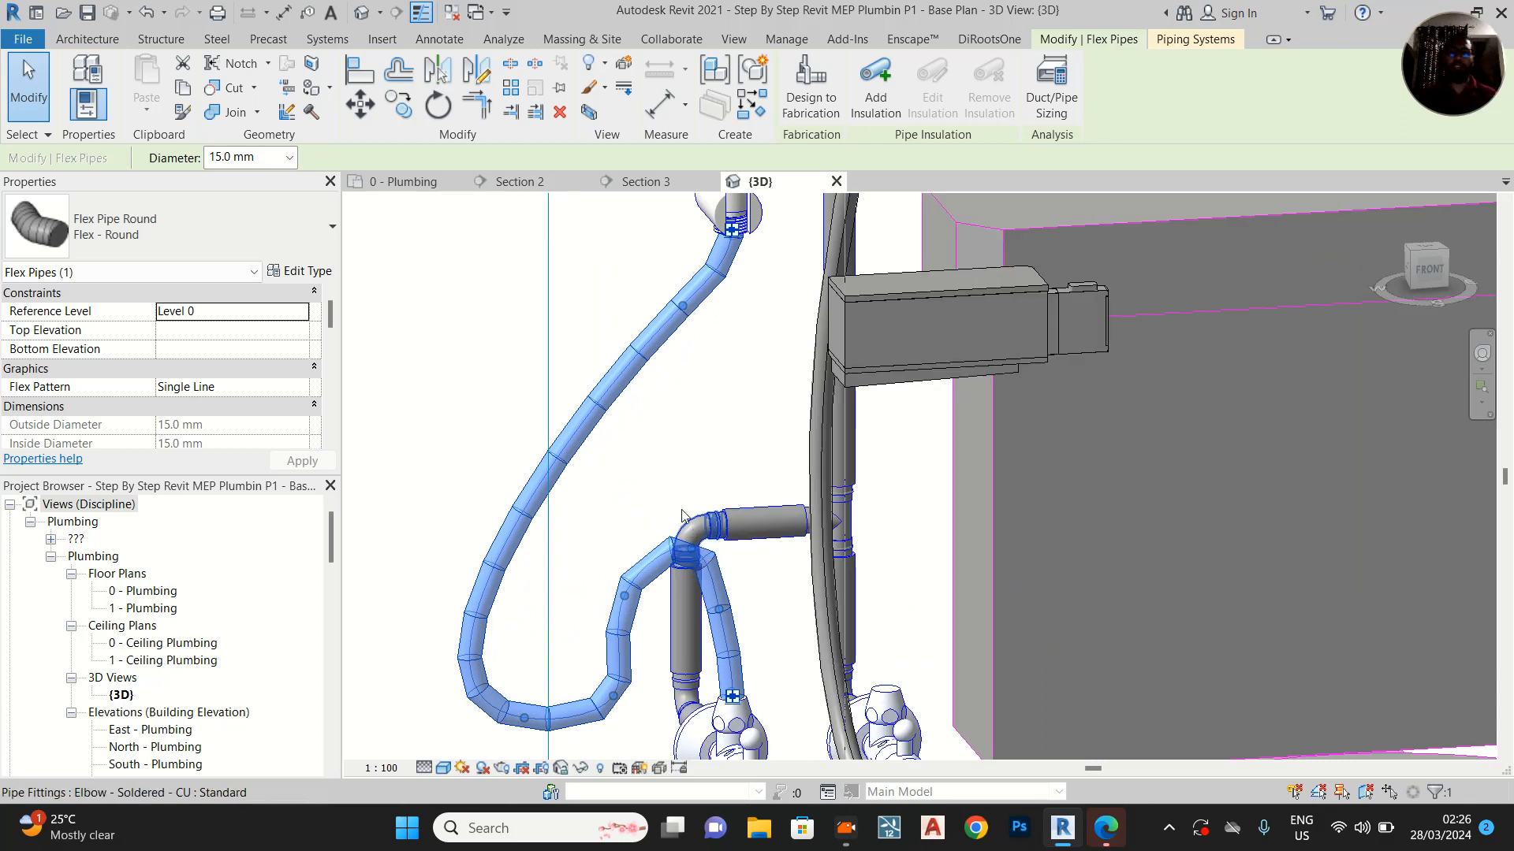
pyautogui.keyDown('shift'); pyautogui.moveTo(707, 461); pyautogui.dragTo(940, 460, button='middle'); pyautogui.keyUp('shift')
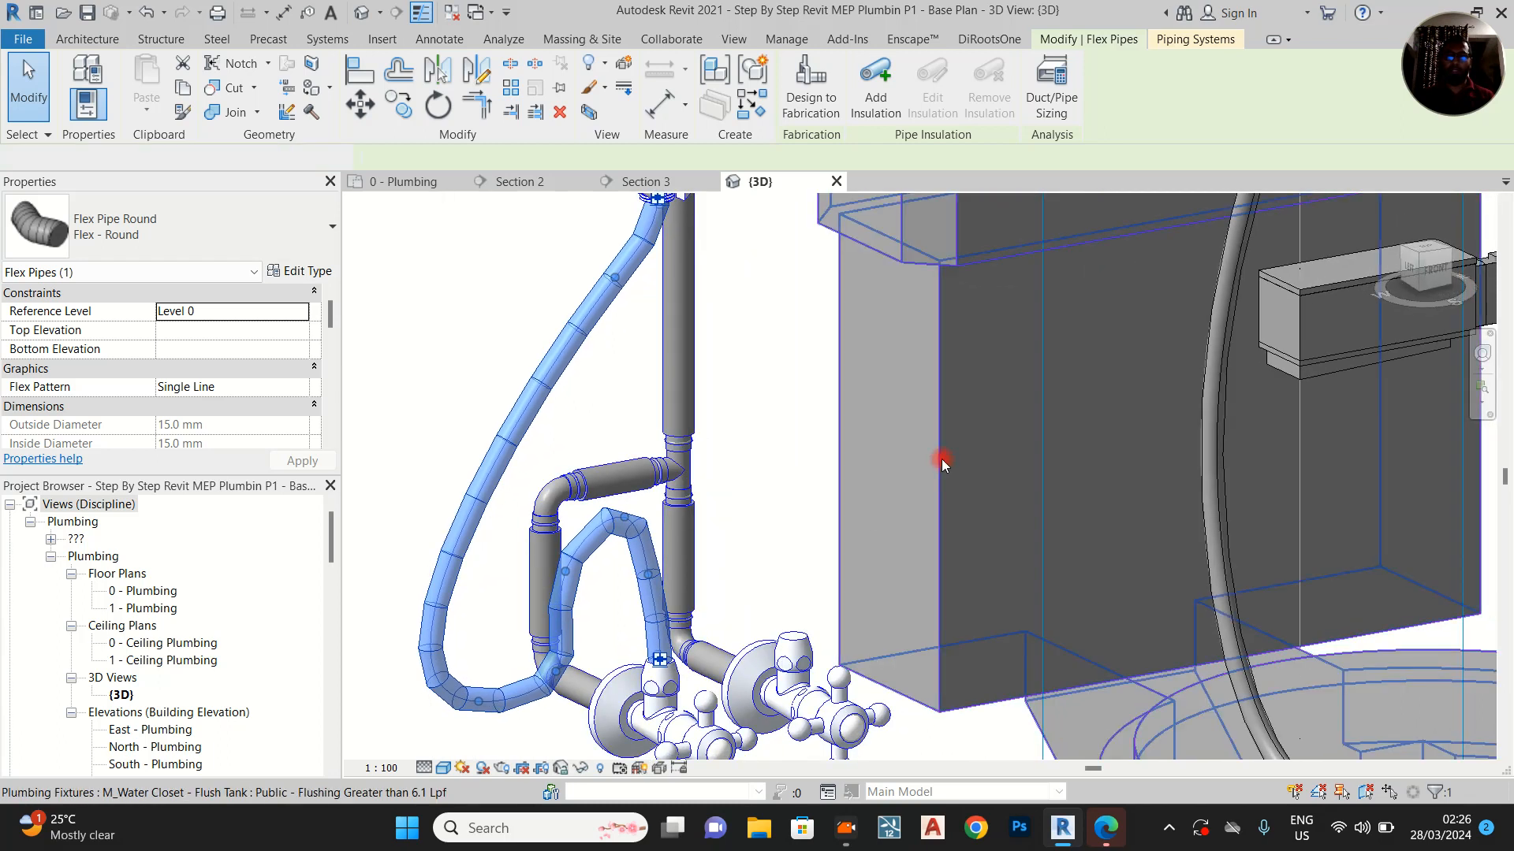
pyautogui.click(877, 492)
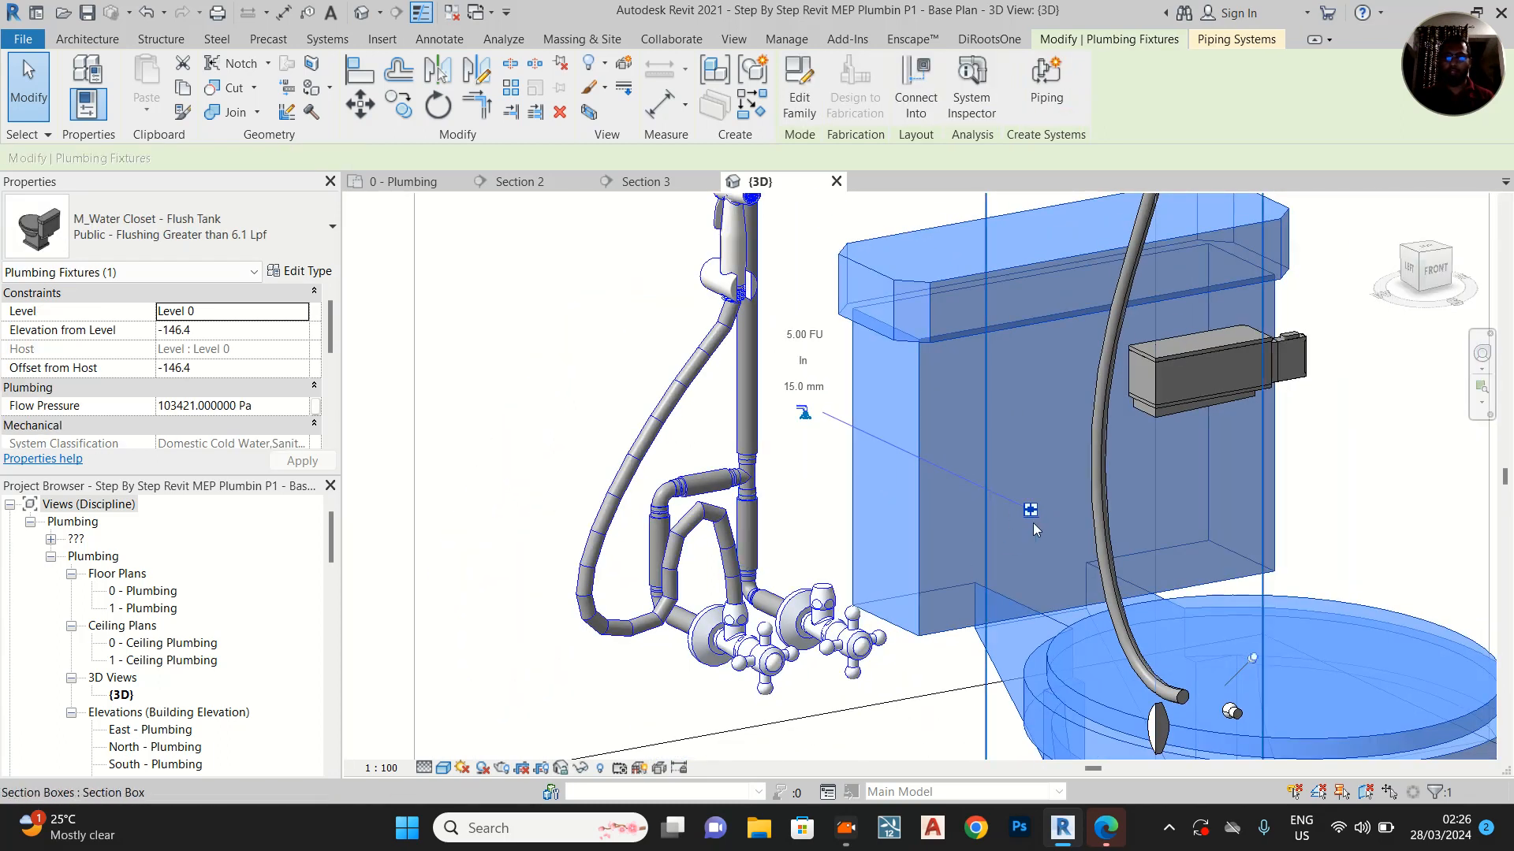
pyautogui.keyDown('shift'); pyautogui.moveTo(1045, 559); pyautogui.dragTo(716, 484, button='middle'); pyautogui.keyUp('shift')
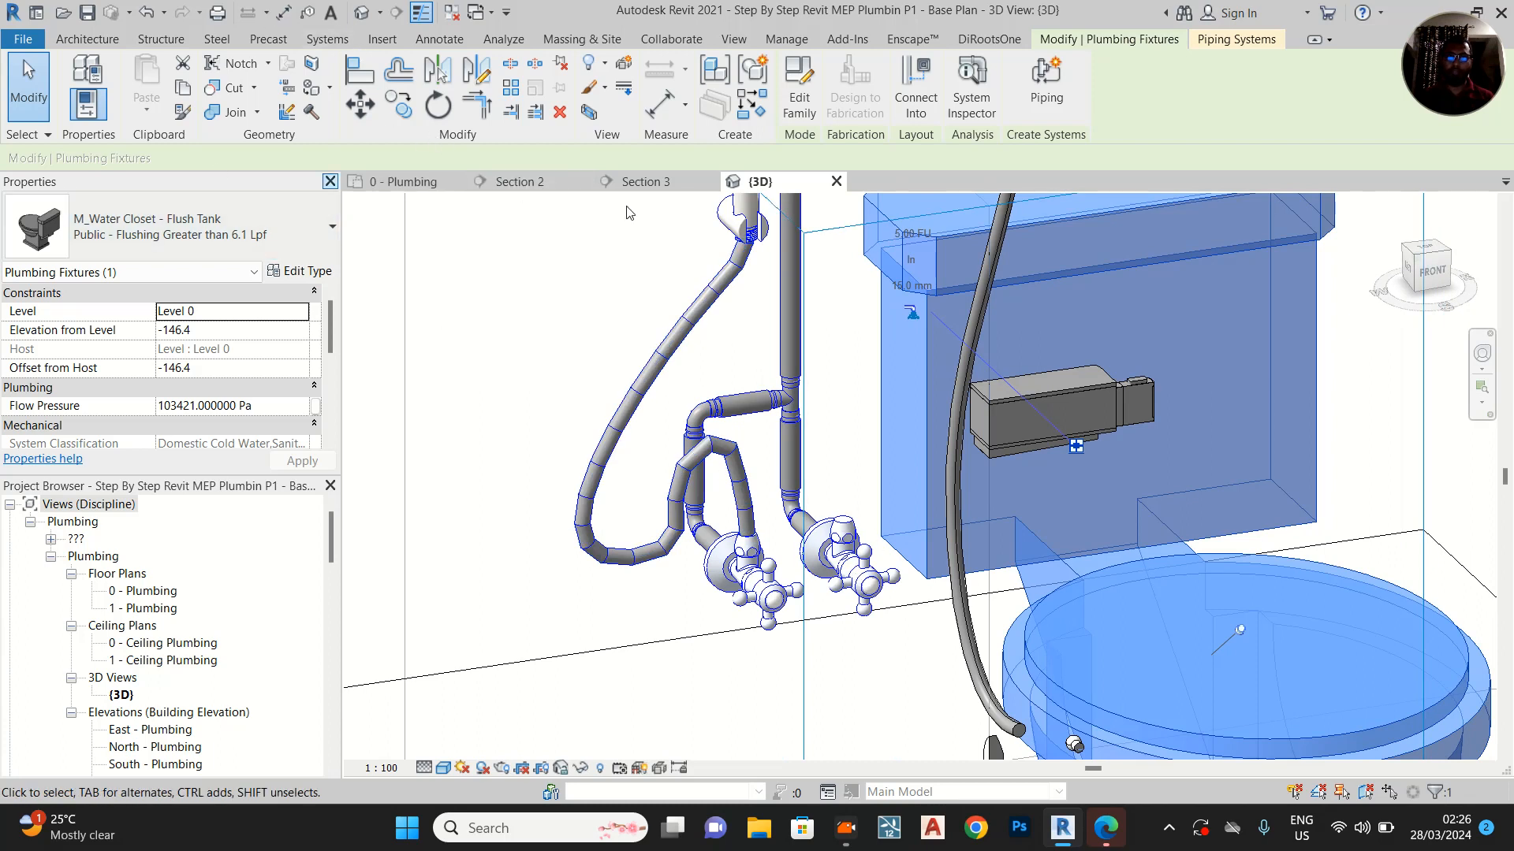
# Check the water closet's inlet position relative to the angle valves in Section 2, Section 3 and the 0 - Plumbing floor plan
pyautogui.click(522, 180)
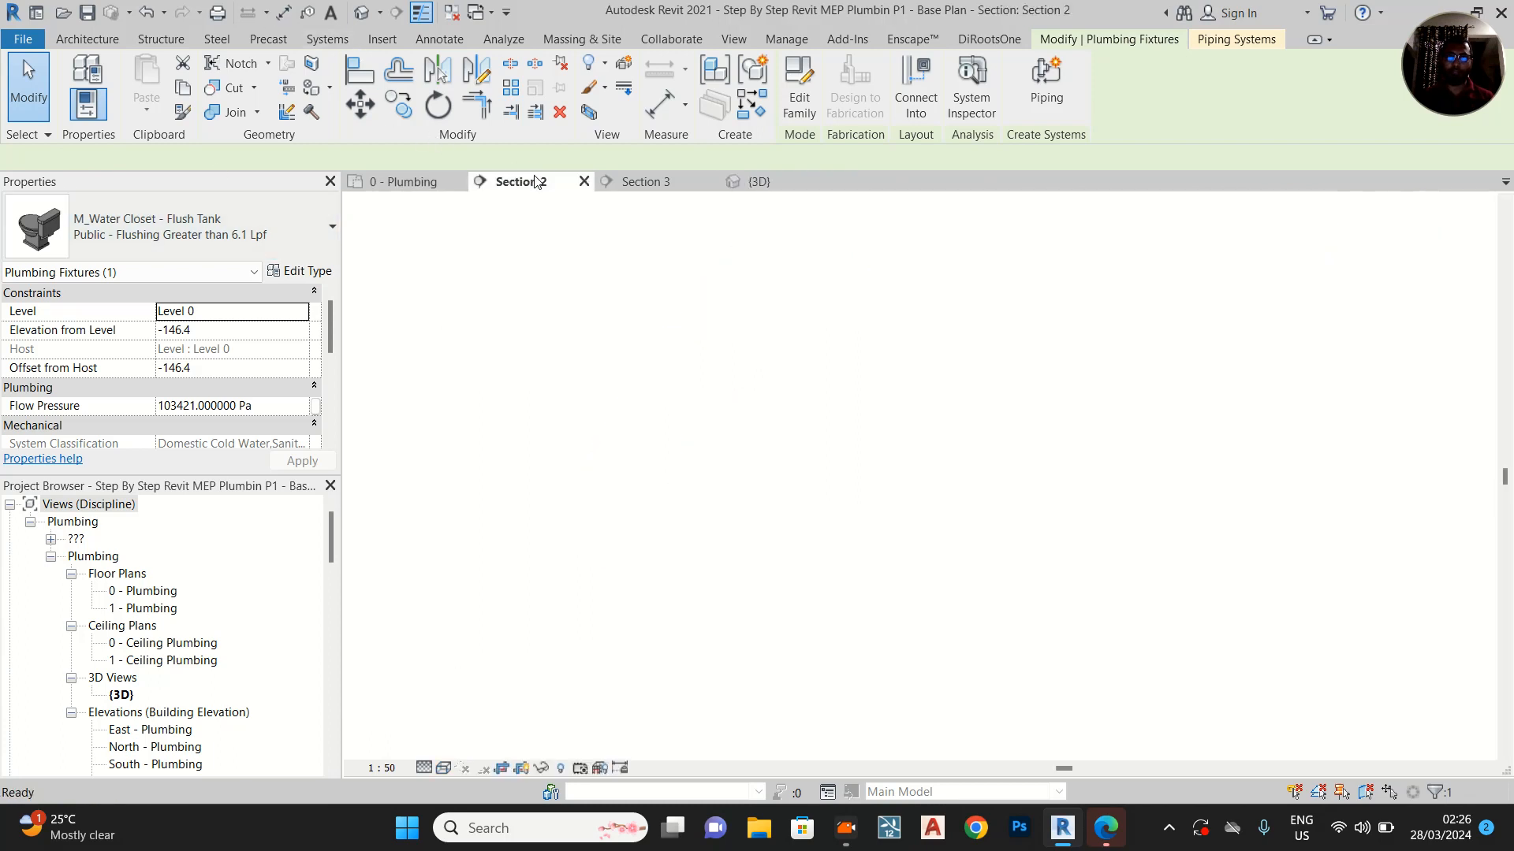
pyautogui.scroll(5, 811, 467)
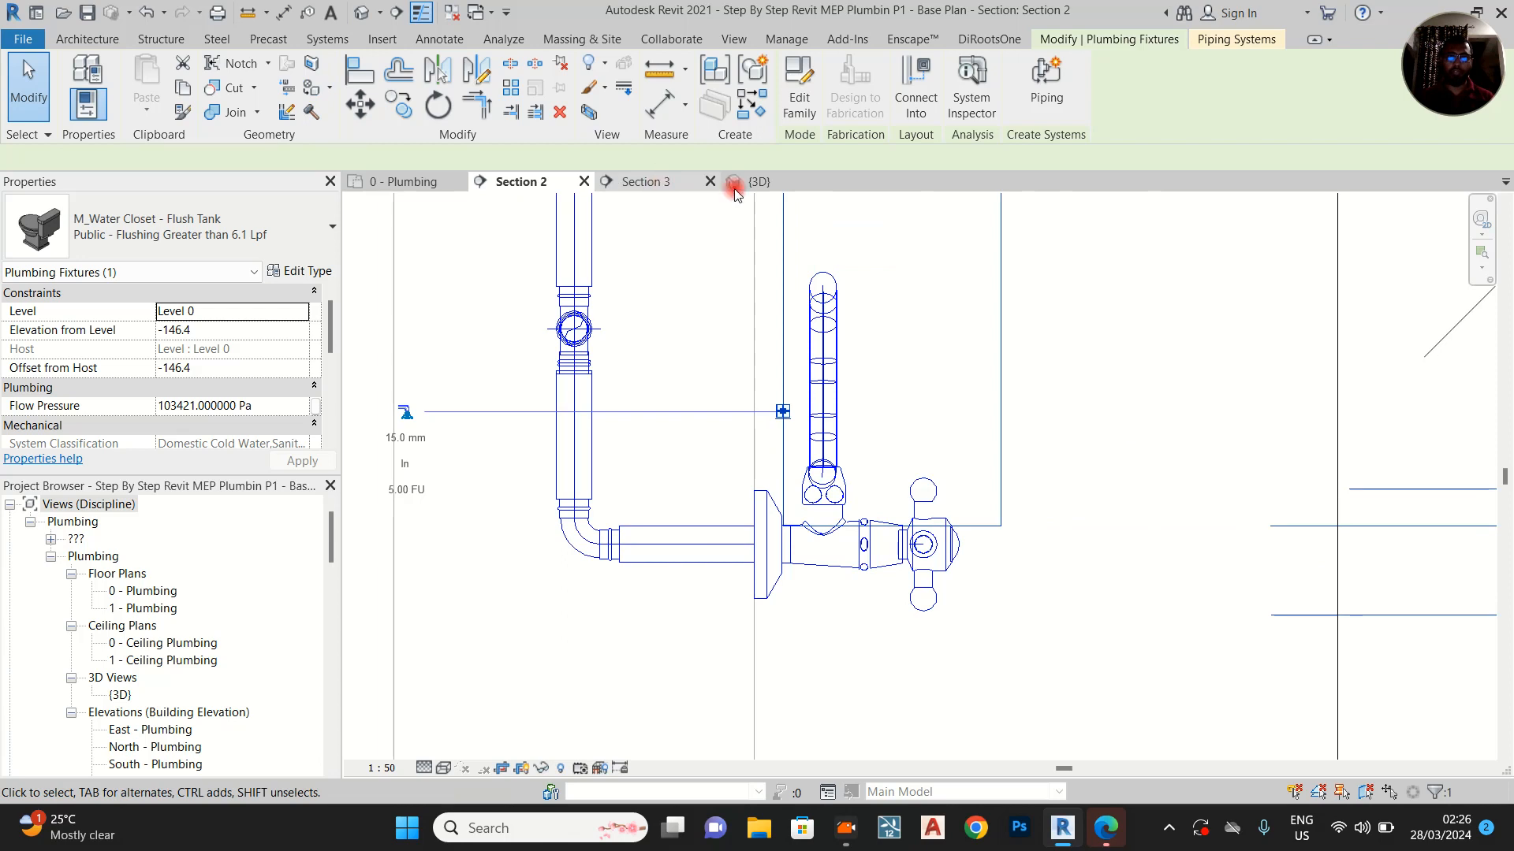
pyautogui.click(683, 188)
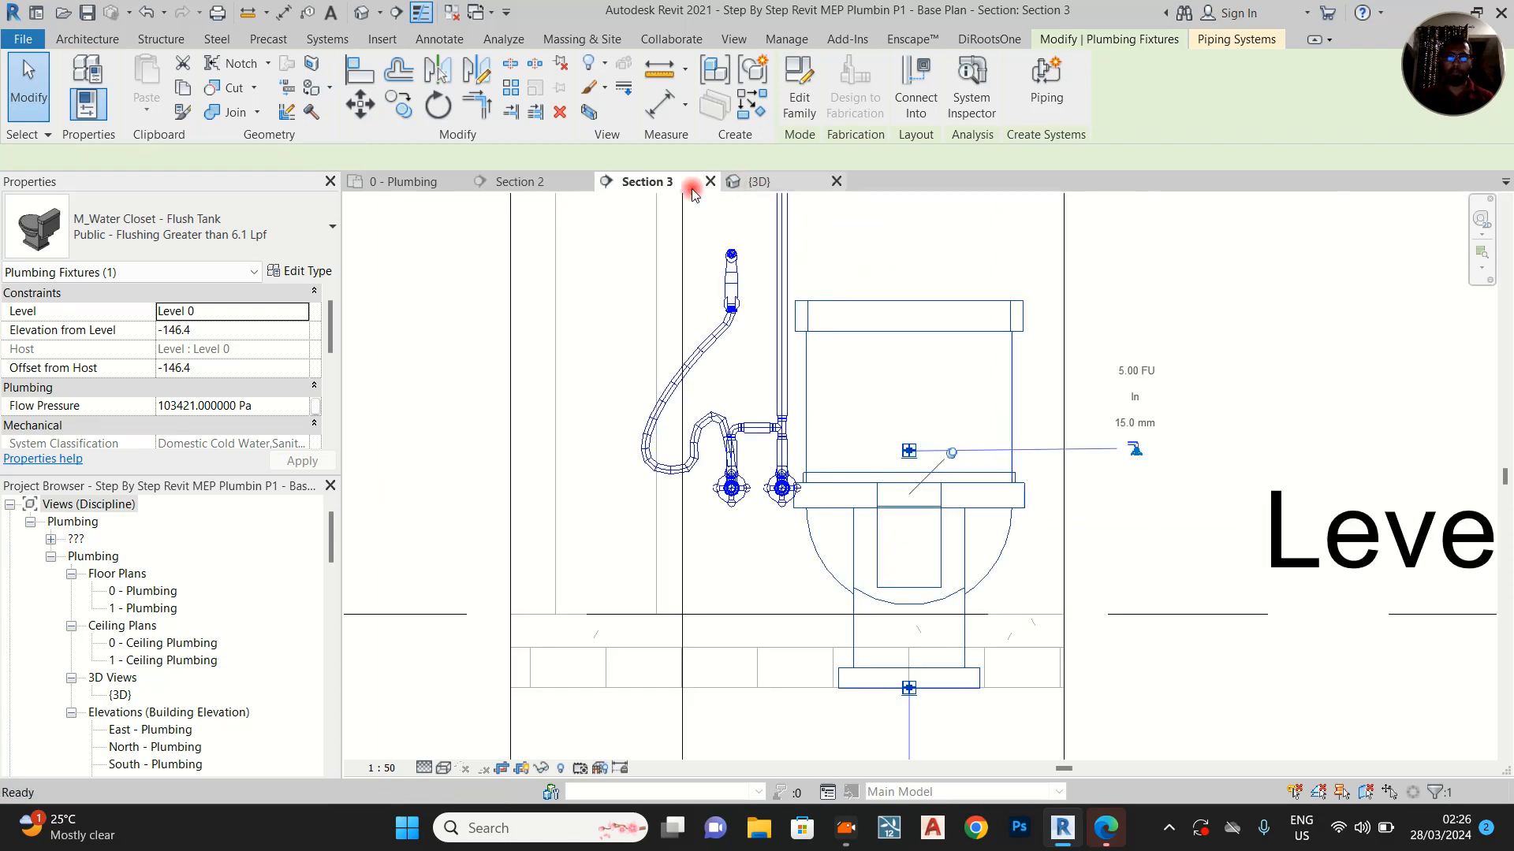
pyautogui.hotkey('ctrl', 'Tab')
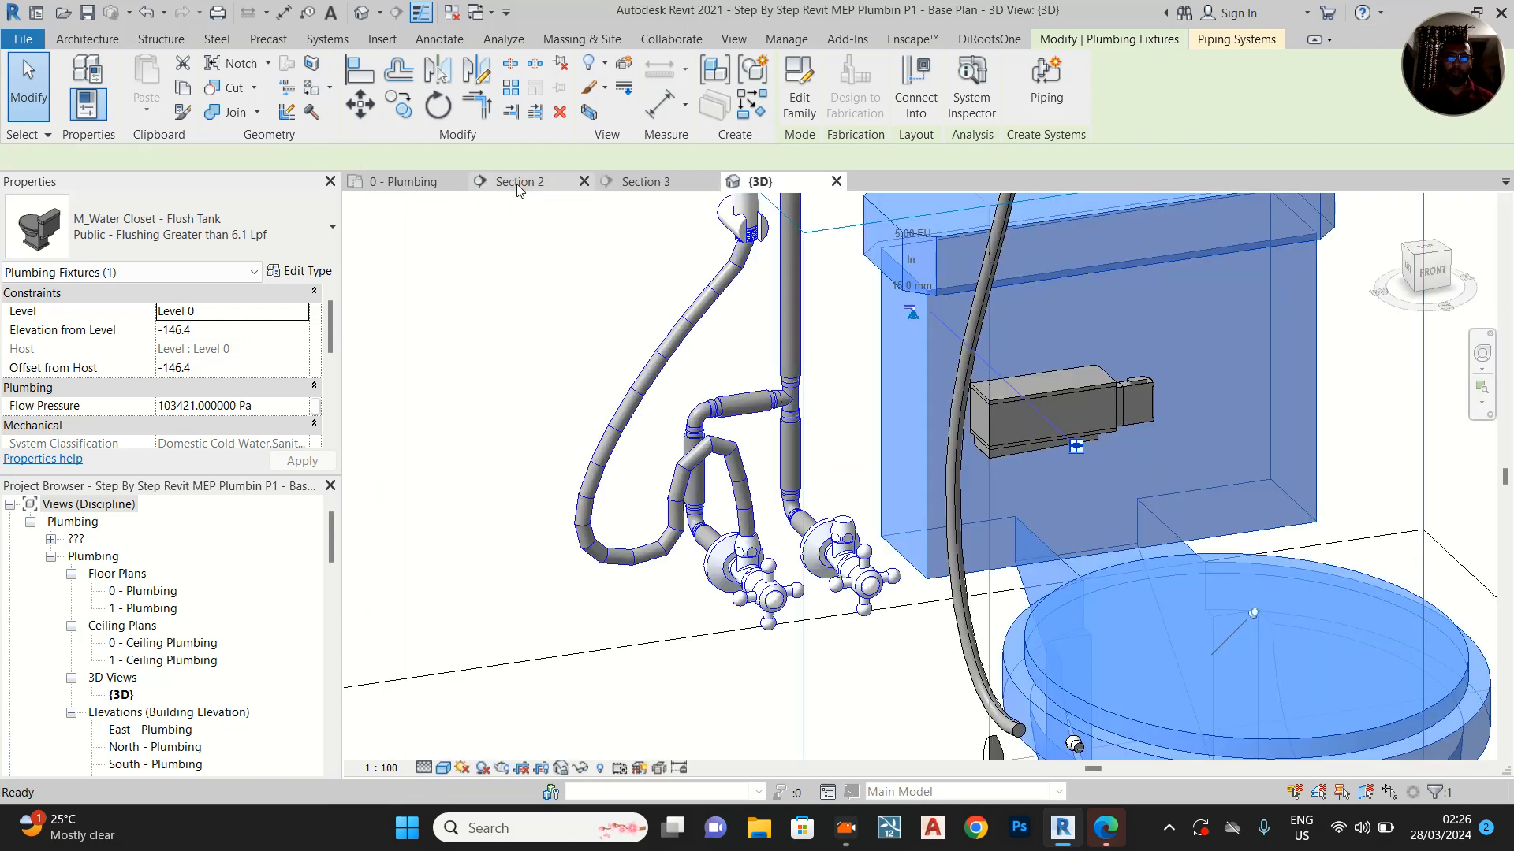
pyautogui.click(517, 186)
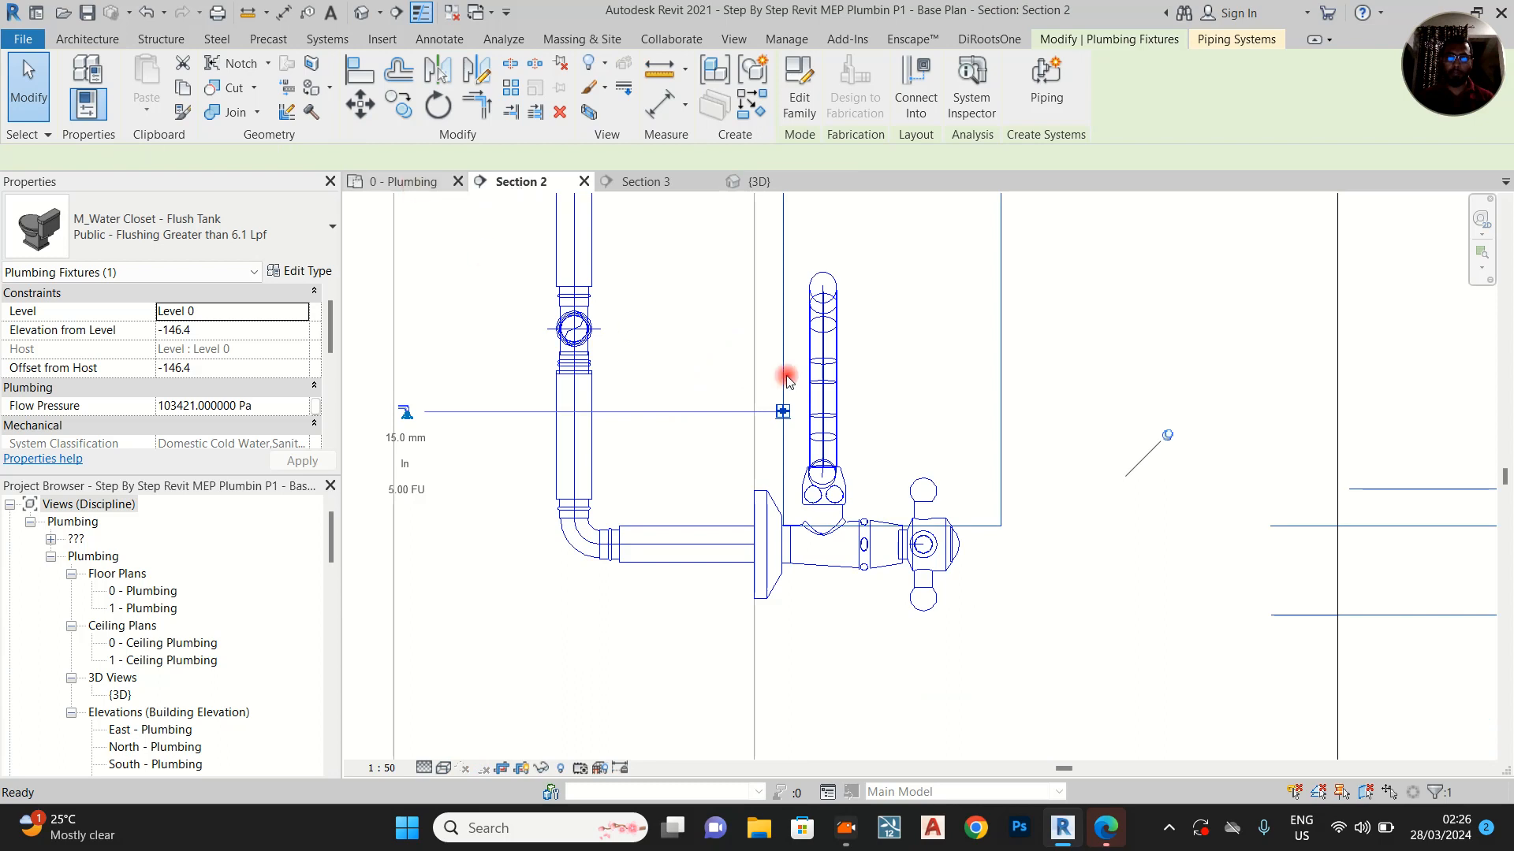
pyautogui.hotkey('ctrl', 'Tab')
pyautogui.scroll(-6, 836, 446)
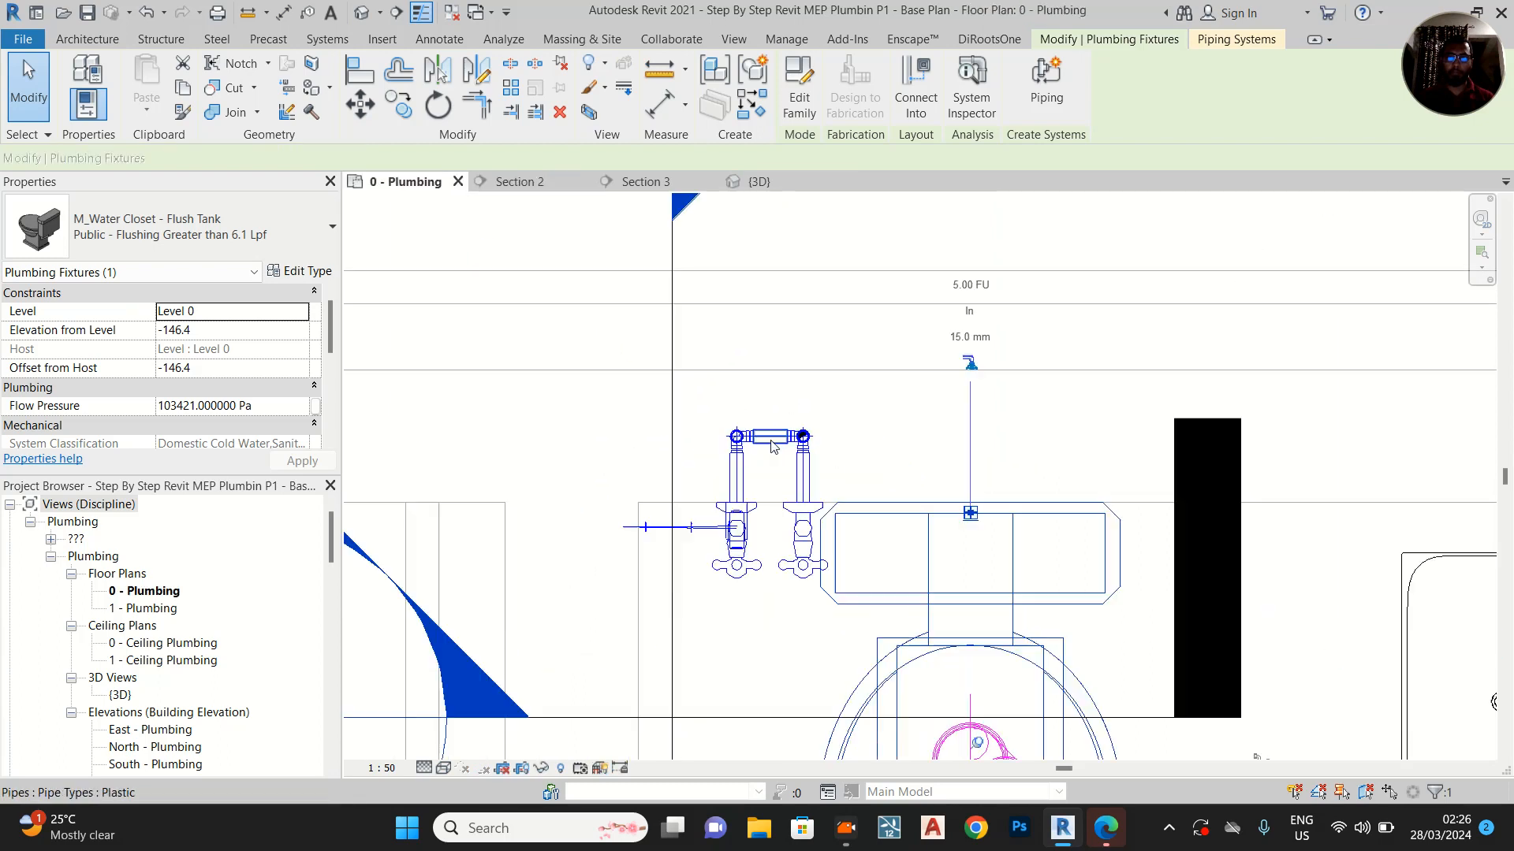
pyautogui.scroll(5, 756, 493)
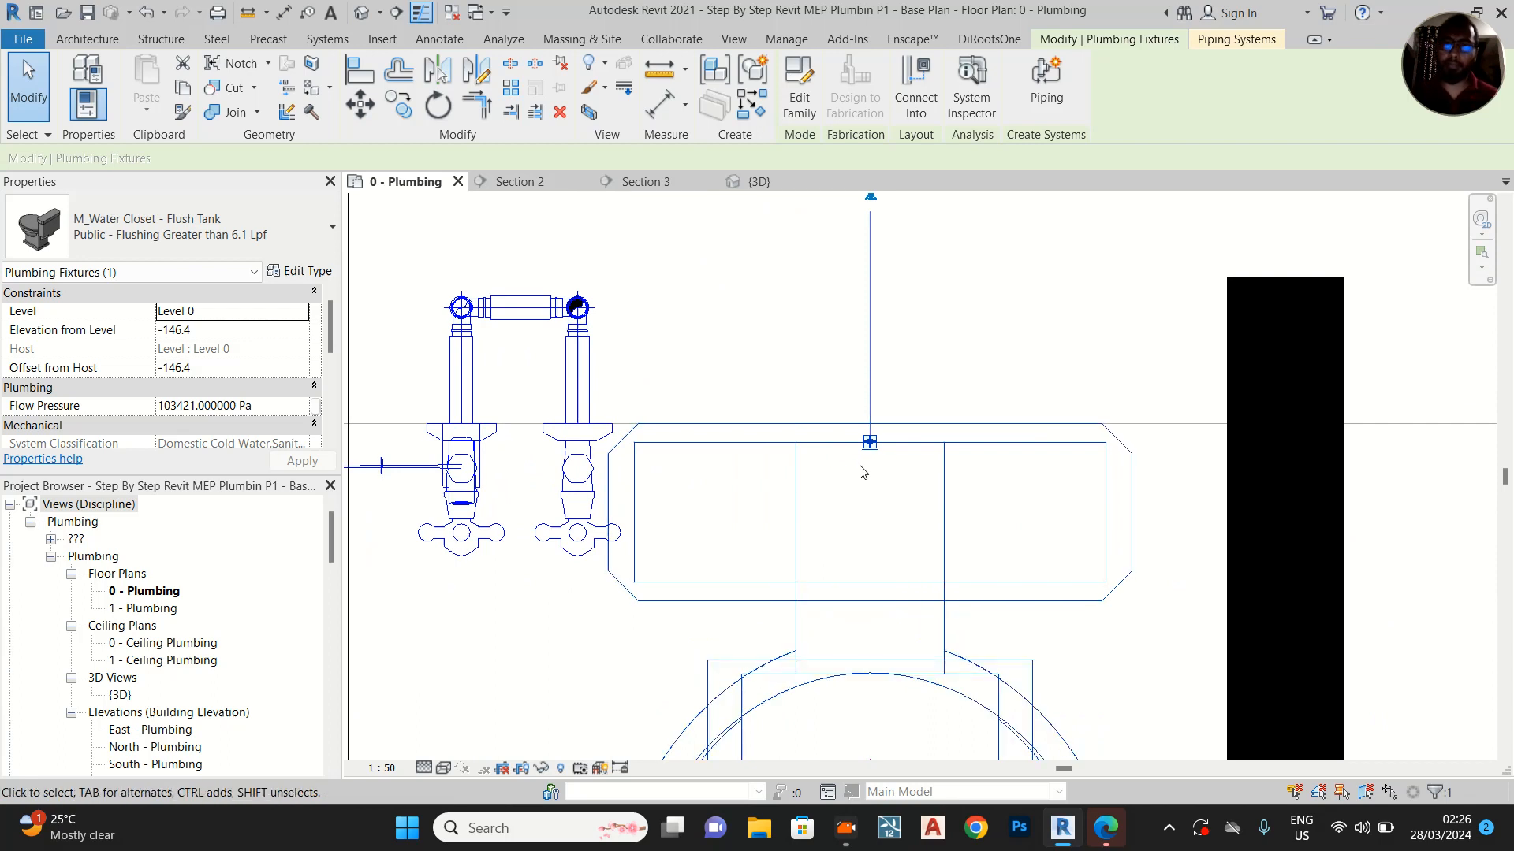
# Open the M_Water Closet - Flush Tank family for editing and remove the water inlet pipe connector at the back of the tank
pyautogui.click(799, 83)
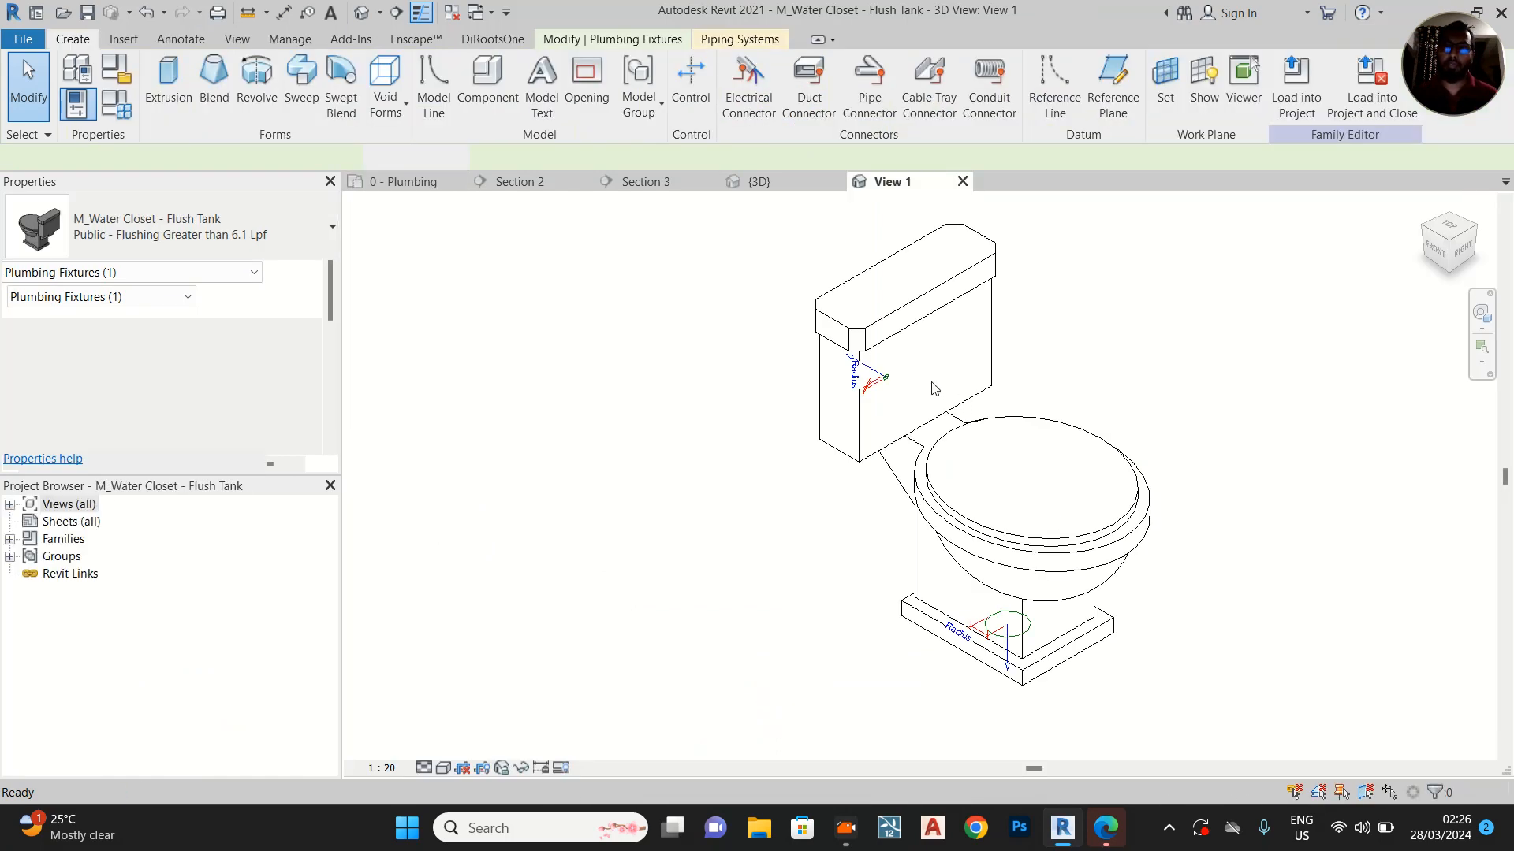
pyautogui.scroll(3, 871, 377)
pyautogui.click(824, 406)
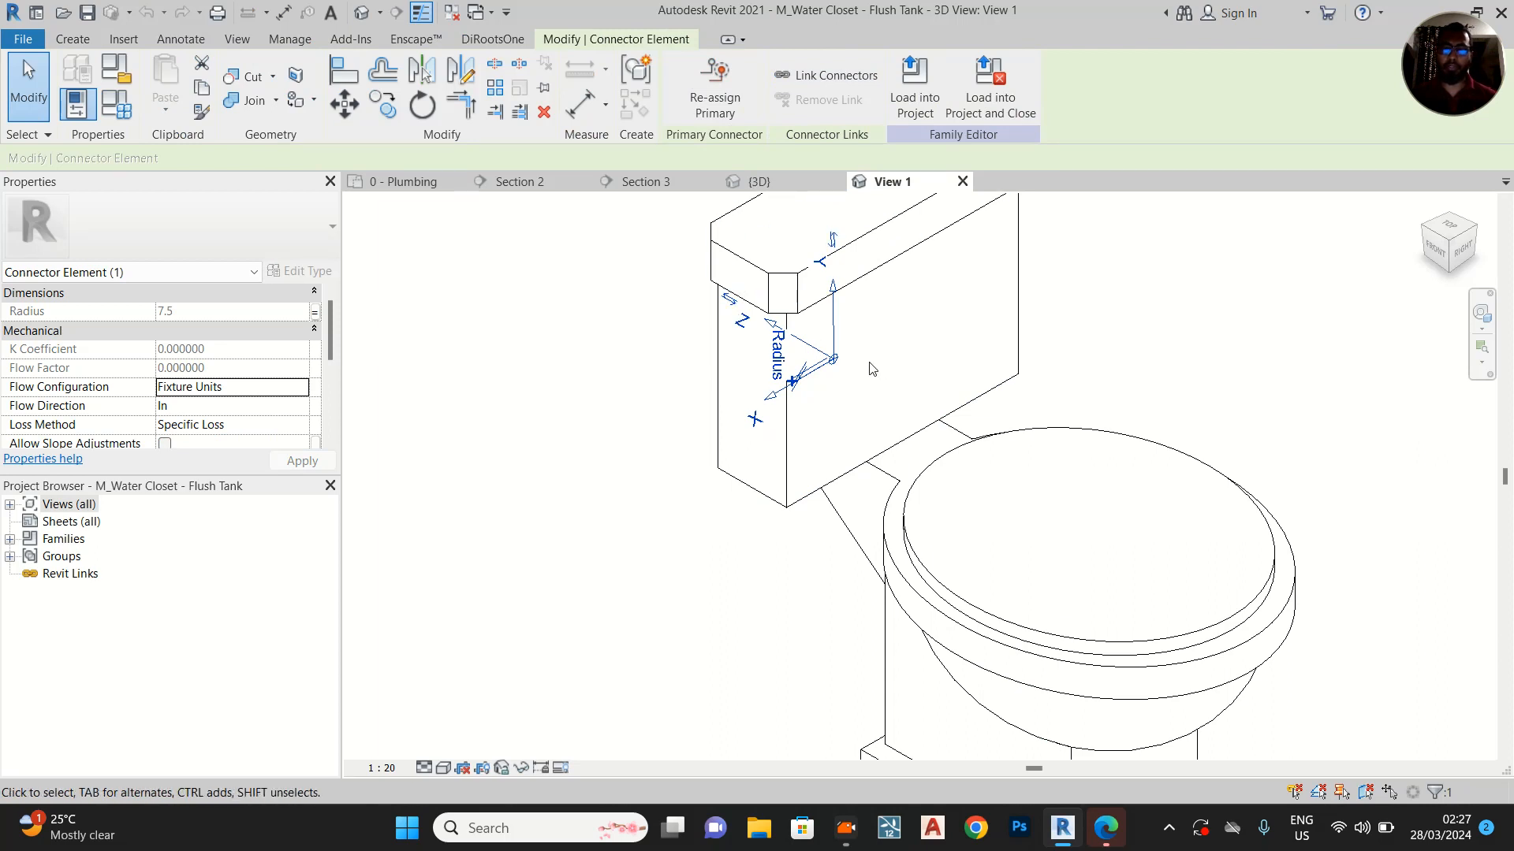
pyautogui.click(1058, 332)
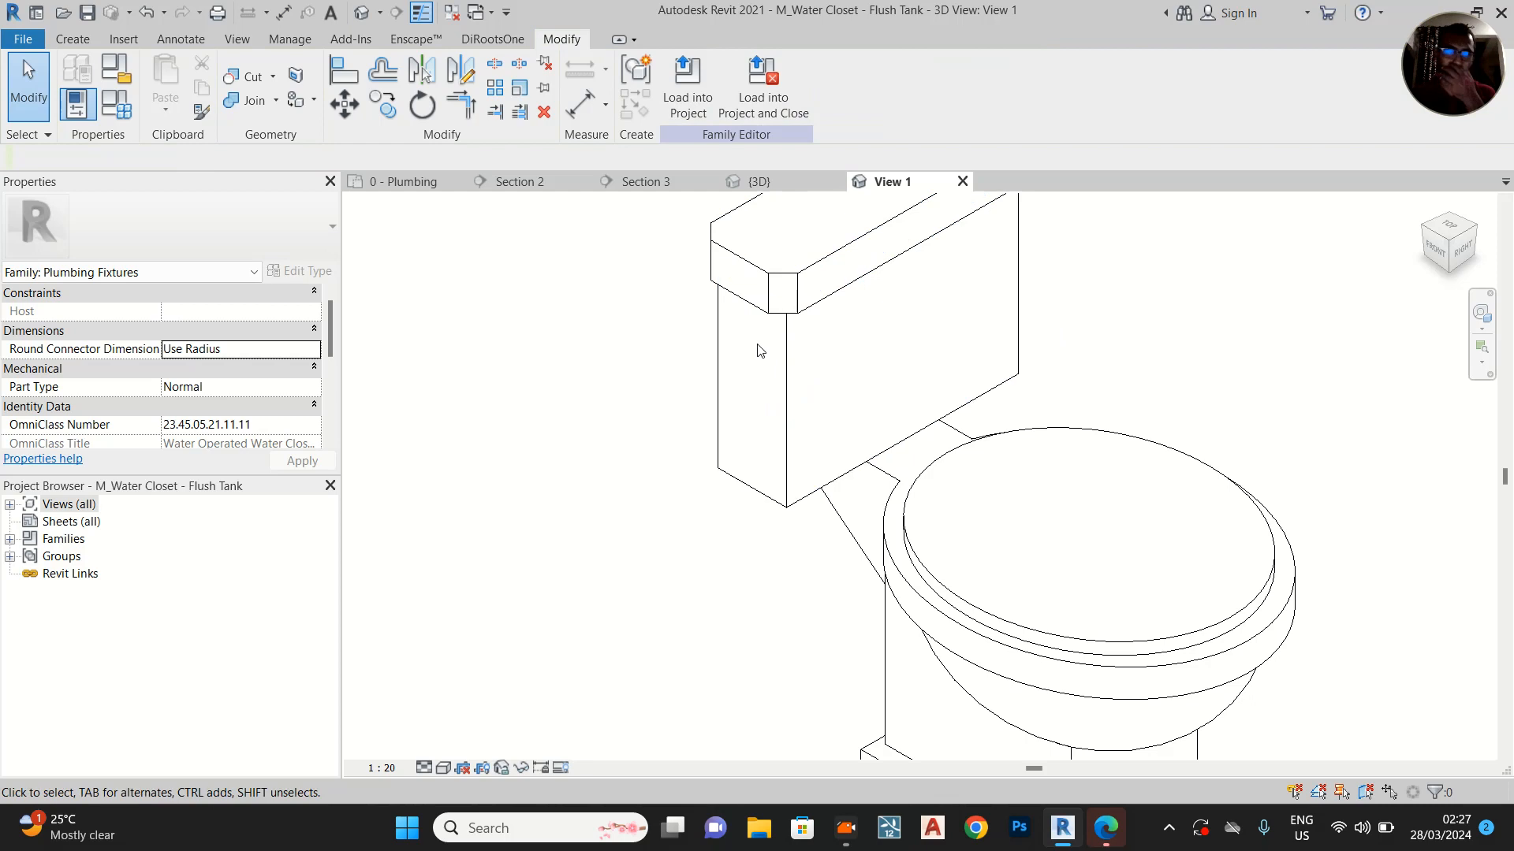
# Place a Domestic Hot Water pipe connector on the narrow side face of the water closet's tank, using face placement
pyautogui.keyDown('shift'); pyautogui.moveTo(761, 383); pyautogui.dragTo(734, 295, button='middle'); pyautogui.keyUp('shift')
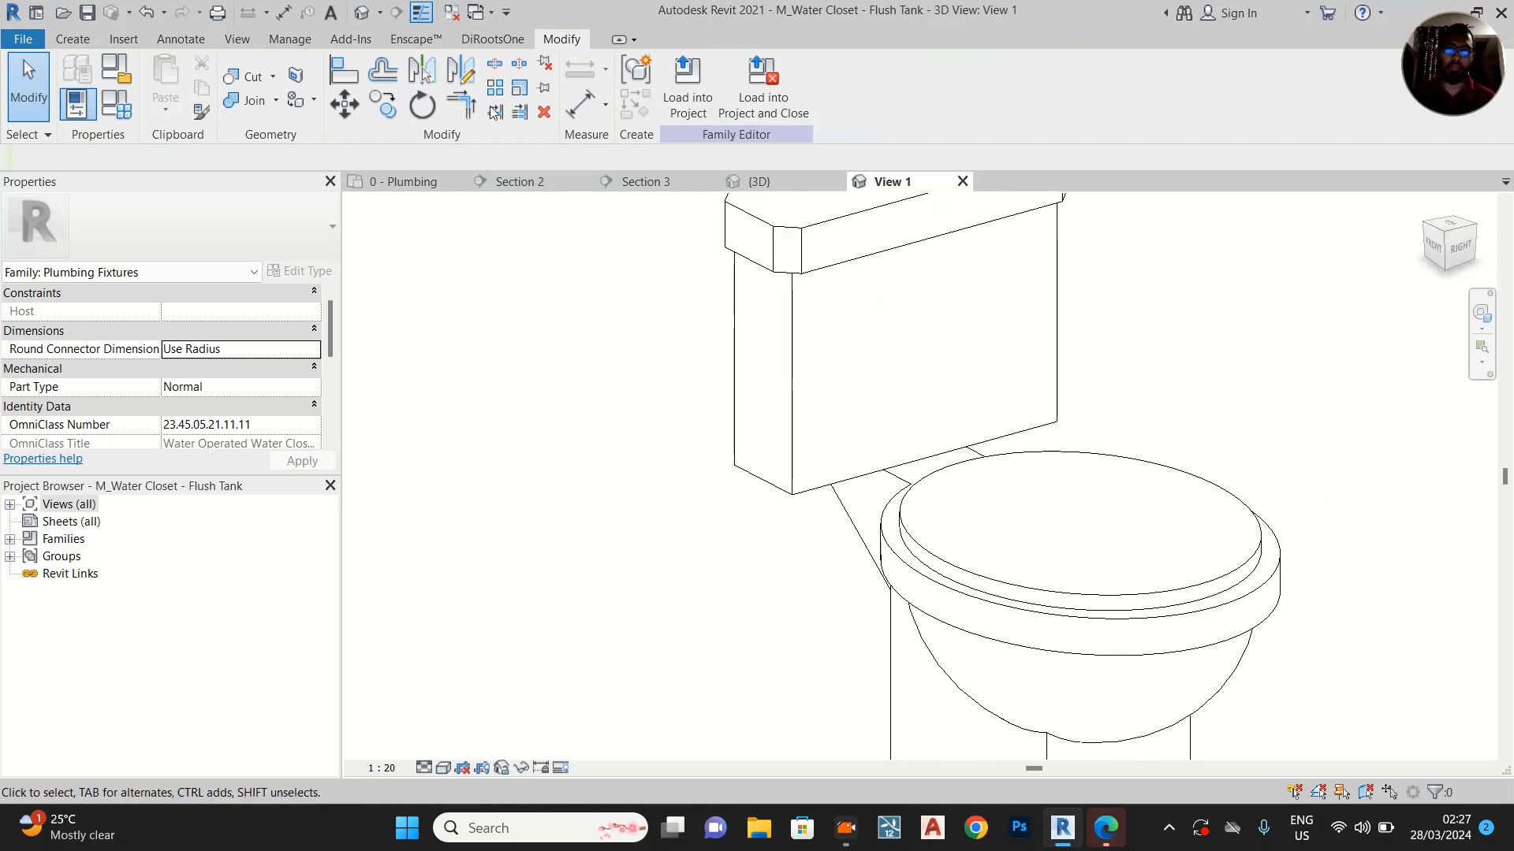
pyautogui.click(73, 39)
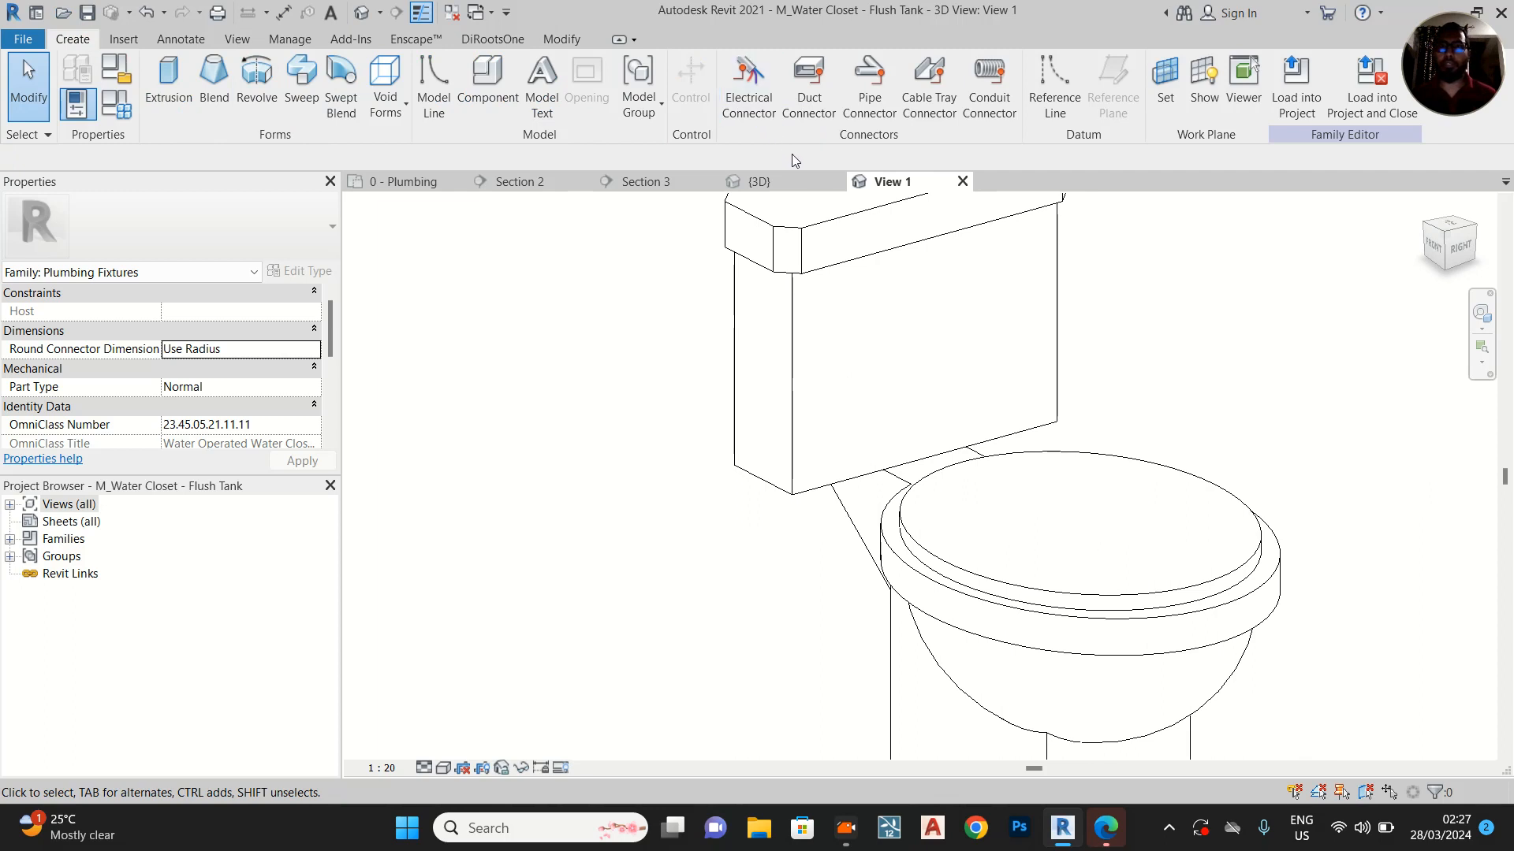
pyautogui.click(859, 82)
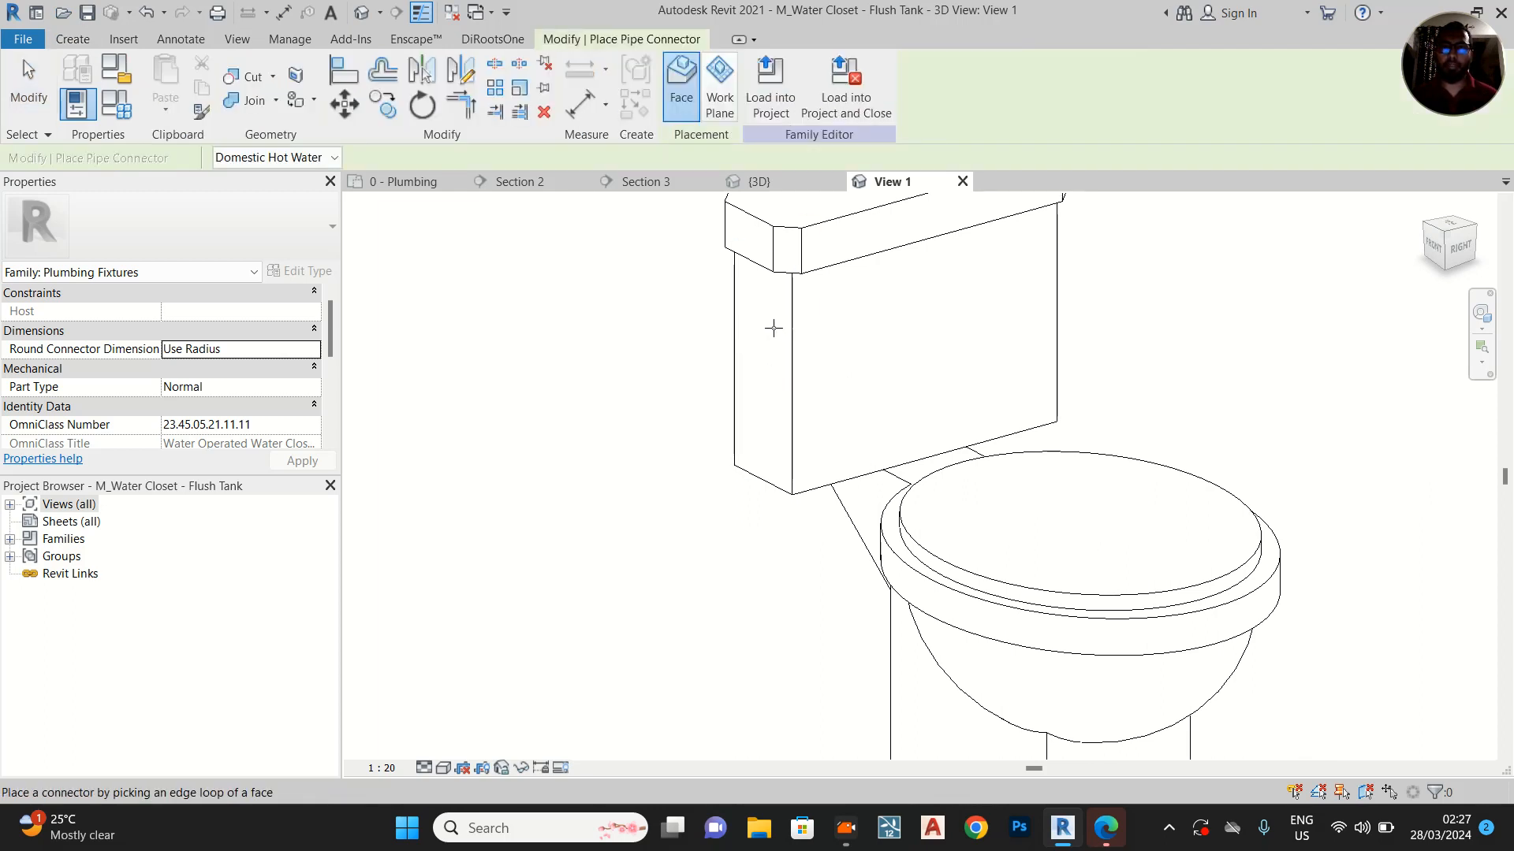
pyautogui.click(786, 334)
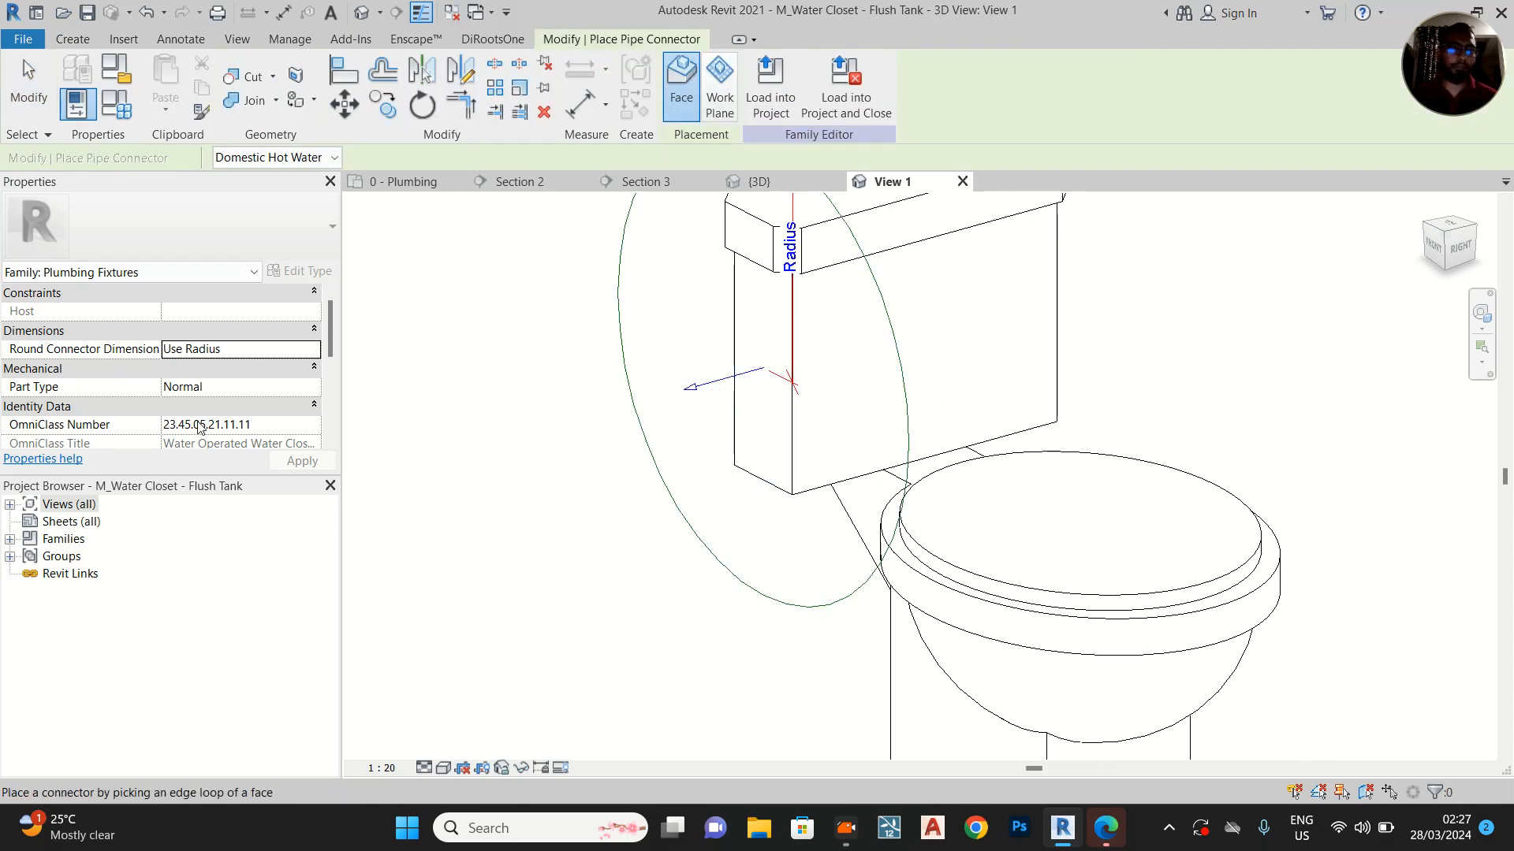
pyautogui.scroll(-3, 275, 404)
pyautogui.scroll(3, 276, 408)
pyautogui.scroll(-3, 276, 409)
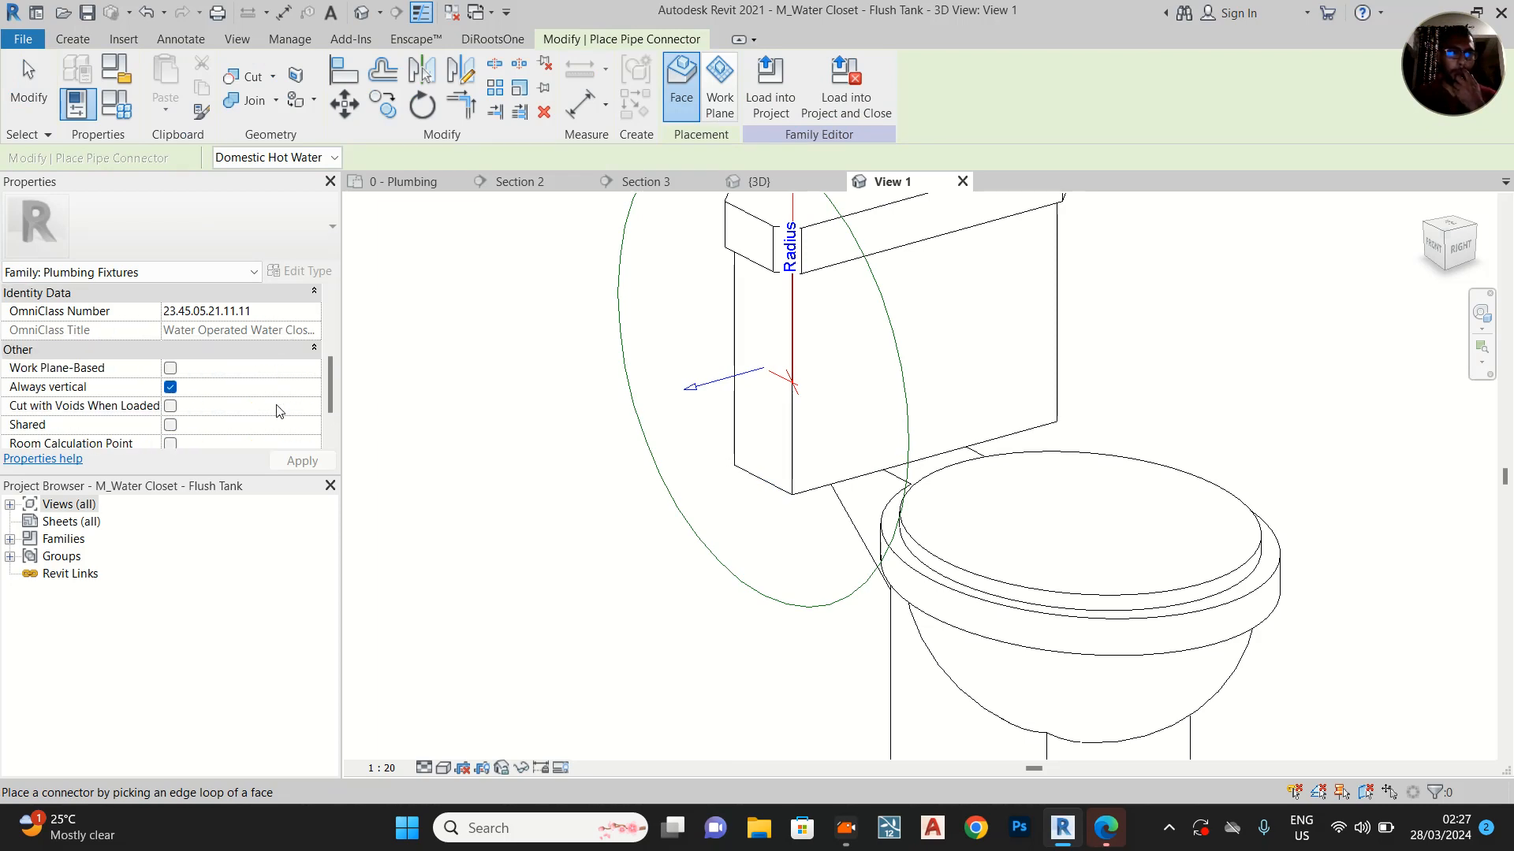
pyautogui.scroll(3, 276, 410)
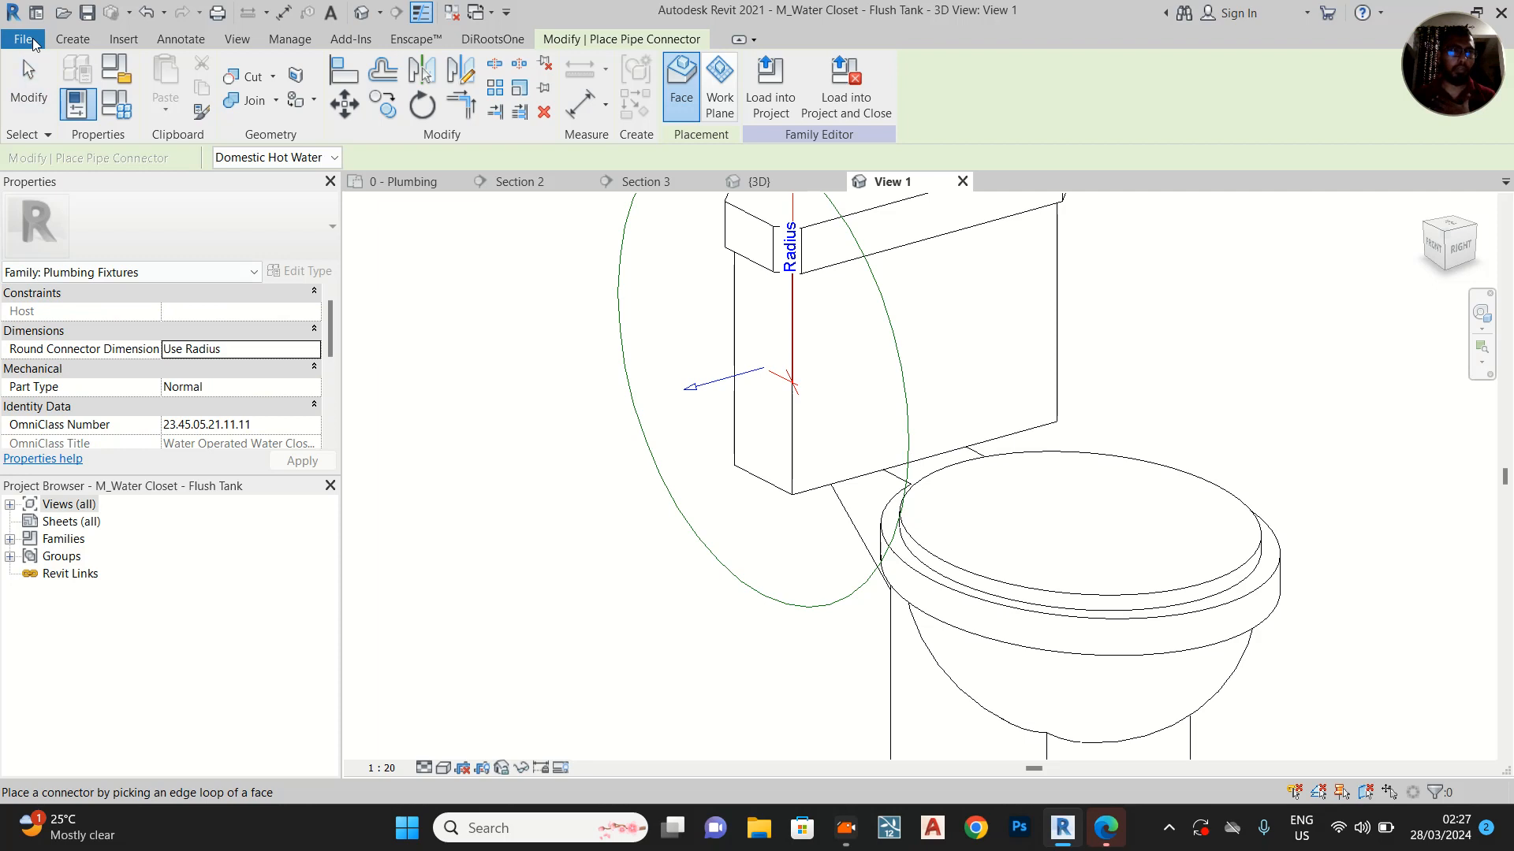
# Set the tank-side connector's radius to 15 mm and its system classification to Domestic Cold Water
pyautogui.press('Escape')
pyautogui.click(701, 386)
pyautogui.click(700, 386)
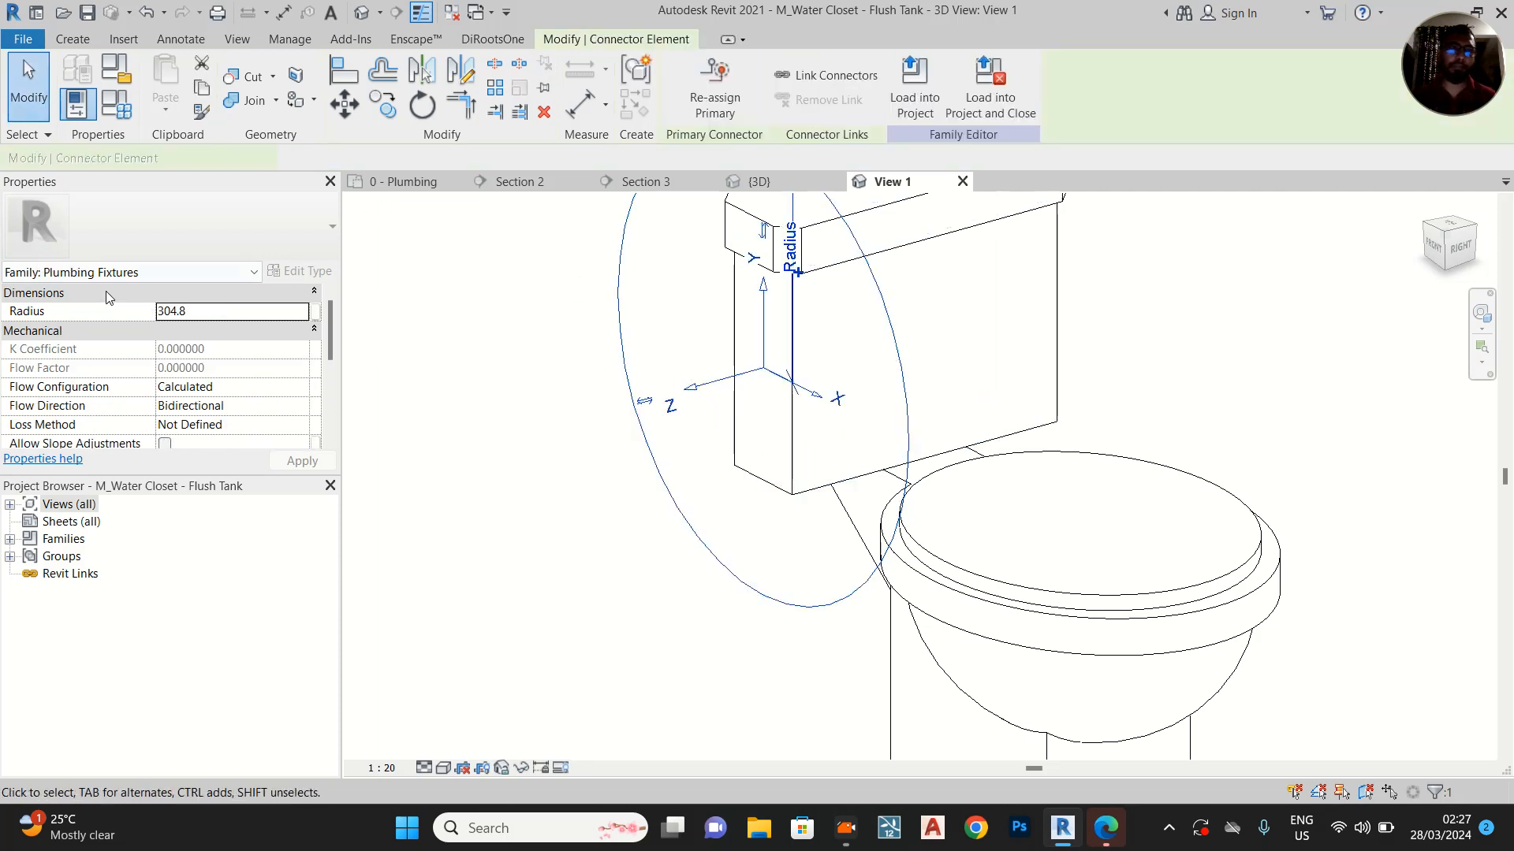
pyautogui.click(216, 310)
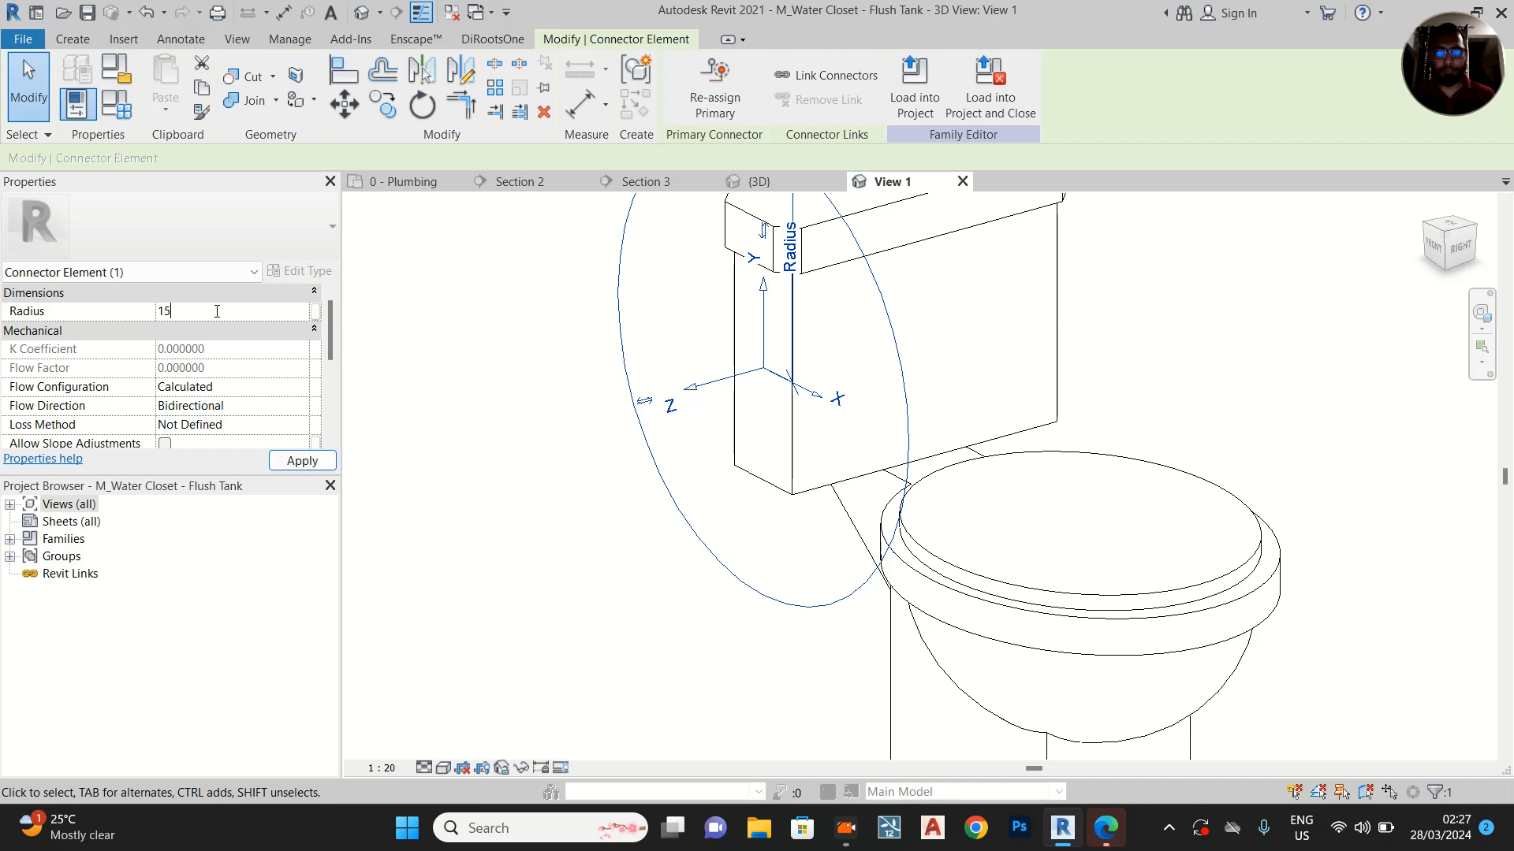
pyautogui.click(302, 460)
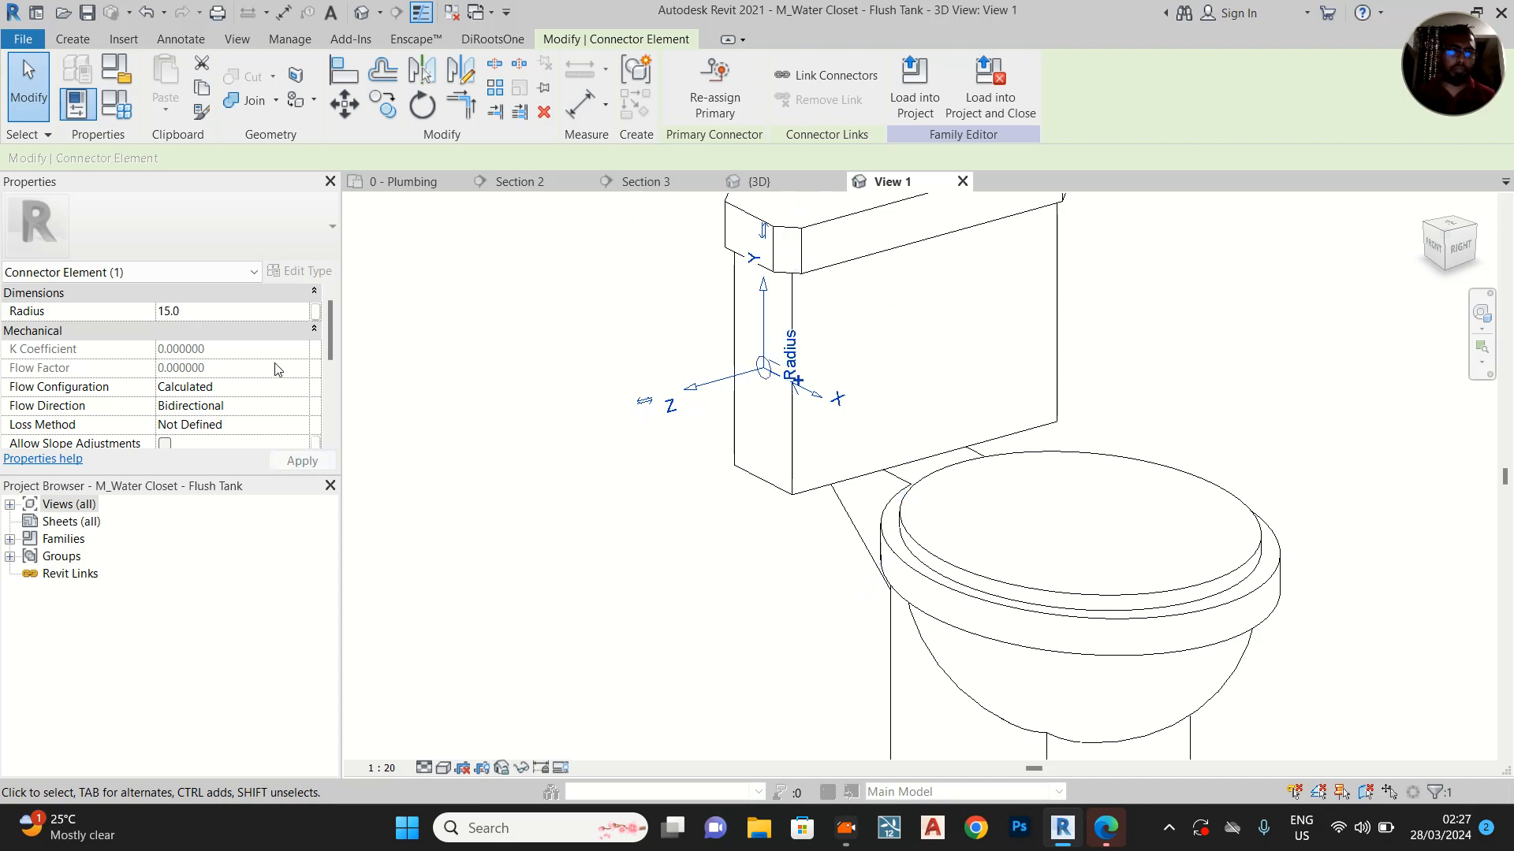
pyautogui.scroll(-1, 278, 372)
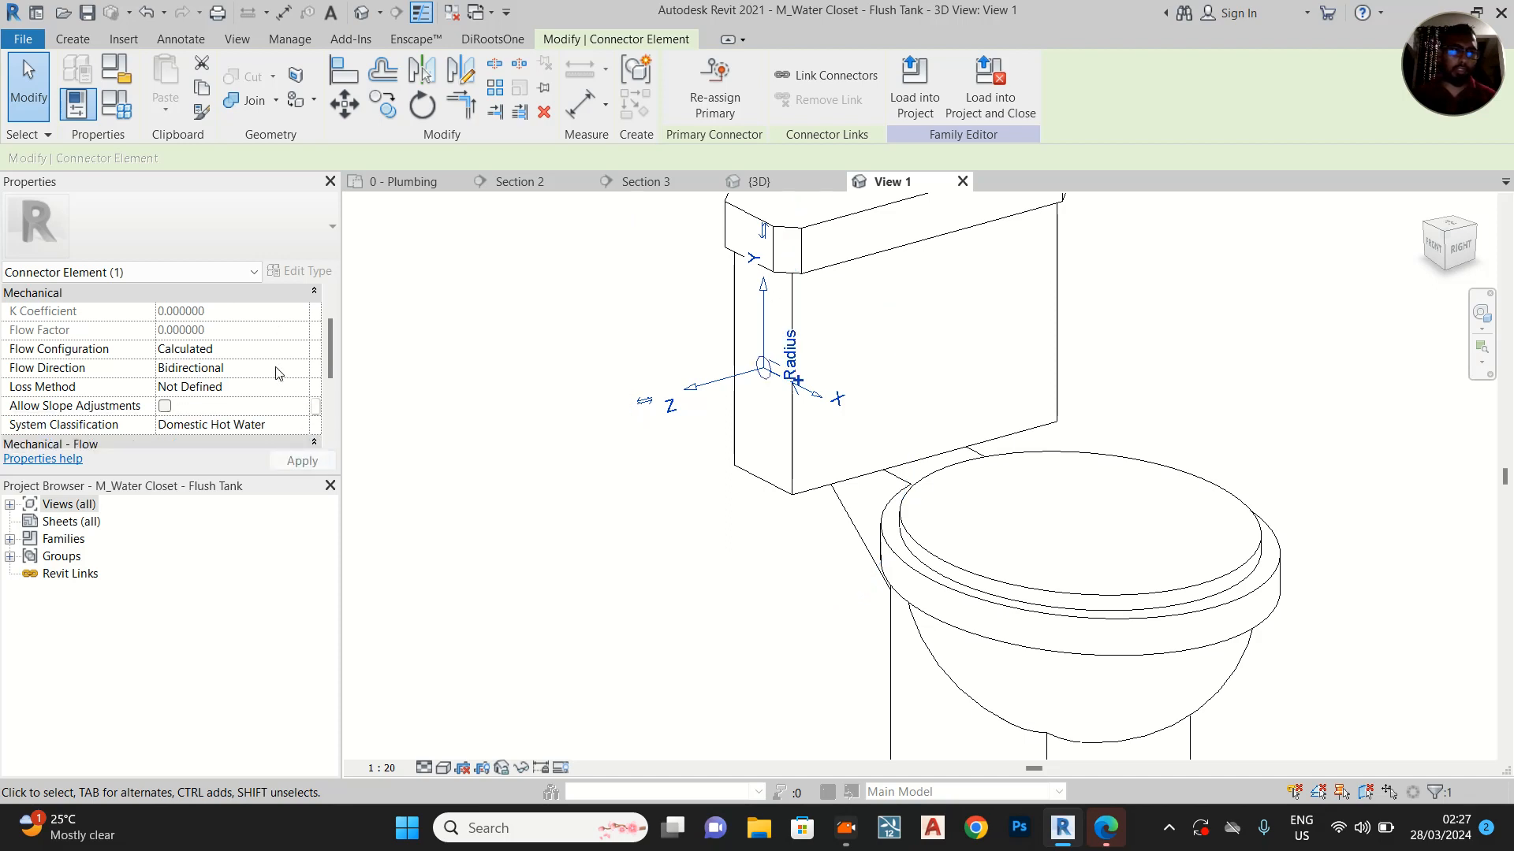
pyautogui.click(305, 427)
pyautogui.click(209, 475)
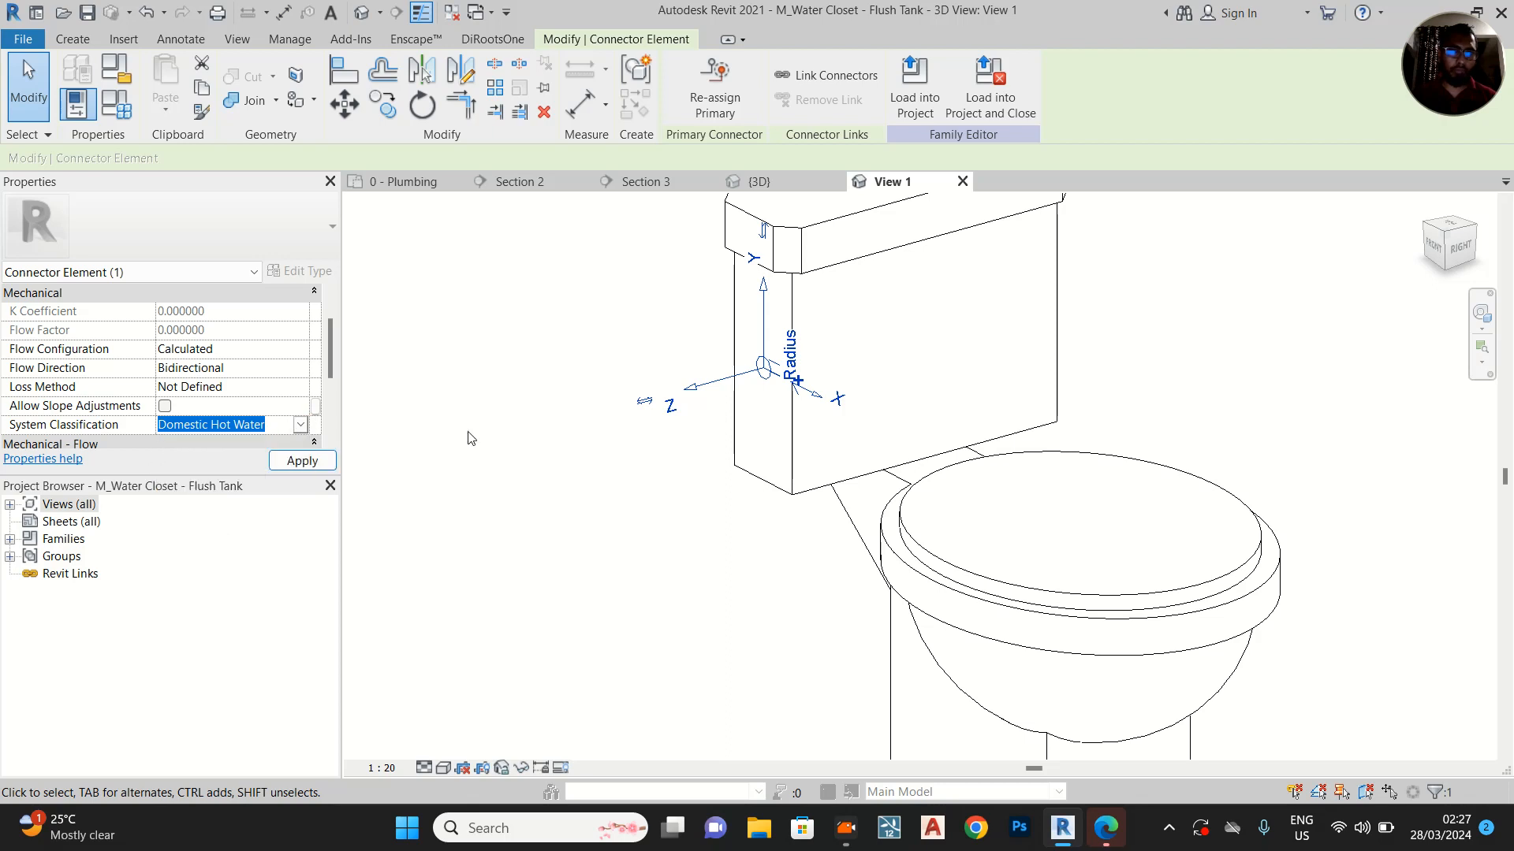
# Try to reposition the cold water connector on the tank's narrow side face, and remove it from the family
pyautogui.moveTo(763, 285); pyautogui.dragTo(773, 278)
pyautogui.moveTo(672, 430); pyautogui.dragTo(761, 470, button='middle')
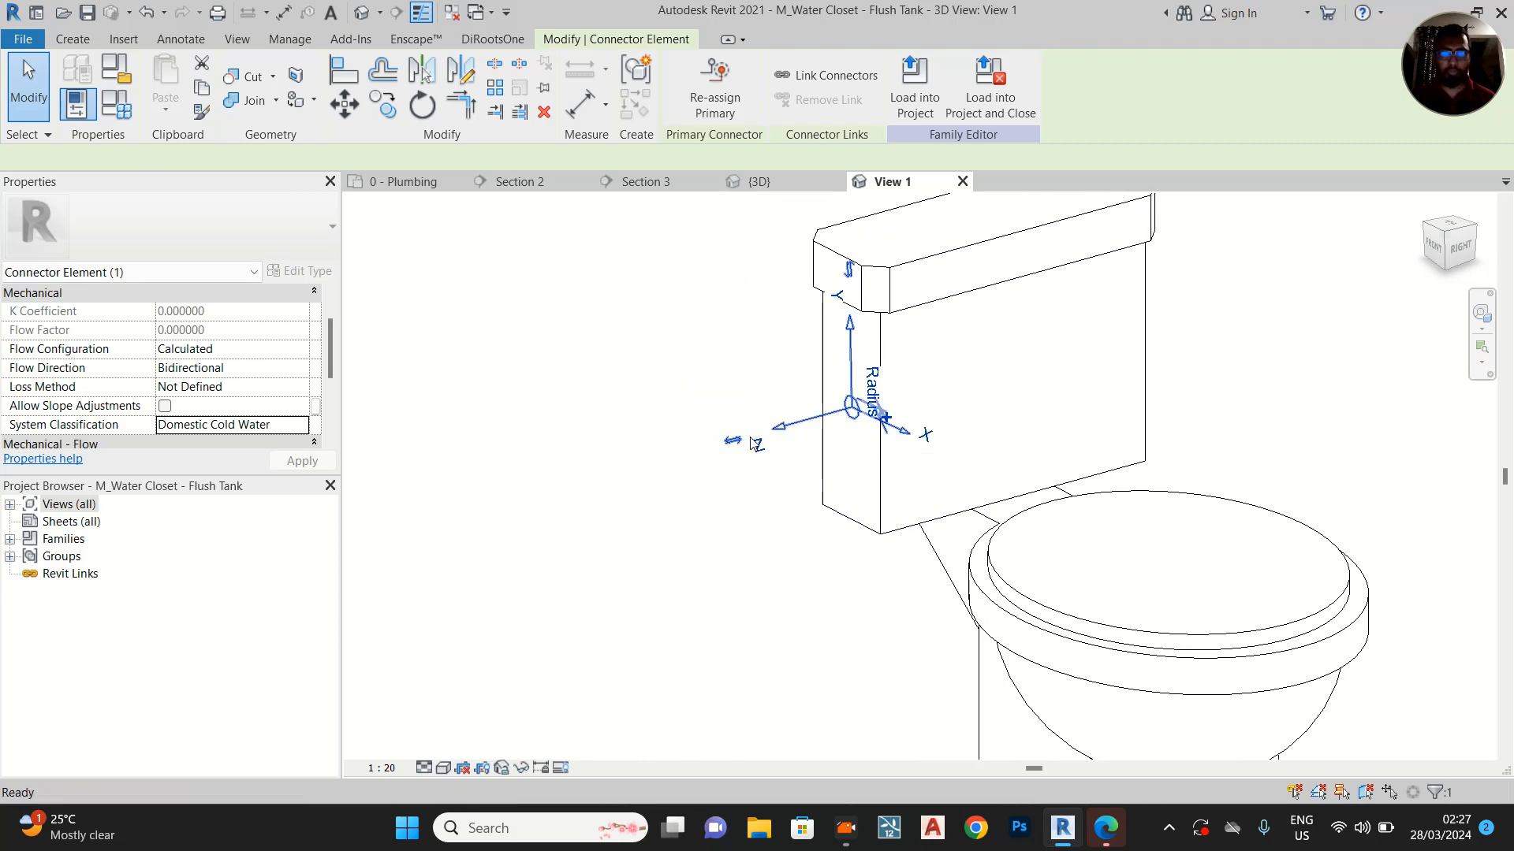
pyautogui.hotkey('ctrl', 'z')
pyautogui.scroll(1, 803, 429)
pyautogui.scroll(2, 798, 420)
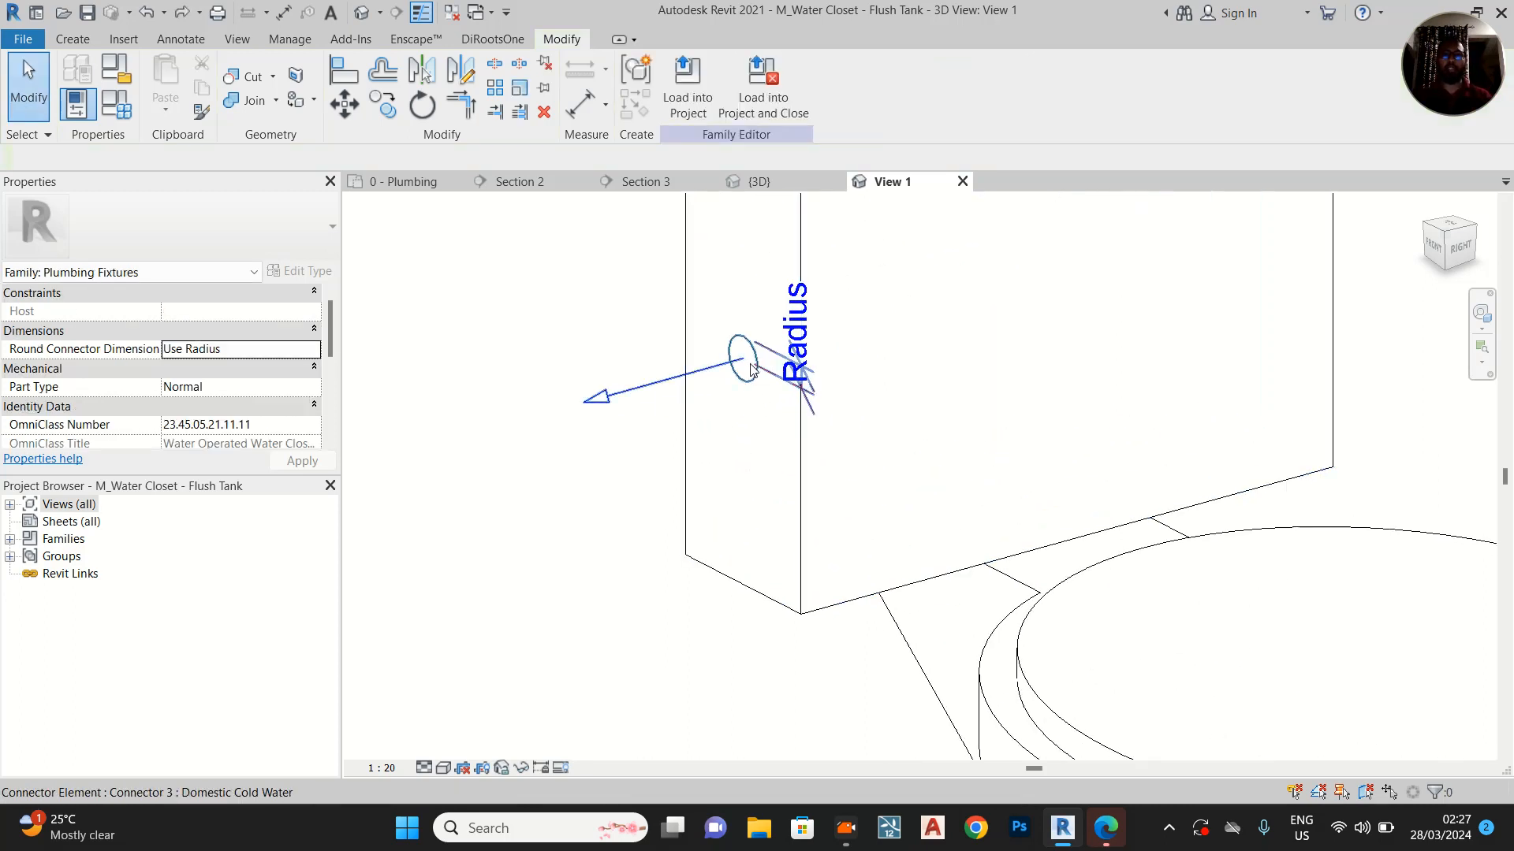
pyautogui.moveTo(749, 364)
pyautogui.mouseDown(button='middle')
pyautogui.moveTo(757, 450)
pyautogui.moveTo(796, 512)
pyautogui.mouseUp(button='middle')
pyautogui.click(798, 530)
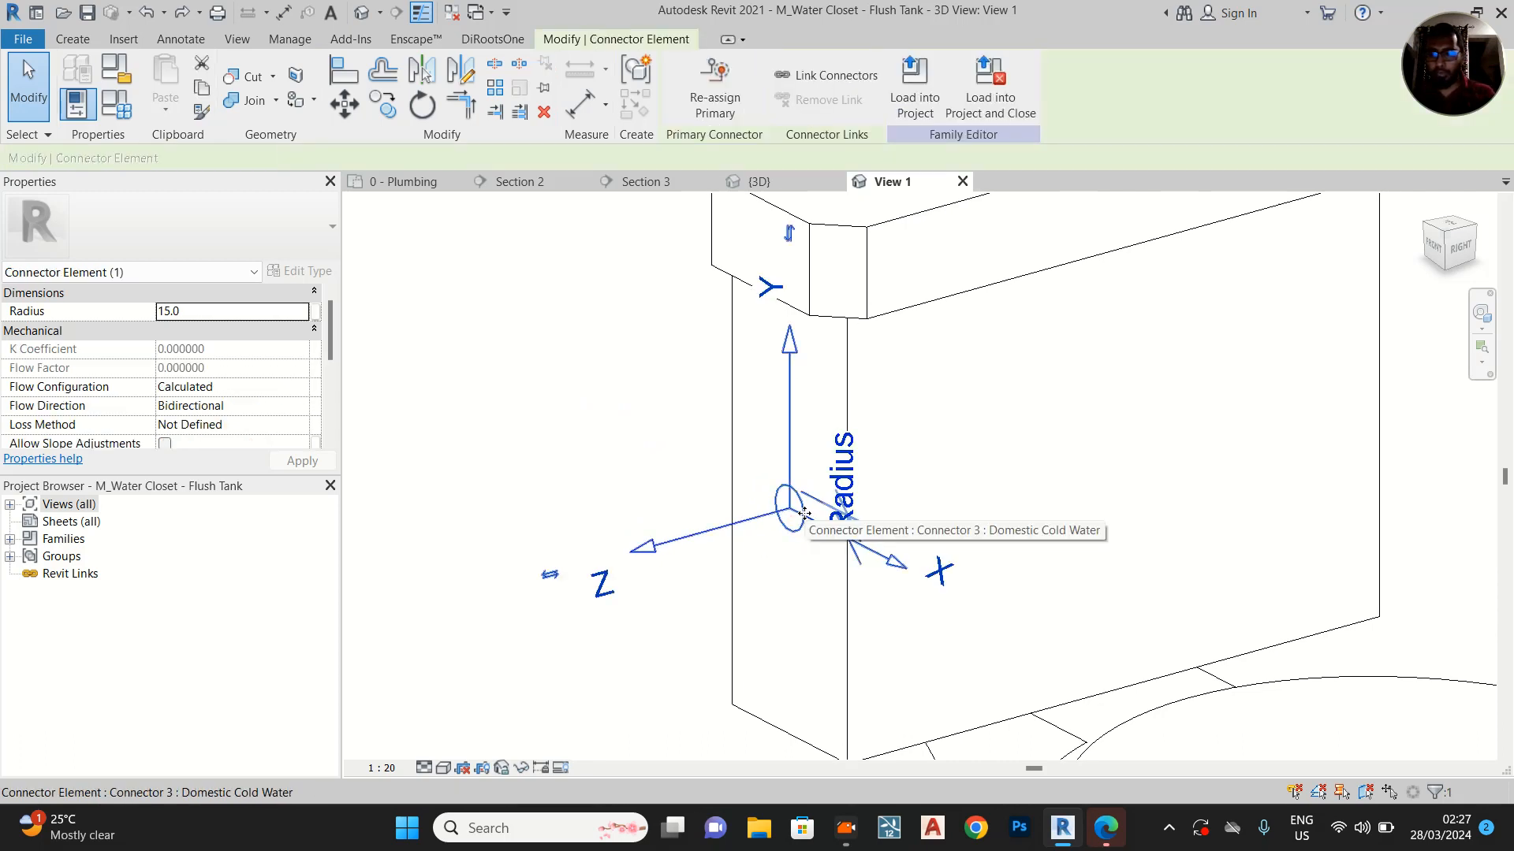
pyautogui.press('Escape')
# Start an extrusion with the view facing the tank's narrow side, and try picking the tank's side as its work plane
pyautogui.click(1439, 258)
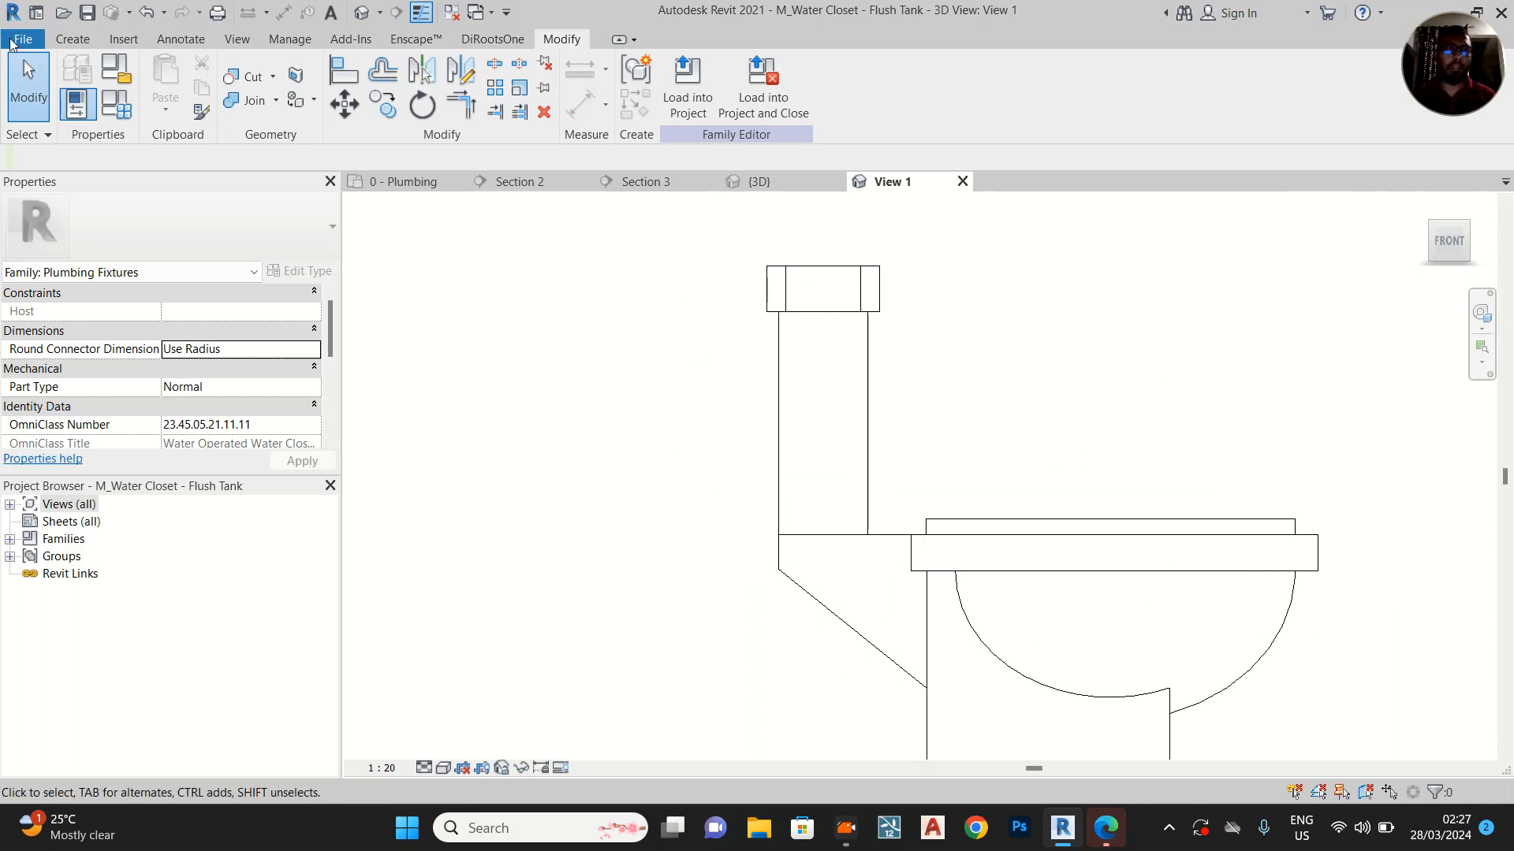
pyautogui.click(72, 38)
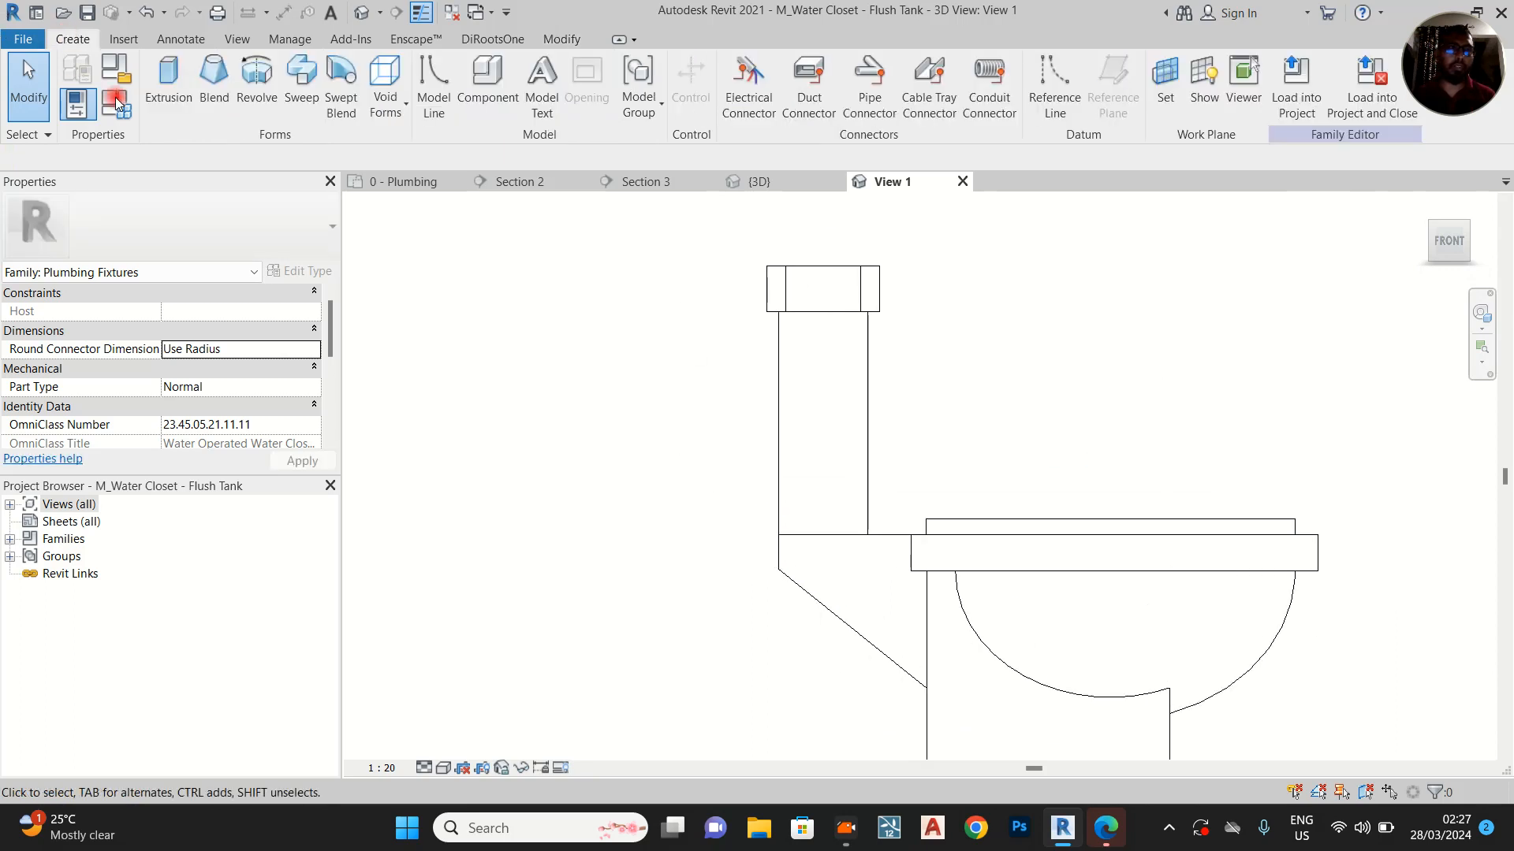
pyautogui.click(172, 79)
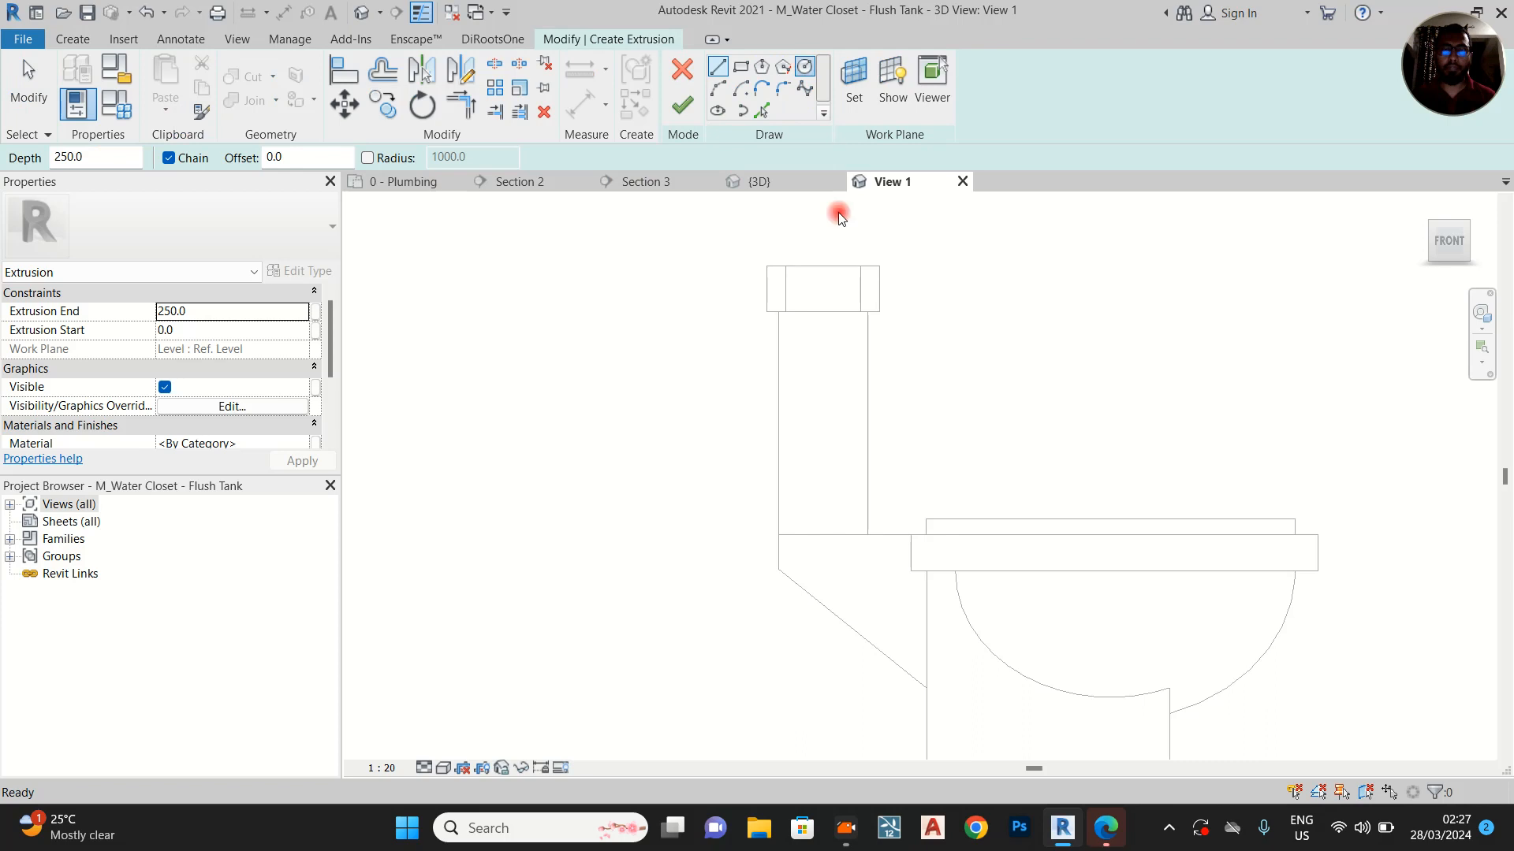
pyautogui.scroll(5, 823, 332)
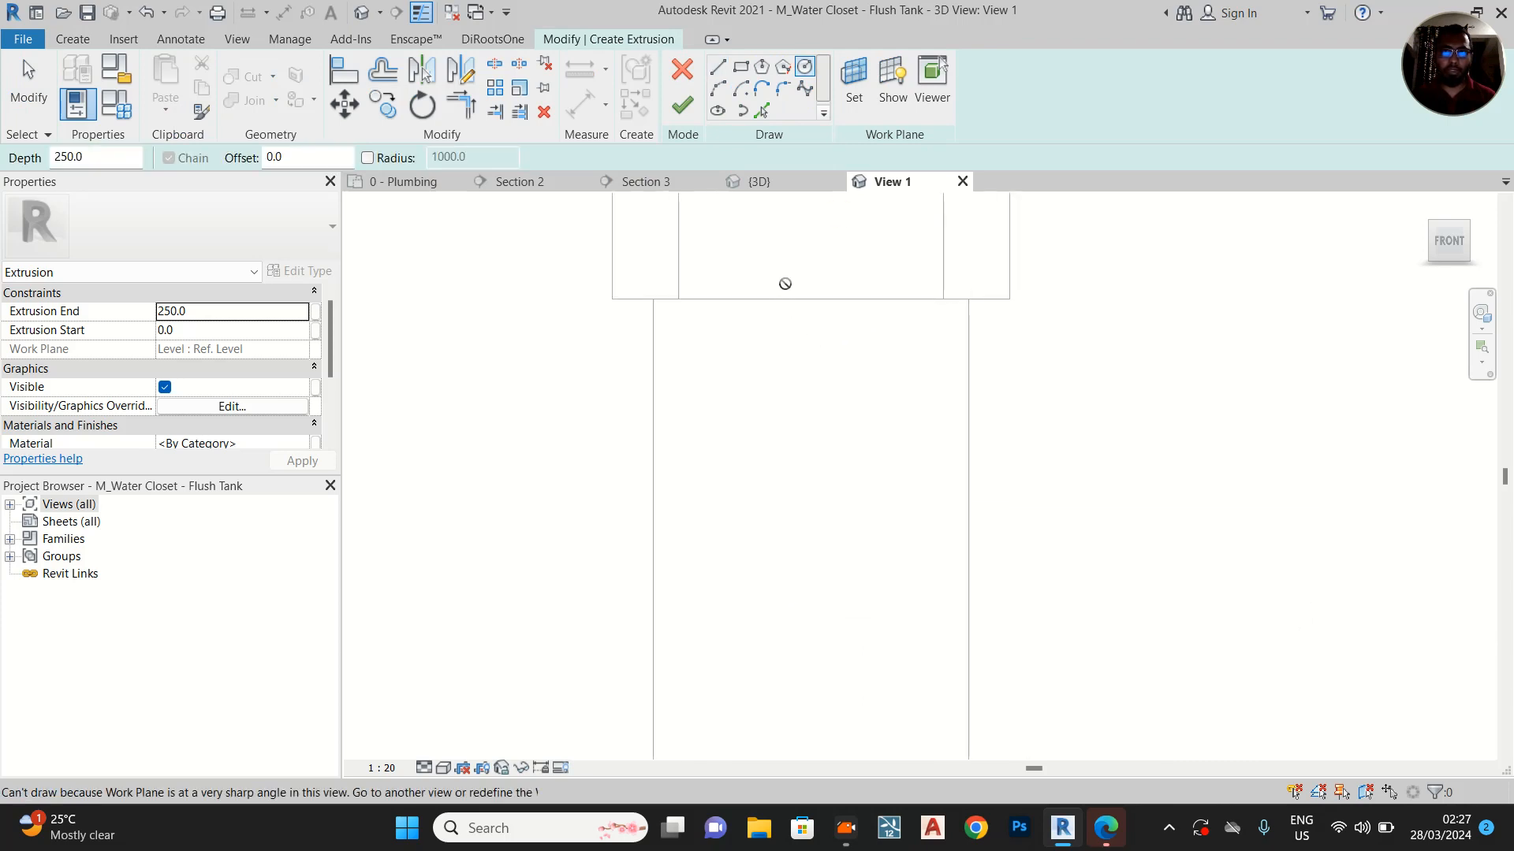
pyautogui.press('Escape')
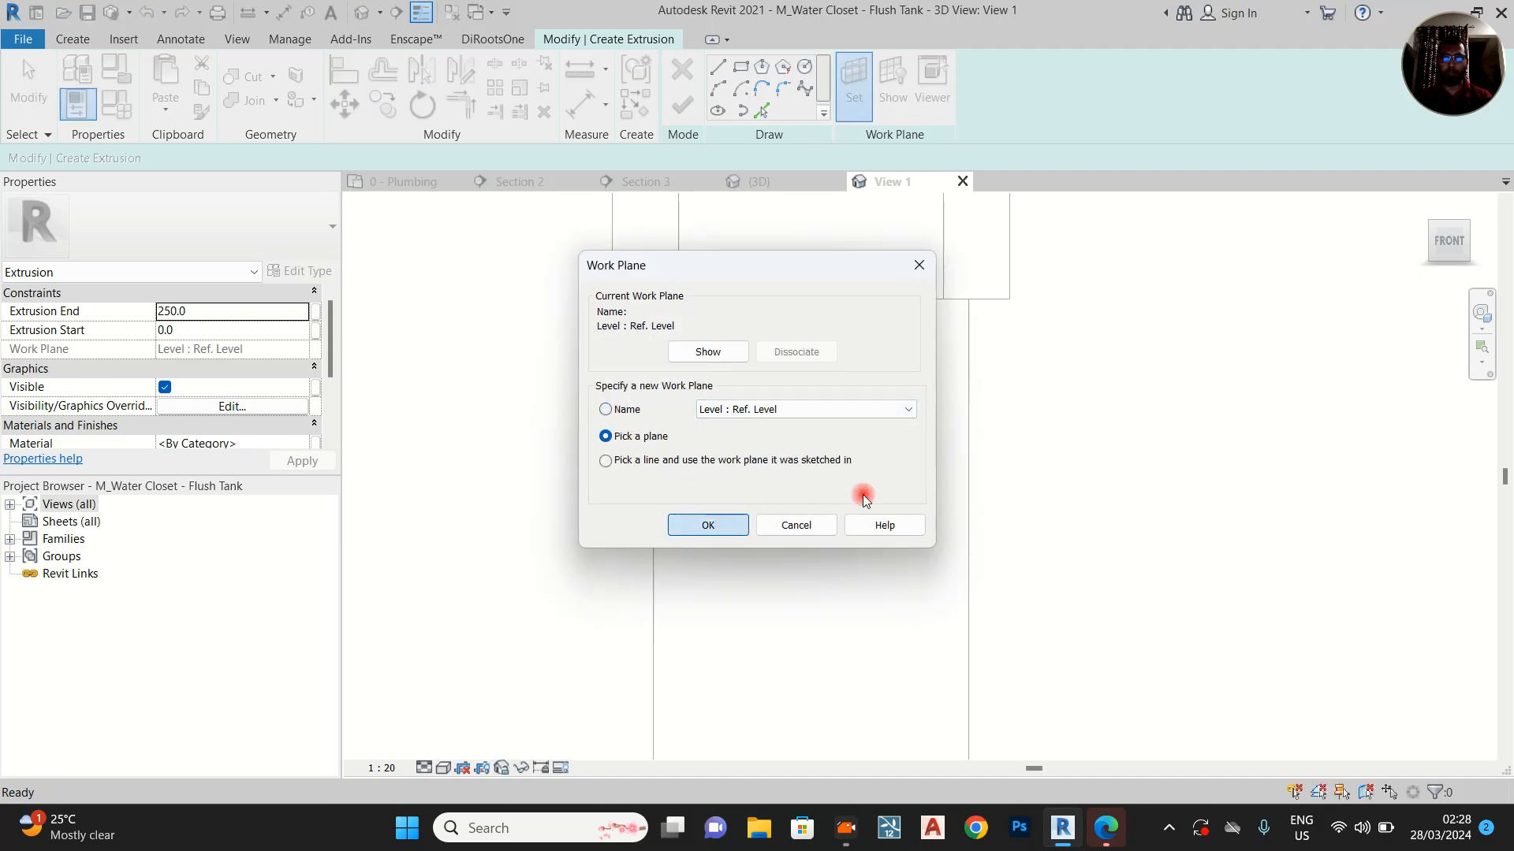
pyautogui.click(707, 525)
pyautogui.click(963, 387)
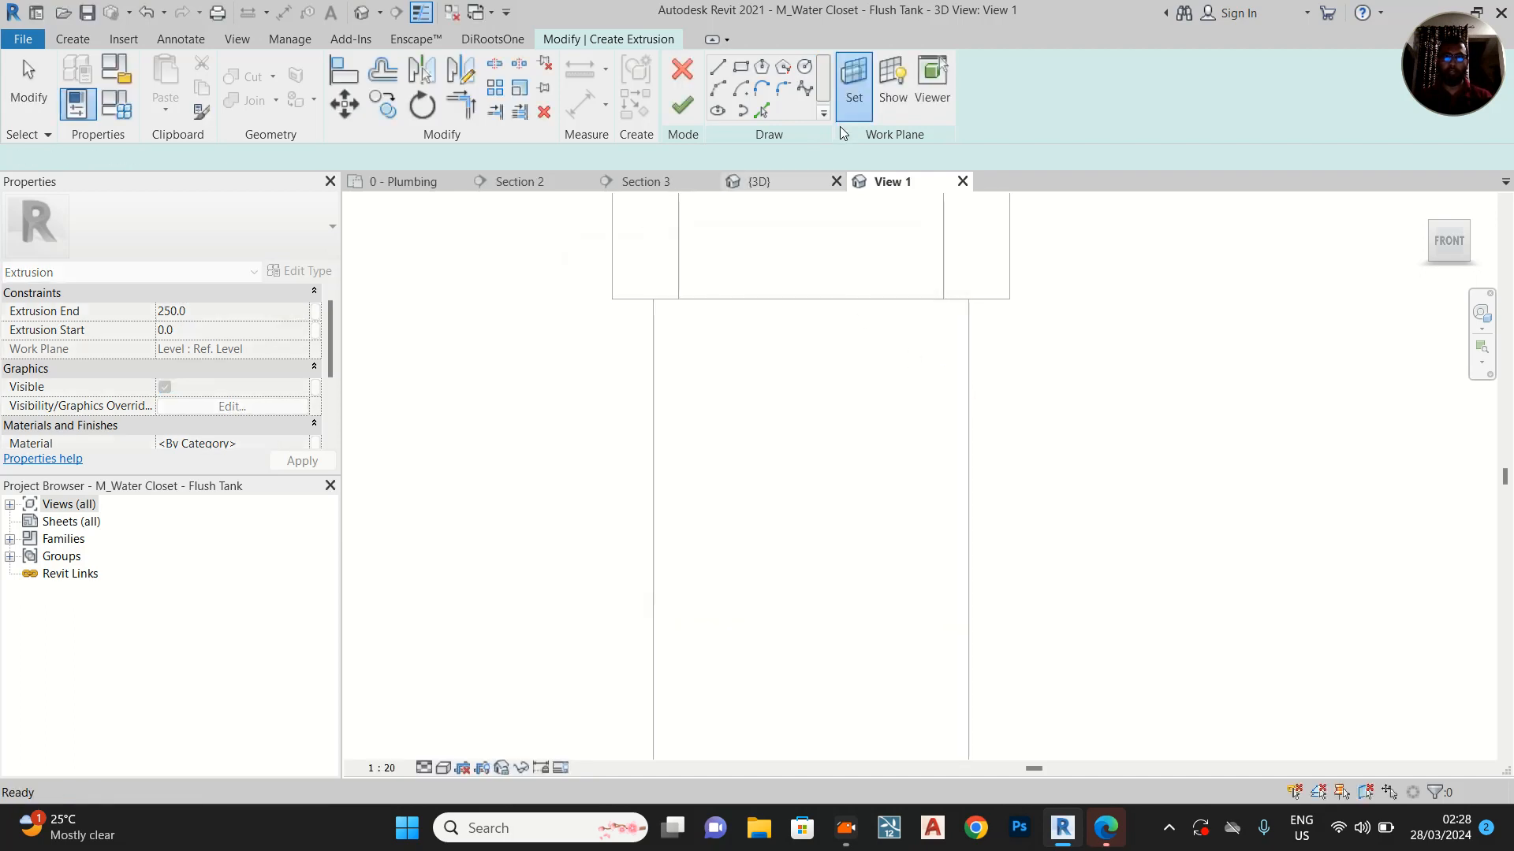
# Try to set the extrusion's work plane by picking a line and using the plane it was sketched in
pyautogui.click(853, 99)
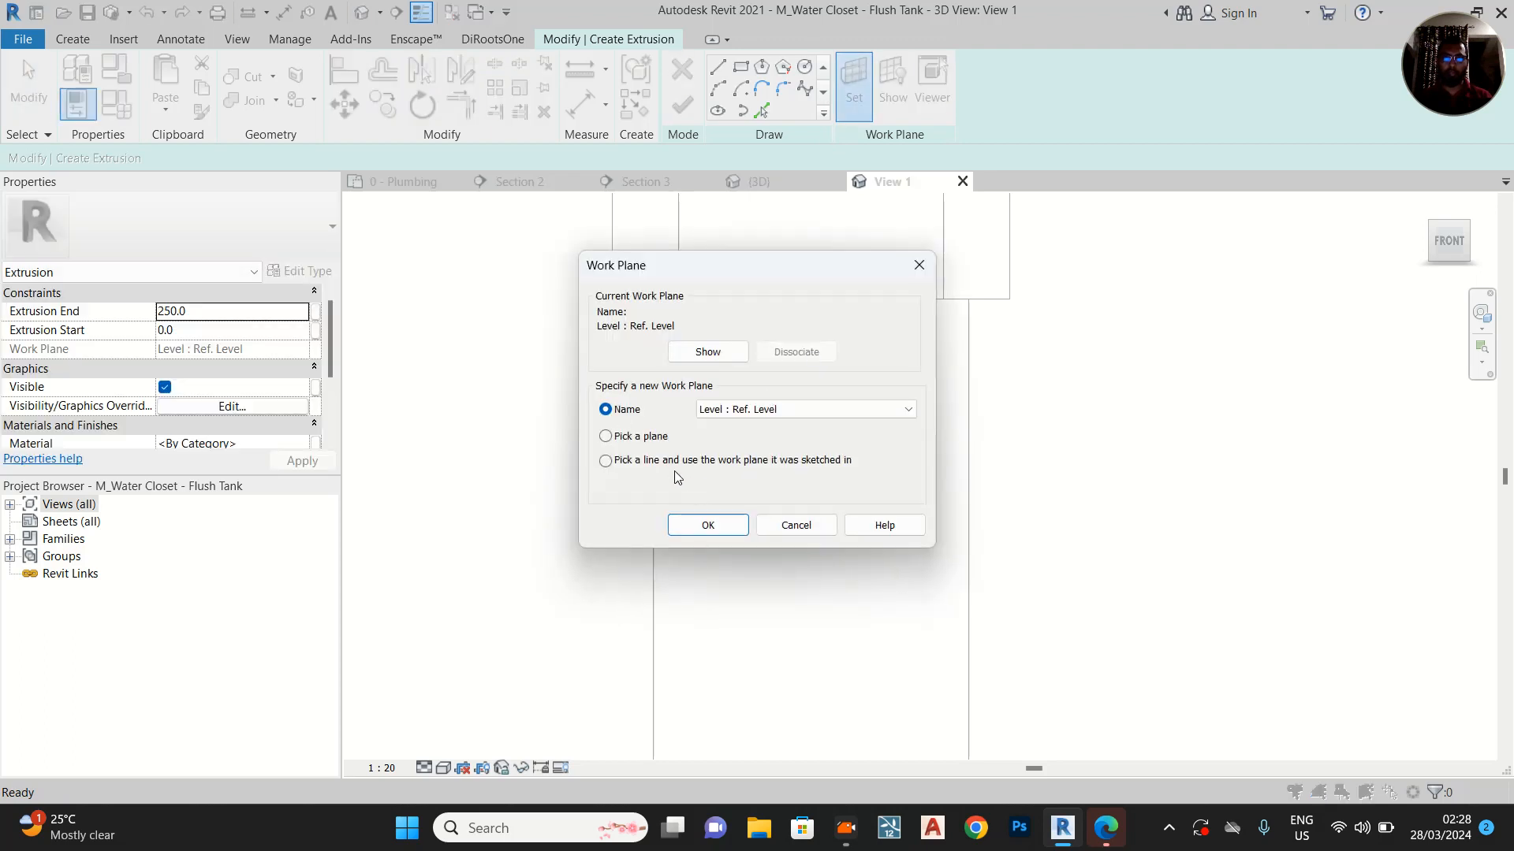
pyautogui.click(713, 530)
pyautogui.scroll(-2, 923, 383)
pyautogui.moveTo(876, 335); pyautogui.dragTo(808, 208, button='middle')
pyautogui.press('Escape')
# Set the extrusion's work plane by picking a plane of the tank body
pyautogui.click(860, 80)
pyautogui.click(709, 525)
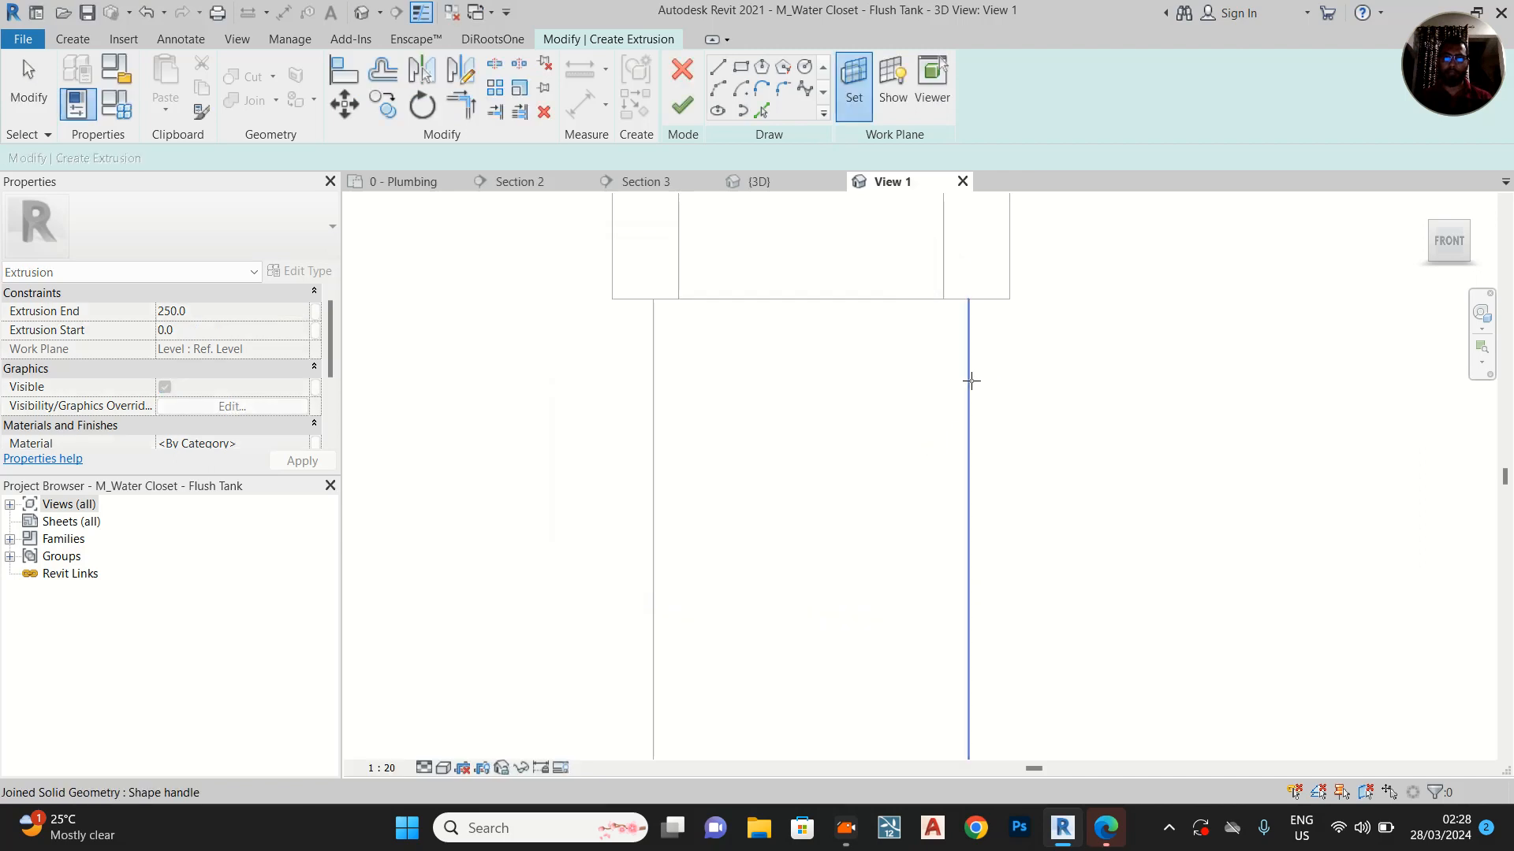
pyautogui.press('Tab')
pyautogui.click(971, 381)
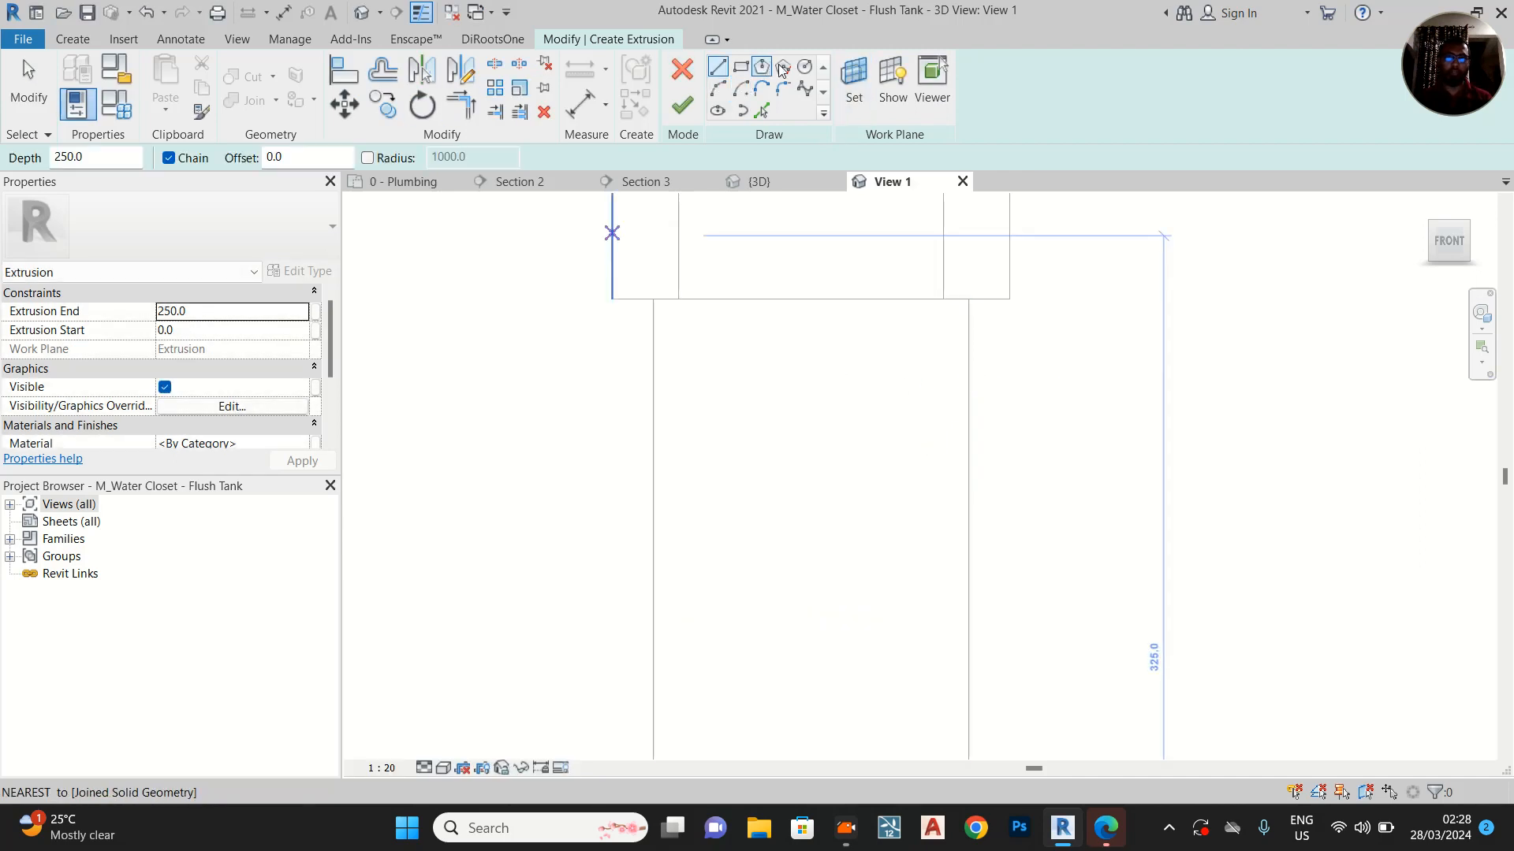
# Extrude a circle of about 5 mm radius placed near the middle of the tank's narrow side, just below the lid
pyautogui.click(804, 67)
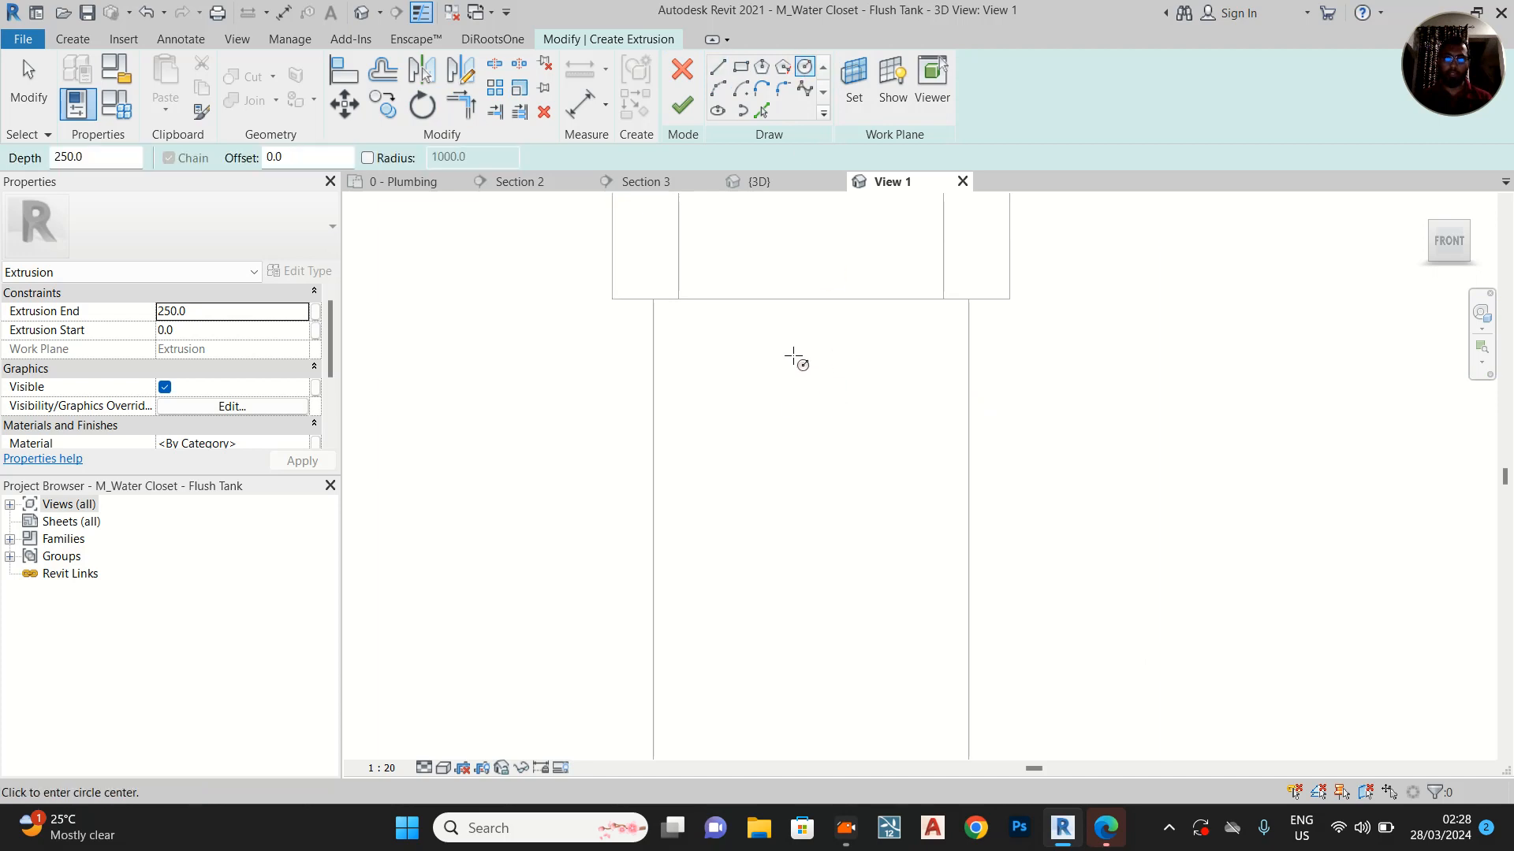
pyautogui.click(796, 356)
pyautogui.click(802, 363)
pyautogui.press('Escape')
pyautogui.scroll(1, 800, 372)
pyautogui.scroll(1, 799, 371)
pyautogui.press('Escape')
pyautogui.click(800, 336)
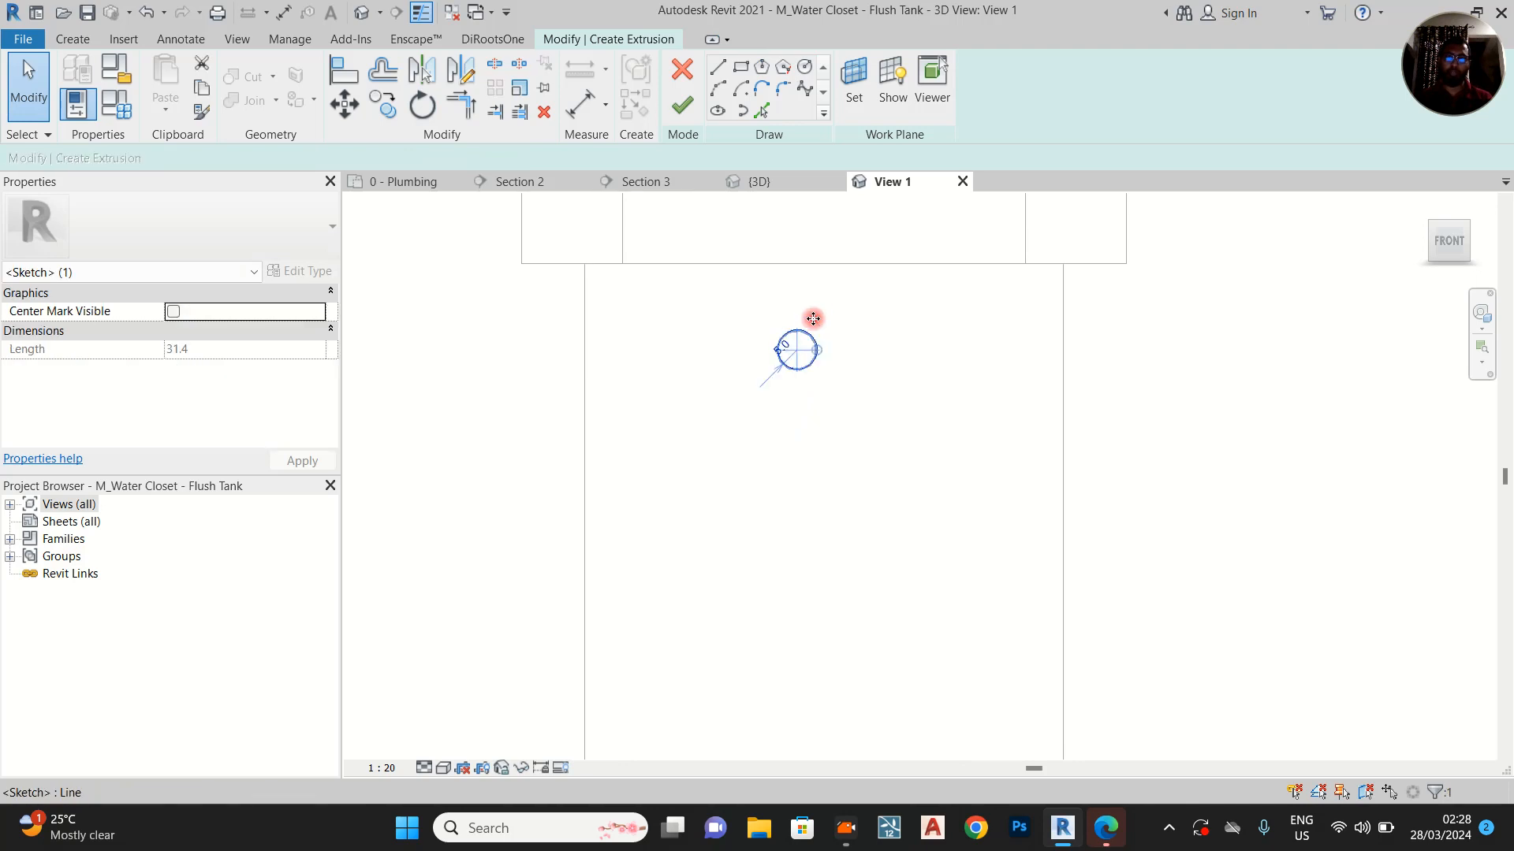
pyautogui.moveTo(813, 318); pyautogui.dragTo(822, 298)
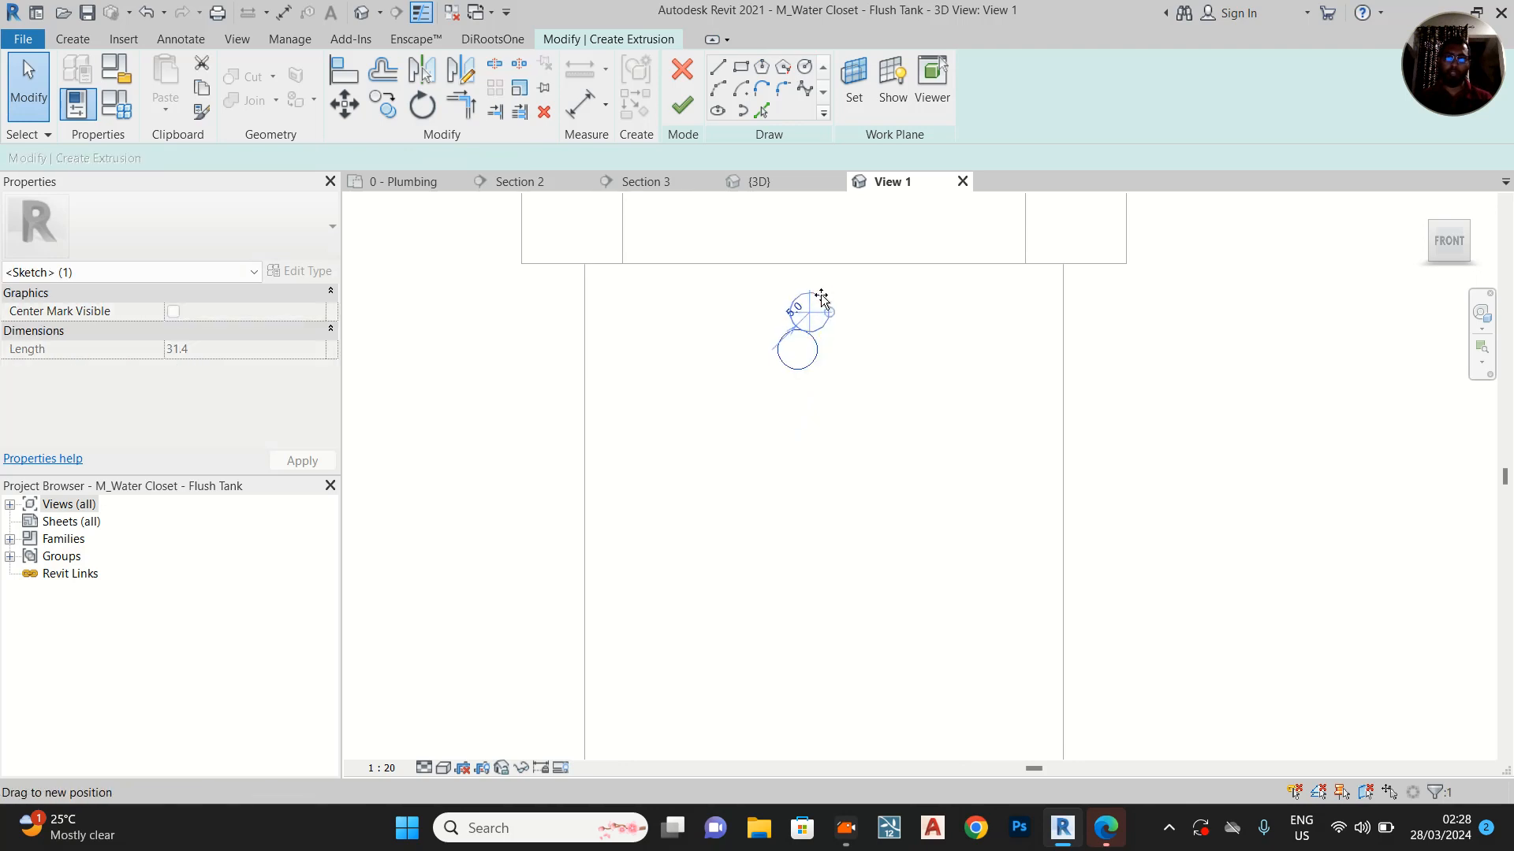
pyautogui.click(682, 108)
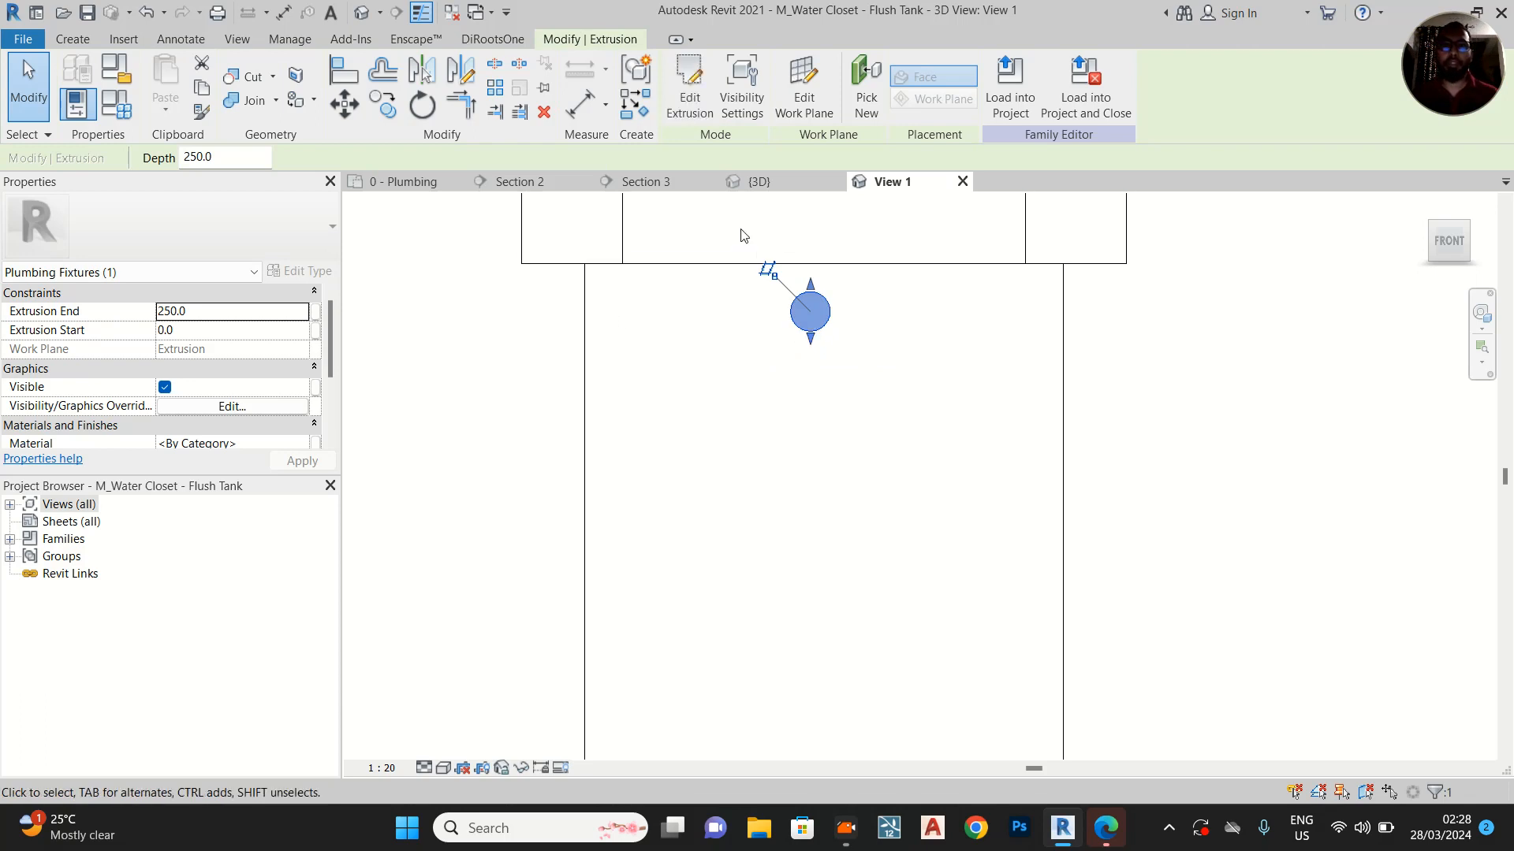
# Check the tank in the project's 3D view and shorten the family's new round stub to an extrusion end of 10 mm
pyautogui.click(759, 182)
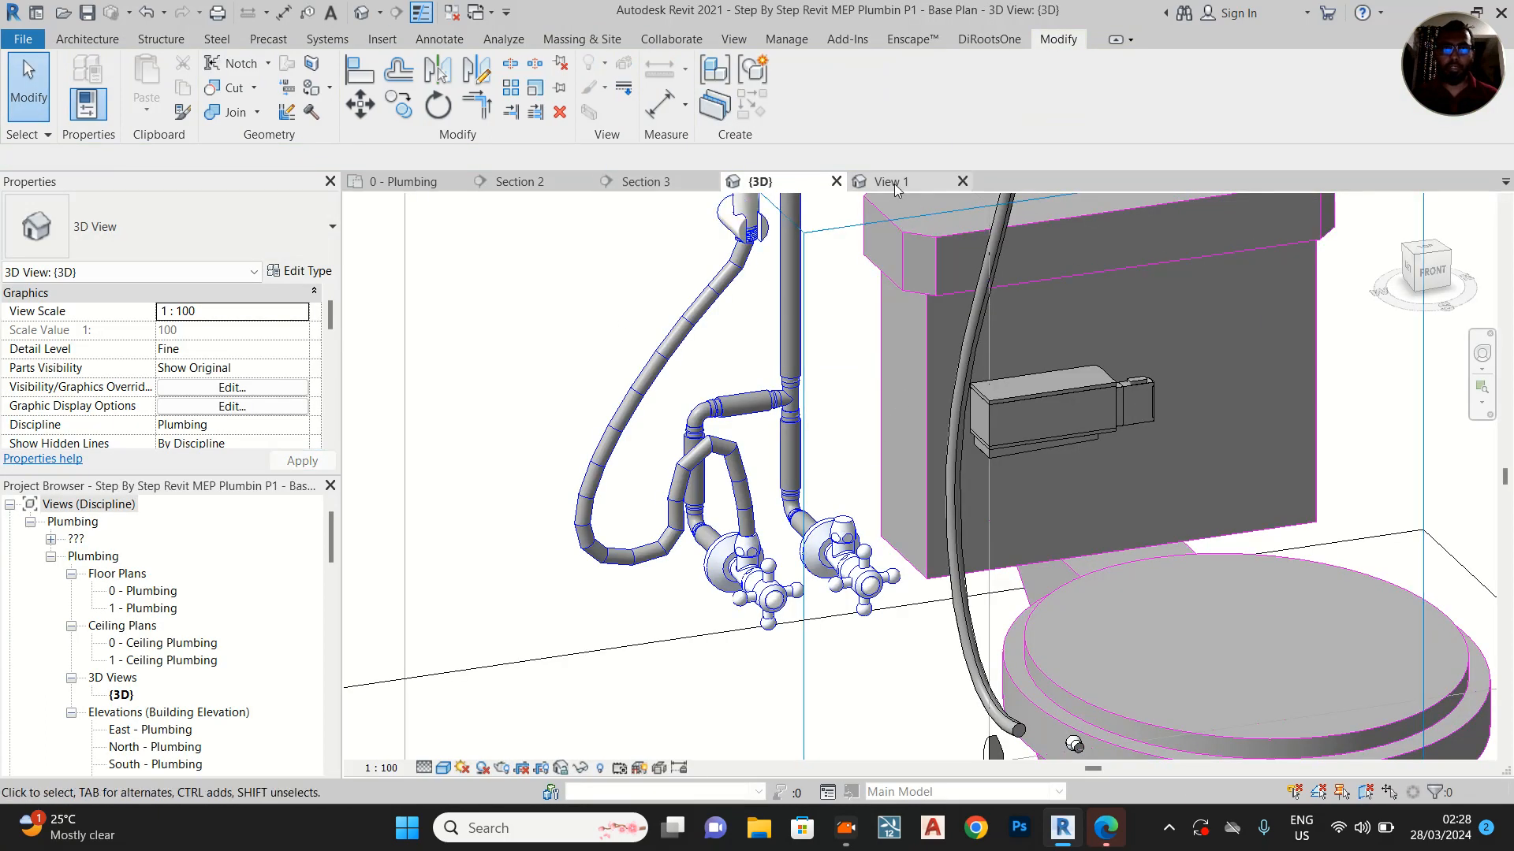
pyautogui.click(895, 186)
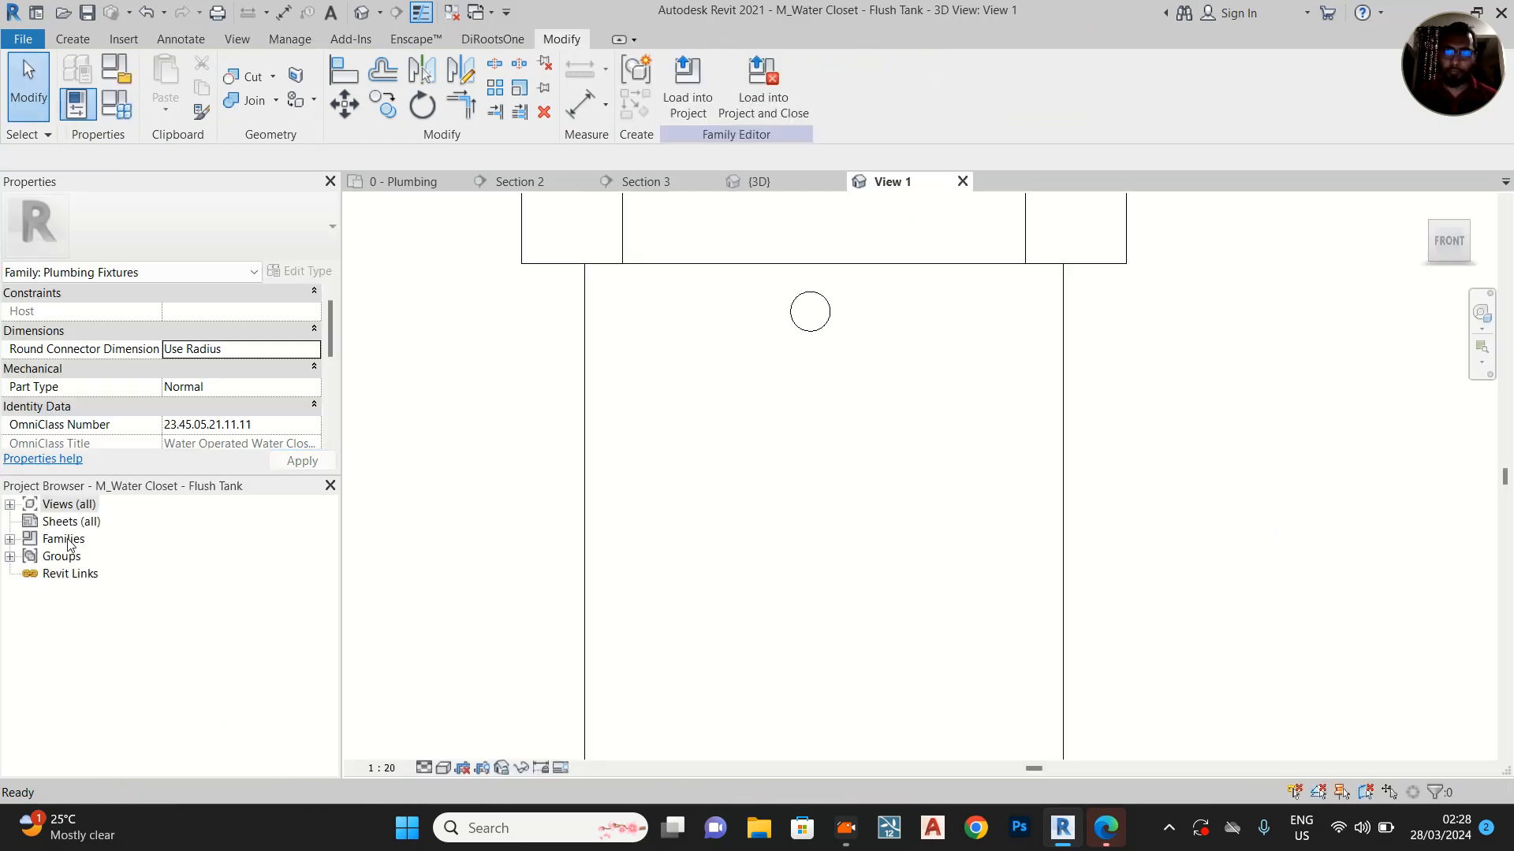
pyautogui.keyDown('shift'); pyautogui.moveTo(1061, 395); pyautogui.dragTo(833, 435, button='middle'); pyautogui.keyUp('shift')
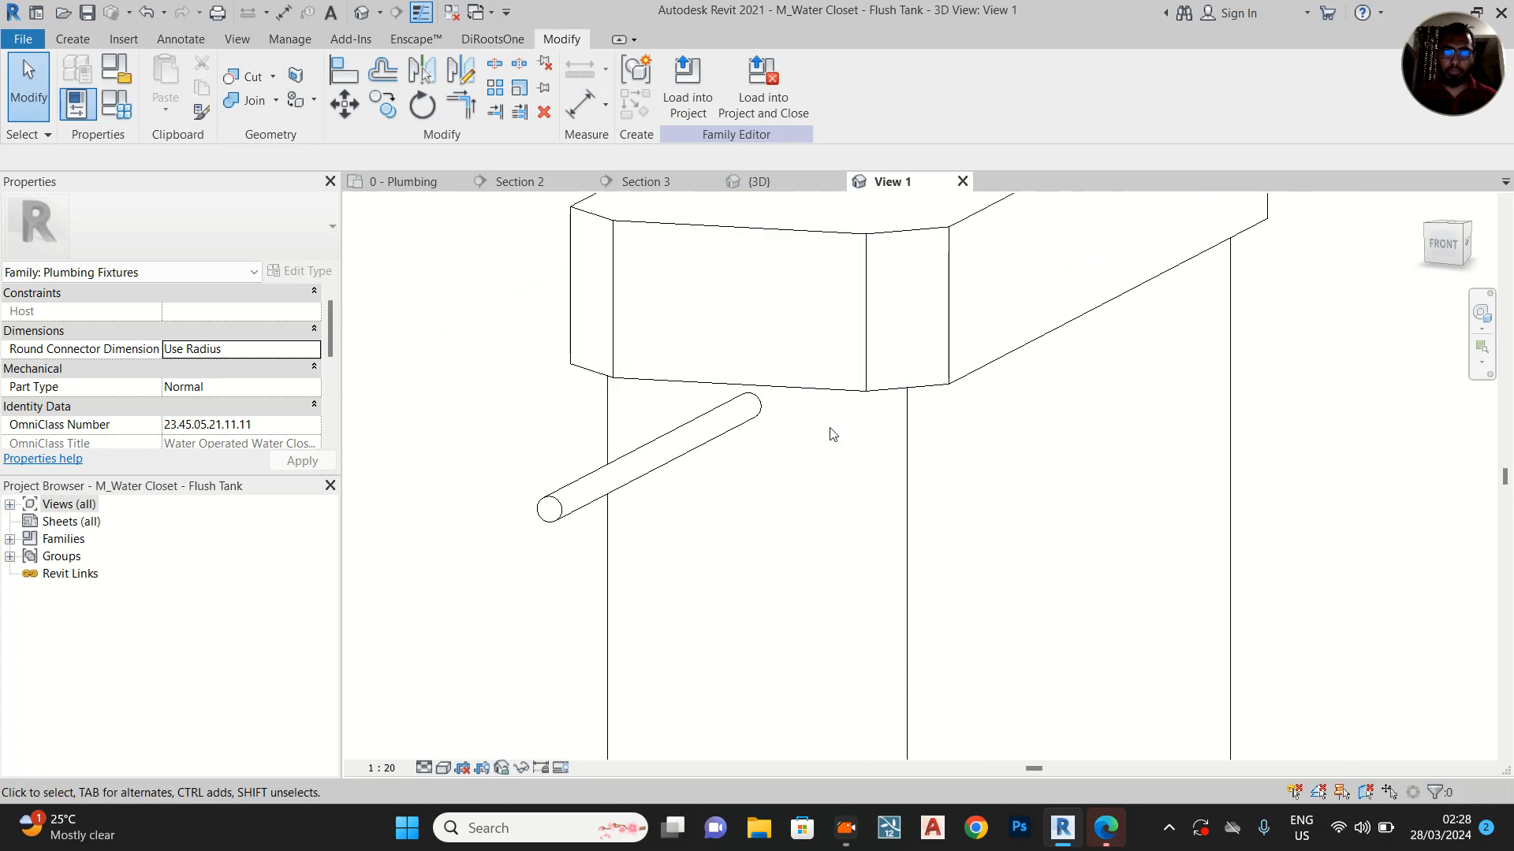
pyautogui.click(530, 487)
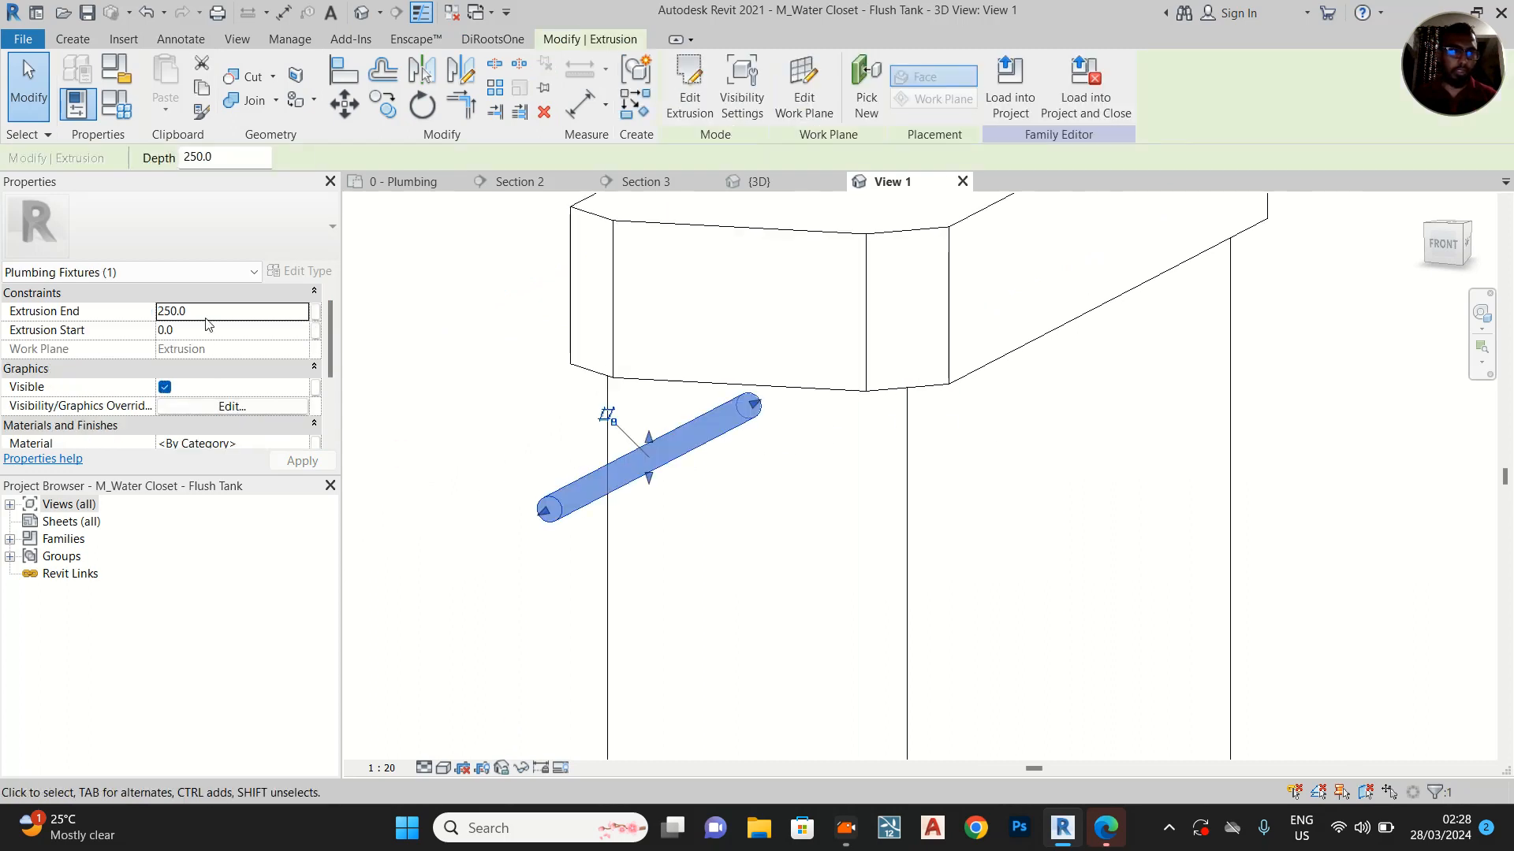
pyautogui.click(214, 302)
pyautogui.click(234, 297)
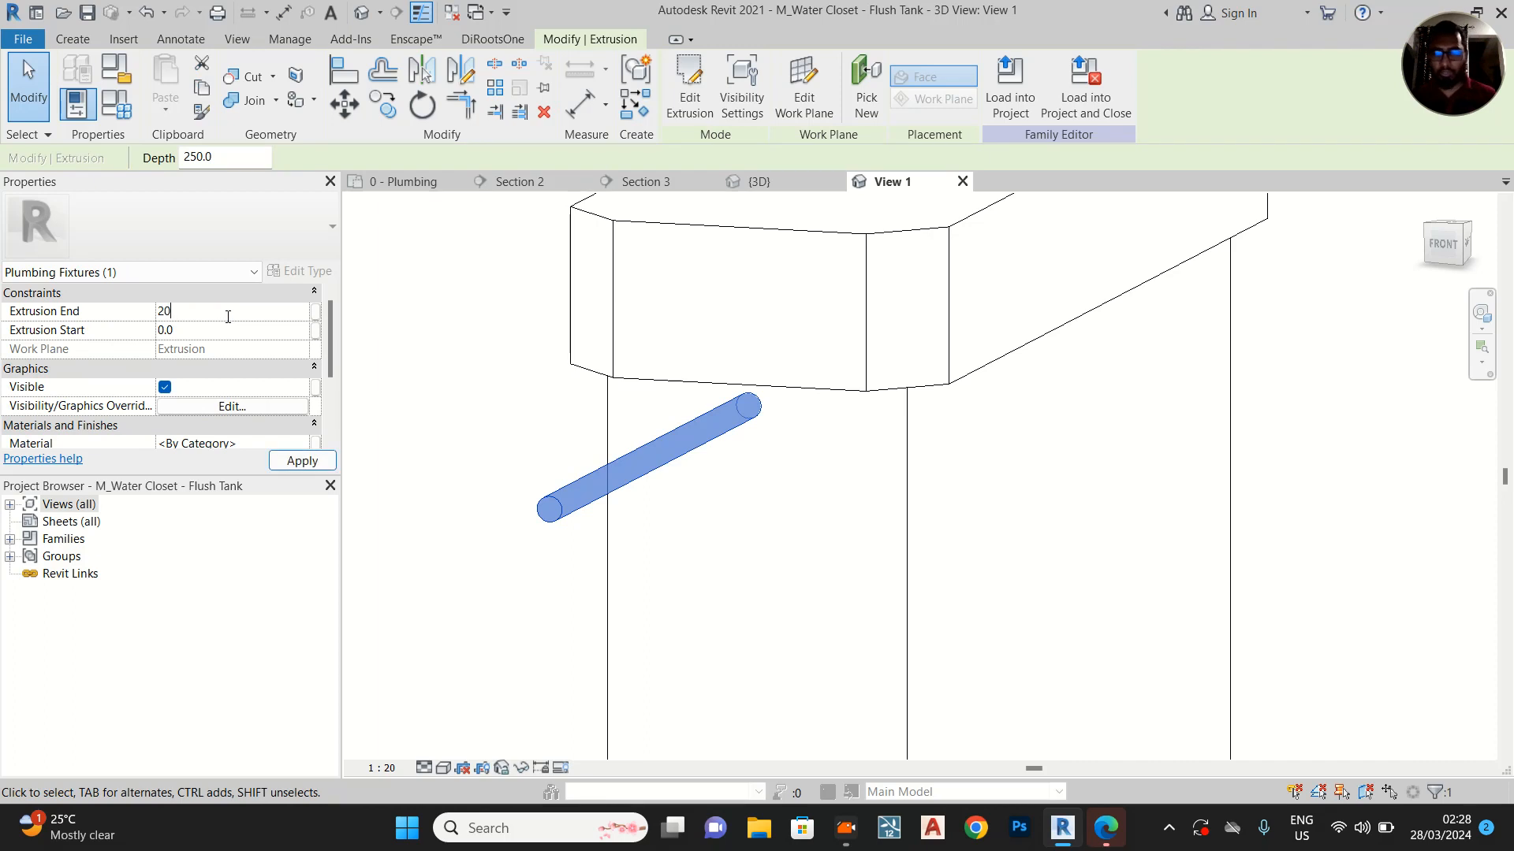
pyautogui.click(302, 463)
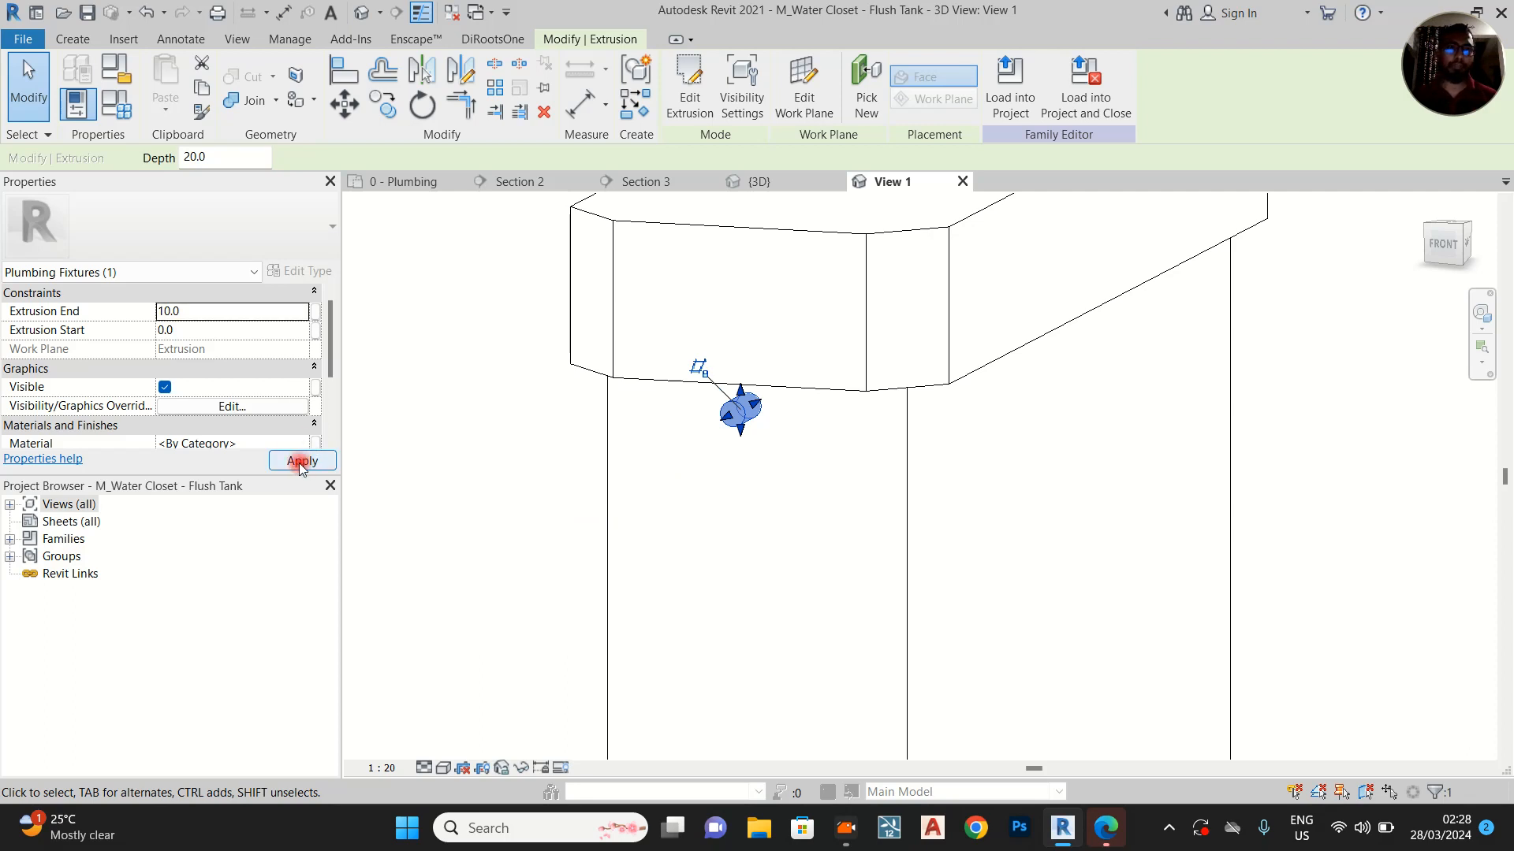
pyautogui.click(302, 462)
# Place a pipe connector on the outer circular face of the short stub below the tank lid
pyautogui.click(72, 39)
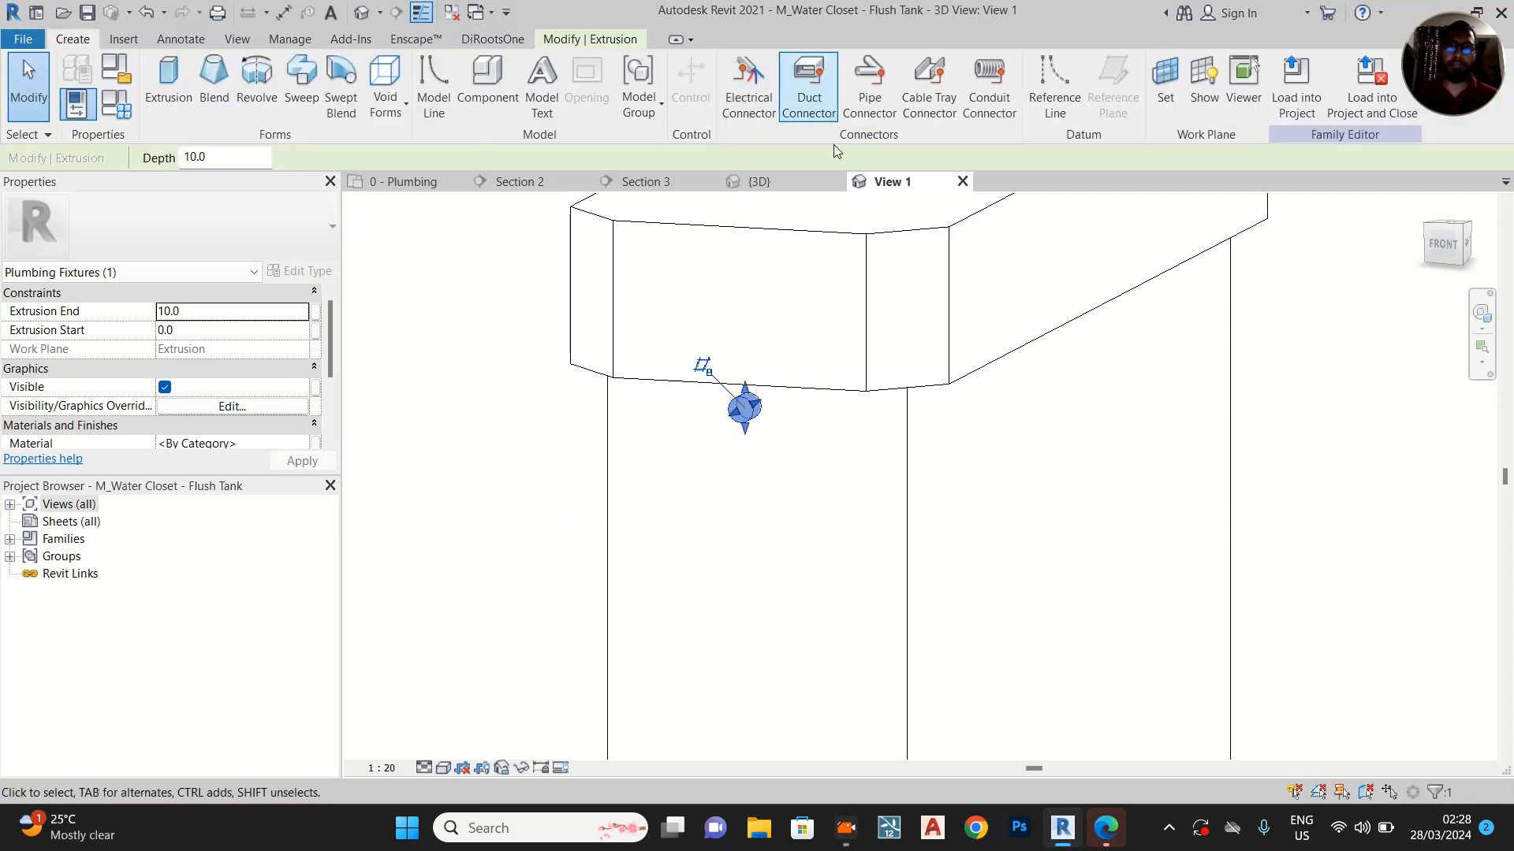
pyautogui.click(870, 87)
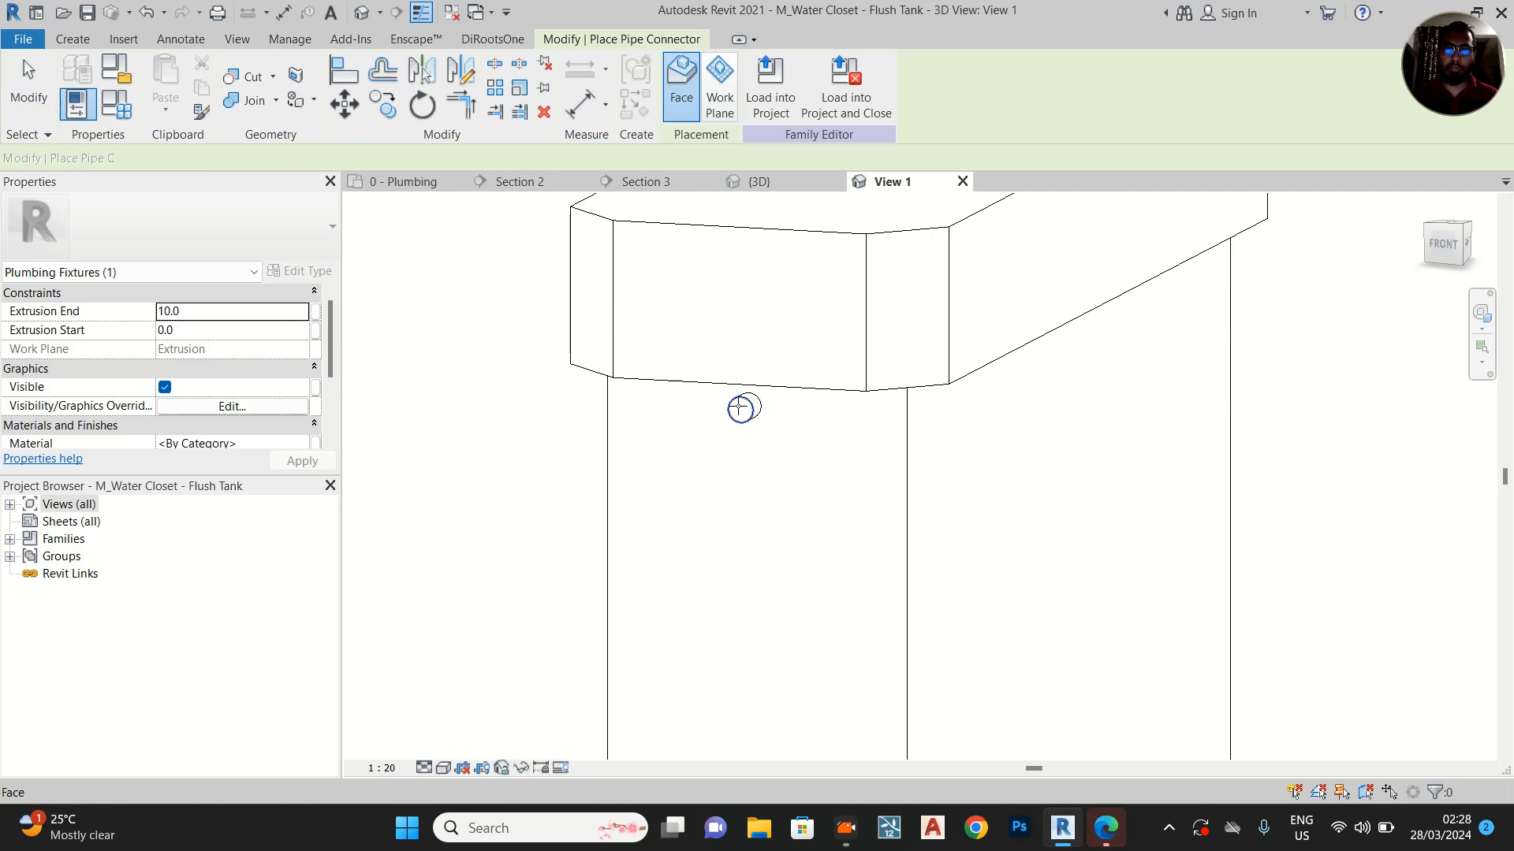
pyautogui.click(739, 407)
pyautogui.press('Escape')
# Set the stub connector's radius to 15 mm and its system classification to Domestic Cold Water
pyautogui.click(647, 451)
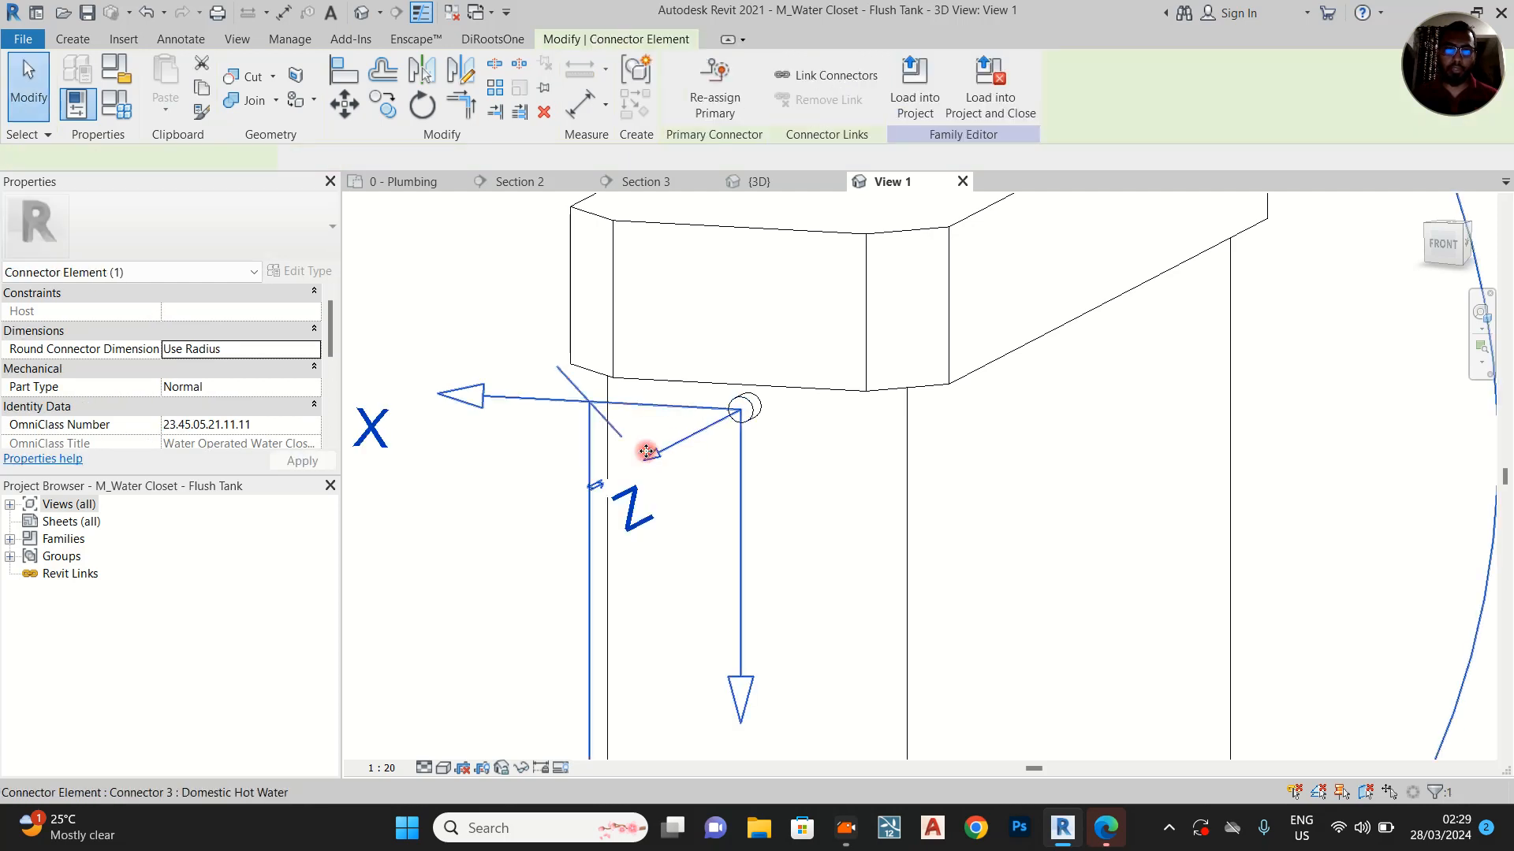
pyautogui.click(227, 316)
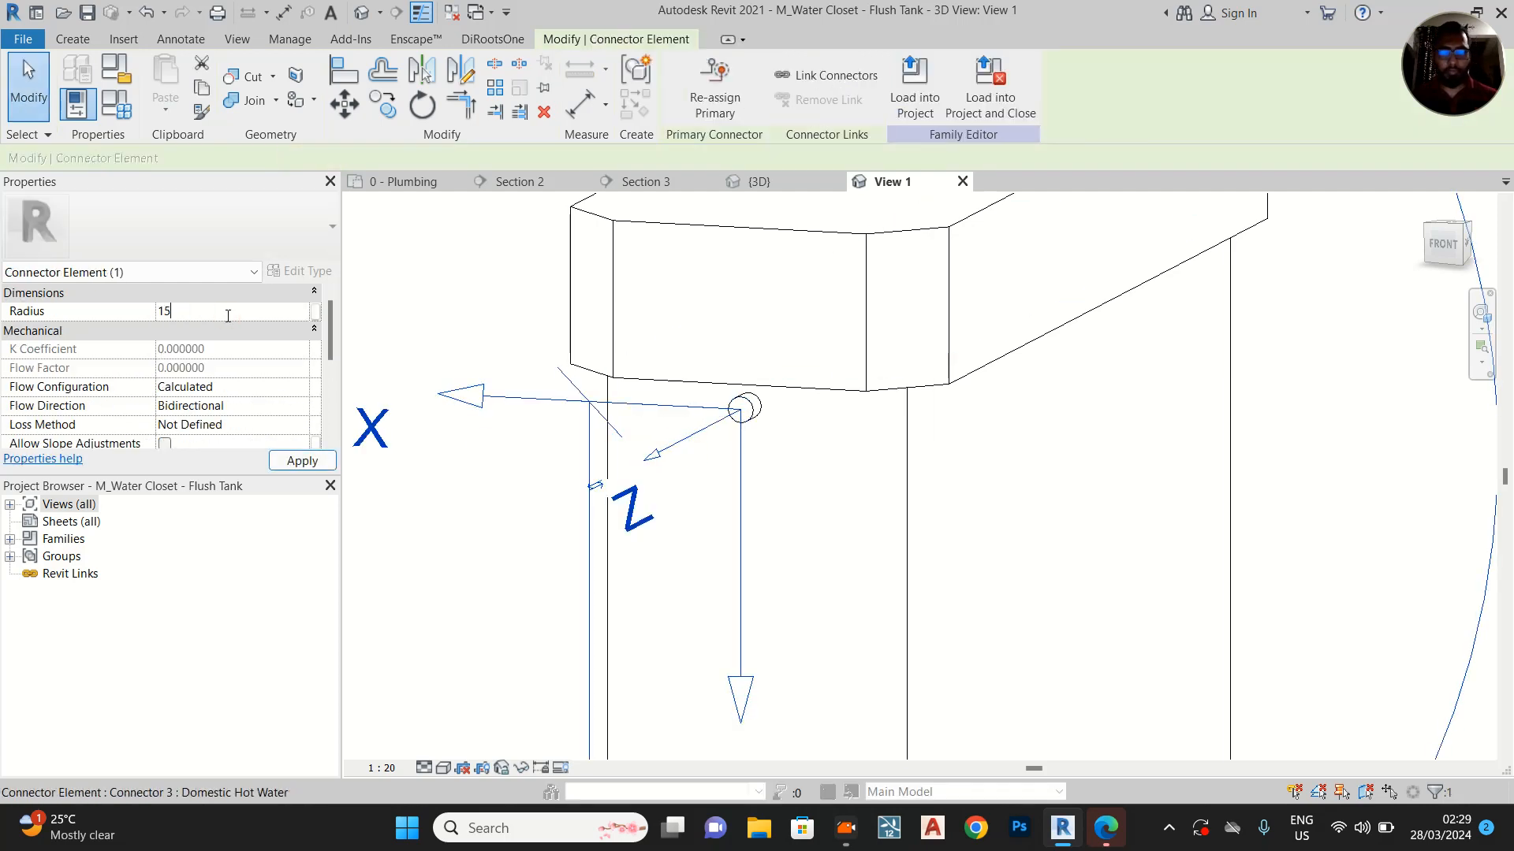
pyautogui.scroll(-3, 270, 425)
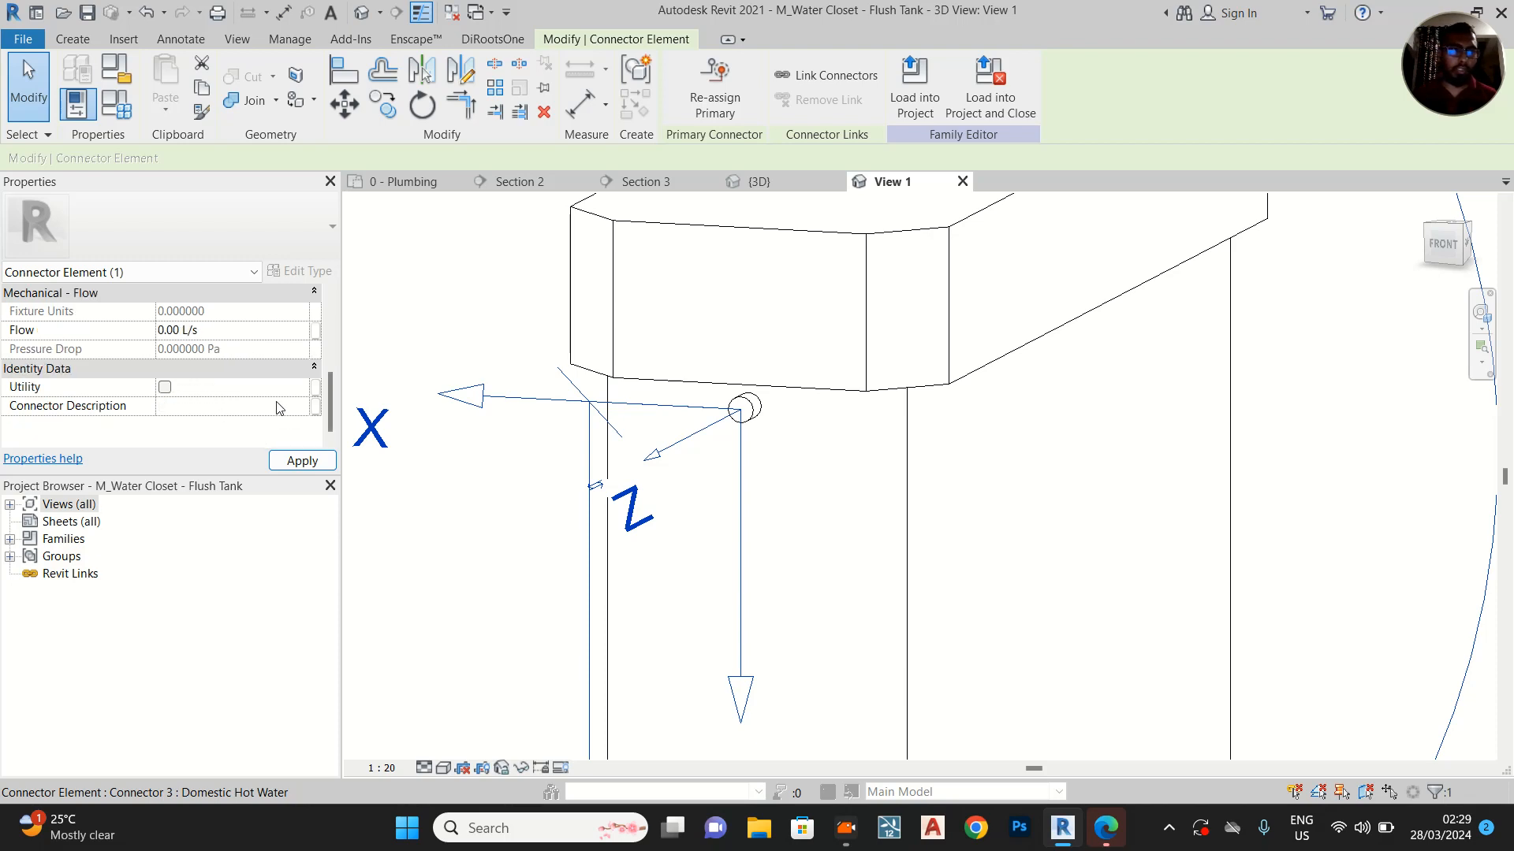
pyautogui.scroll(3, 315, 394)
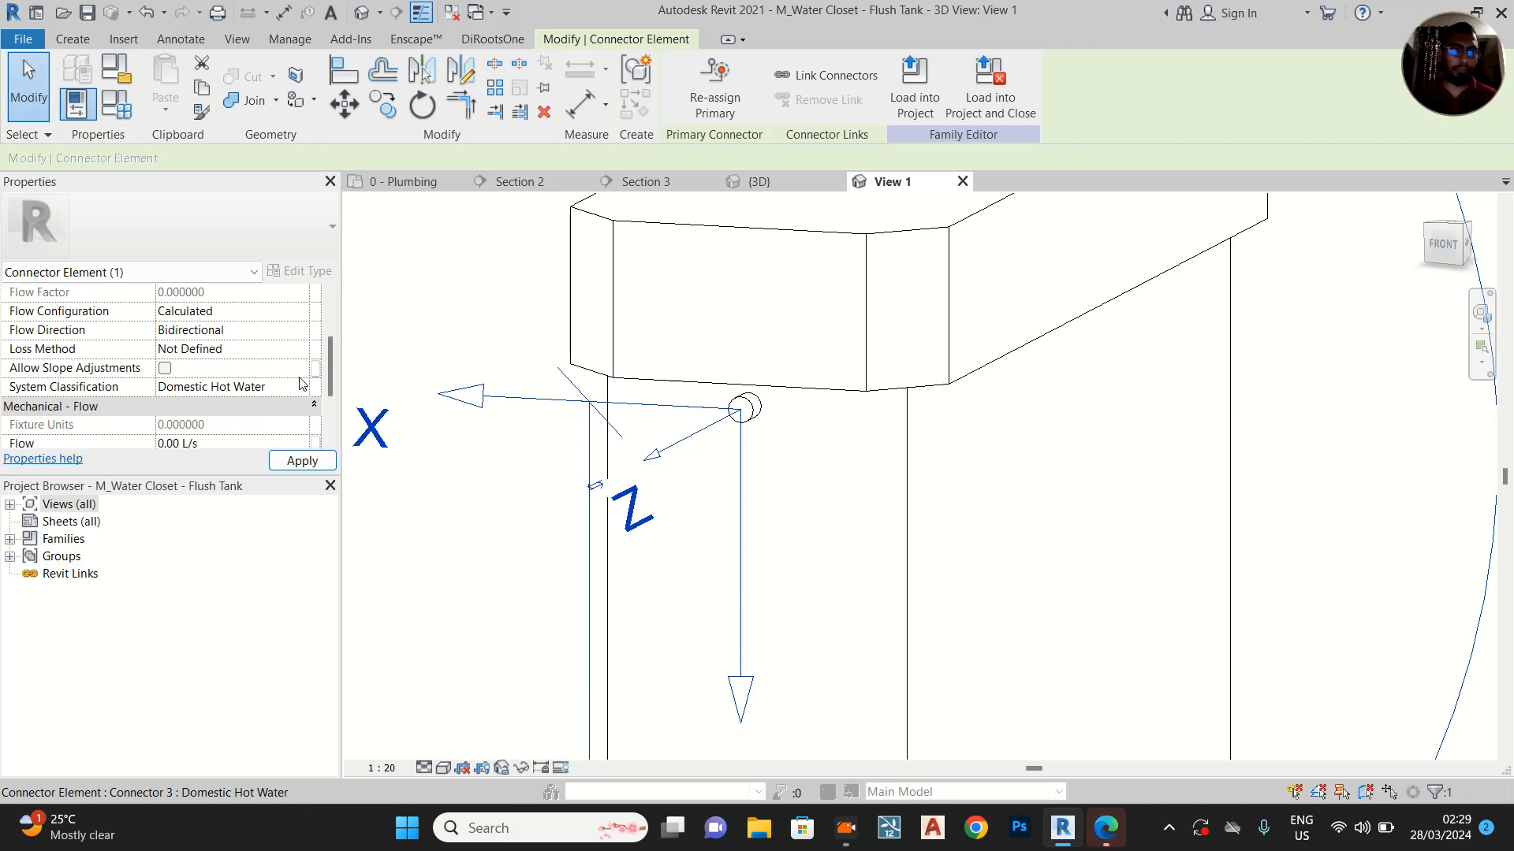
pyautogui.click(303, 387)
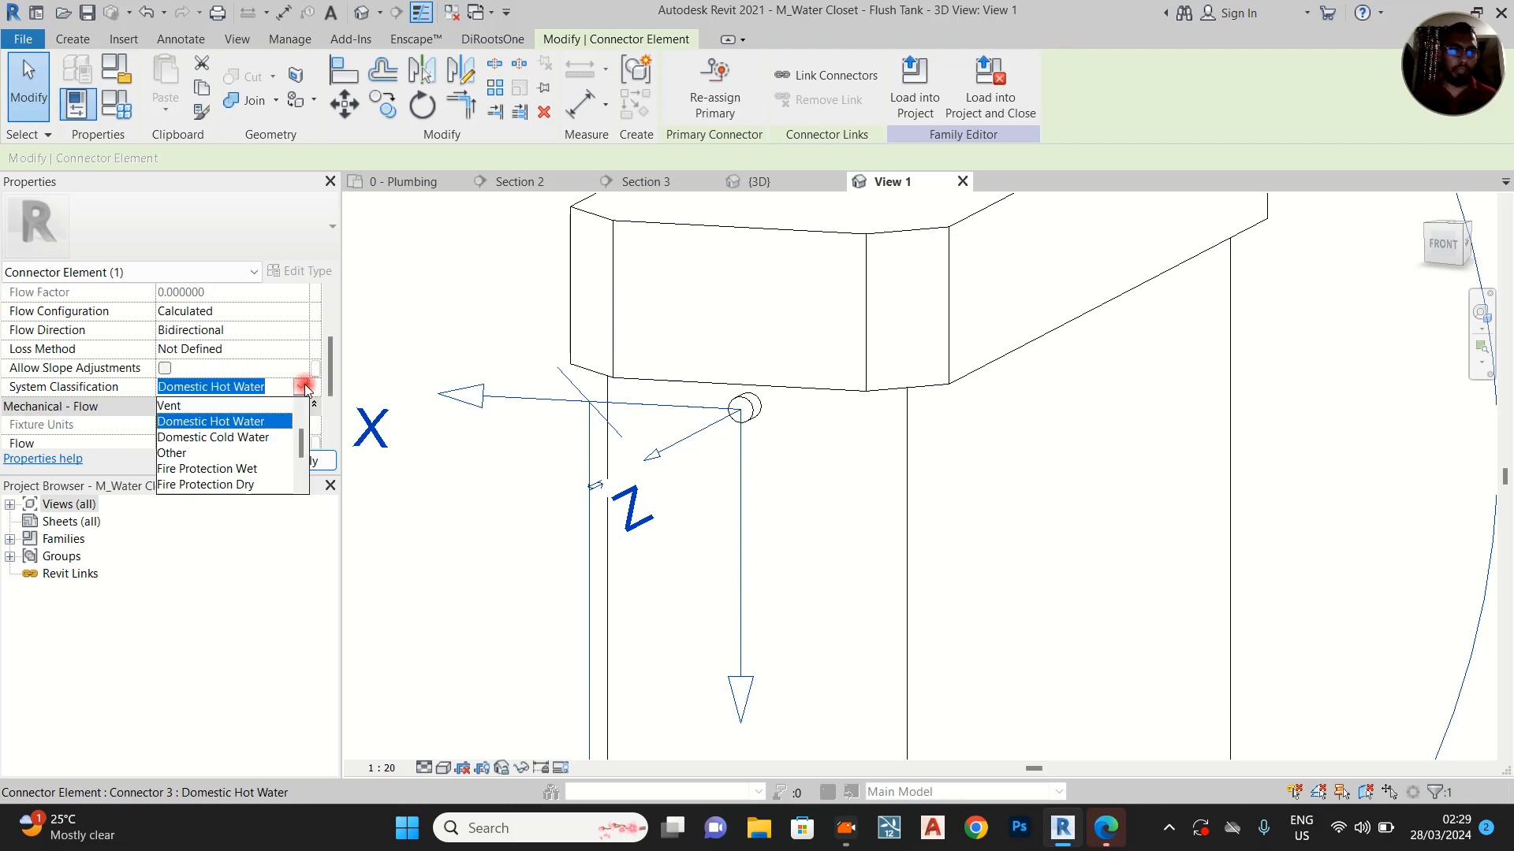
pyautogui.click(236, 438)
pyautogui.click(303, 461)
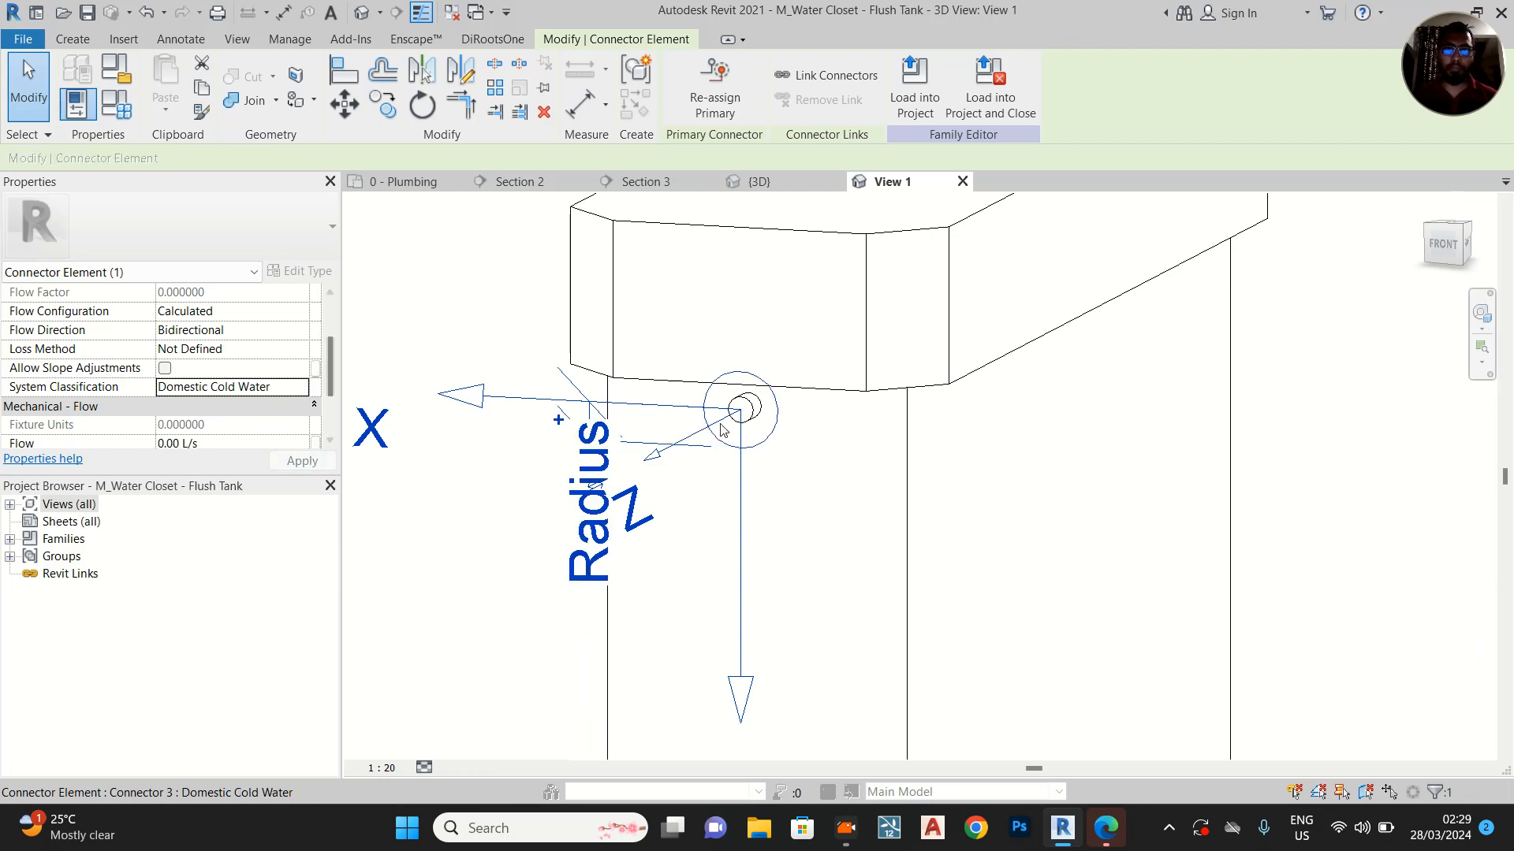
# Open the tank stub's extrusion sketch for editing and check the cold water radius in the family types
pyautogui.press('Escape')
pyautogui.click(760, 435)
pyautogui.press('Escape')
pyautogui.click(752, 409)
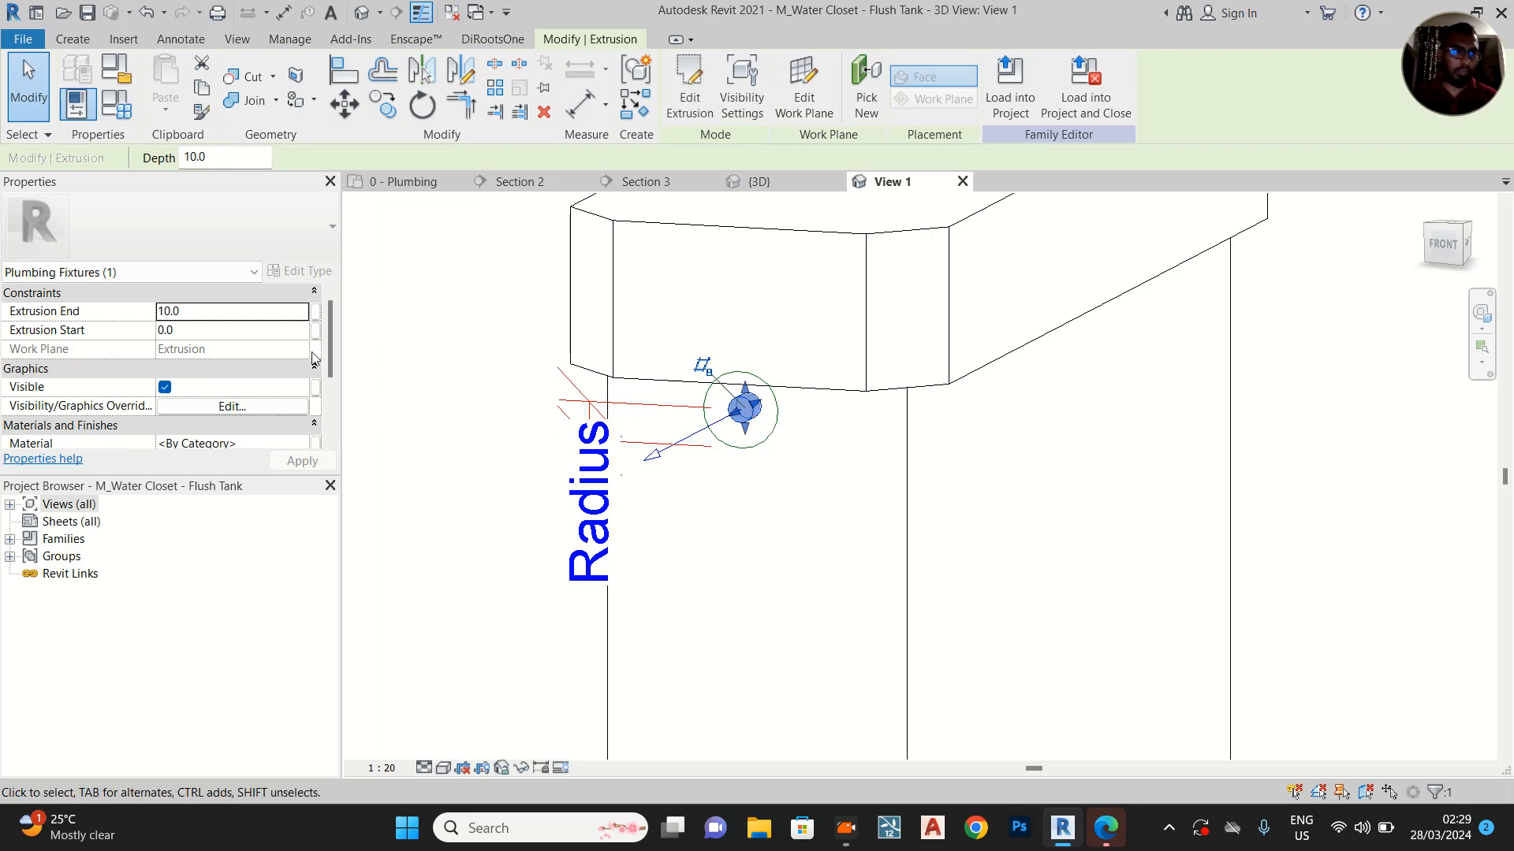
pyautogui.scroll(4, 780, 406)
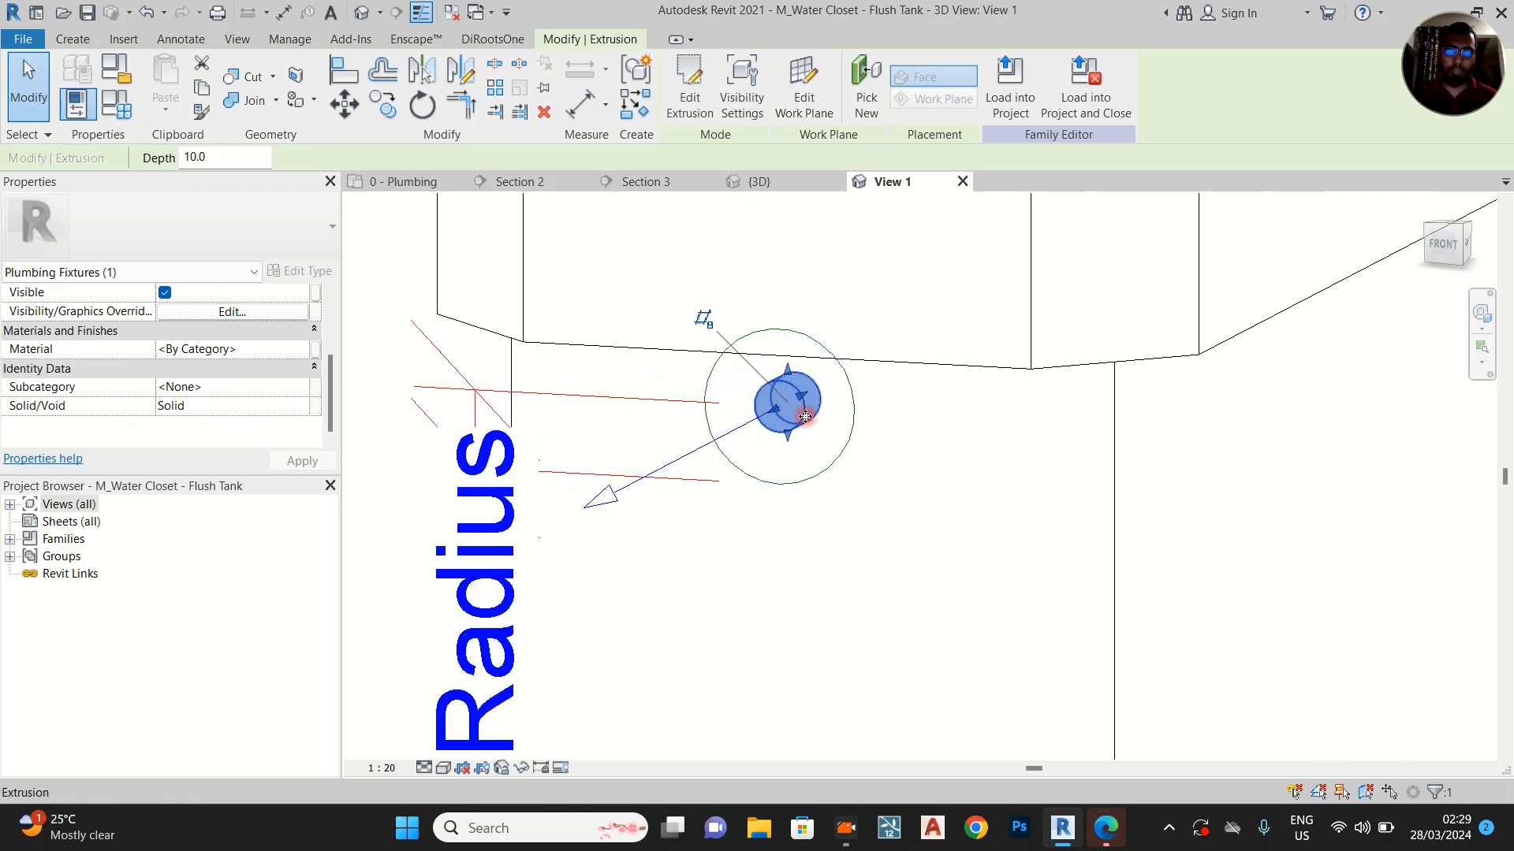
pyautogui.doubleClick(805, 417)
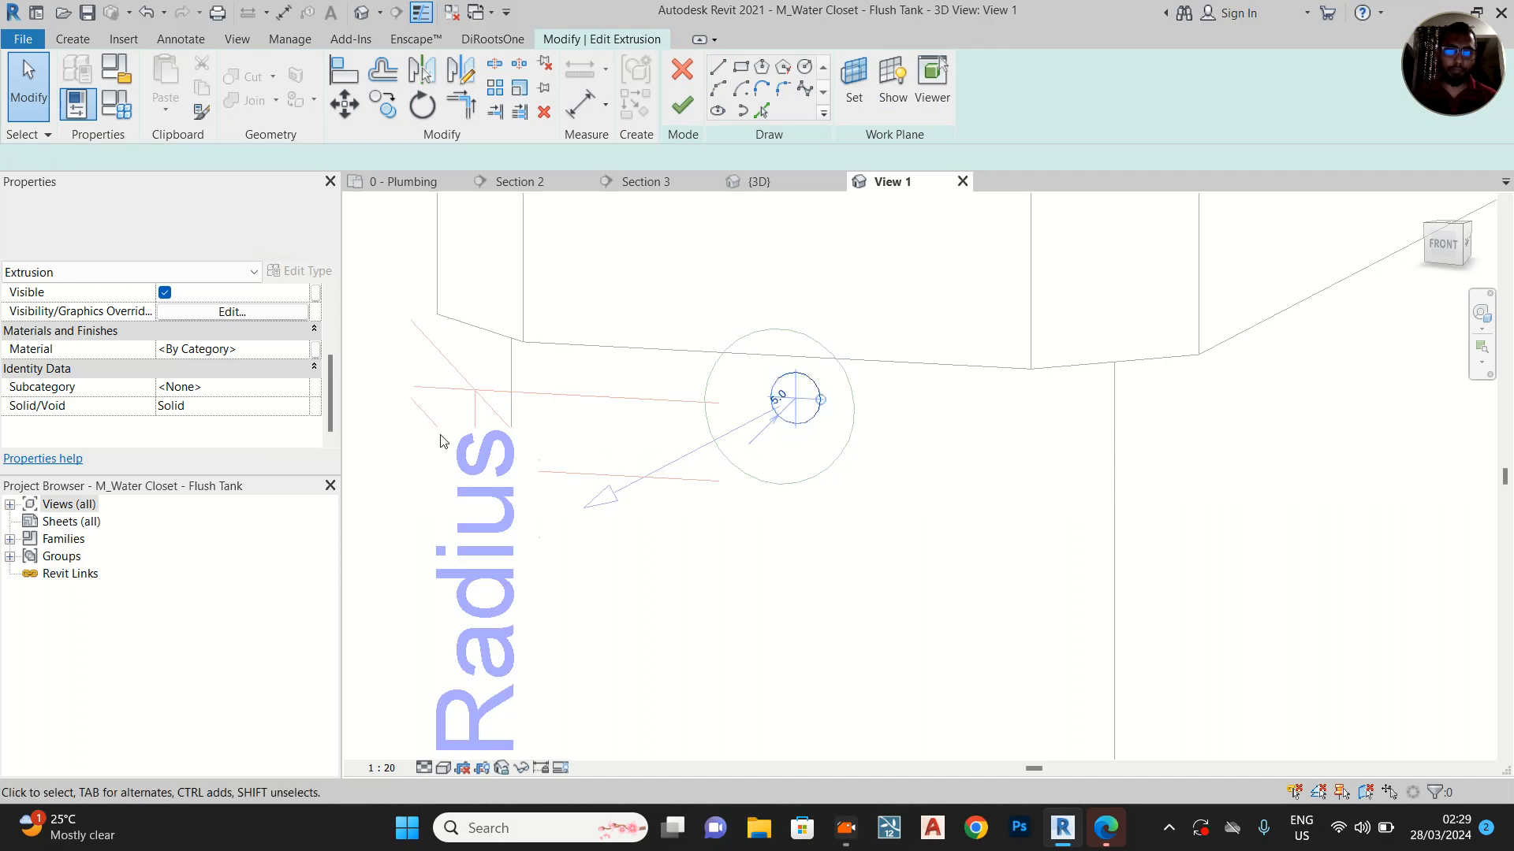
pyautogui.click(539, 459)
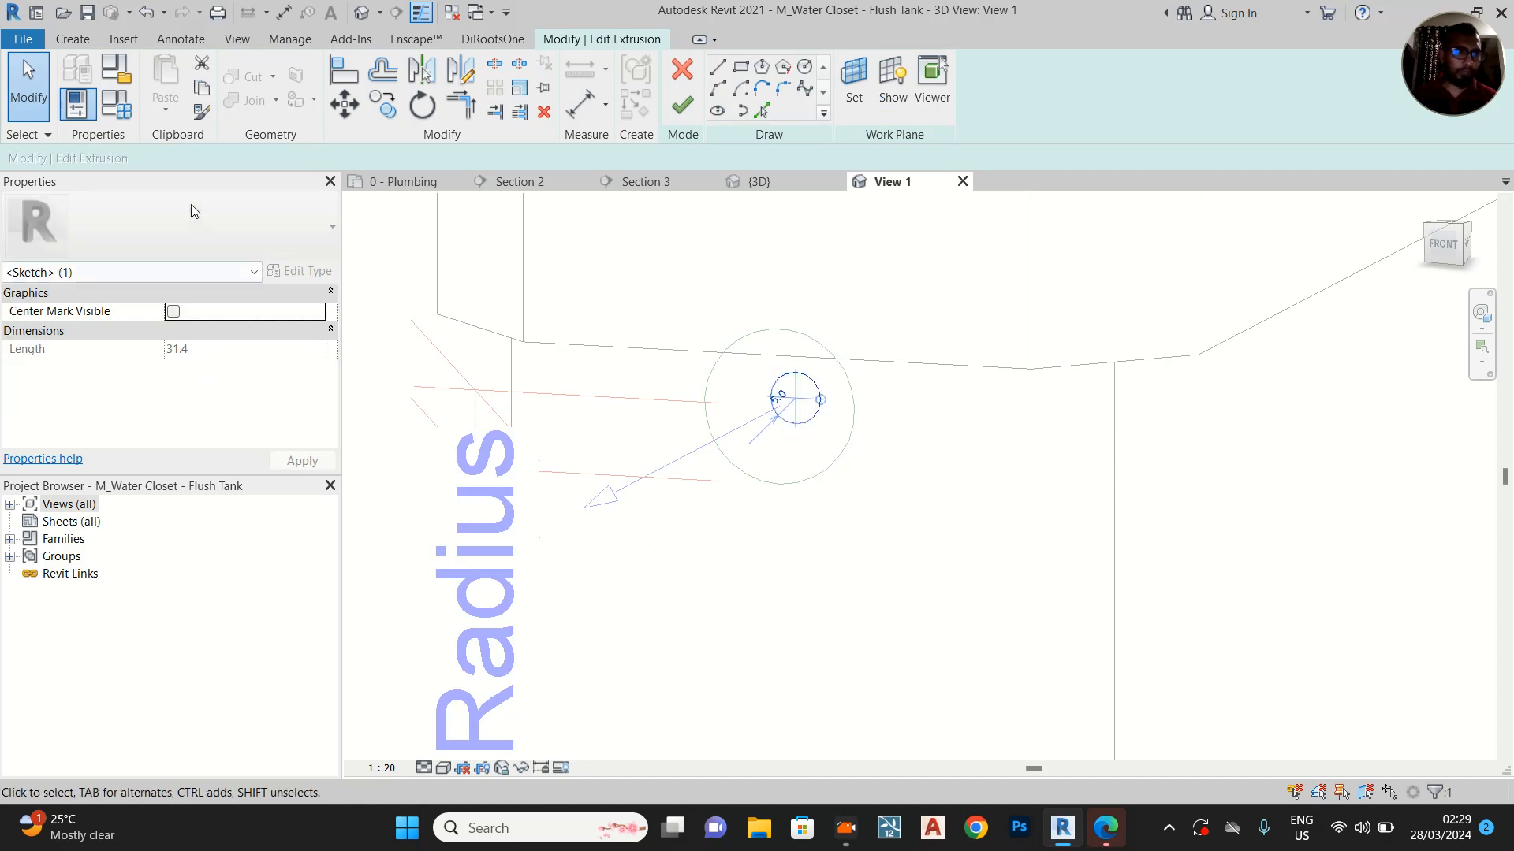
pyautogui.click(124, 115)
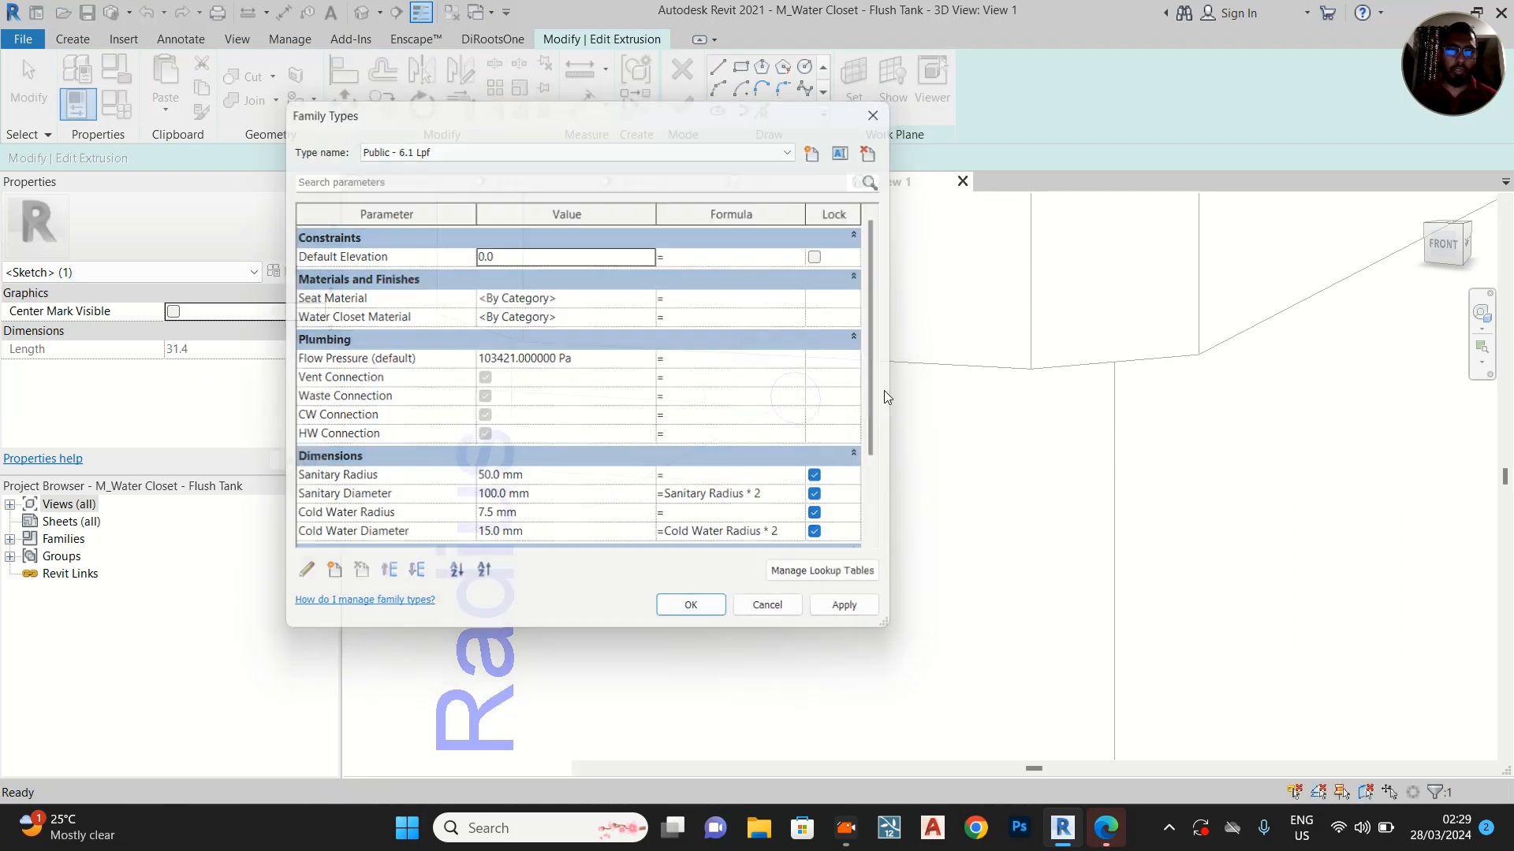
pyautogui.press('Escape')
# Set the stub circle's radius to 7.5 mm and finish the extrusion sketch
pyautogui.click(788, 420)
pyautogui.scroll(3, 774, 392)
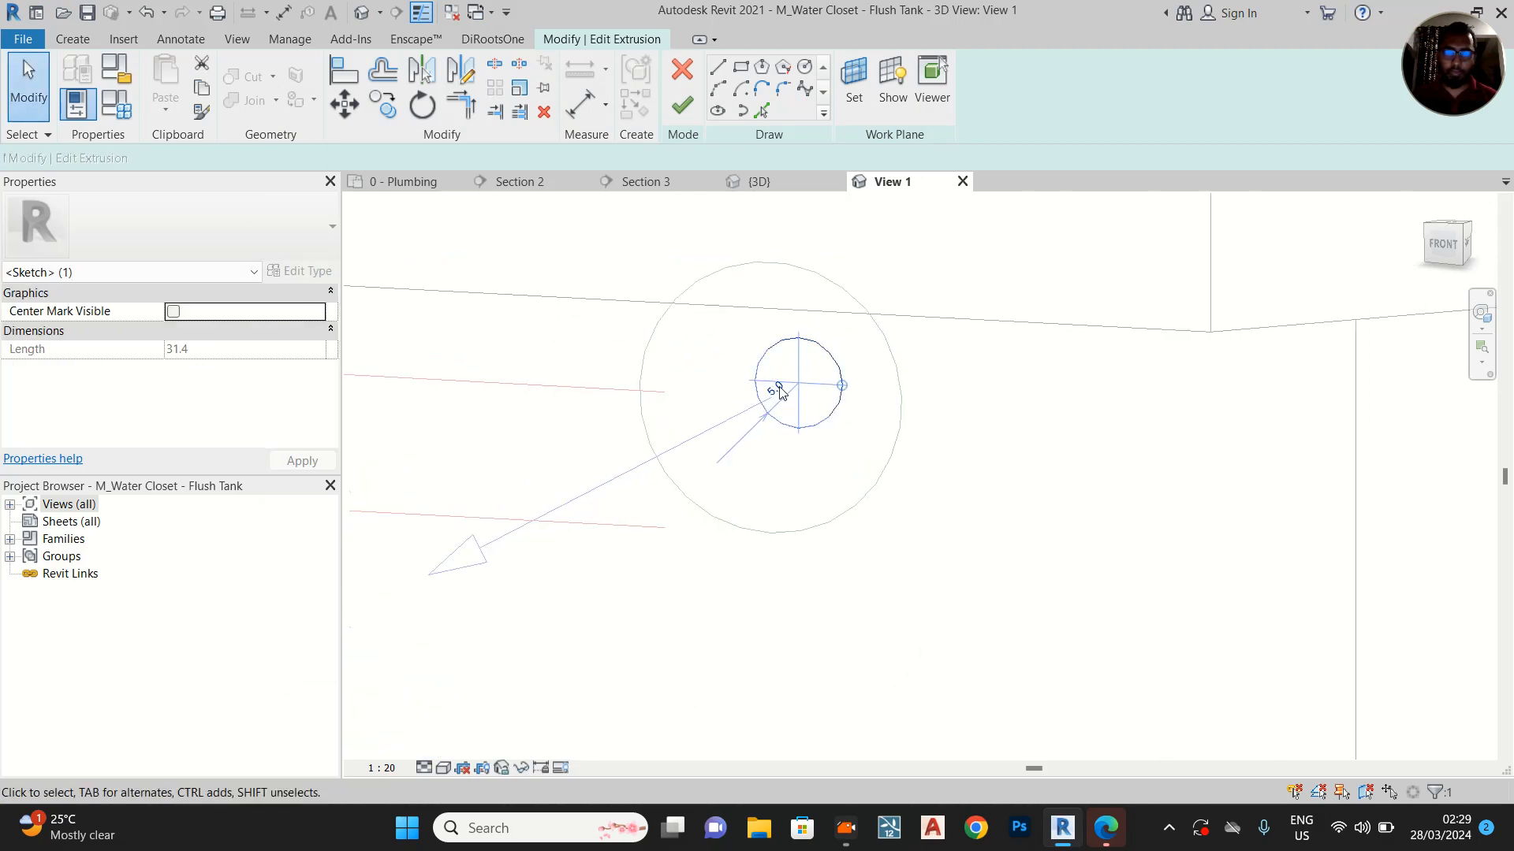
pyautogui.click(771, 394)
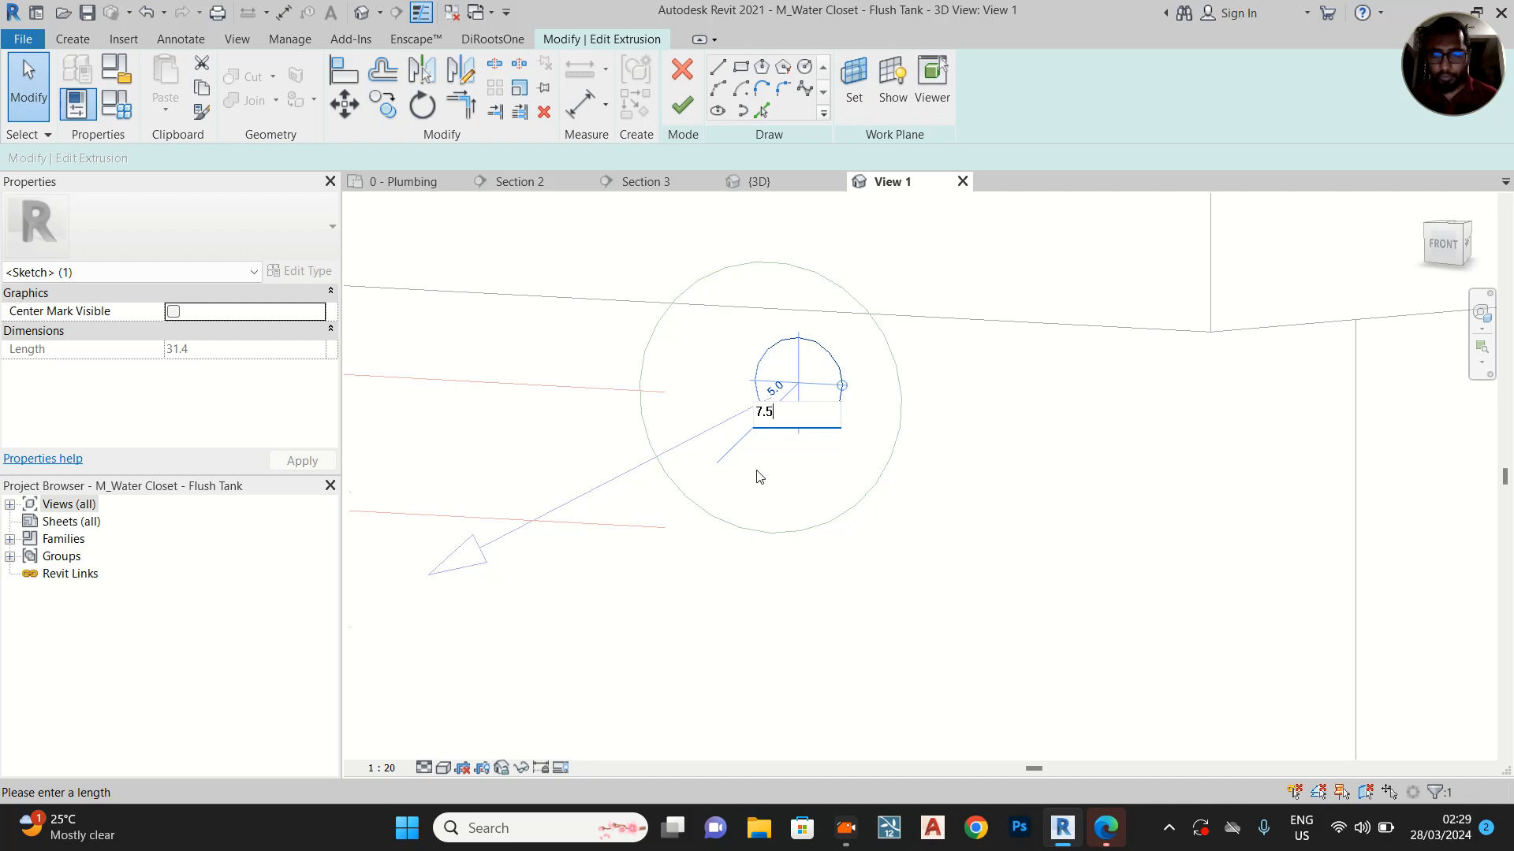
pyautogui.press('Return')
pyautogui.click(669, 113)
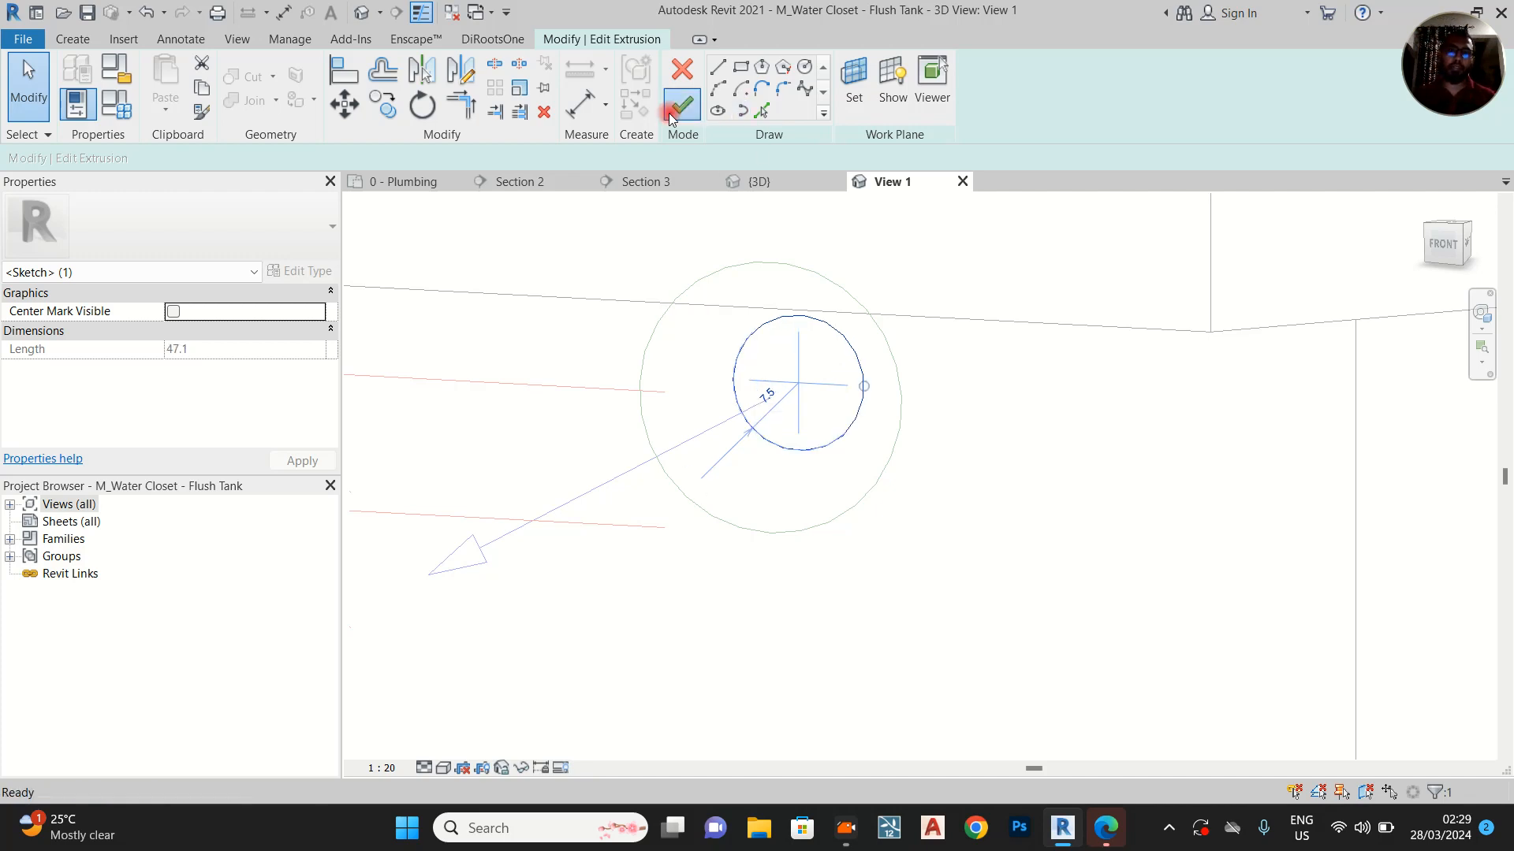
# Set the radius of the Domestic Cold Water connector on the tank stub to 7.5 mm
pyautogui.click(988, 491)
pyautogui.scroll(-3, 989, 490)
pyautogui.keyDown('shift'); pyautogui.moveTo(958, 541); pyautogui.dragTo(995, 531, button='middle'); pyautogui.keyUp('shift')
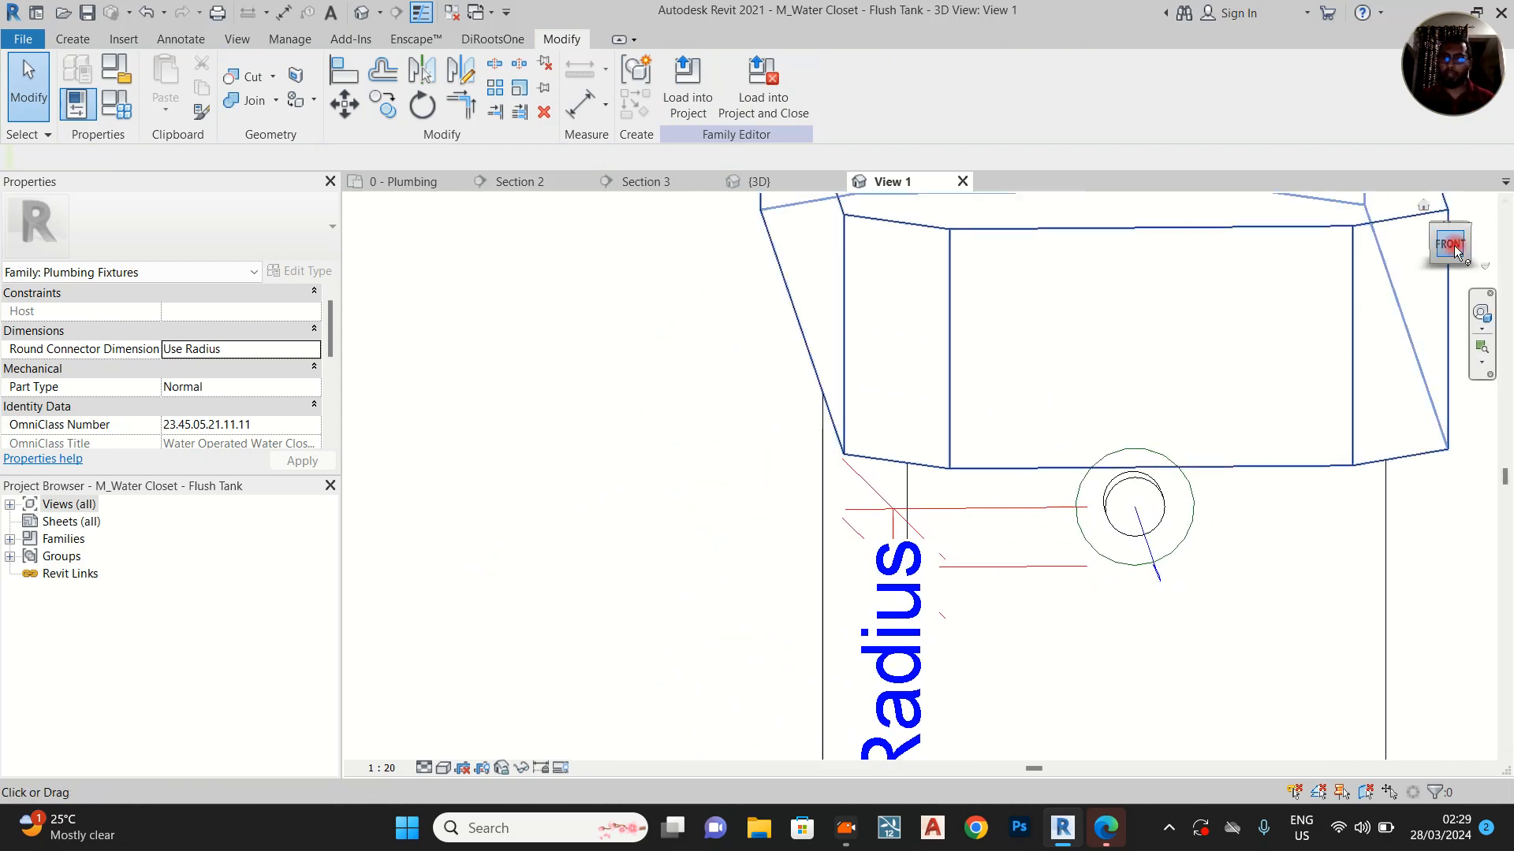
pyautogui.click(1466, 250)
pyautogui.scroll(6, 775, 325)
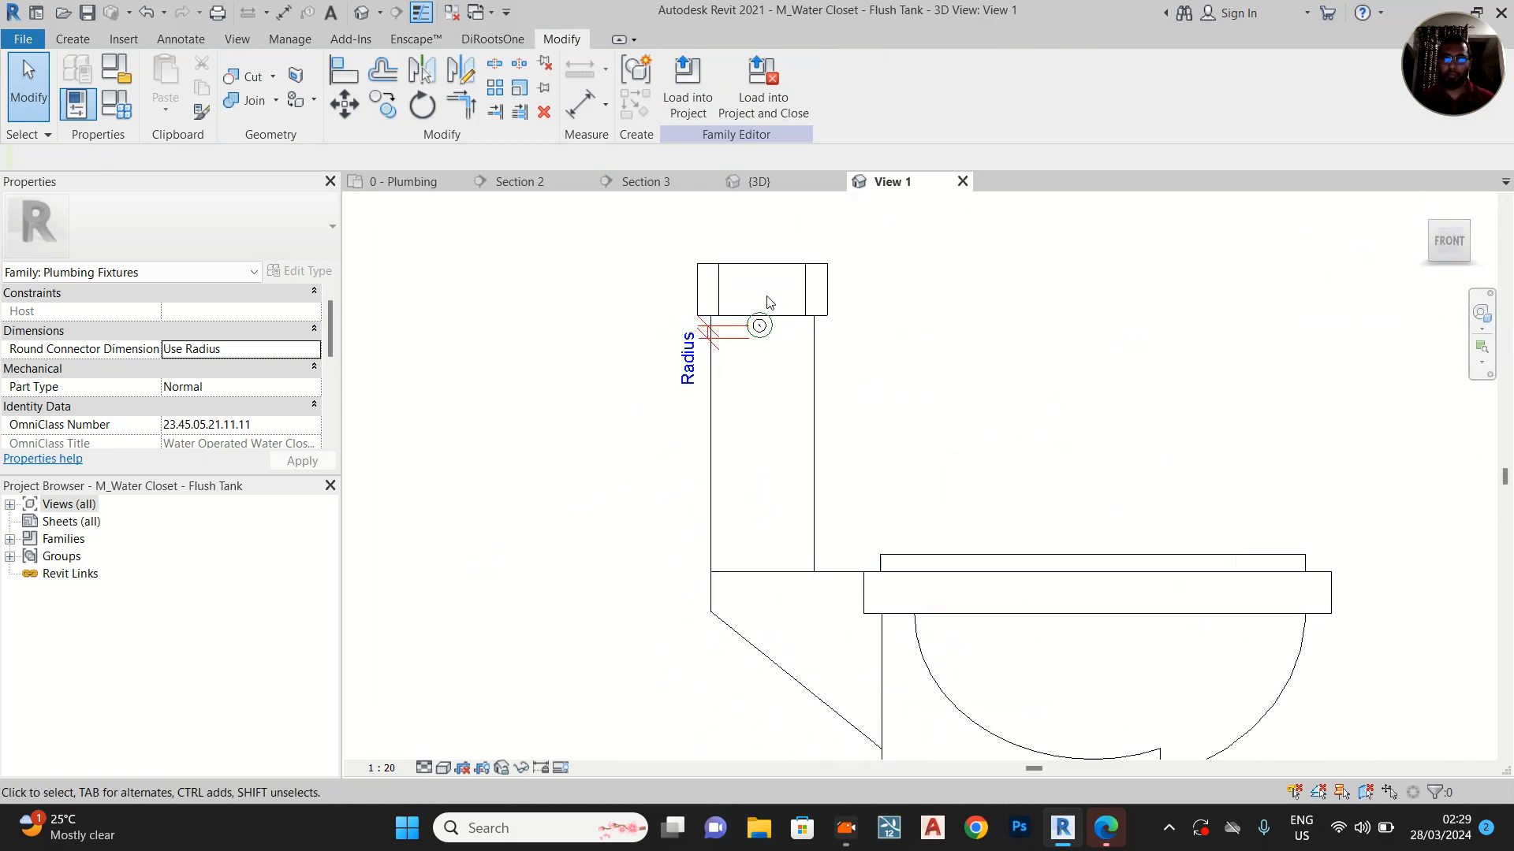
pyautogui.click(778, 365)
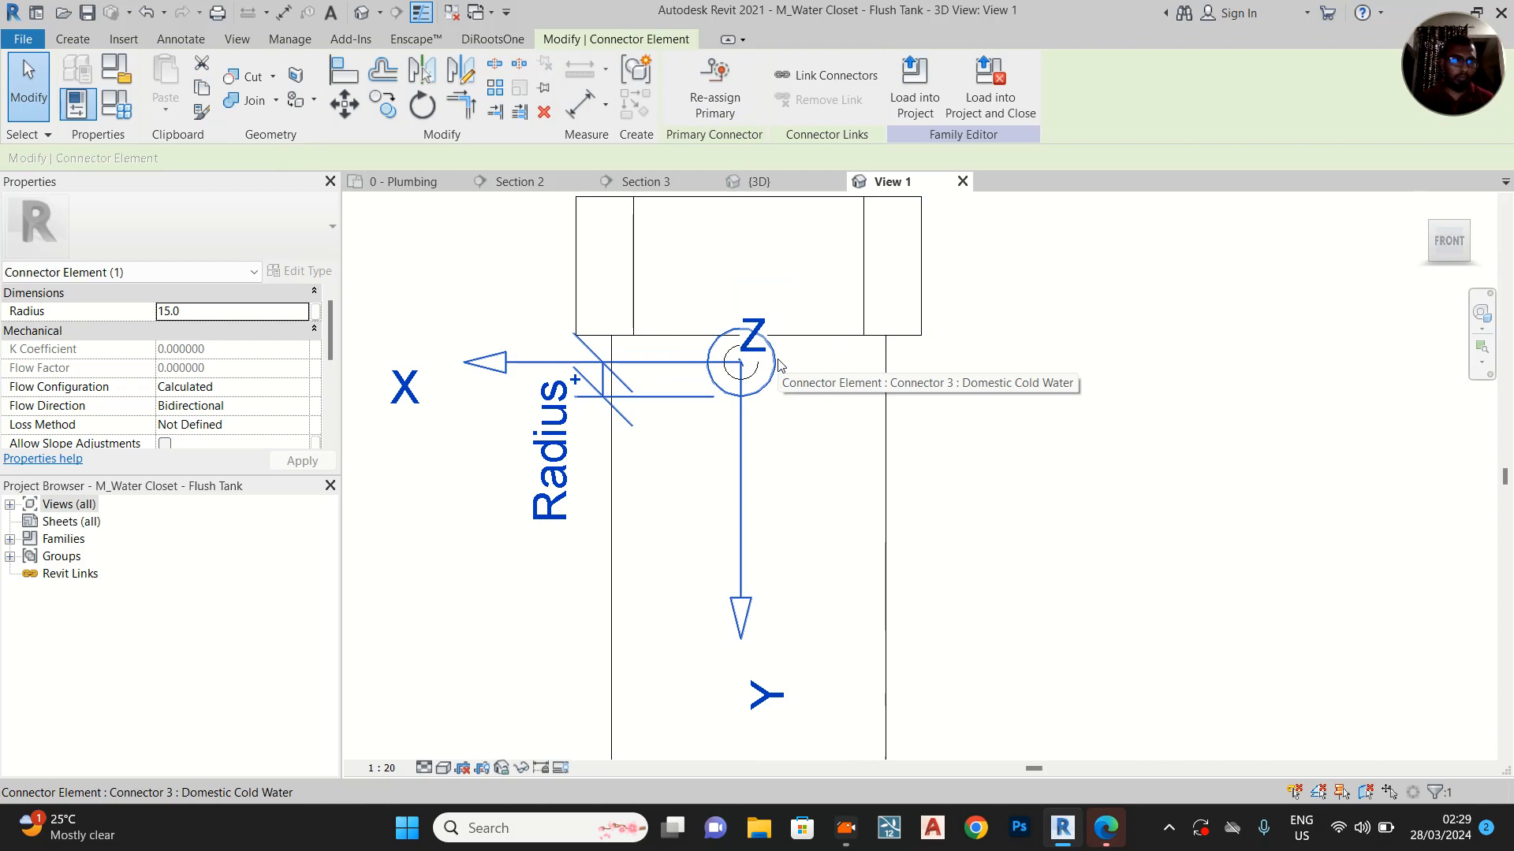
pyautogui.click(194, 315)
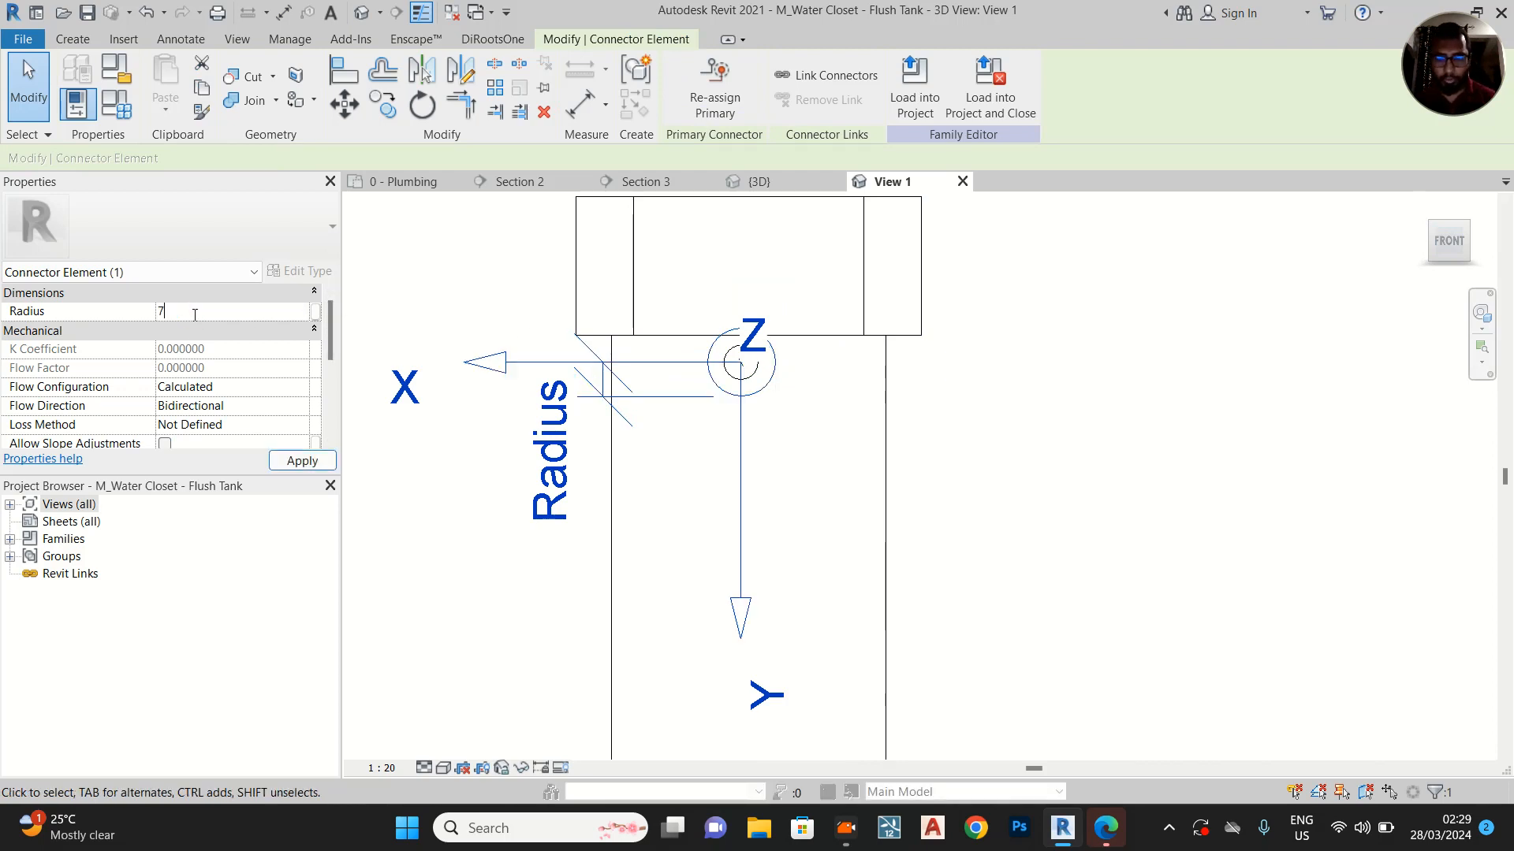
pyautogui.click(316, 464)
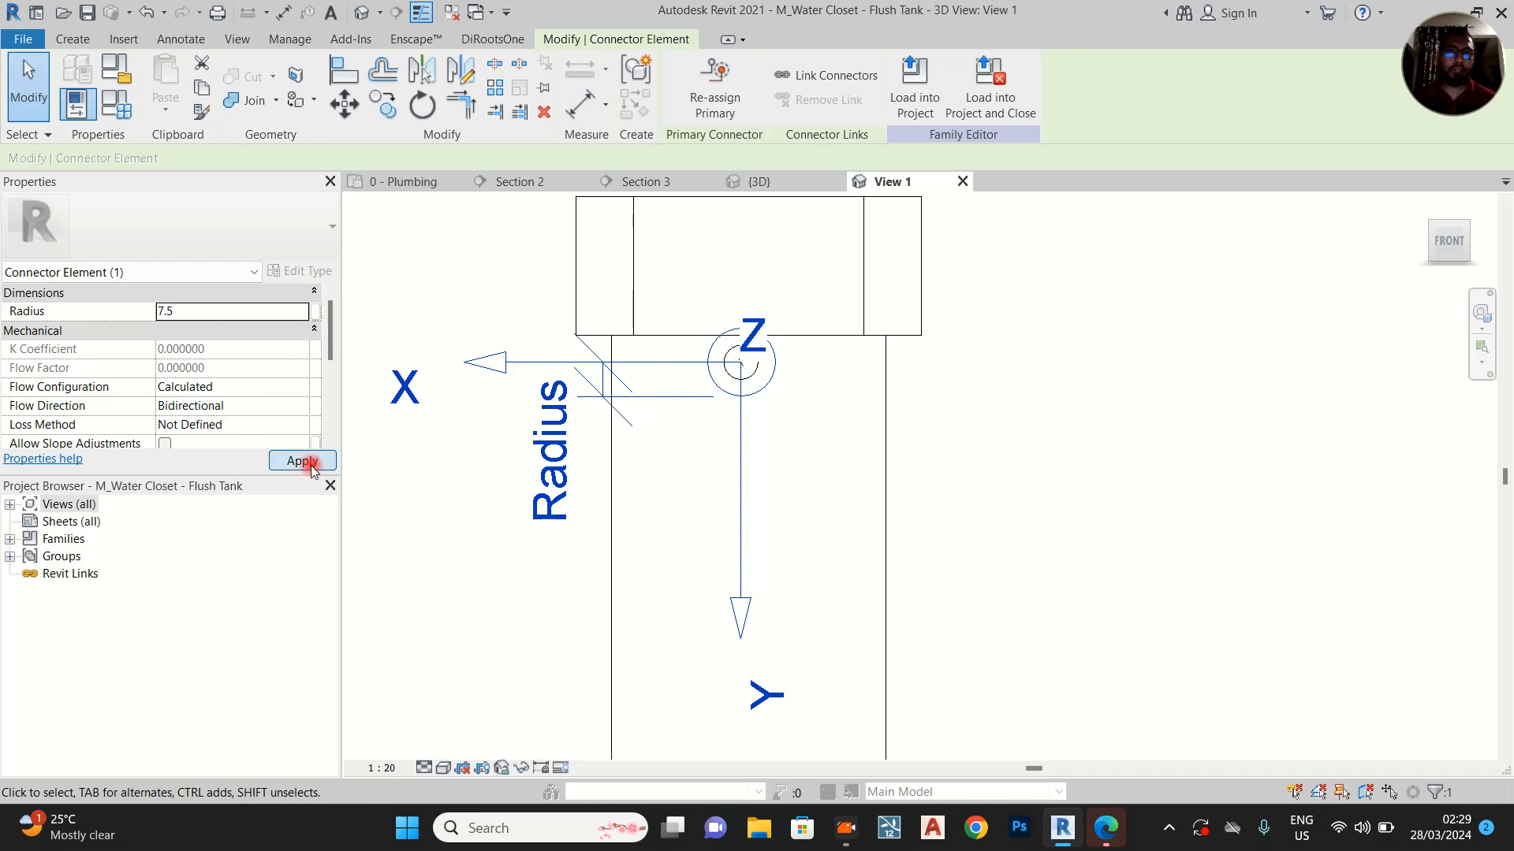
# Load the water closet family into the project and close it, overwriting the existing version and its parameter values
pyautogui.click(1010, 236)
pyautogui.click(804, 116)
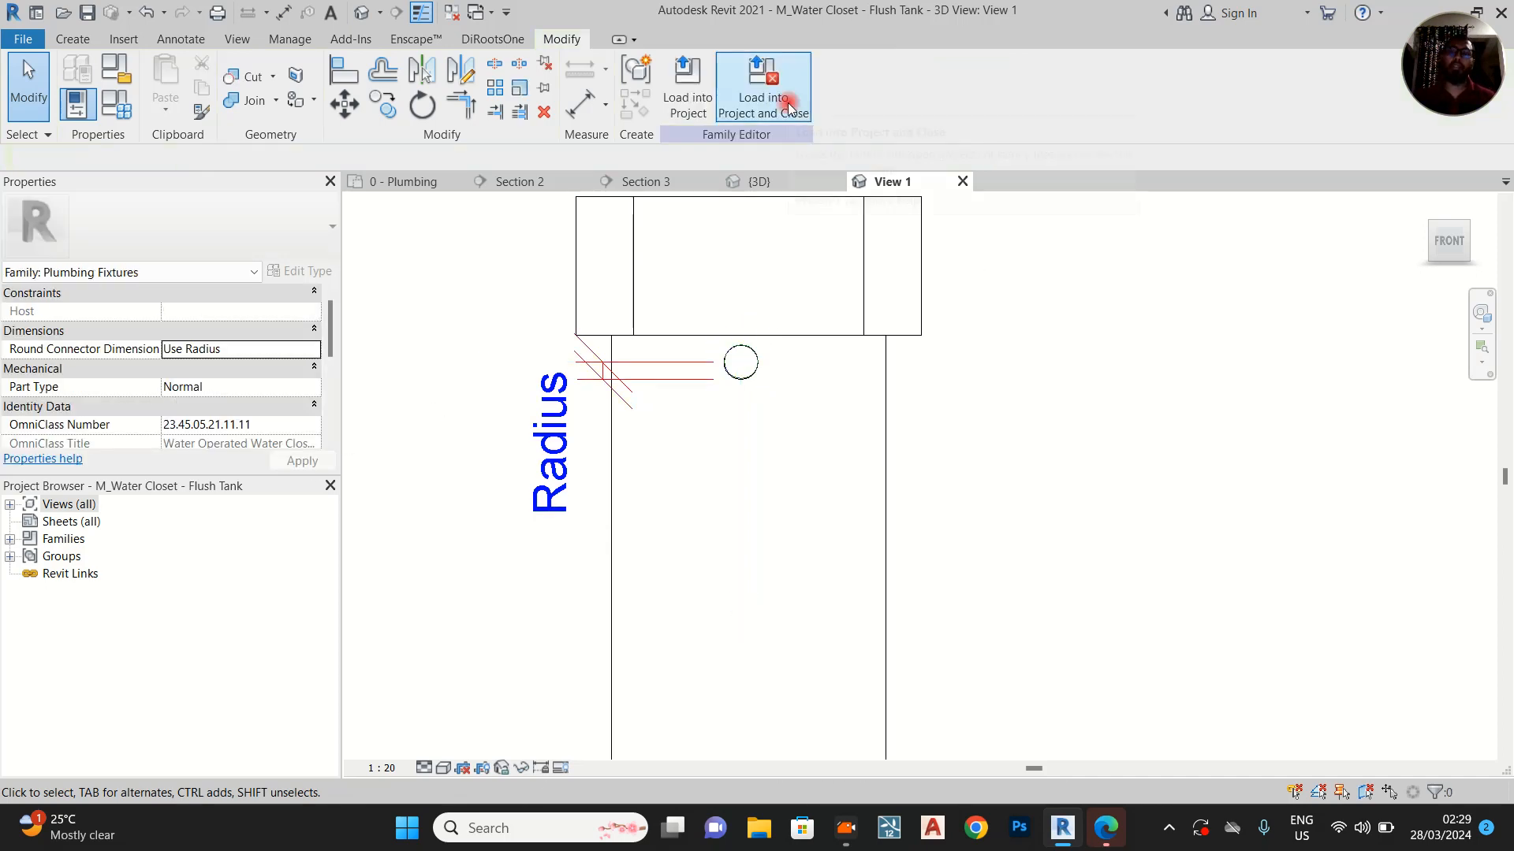
pyautogui.click(802, 426)
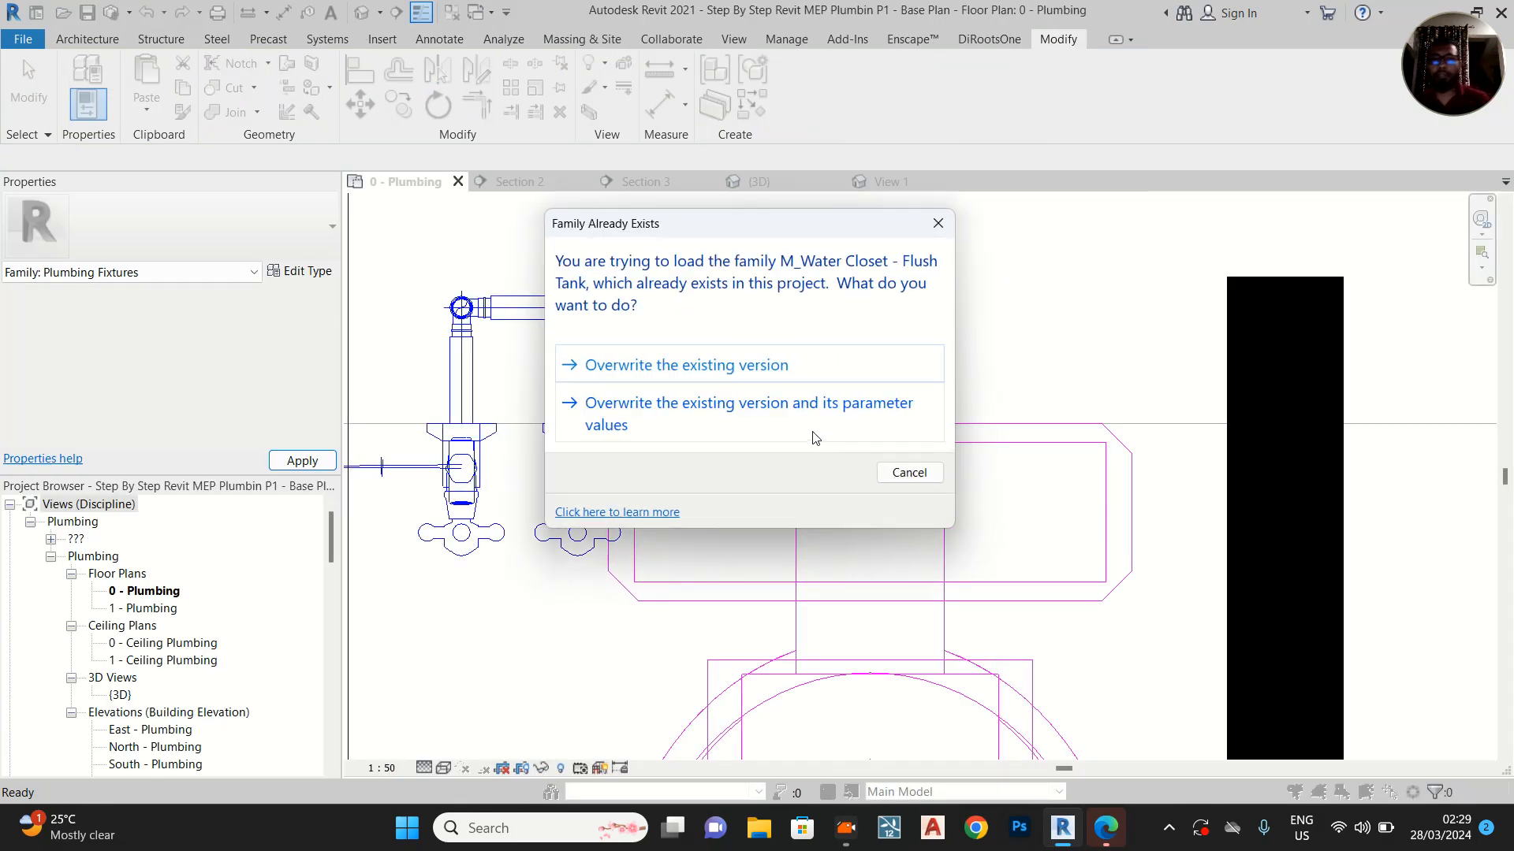
pyautogui.click(812, 429)
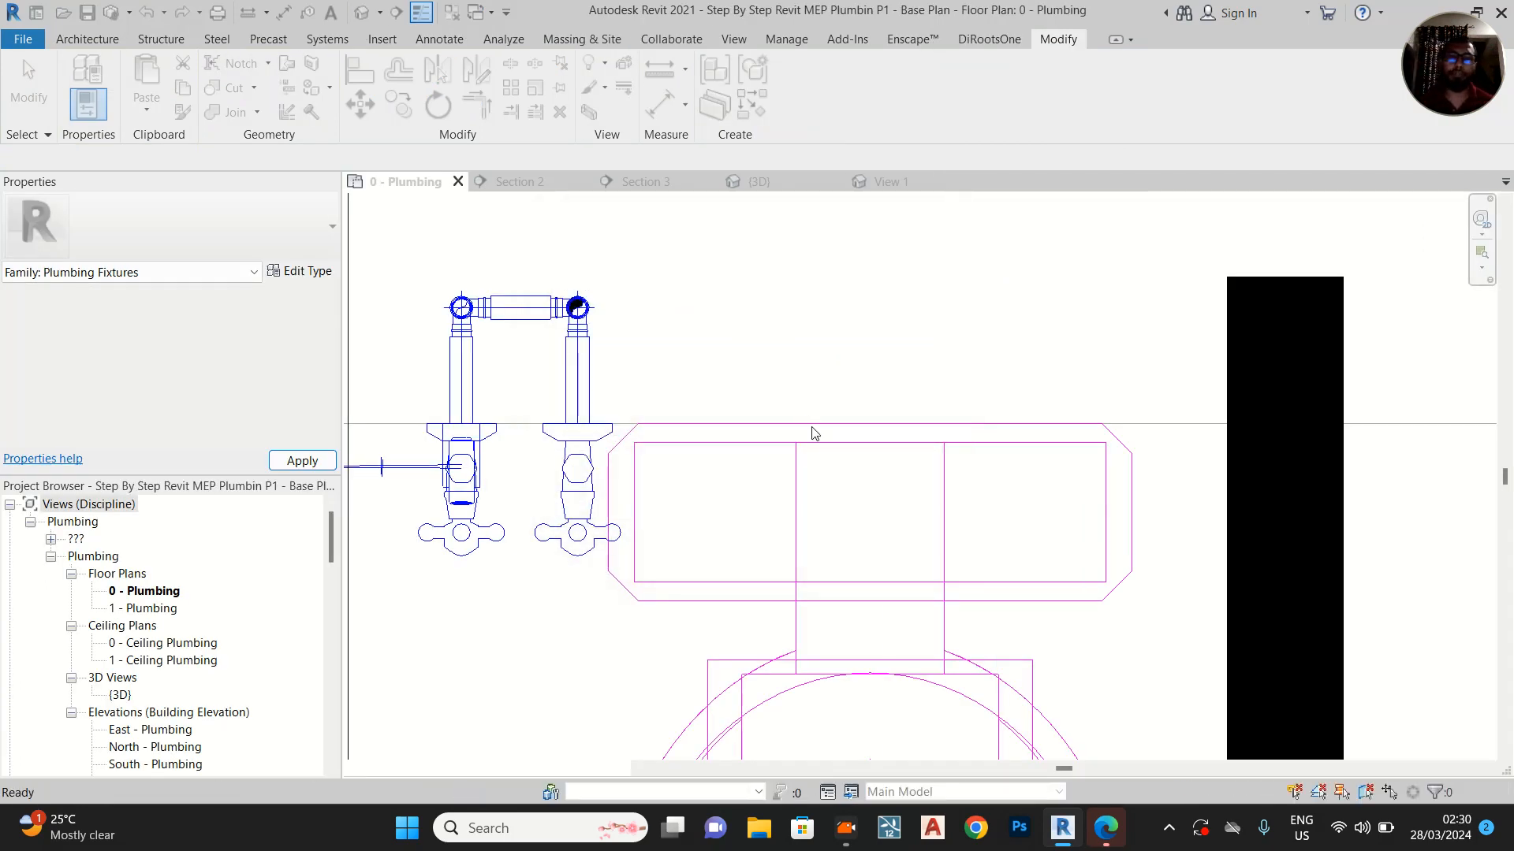
# Select the water closet in Section 3 and check the pipe drawing options for its tank-side connector
pyautogui.click(758, 184)
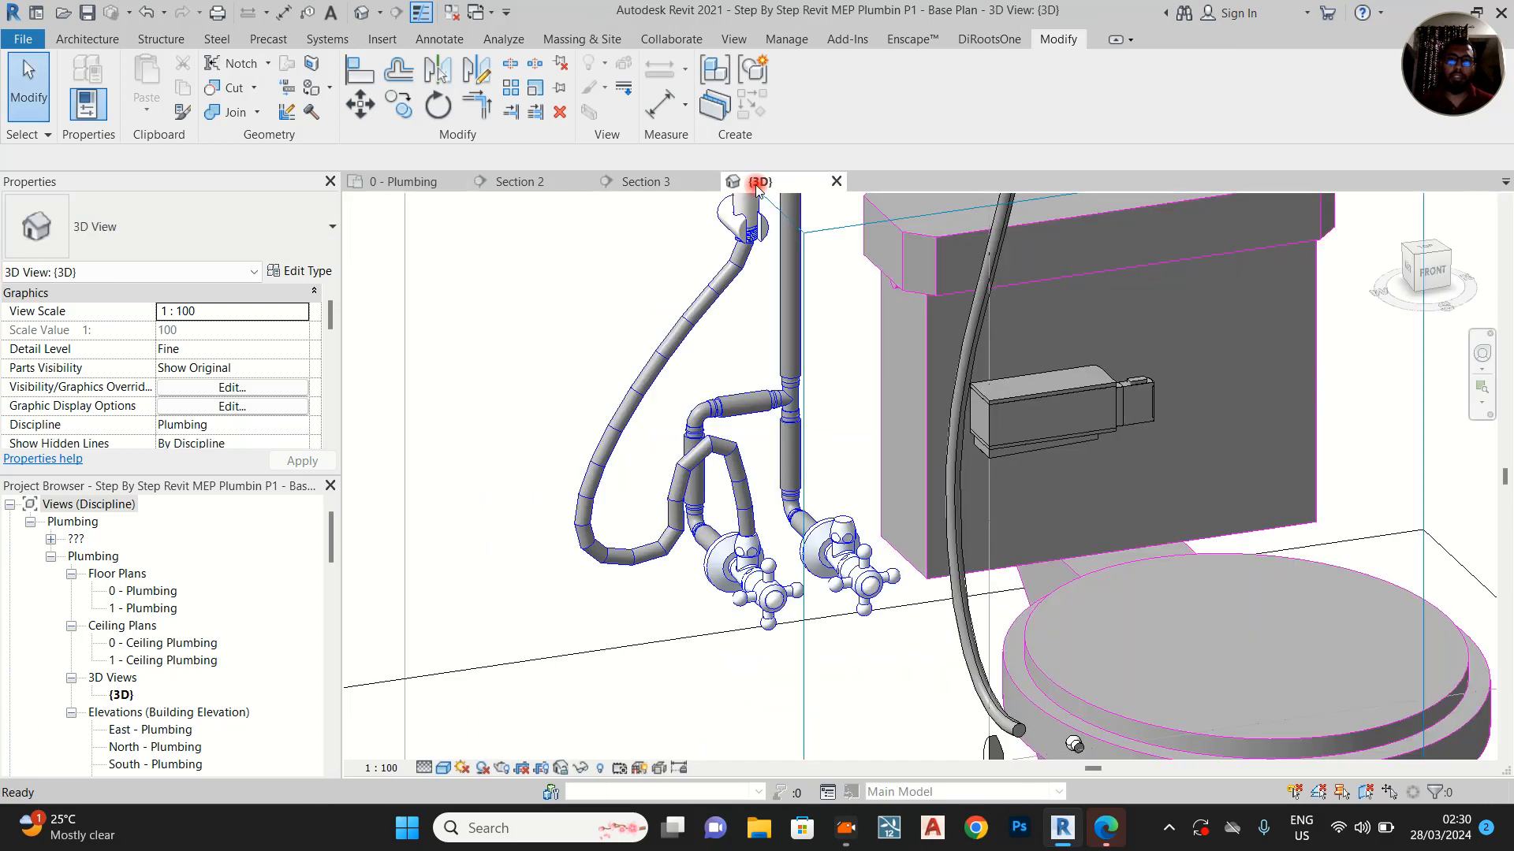
pyautogui.click(522, 181)
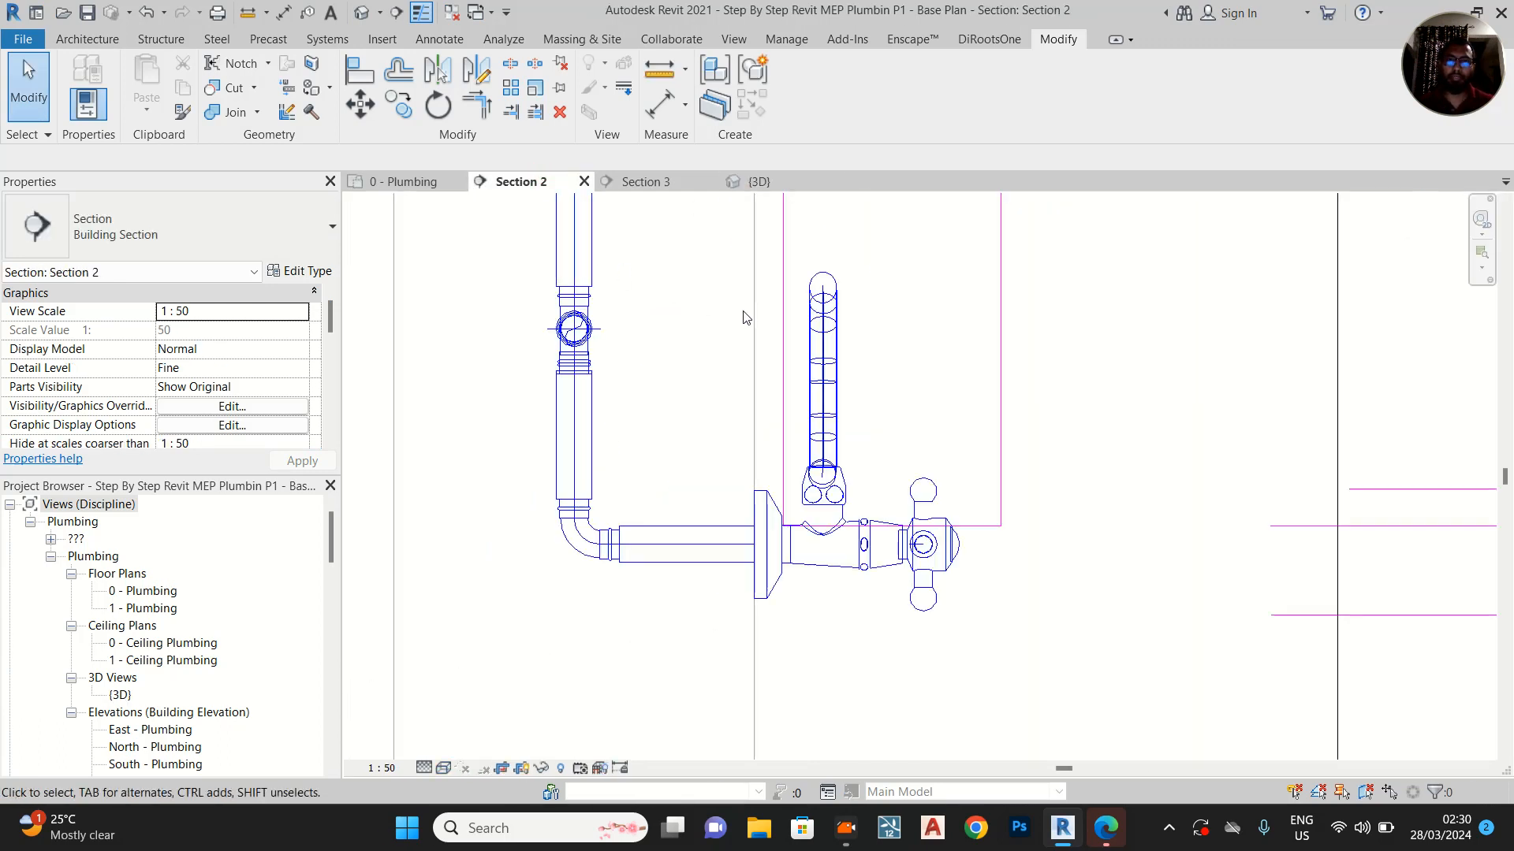
pyautogui.click(661, 183)
pyautogui.scroll(4, 788, 544)
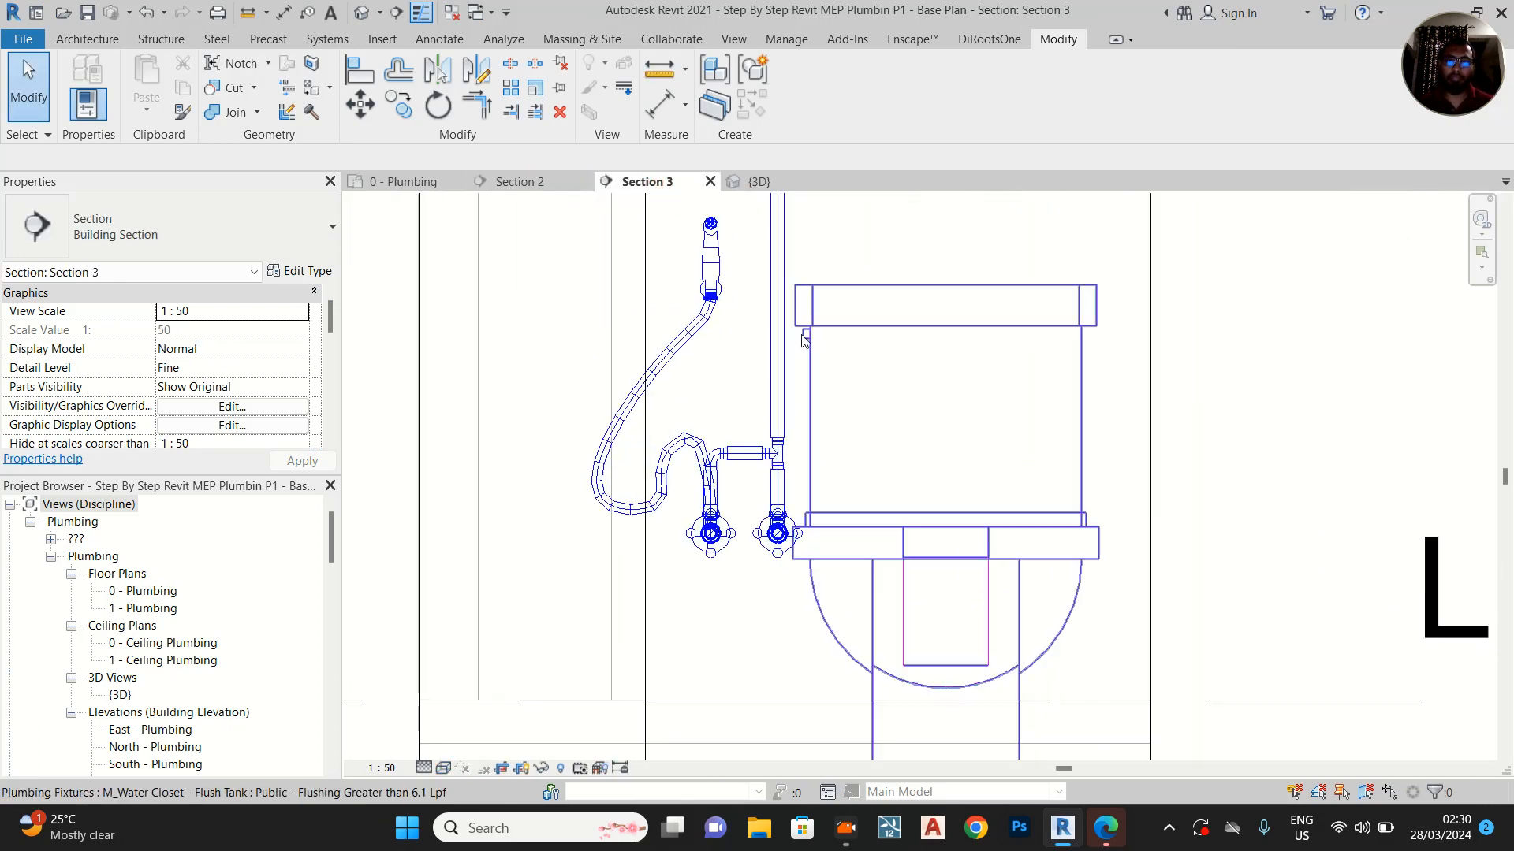
pyautogui.click(776, 615)
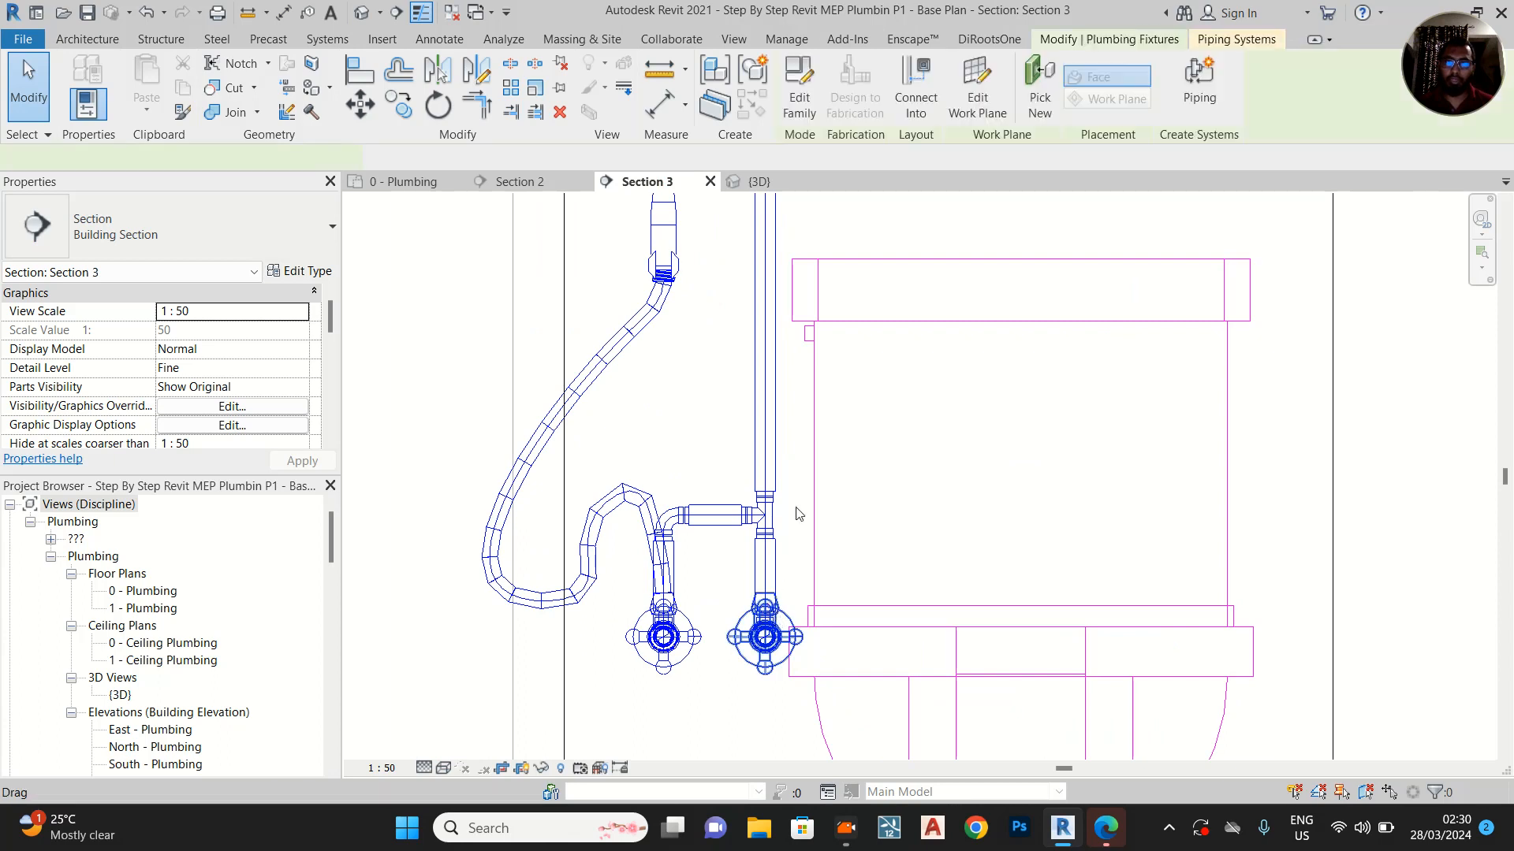
pyautogui.press('Escape')
pyautogui.click(807, 335)
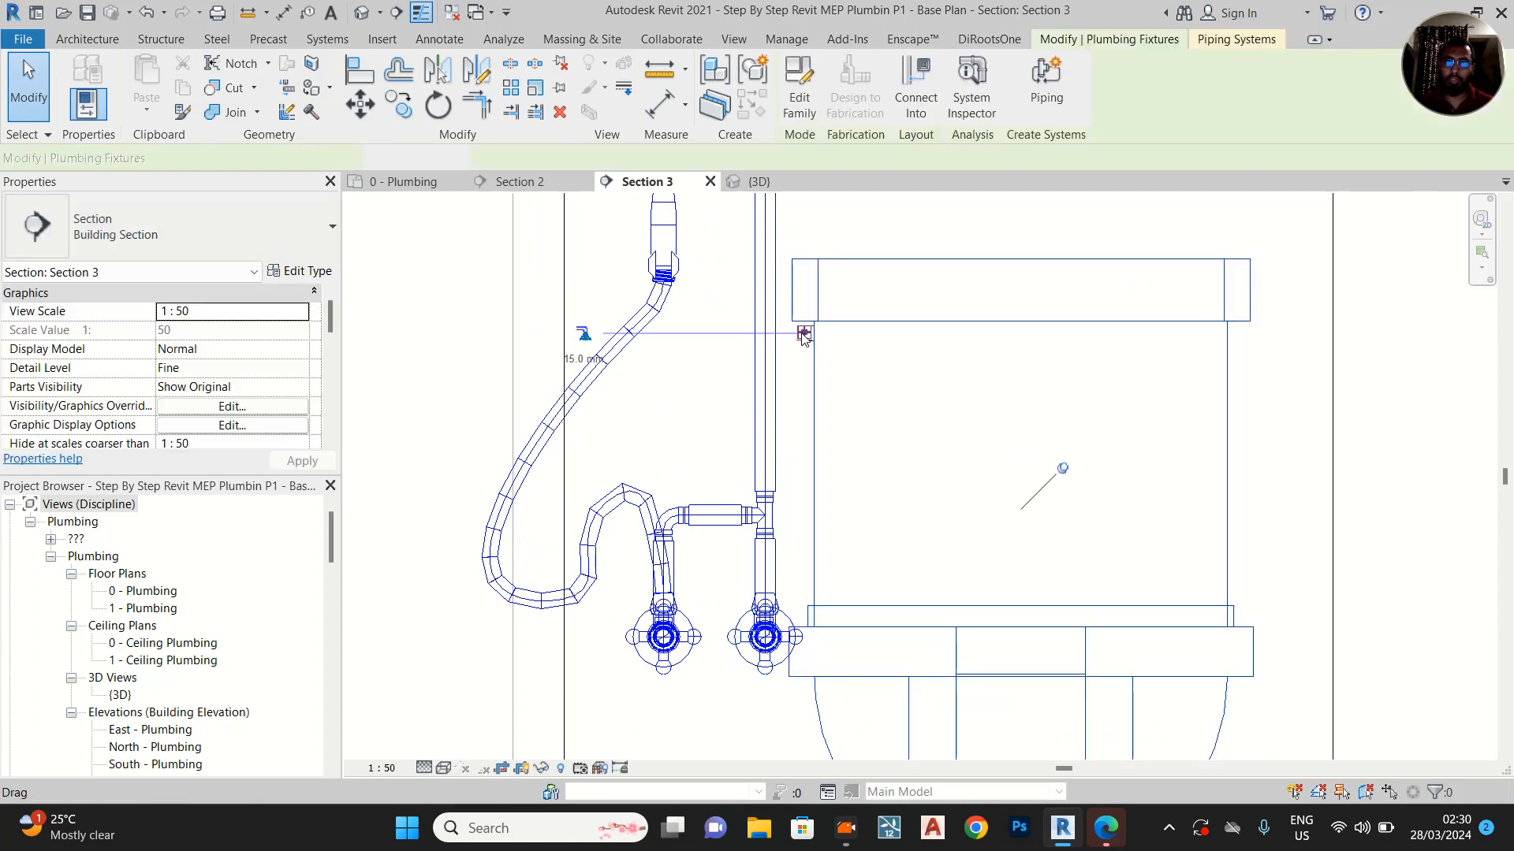
pyautogui.rightClick(804, 335)
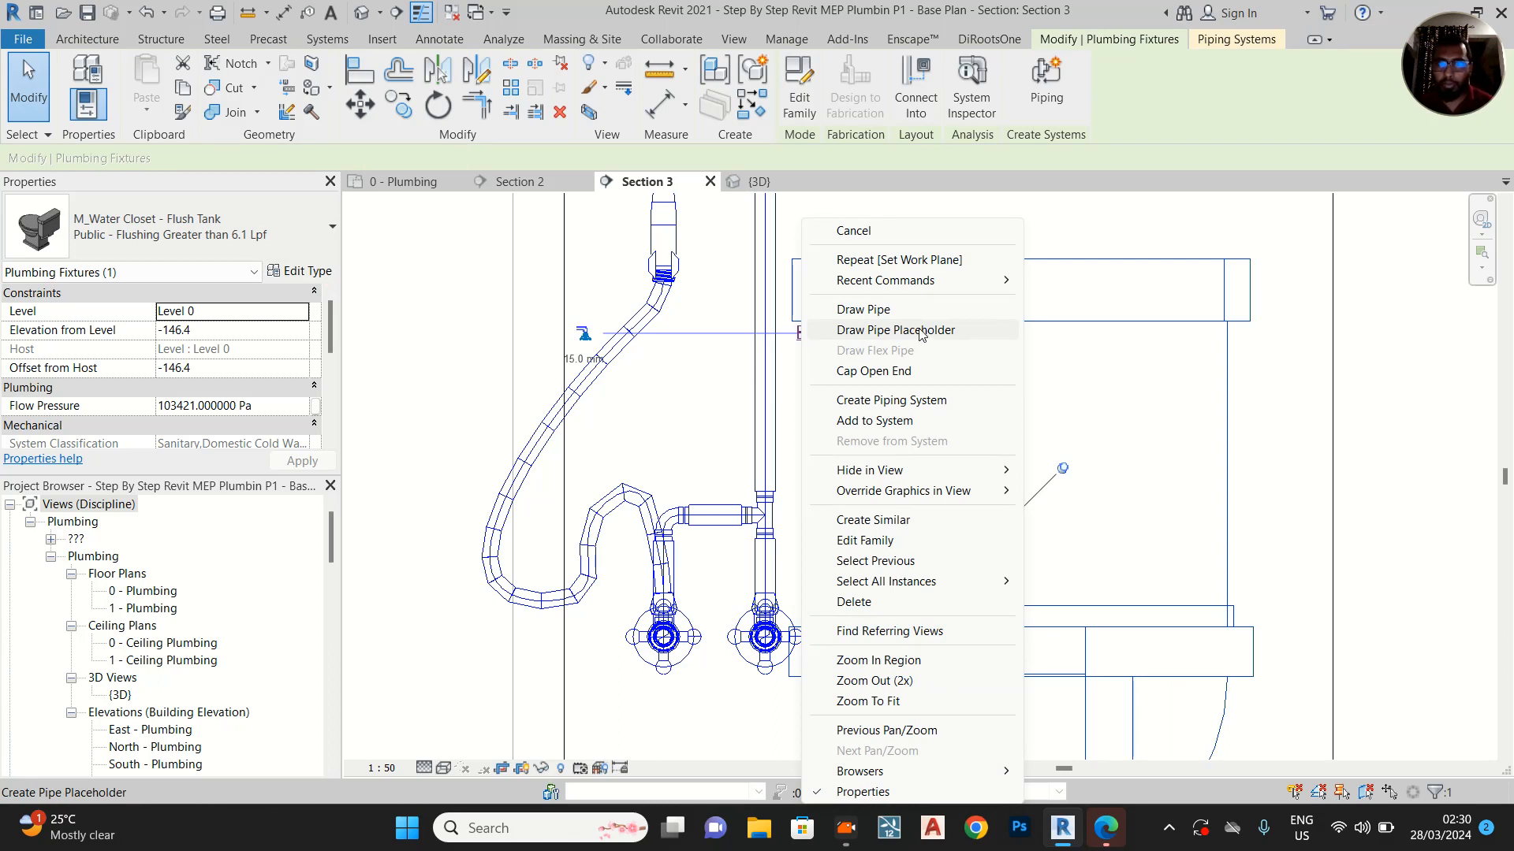
pyautogui.press('Escape')
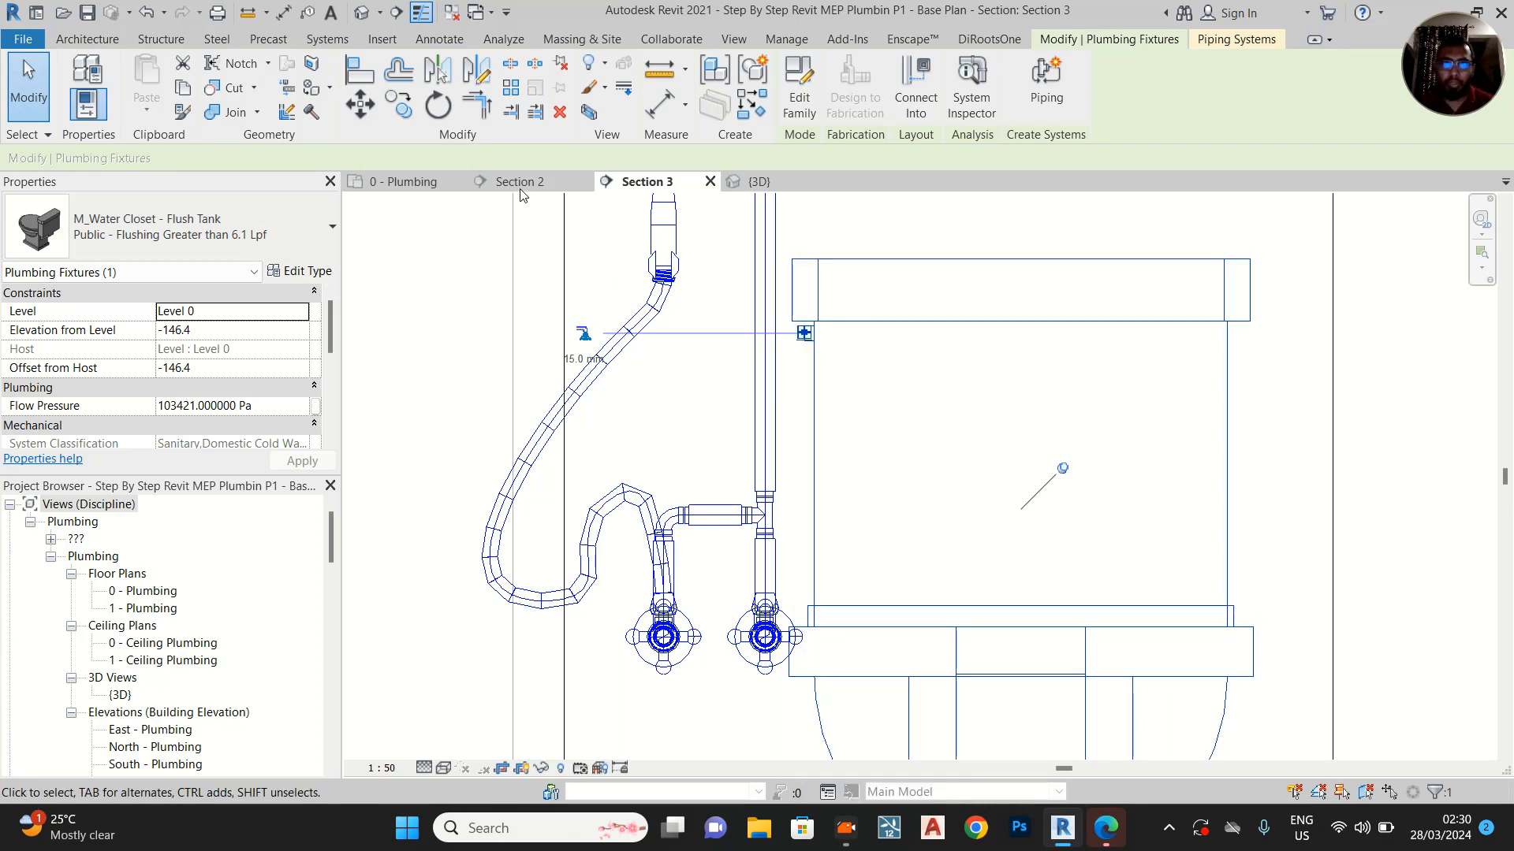
# Draw a curved 15 mm flex pipe in the 3D view from the tank-side connector to the nearer angle valve's upper outlet
pyautogui.click(739, 185)
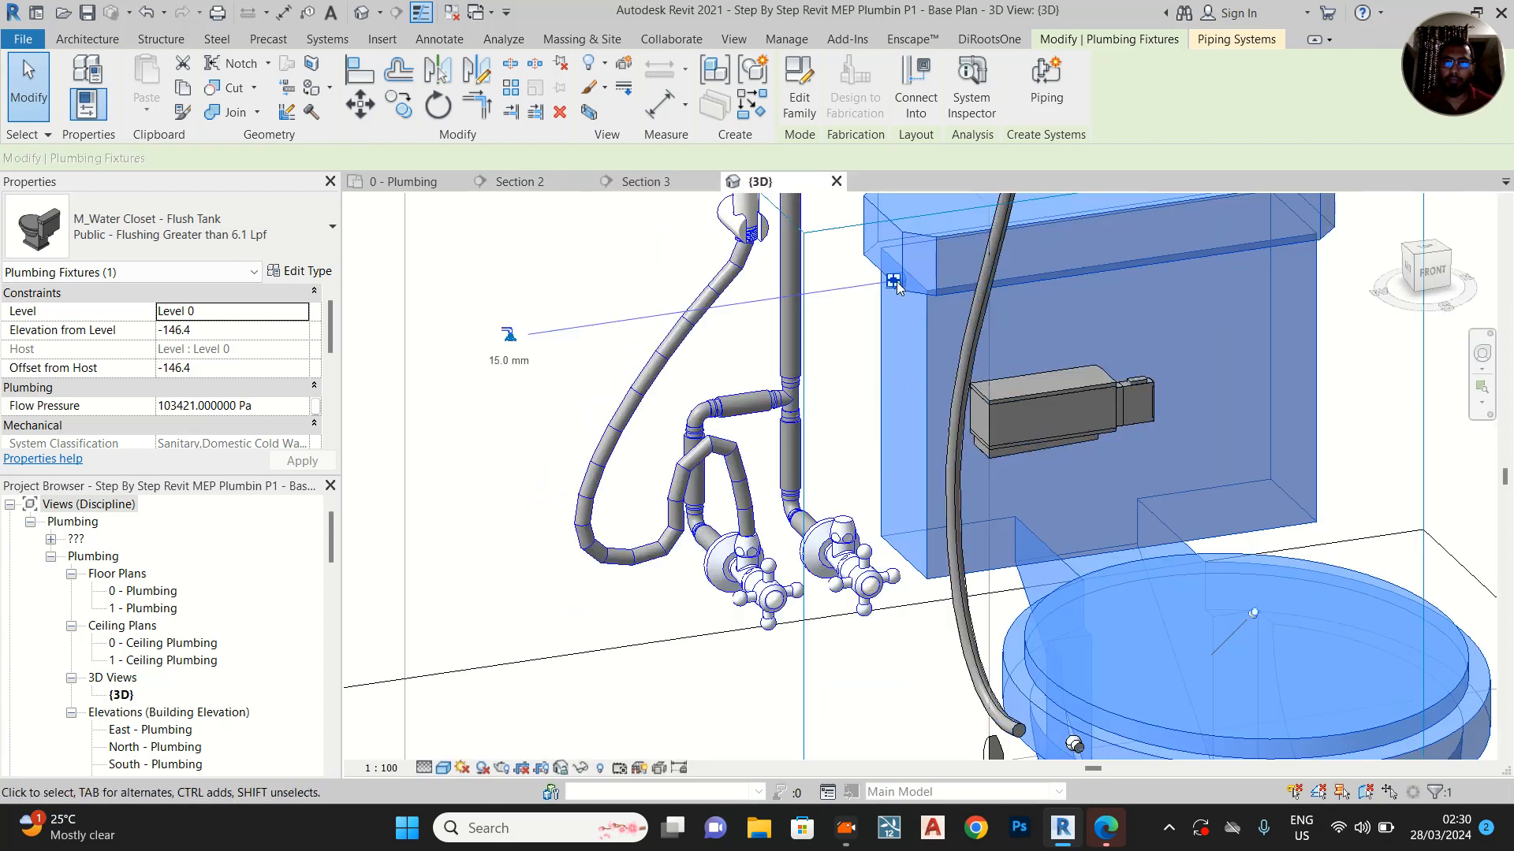
pyautogui.rightClick(891, 281)
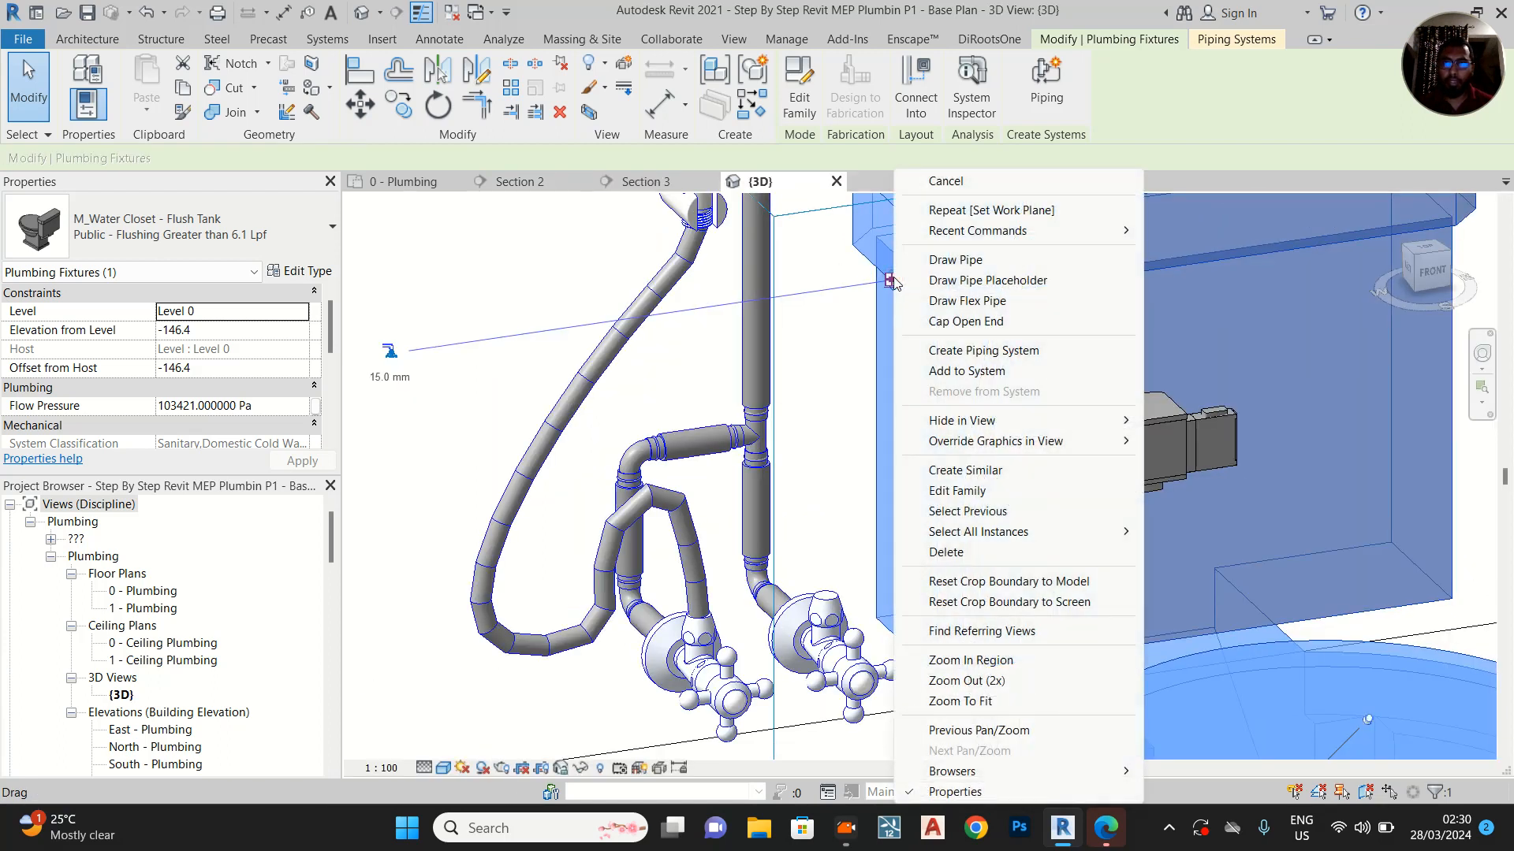
pyautogui.click(992, 302)
pyautogui.click(762, 364)
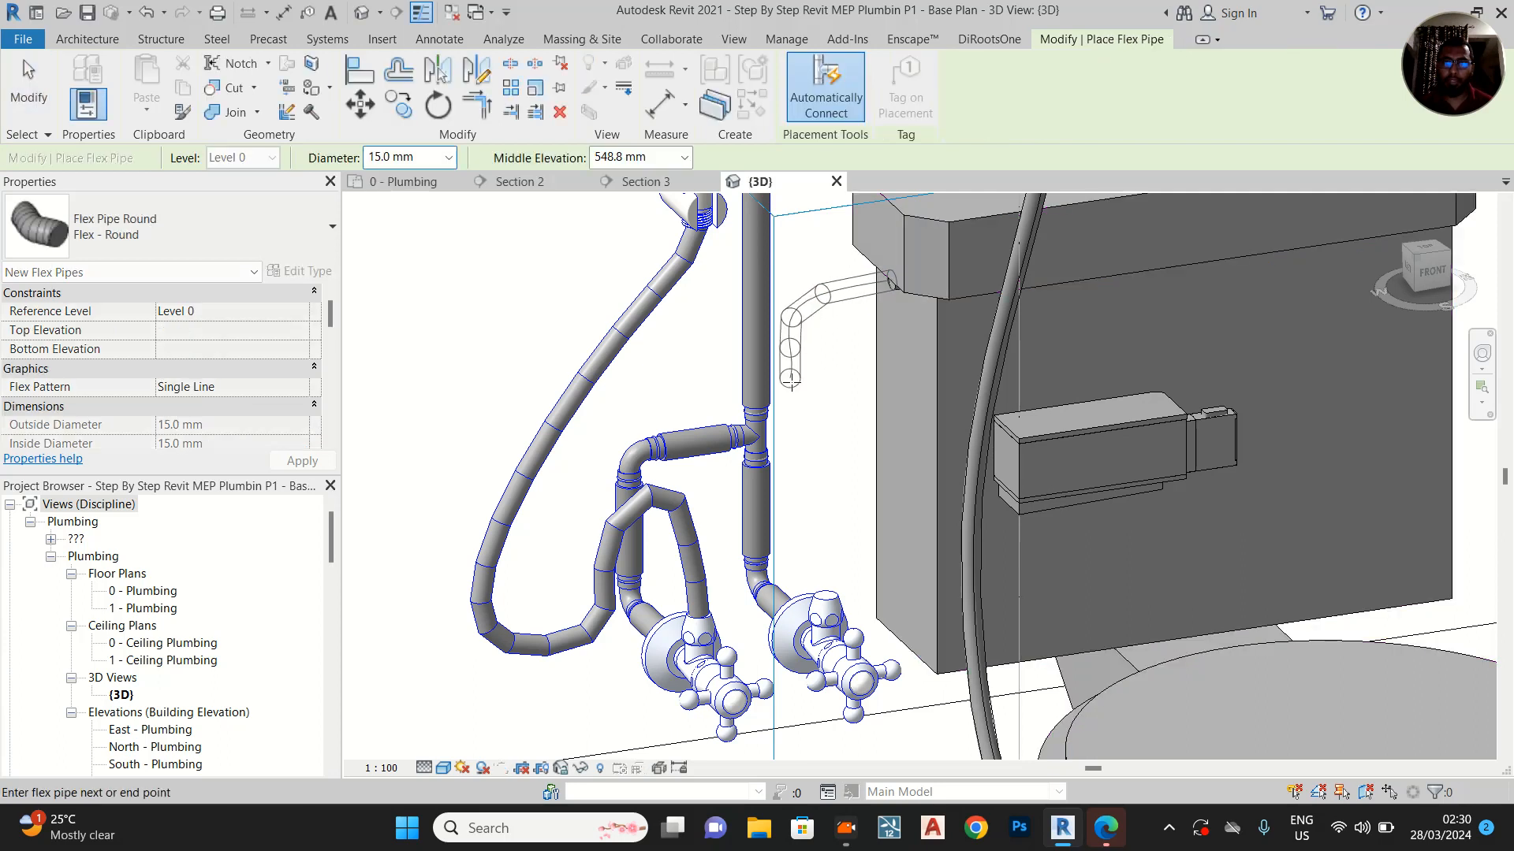
pyautogui.click(832, 457)
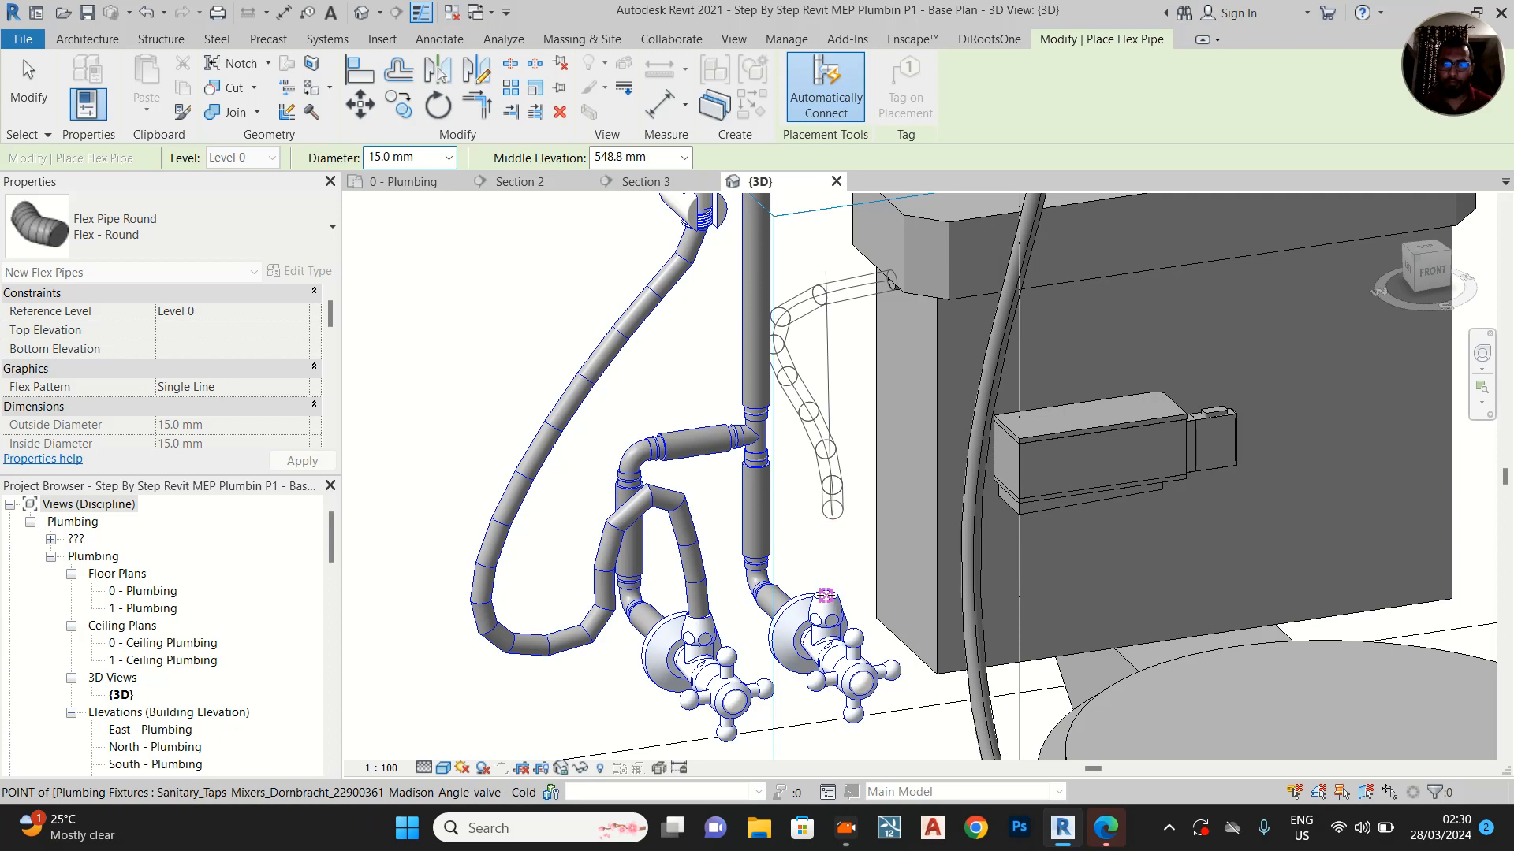
pyautogui.click(825, 595)
pyautogui.press('Escape')
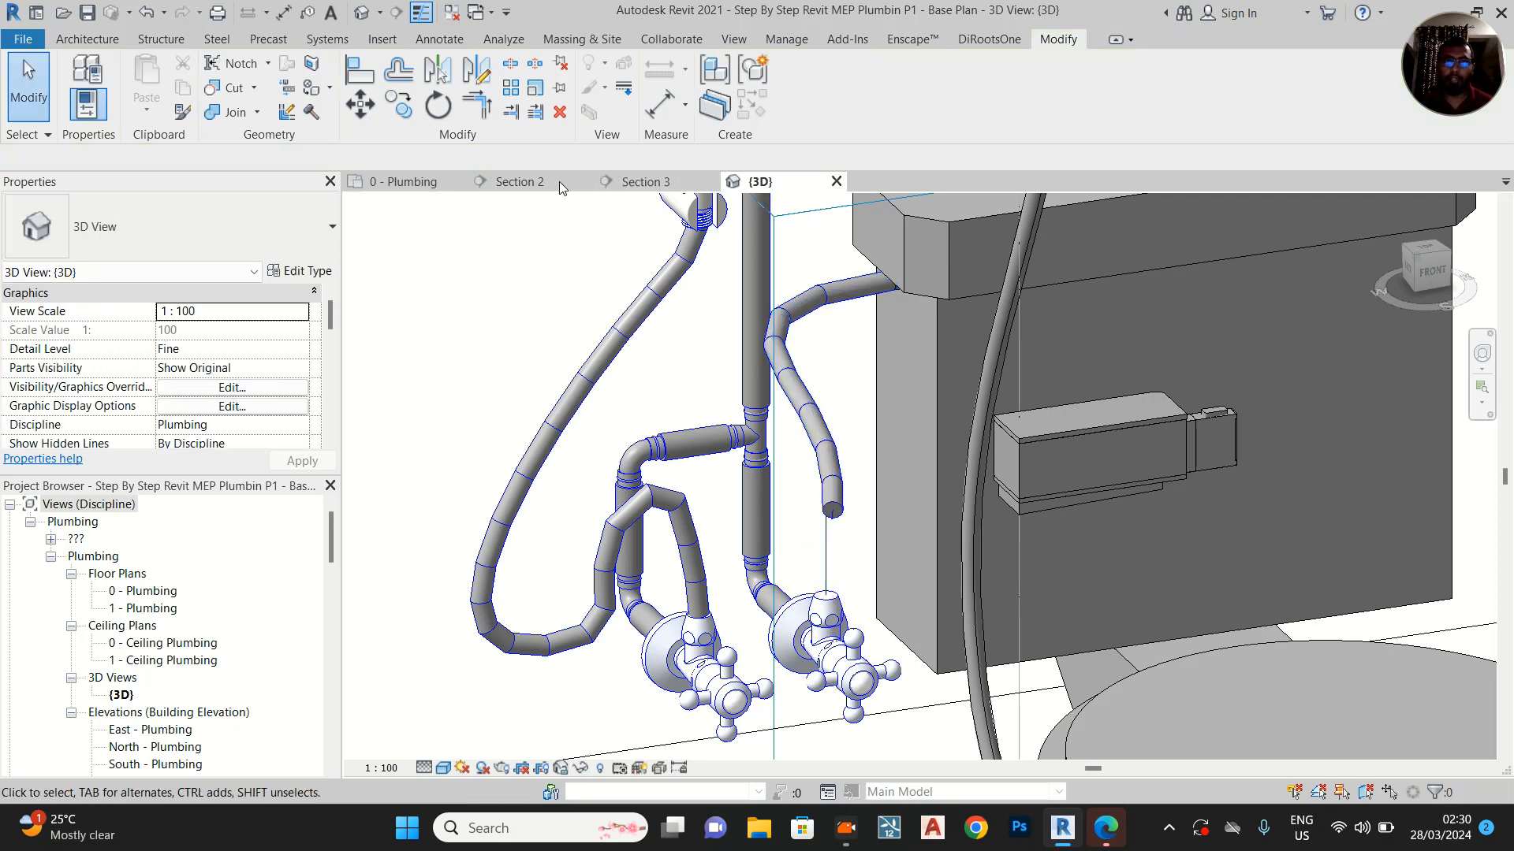
# Reshape the new flex pipe in Section 3, moving its bend vertex down and closer to the tank, above the valves
pyautogui.click(672, 183)
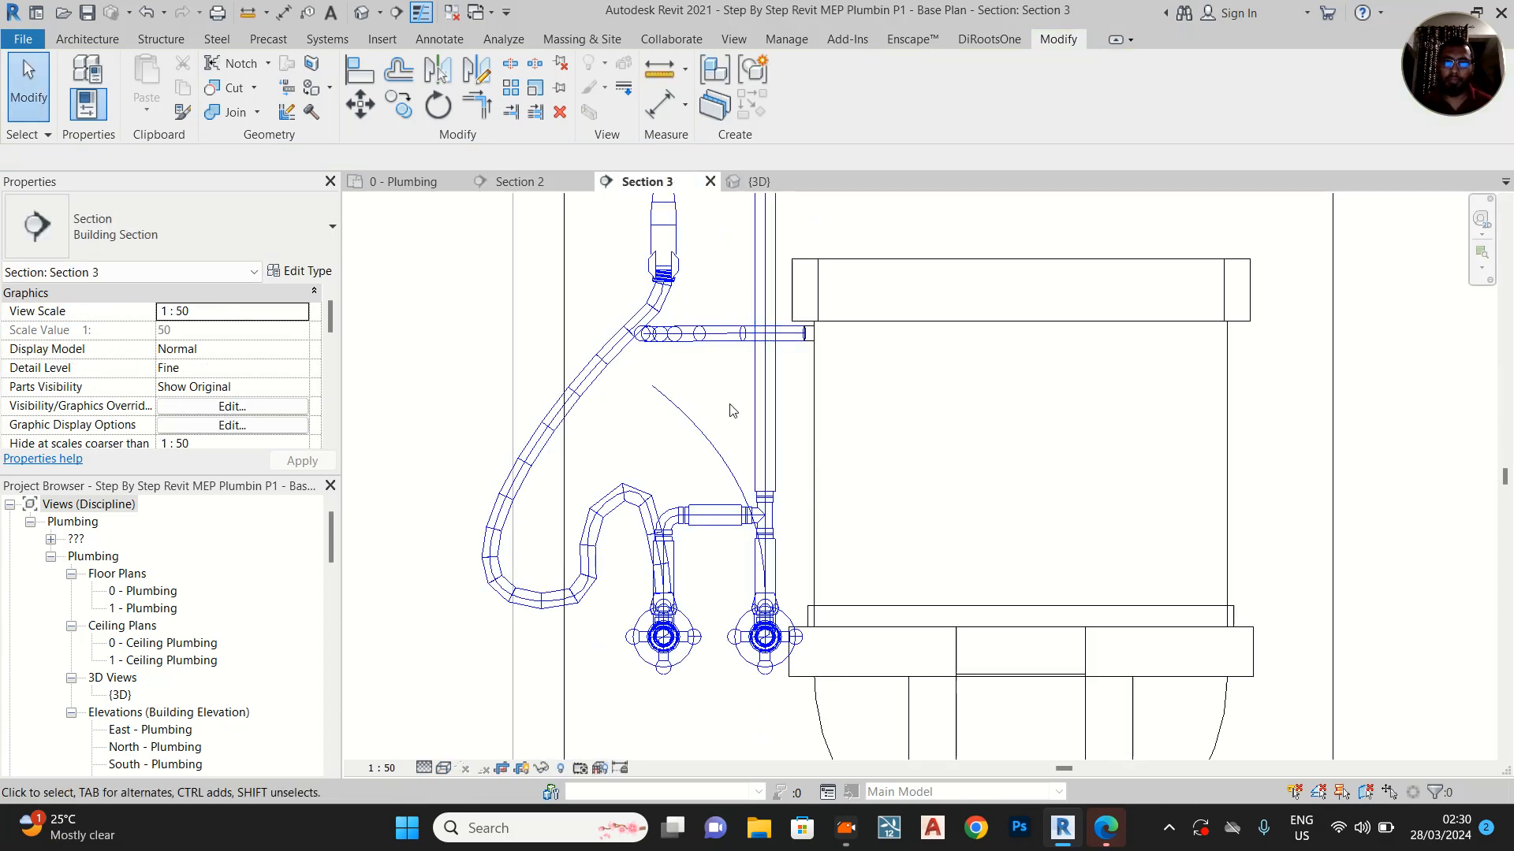
pyautogui.click(720, 483)
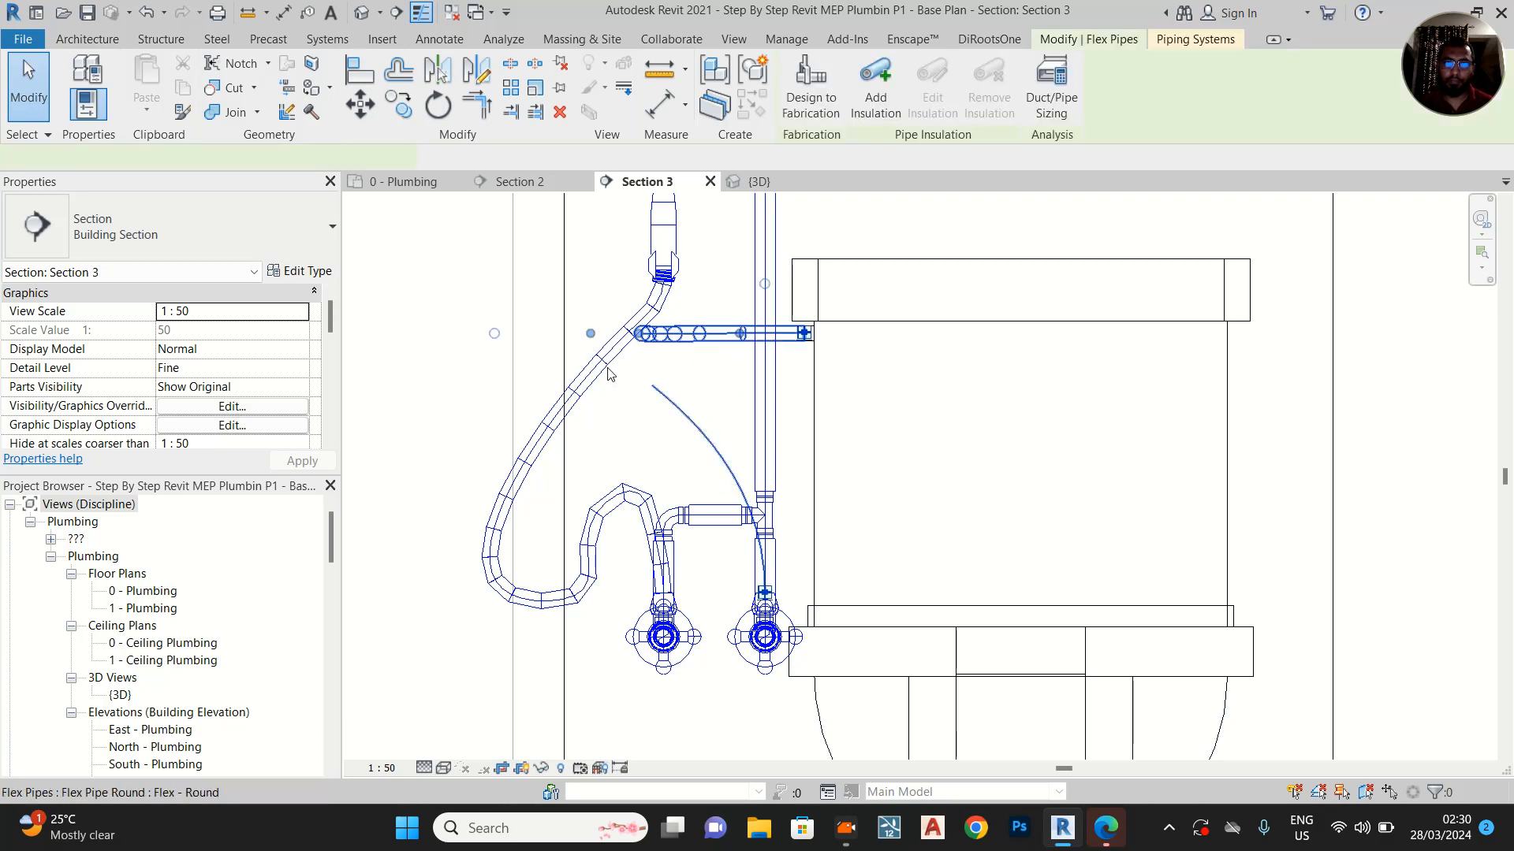
pyautogui.moveTo(714, 394); pyautogui.dragTo(635, 328)
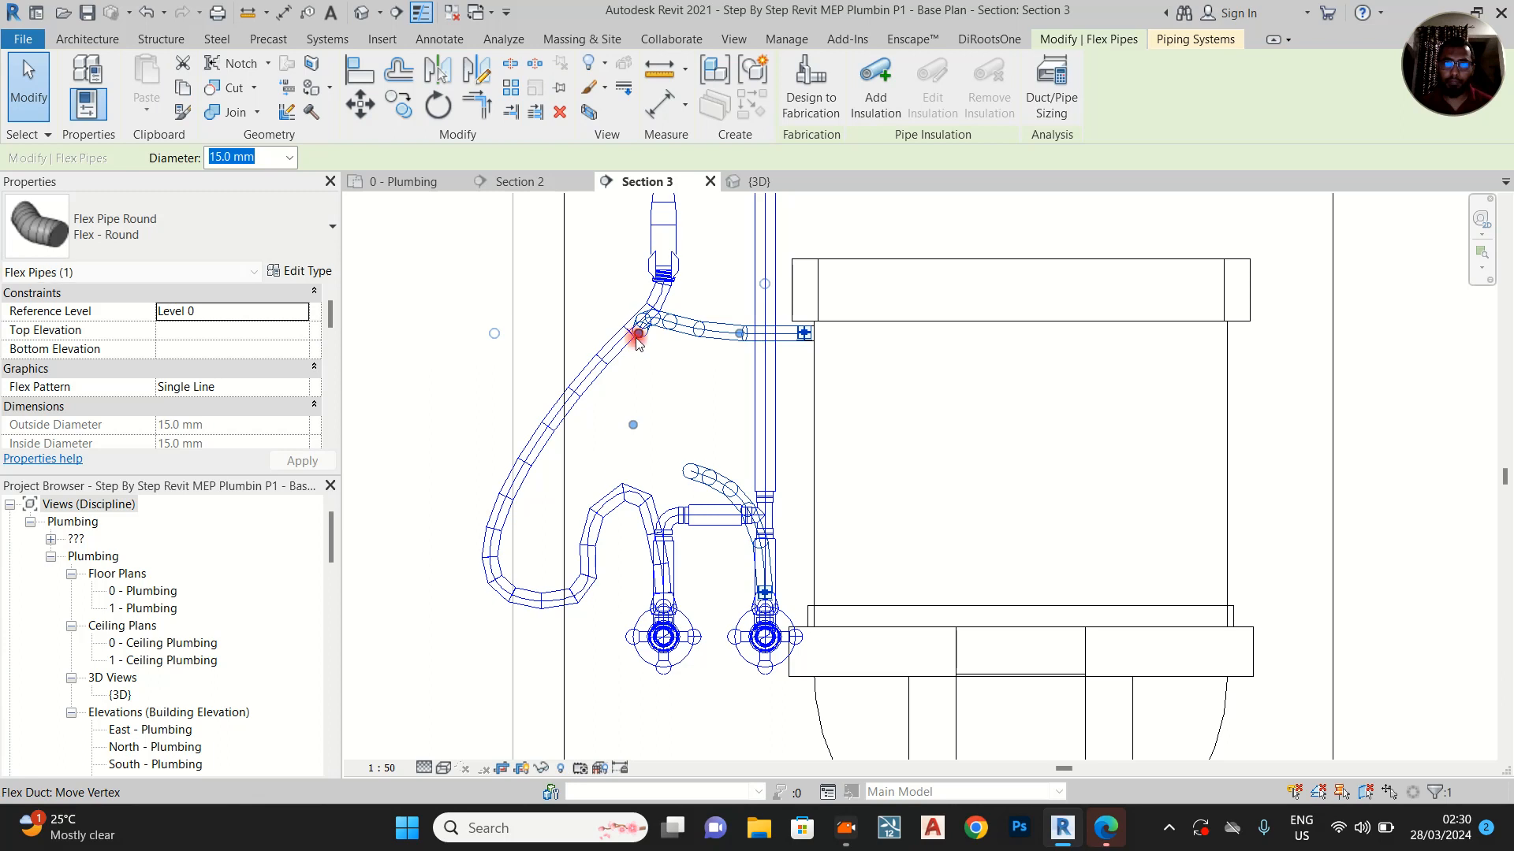
pyautogui.moveTo(633, 425); pyautogui.dragTo(663, 447)
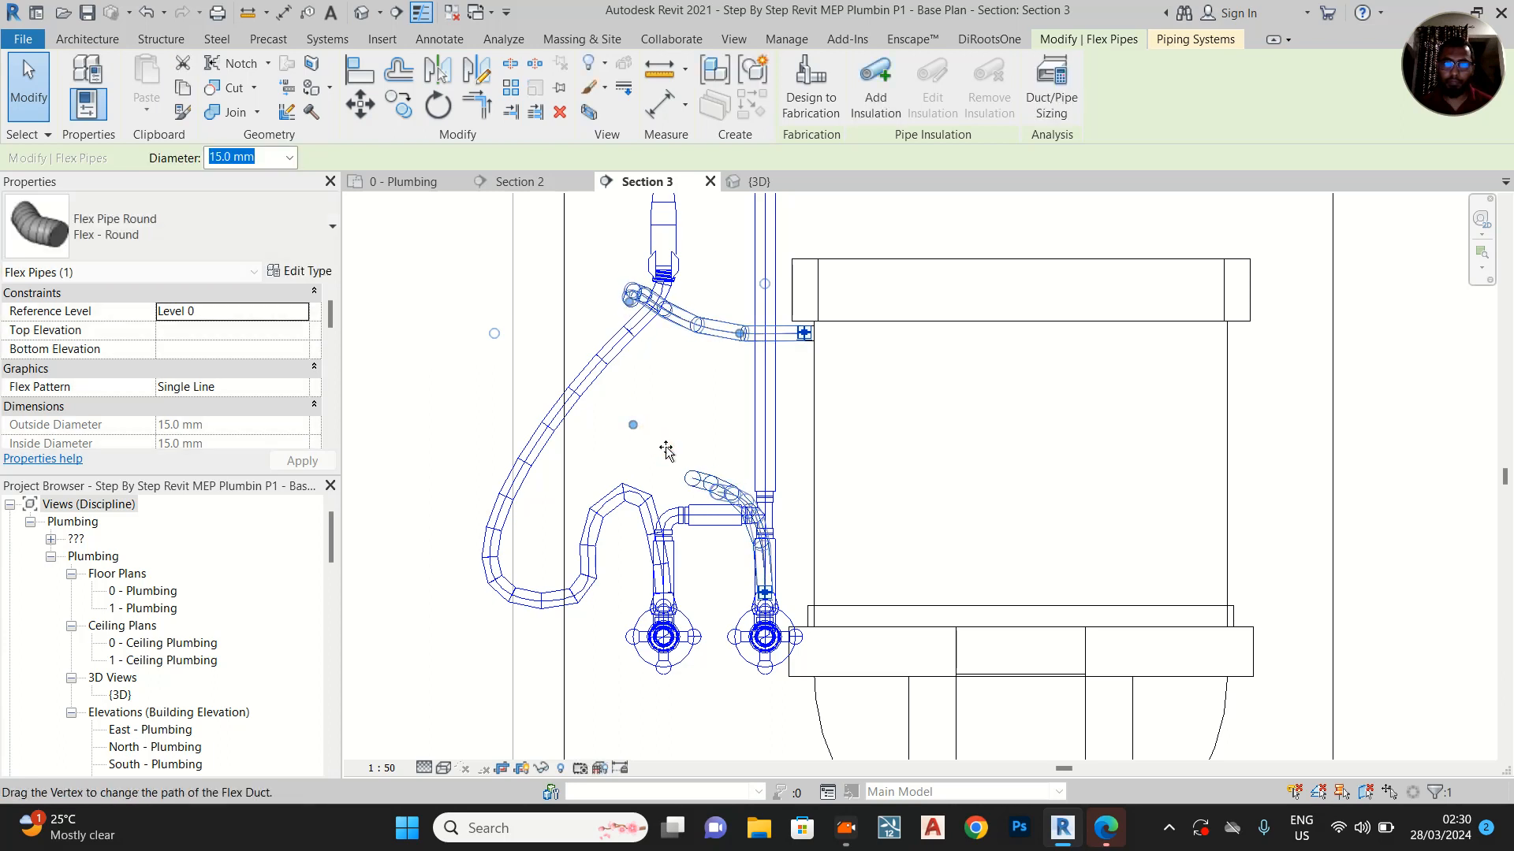
pyautogui.moveTo(631, 303); pyautogui.dragTo(689, 422)
pyautogui.press('Escape')
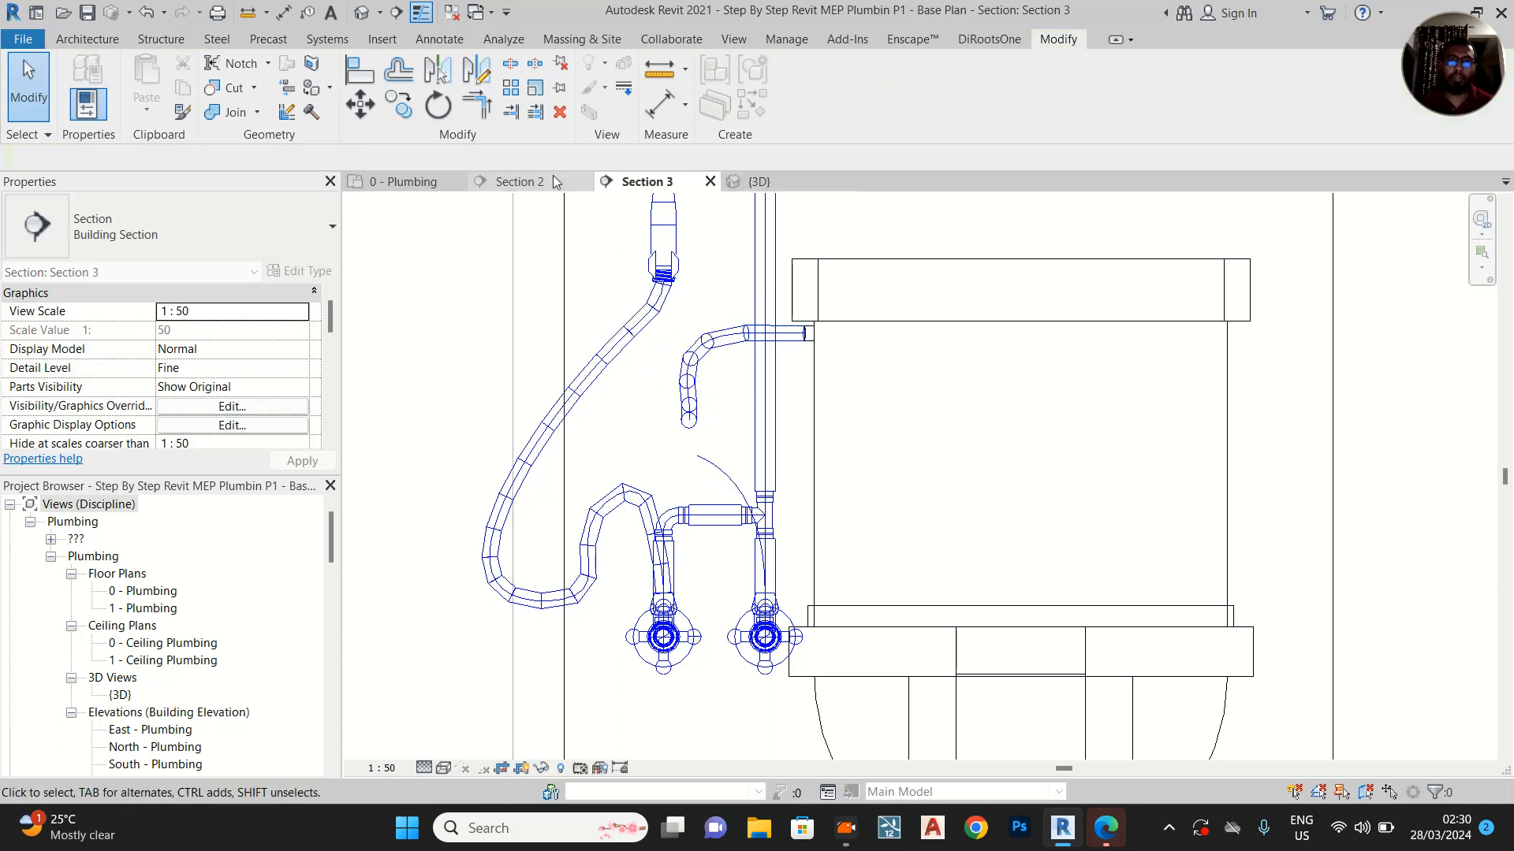
# Reshape the tank's flex pipe in Section 2, pulling both outlying bend vertices back within the tank's depth
pyautogui.click(546, 178)
pyautogui.moveTo(983, 475); pyautogui.dragTo(863, 608, button='middle')
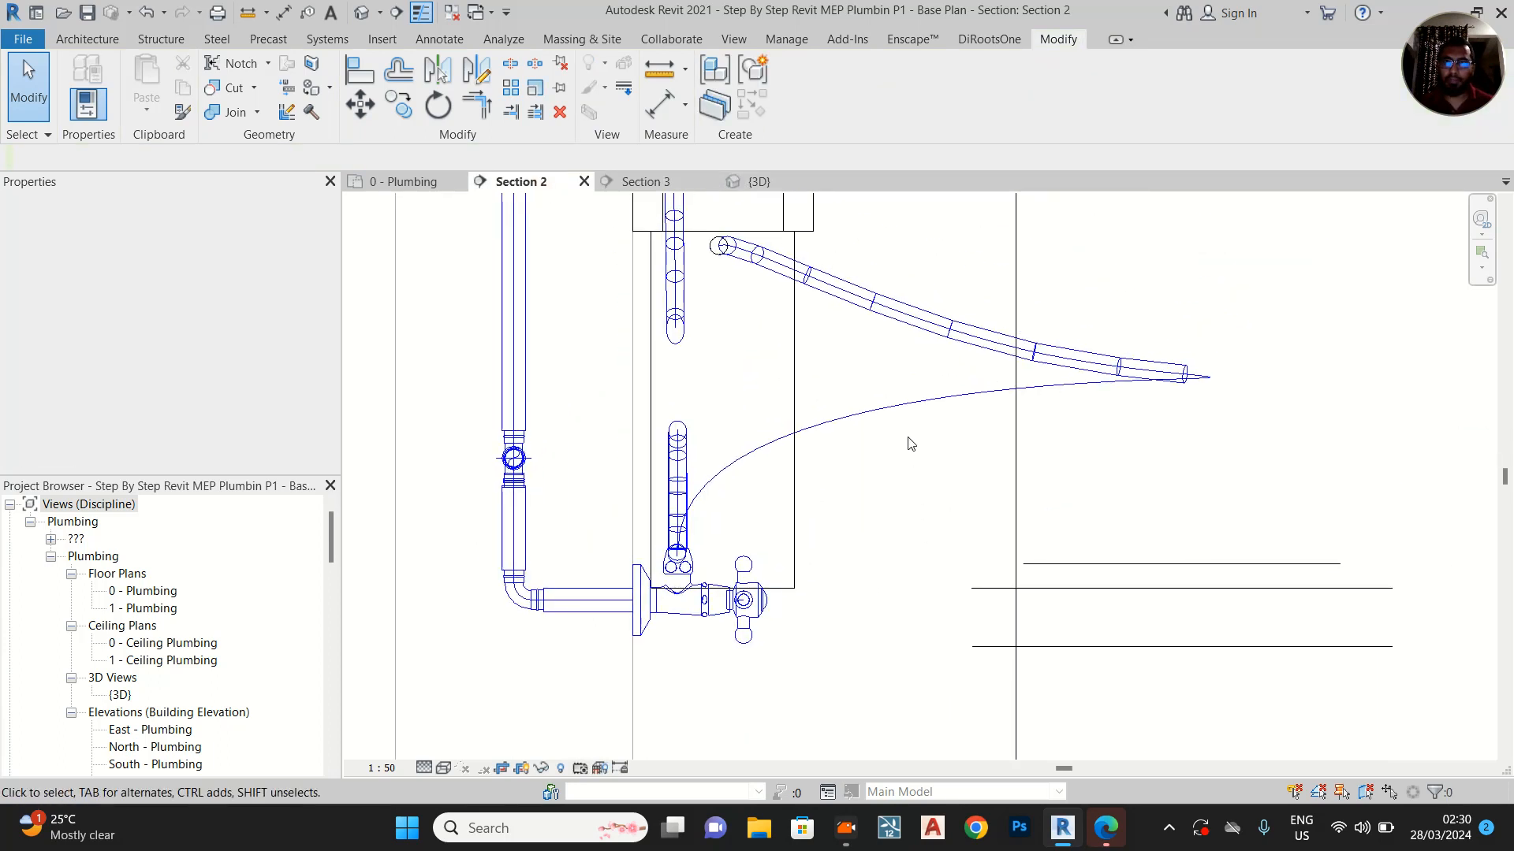
pyautogui.scroll(-1, 915, 474)
pyautogui.click(1151, 390)
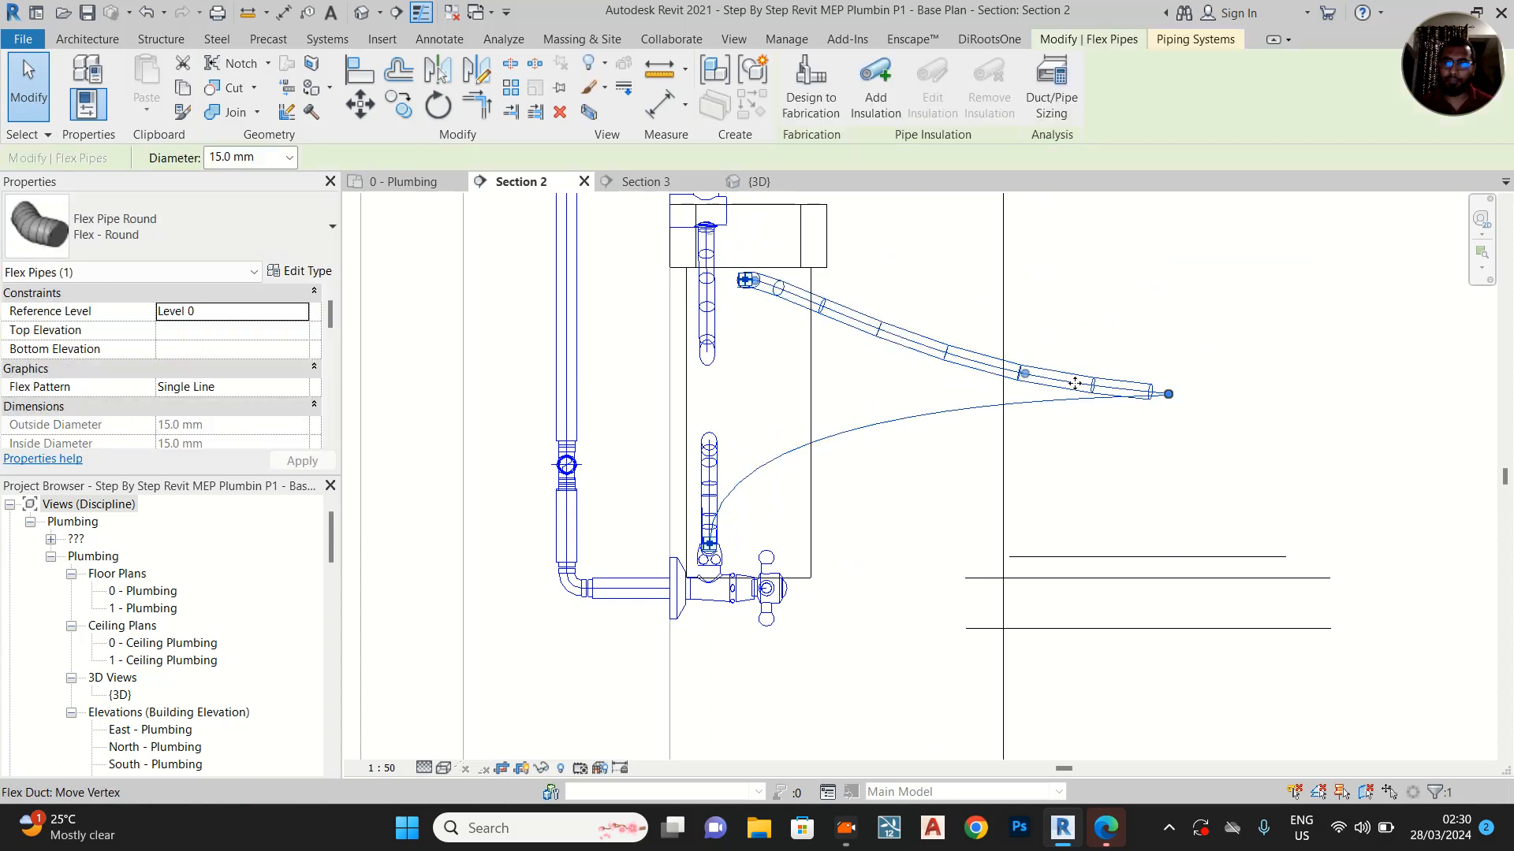
pyautogui.moveTo(1012, 372); pyautogui.dragTo(822, 312)
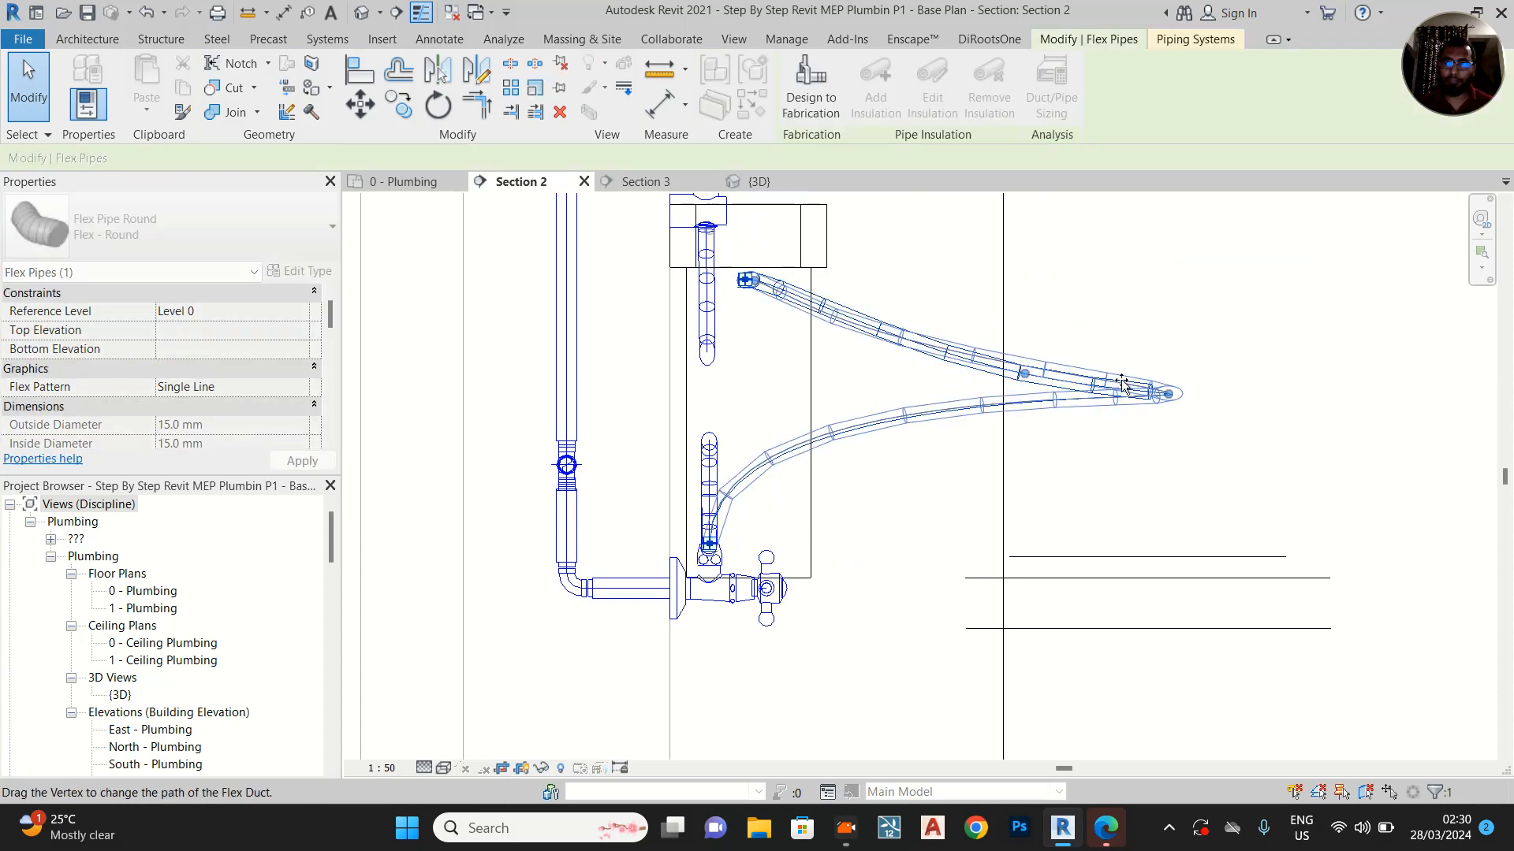
pyautogui.moveTo(1169, 394); pyautogui.dragTo(808, 402)
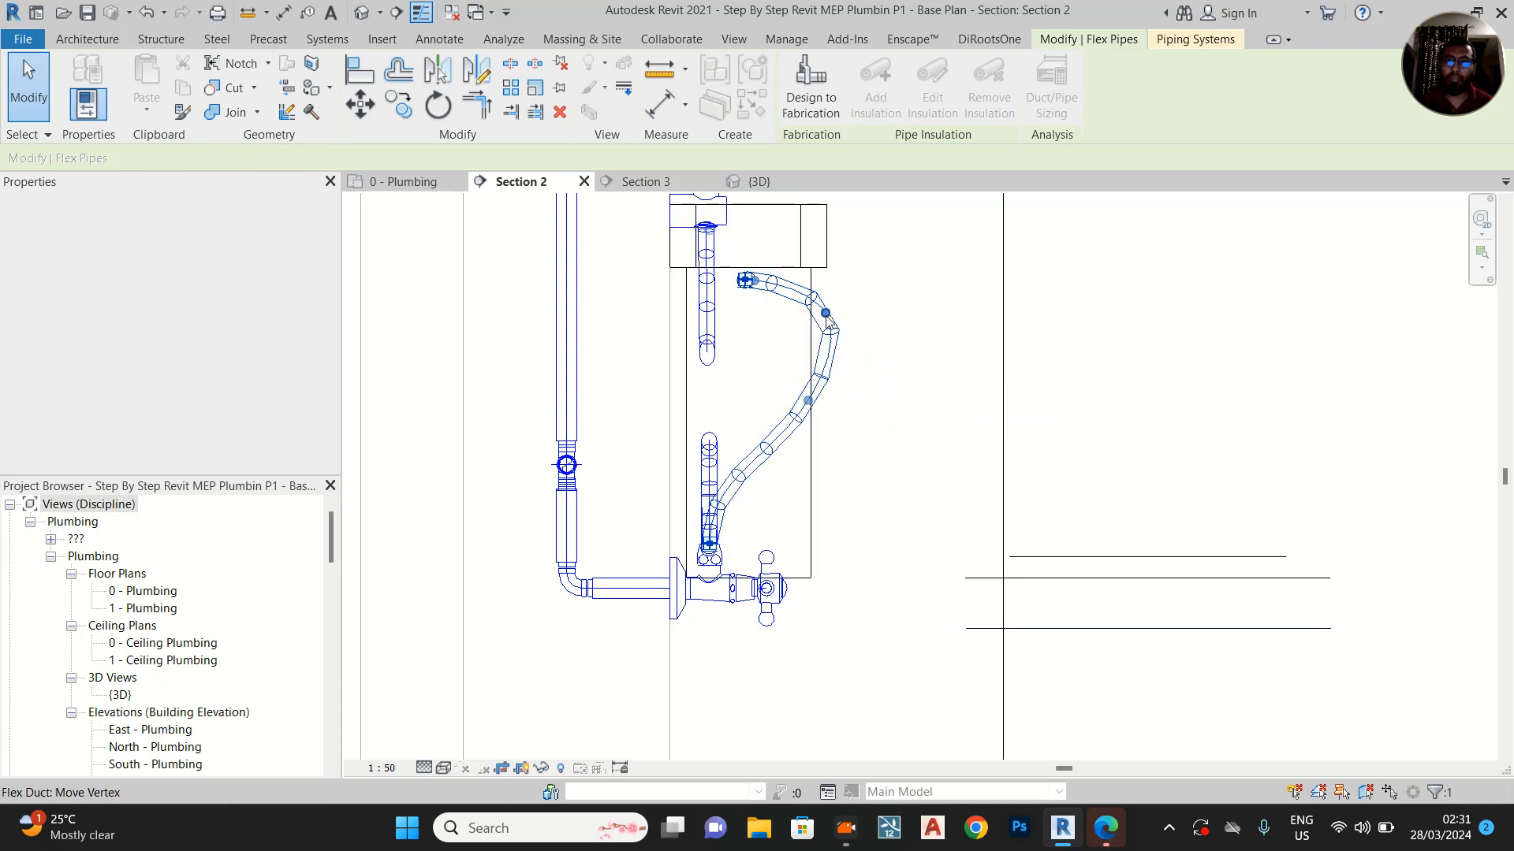
pyautogui.moveTo(791, 316); pyautogui.dragTo(790, 315)
pyautogui.moveTo(808, 401); pyautogui.dragTo(791, 402)
pyautogui.click(817, 430)
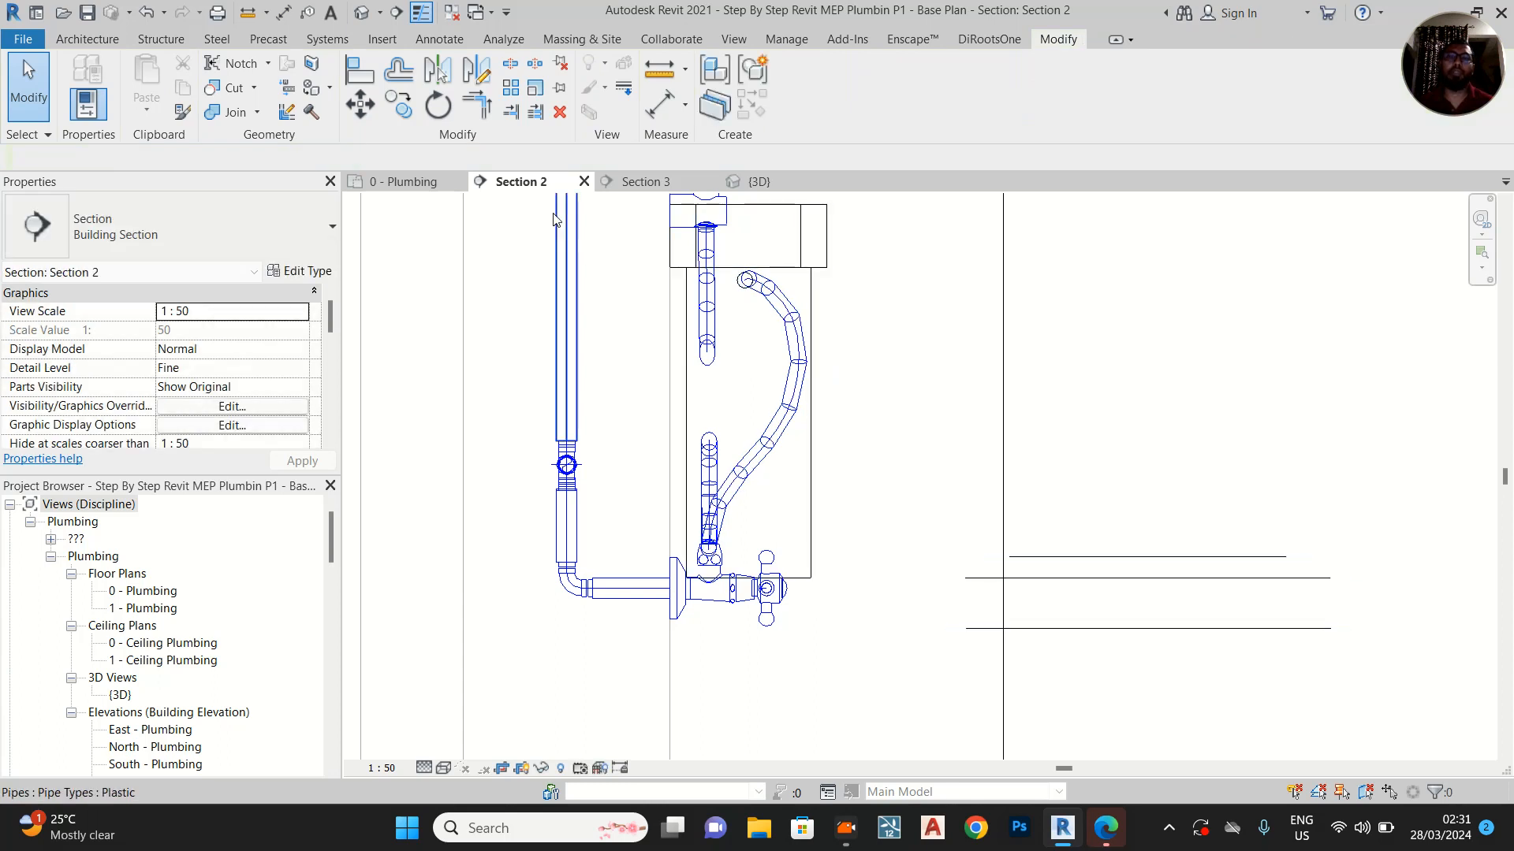
# Enlarge the 3D view's section box upward and outward from the toilet cubicle to take in the showers and washbasins
pyautogui.click(761, 182)
pyautogui.scroll(-4, 811, 426)
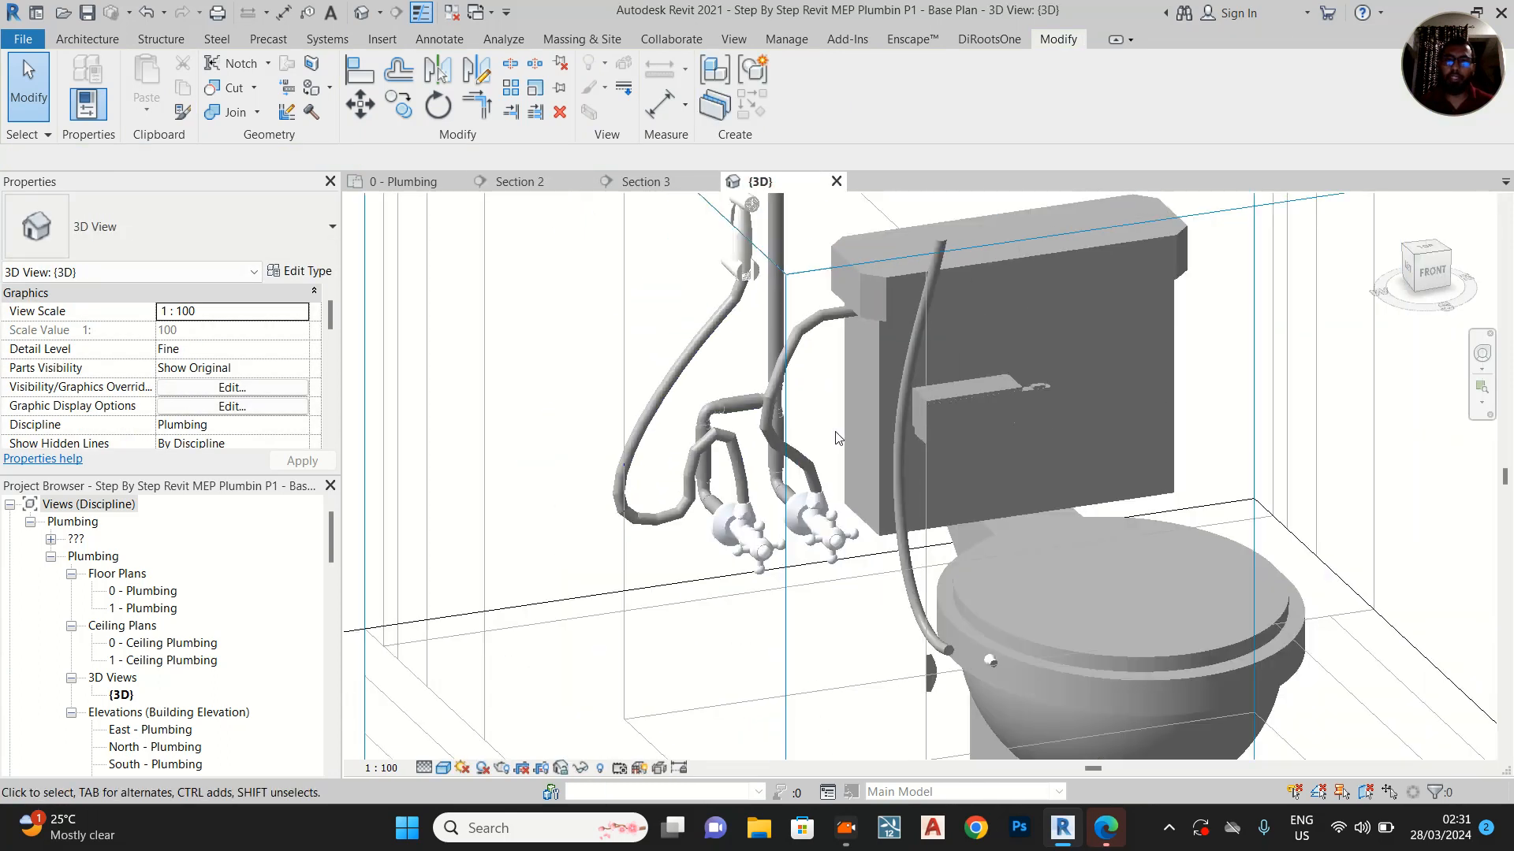
pyautogui.scroll(-1, 968, 439)
pyautogui.click(415, 183)
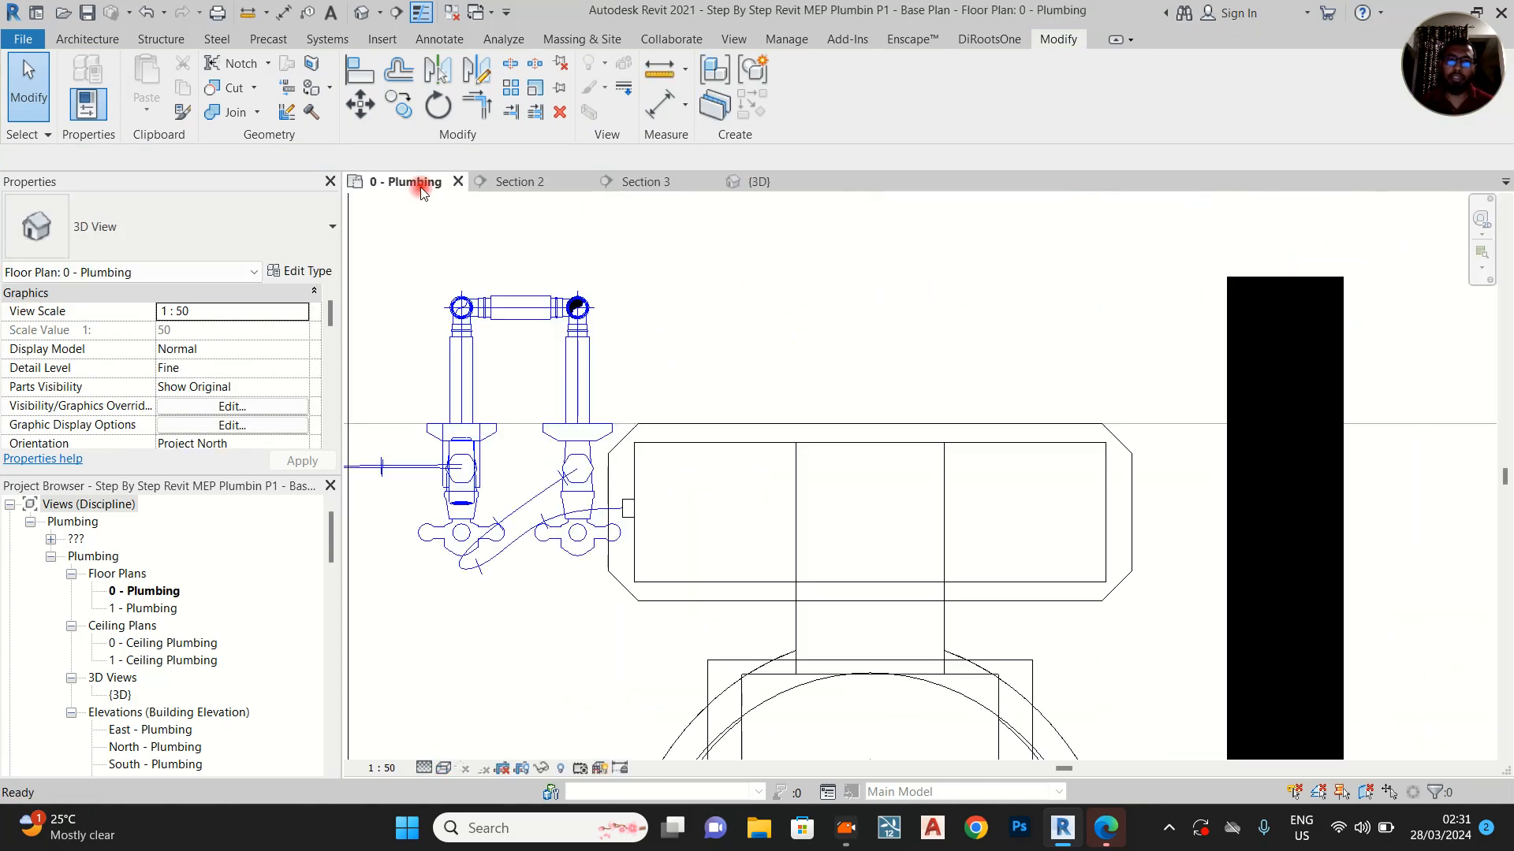
pyautogui.click(734, 185)
pyautogui.scroll(-4, 823, 354)
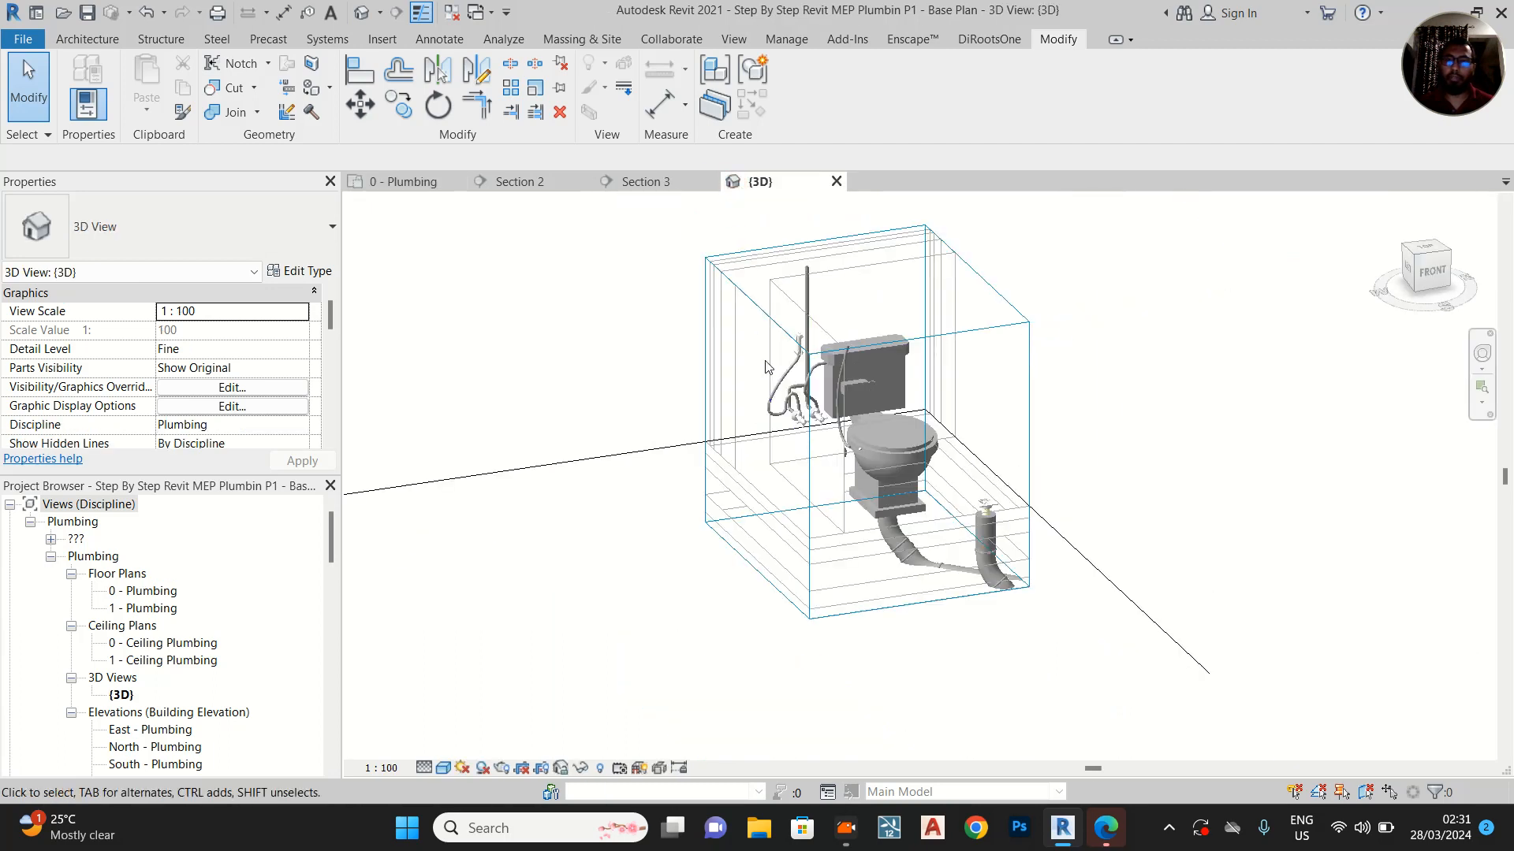
pyautogui.click(823, 354)
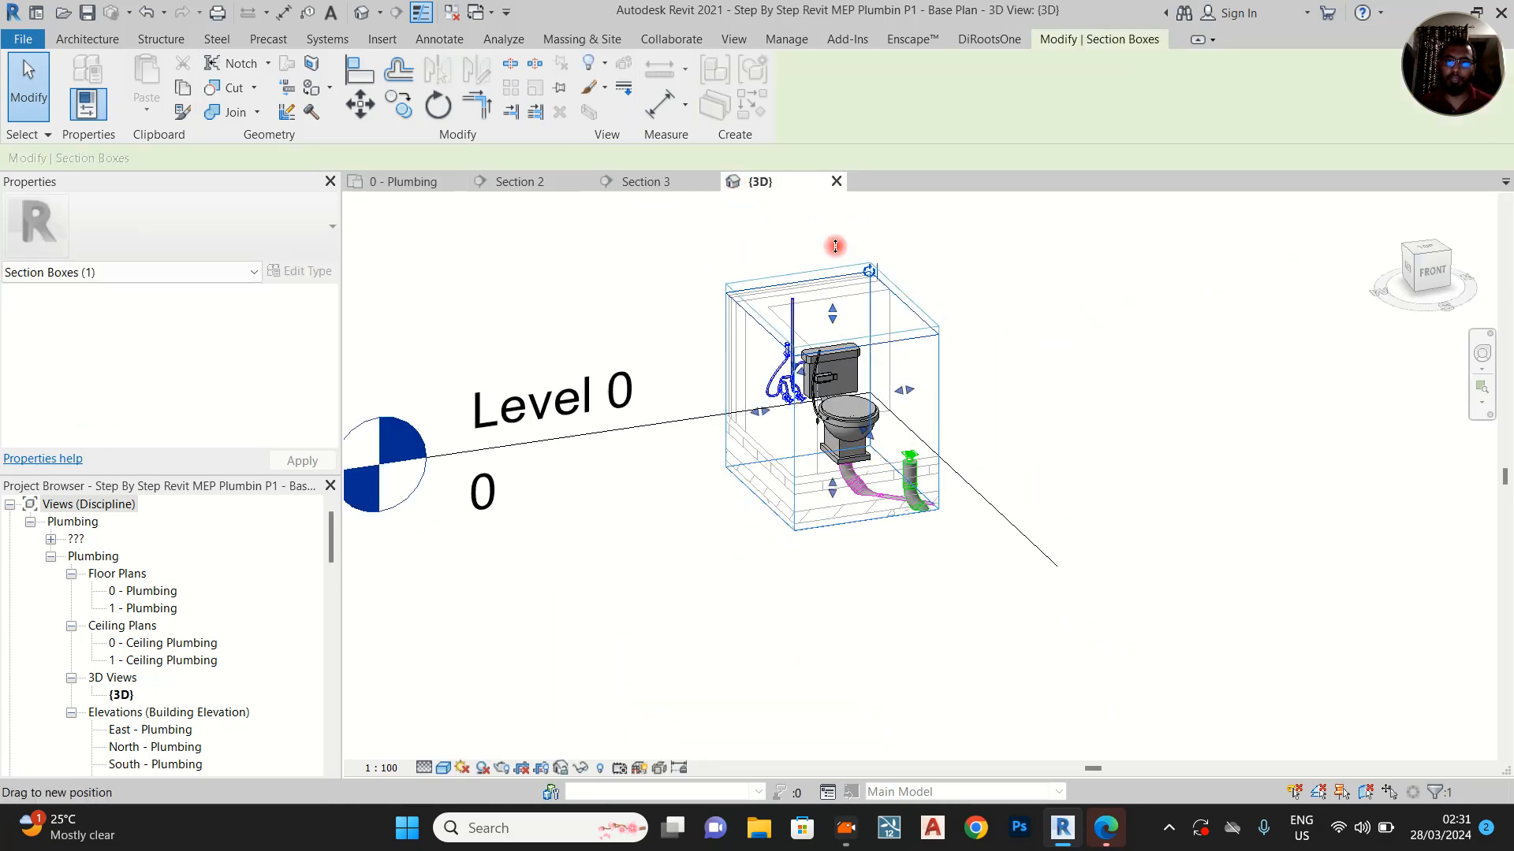
pyautogui.moveTo(834, 308); pyautogui.dragTo(832, 464, button='middle')
pyautogui.moveTo(830, 399); pyautogui.dragTo(830, 252)
pyautogui.moveTo(870, 489); pyautogui.dragTo(968, 583)
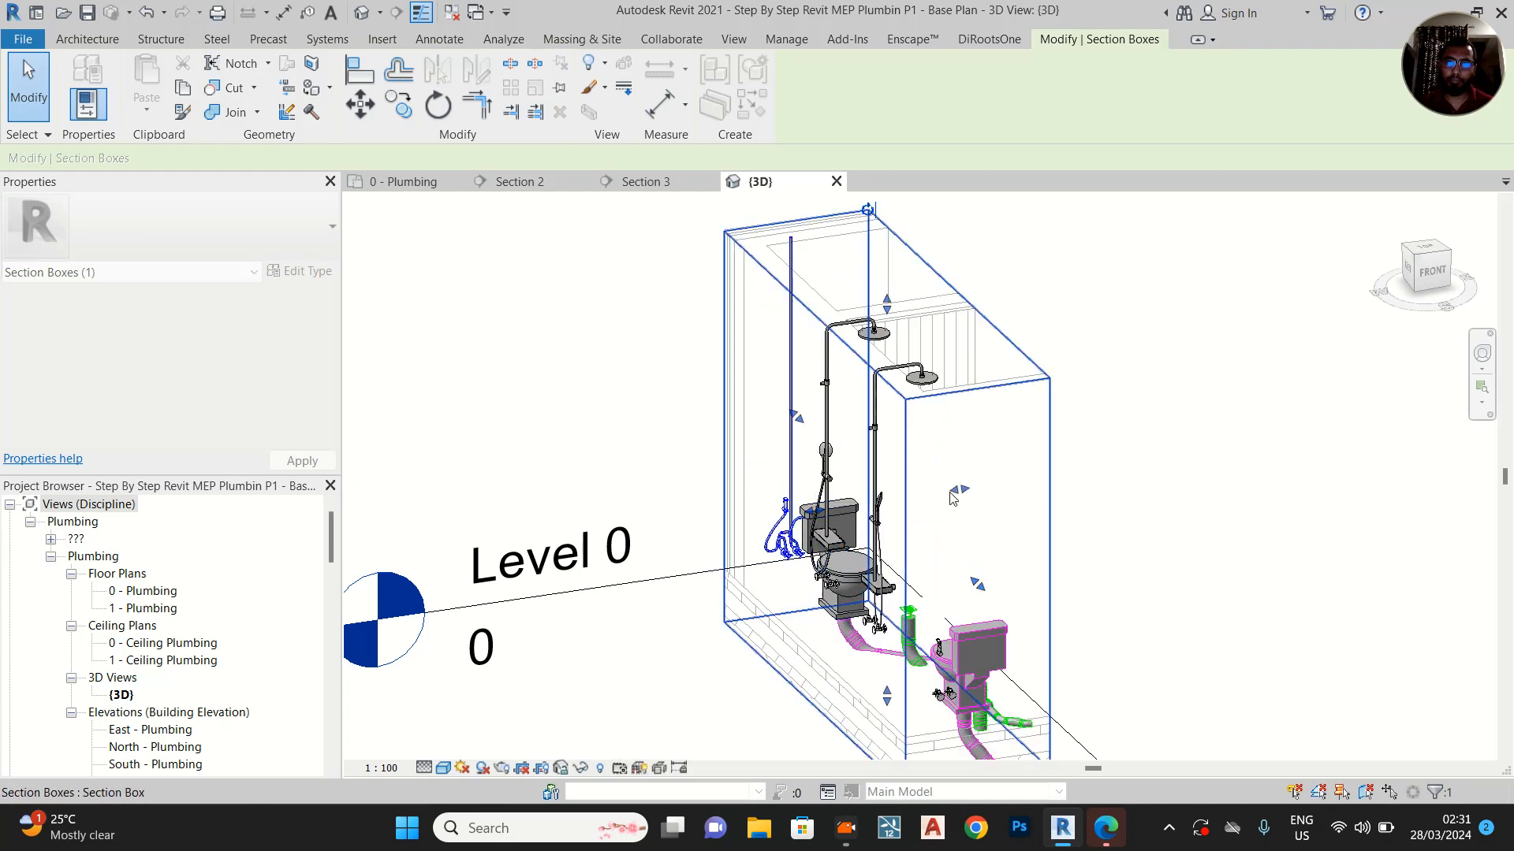
pyautogui.moveTo(1042, 476); pyautogui.dragTo(1042, 477)
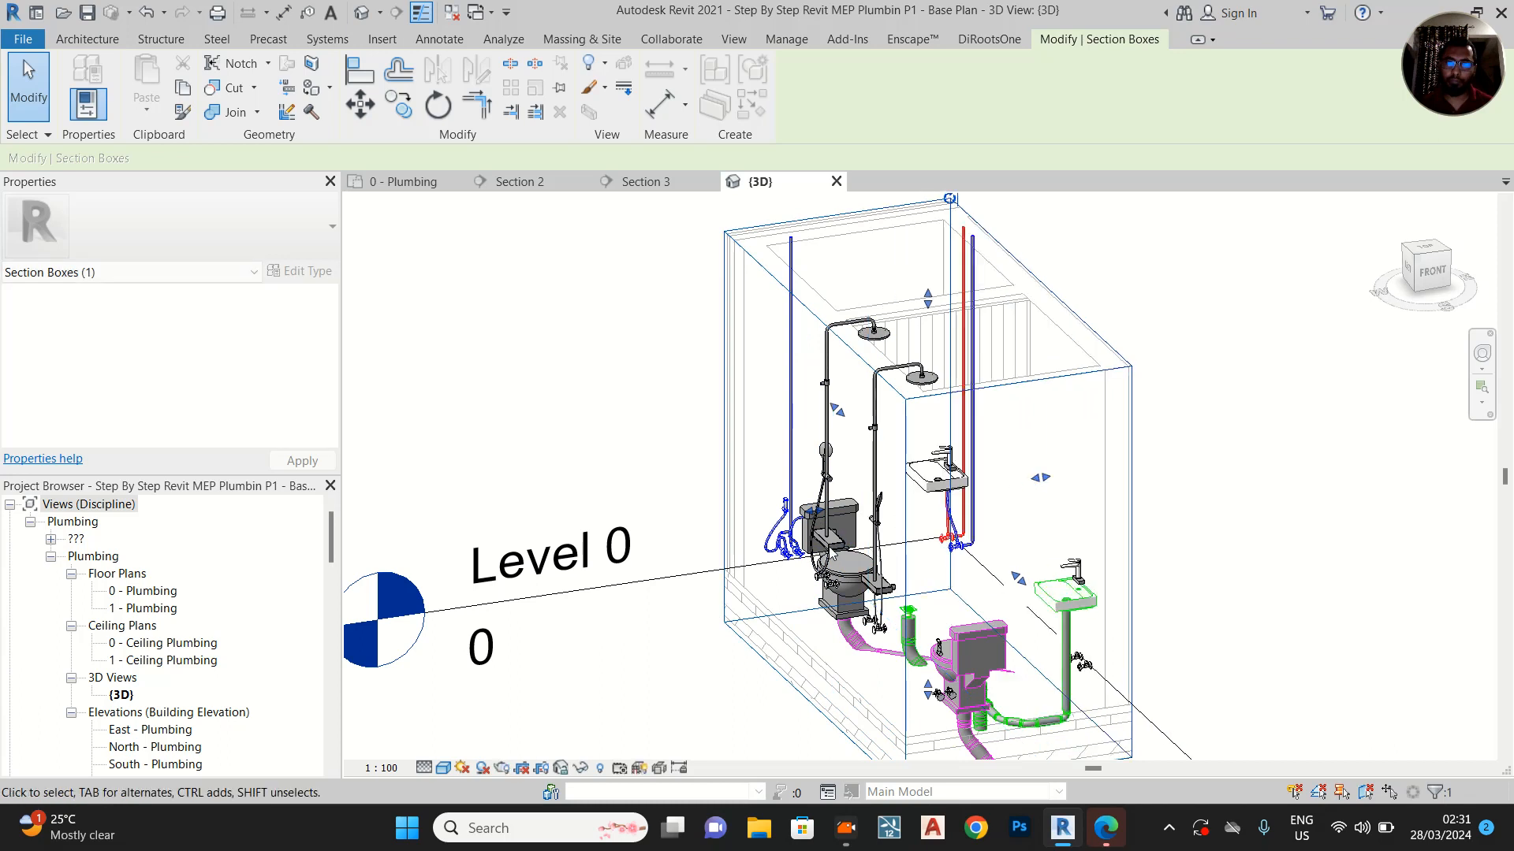
# Fit the 3D section box around the single bathroom with its toilet, shower, washbasin and drain pipes
pyautogui.keyDown('shift'); pyautogui.moveTo(937, 517); pyautogui.dragTo(1094, 417, button='middle'); pyautogui.keyUp('shift')
pyautogui.moveTo(1175, 495); pyautogui.dragTo(980, 496)
pyautogui.keyDown('shift'); pyautogui.moveTo(1039, 485); pyautogui.dragTo(710, 505, button='middle'); pyautogui.keyUp('shift')
pyautogui.moveTo(710, 504)
pyautogui.mouseDown()
pyautogui.moveTo(615, 505)
pyautogui.moveTo(708, 502)
pyautogui.mouseUp()
pyautogui.keyDown('shift'); pyautogui.moveTo(1007, 476); pyautogui.dragTo(837, 580, button='middle'); pyautogui.keyUp('shift')
pyautogui.moveTo(836, 575); pyautogui.dragTo(845, 678)
pyautogui.keyDown('shift'); pyautogui.moveTo(1057, 605); pyautogui.dragTo(867, 532, button='middle'); pyautogui.keyUp('shift')
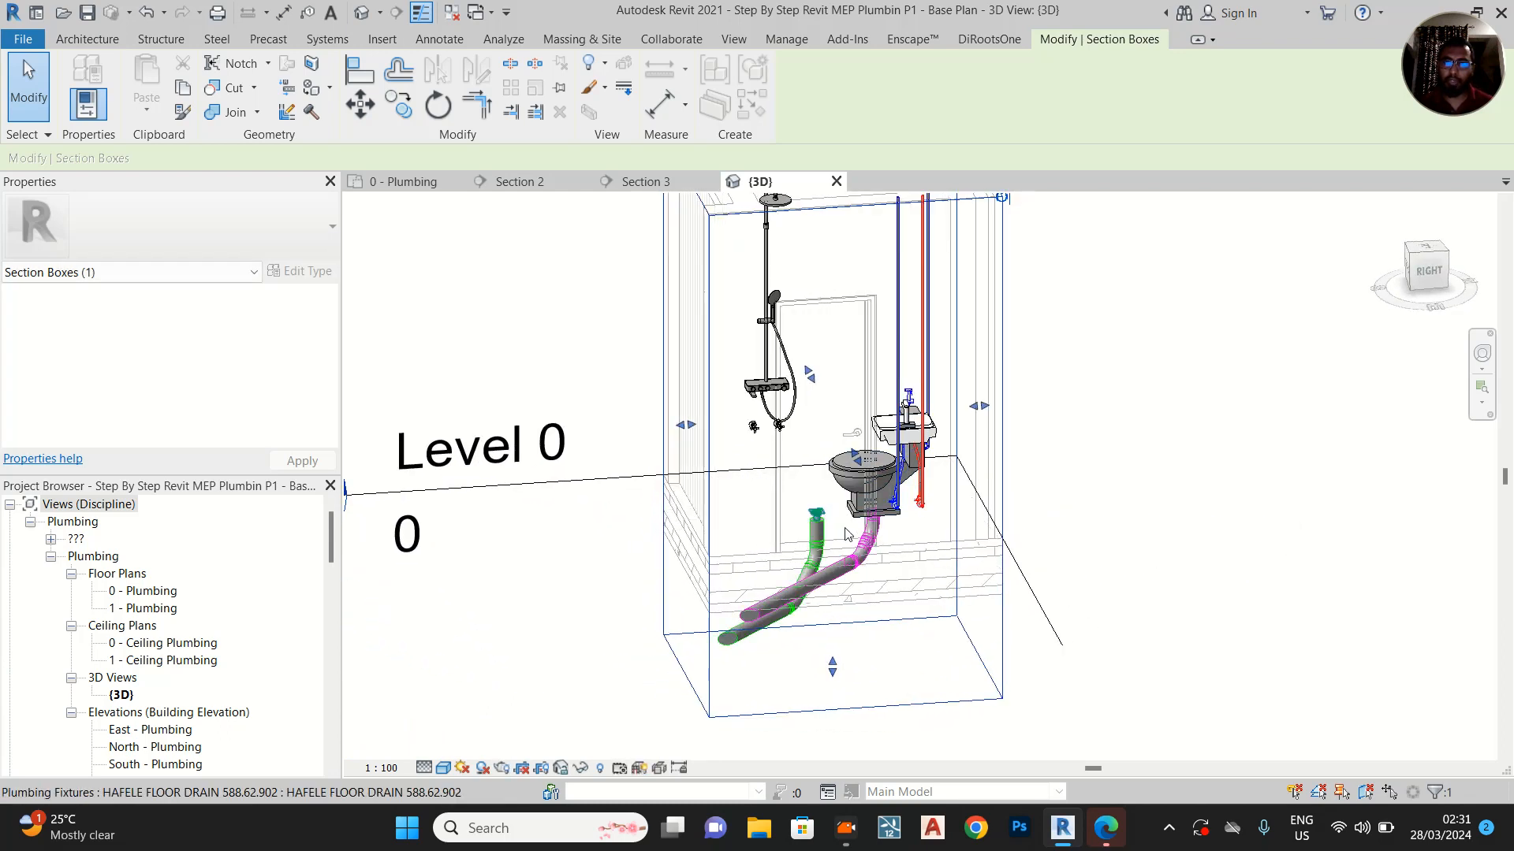
# Deselect the section box and set the 3D view's discipline to Coordination
pyautogui.scroll(4, 845, 535)
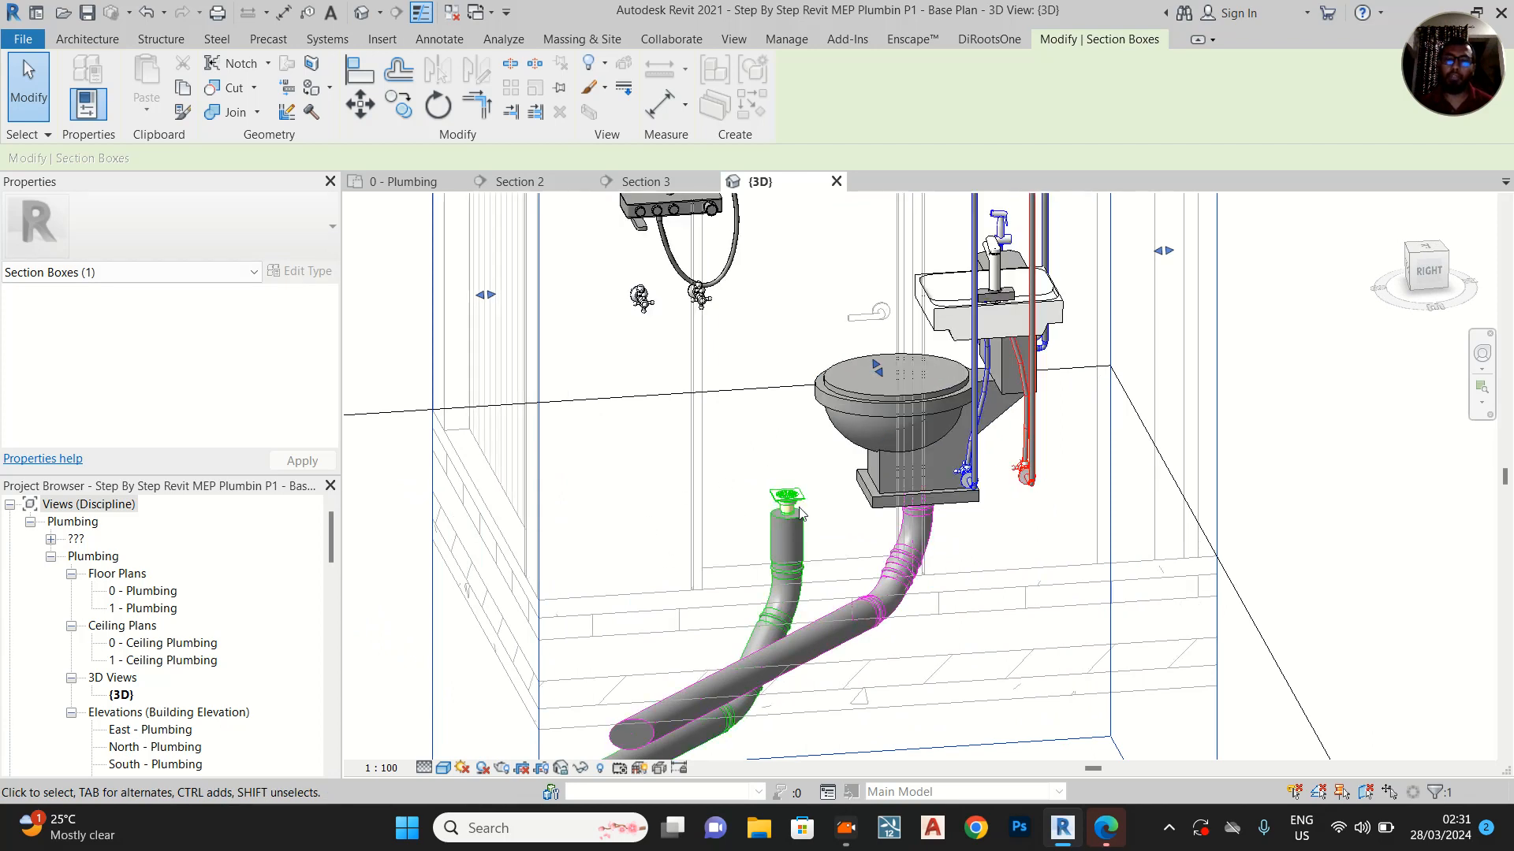
pyautogui.keyDown('shift'); pyautogui.moveTo(693, 406); pyautogui.dragTo(990, 442, button='middle'); pyautogui.keyUp('shift')
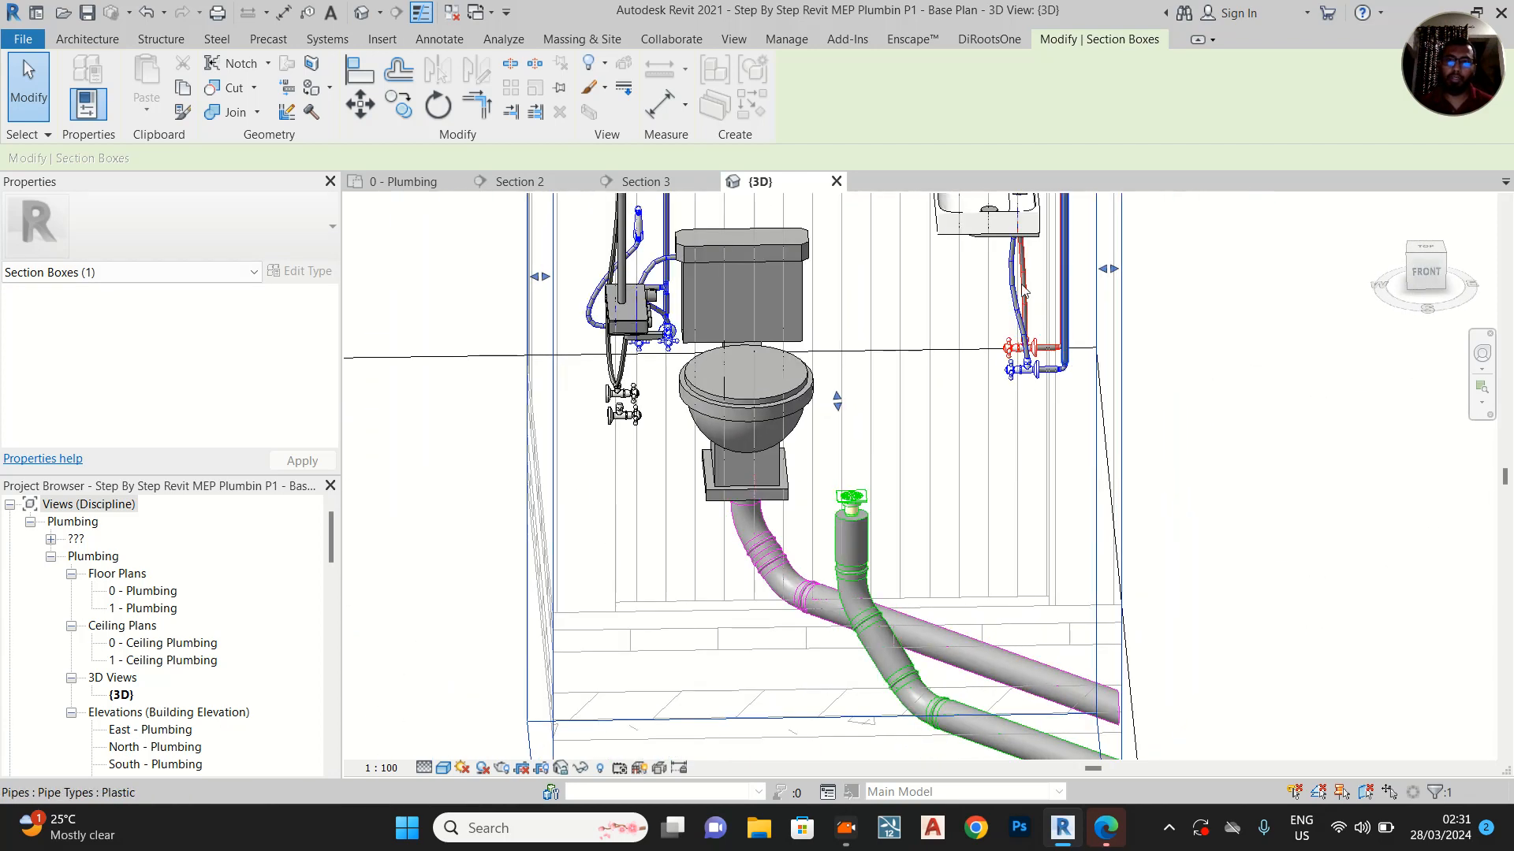
pyautogui.keyDown('shift'); pyautogui.moveTo(1041, 369); pyautogui.dragTo(997, 476, button='middle'); pyautogui.keyUp('shift')
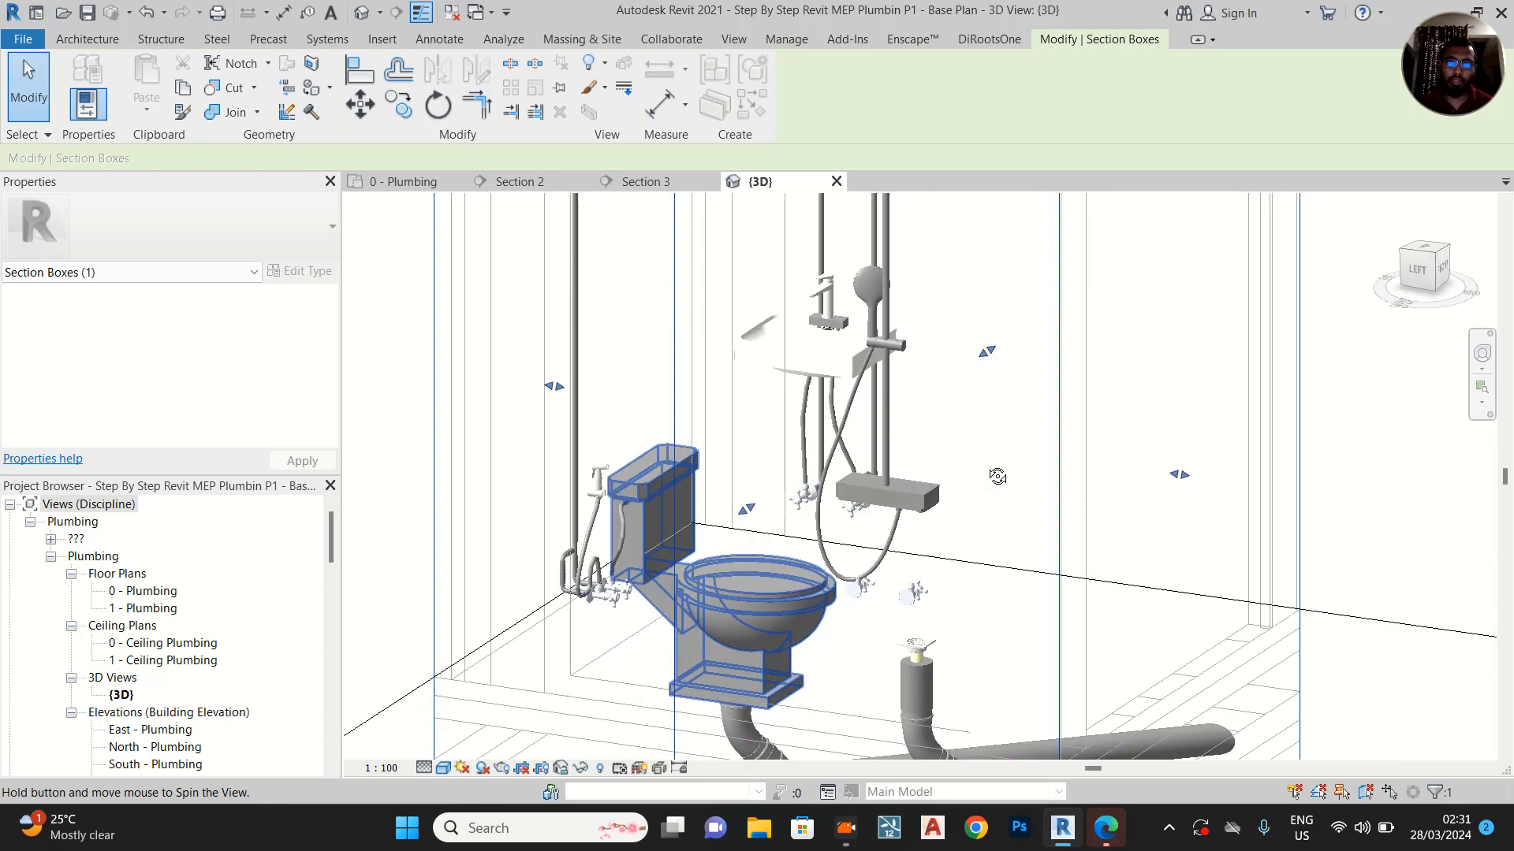
pyautogui.scroll(3, 568, 624)
pyautogui.press('Escape')
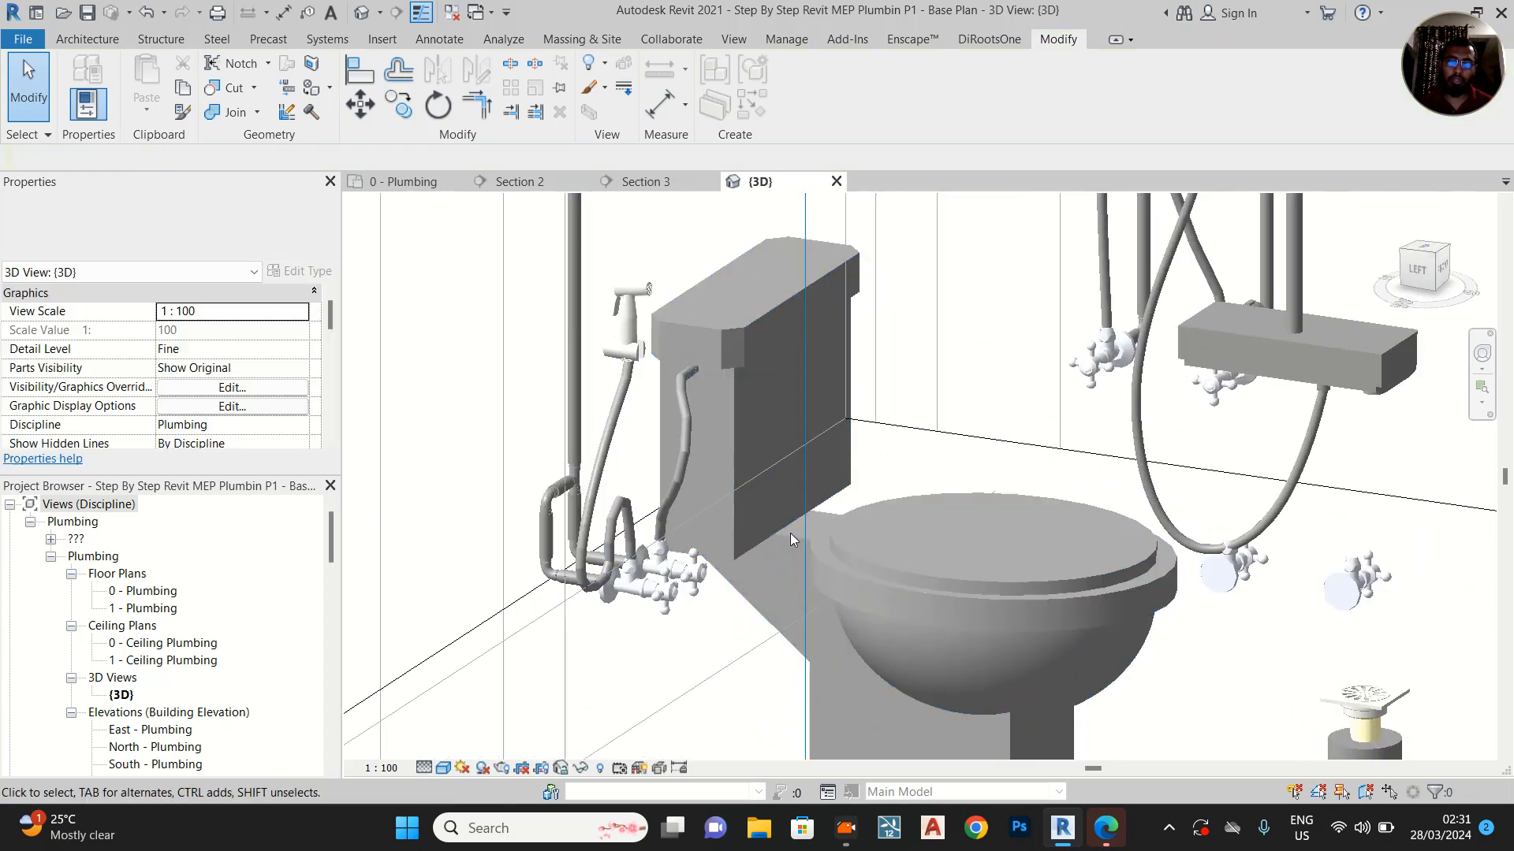
pyautogui.scroll(-1, 296, 418)
pyautogui.click(299, 388)
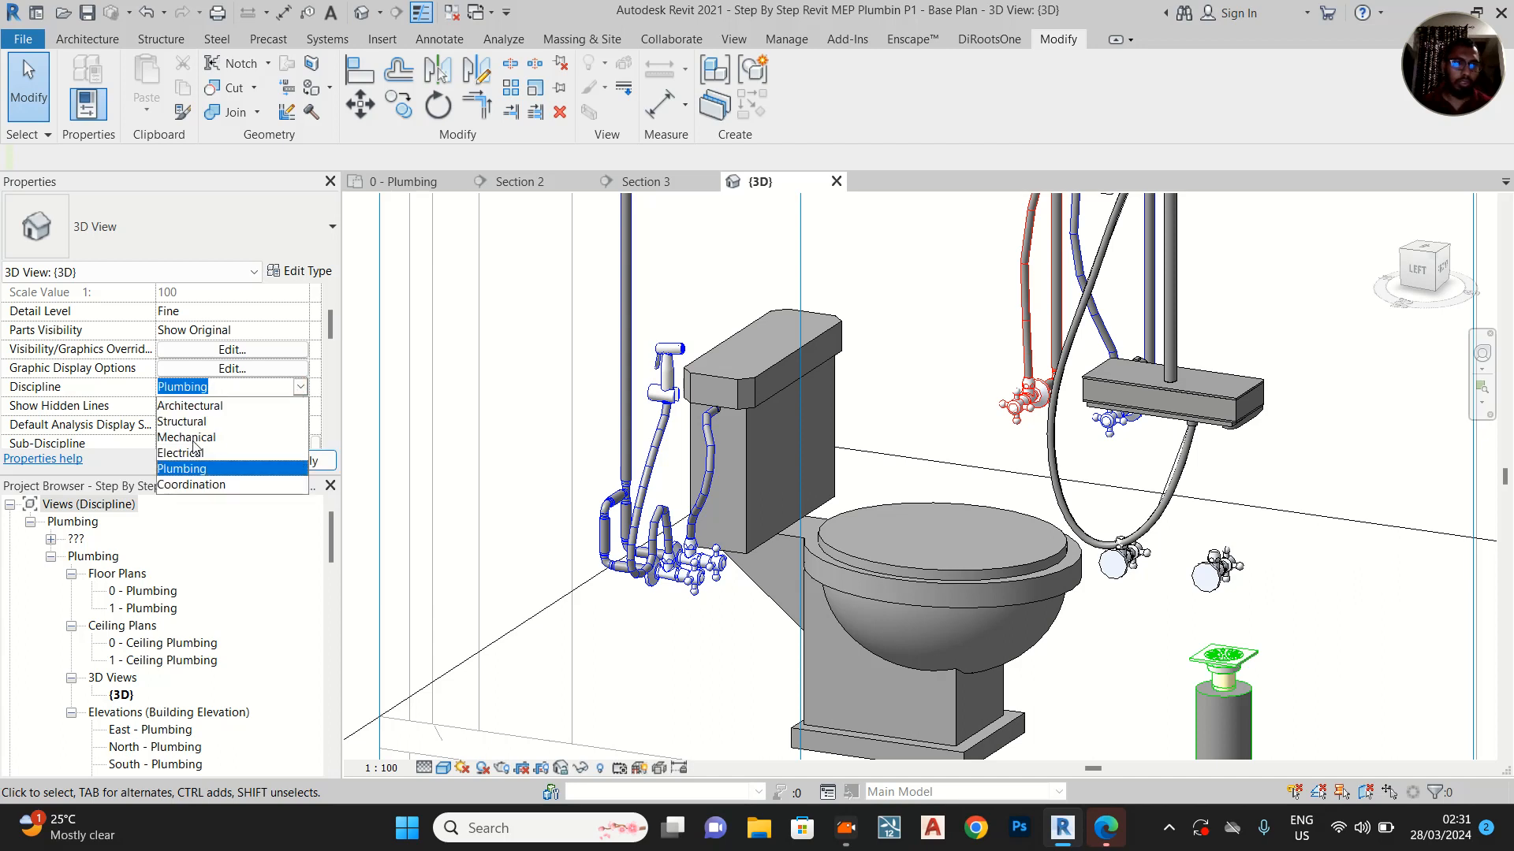
pyautogui.click(194, 485)
pyautogui.click(296, 461)
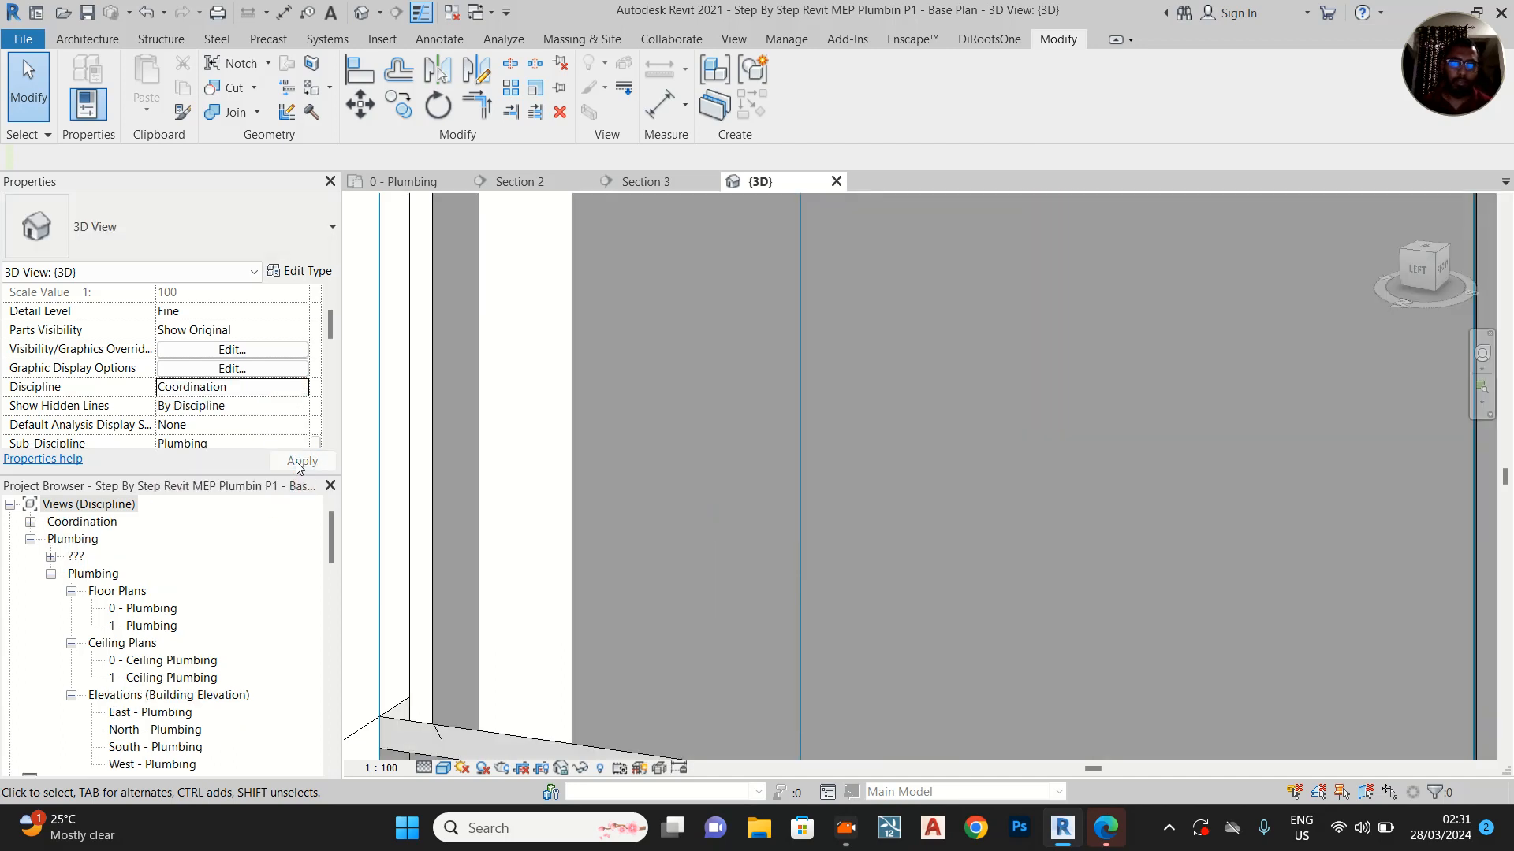
# Select the hand spray's flex pipe and show the 3D view from the front in Wireframe style
pyautogui.scroll(-2, 963, 457)
pyautogui.keyDown('shift'); pyautogui.moveTo(963, 457); pyautogui.dragTo(733, 623, button='middle'); pyautogui.keyUp('shift')
pyautogui.scroll(2, 927, 291)
pyautogui.scroll(3, 984, 315)
pyautogui.keyDown('shift'); pyautogui.moveTo(774, 447); pyautogui.dragTo(886, 434, button='middle'); pyautogui.keyUp('shift')
pyautogui.moveTo(887, 434); pyautogui.dragTo(1001, 422, button='middle')
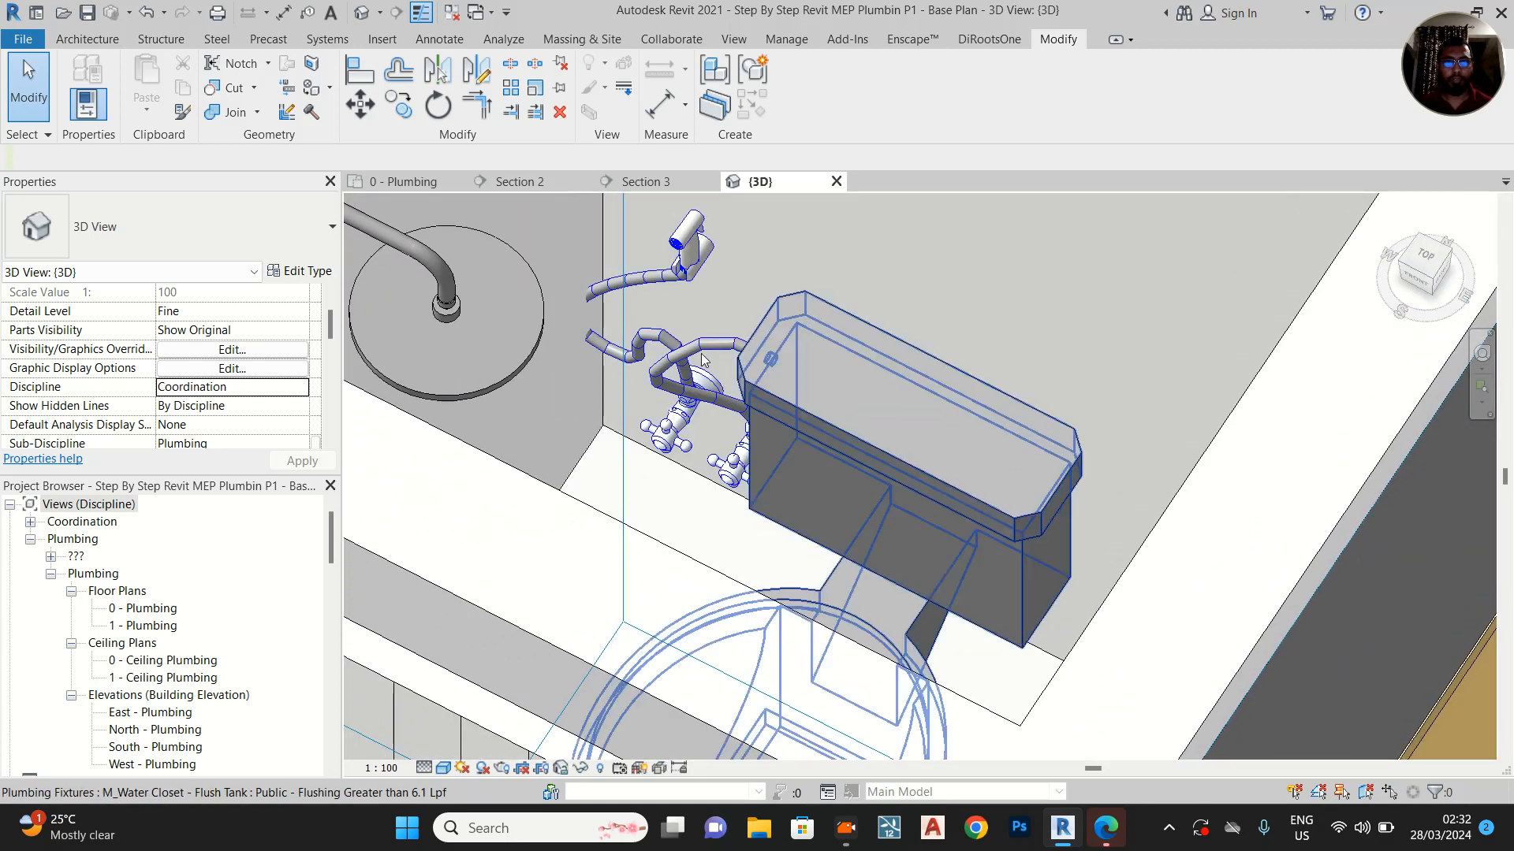
pyautogui.click(615, 364)
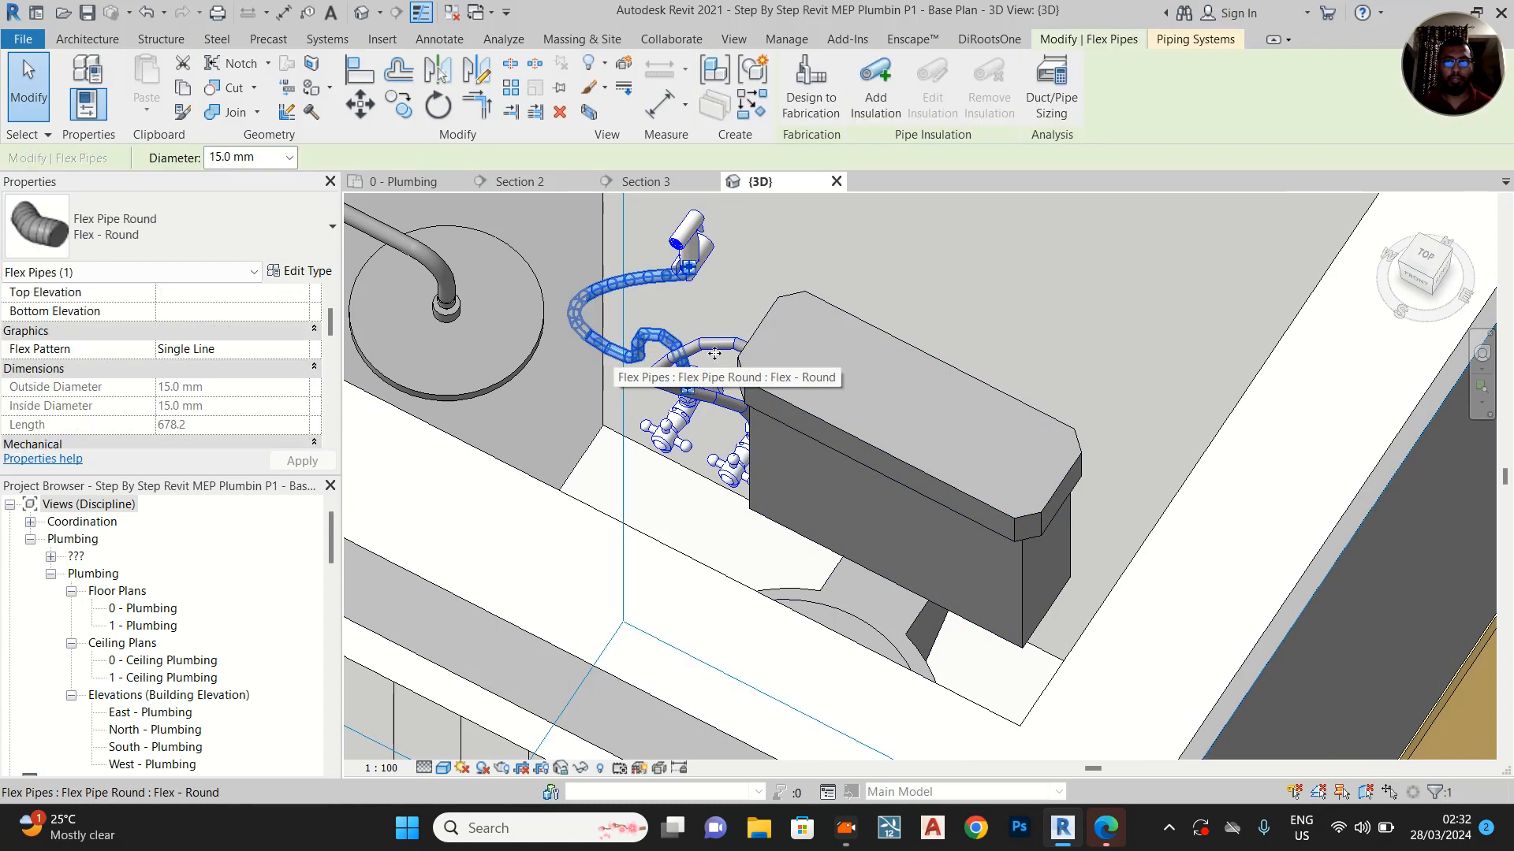
pyautogui.click(1415, 285)
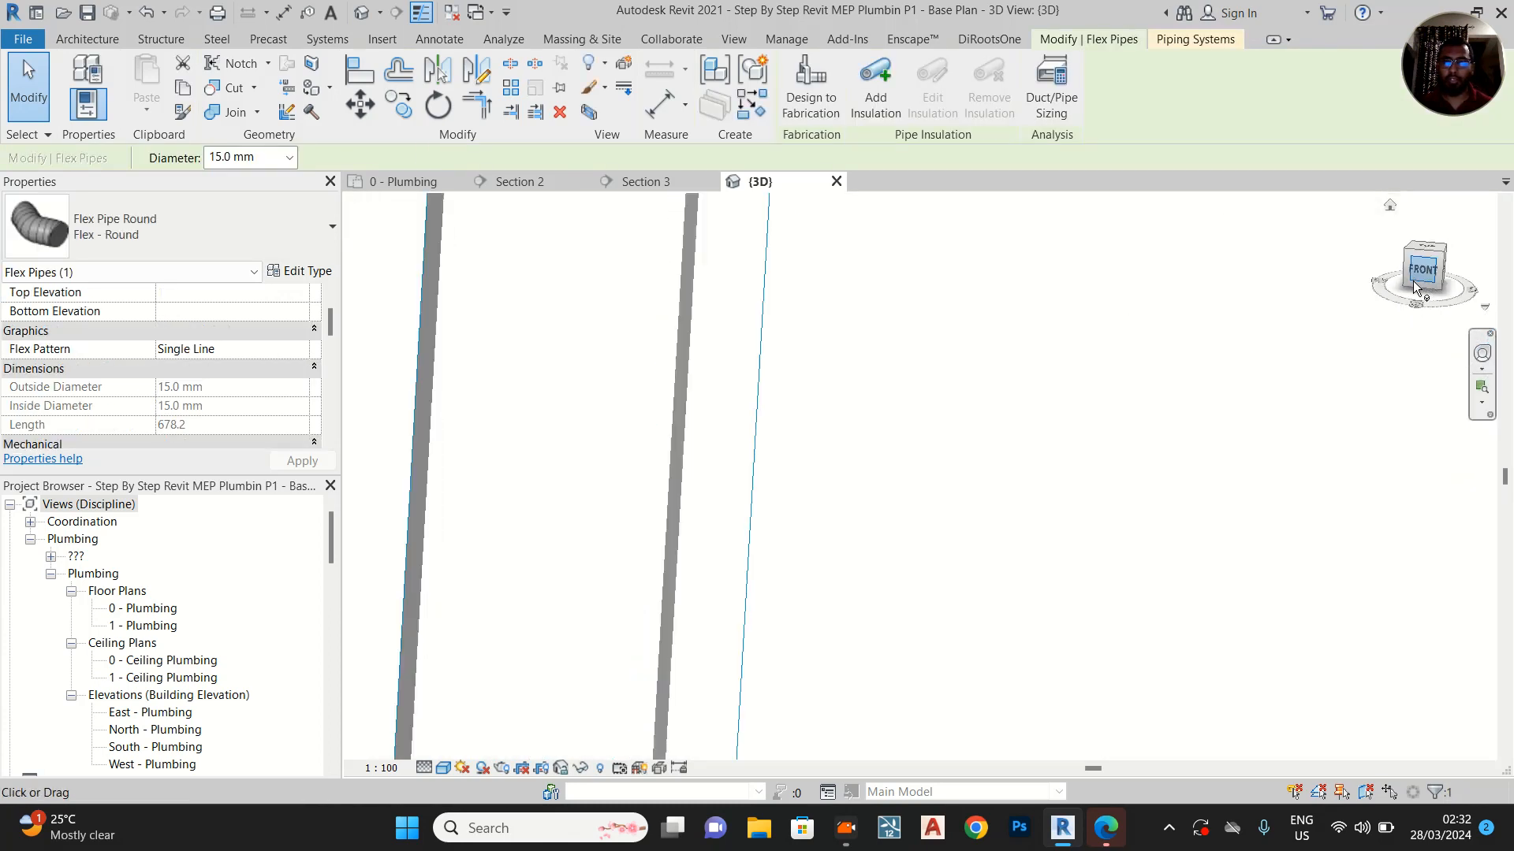
pyautogui.click(444, 768)
pyautogui.click(473, 667)
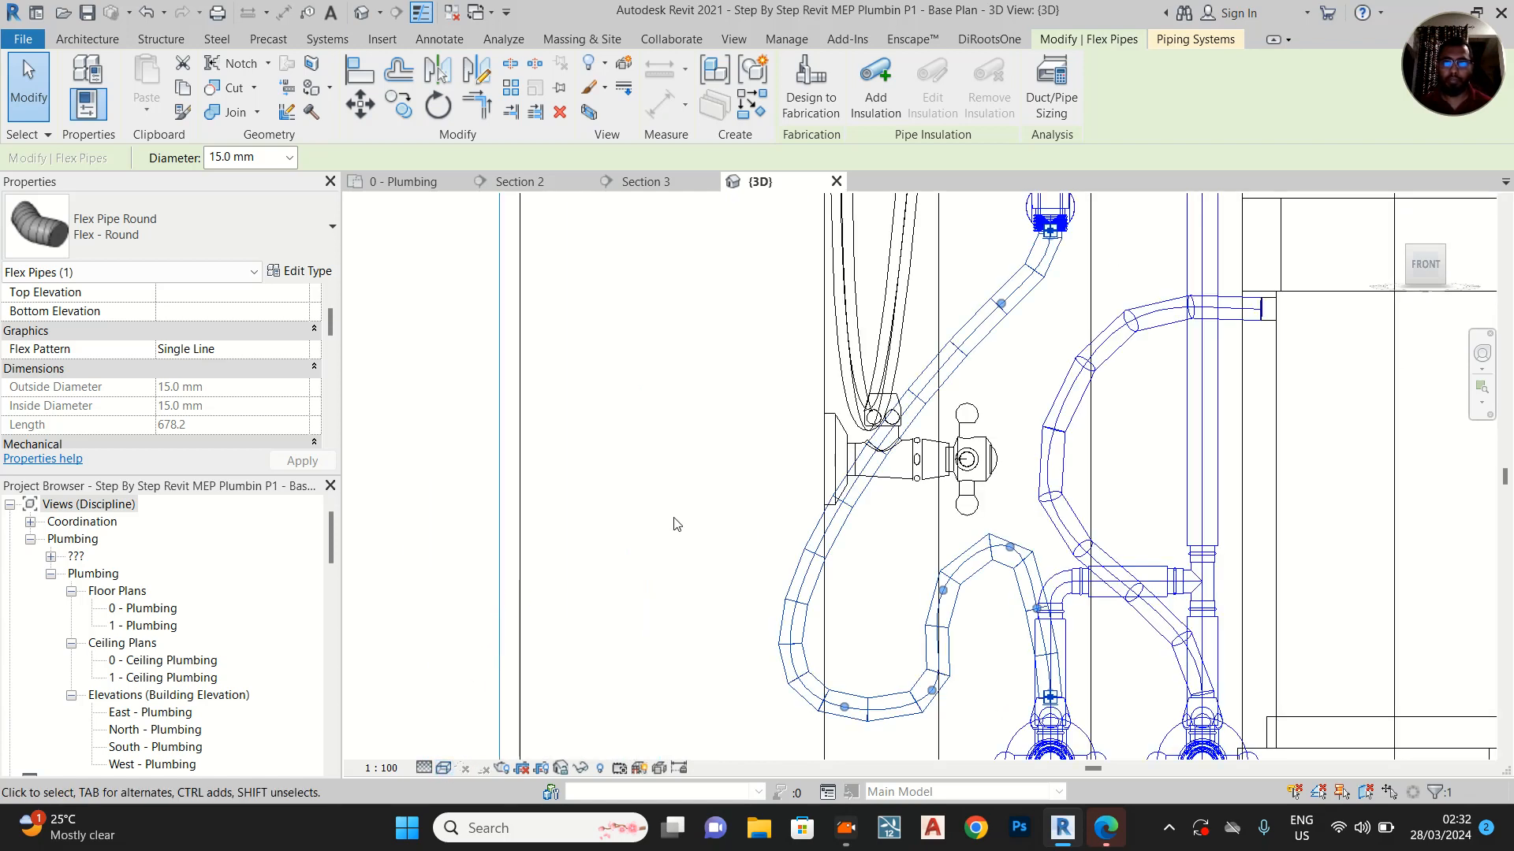
# Reshape the hand spray's flex pipe in the front view, raising and tightening its lower loop beside the angle valve
pyautogui.scroll(-2, 674, 518)
pyautogui.click(769, 566)
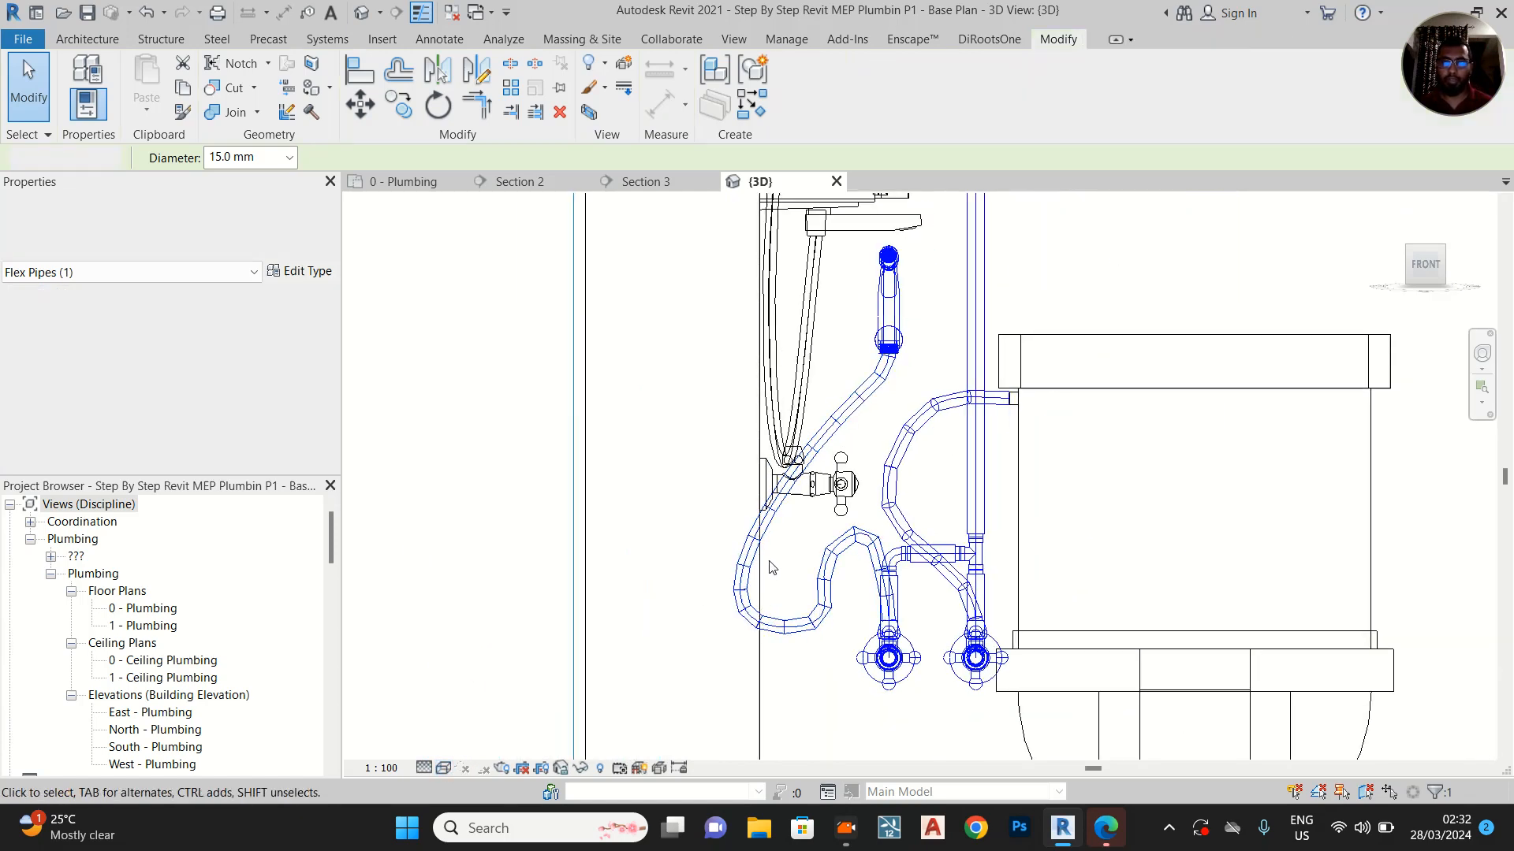
pyautogui.click(755, 615)
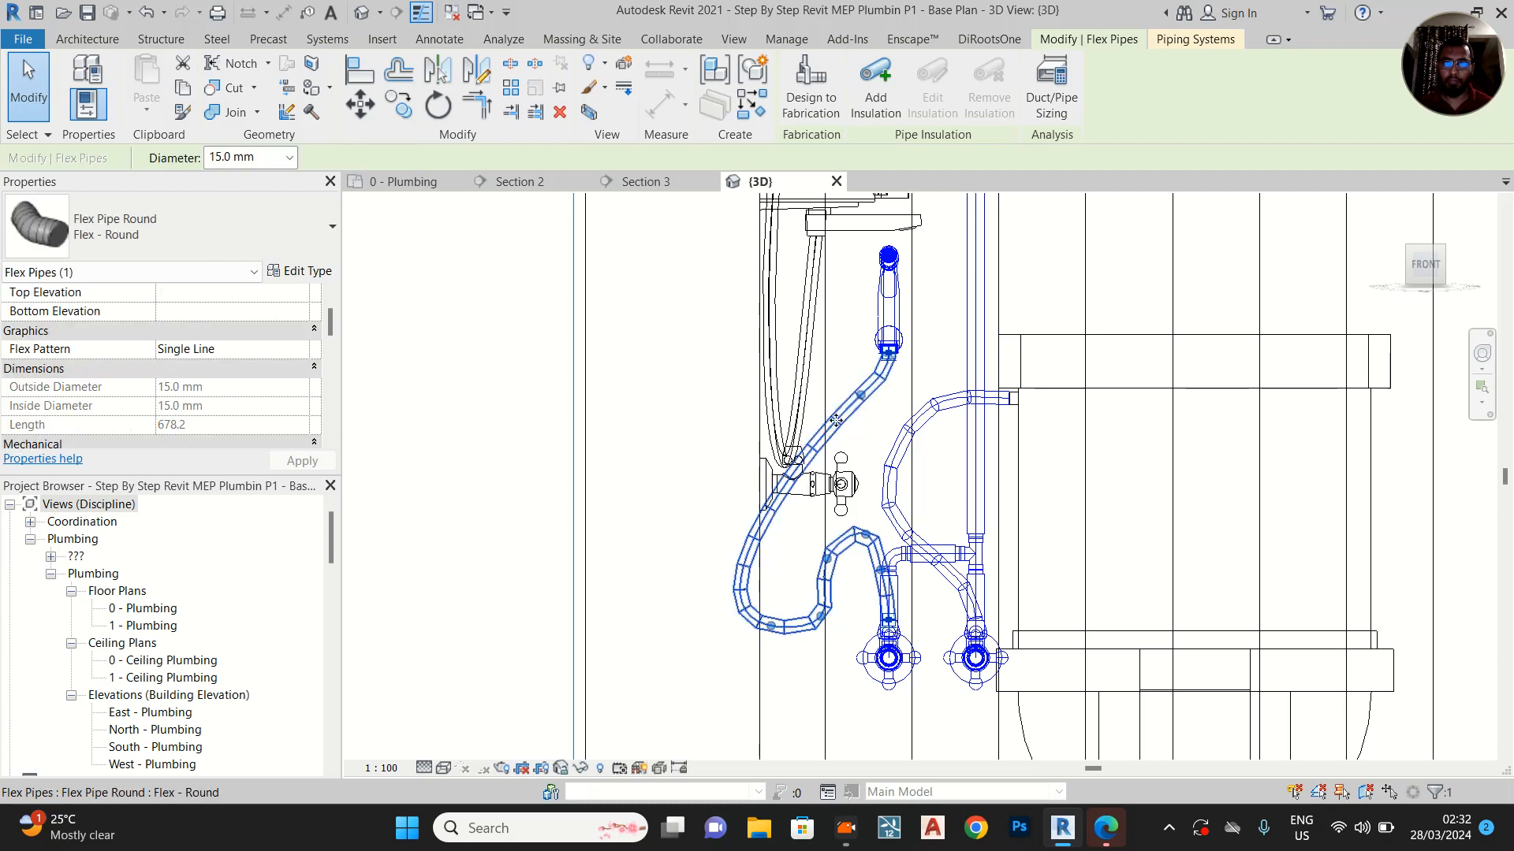
pyautogui.moveTo(798, 623); pyautogui.dragTo(845, 580)
pyautogui.scroll(1, 794, 620)
pyautogui.scroll(1, 794, 616)
pyautogui.moveTo(849, 502); pyautogui.dragTo(833, 562)
# Check the hand spray flex pipe's type properties and set its flex pattern to Curve
pyautogui.scroll(-3, 247, 369)
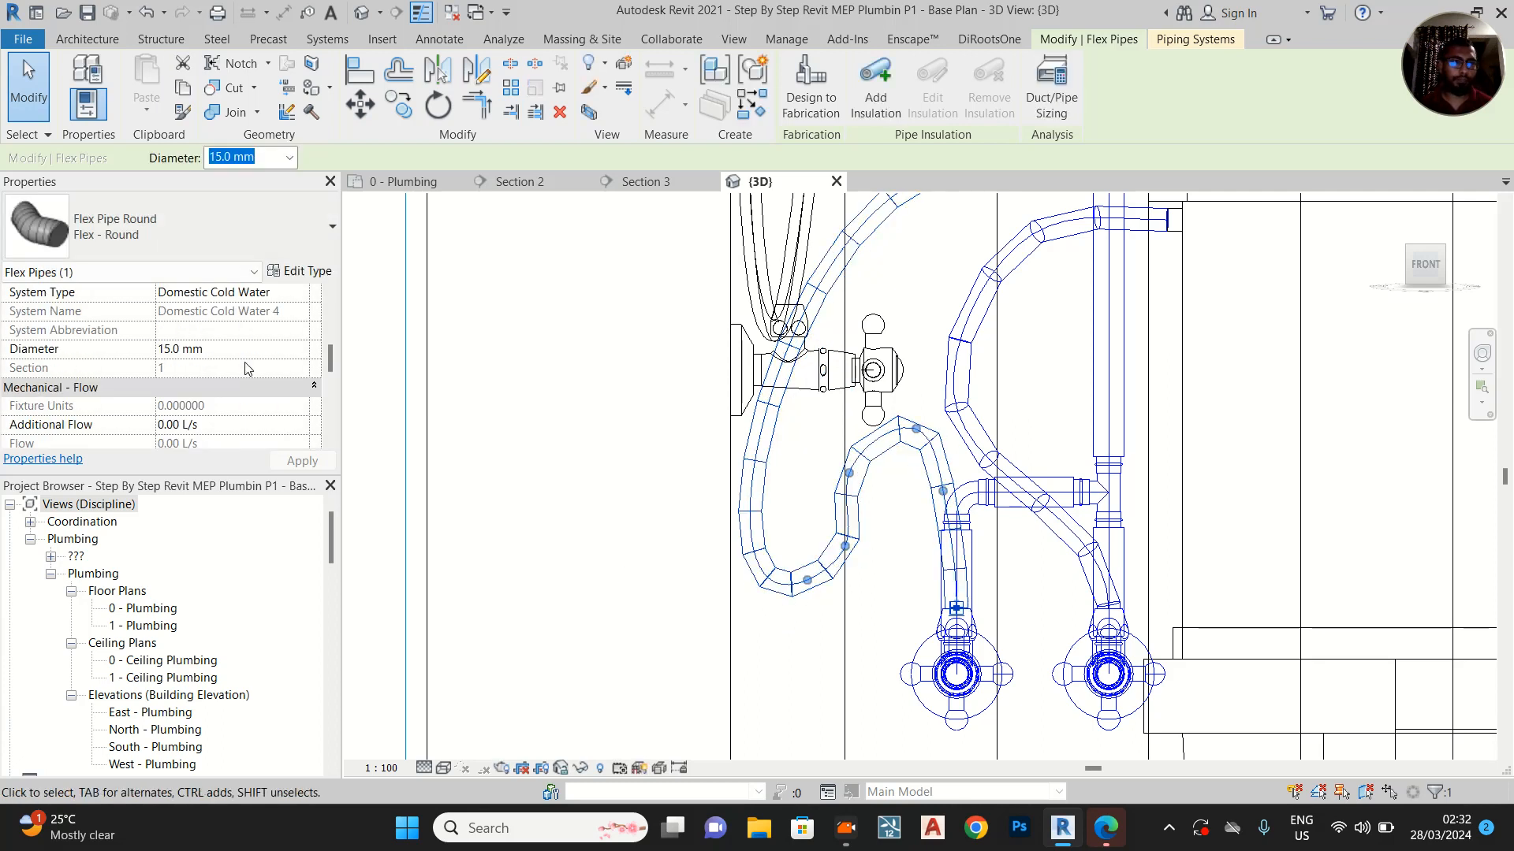
pyautogui.scroll(-6, 248, 368)
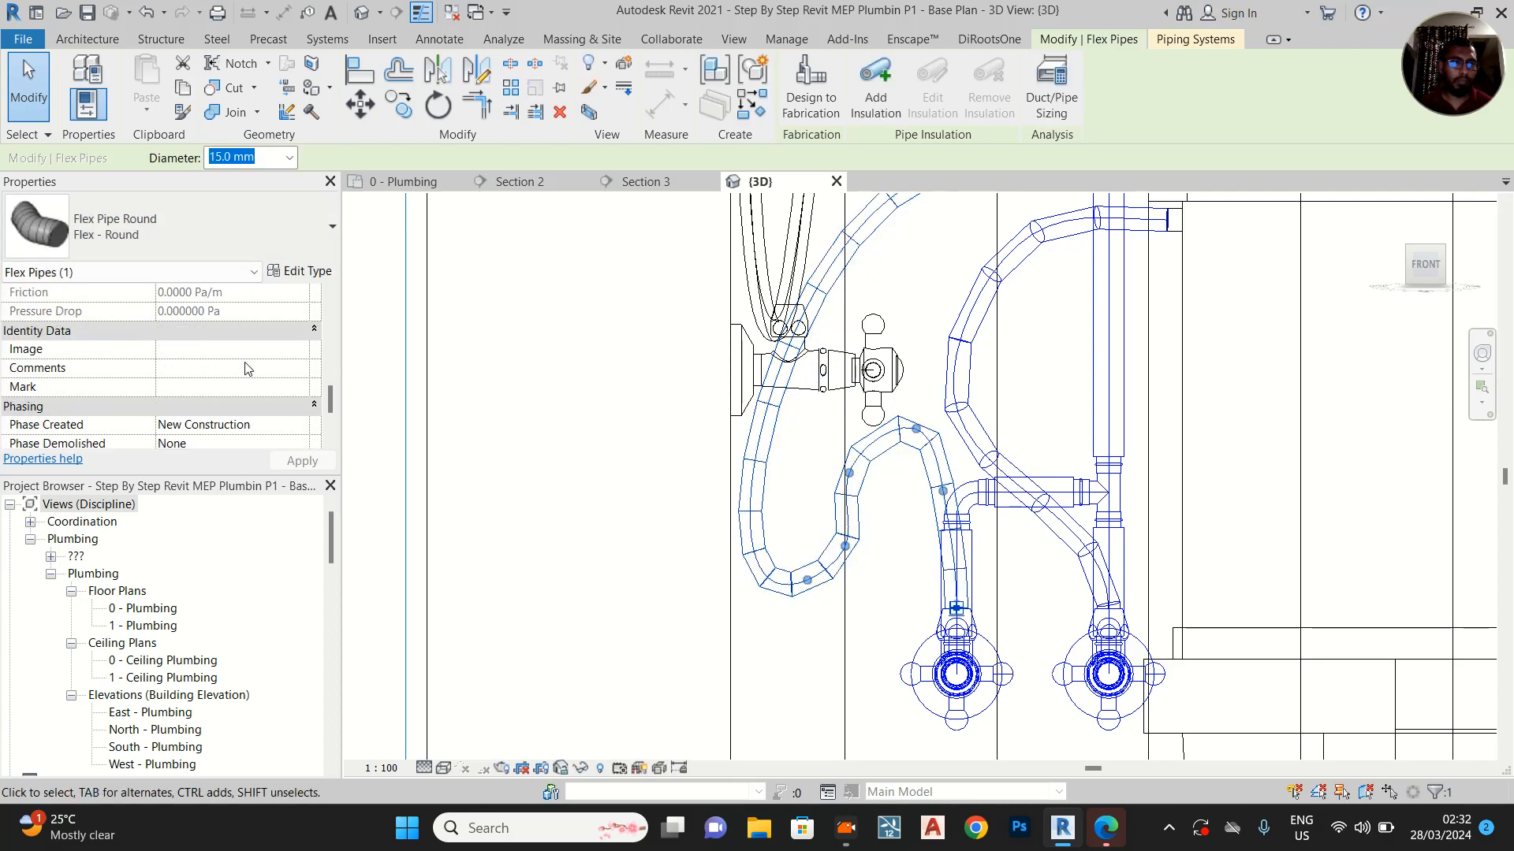
pyautogui.scroll(8, 248, 368)
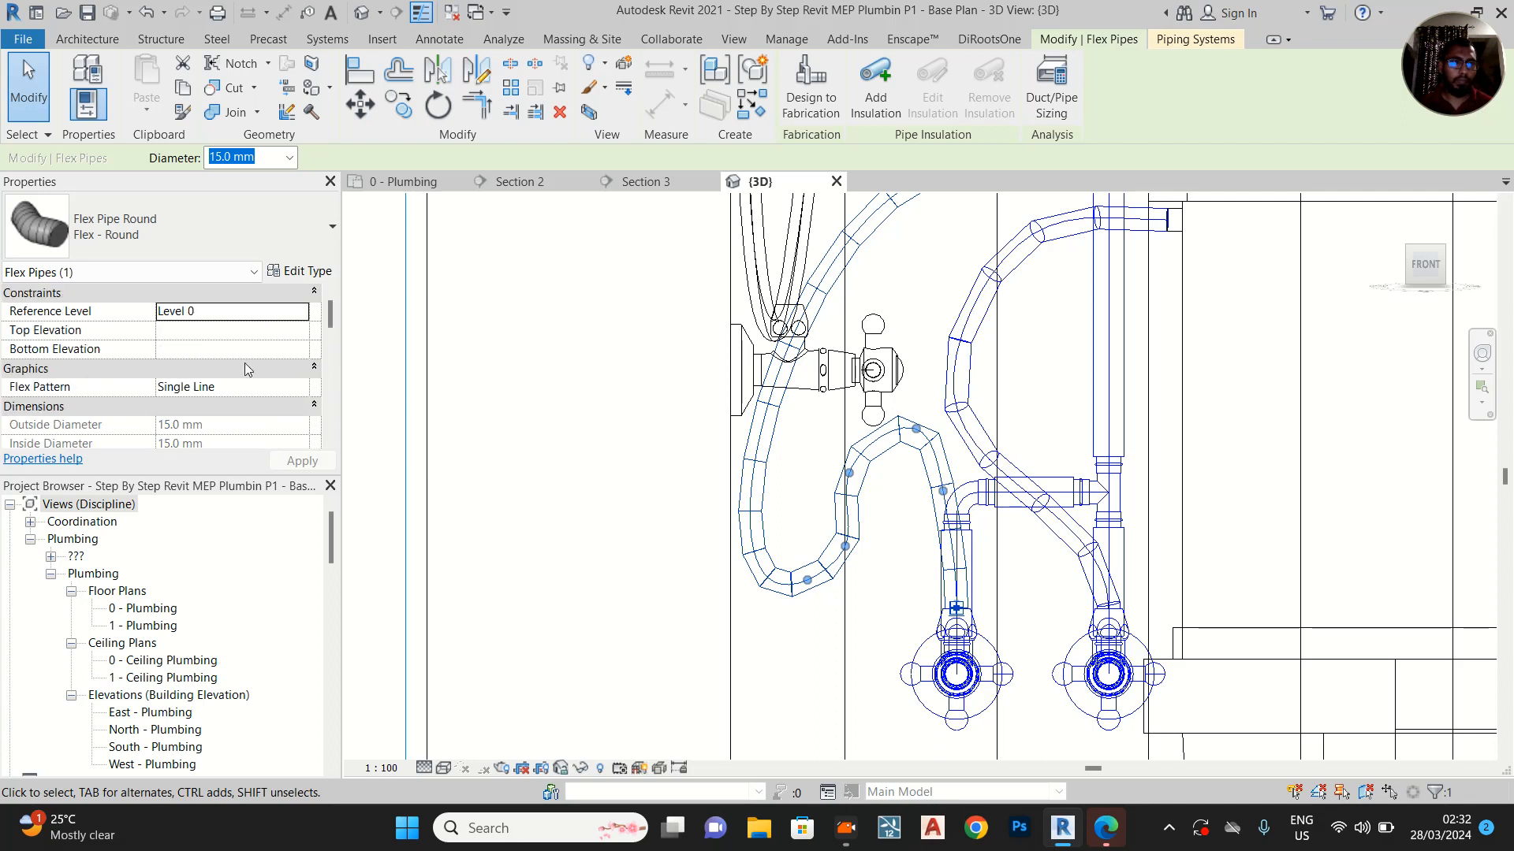
pyautogui.click(304, 272)
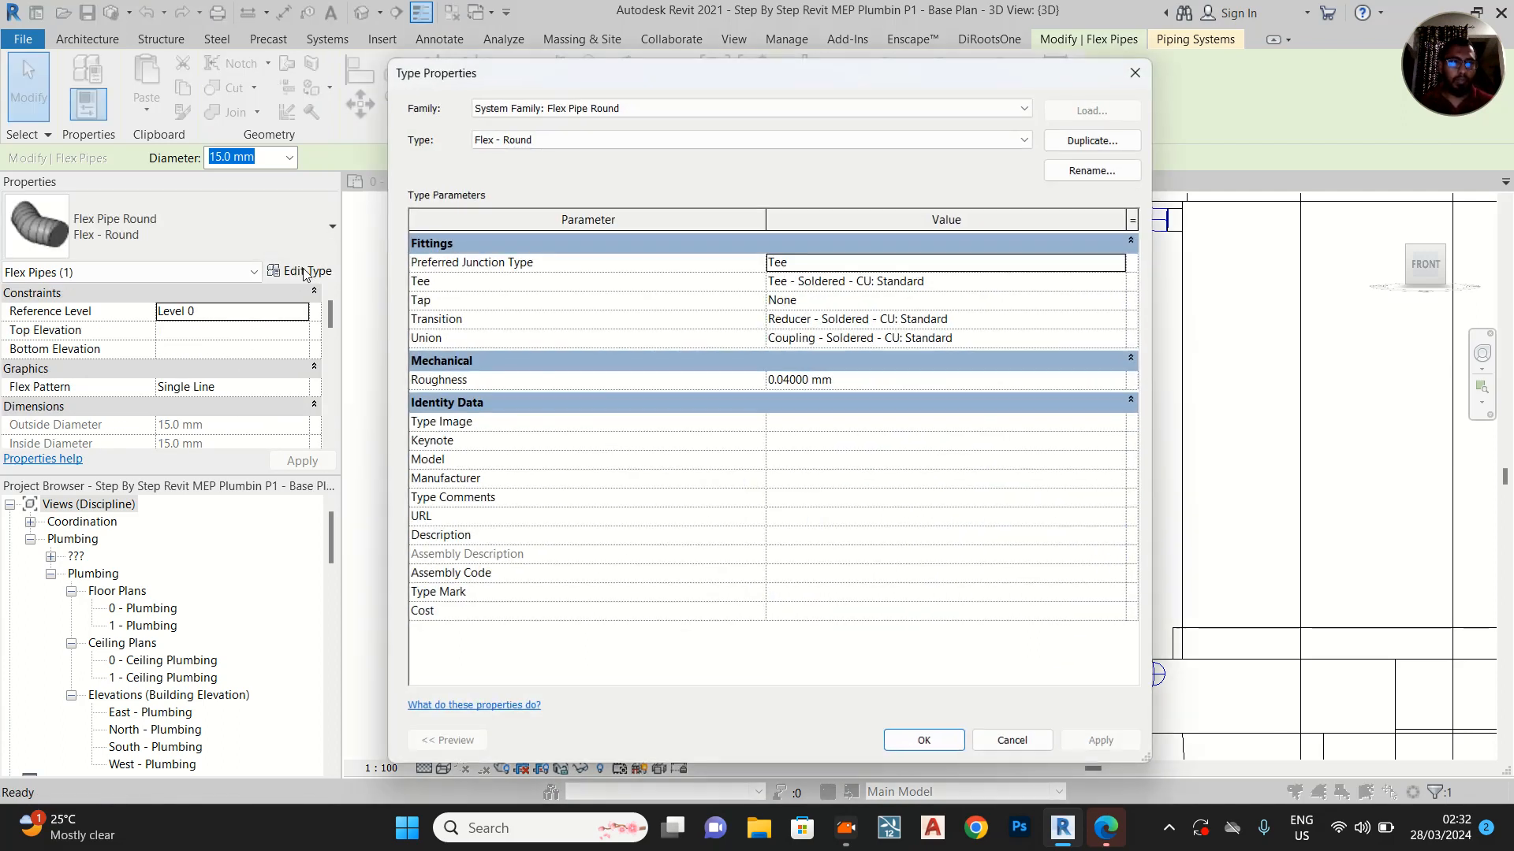
pyautogui.press('Escape')
pyautogui.click(302, 387)
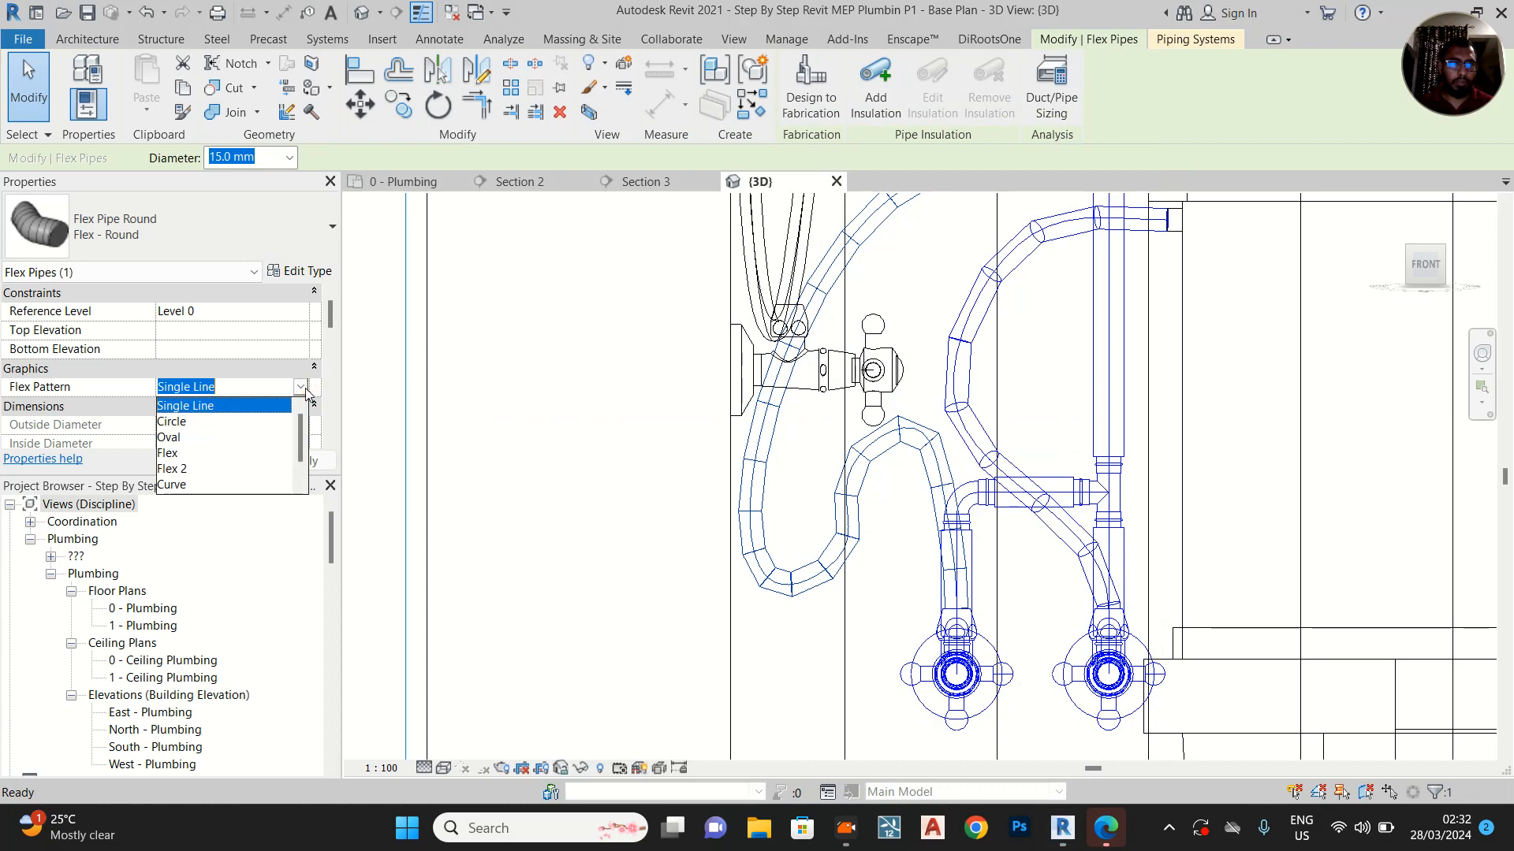
pyautogui.click(167, 453)
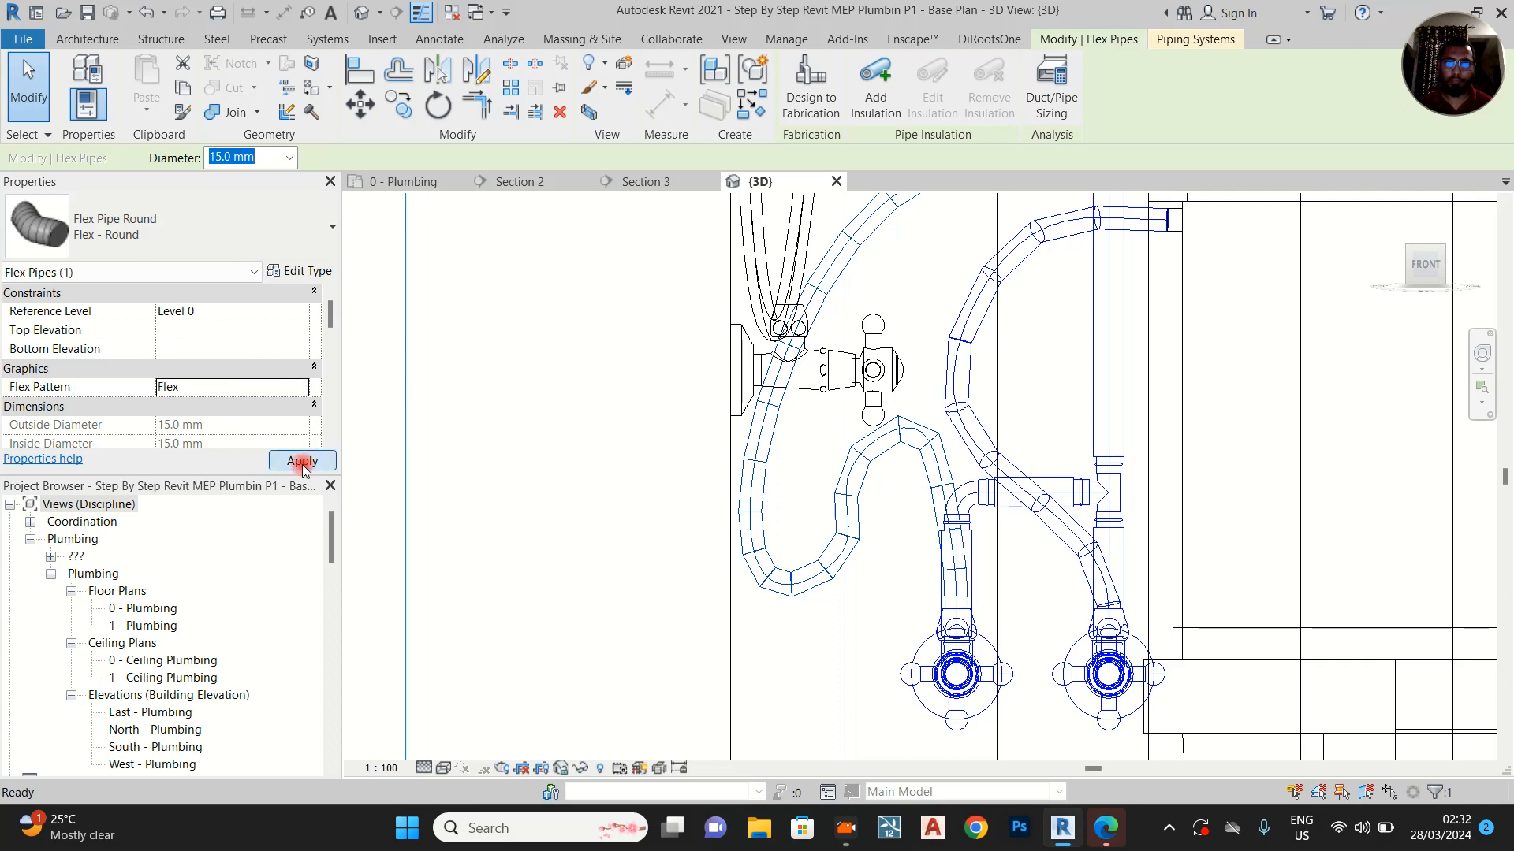
pyautogui.click(302, 387)
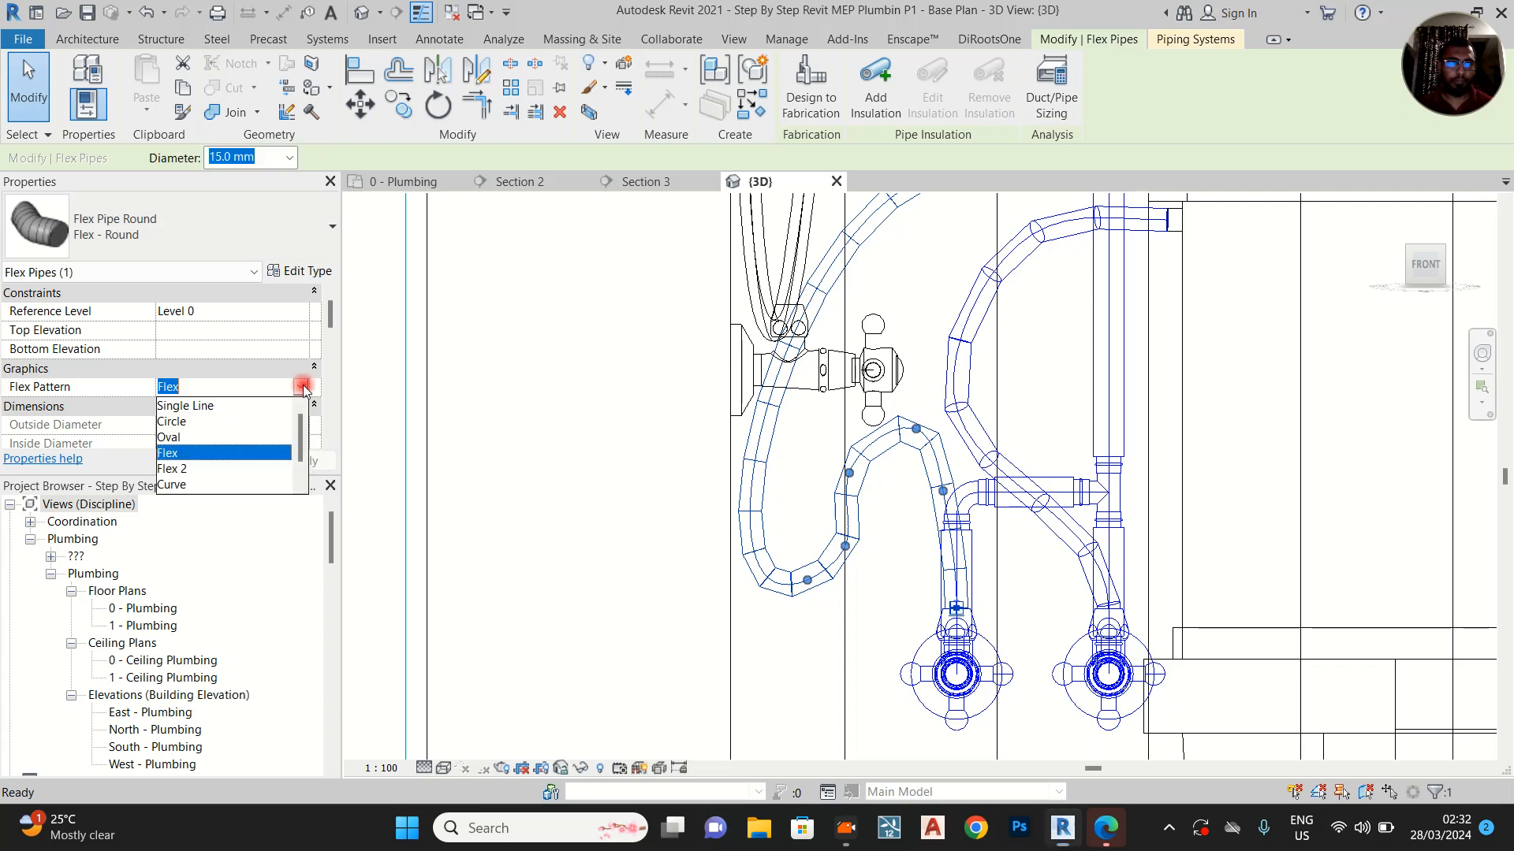
pyautogui.click(190, 485)
pyautogui.click(304, 460)
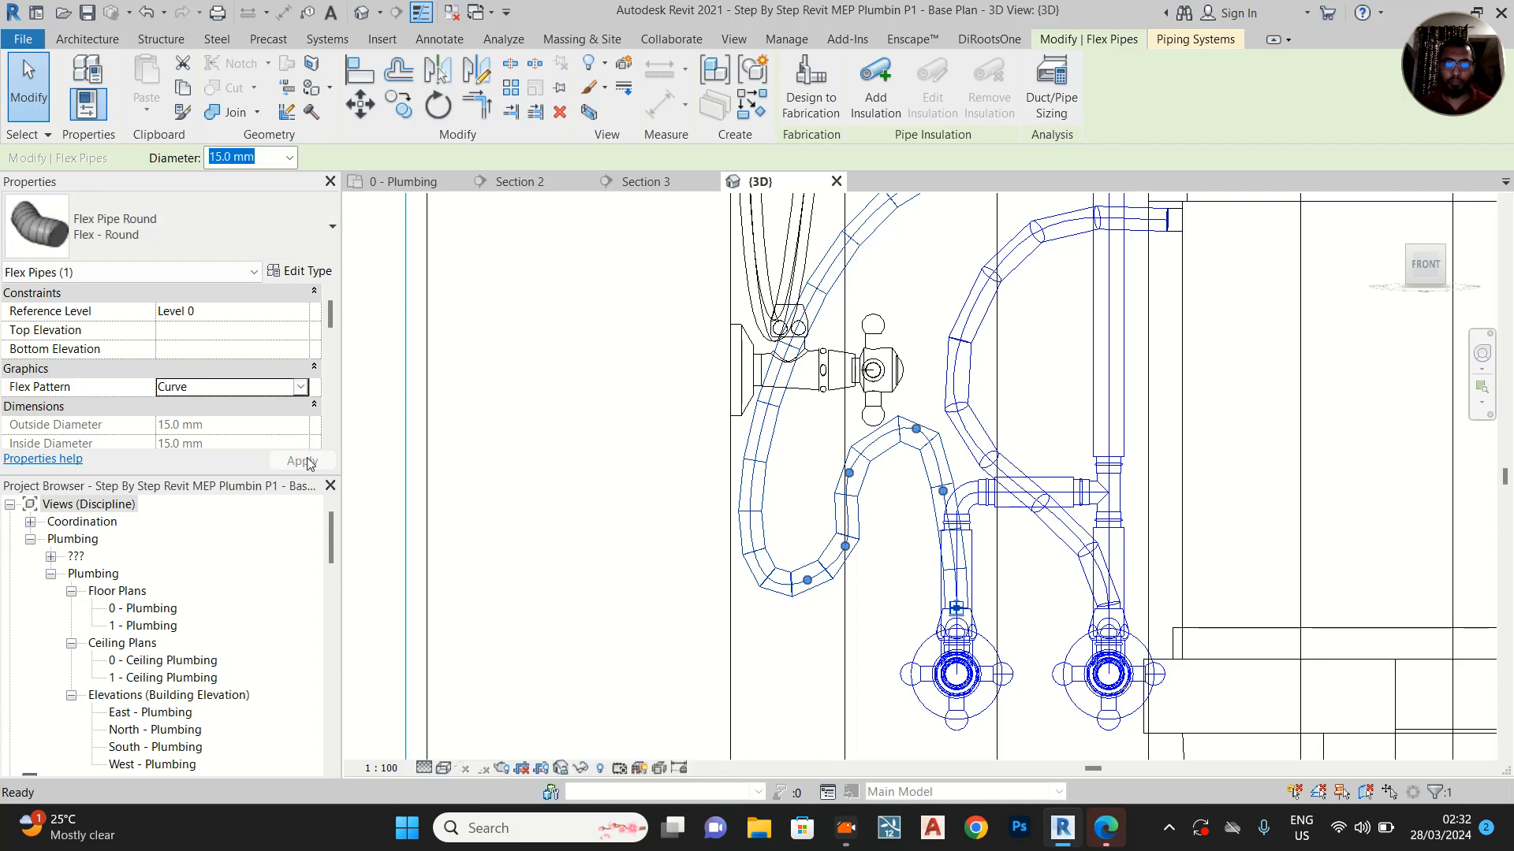
# Reshape the upper run of the hand spray's flex pipe by lowering its vertex just below the spray head, and deselect the pipe
pyautogui.click(791, 429)
pyautogui.moveTo(966, 381); pyautogui.dragTo(810, 618, button='middle')
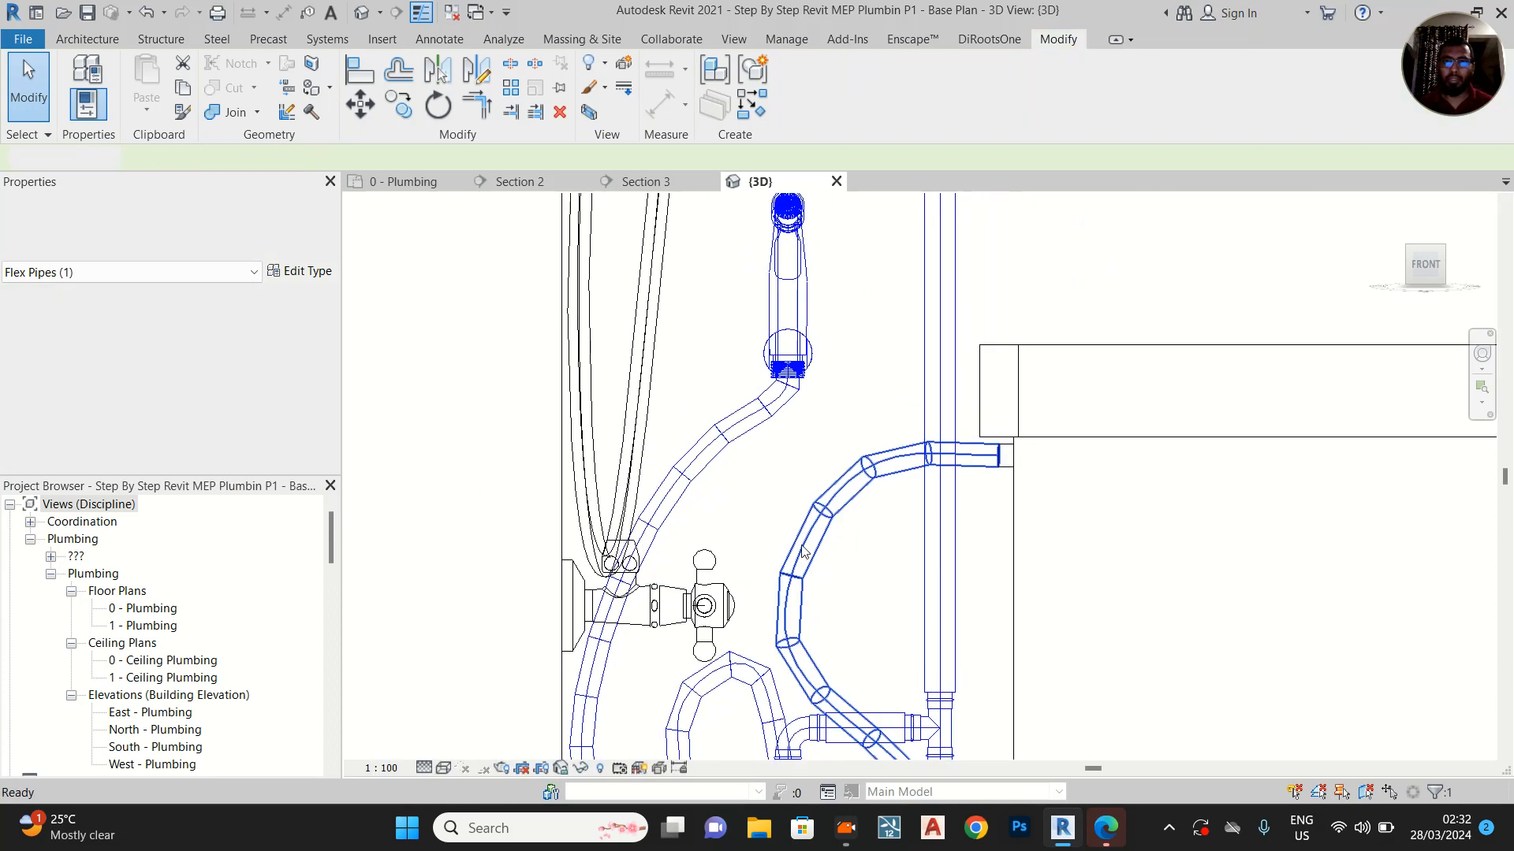
pyautogui.scroll(-3, 808, 615)
pyautogui.scroll(1, 747, 502)
pyautogui.click(755, 523)
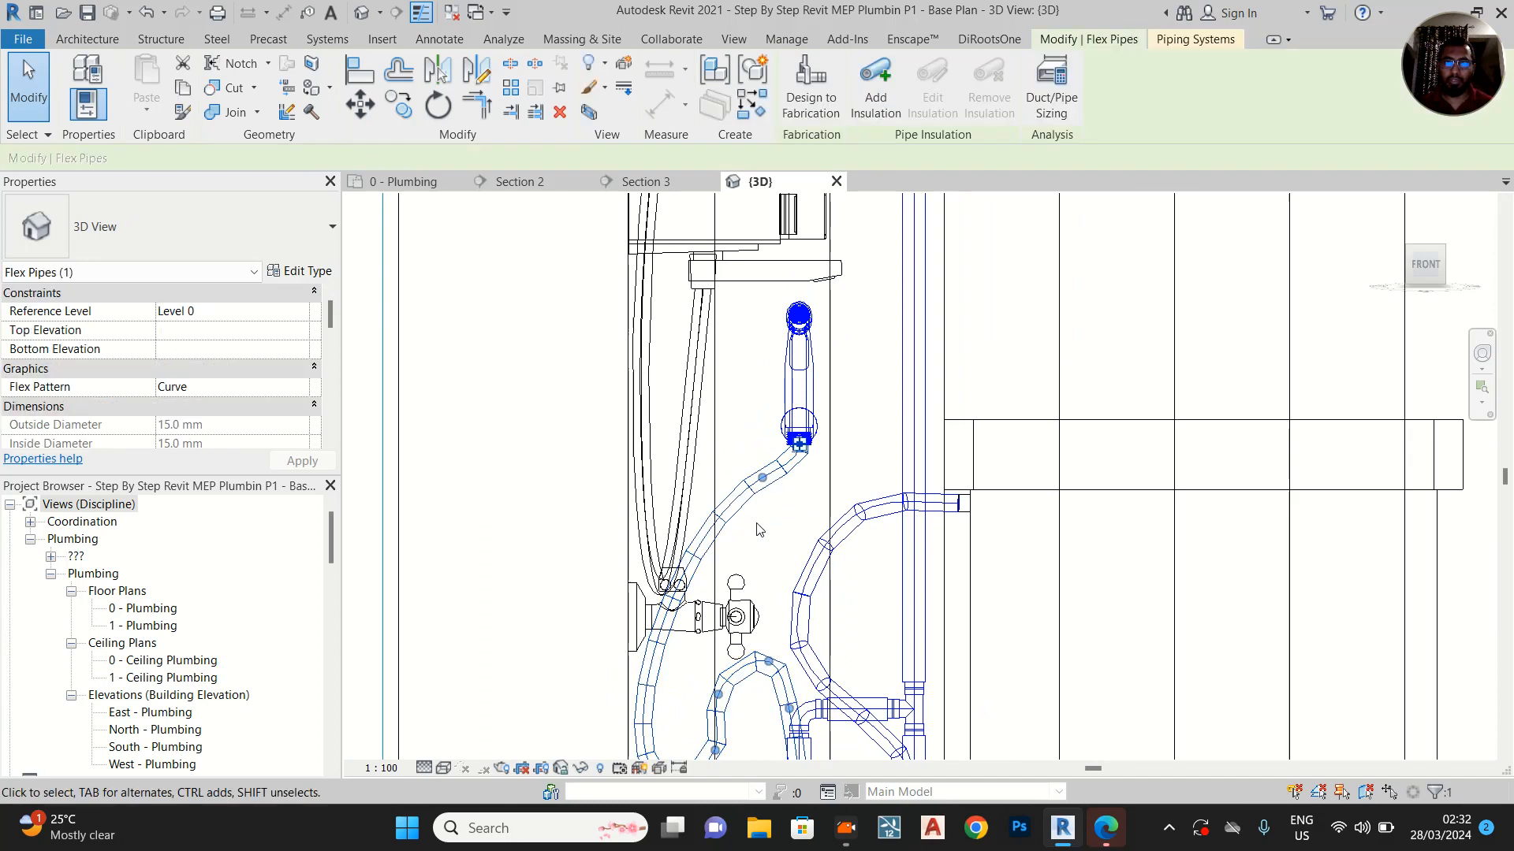
pyautogui.moveTo(762, 479); pyautogui.dragTo(773, 508)
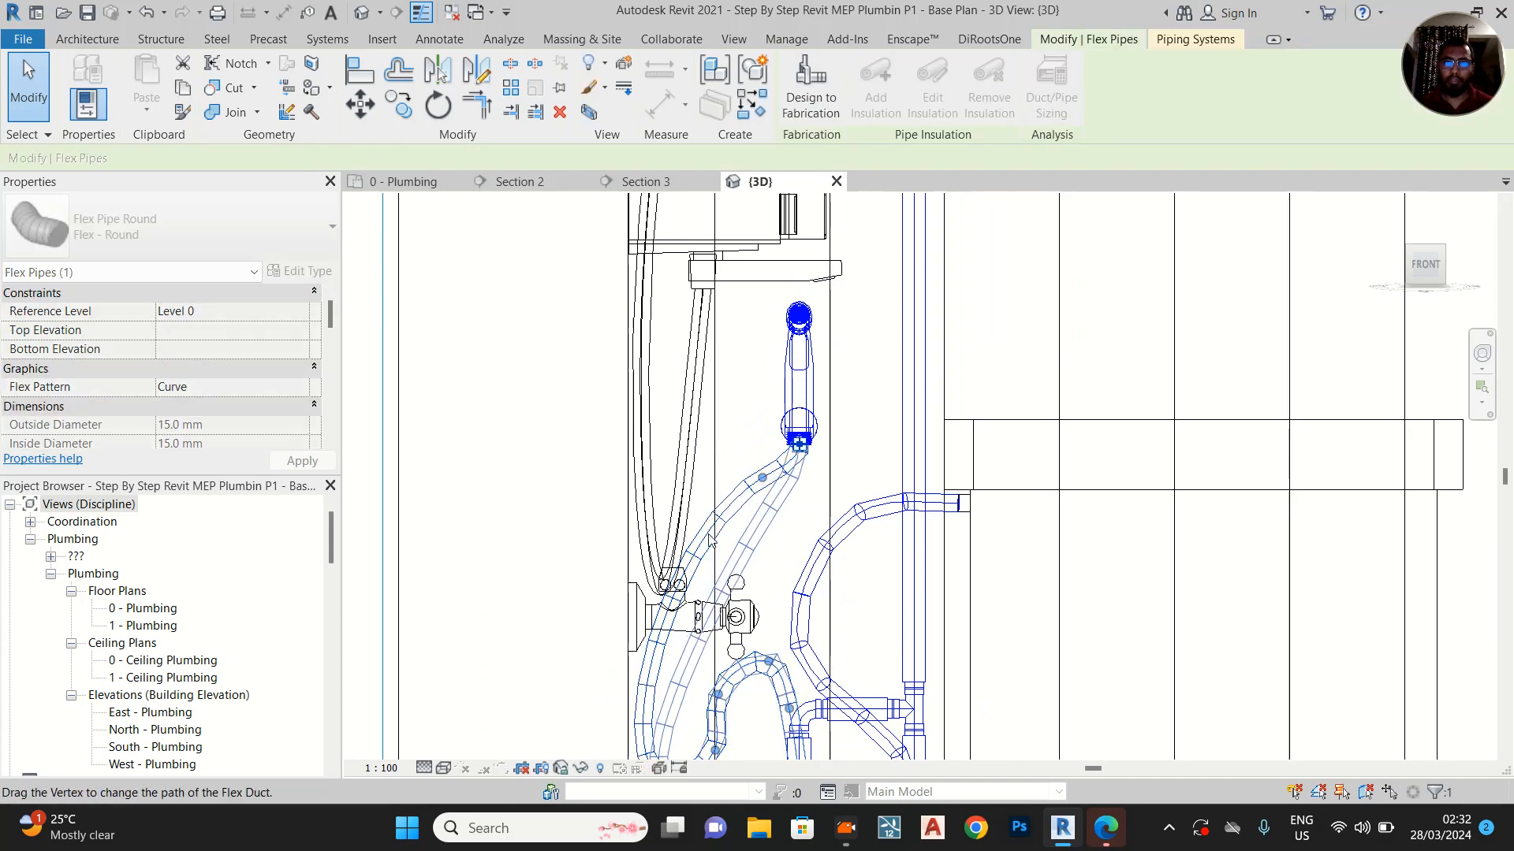
pyautogui.click(726, 515)
pyautogui.moveTo(732, 537); pyautogui.dragTo(709, 421, button='middle')
pyautogui.scroll(-4, 622, 579)
pyautogui.moveTo(896, 552); pyautogui.dragTo(830, 557, button='middle')
pyautogui.scroll(-2, 793, 414)
pyautogui.moveTo(792, 406); pyautogui.dragTo(780, 581, button='middle')
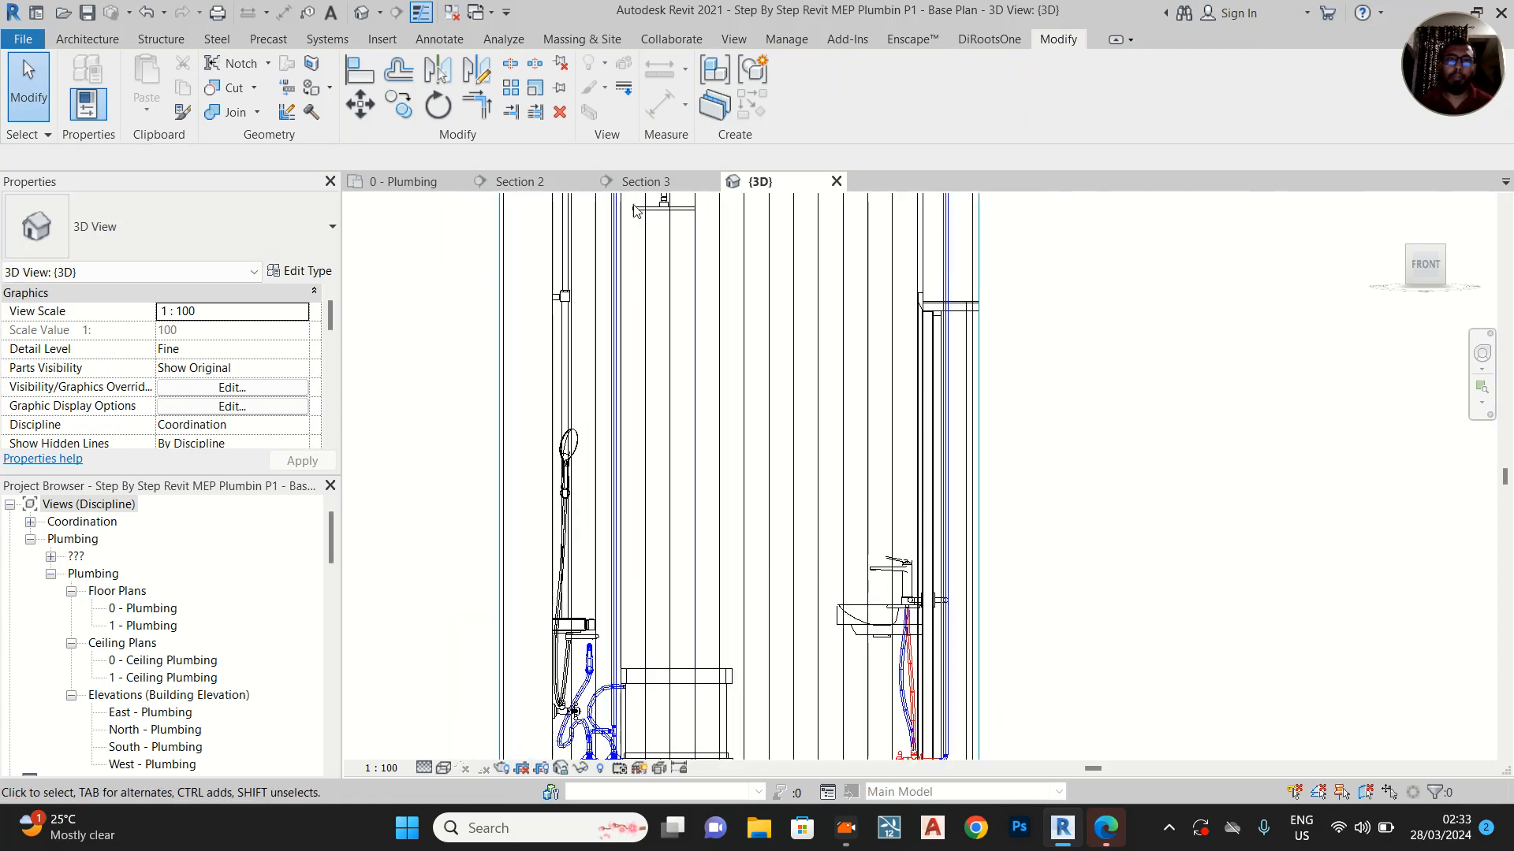
# In the 0 - Plumbing floor plan, move the Section 3 line from the toilet down to just below the first stall's shower
pyautogui.click(393, 188)
pyautogui.scroll(-4, 928, 418)
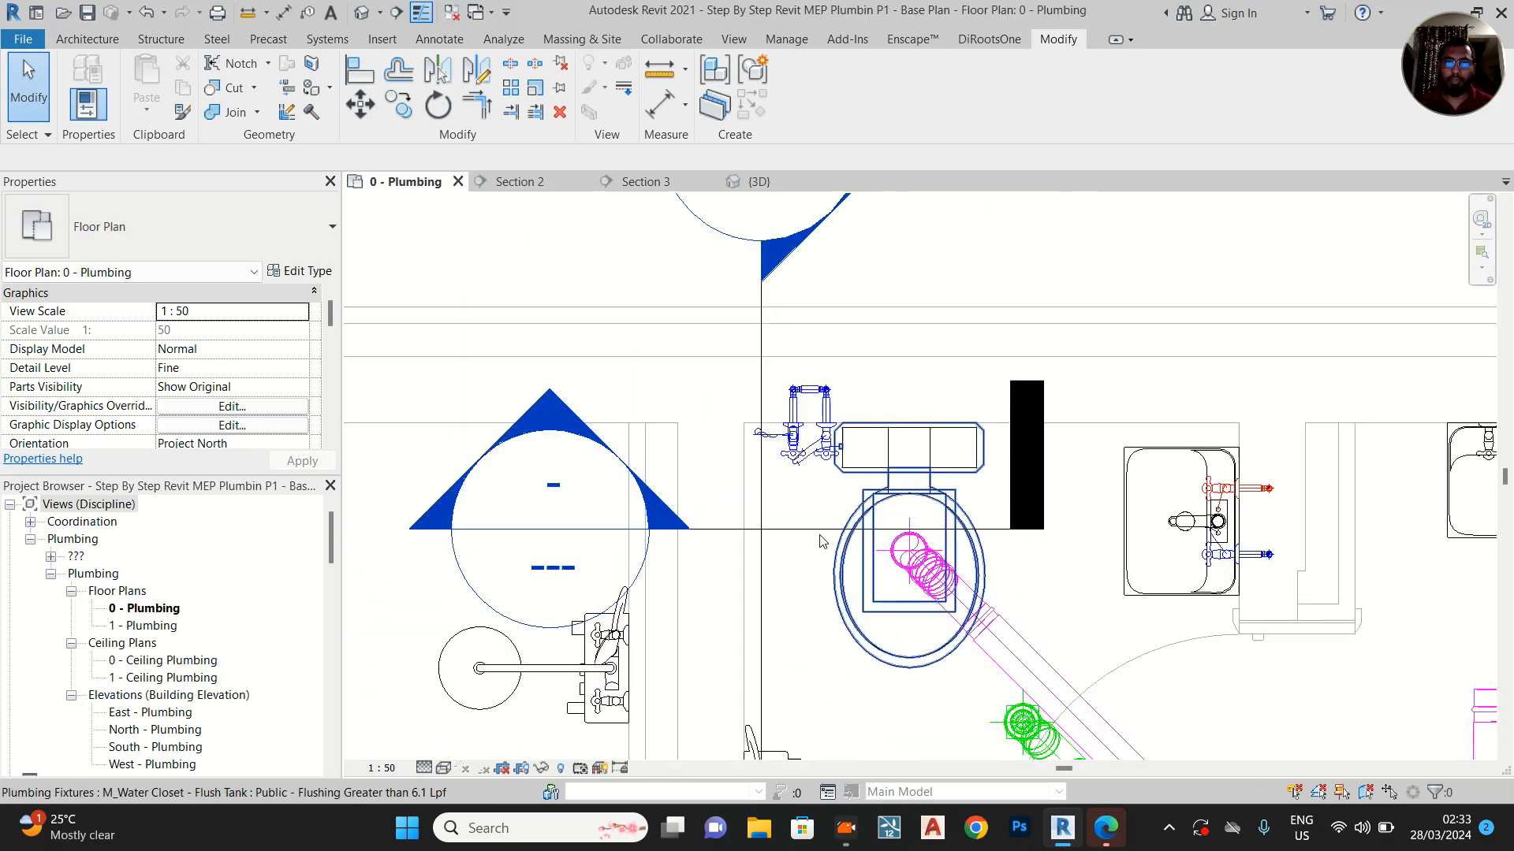
pyautogui.moveTo(823, 541); pyautogui.dragTo(840, 368, button='middle')
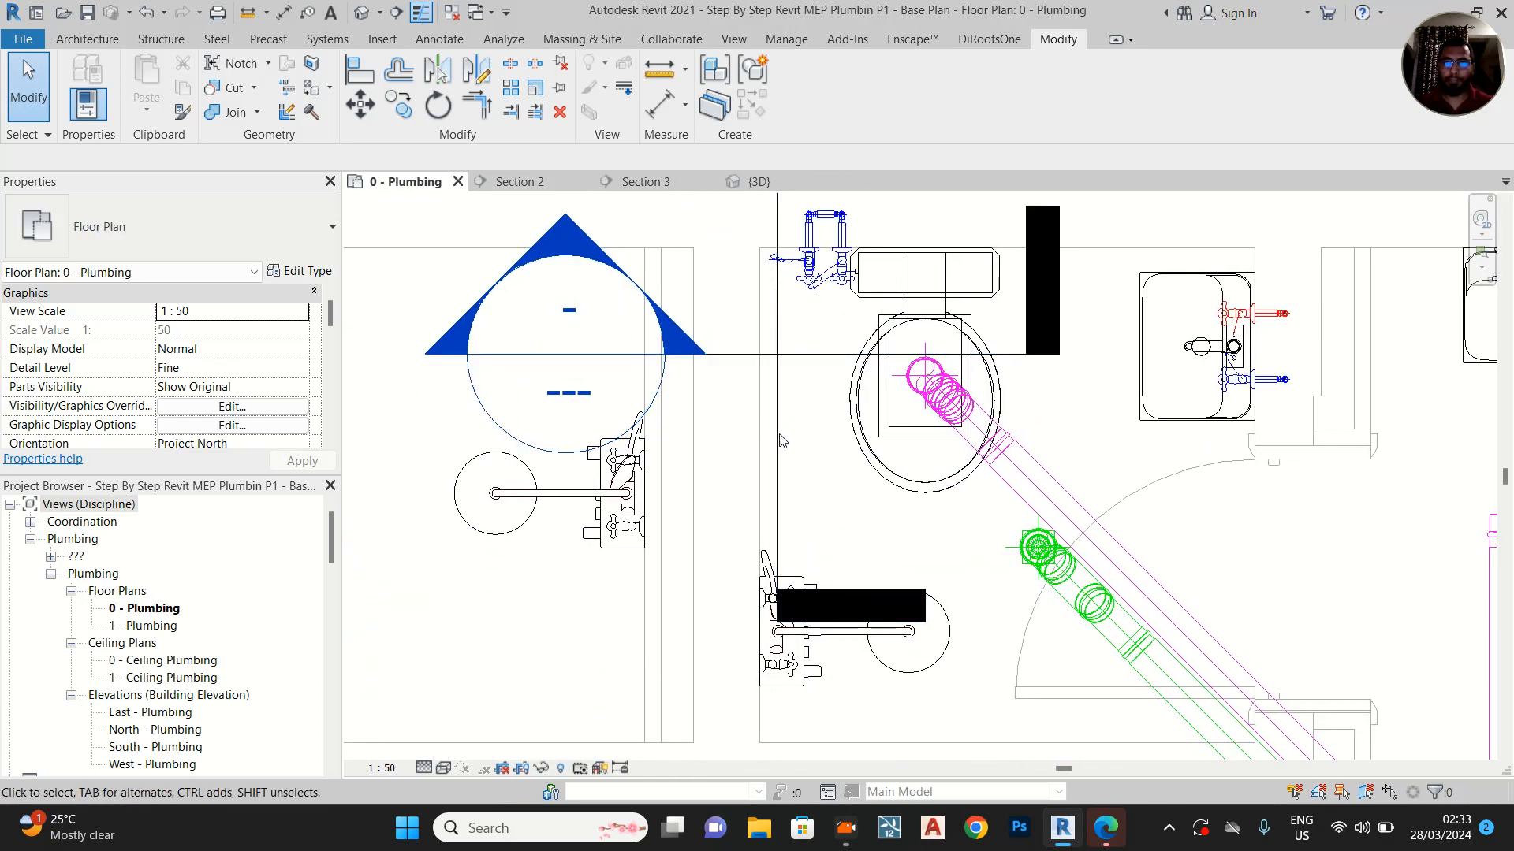
pyautogui.scroll(-3, 818, 492)
pyautogui.click(815, 411)
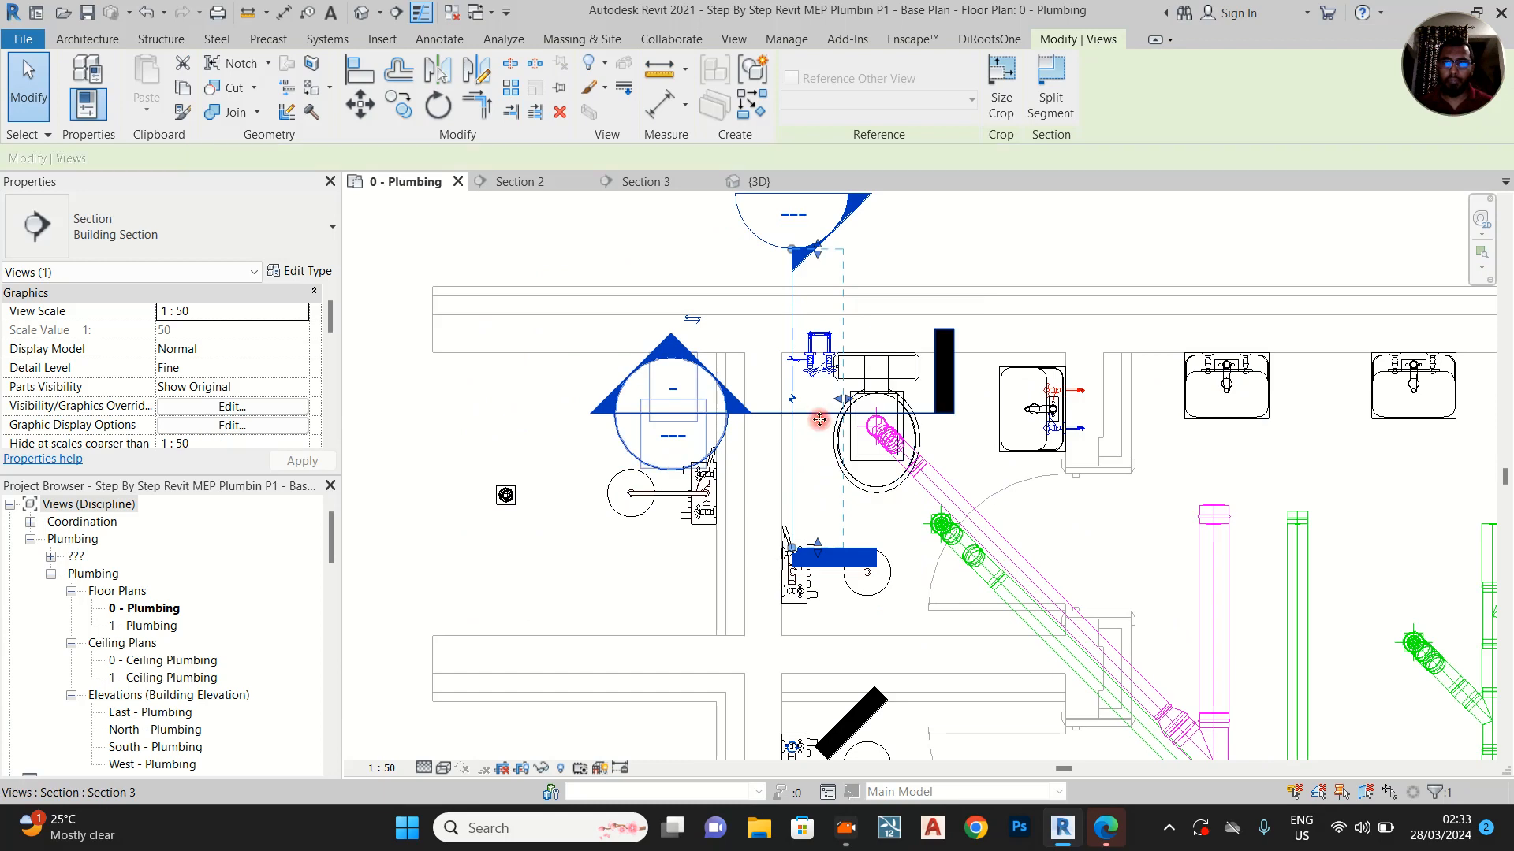
pyautogui.keyDown('ctrl'); pyautogui.moveTo(814, 410); pyautogui.dragTo(802, 614); pyautogui.keyUp('ctrl')
pyautogui.scroll(2, 810, 571)
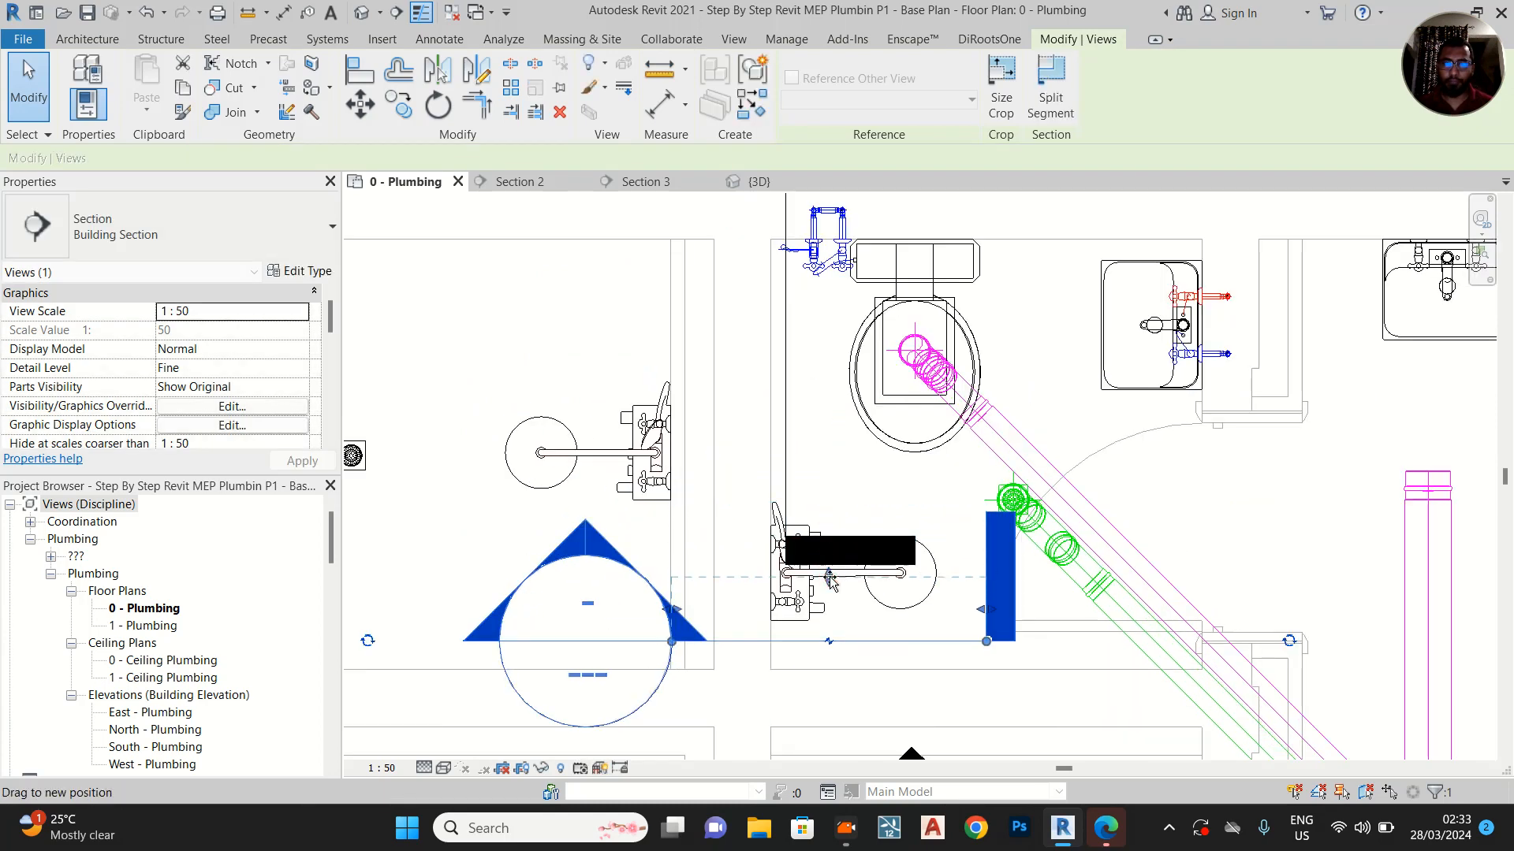
# Check the shower's lower angle valve in plan and open the view of the Section 3 line
pyautogui.scroll(2, 784, 614)
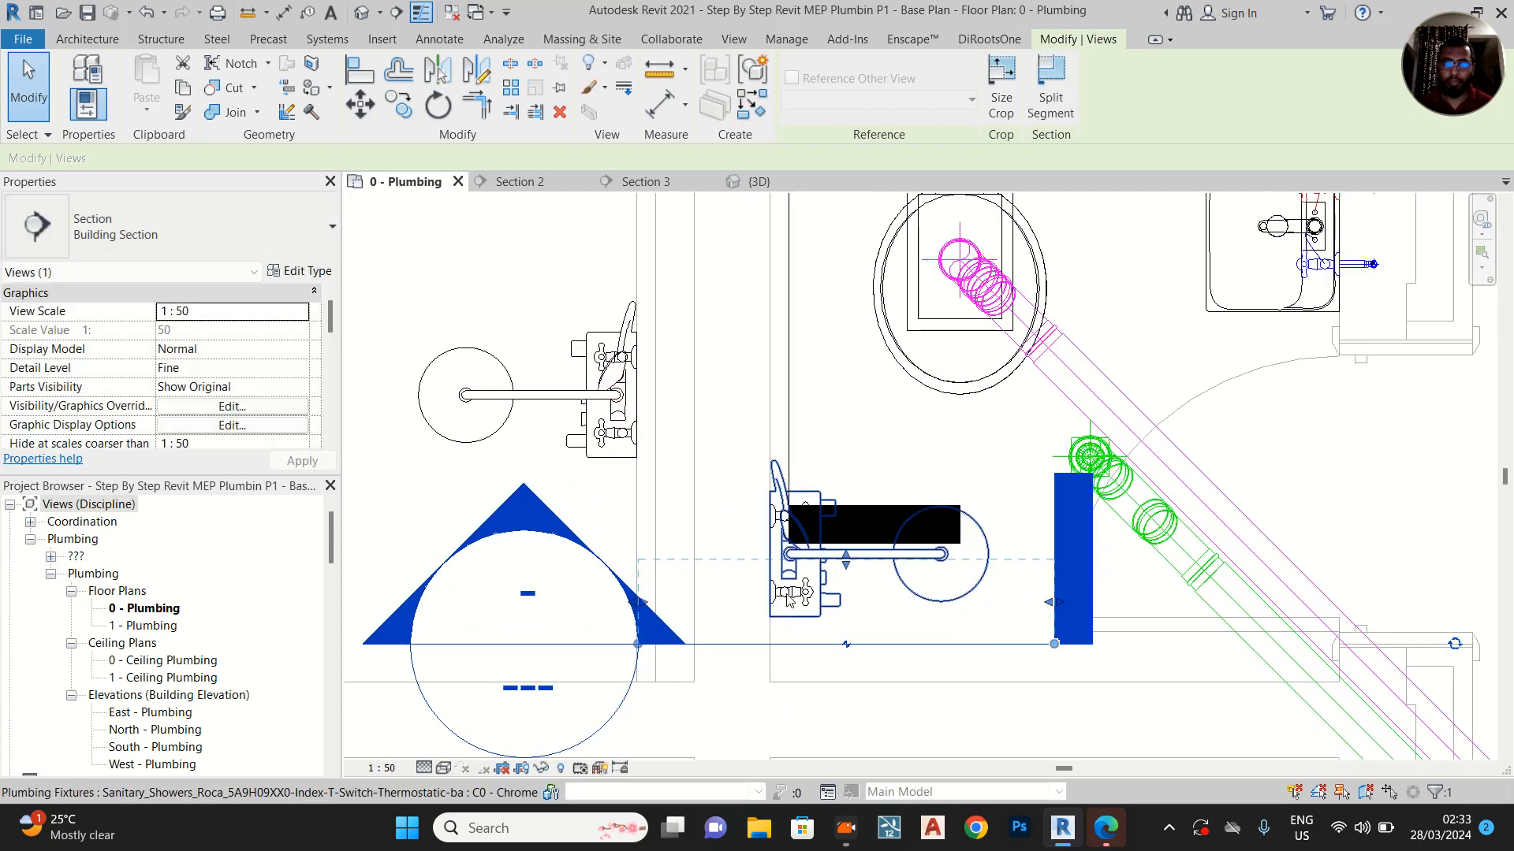
pyautogui.click(789, 596)
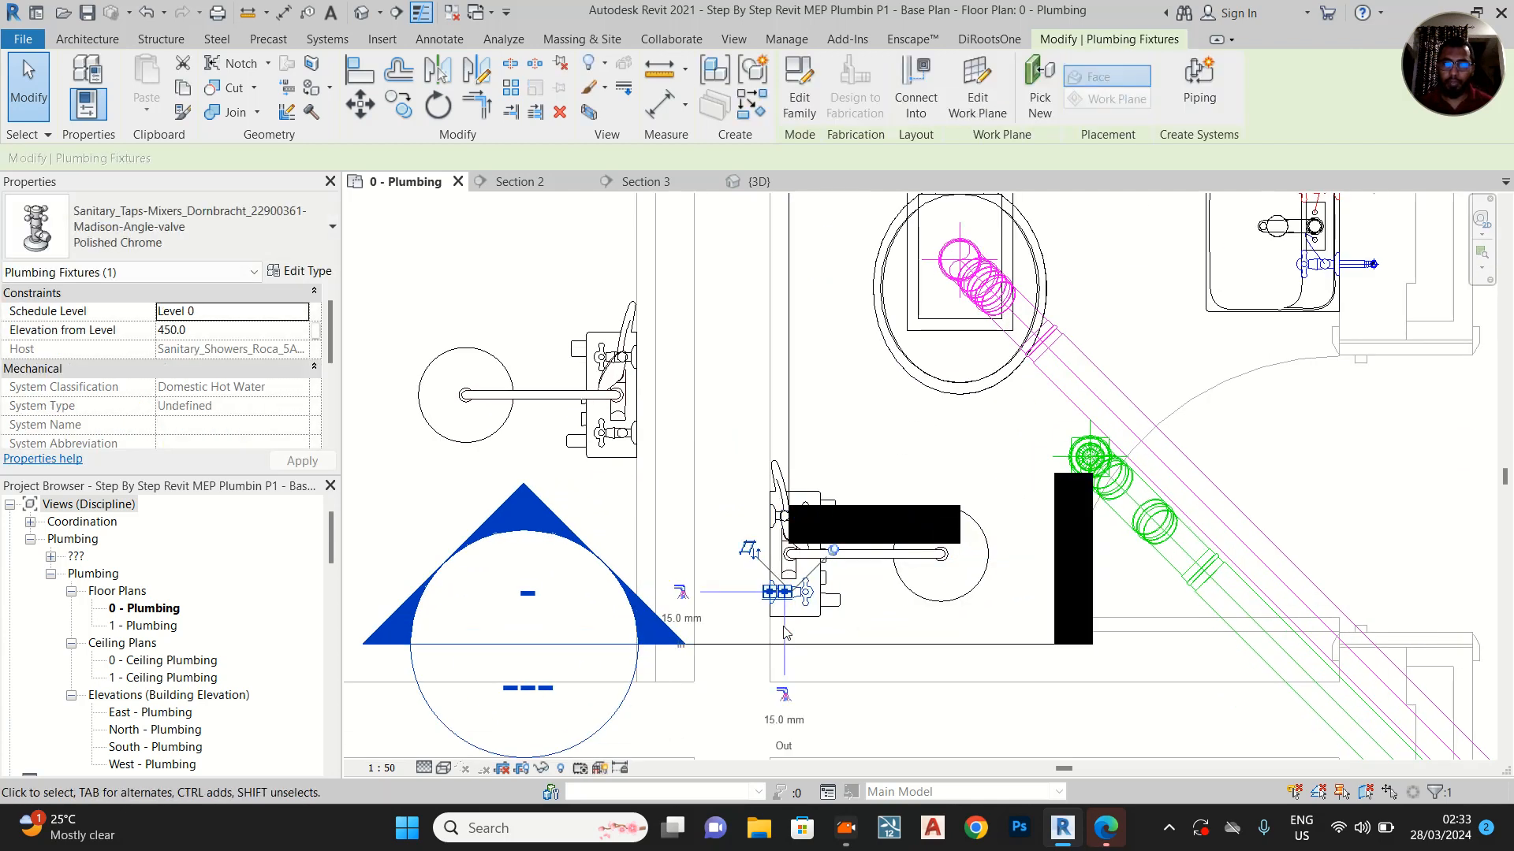
pyautogui.click(919, 644)
pyautogui.rightClick(921, 644)
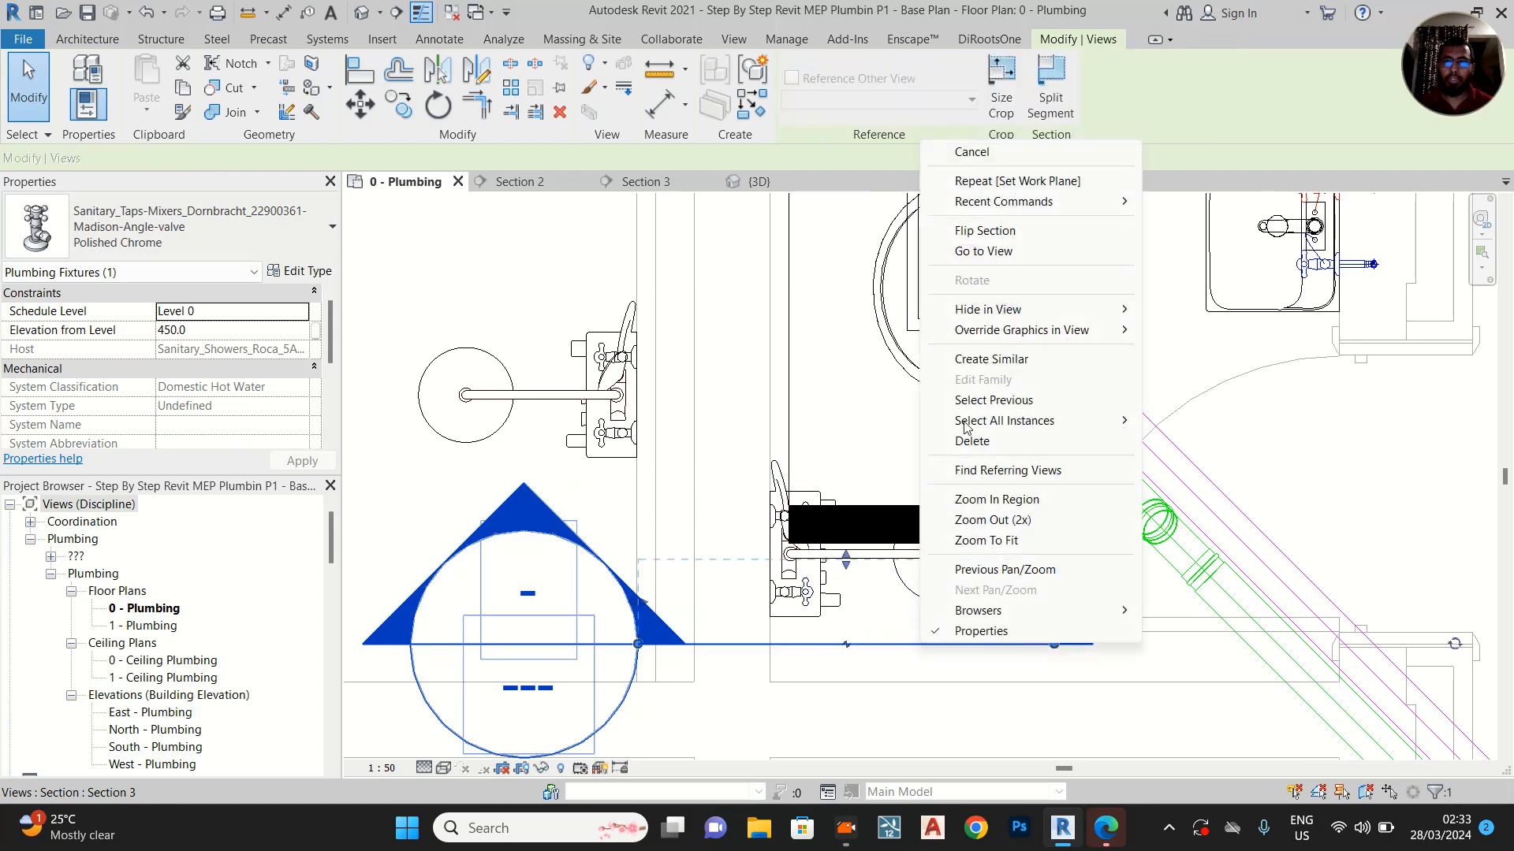
pyautogui.click(1004, 250)
pyautogui.scroll(3, 685, 526)
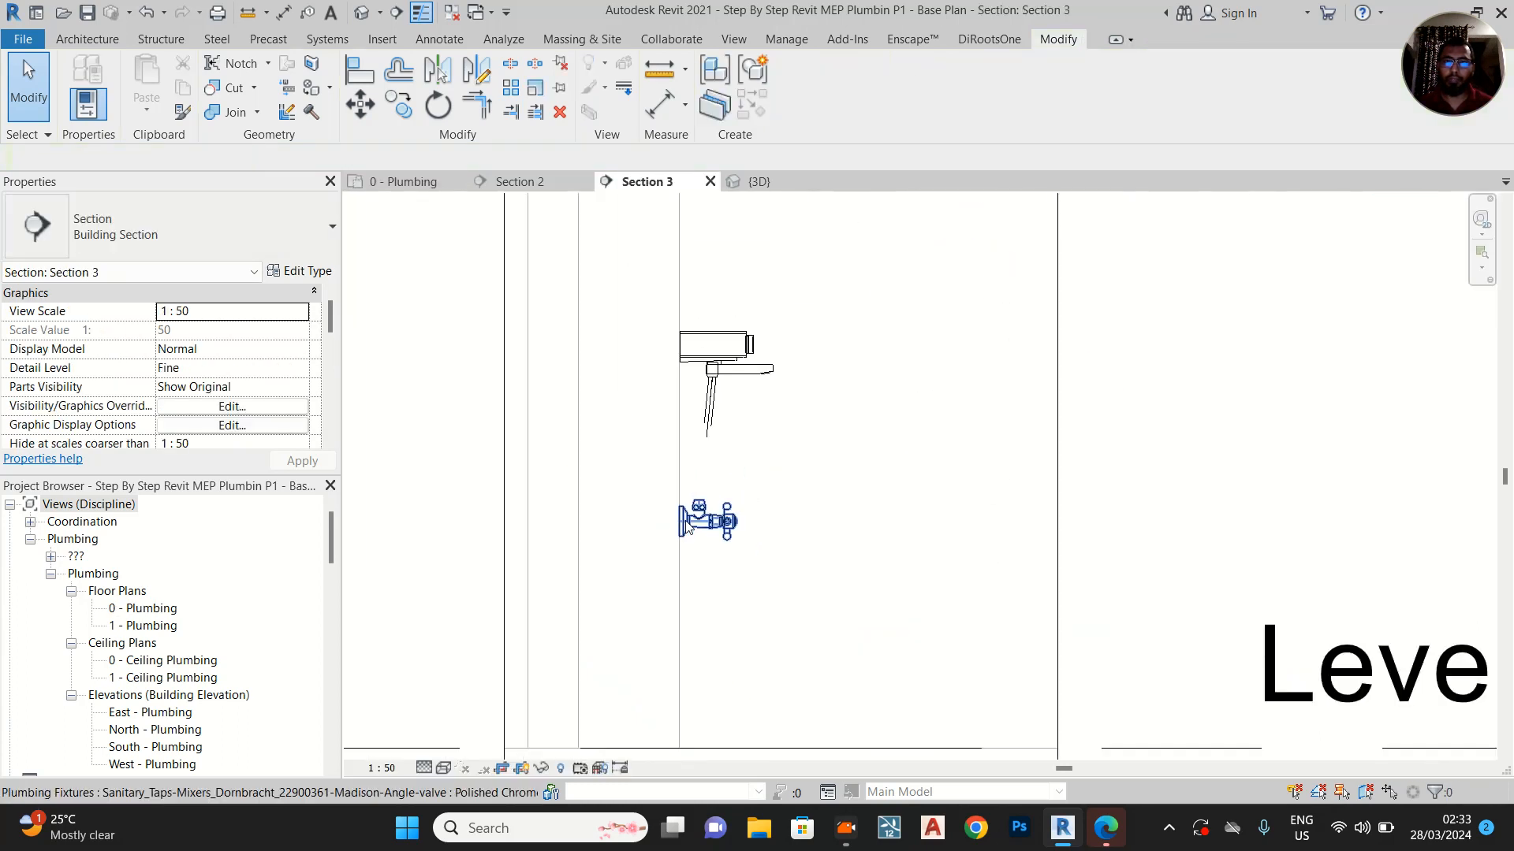
# Draw a short horizontal 15 mm plastic pipe from the shower angle valve's inlet into the wall
pyautogui.click(727, 356)
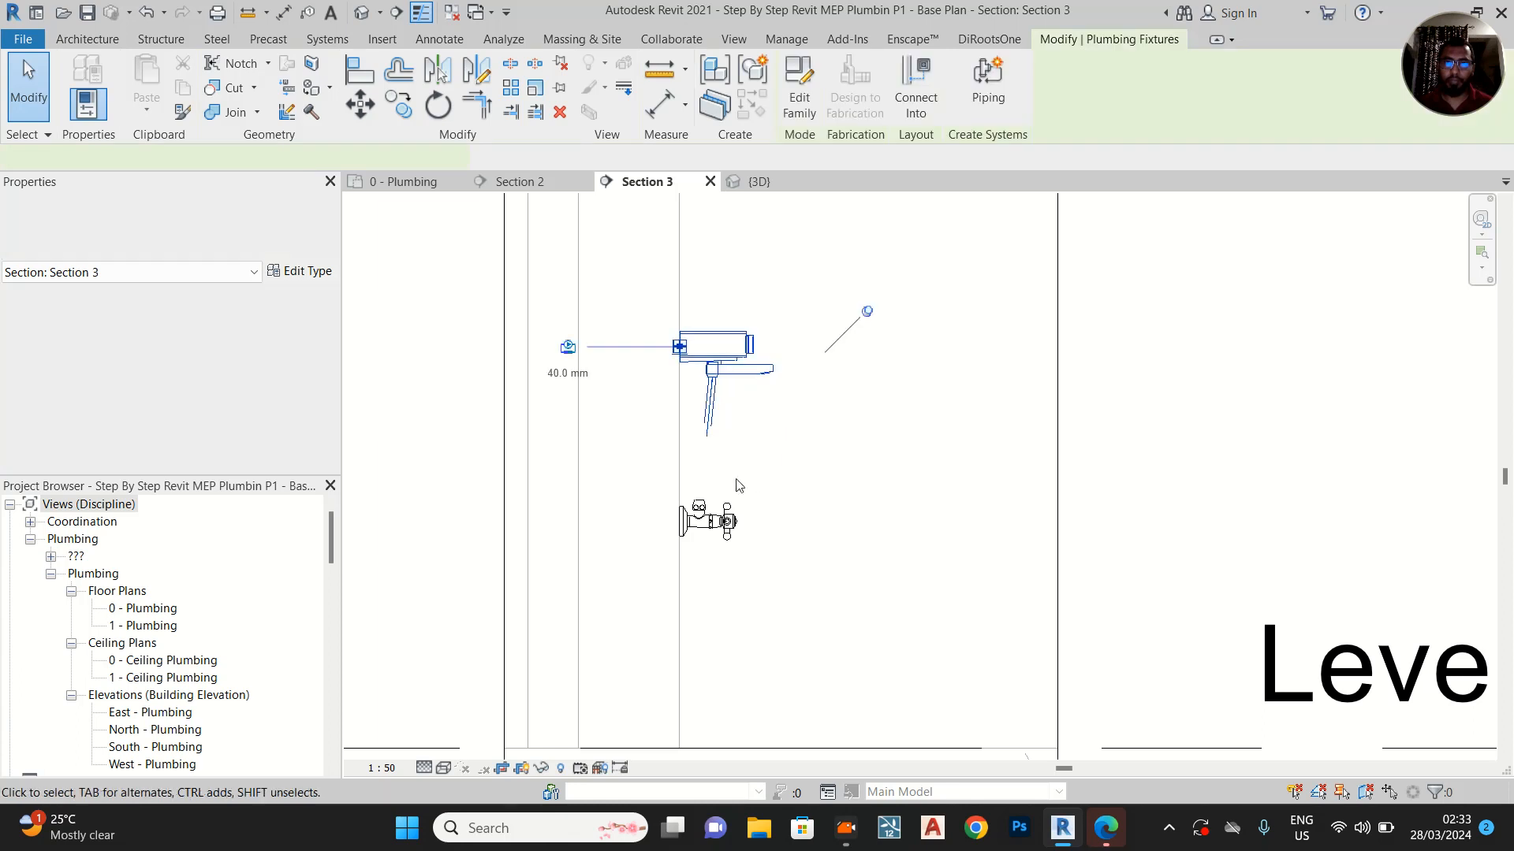
pyautogui.scroll(2, 725, 473)
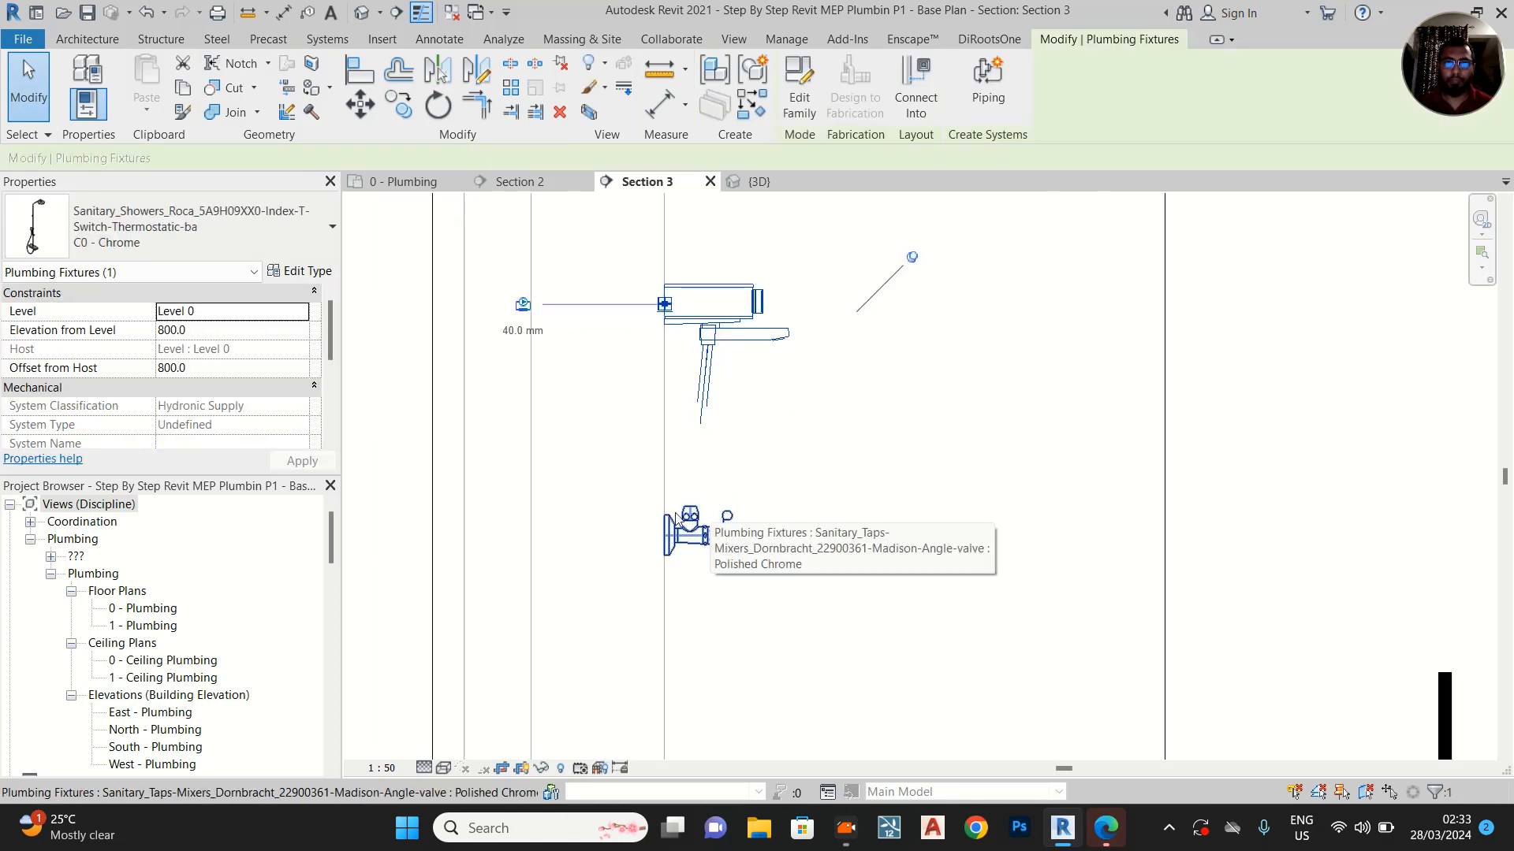
pyautogui.scroll(1, 682, 539)
pyautogui.click(659, 543)
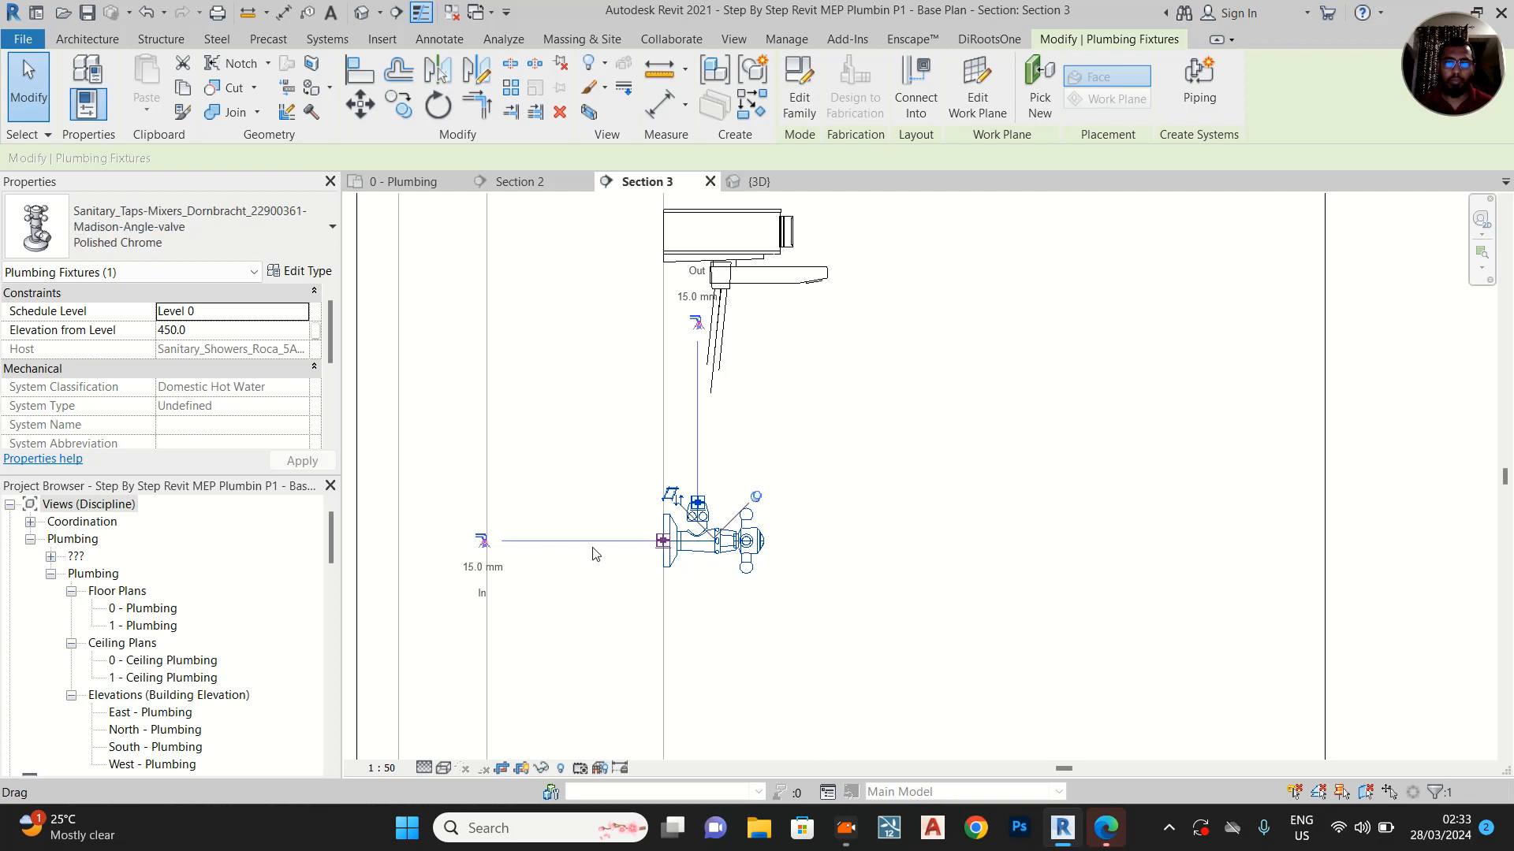
pyautogui.click(482, 541)
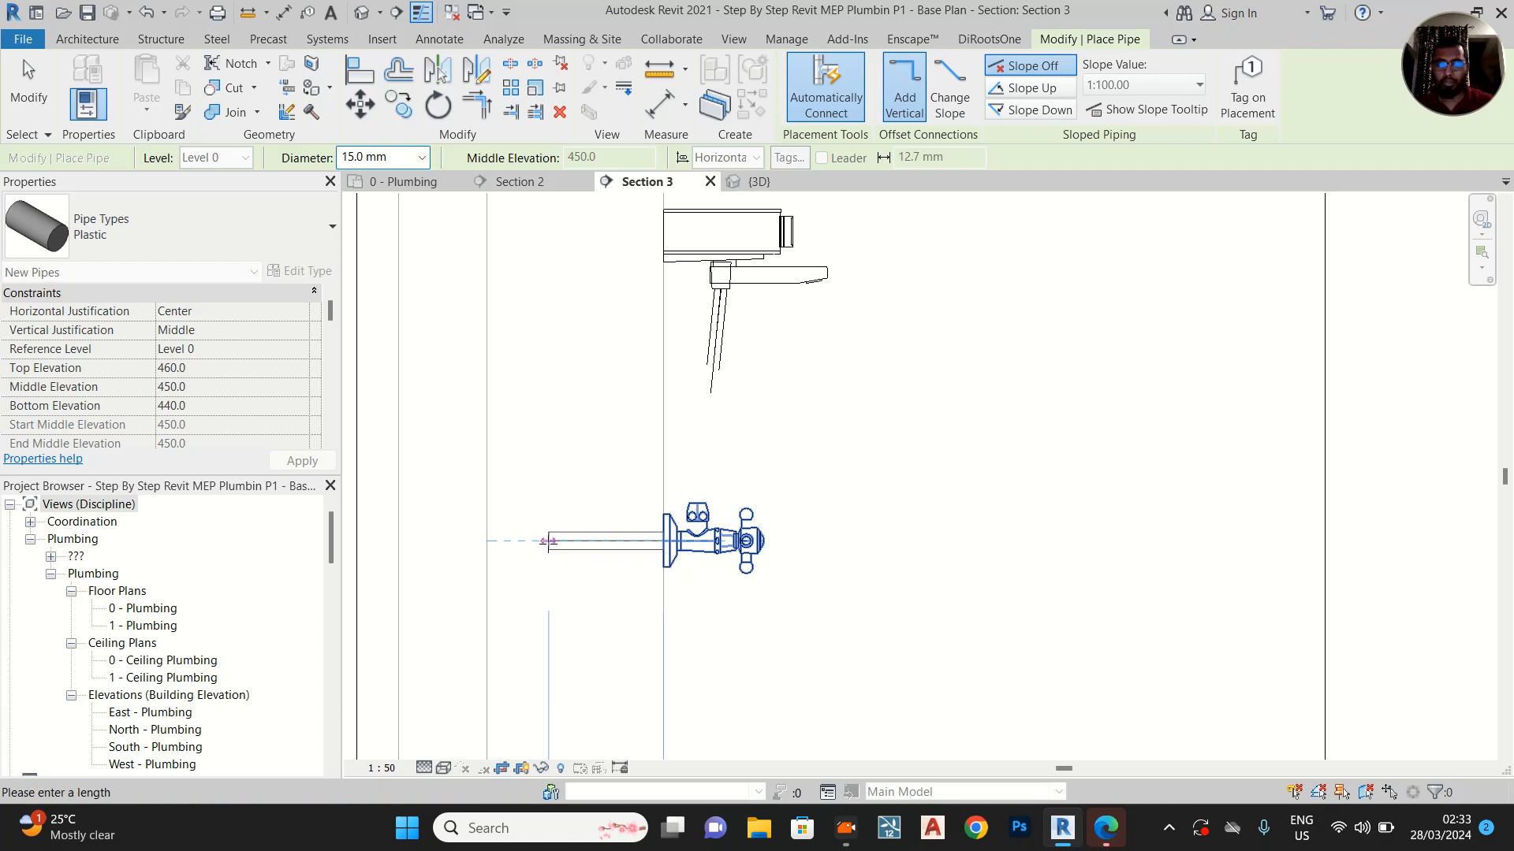
pyautogui.click(549, 542)
# Continue the 15 mm pipe vertically inside the wall to a middle elevation of 1270 mm and end the pipe run
pyautogui.moveTo(565, 367); pyautogui.dragTo(553, 605, button='middle')
pyautogui.scroll(-1, 554, 605)
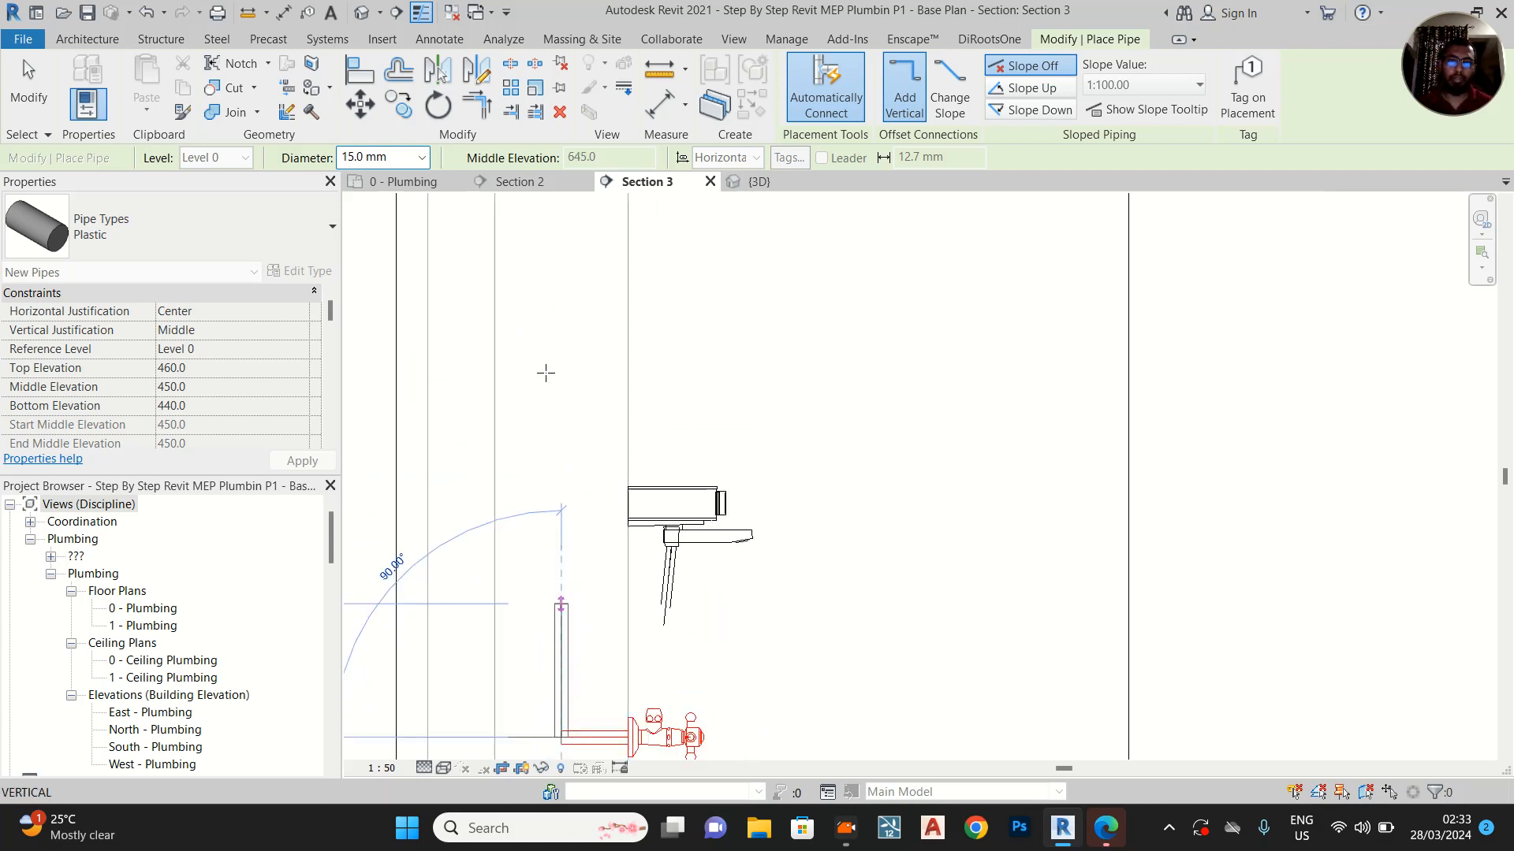
pyautogui.click(557, 242)
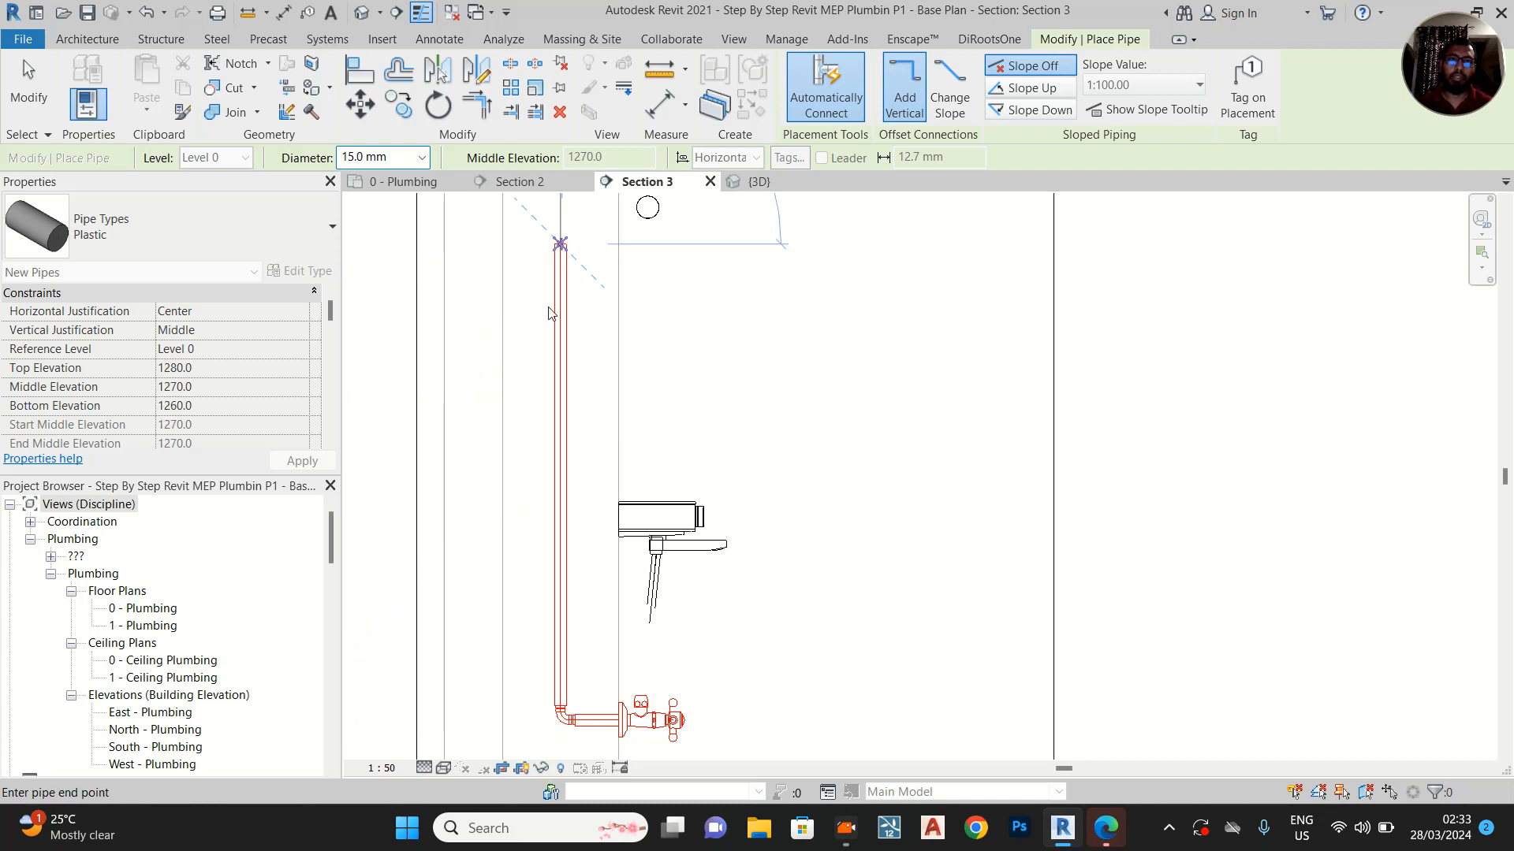
pyautogui.press('Escape')
pyautogui.press('Escape')
pyautogui.scroll(1, 645, 701)
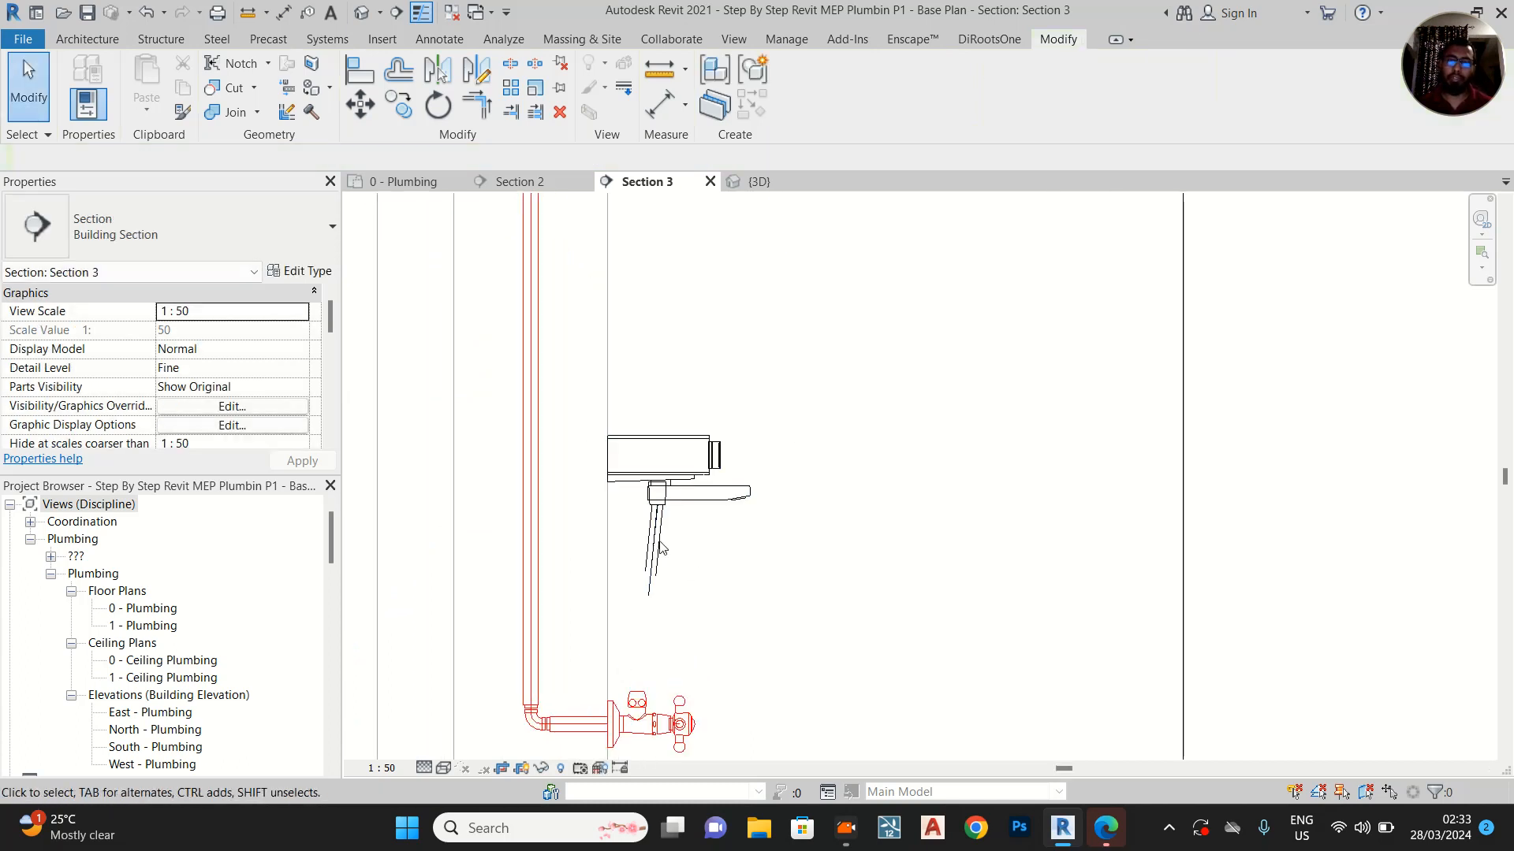
pyautogui.click(490, 584)
pyautogui.click(906, 541)
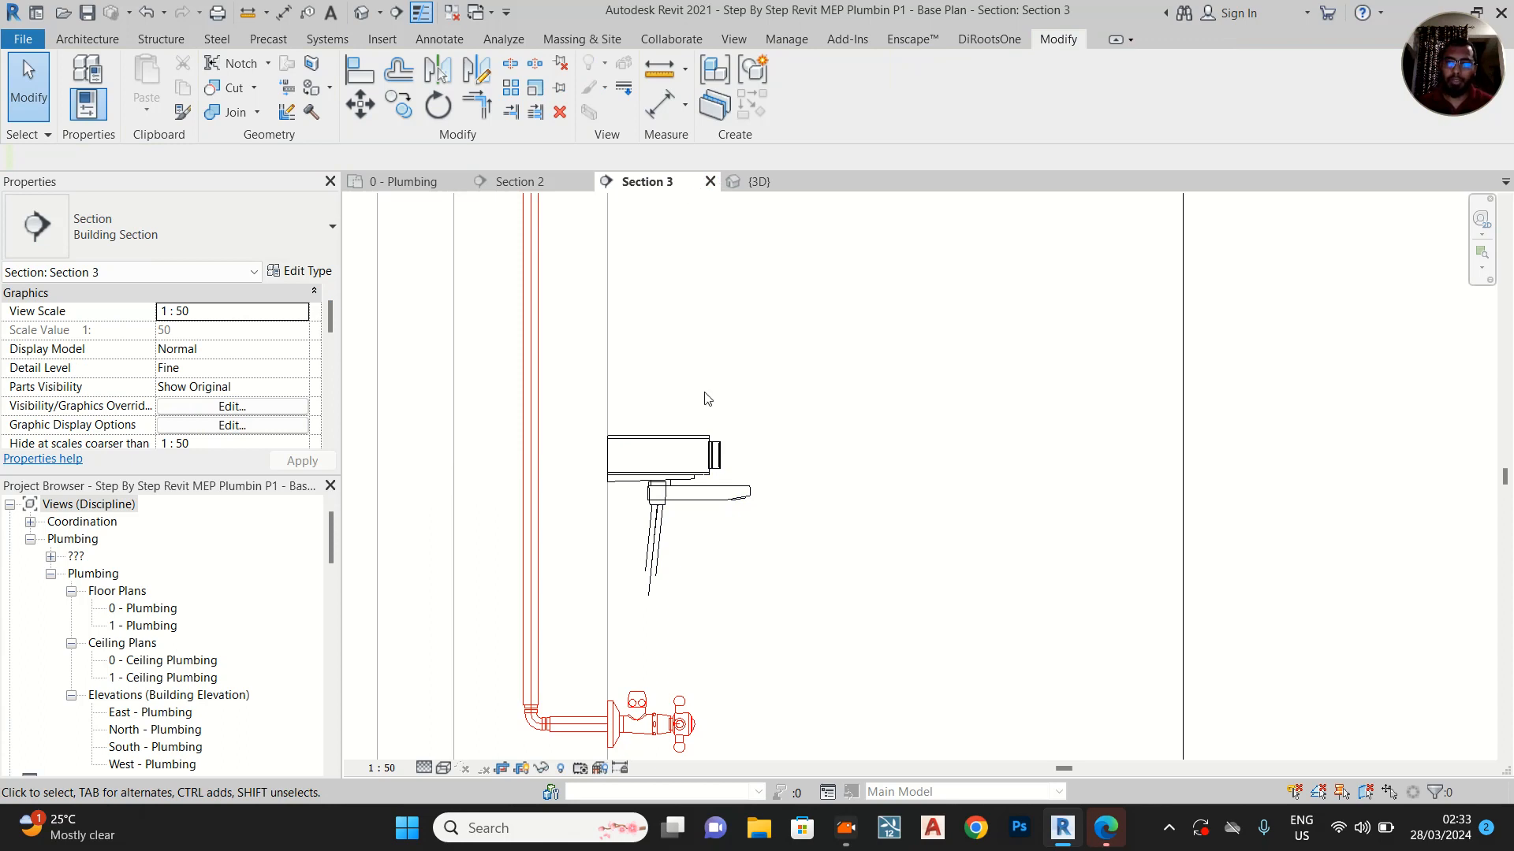
# Return to the 0 - Plumbing floor plan and examine the new shower pipe and the fixtures of the neighbouring stalls
pyautogui.click(412, 183)
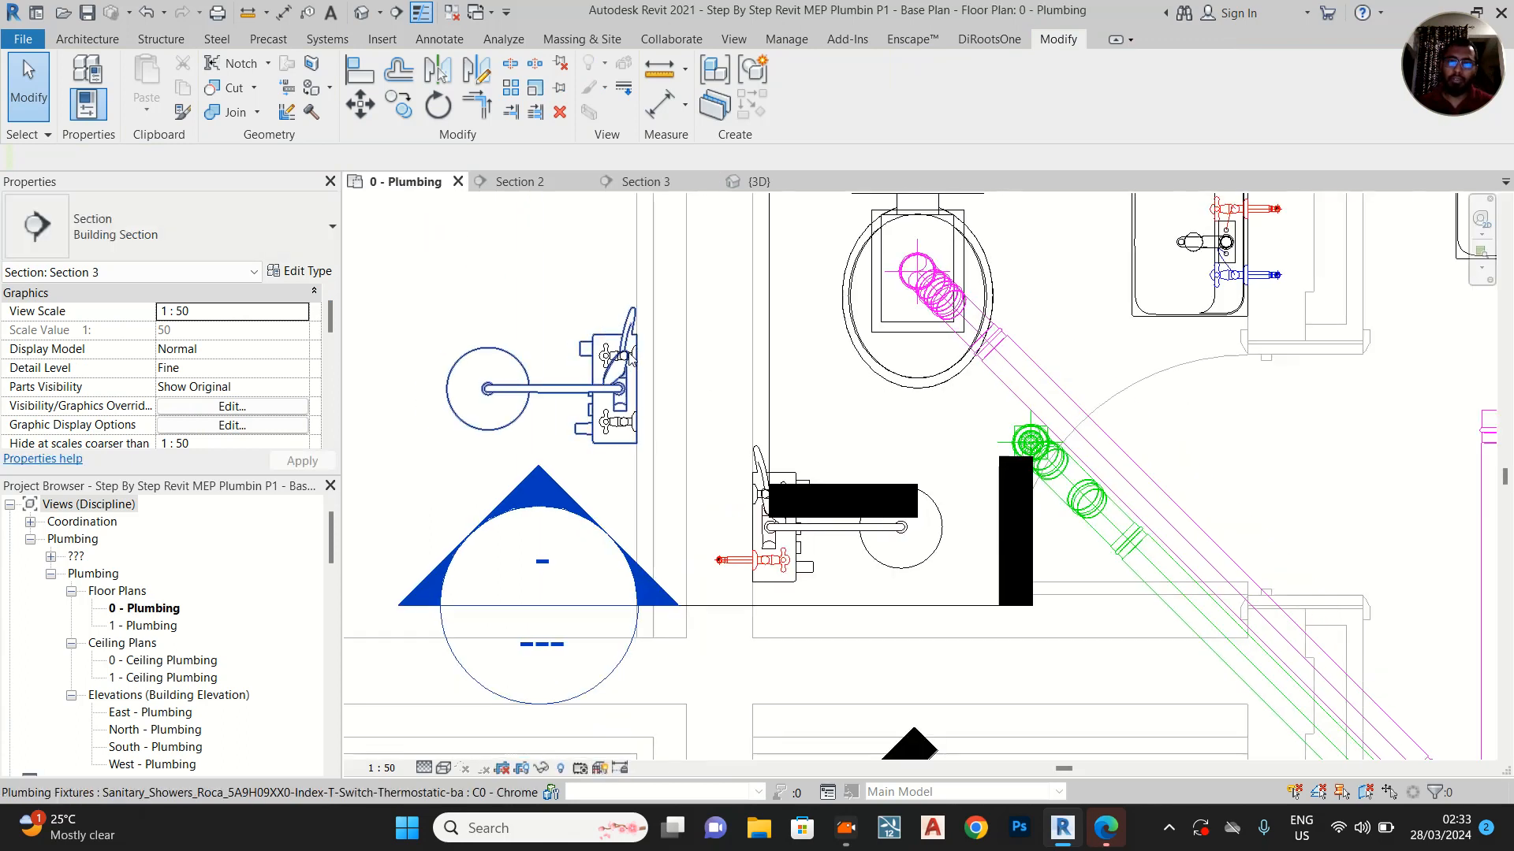
pyautogui.moveTo(847, 376); pyautogui.dragTo(648, 351, button='middle')
pyautogui.scroll(-1, 591, 366)
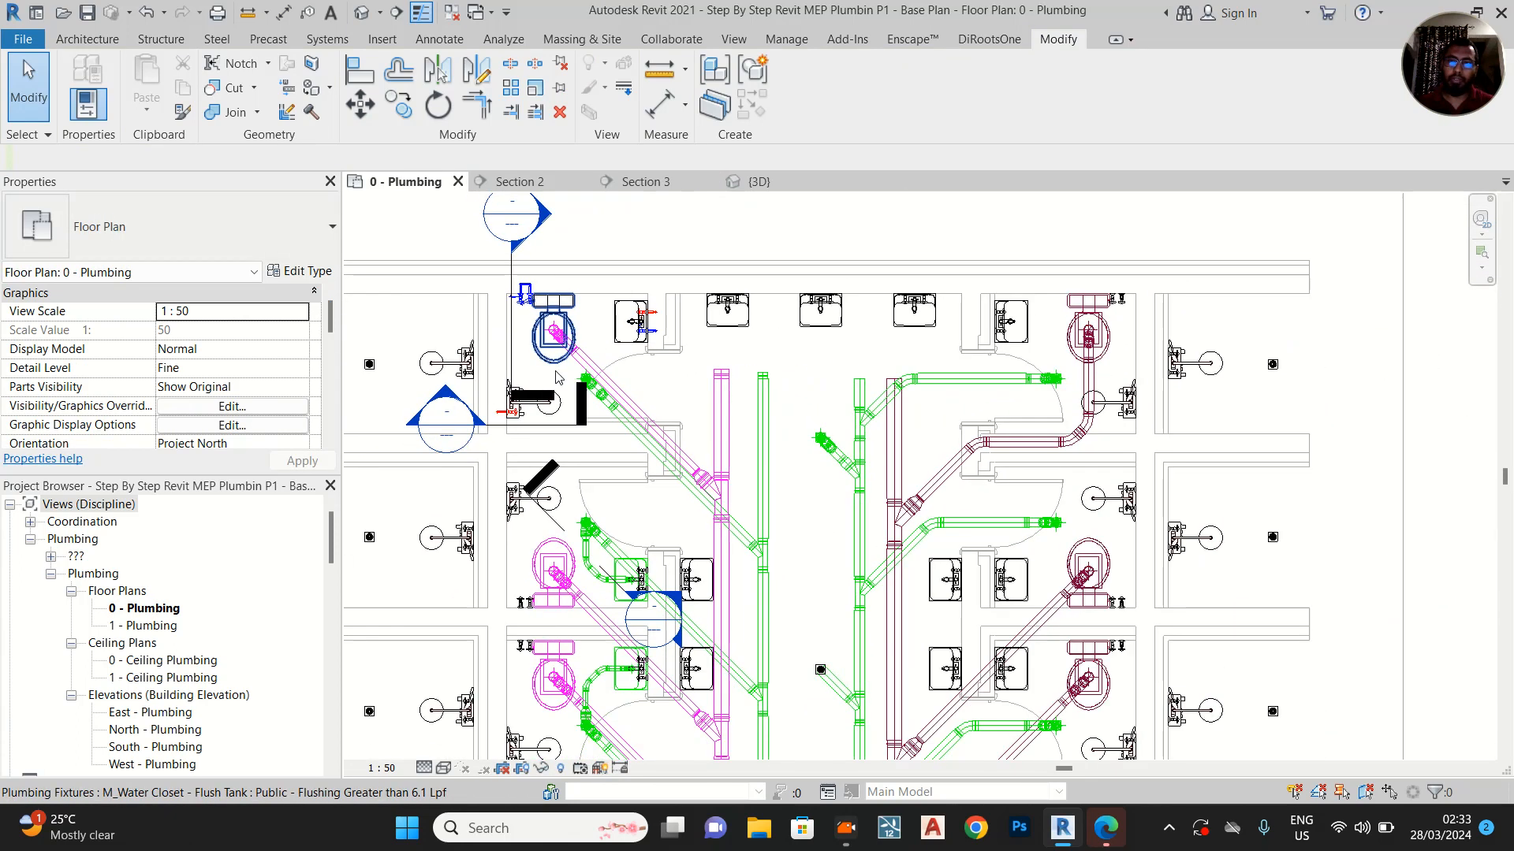
pyautogui.scroll(3, 543, 324)
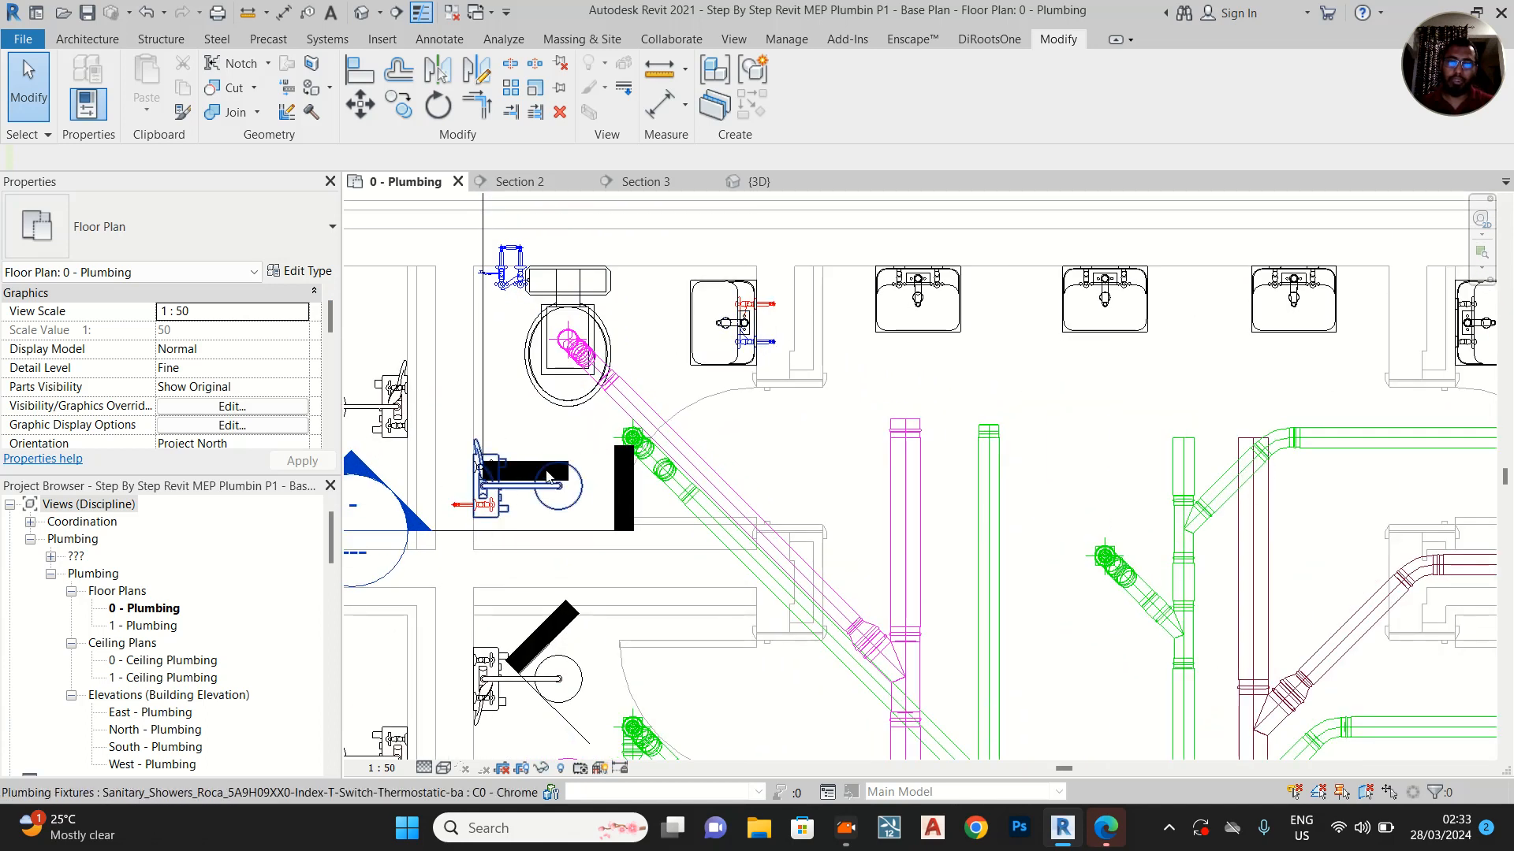
pyautogui.moveTo(595, 528); pyautogui.dragTo(603, 340, button='middle')
pyautogui.scroll(-3, 603, 339)
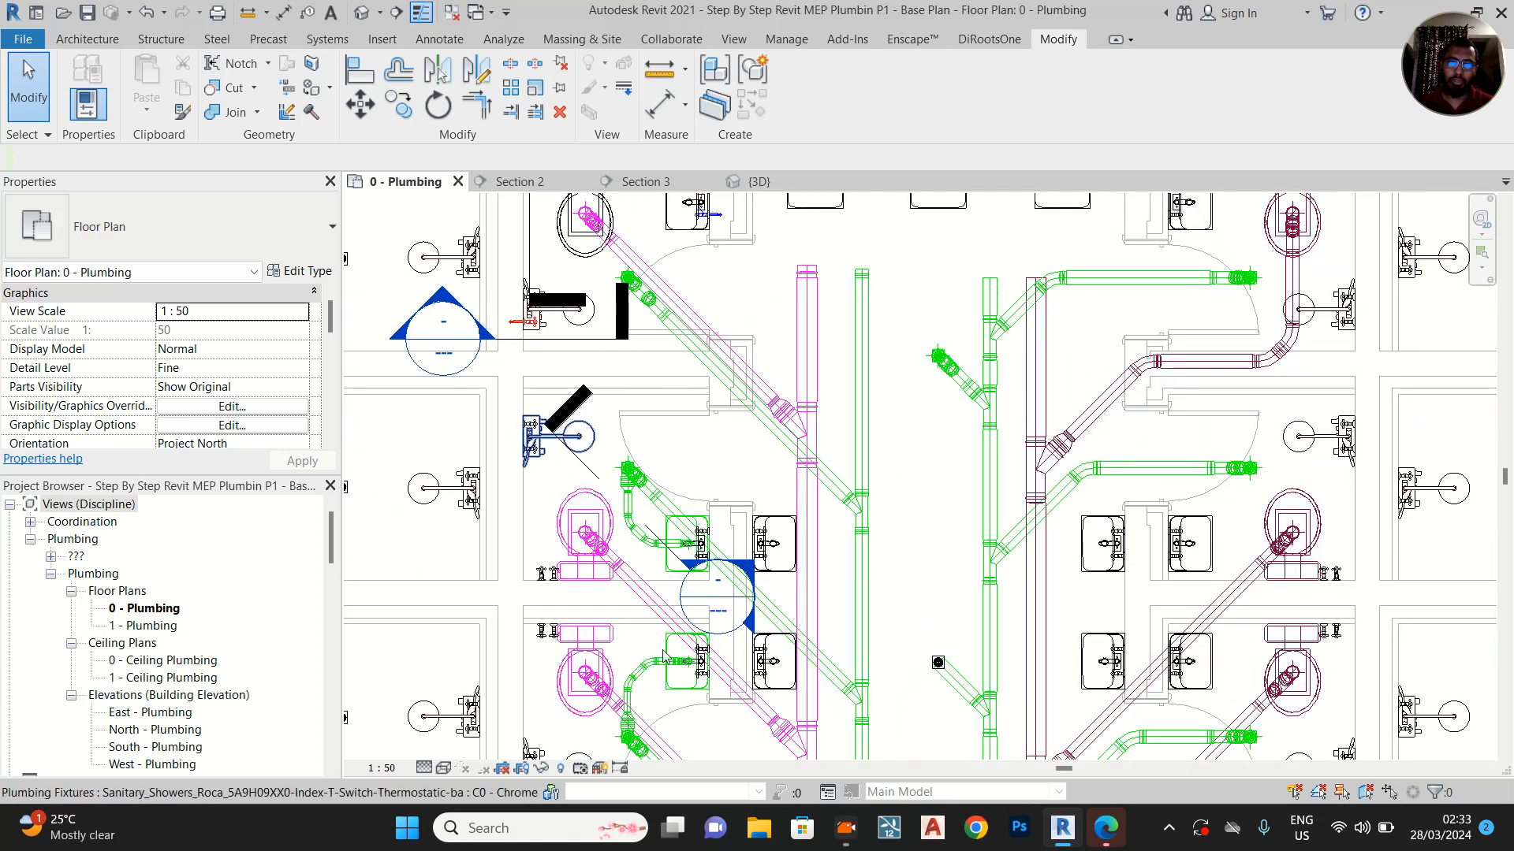
pyautogui.scroll(-3, 552, 410)
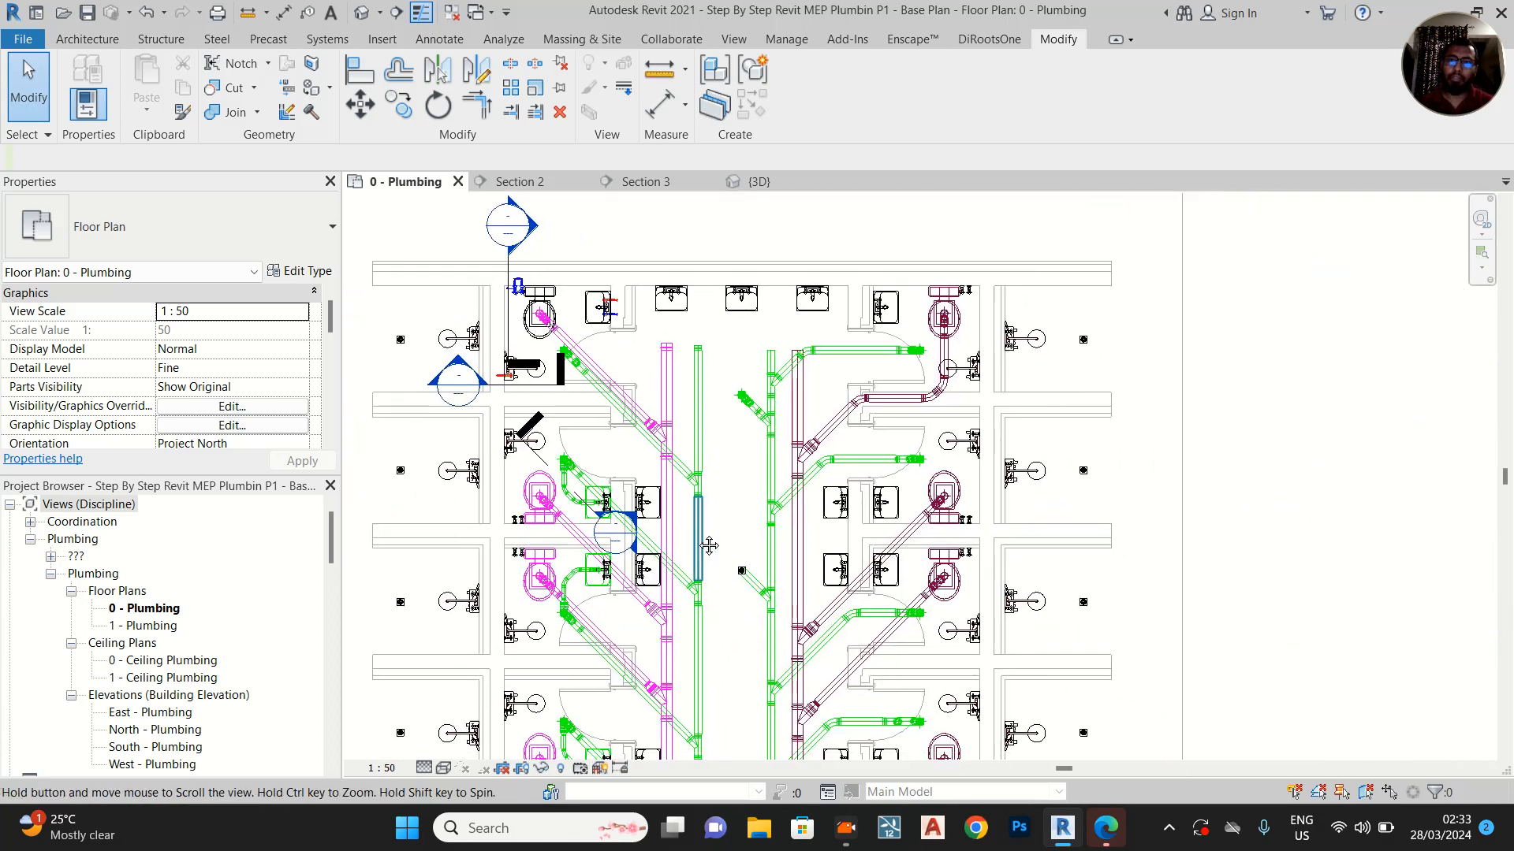
pyautogui.scroll(3, 513, 374)
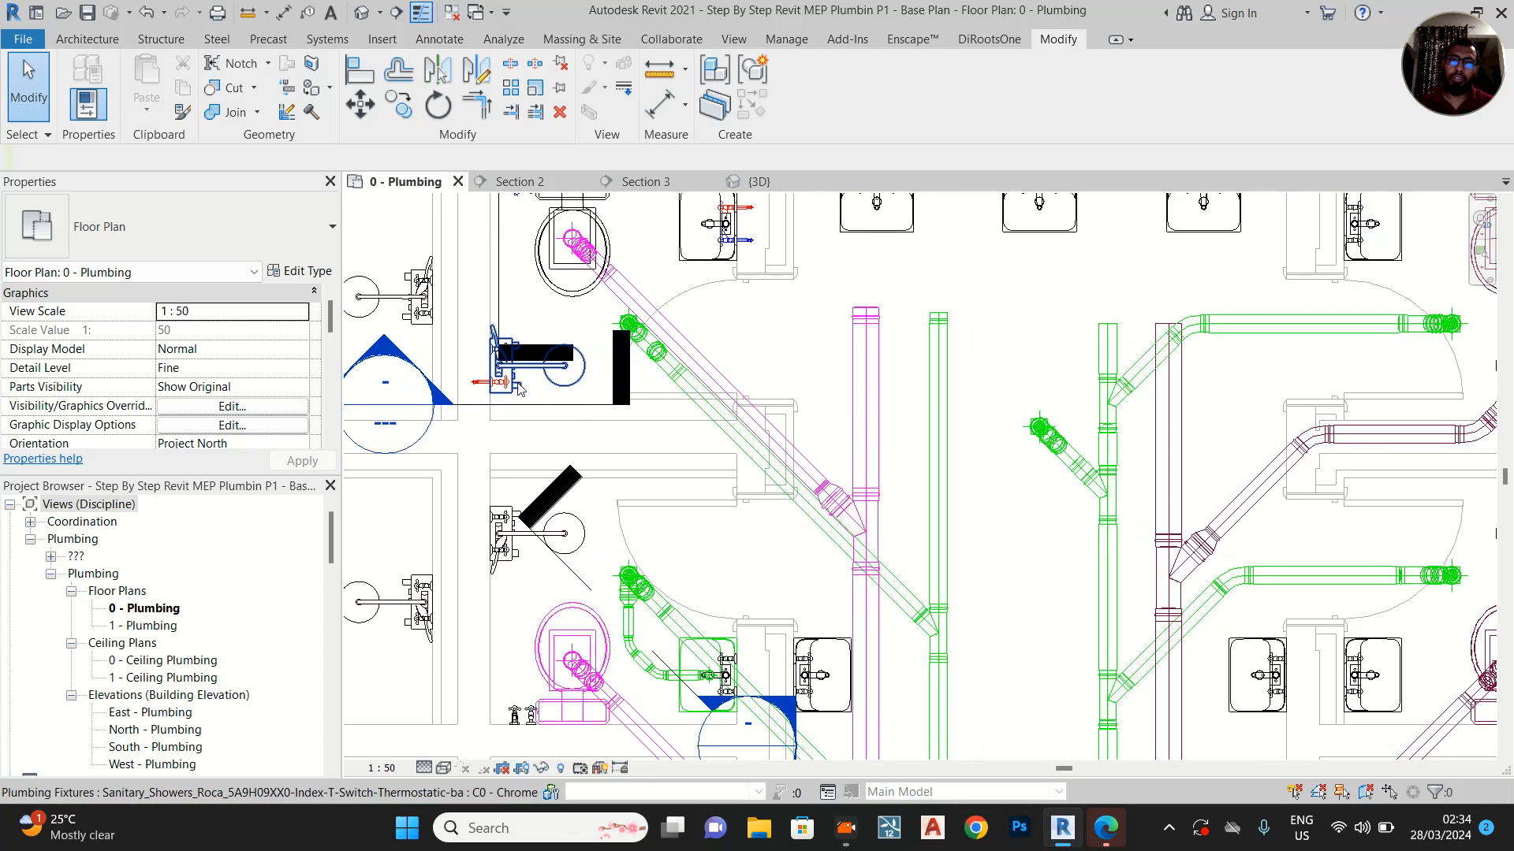
pyautogui.scroll(4, 518, 331)
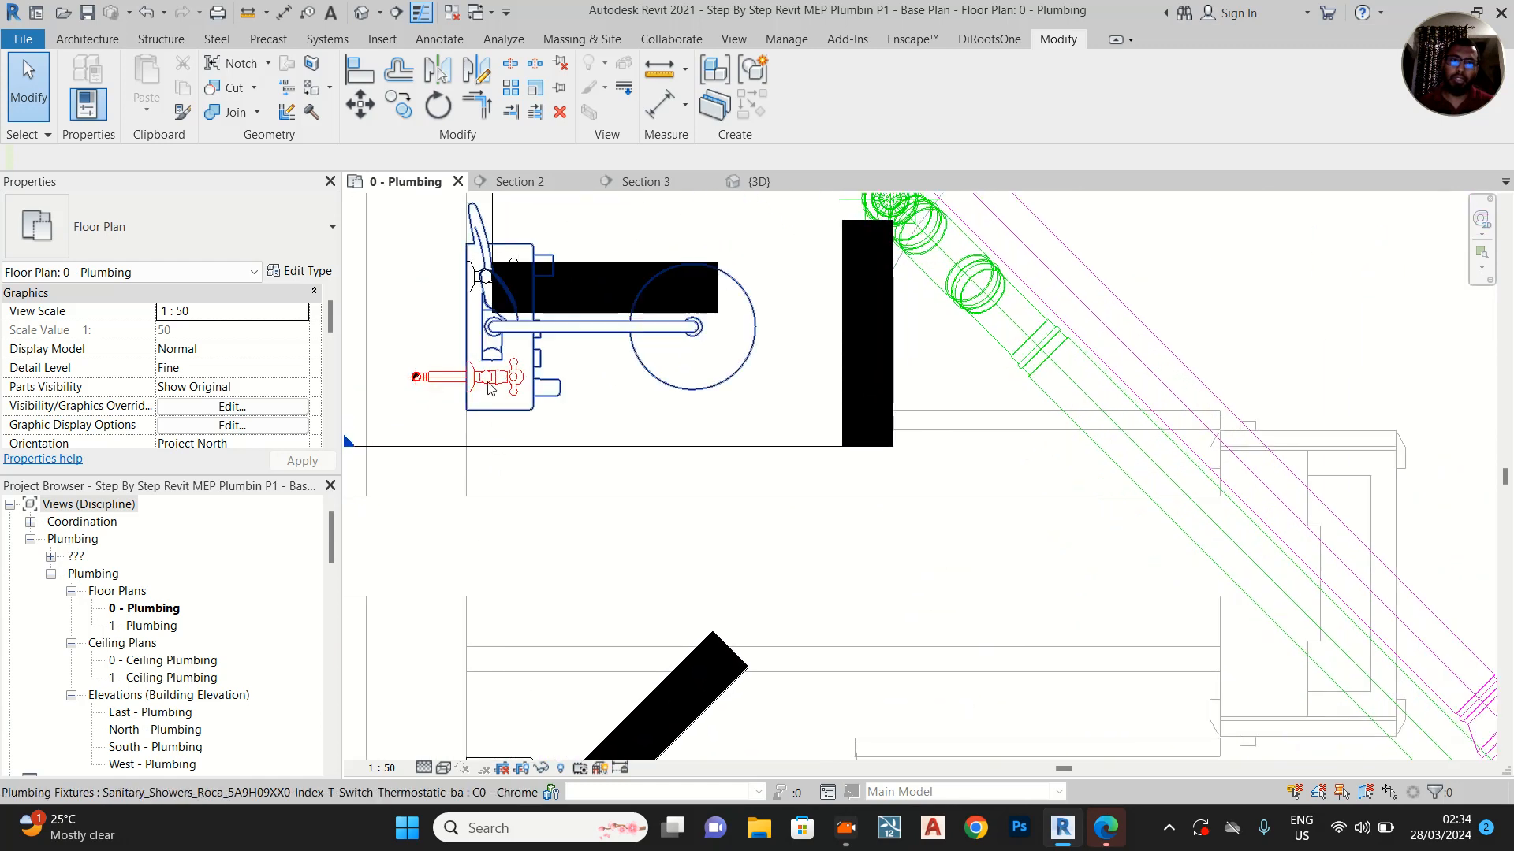
# Select the first stall's shower and compare its supply connections with the toilet, washbasin and remaining bathroom layout
pyautogui.click(534, 359)
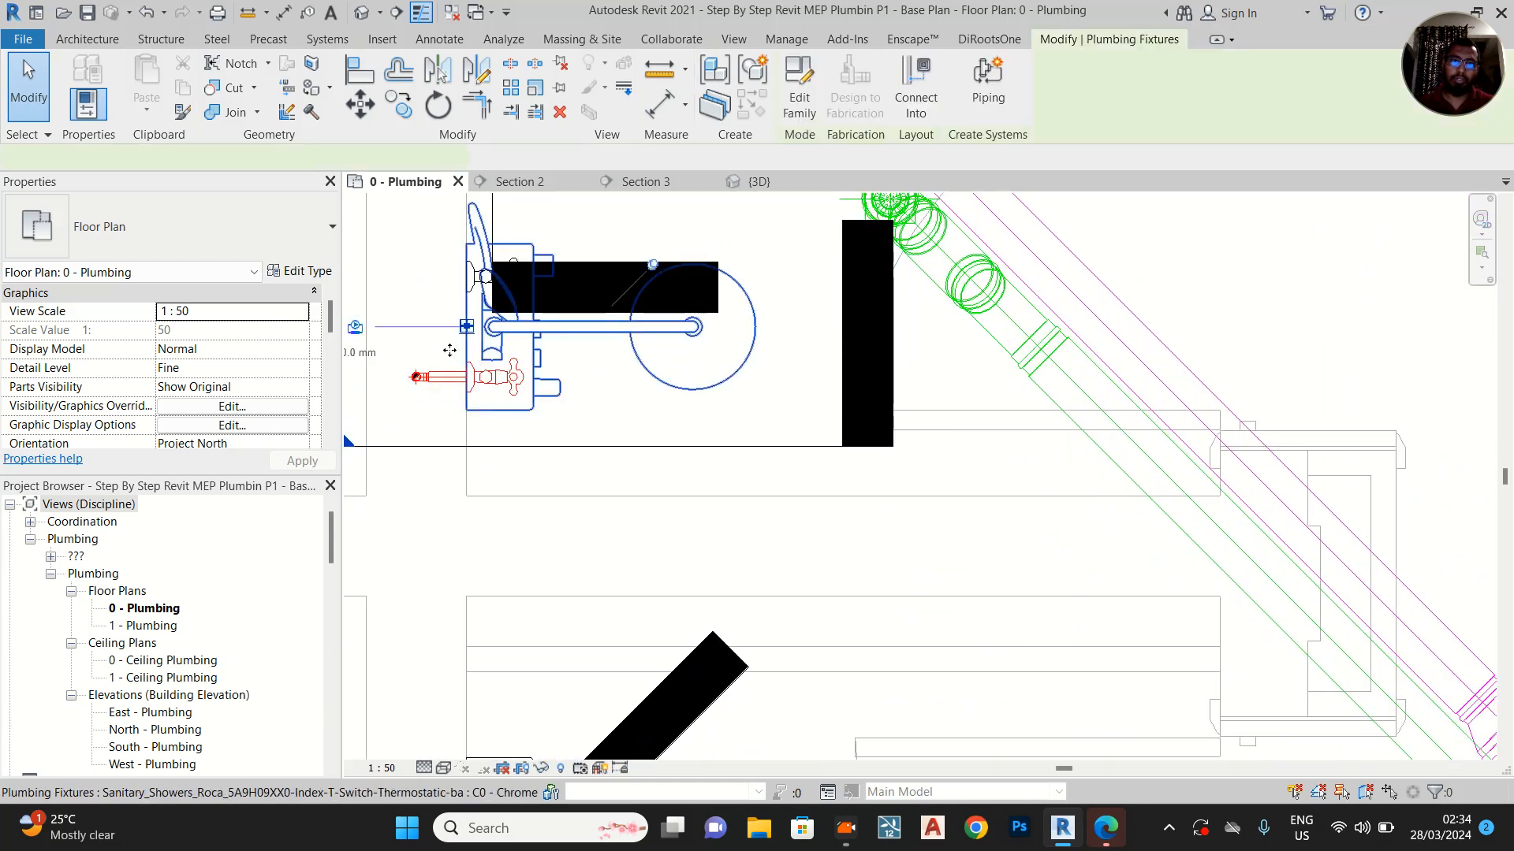
pyautogui.scroll(3, 552, 379)
pyautogui.moveTo(645, 506); pyautogui.dragTo(626, 511, button='middle')
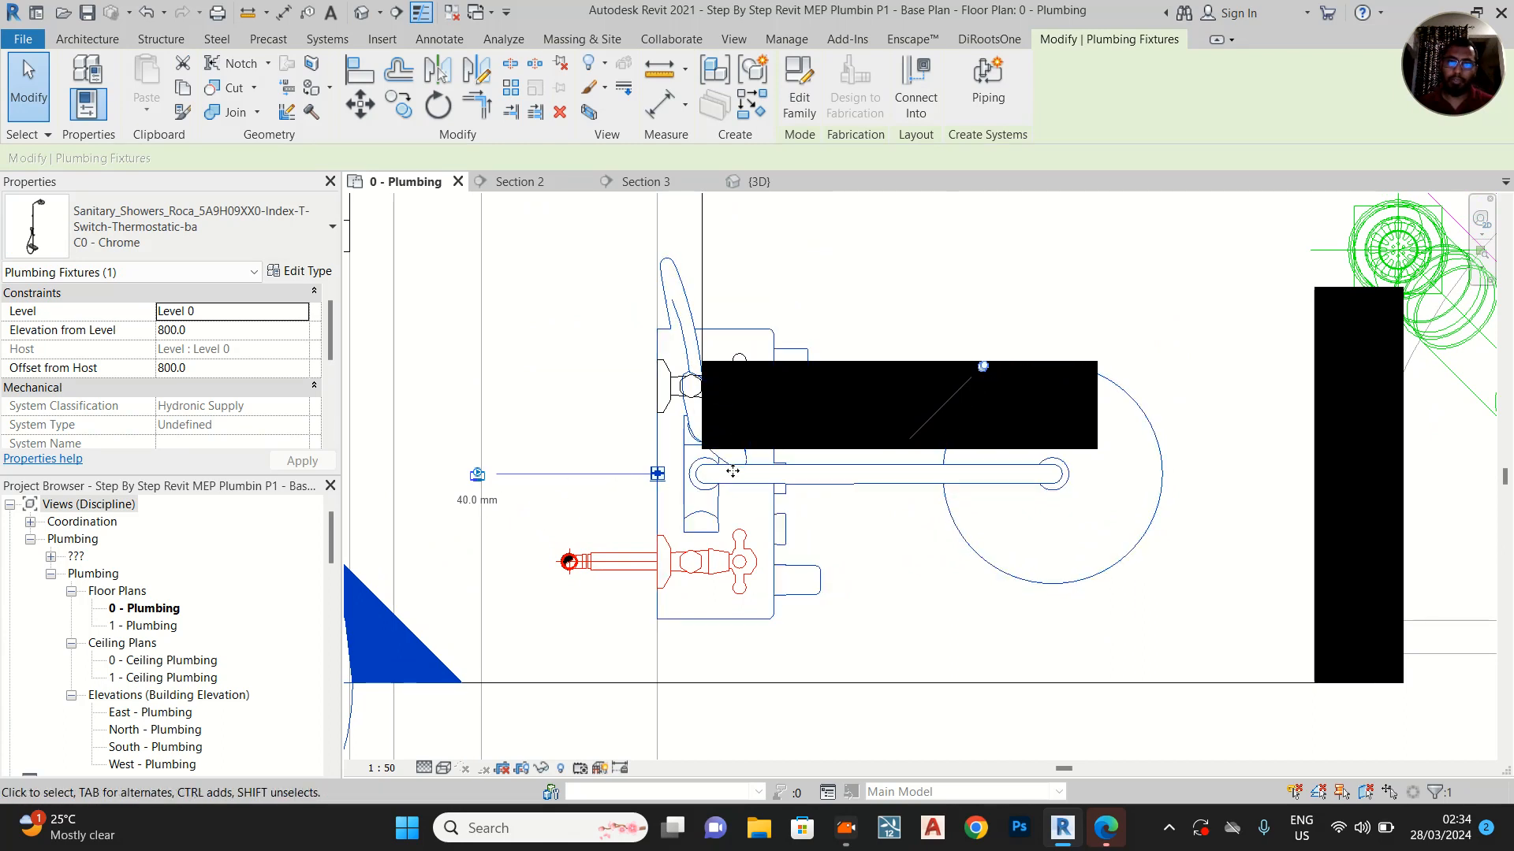
pyautogui.moveTo(949, 353); pyautogui.dragTo(603, 588, button='middle')
pyautogui.scroll(-2, 604, 585)
pyautogui.moveTo(707, 335); pyautogui.dragTo(703, 581, button='middle')
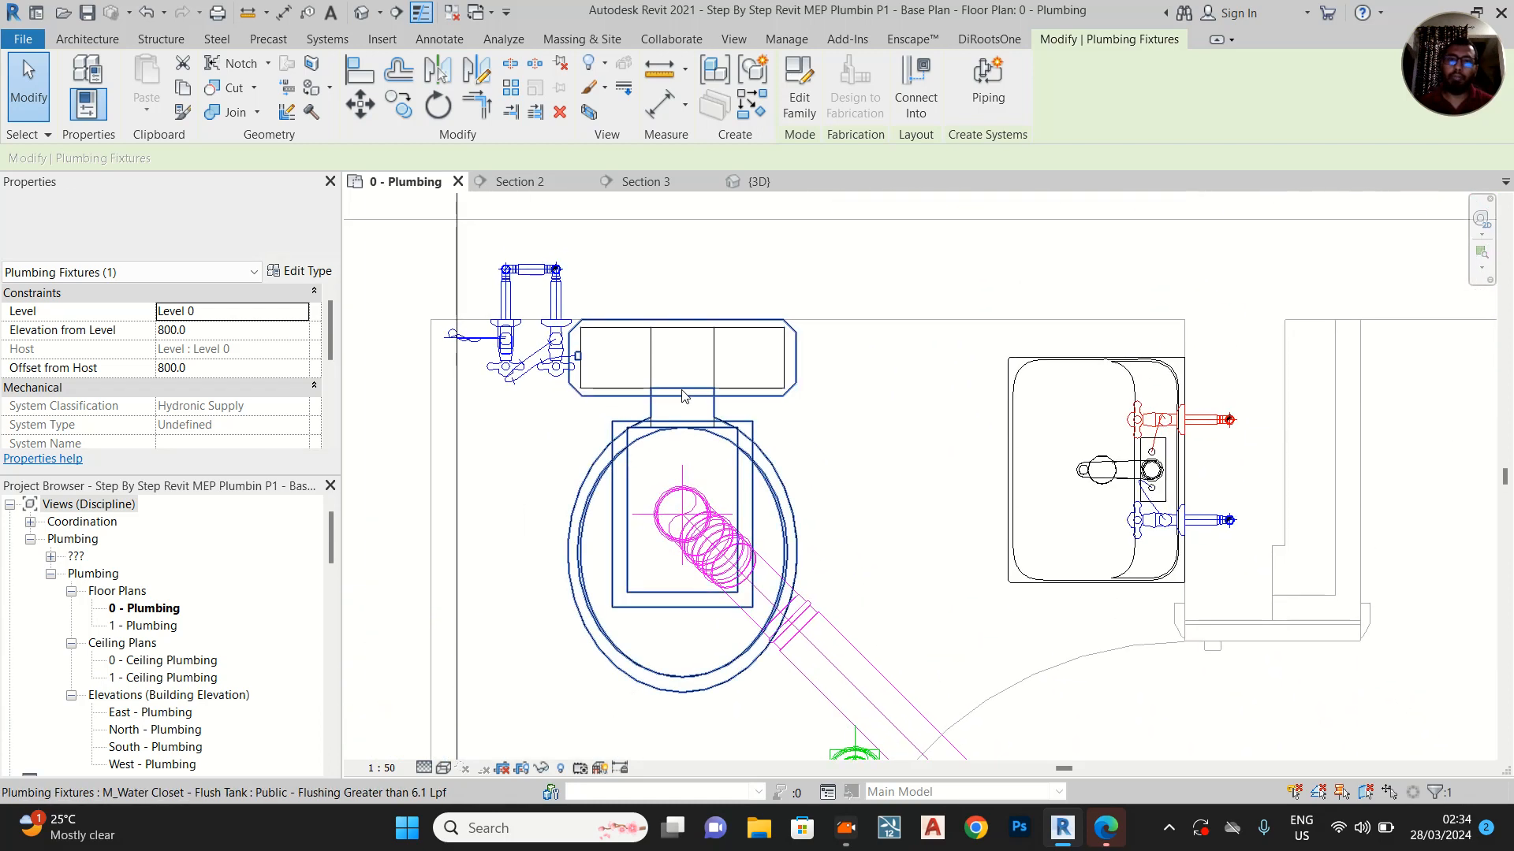
pyautogui.moveTo(559, 582); pyautogui.dragTo(637, 336, button='middle')
pyautogui.moveTo(634, 647); pyautogui.dragTo(657, 527, button='middle')
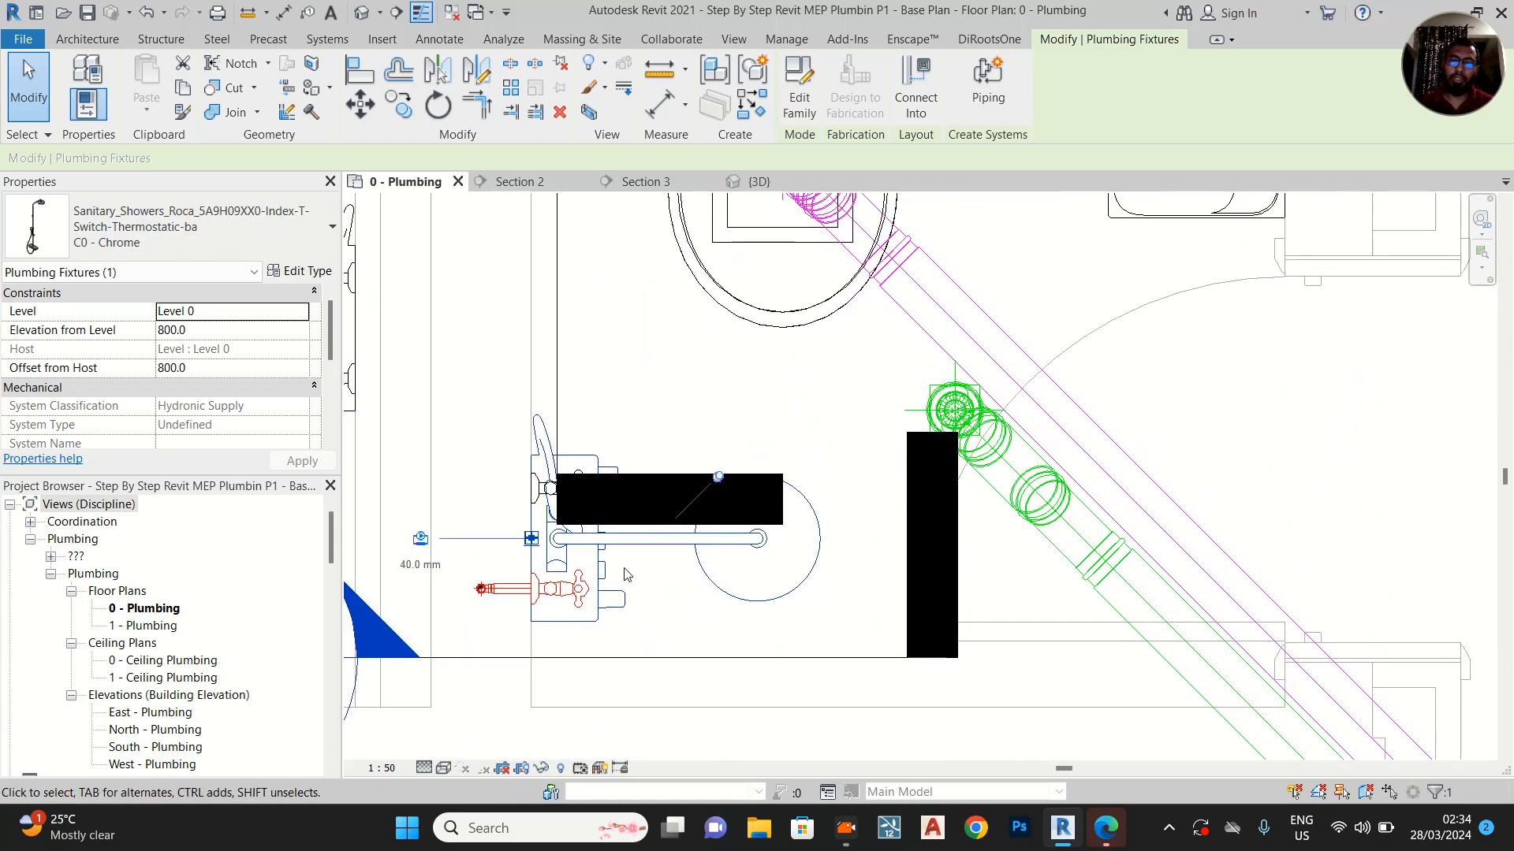
pyautogui.scroll(-1, 582, 569)
pyautogui.scroll(-1, 690, 401)
pyautogui.moveTo(690, 401); pyautogui.dragTo(637, 348, button='middle')
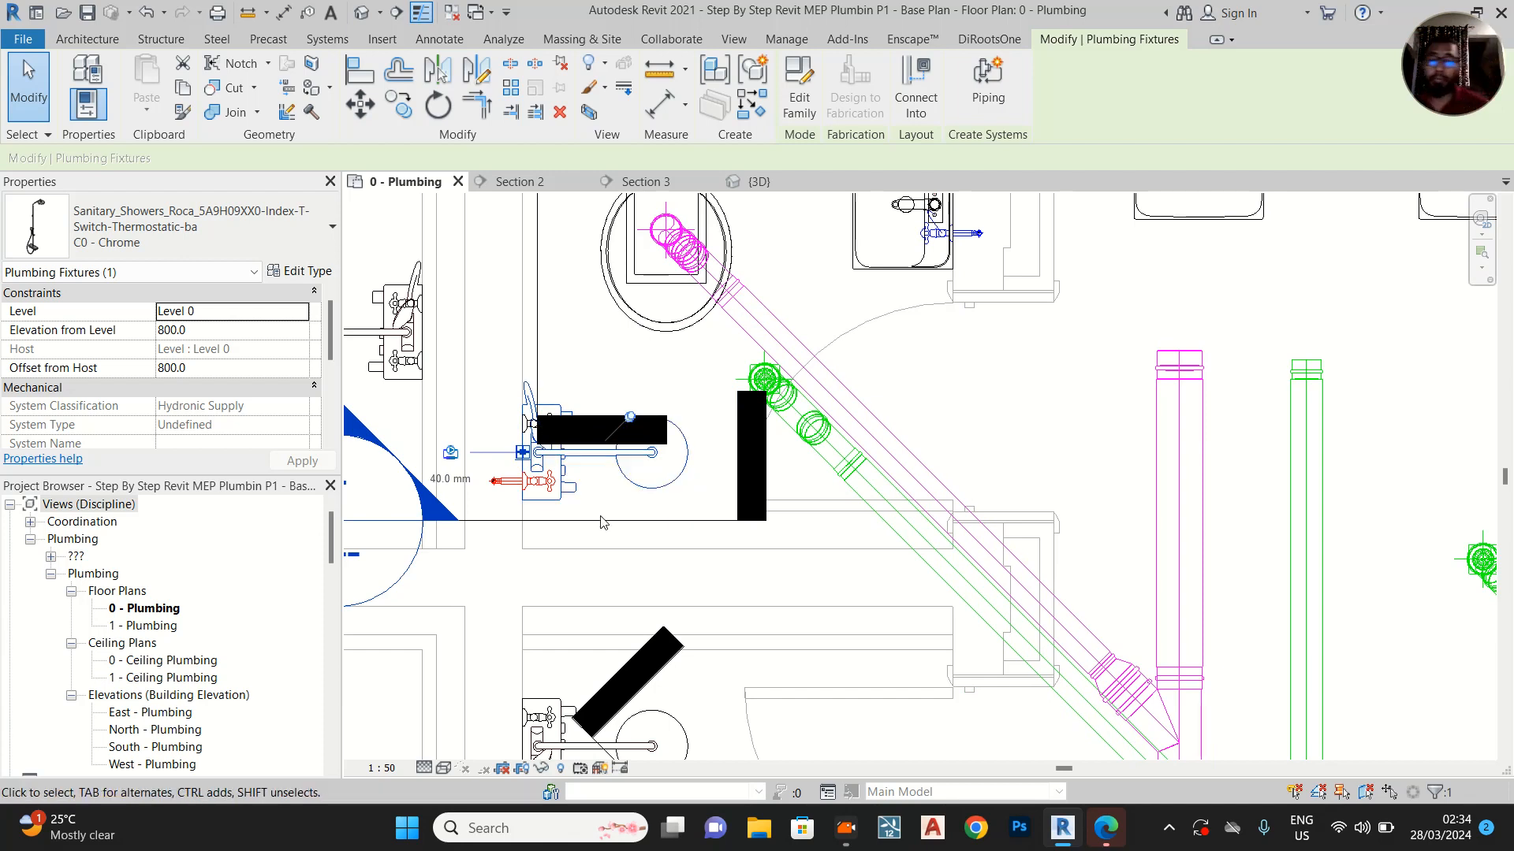
pyautogui.moveTo(725, 558); pyautogui.dragTo(689, 389, button='middle')
pyautogui.scroll(-2, 690, 389)
pyautogui.scroll(-3, 690, 394)
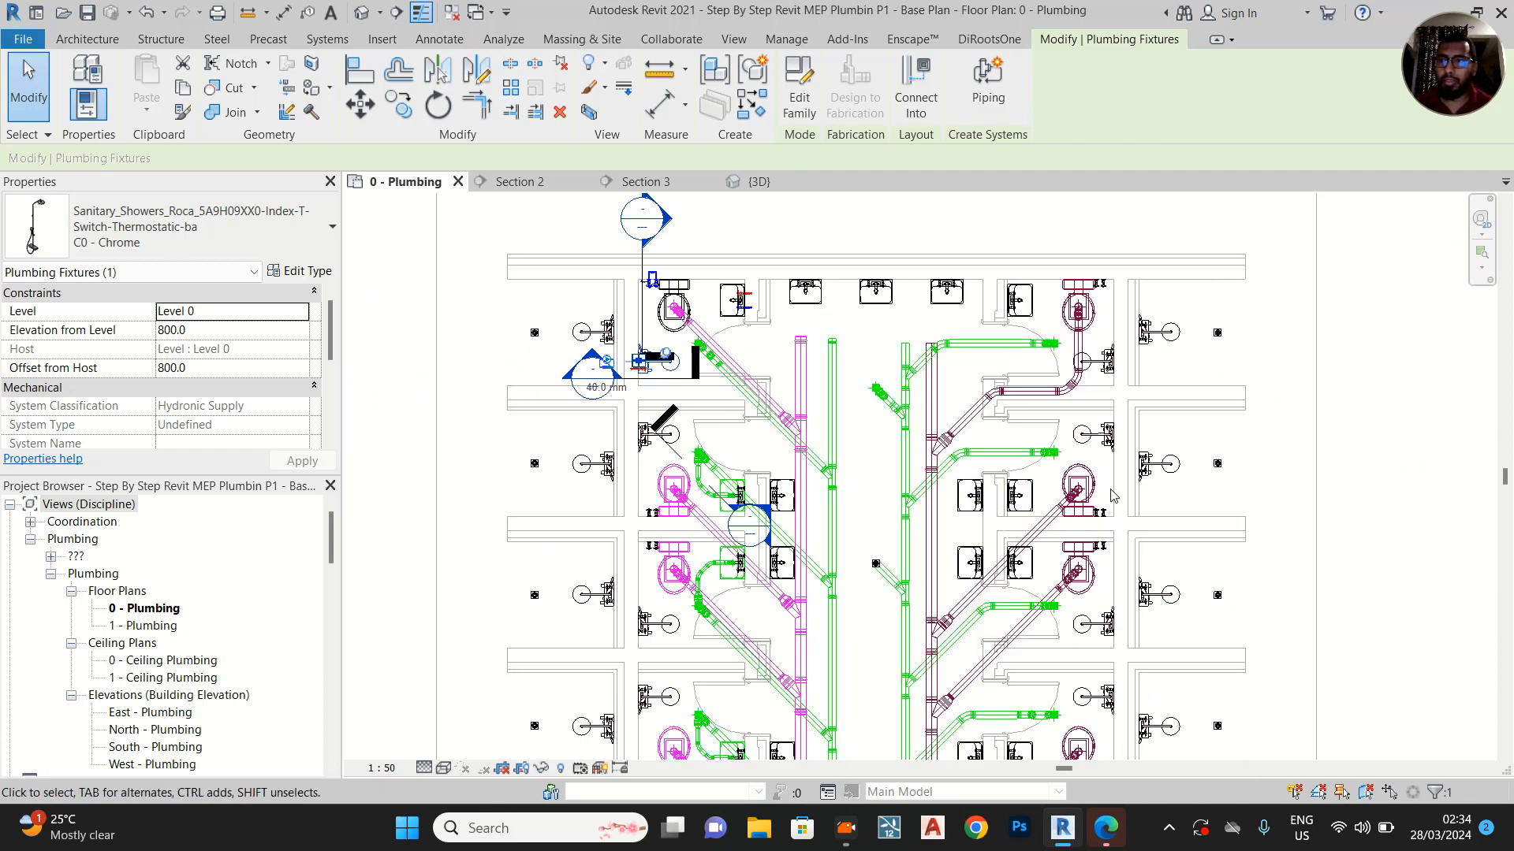
pyautogui.scroll(5, 635, 323)
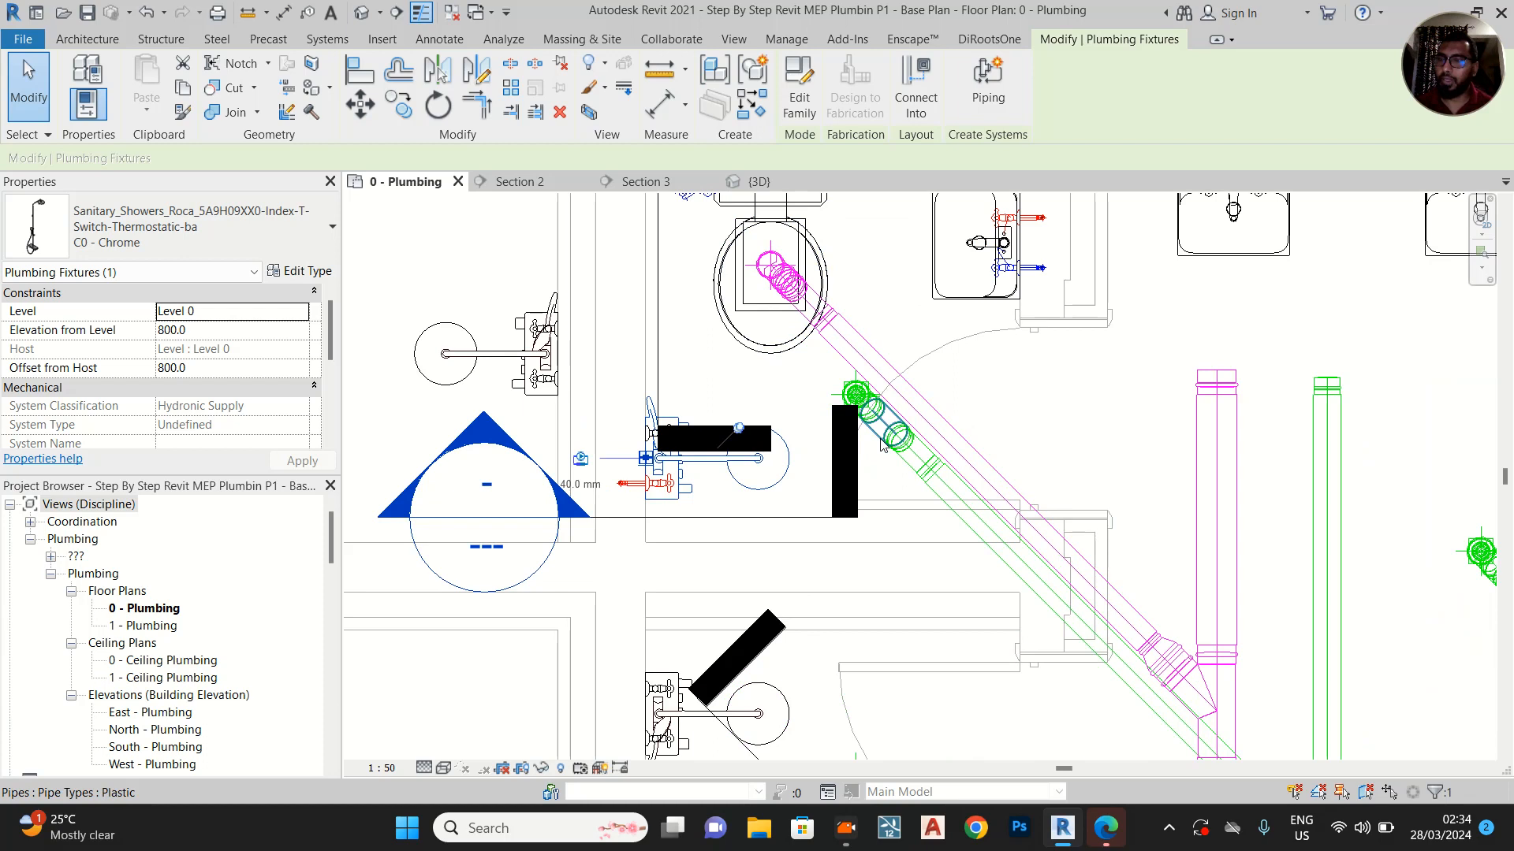
pyautogui.moveTo(969, 495); pyautogui.dragTo(911, 466, button='middle')
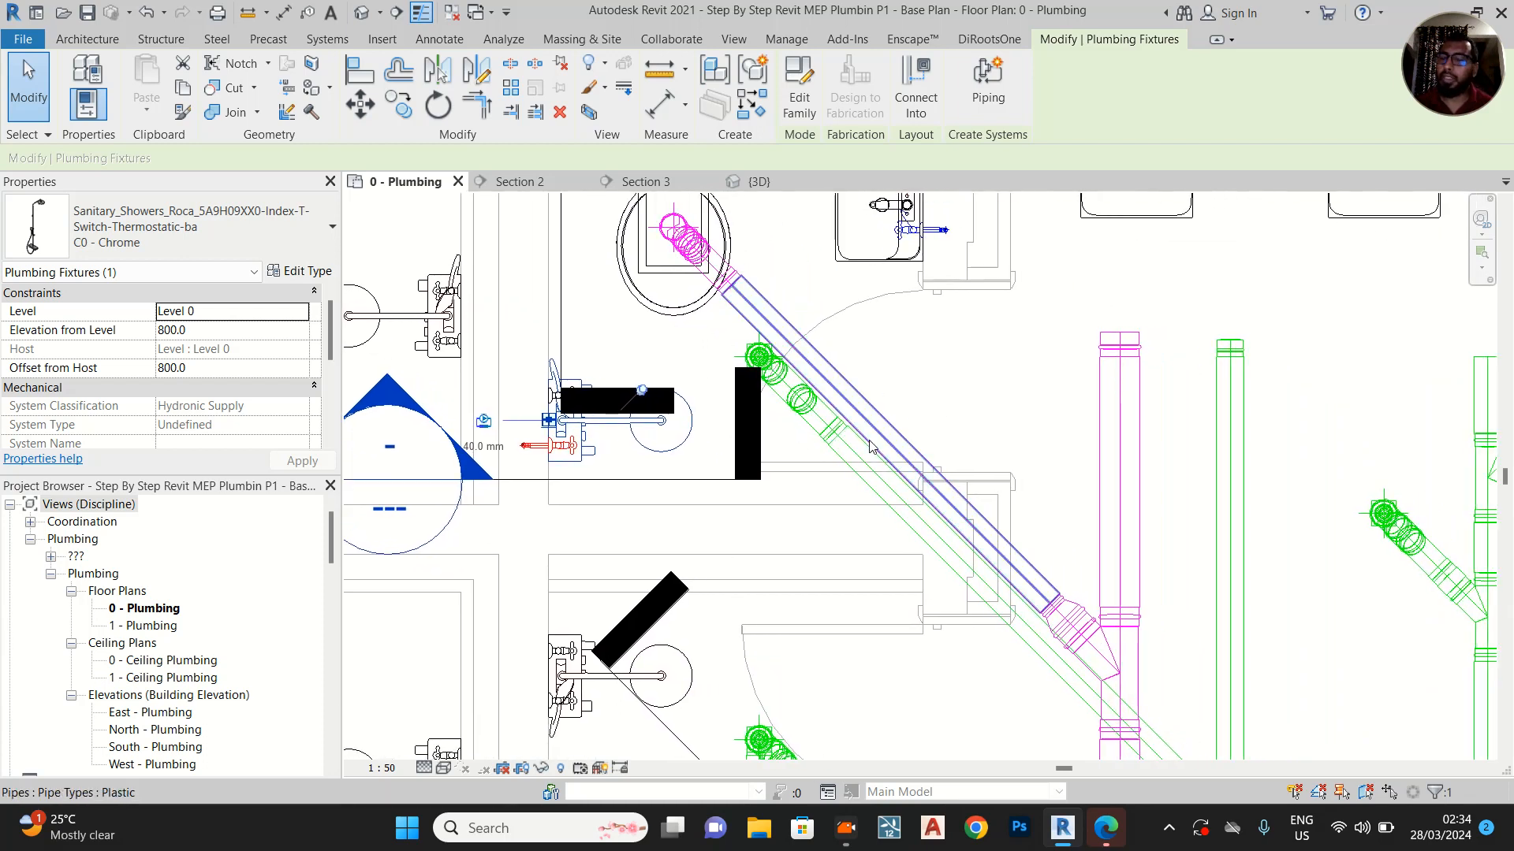
# Open the {3D} view, deselect the shower and turn off the view's section box
pyautogui.scroll(3, 891, 442)
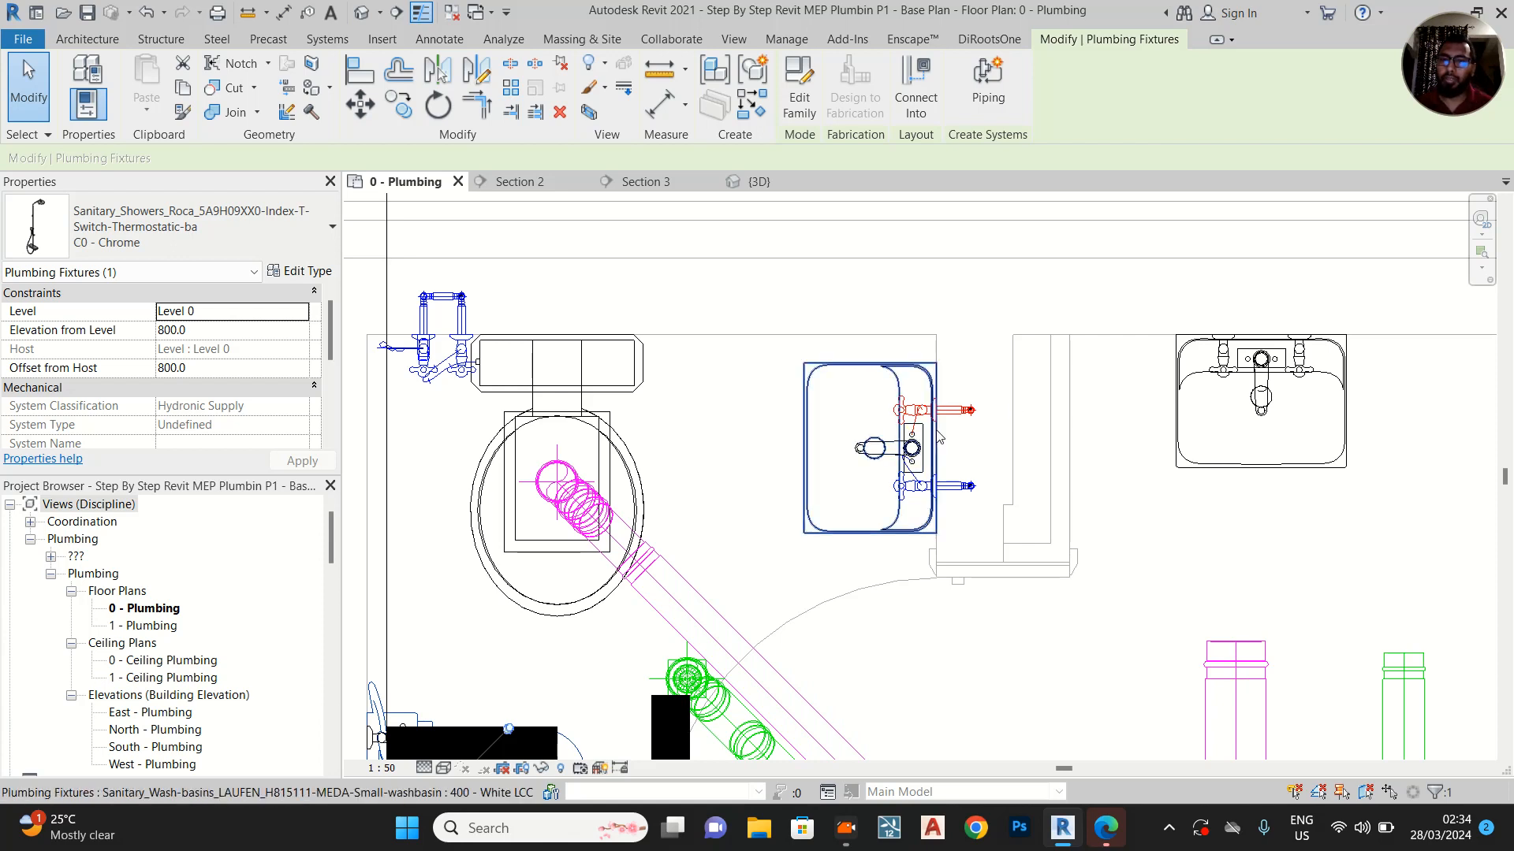
pyautogui.scroll(-5, 938, 436)
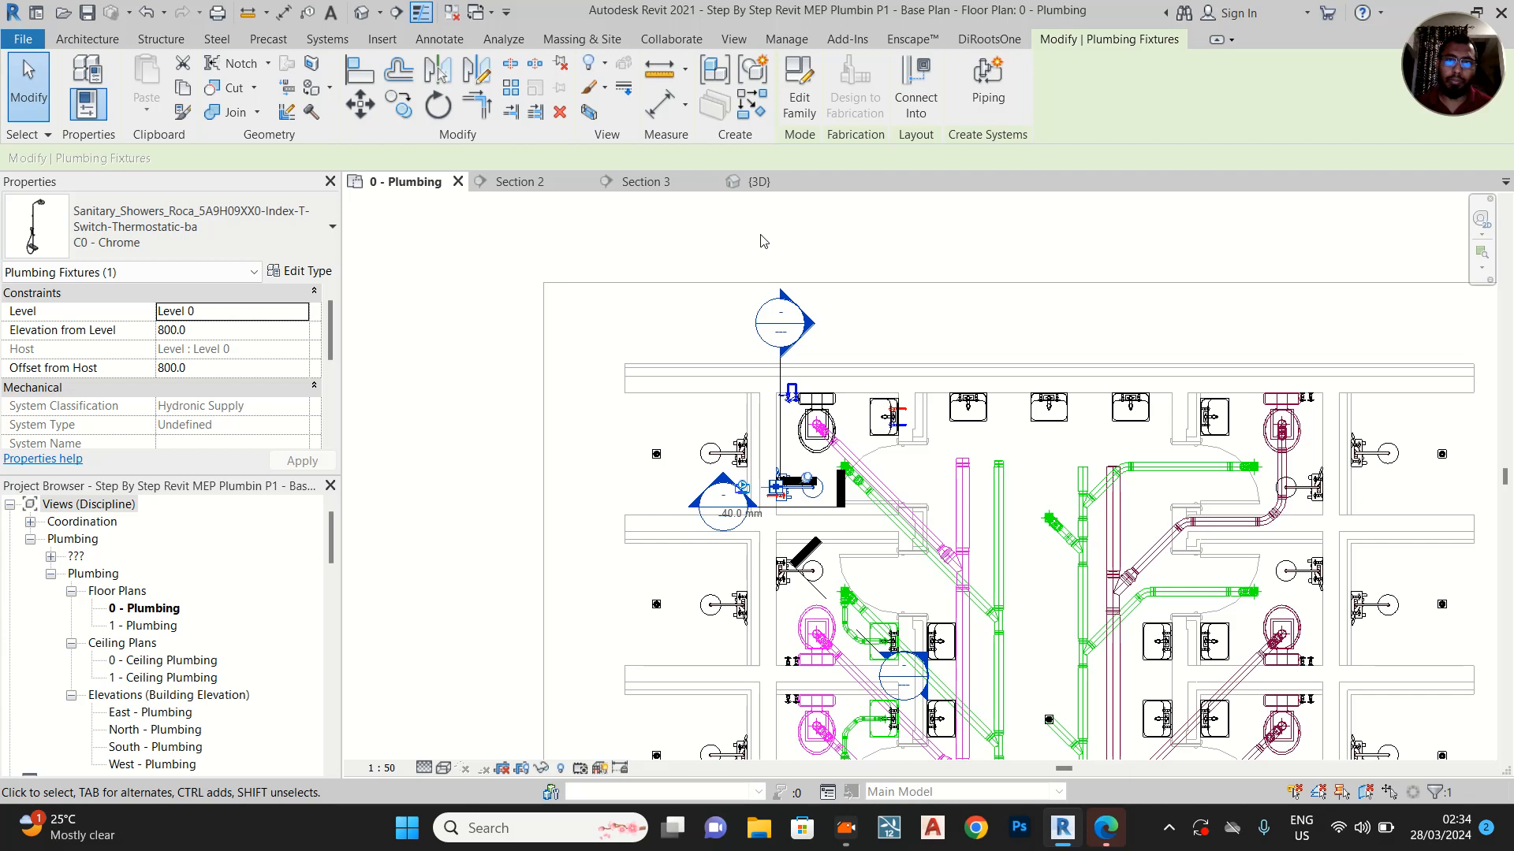
pyautogui.click(757, 181)
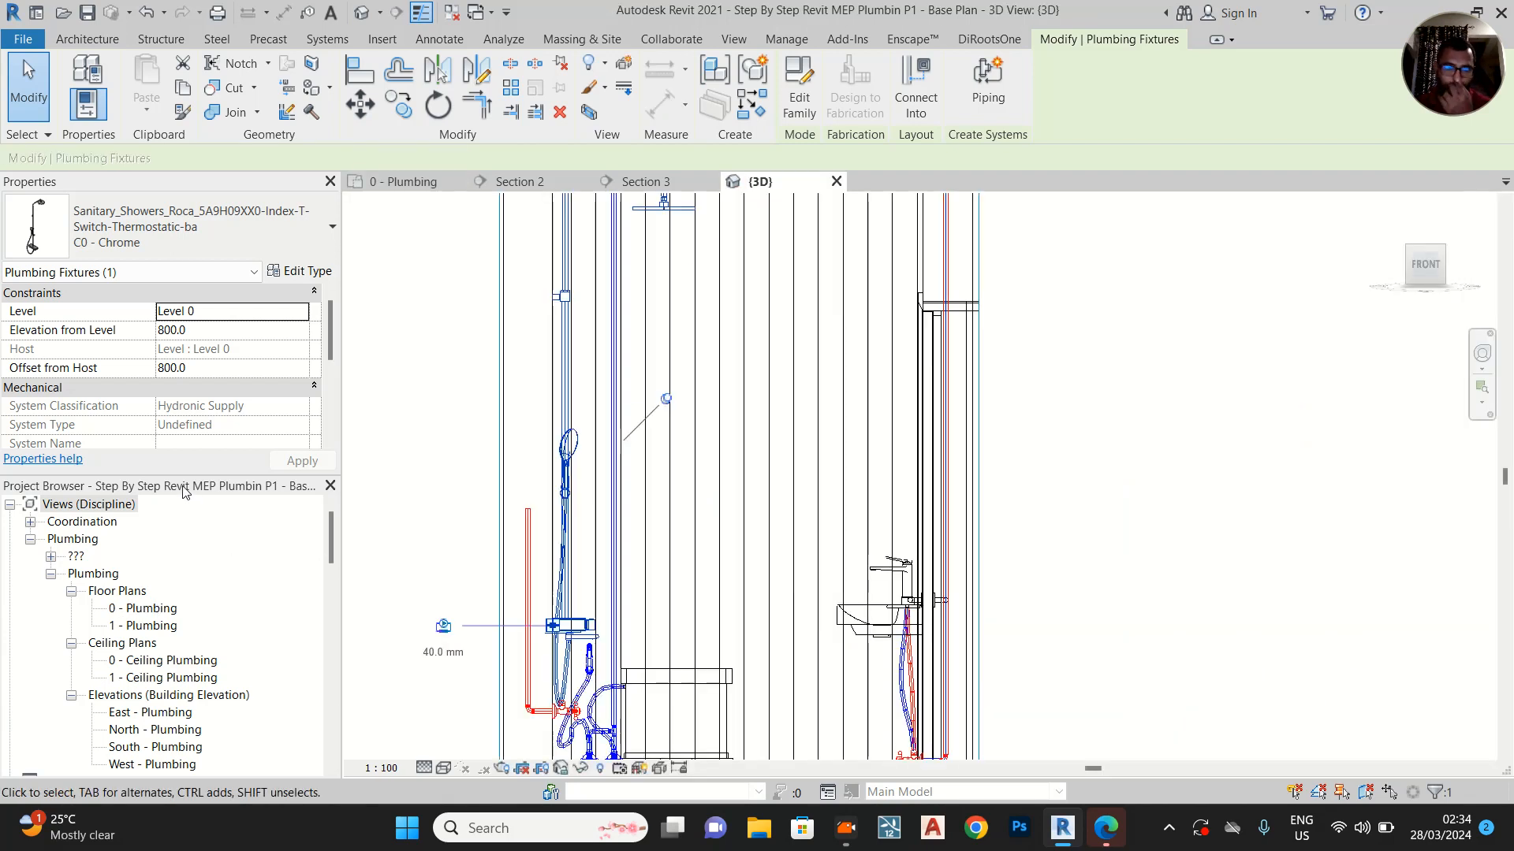
pyautogui.scroll(-5, 215, 357)
pyautogui.scroll(5, 214, 358)
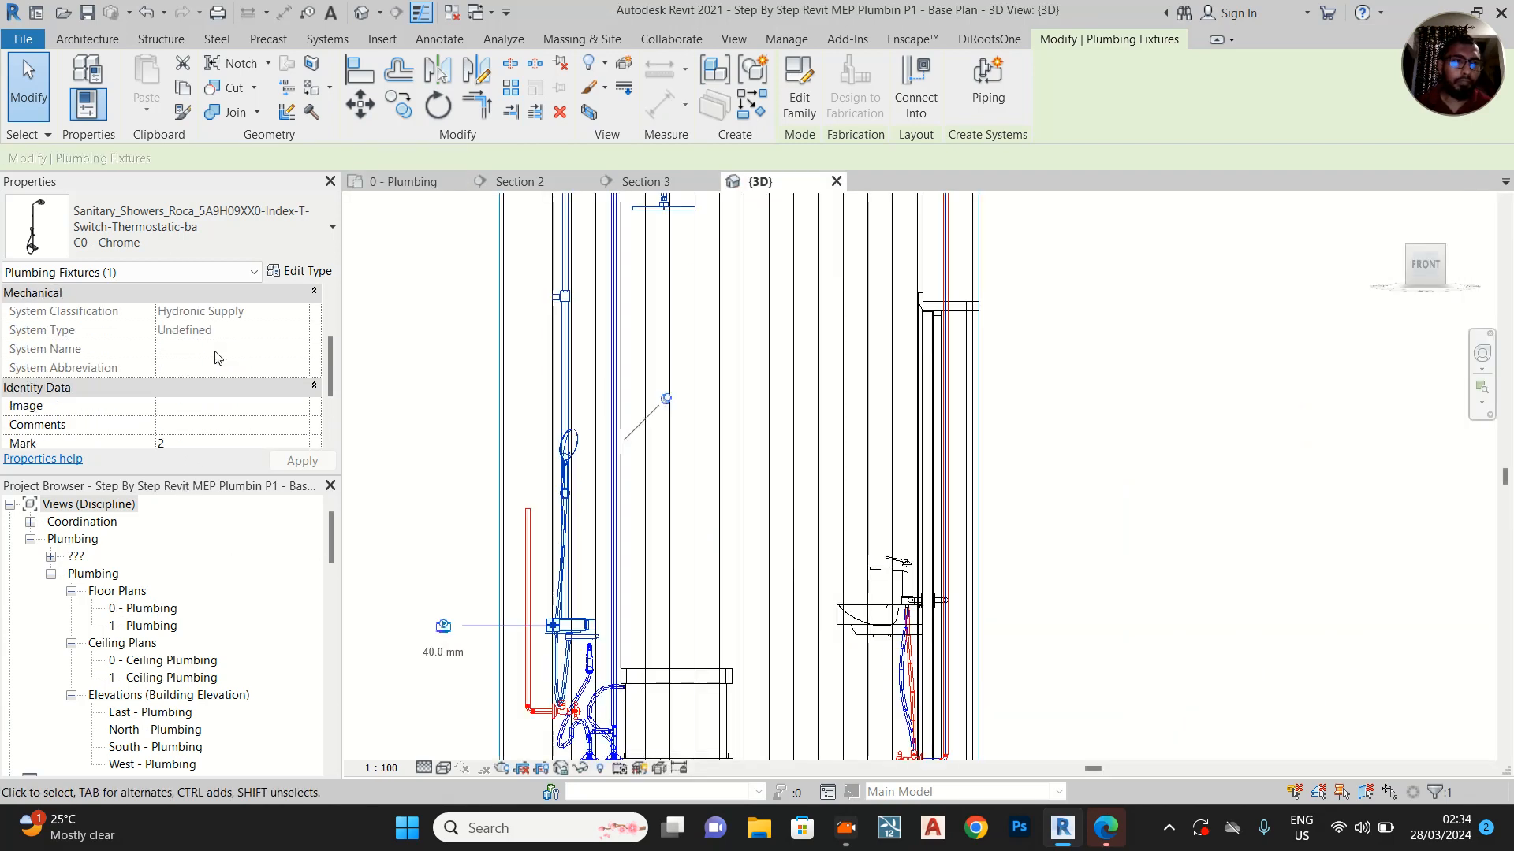
pyautogui.click(1137, 382)
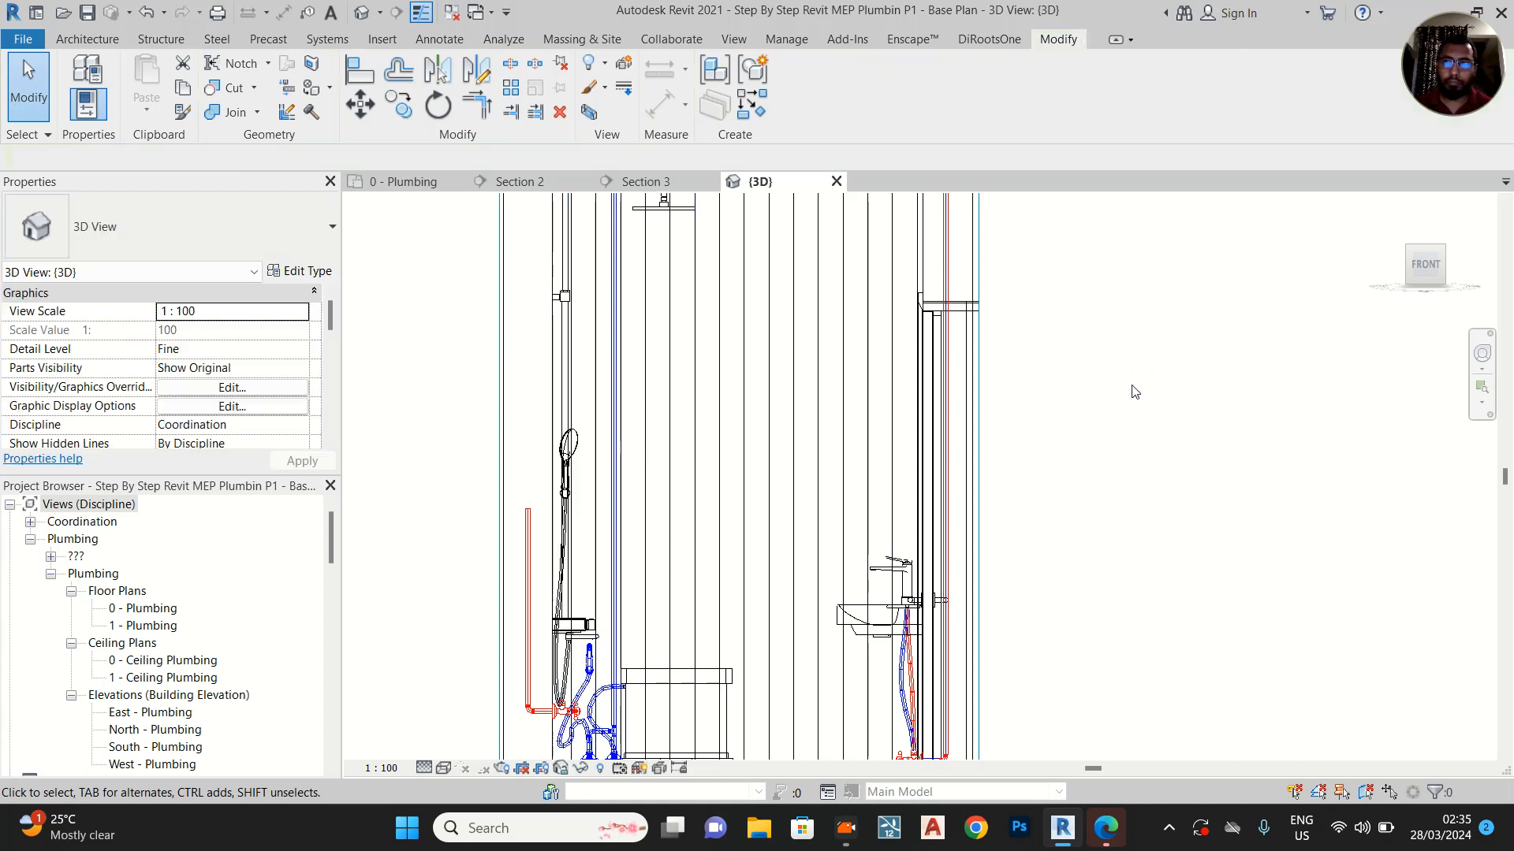
pyautogui.scroll(-2, 1129, 394)
pyautogui.scroll(-5, 214, 375)
pyautogui.scroll(-3, 175, 347)
pyautogui.scroll(3, 179, 382)
pyautogui.click(162, 387)
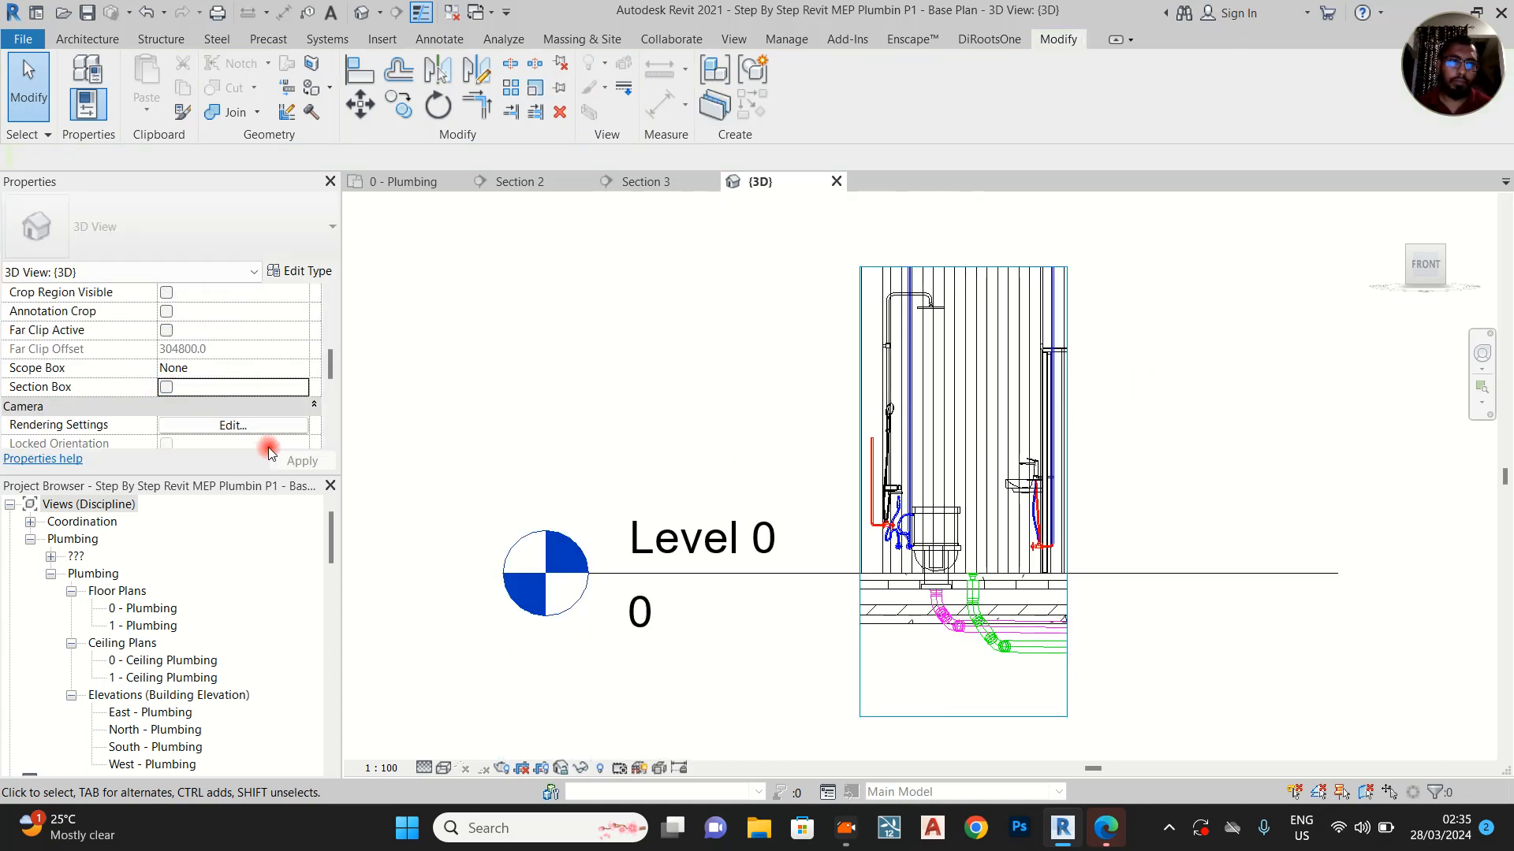
pyautogui.click(566, 481)
# Set the 3D view's visual style to Shaded and examine the whole washroom block from above
pyautogui.scroll(-4, 640, 456)
pyautogui.keyDown('shift'); pyautogui.moveTo(1111, 453); pyautogui.dragTo(492, 739, button='middle'); pyautogui.keyUp('shift')
pyautogui.click(443, 768)
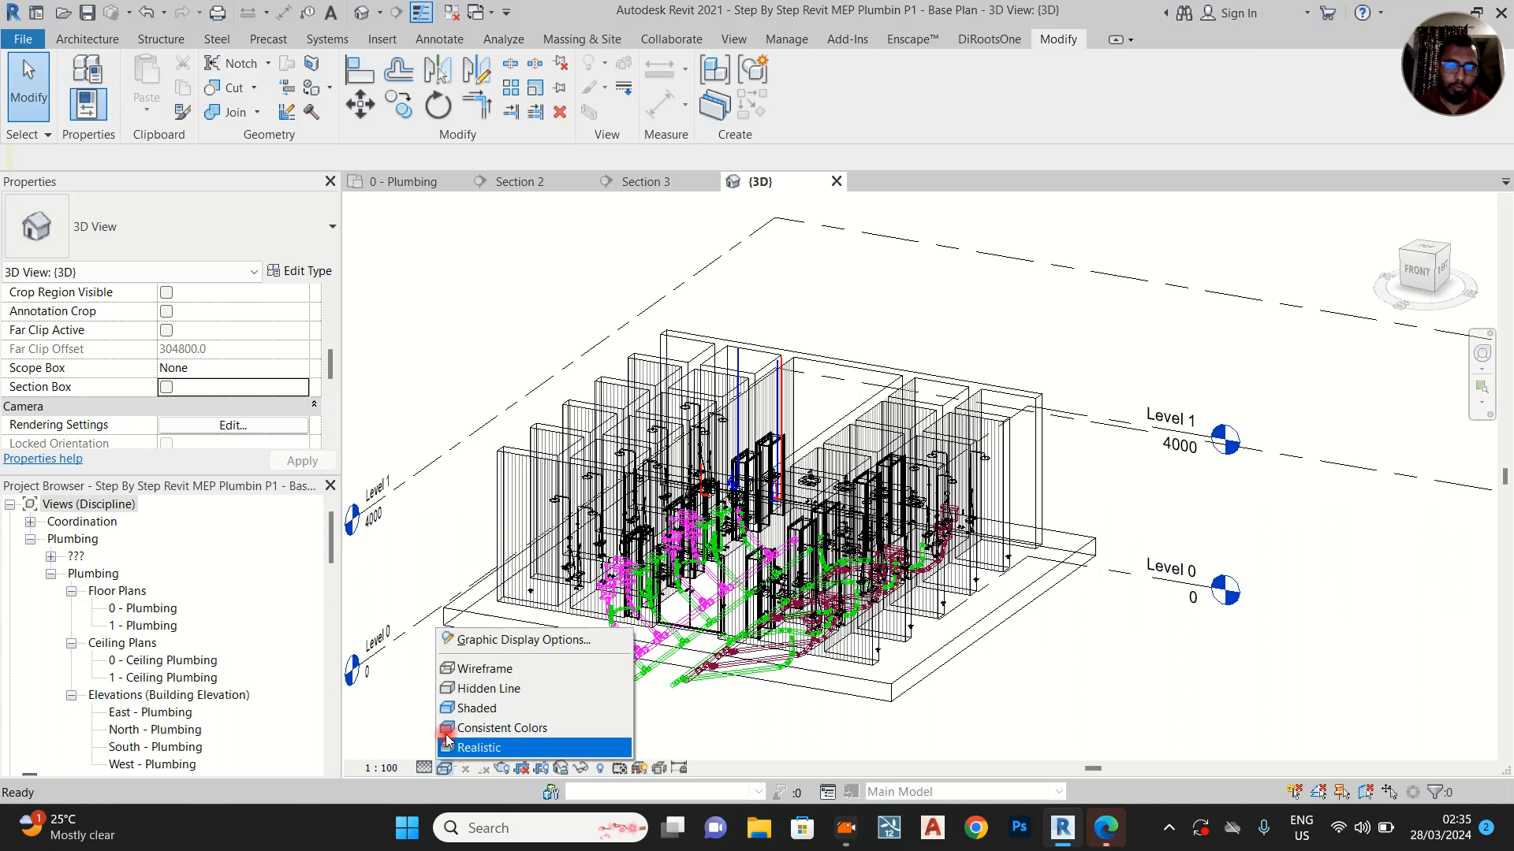
pyautogui.click(457, 708)
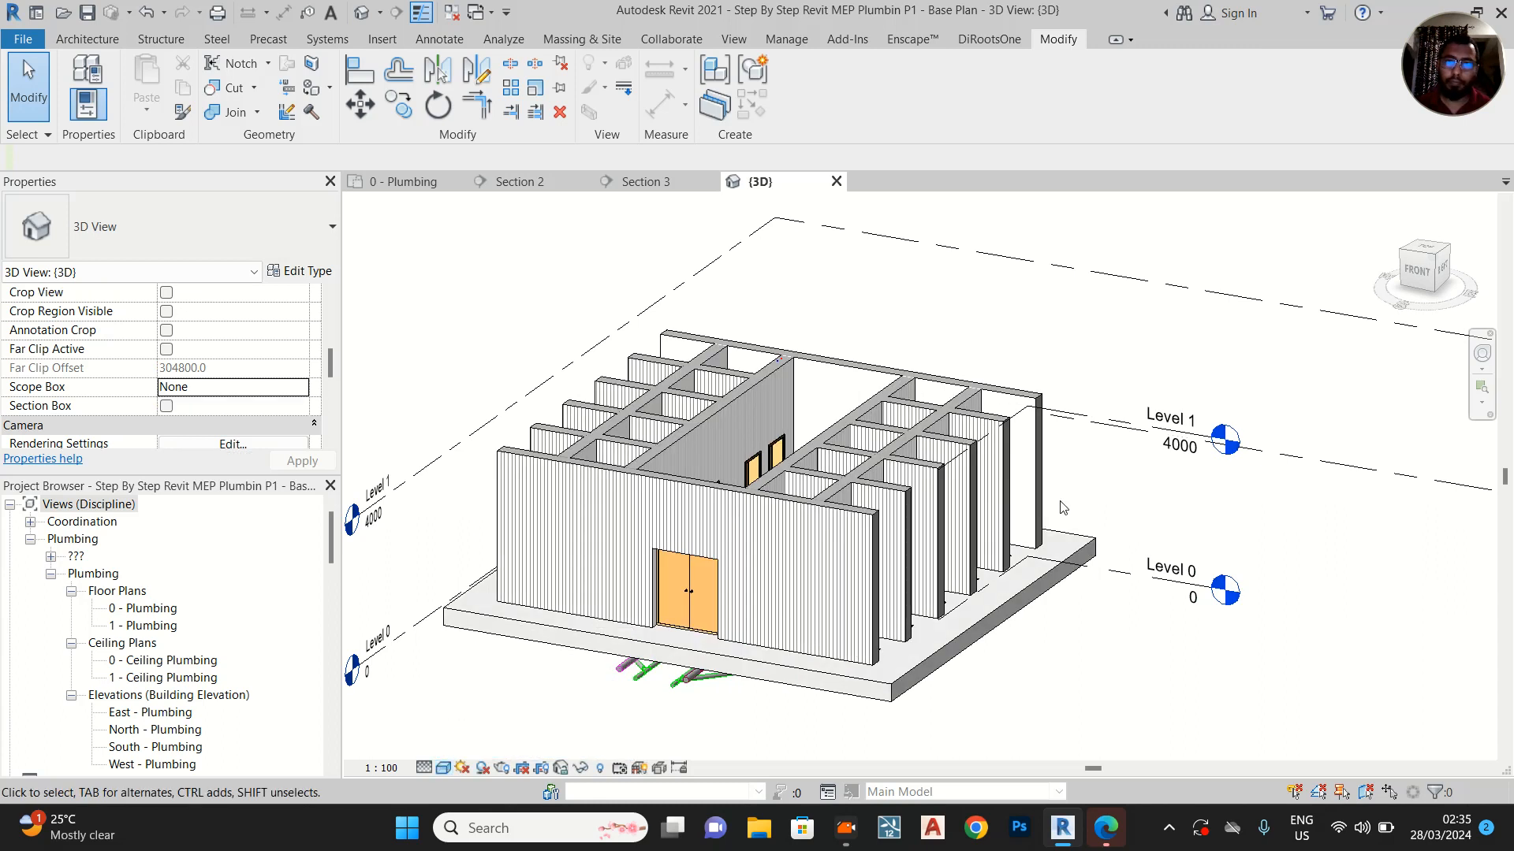
pyautogui.keyDown('shift'); pyautogui.moveTo(1115, 471); pyautogui.dragTo(1011, 520, button='middle'); pyautogui.keyUp('shift')
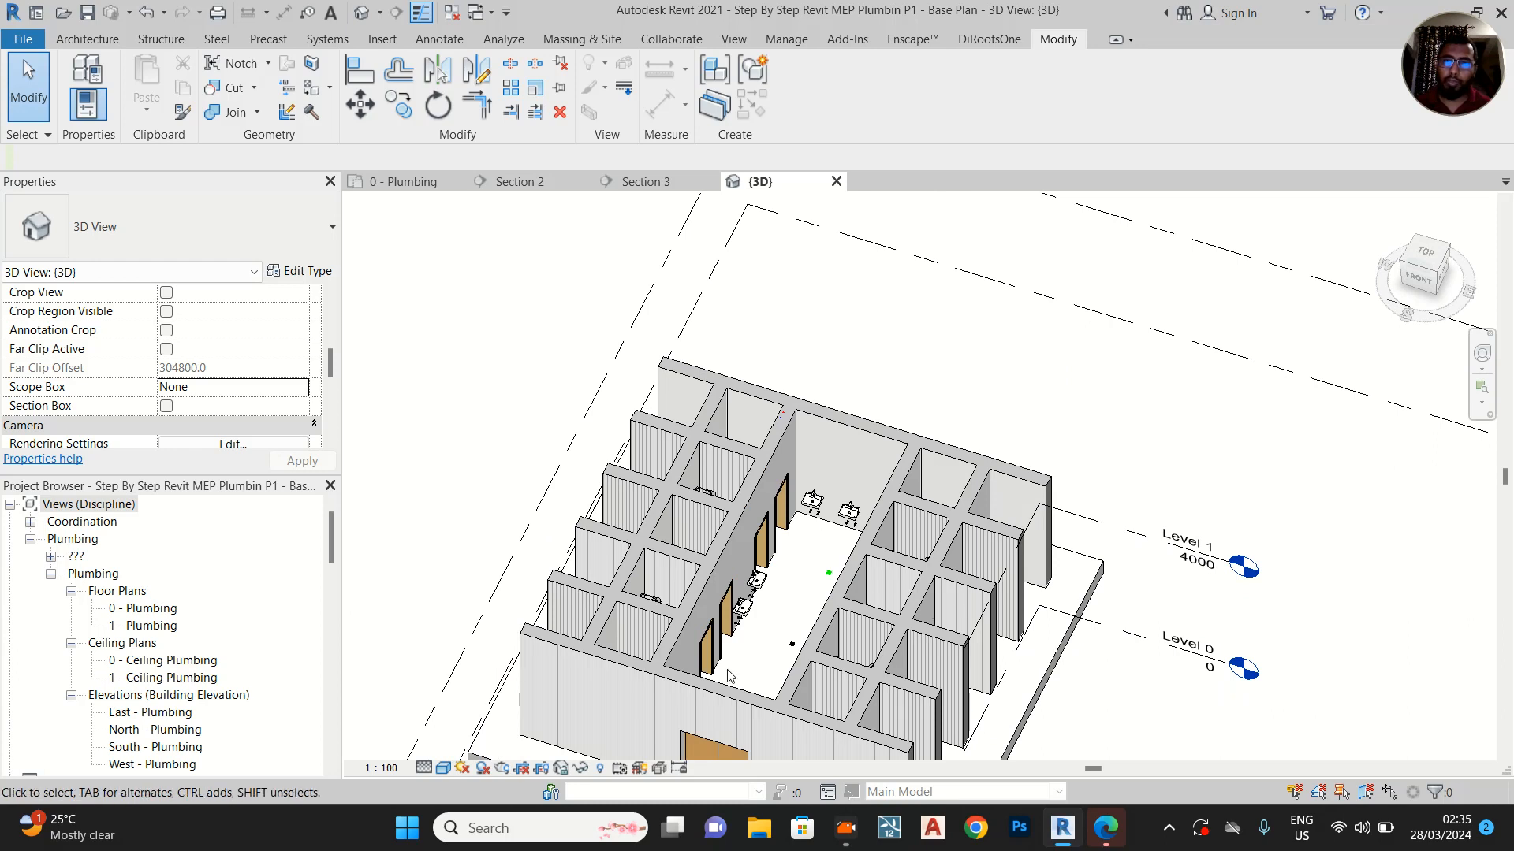
pyautogui.scroll(3, 766, 636)
pyautogui.scroll(-1, 1012, 558)
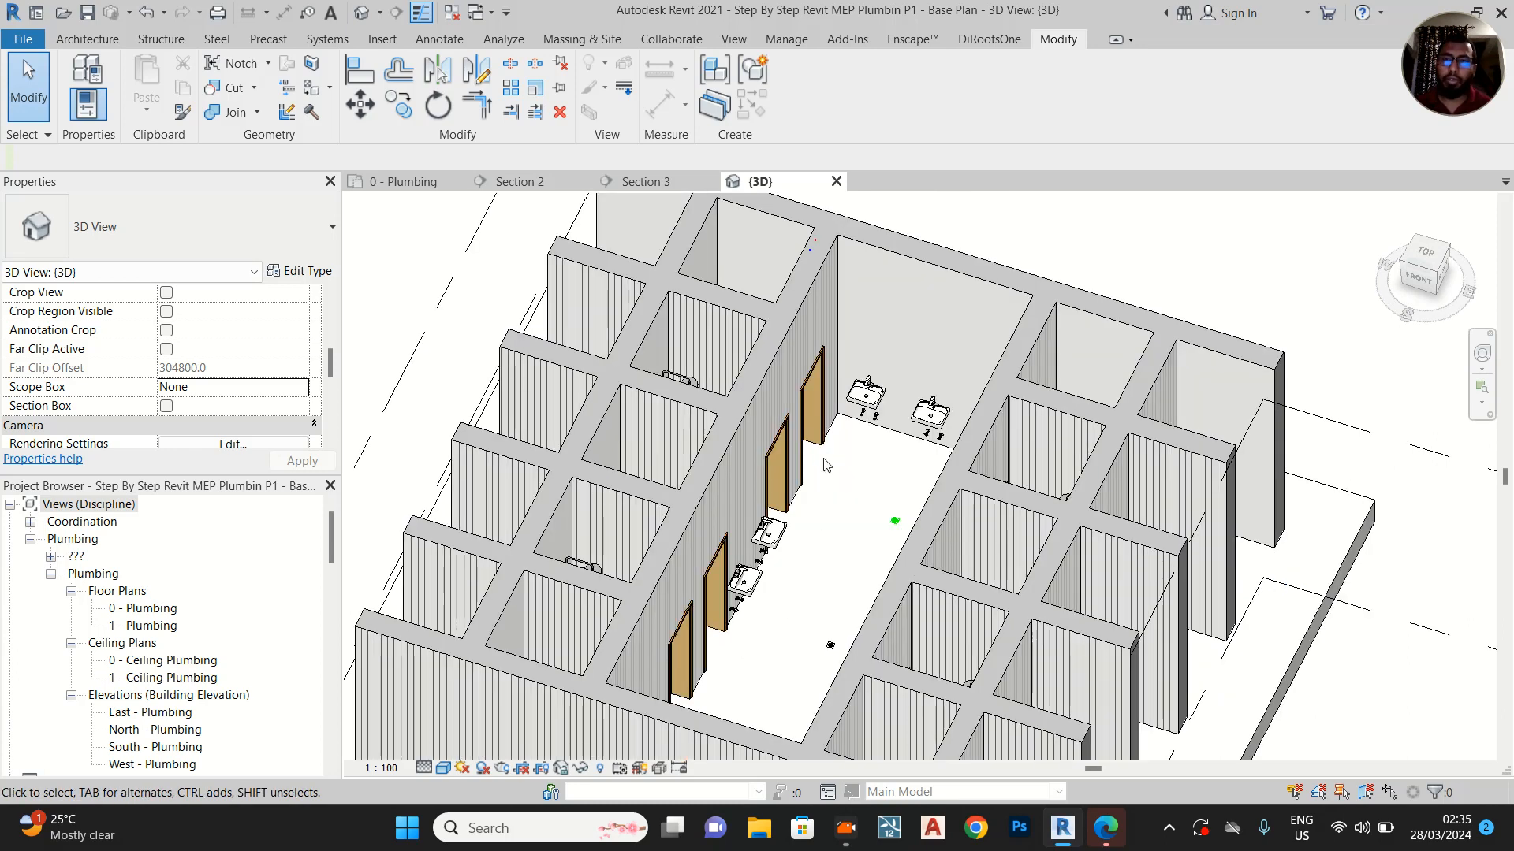
pyautogui.scroll(-4, 825, 465)
pyautogui.scroll(2, 759, 461)
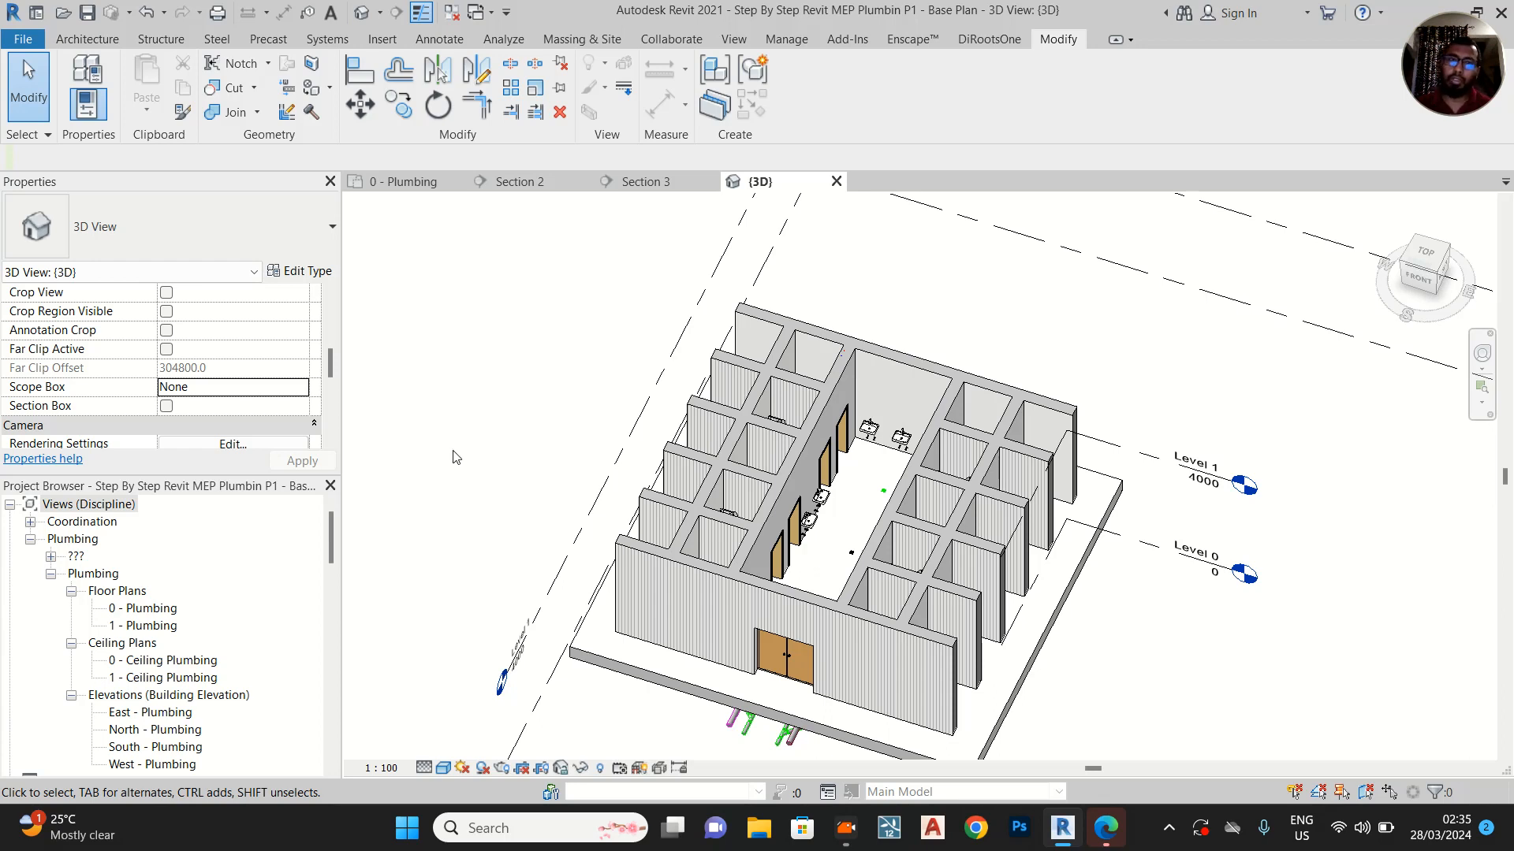
# Return to the 0 - Plumbing floor plan and examine the fixtures and drainage runs along both rows of stalls
pyautogui.click(418, 182)
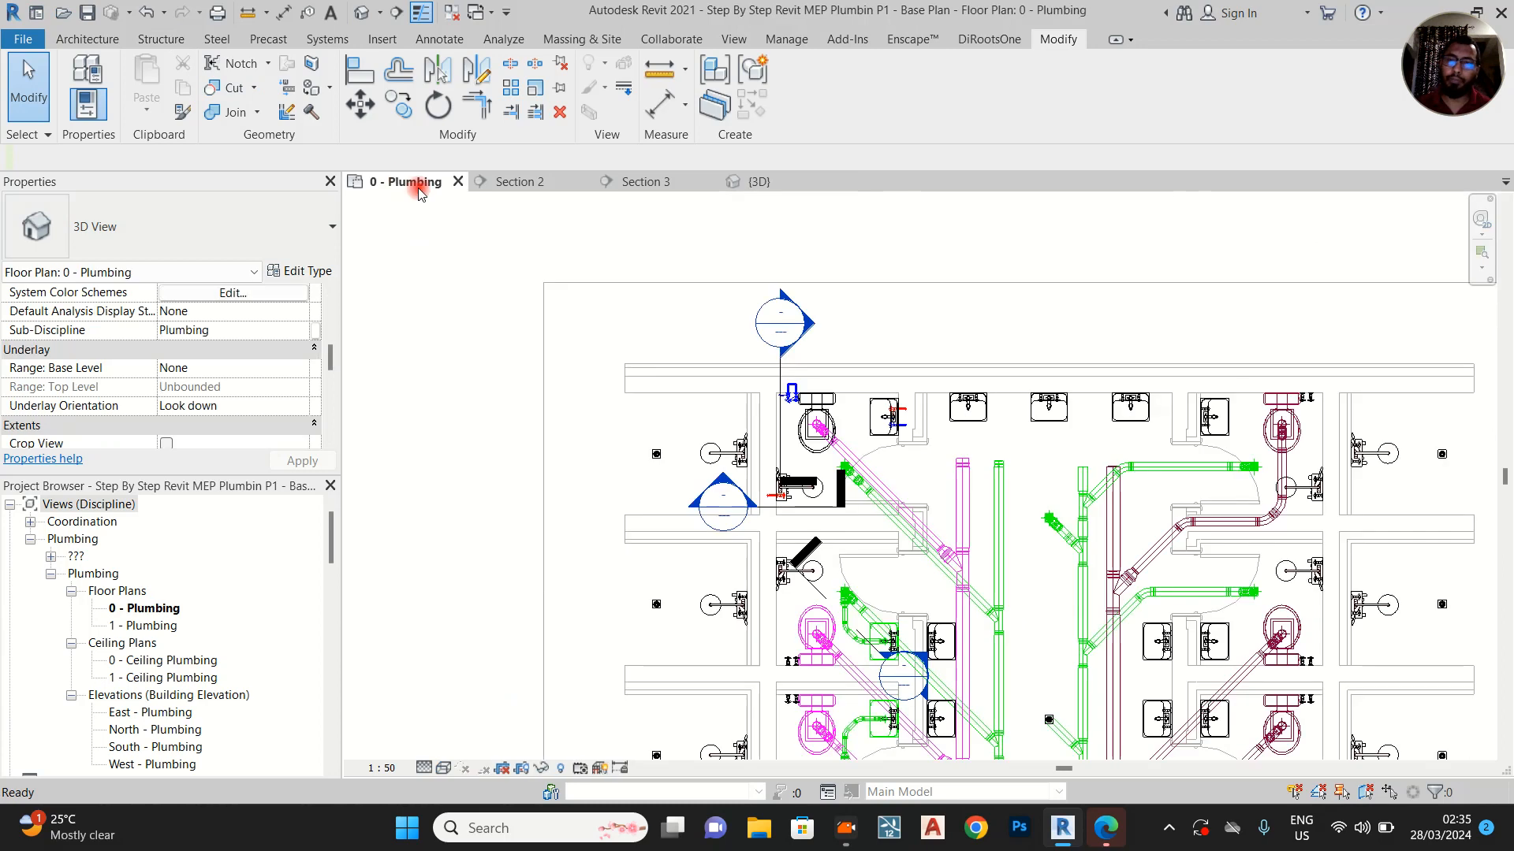
pyautogui.scroll(2, 1064, 496)
pyautogui.moveTo(984, 509); pyautogui.dragTo(953, 470, button='middle')
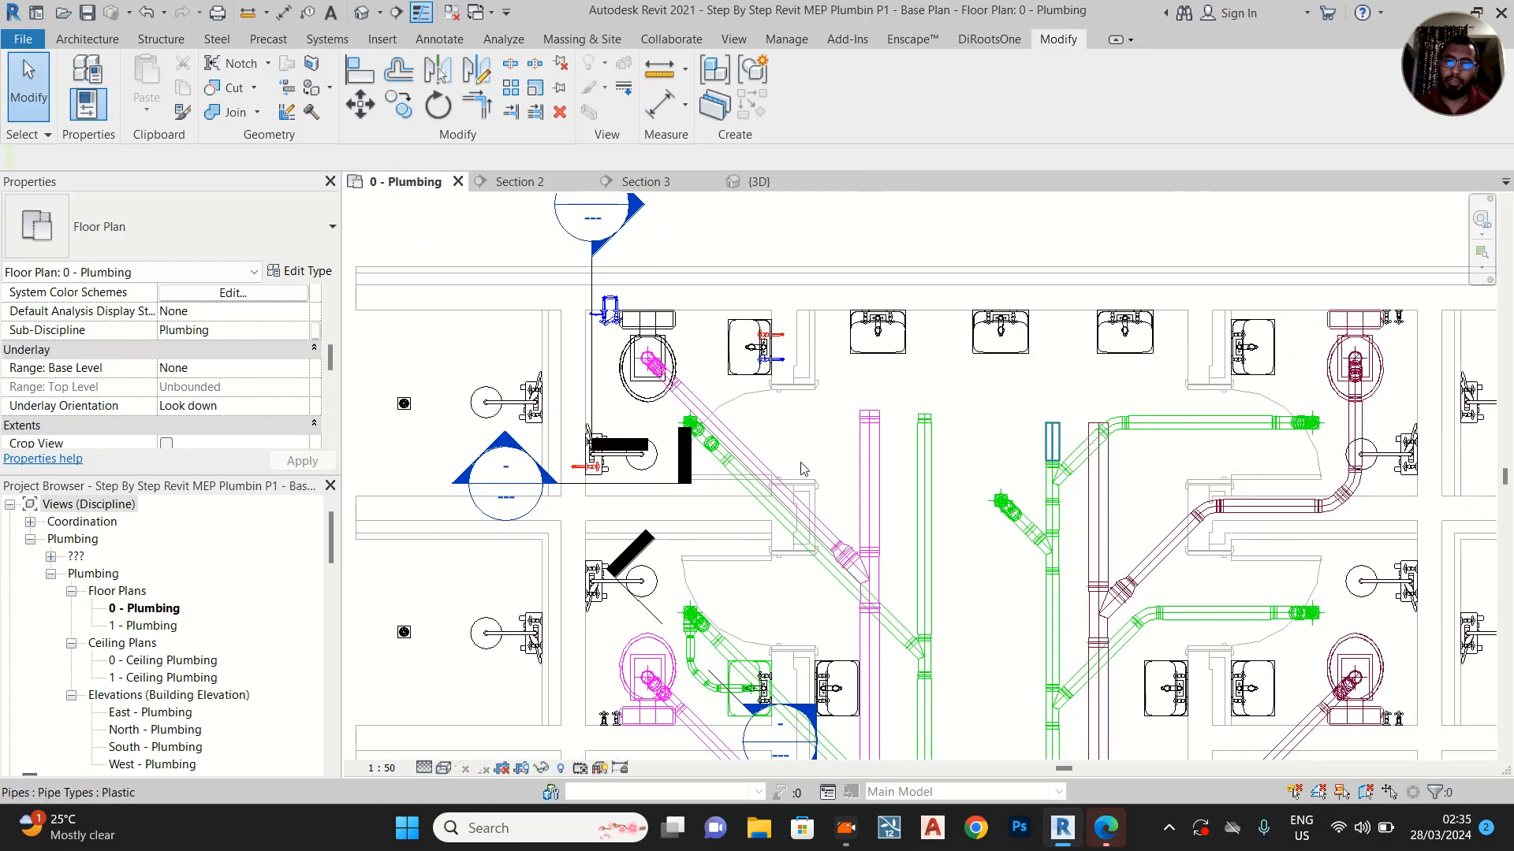
pyautogui.moveTo(856, 589); pyautogui.dragTo(814, 511, button='middle')
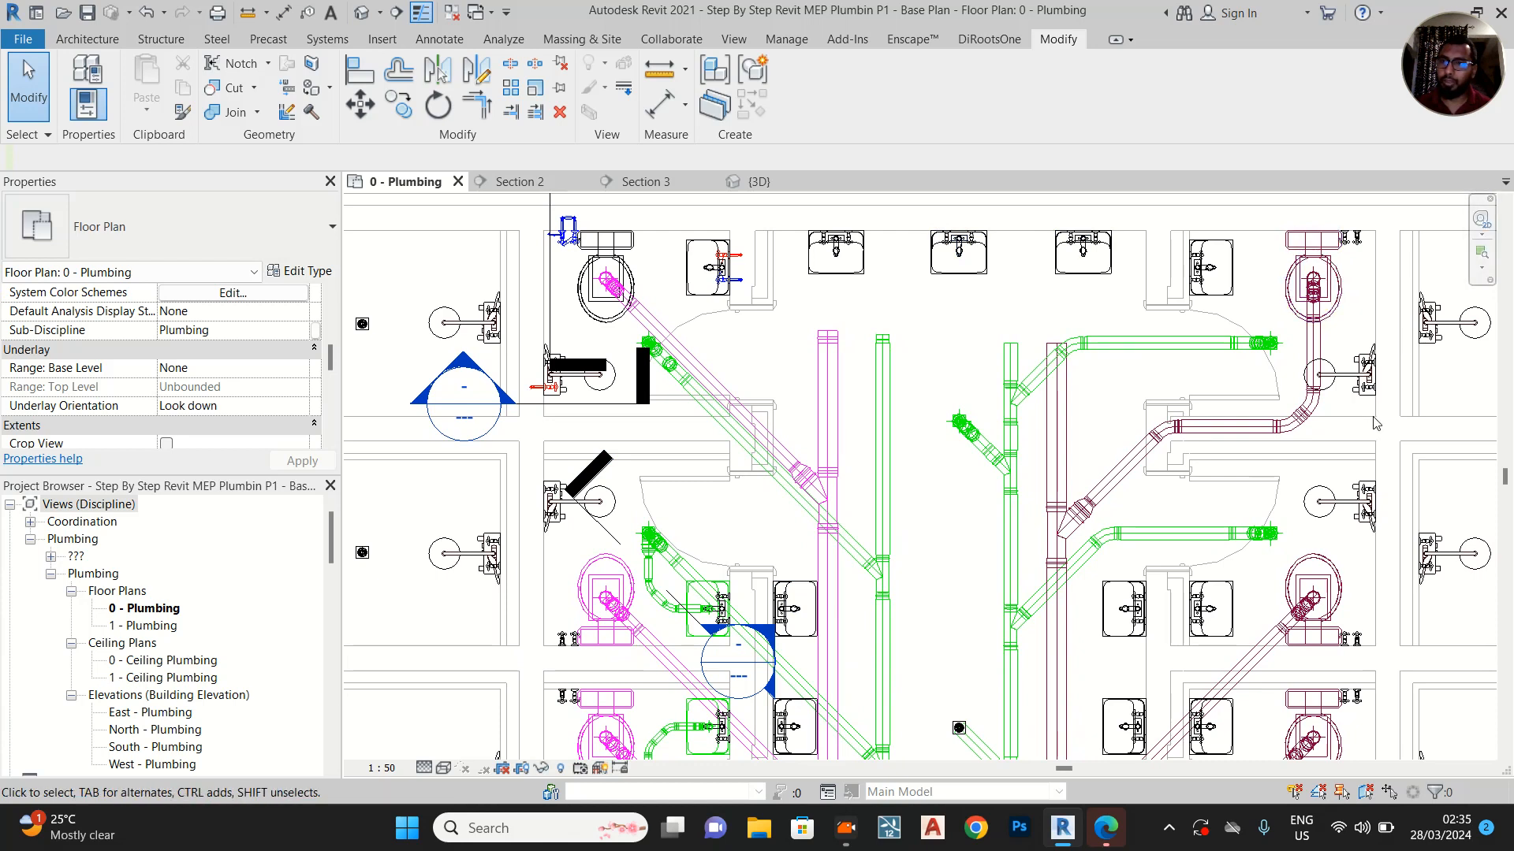
pyautogui.moveTo(1352, 428); pyautogui.dragTo(1288, 431, button='middle')
pyautogui.scroll(-2, 1272, 438)
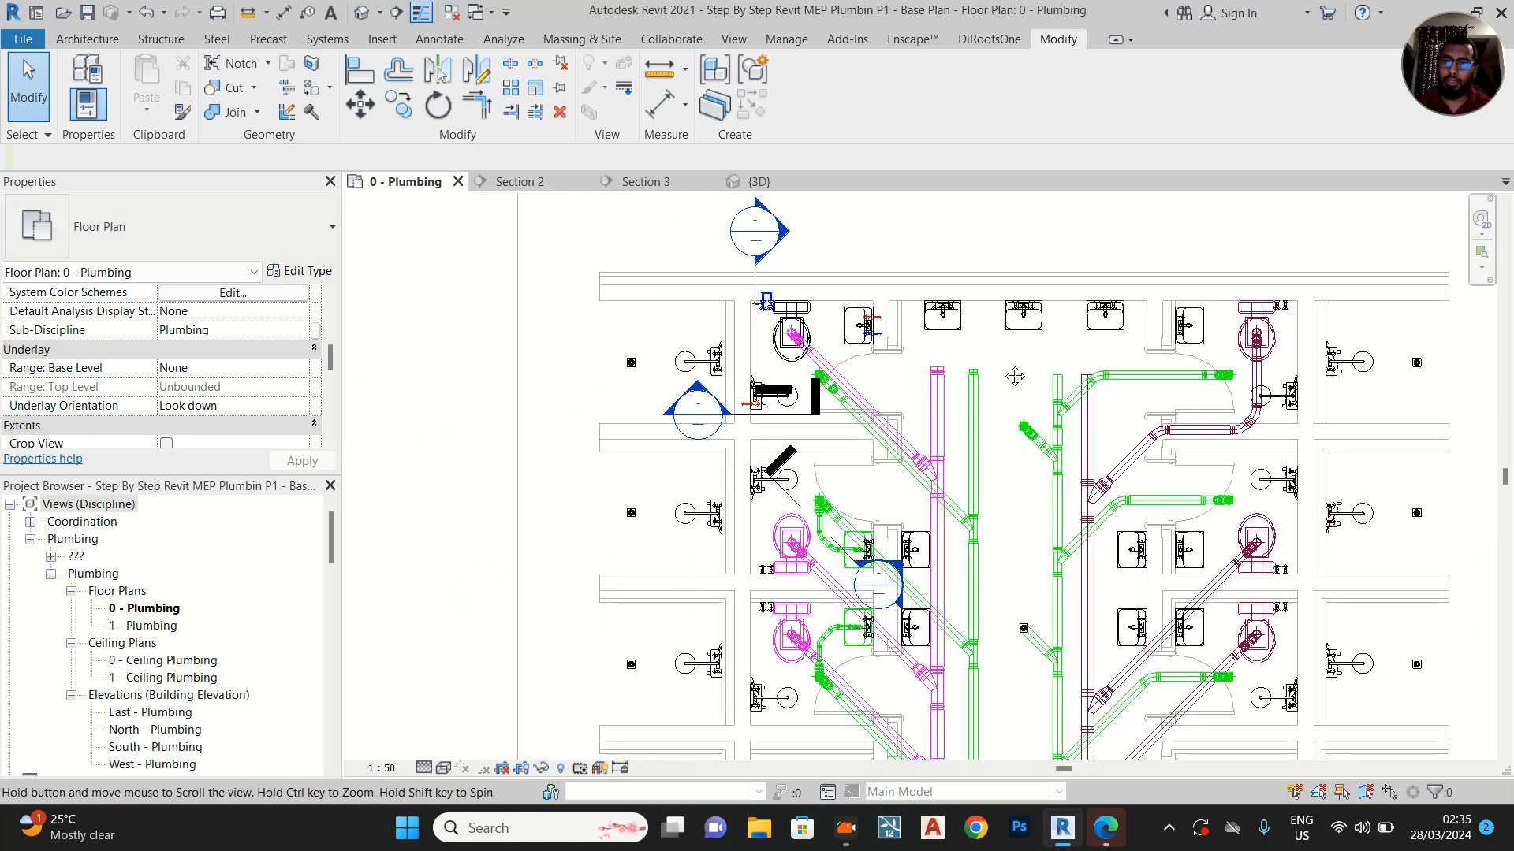
pyautogui.moveTo(1014, 375); pyautogui.dragTo(1012, 217, button='middle')
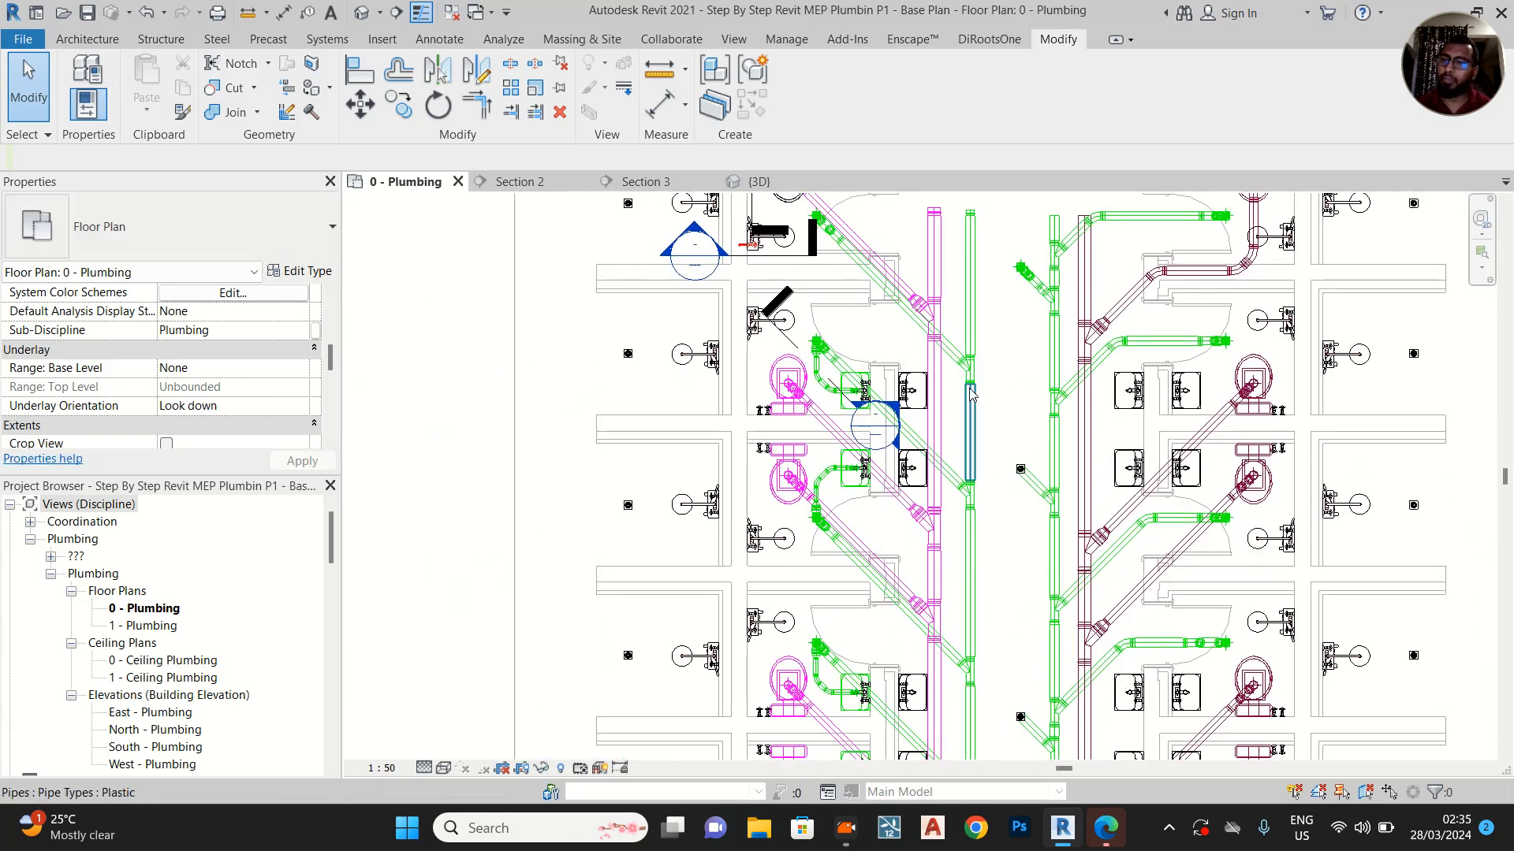
pyautogui.scroll(-1, 968, 461)
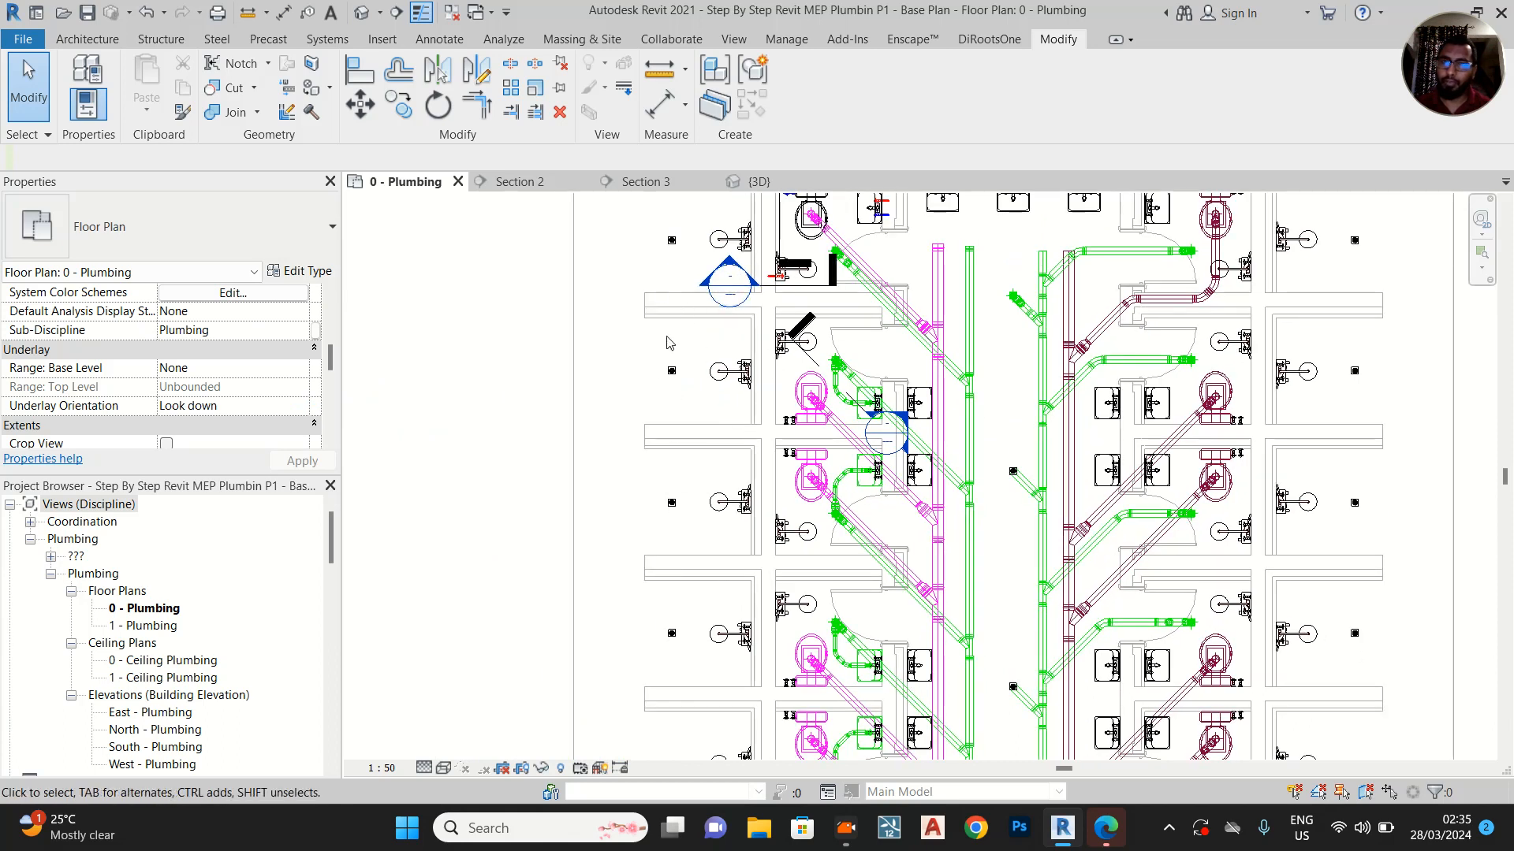
pyautogui.moveTo(694, 665); pyautogui.dragTo(717, 436, button='middle')
pyautogui.scroll(-1, 722, 540)
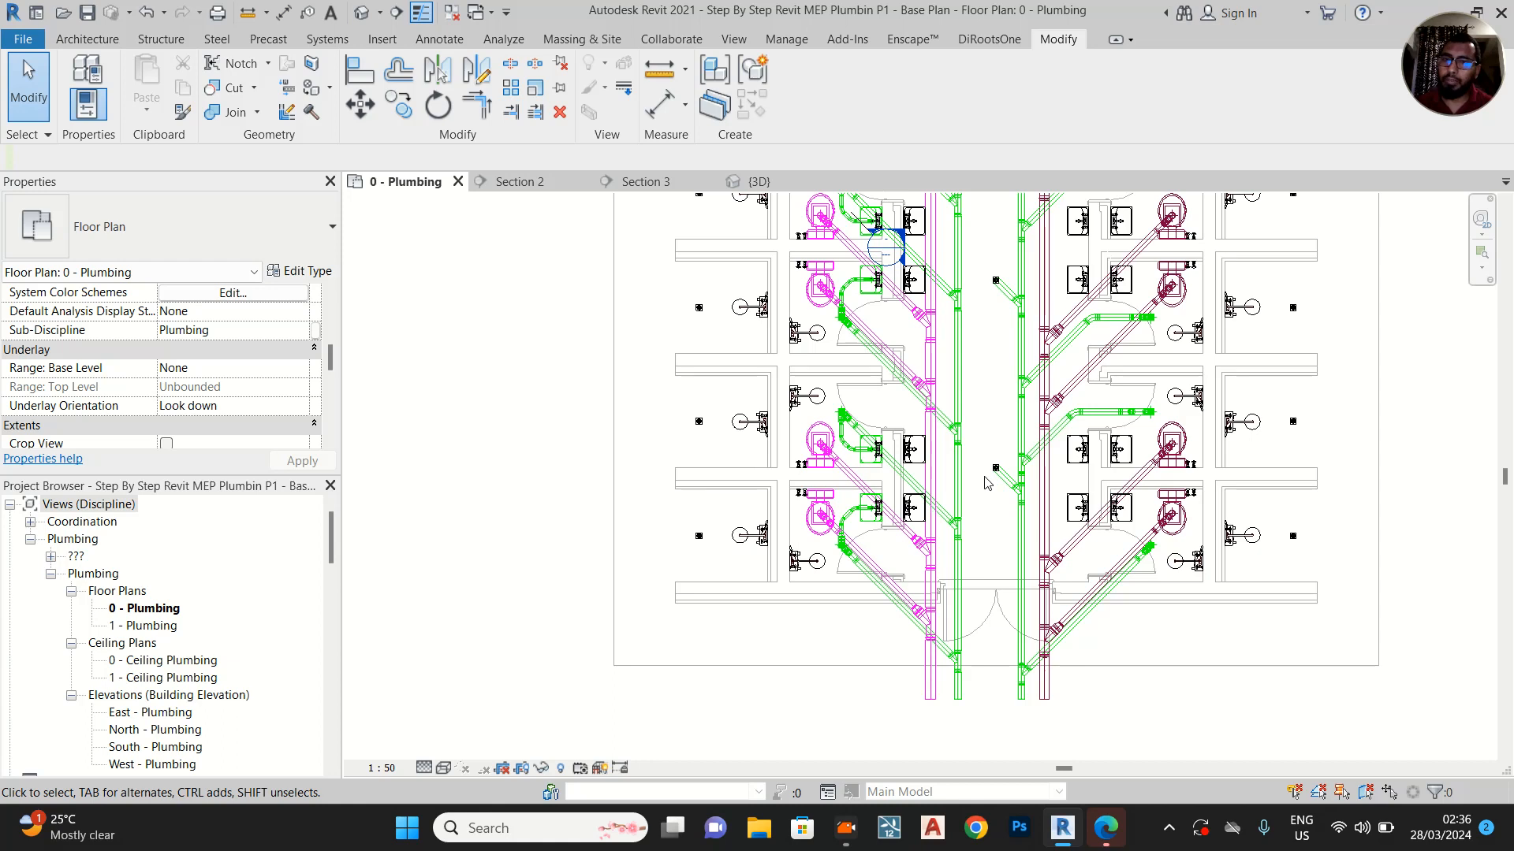
pyautogui.moveTo(995, 391); pyautogui.dragTo(959, 586, button='middle')
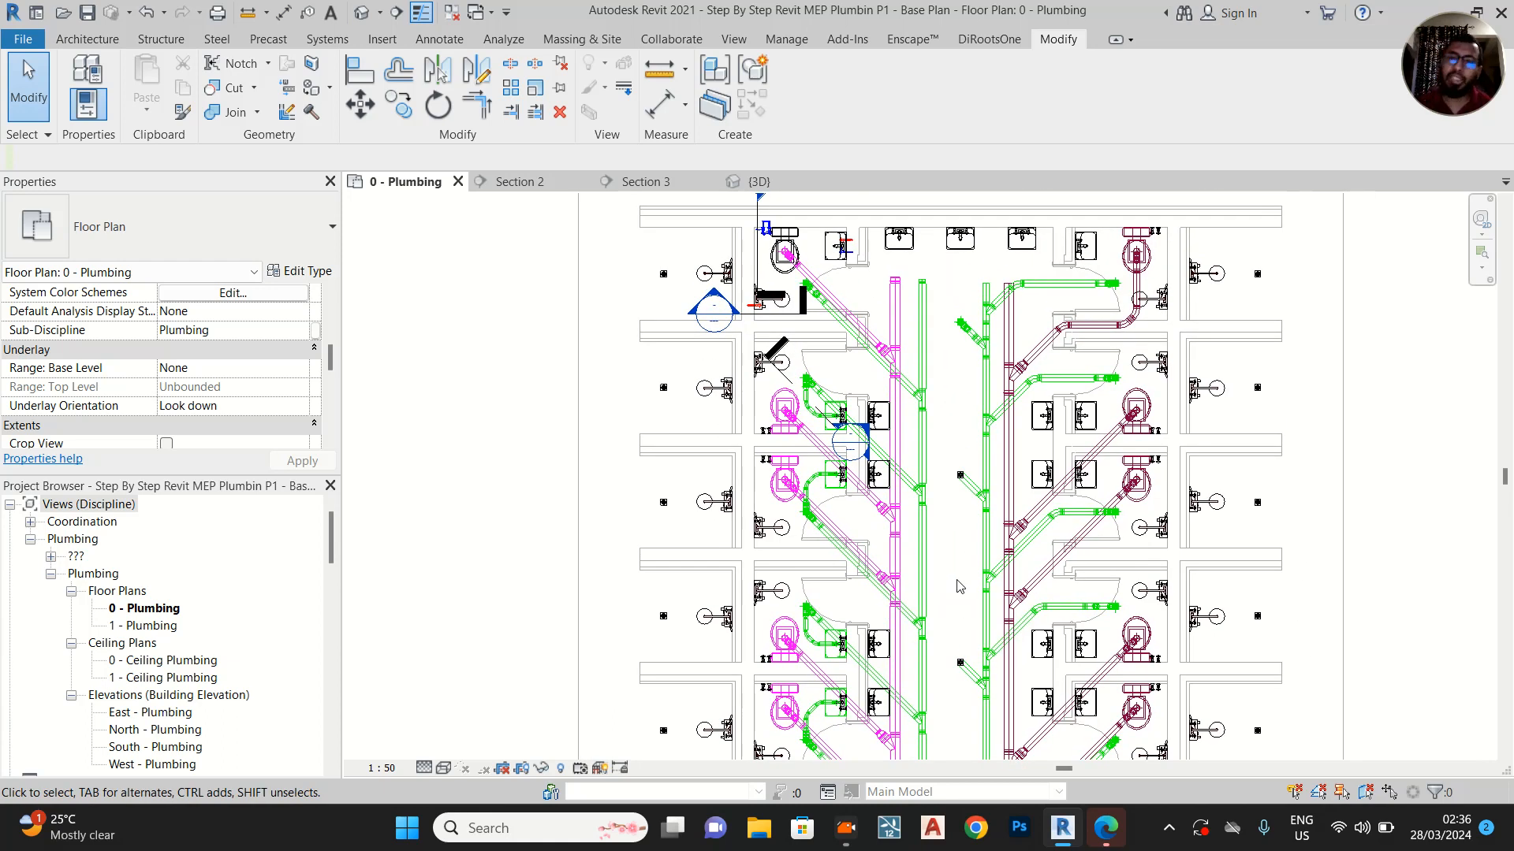
# Move the Section 2 line onto the first stall's washbasin and extend its far clip to about 336 mm, past the supply valves
pyautogui.scroll(3, 835, 276)
pyautogui.moveTo(770, 269); pyautogui.dragTo(798, 482, button='middle')
pyautogui.scroll(1, 741, 471)
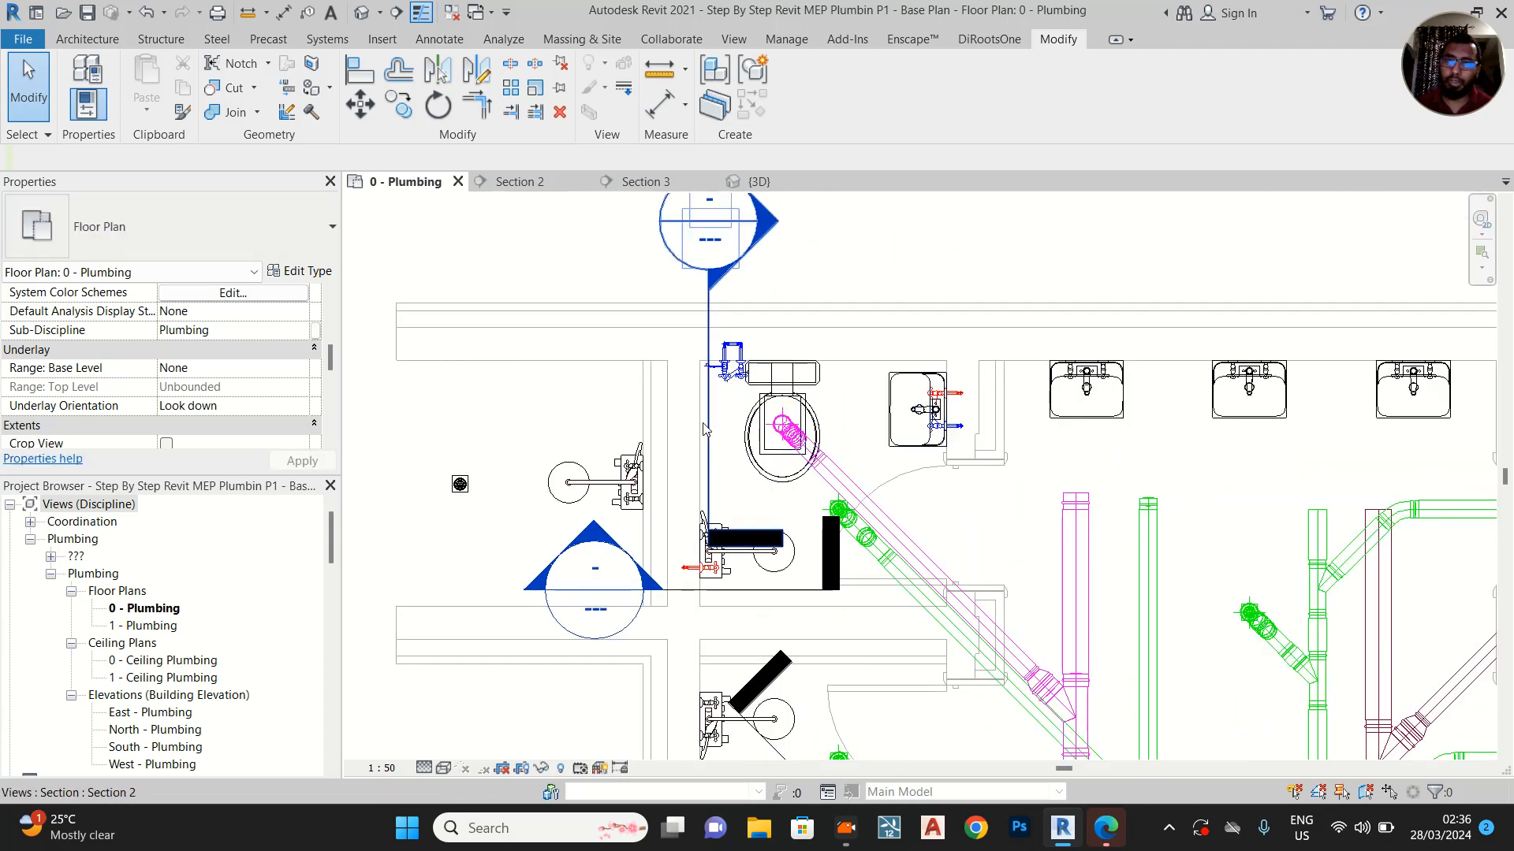
pyautogui.click(707, 426)
pyautogui.moveTo(707, 425); pyautogui.dragTo(925, 416)
pyautogui.scroll(2, 953, 391)
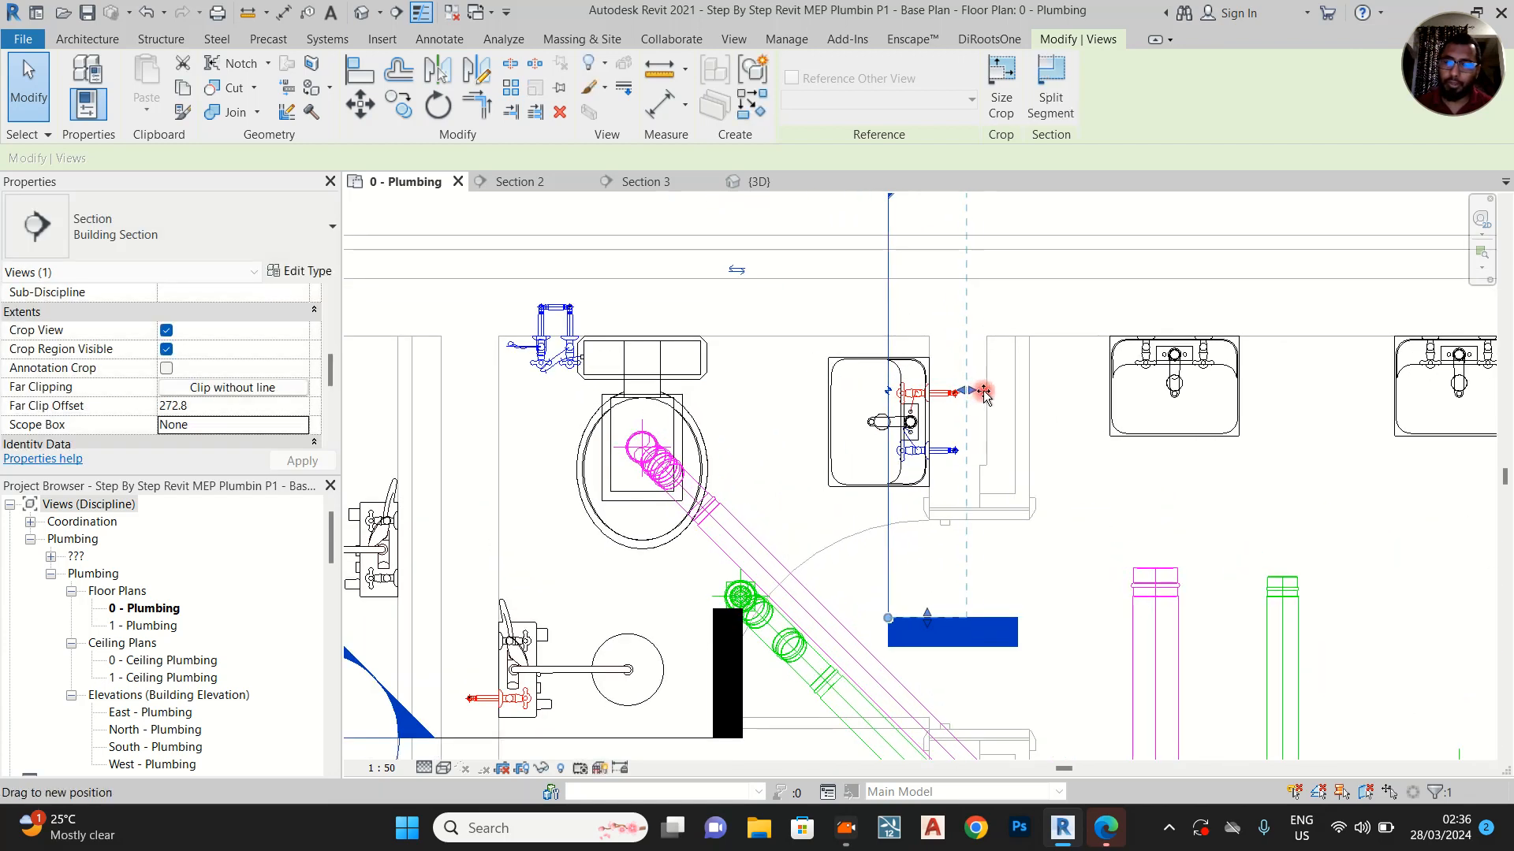
# Open the Section 2 view and bend the washbasin's hot water flex pipe away from the vertical supply pipe by moving its middle vertex
pyautogui.rightClick(888, 302)
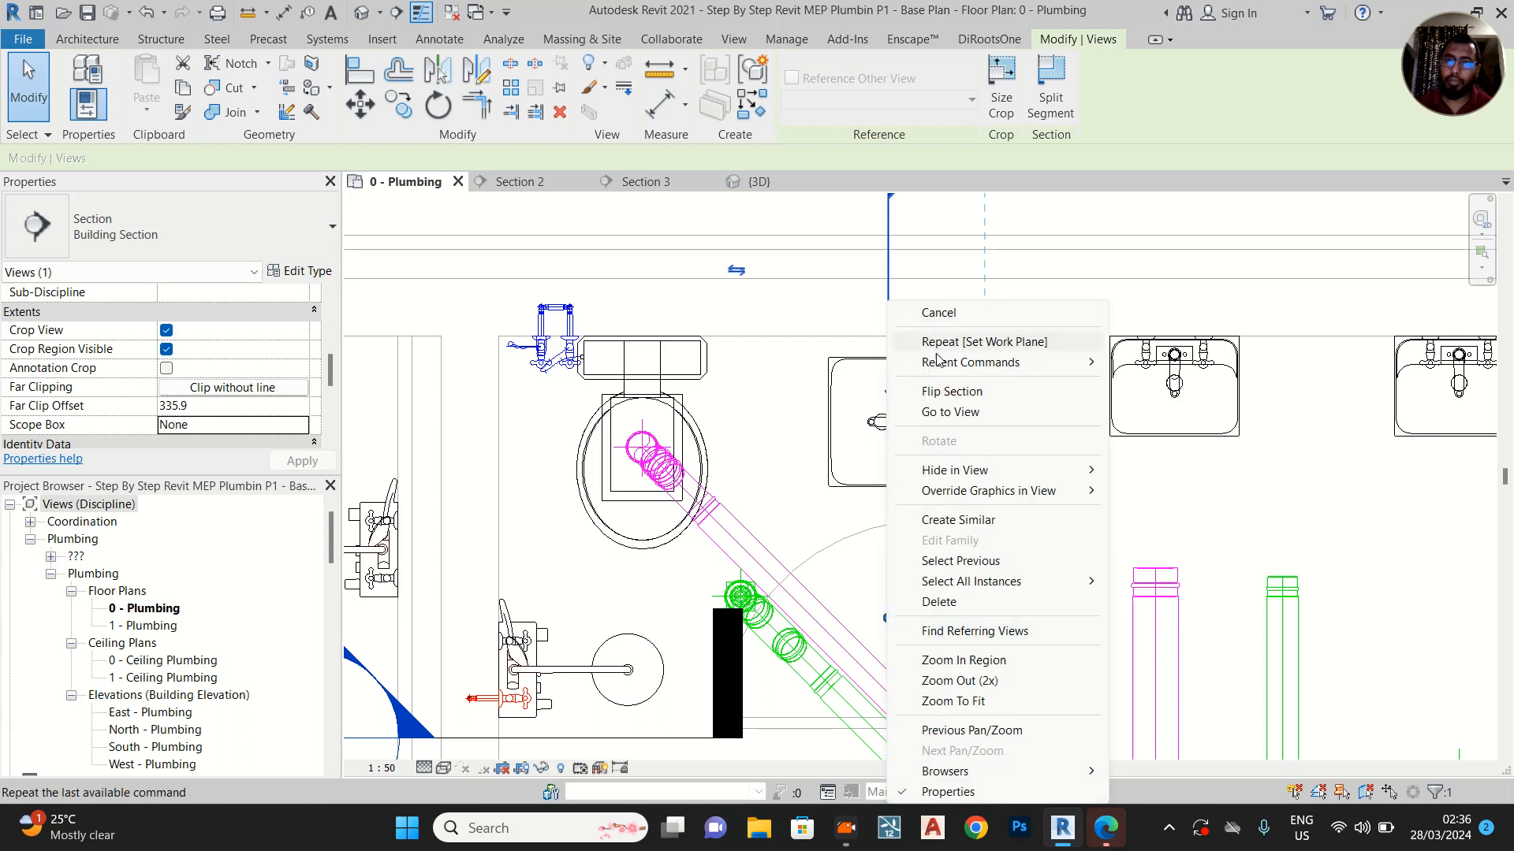
pyautogui.click(959, 414)
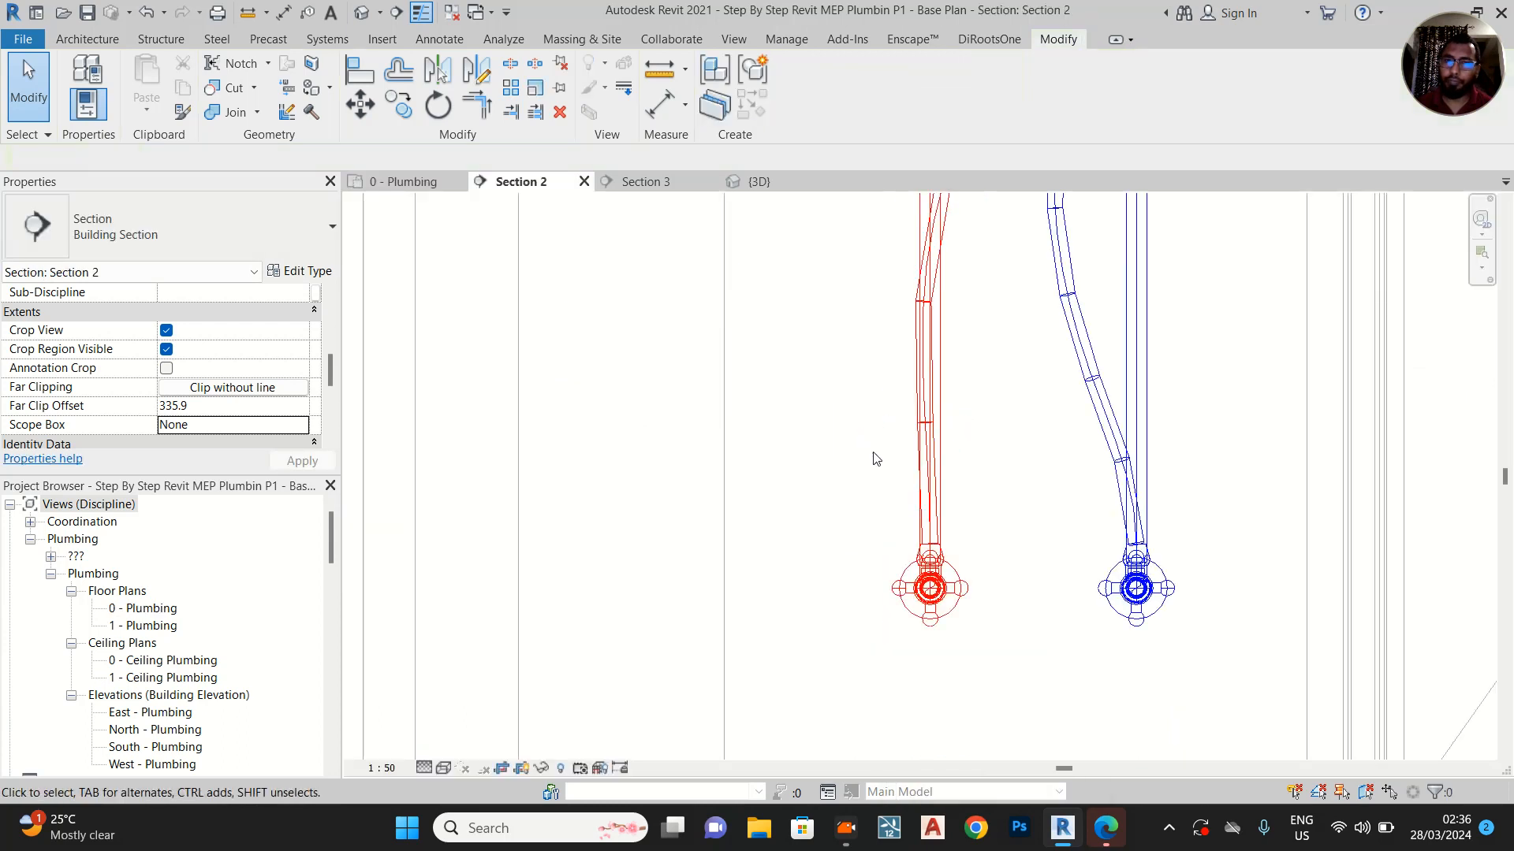
pyautogui.scroll(-2, 879, 469)
pyautogui.moveTo(882, 473); pyautogui.dragTo(864, 511, button='middle')
pyautogui.scroll(4, 809, 561)
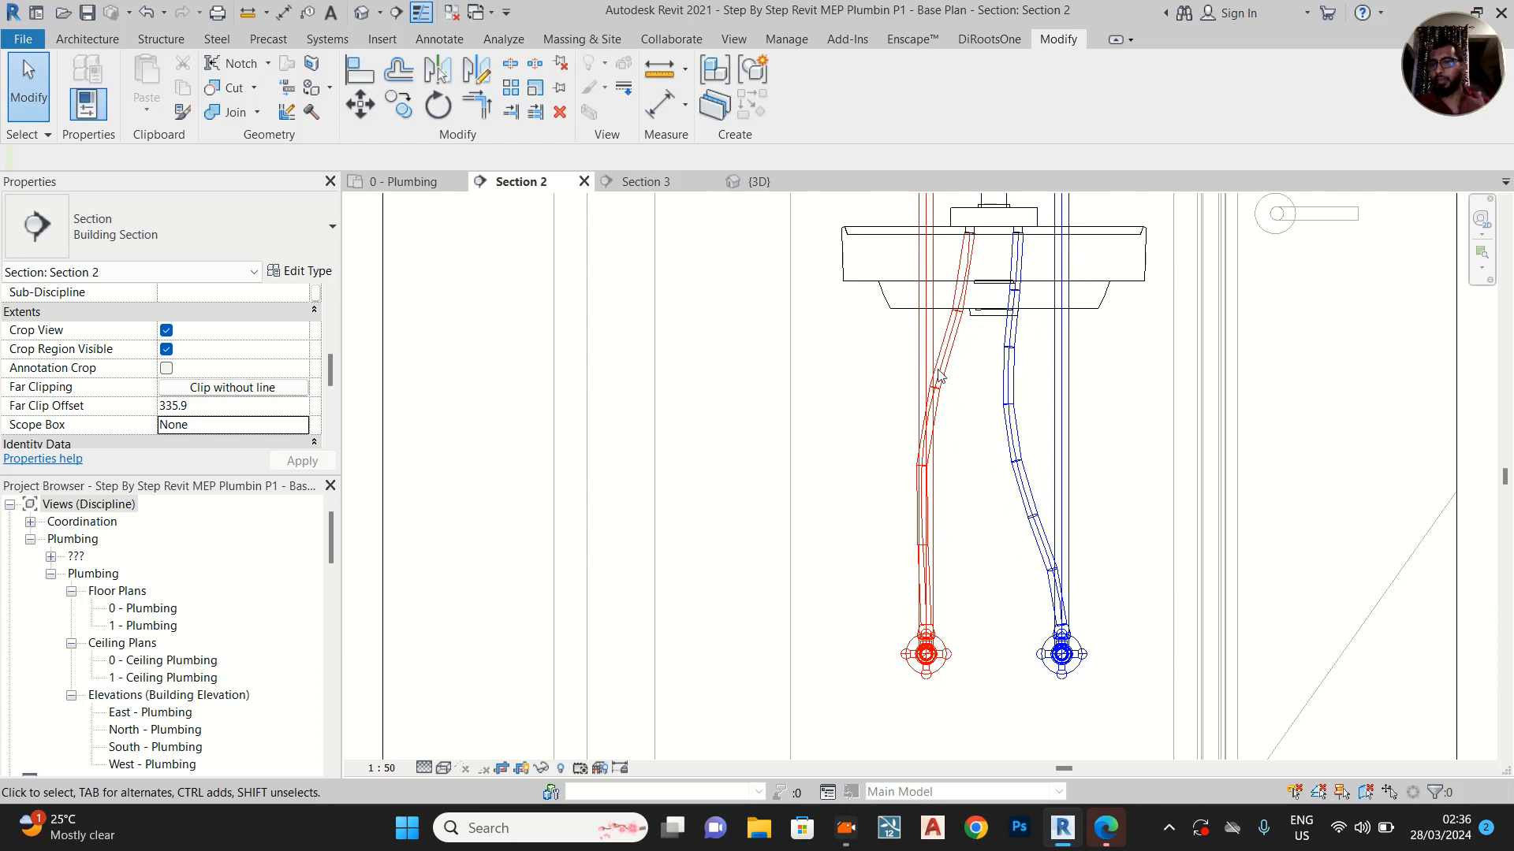
pyautogui.click(926, 432)
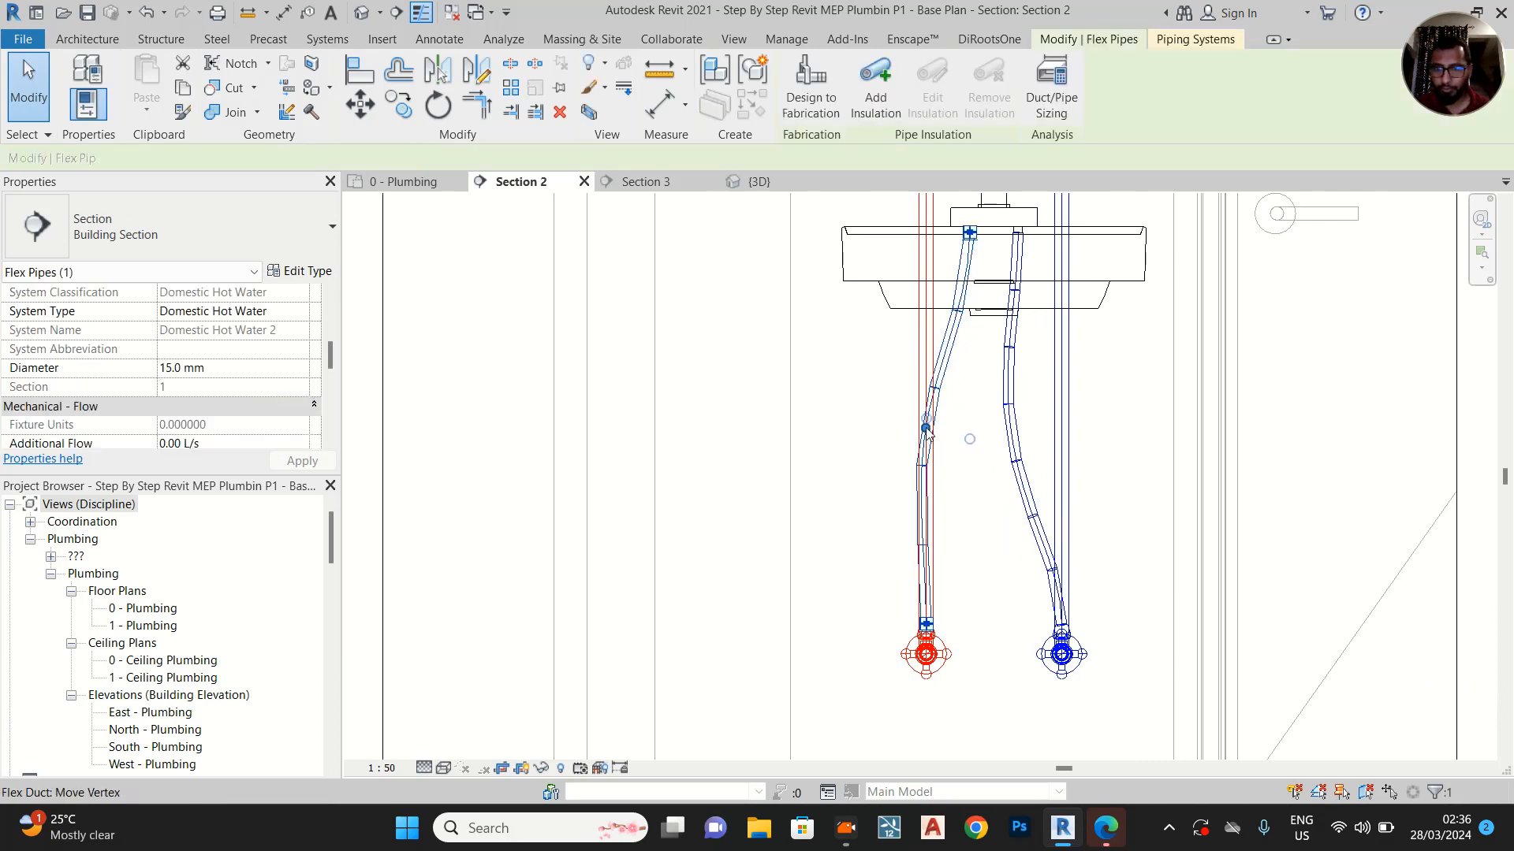
pyautogui.moveTo(926, 430); pyautogui.dragTo(974, 430)
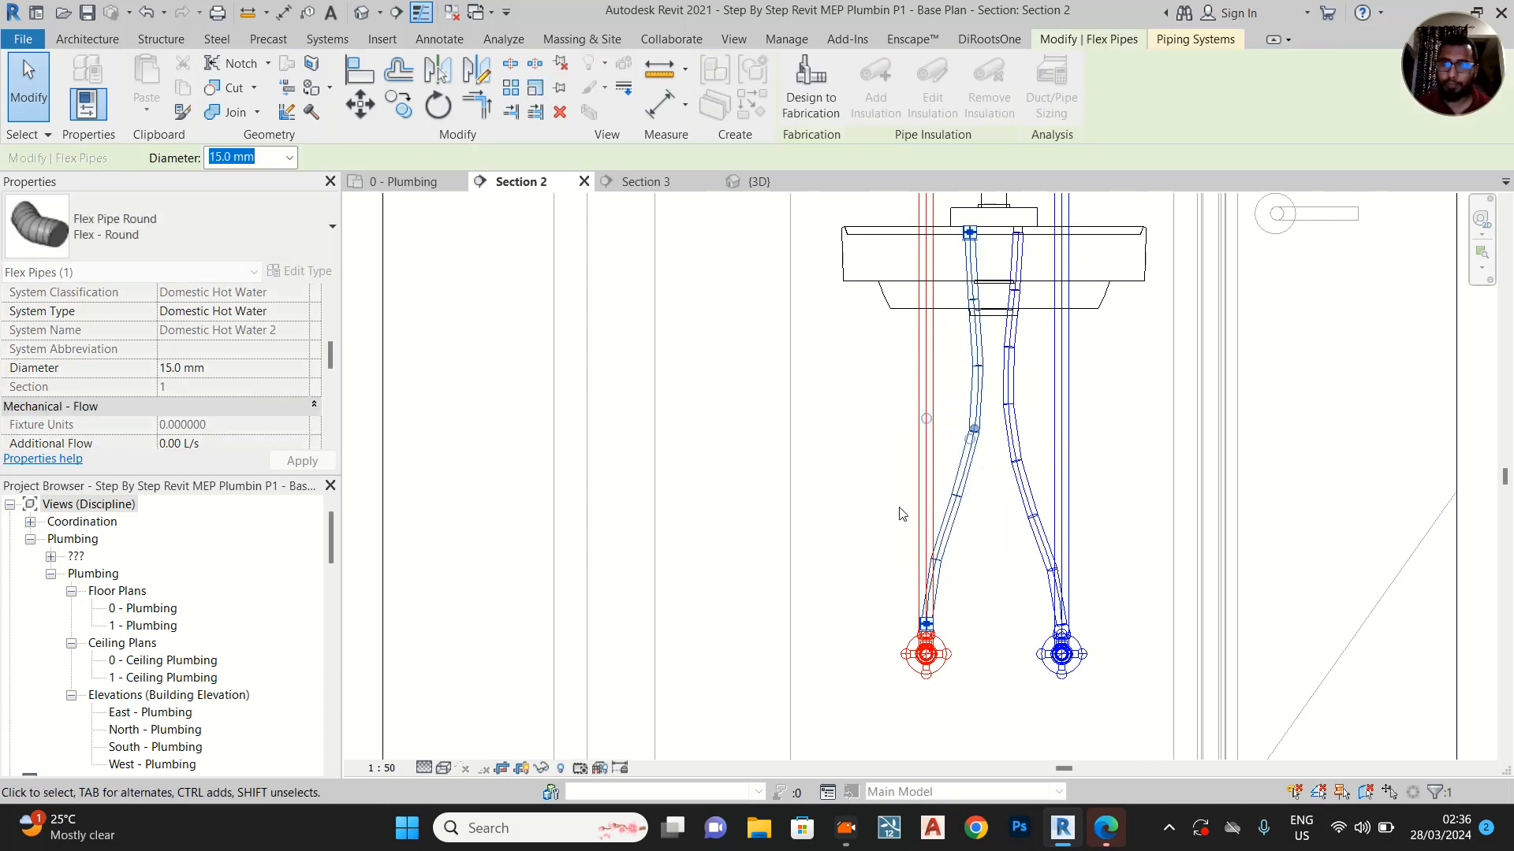
# Split the washbasin's vertical hot water pipe just above the angle valve and delete the coupling at the split
pyautogui.click(930, 493)
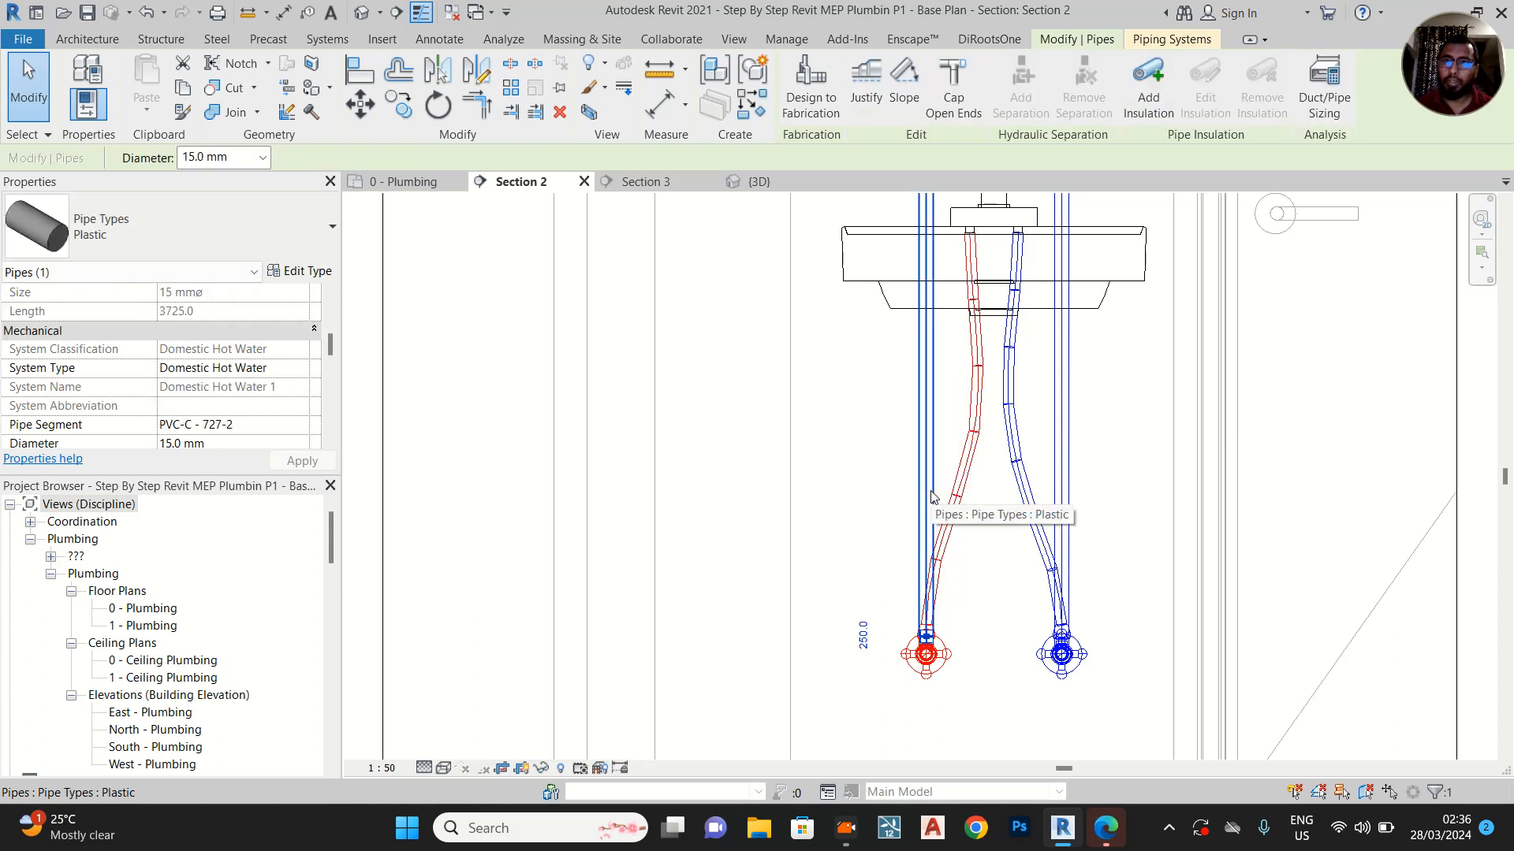
pyautogui.click(859, 477)
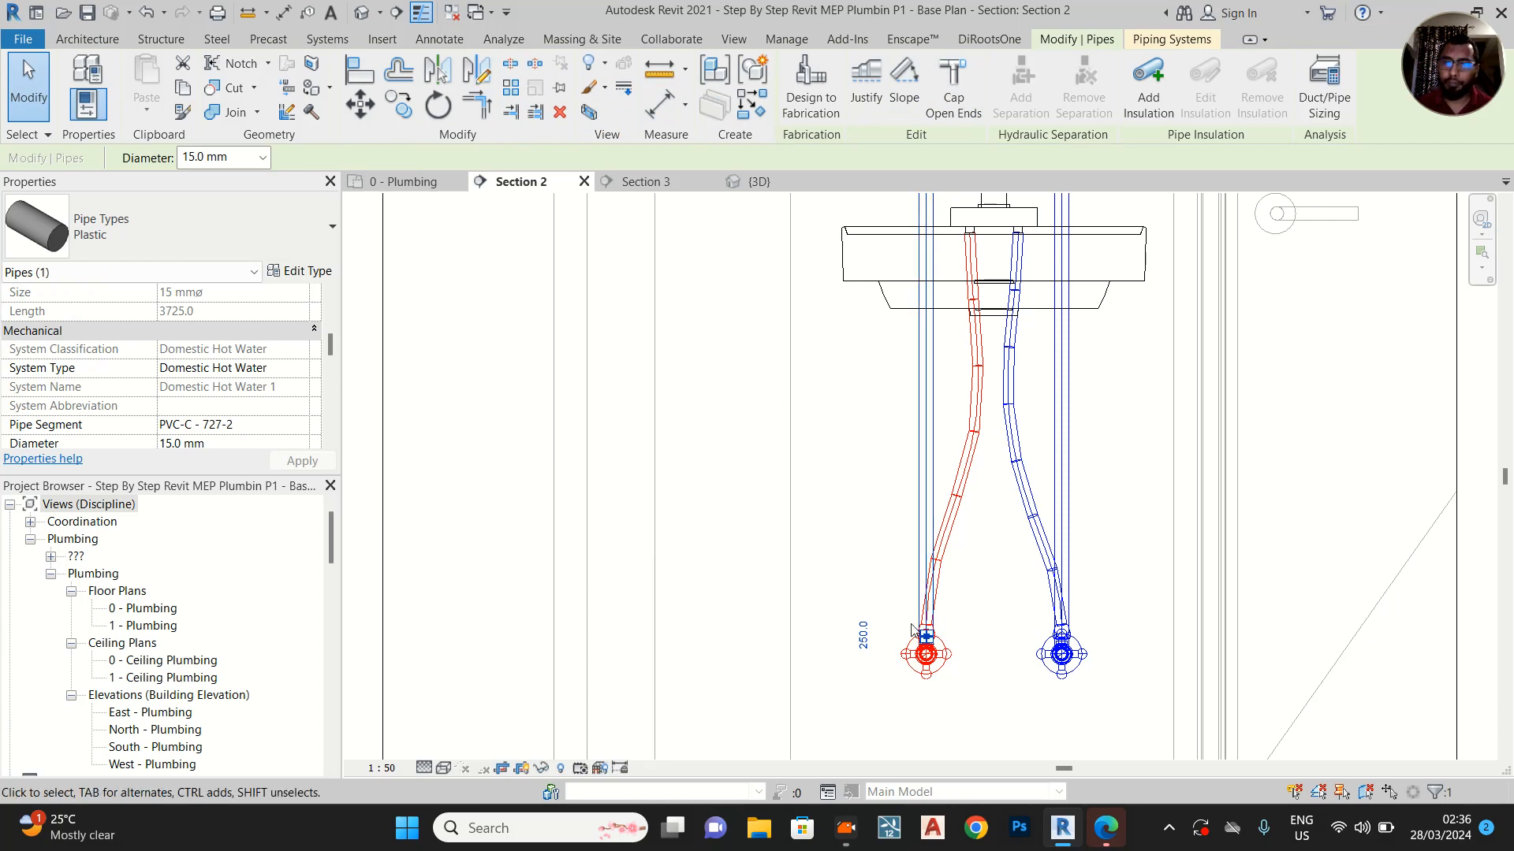
pyautogui.scroll(7, 911, 619)
pyautogui.click(510, 63)
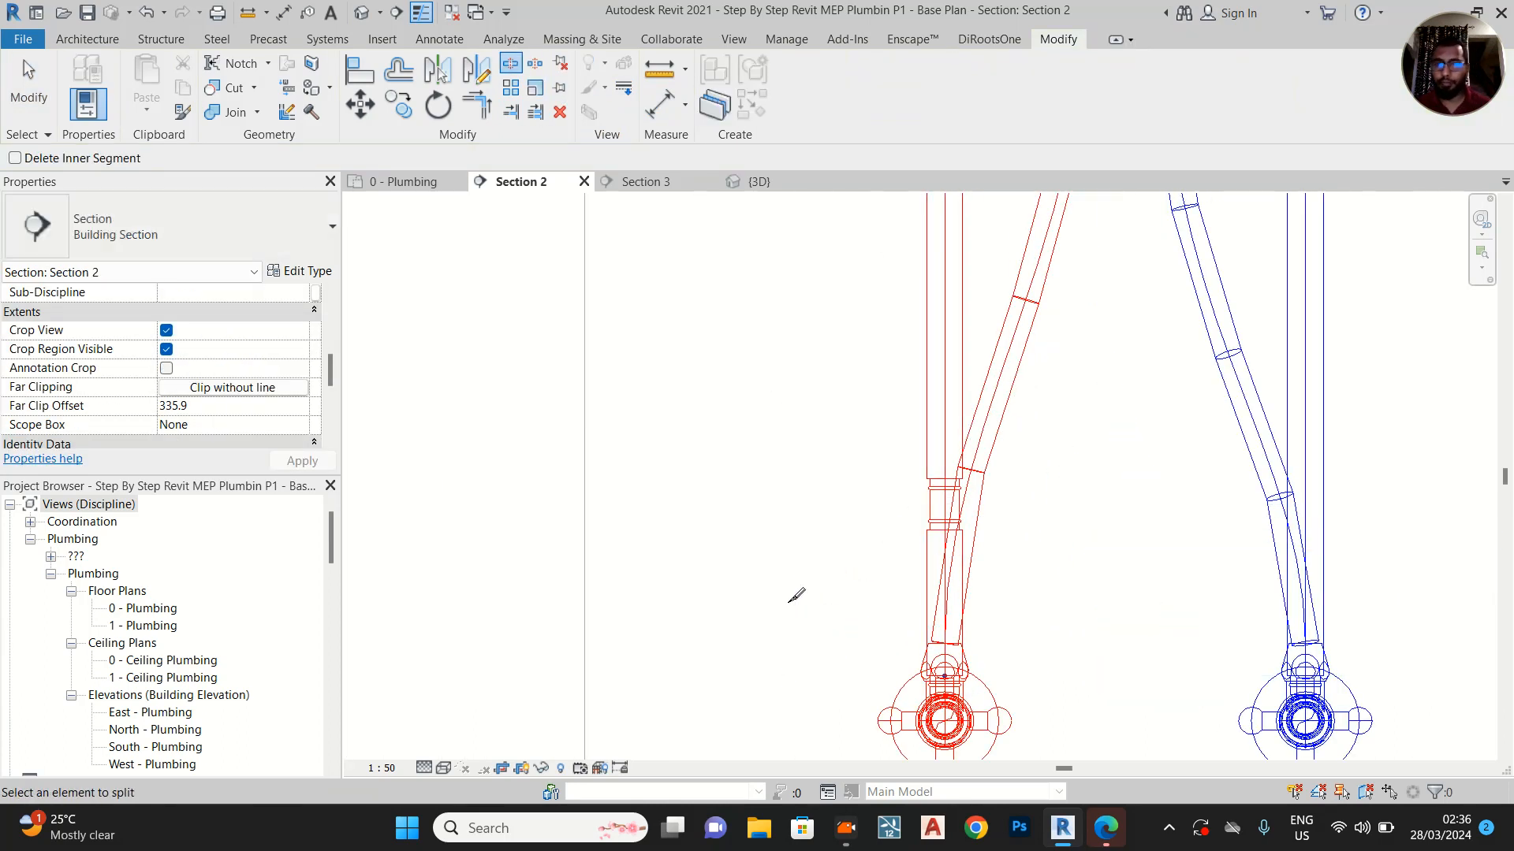
pyautogui.click(943, 502)
pyautogui.press('Escape')
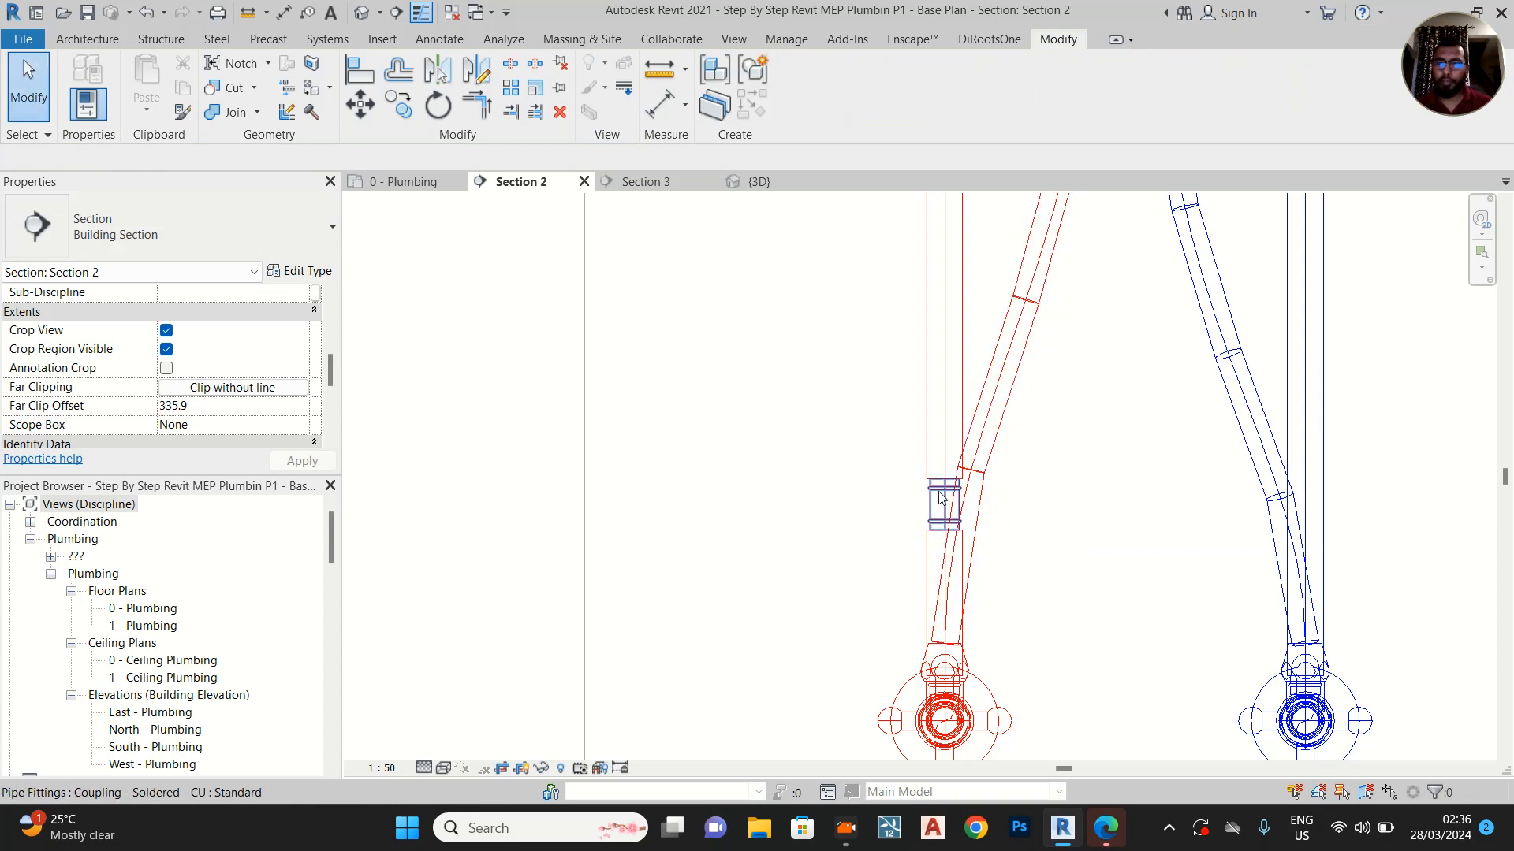
pyautogui.click(939, 497)
pyautogui.press('Delete')
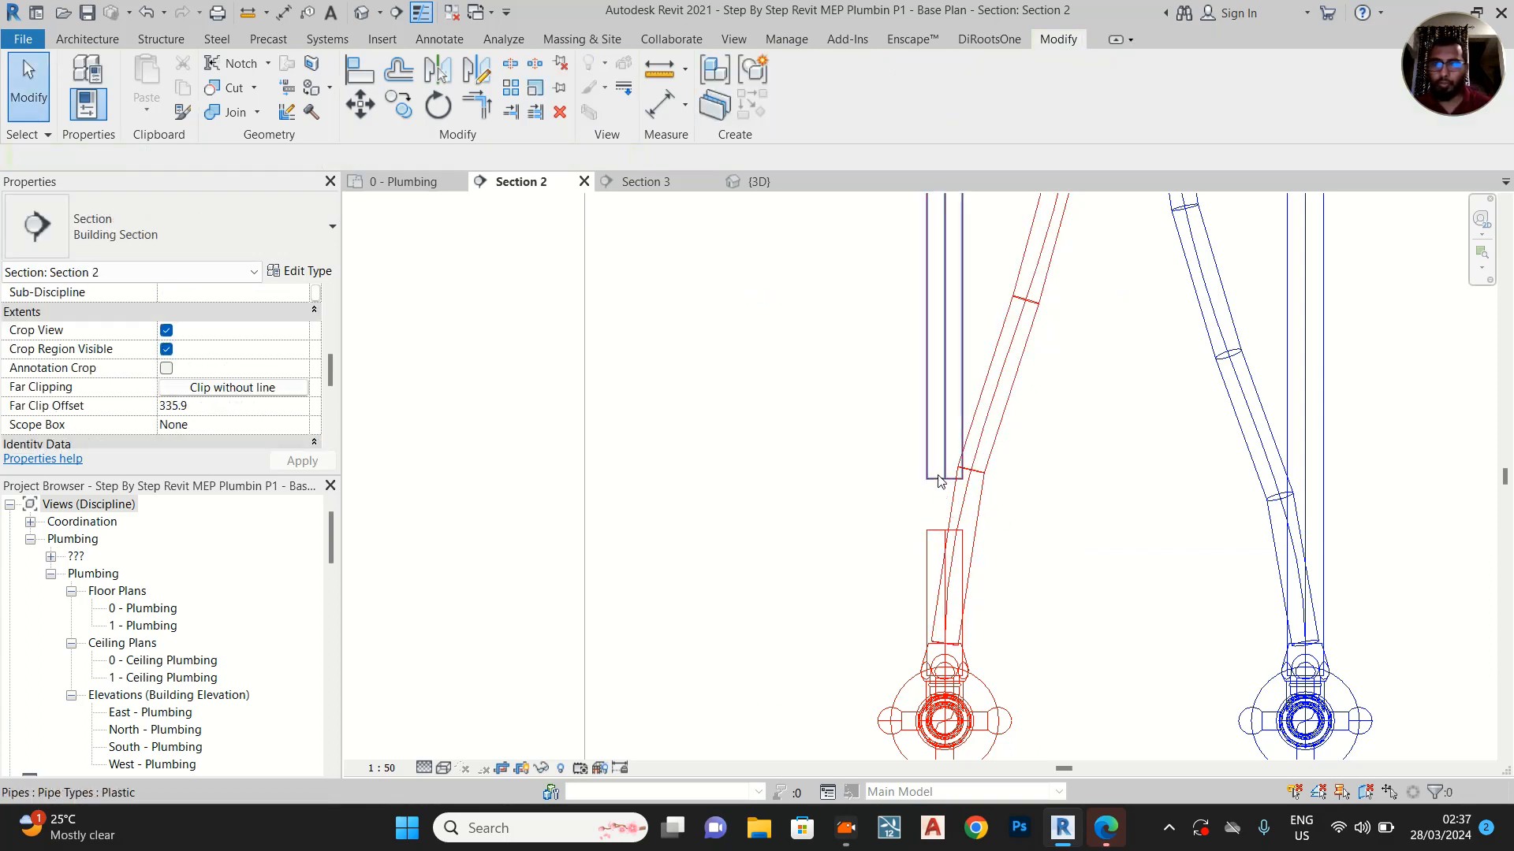
# Draw a short horizontal 15 mm pipe from the upper hot water pipe's open lower end, away from the cold water pipe
pyautogui.click(945, 483)
pyautogui.rightClick(945, 479)
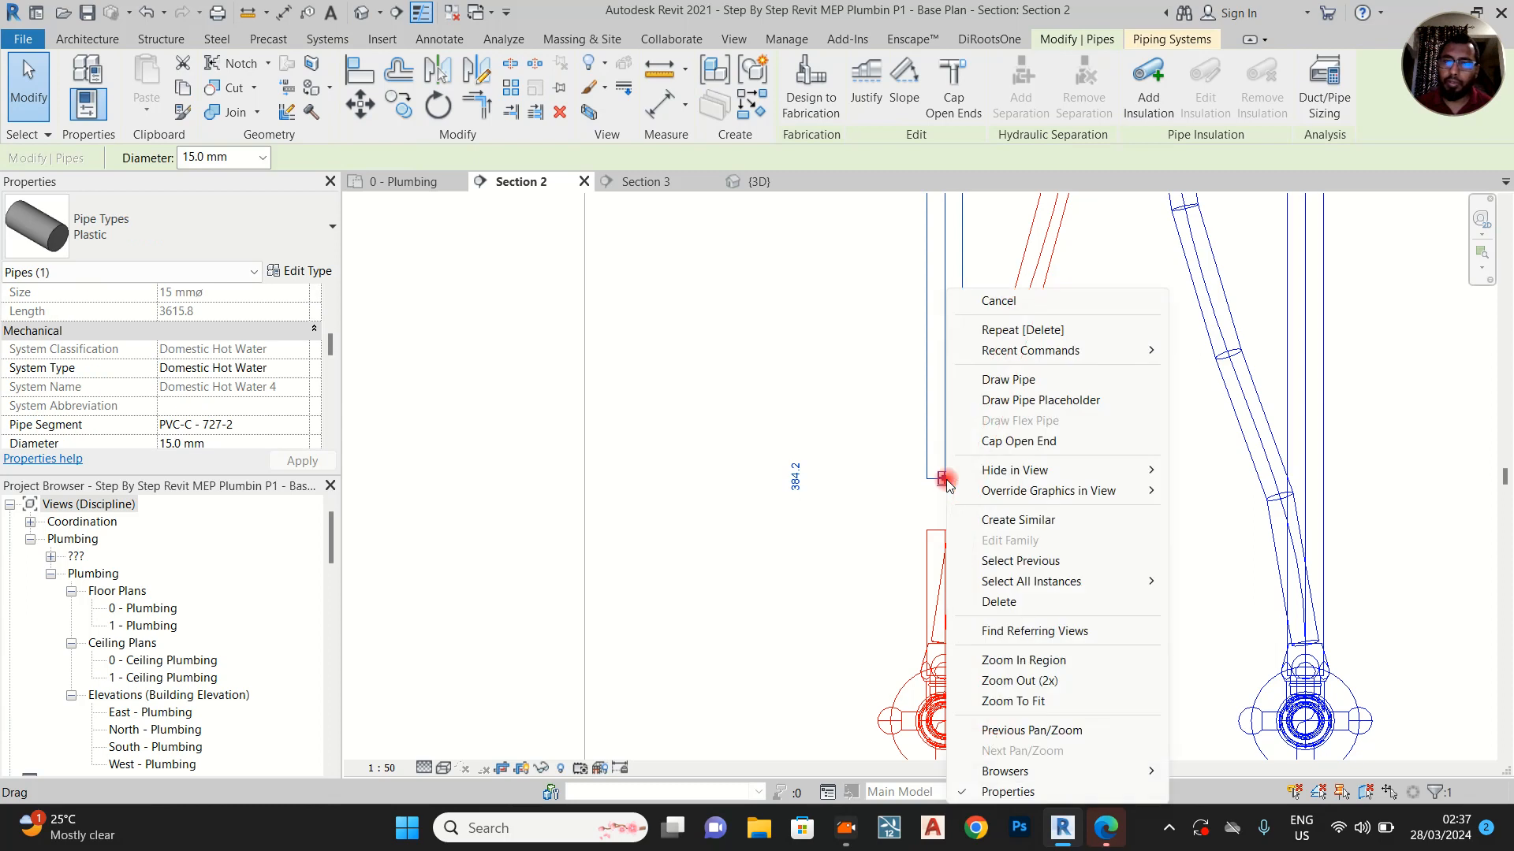
pyautogui.click(799, 467)
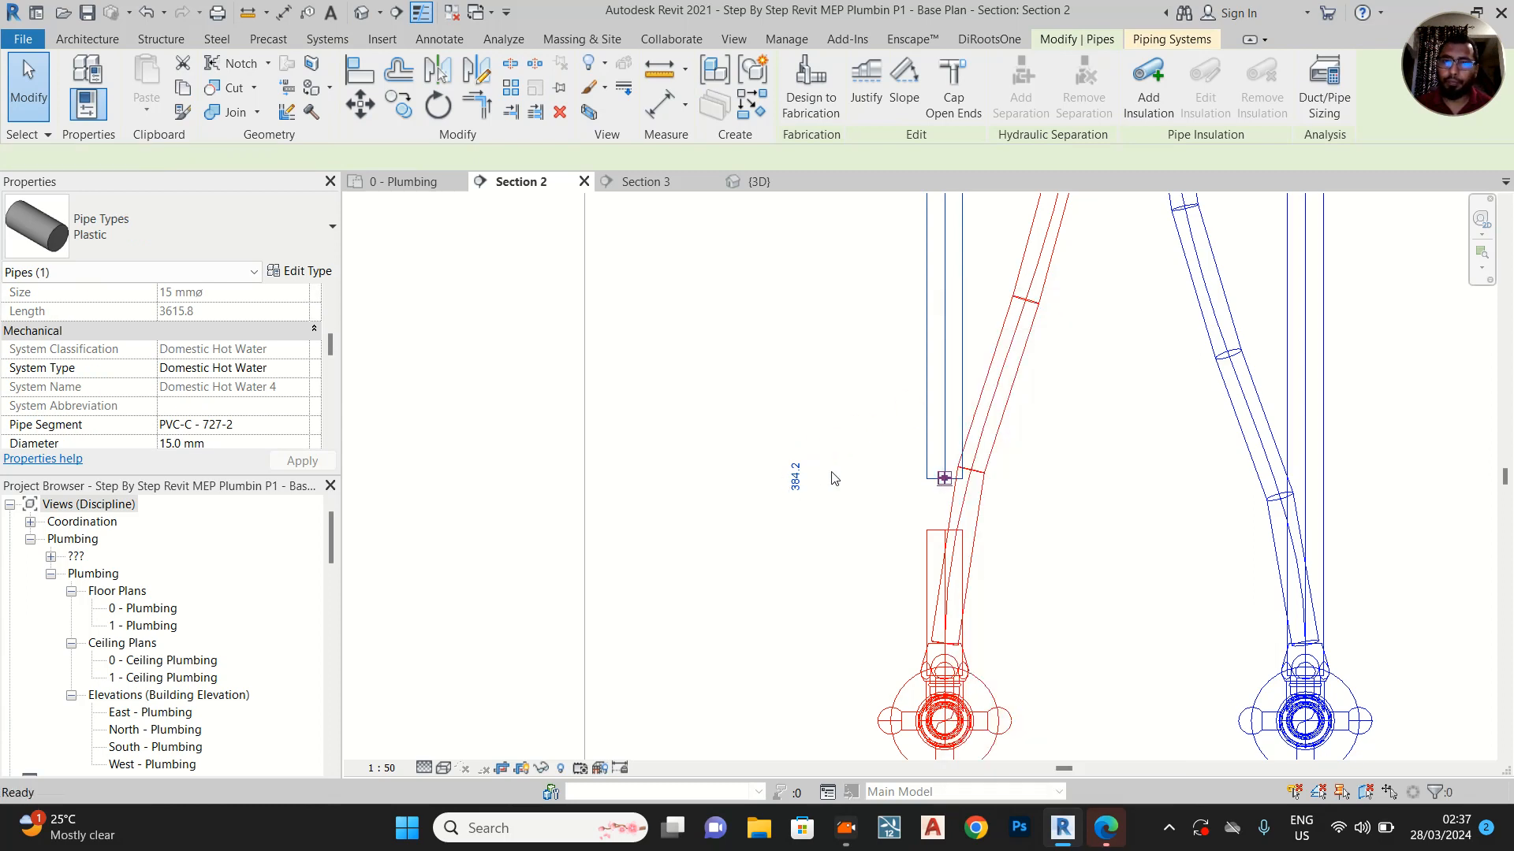
pyautogui.click(781, 476)
# Draw a 15 mm vertical hot water pipe from the short horizontal pipe's free end up to Level 1
pyautogui.scroll(-6, 770, 584)
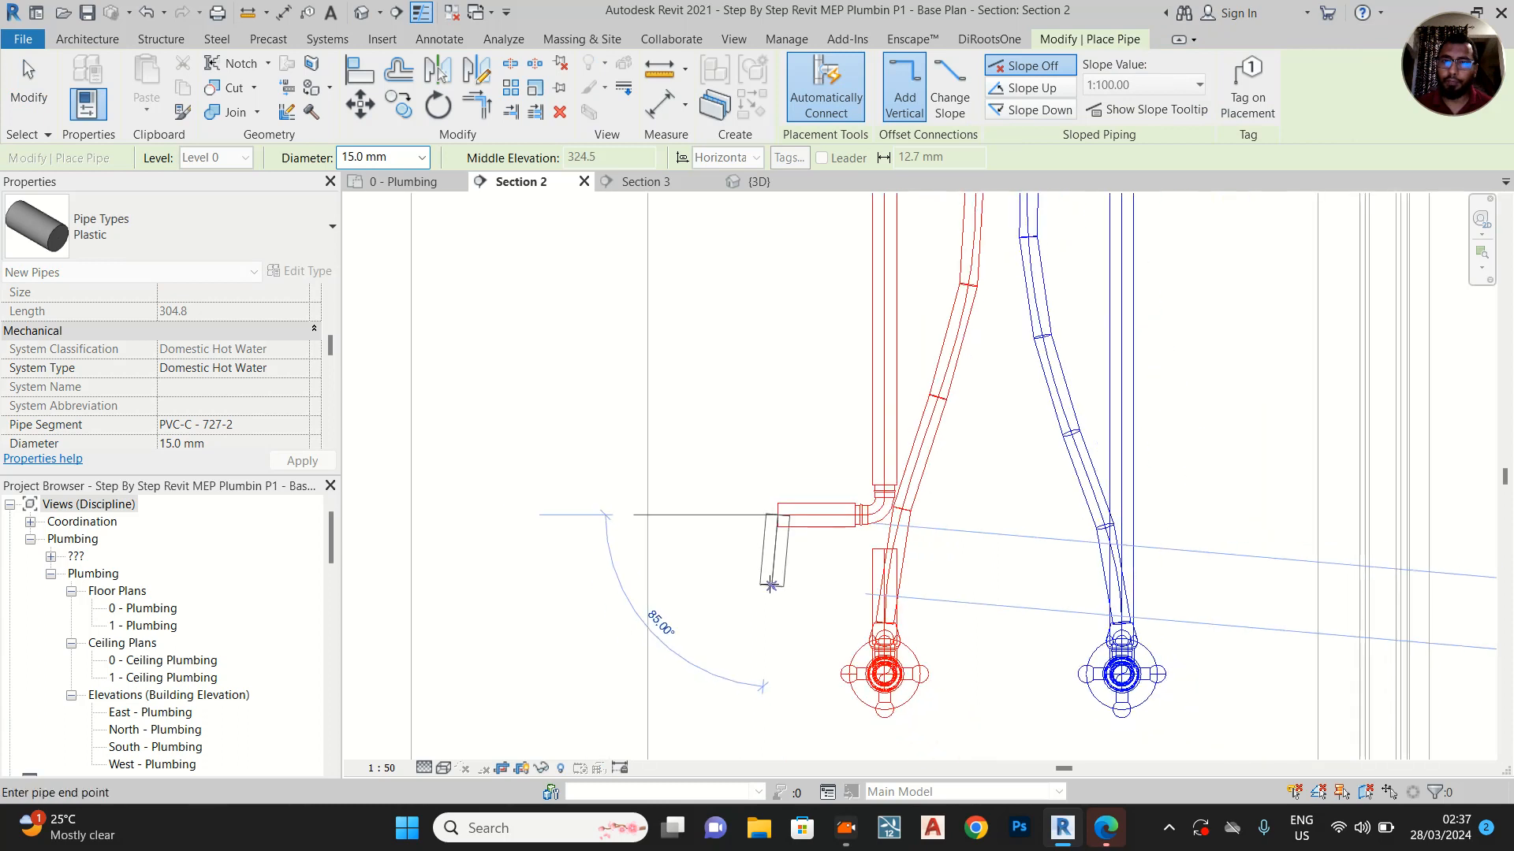
pyautogui.moveTo(768, 264); pyautogui.dragTo(771, 750, button='middle')
pyautogui.scroll(-2, 772, 744)
pyautogui.moveTo(796, 302); pyautogui.dragTo(795, 542, button='middle')
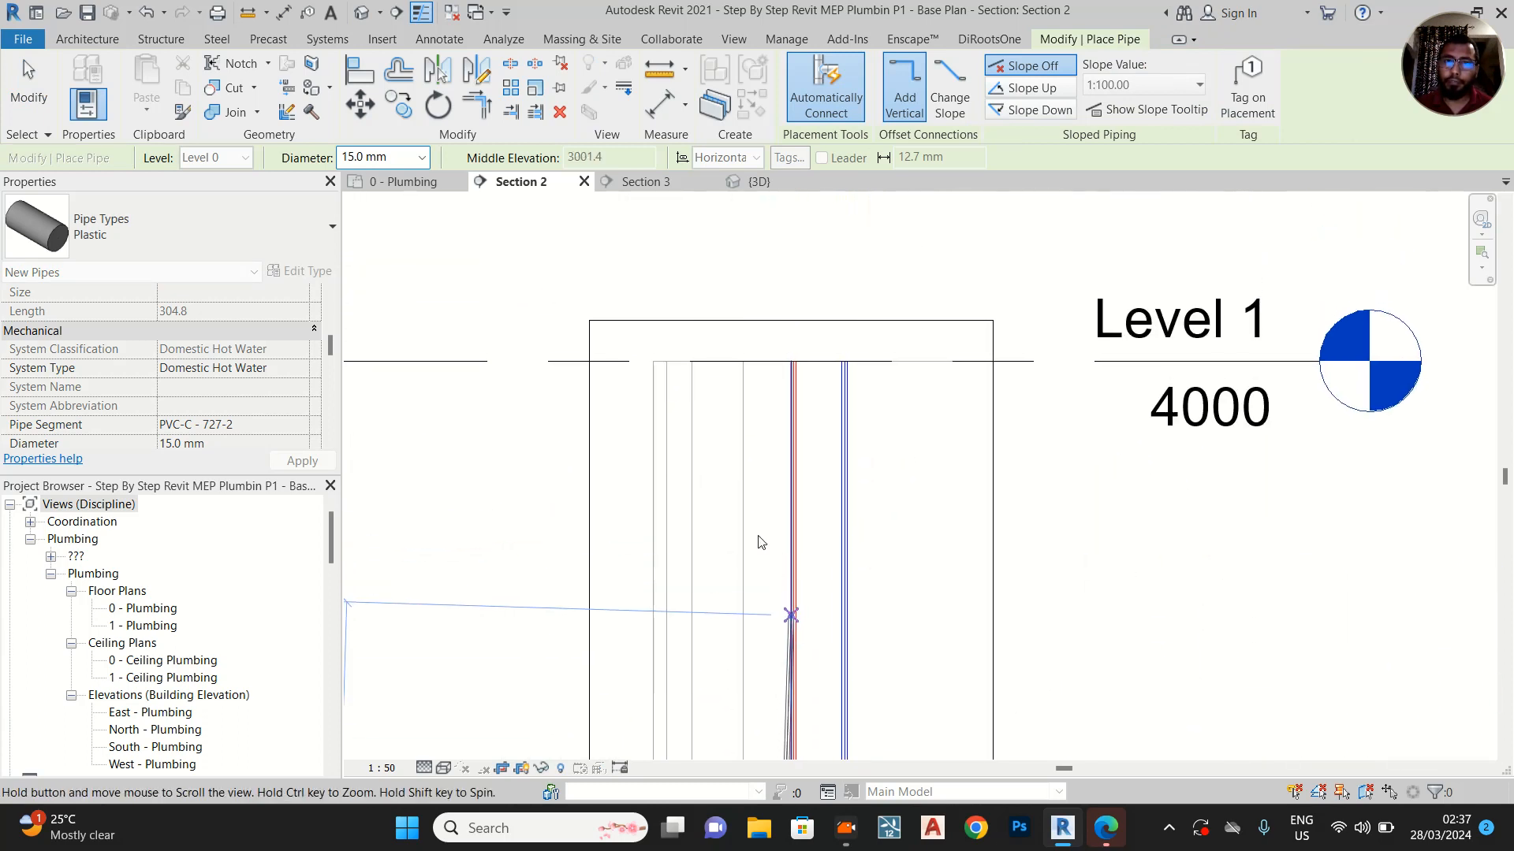
pyautogui.scroll(4, 768, 362)
pyautogui.click(778, 392)
pyautogui.press('Escape')
# Delete the elbow that joins the short horizontal pipe to the original vertical hot water pipe
pyautogui.moveTo(774, 446); pyautogui.dragTo(759, 260, button='middle')
pyautogui.scroll(-2, 777, 295)
pyautogui.moveTo(834, 520); pyautogui.dragTo(825, 250, button='middle')
pyautogui.moveTo(790, 571); pyautogui.dragTo(791, 335, button='middle')
pyautogui.scroll(5, 763, 719)
pyautogui.scroll(4, 836, 626)
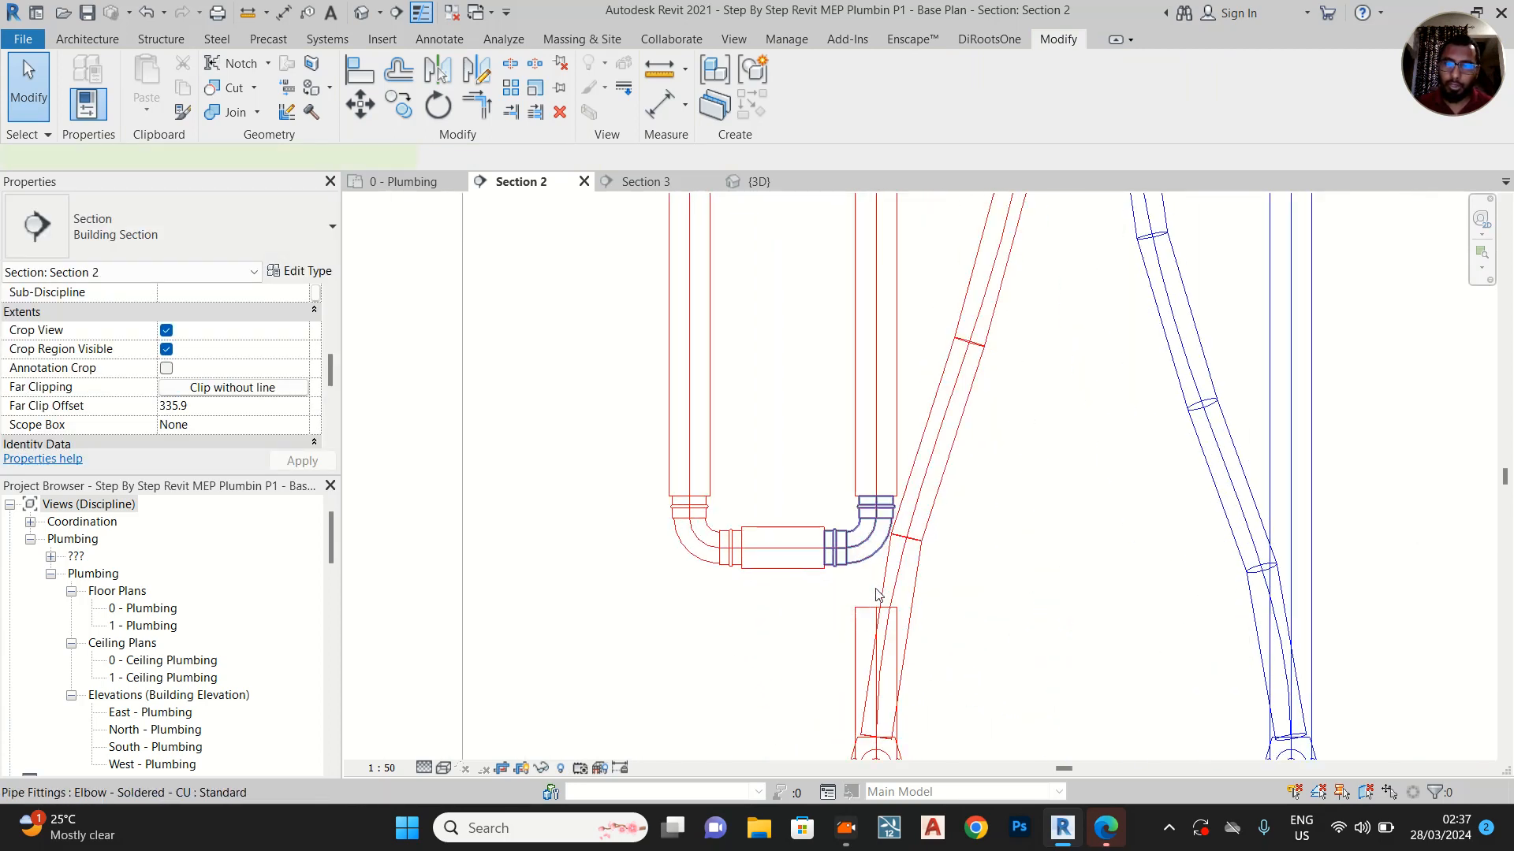
pyautogui.click(878, 595)
pyautogui.scroll(-2, 901, 603)
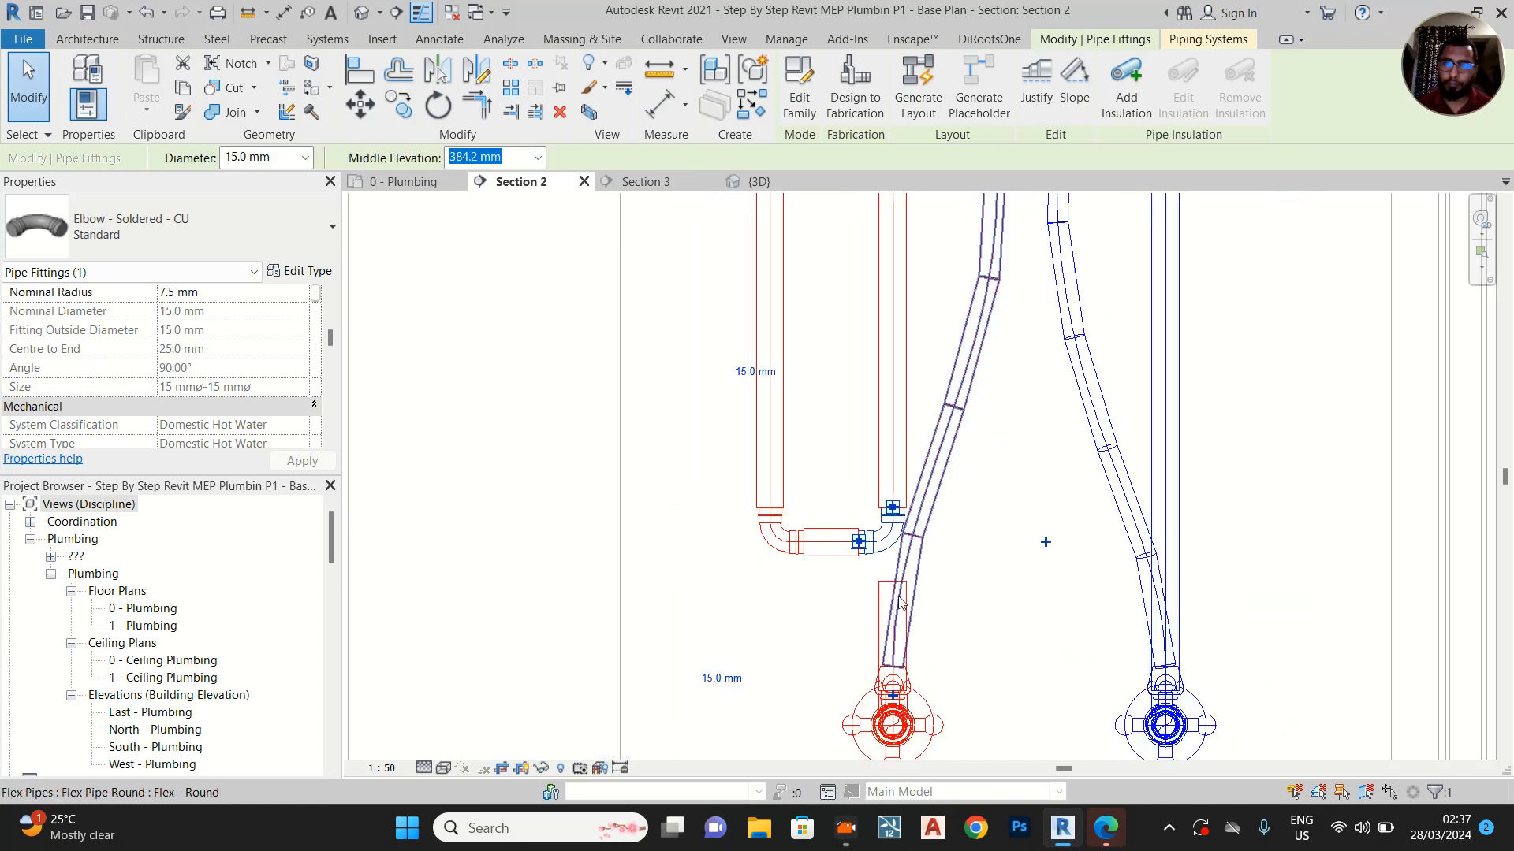
pyautogui.scroll(3, 834, 572)
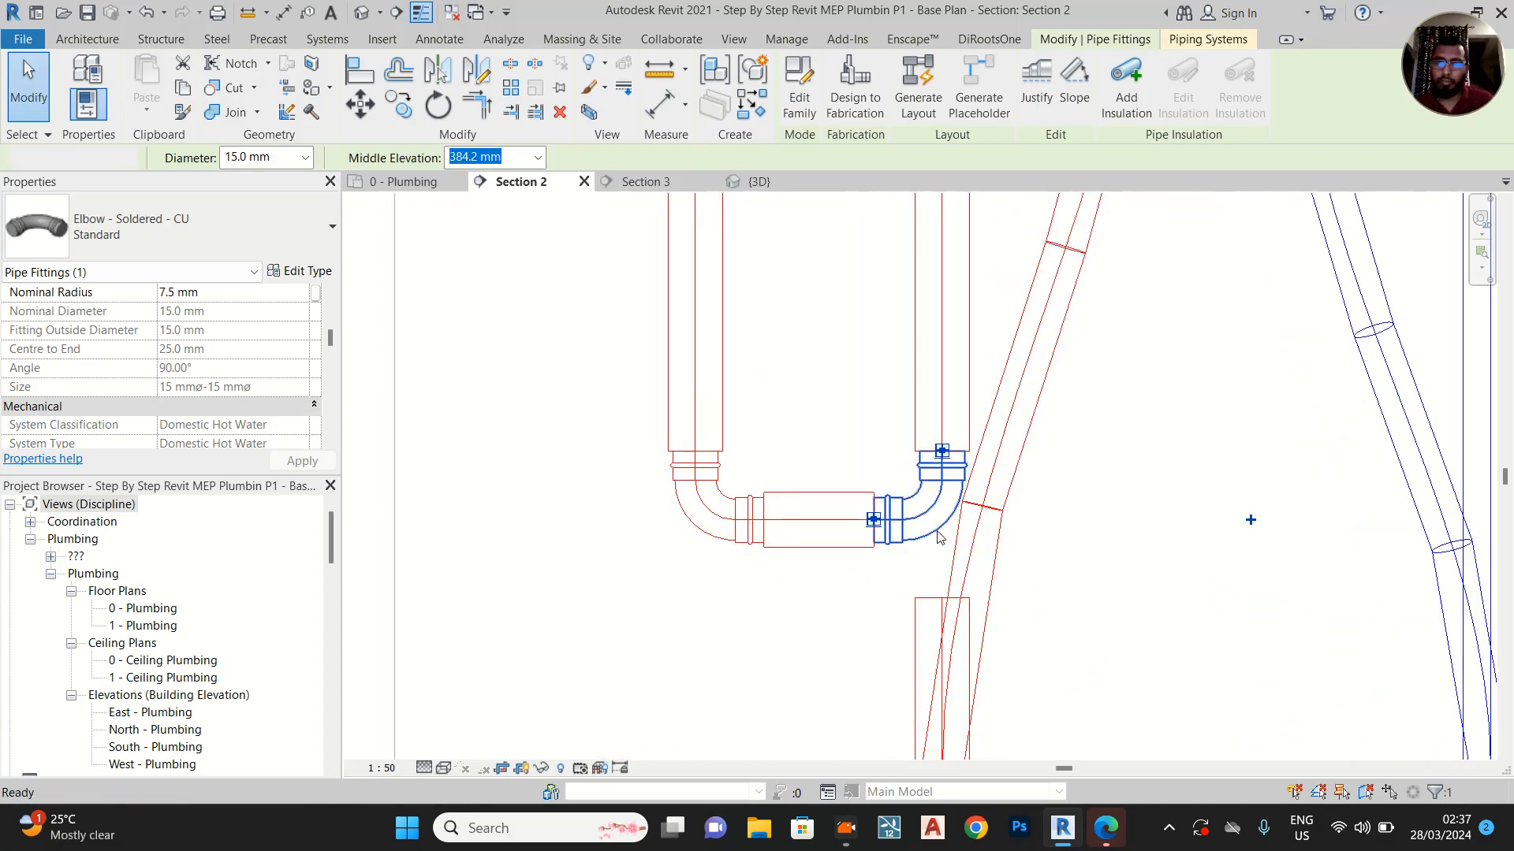
pyautogui.press('Delete')
pyautogui.press('t')
pyautogui.press('r')
pyautogui.click(929, 611)
pyautogui.click(935, 448)
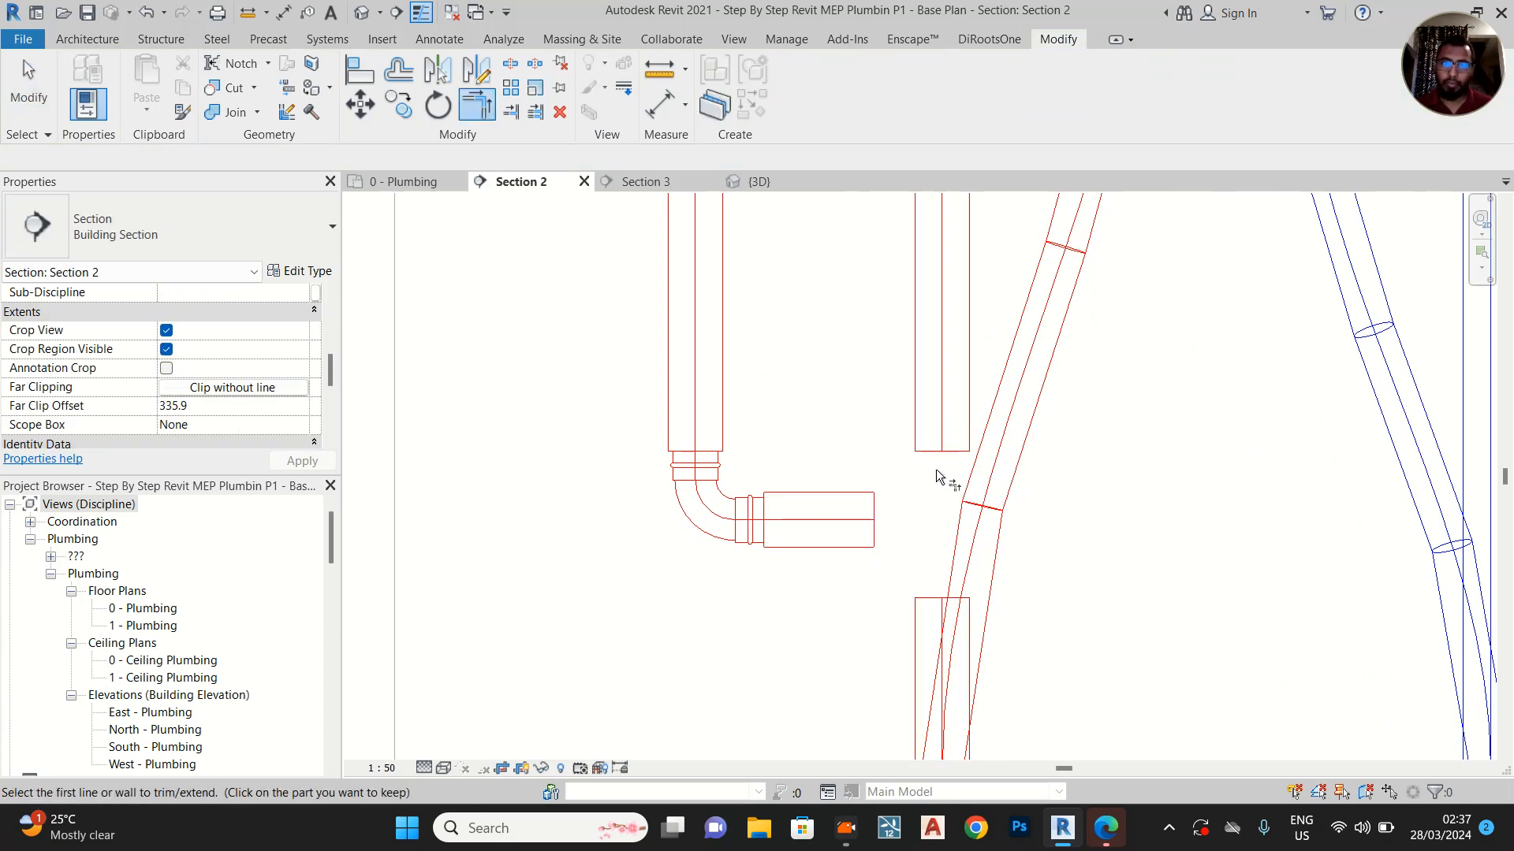
pyautogui.press('Escape')
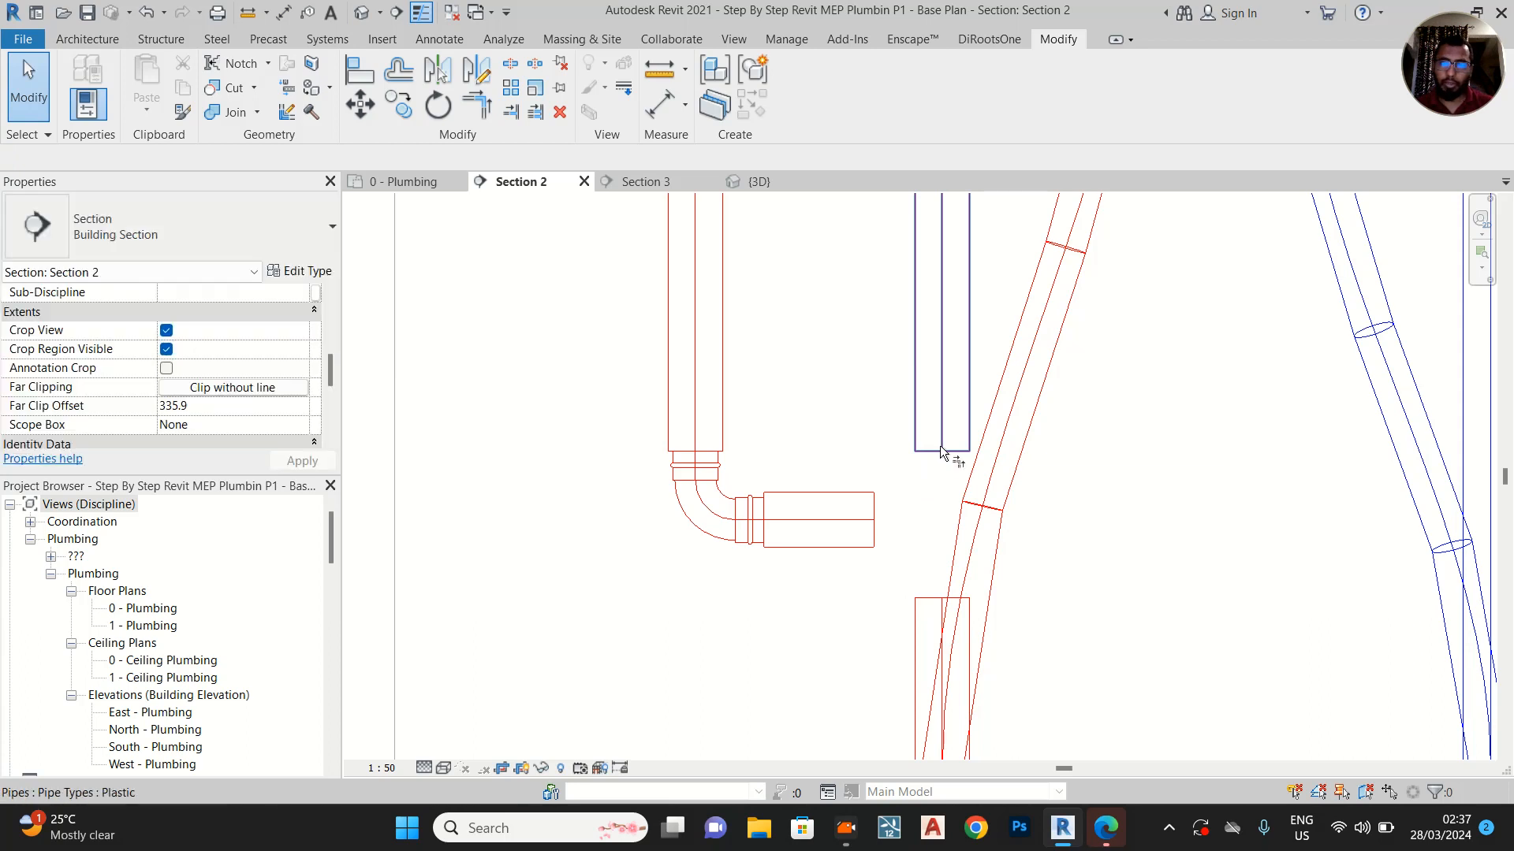
pyautogui.press('t')
pyautogui.press('r')
pyautogui.click(930, 604)
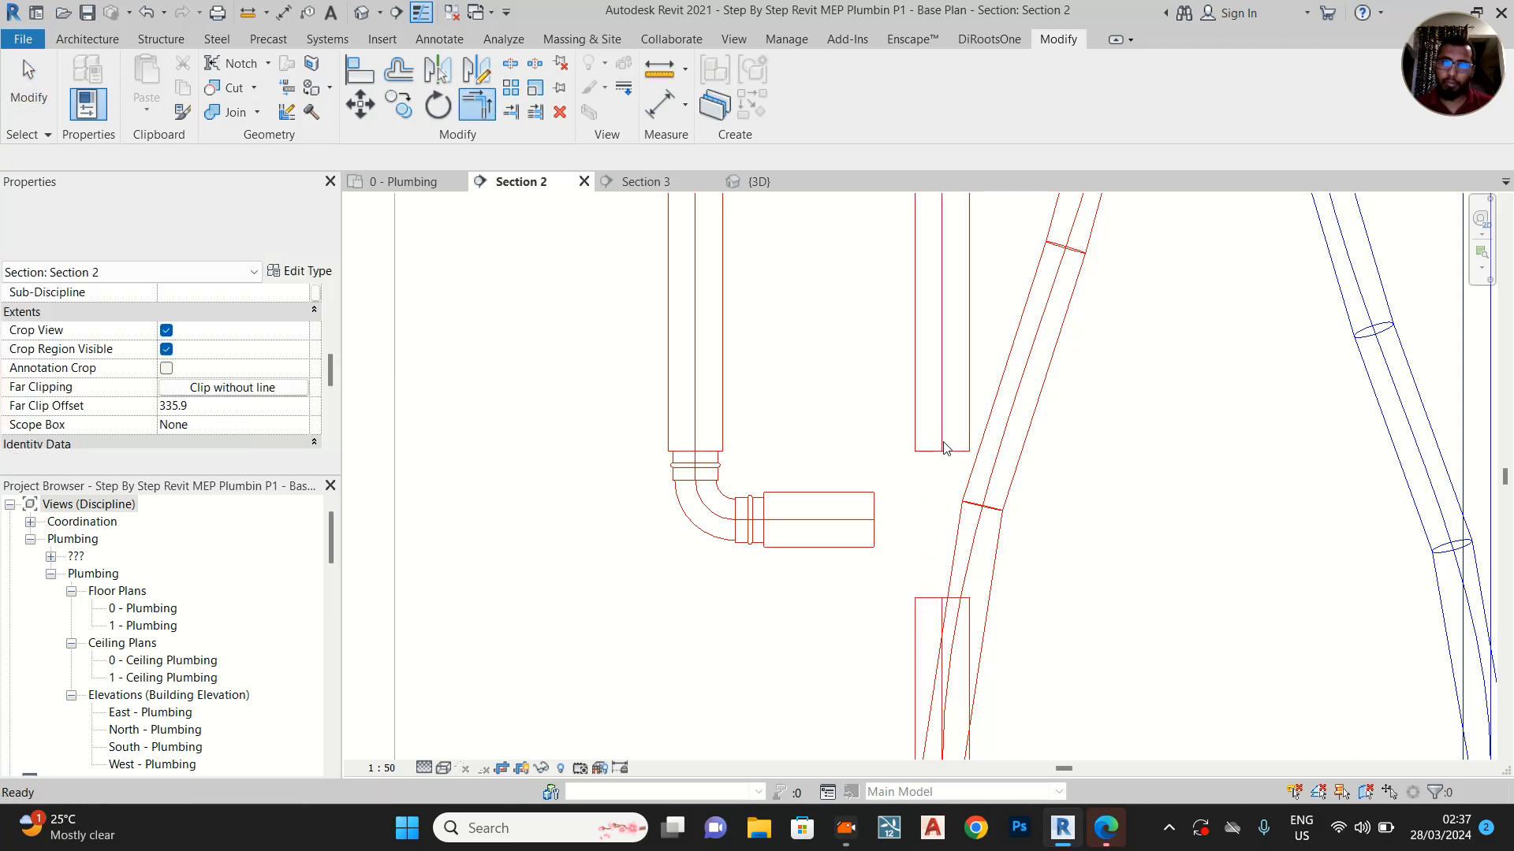
pyautogui.click(946, 461)
pyautogui.press('Escape')
# Extend the upper hot water pipe down to join the lower pipe, and connect the short horizontal pipe's open end to it
pyautogui.click(946, 462)
pyautogui.moveTo(942, 452); pyautogui.dragTo(942, 599)
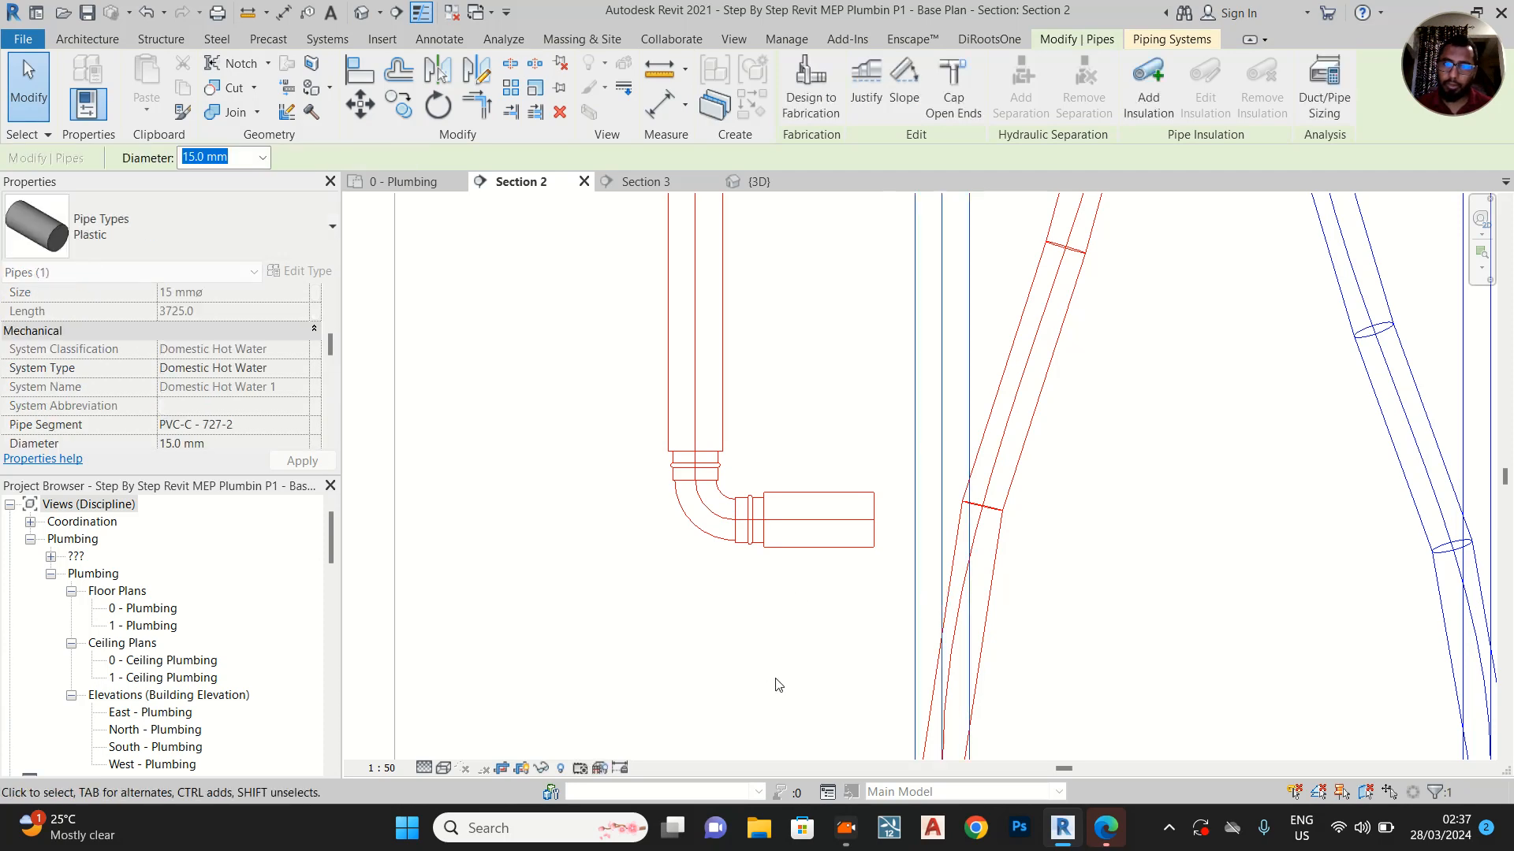
pyautogui.click(870, 516)
pyautogui.moveTo(881, 519); pyautogui.dragTo(941, 520)
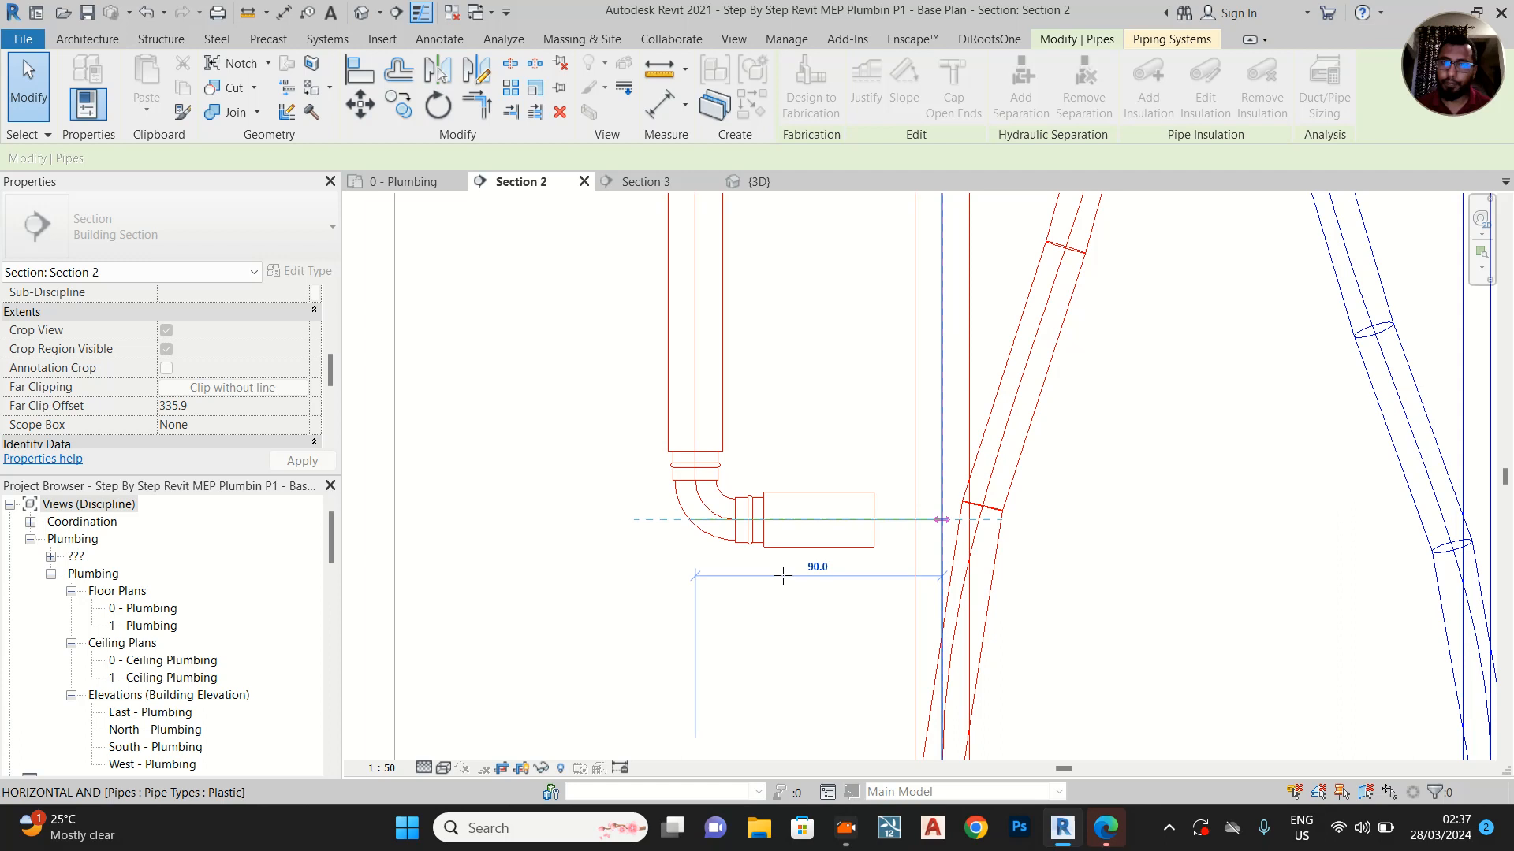
pyautogui.scroll(-3, 1149, 525)
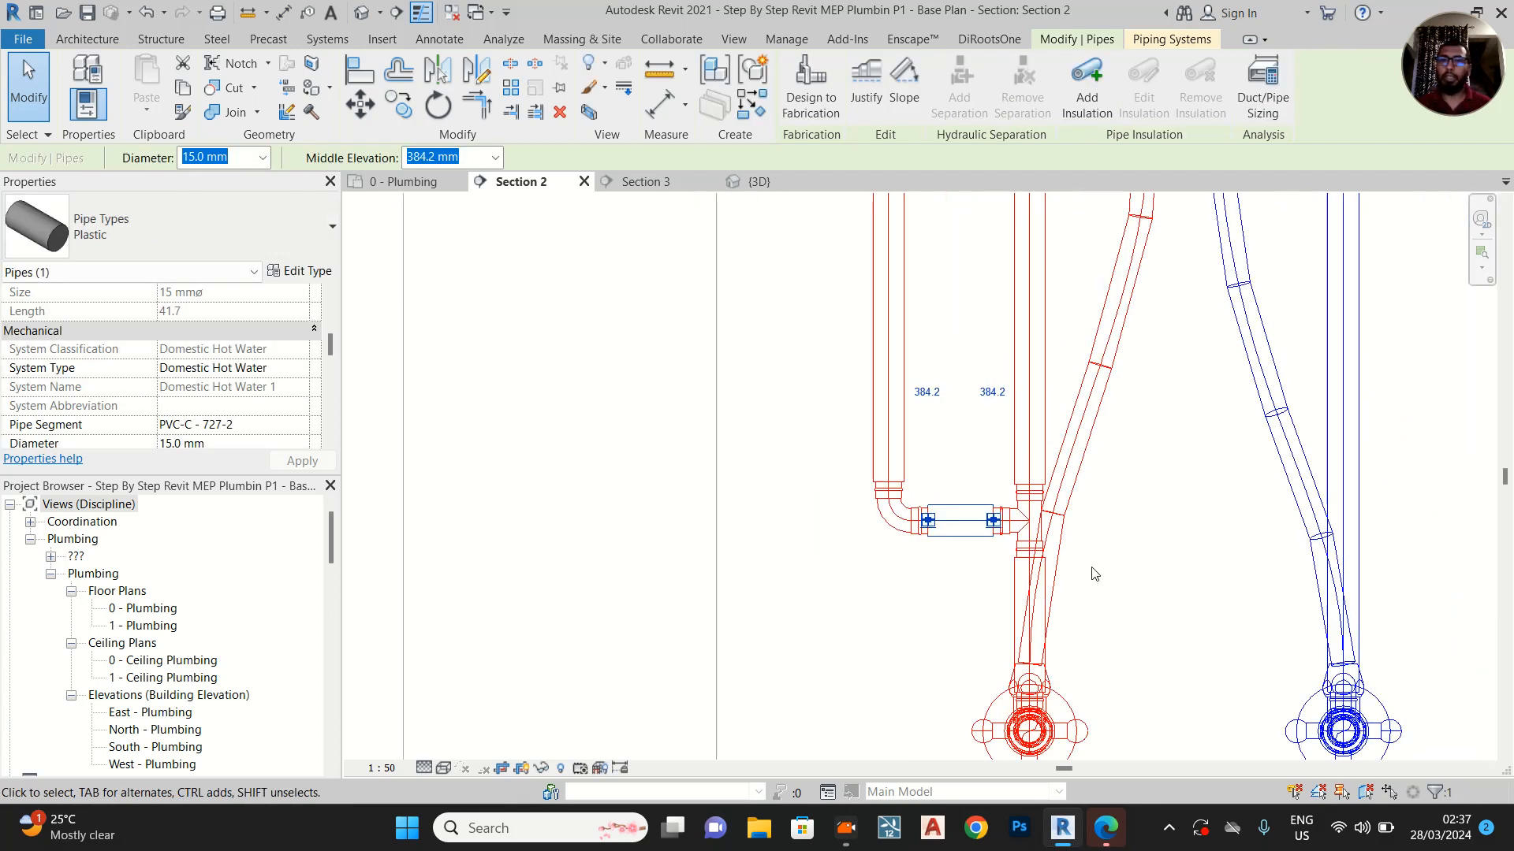
pyautogui.scroll(-4, 1113, 560)
pyautogui.click(1144, 560)
# Examine the washbasin's two vertical hot water pipes and their horizontal connection in Section 2
pyautogui.scroll(-1, 852, 462)
pyautogui.moveTo(852, 463); pyautogui.dragTo(755, 631, button='middle')
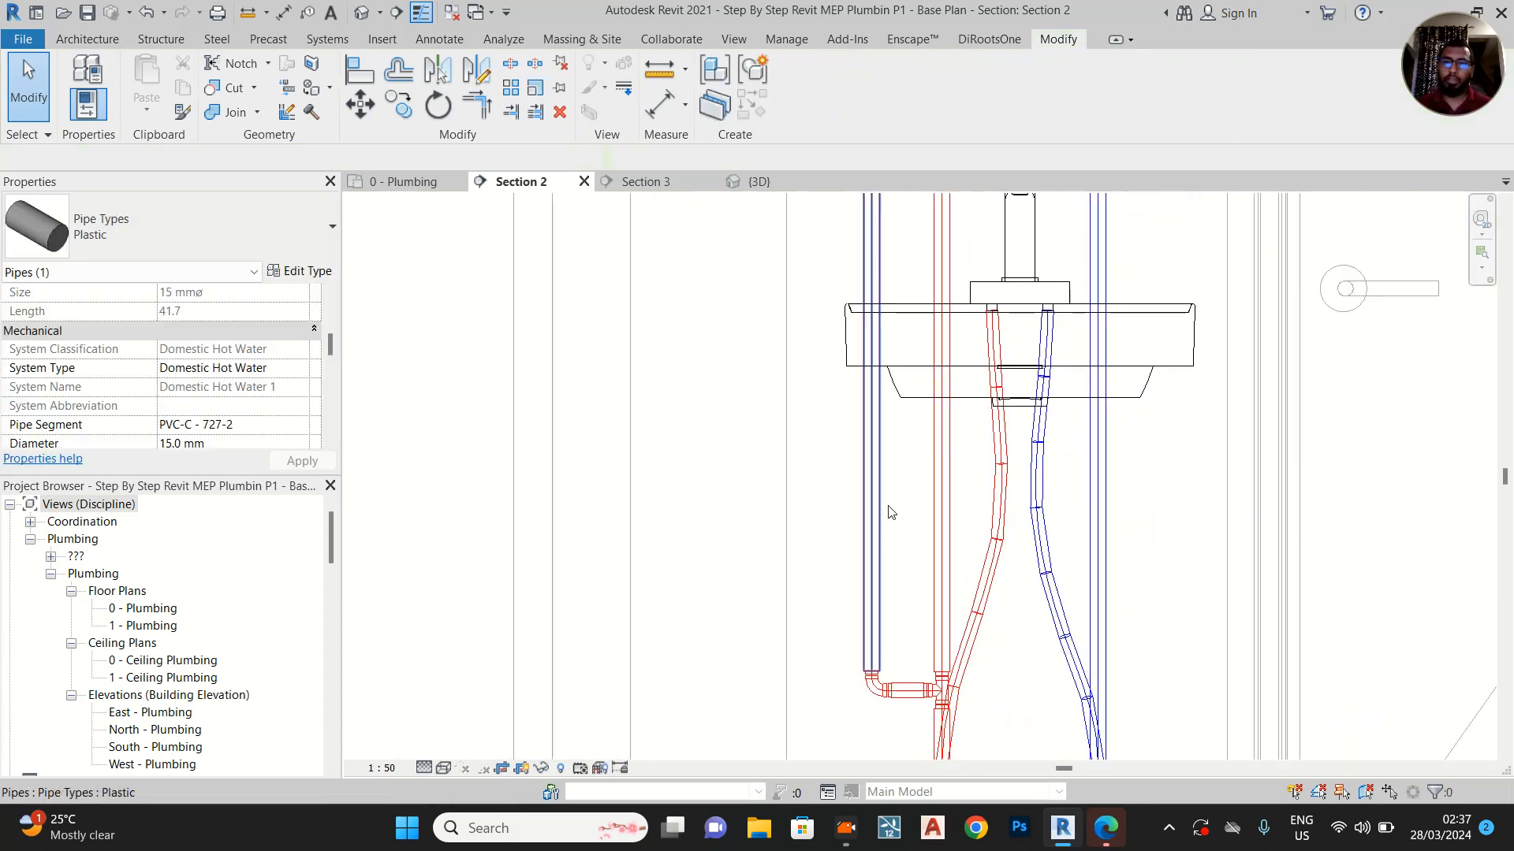
pyautogui.click(889, 513)
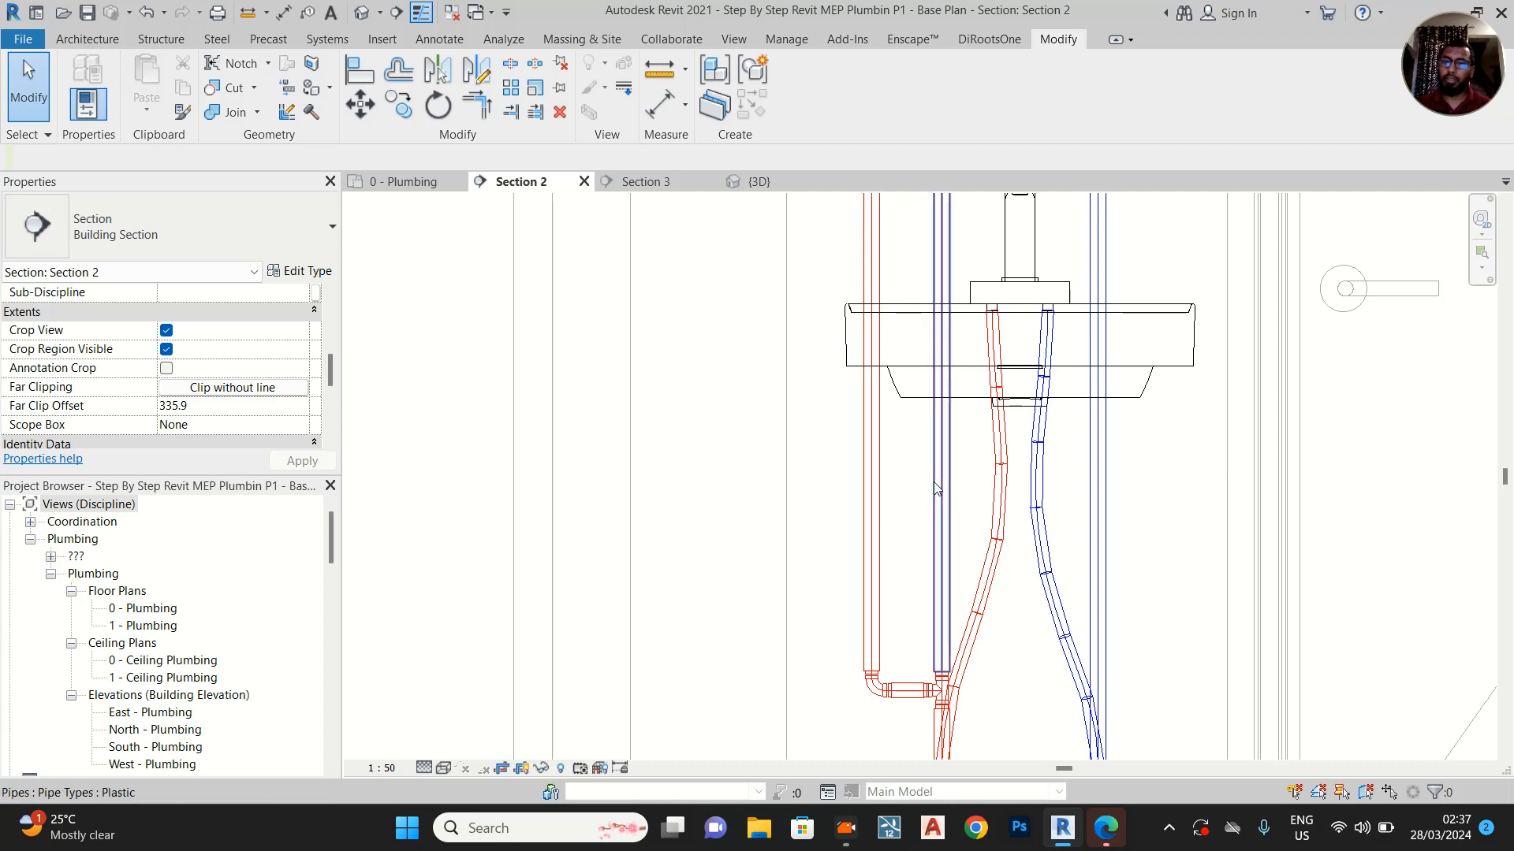
pyautogui.scroll(-2, 933, 481)
pyautogui.scroll(5, 891, 585)
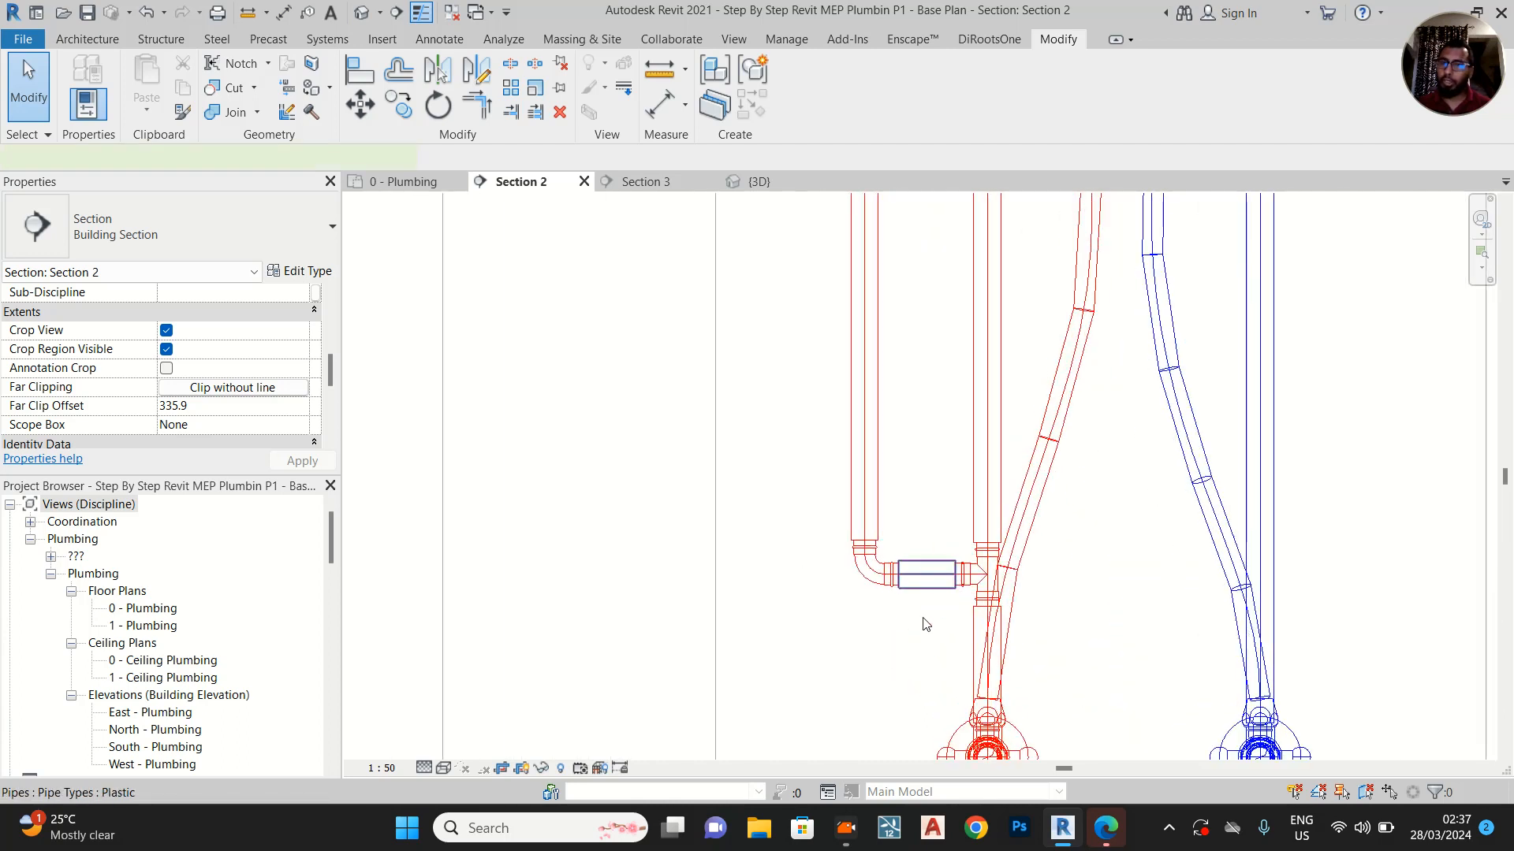
pyautogui.click(934, 584)
pyautogui.moveTo(937, 616); pyautogui.dragTo(806, 643)
pyautogui.scroll(-2, 782, 613)
pyautogui.scroll(-2, 930, 413)
pyautogui.moveTo(930, 413); pyautogui.dragTo(868, 649, button='middle')
pyautogui.moveTo(878, 507); pyautogui.dragTo(871, 720, button='middle')
pyautogui.scroll(-2, 858, 577)
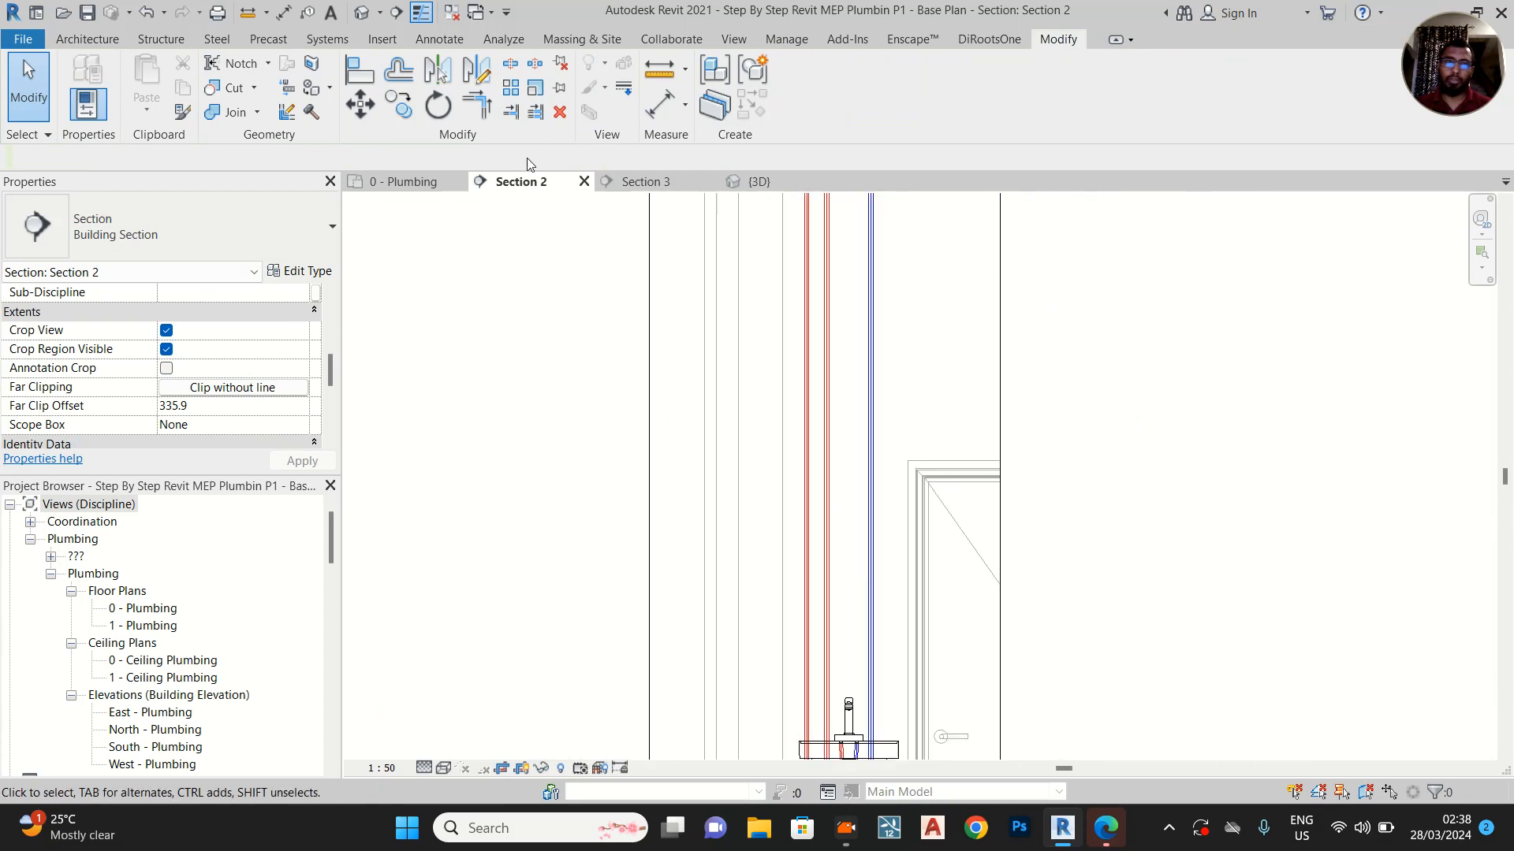
# In the 0 - Plumbing floor plan, move the Section 3 line across the shower, between its hot and cold water valves
pyautogui.click(409, 181)
pyautogui.scroll(4, 674, 583)
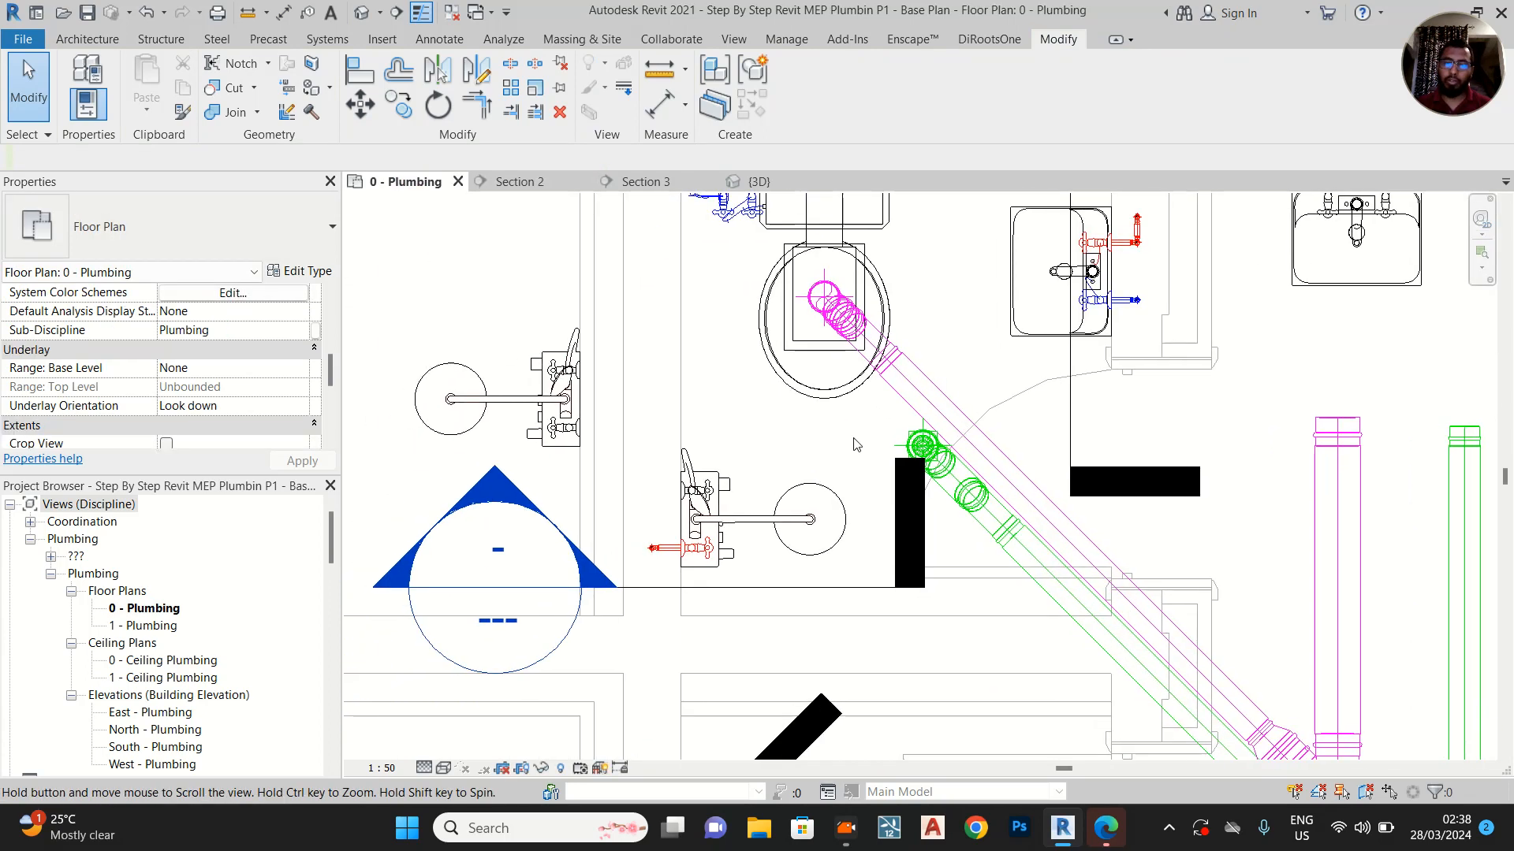
pyautogui.scroll(2, 676, 582)
pyautogui.scroll(-3, 679, 578)
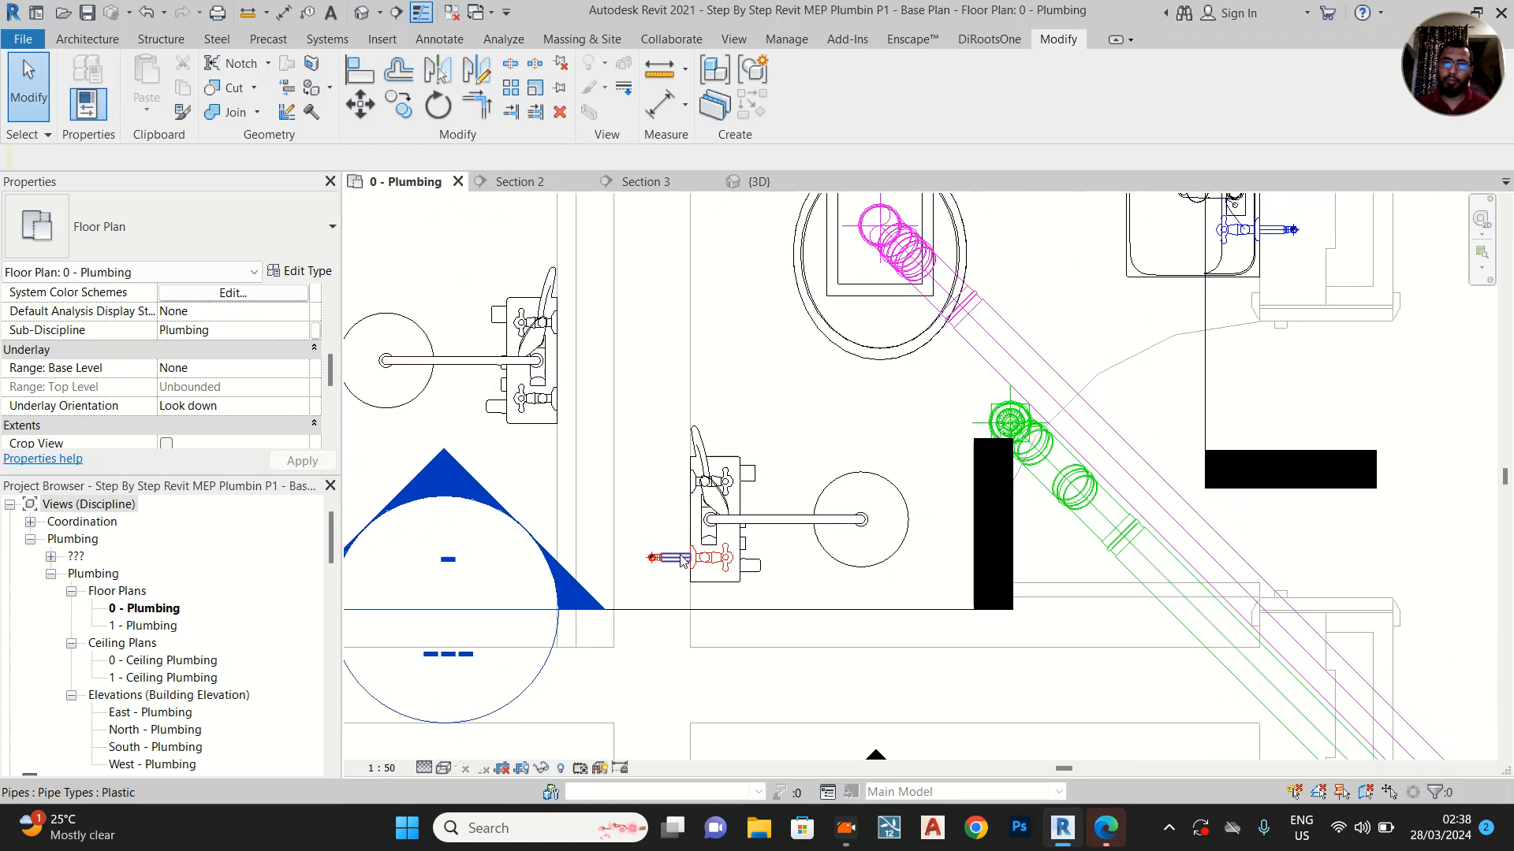
pyautogui.scroll(2, 705, 471)
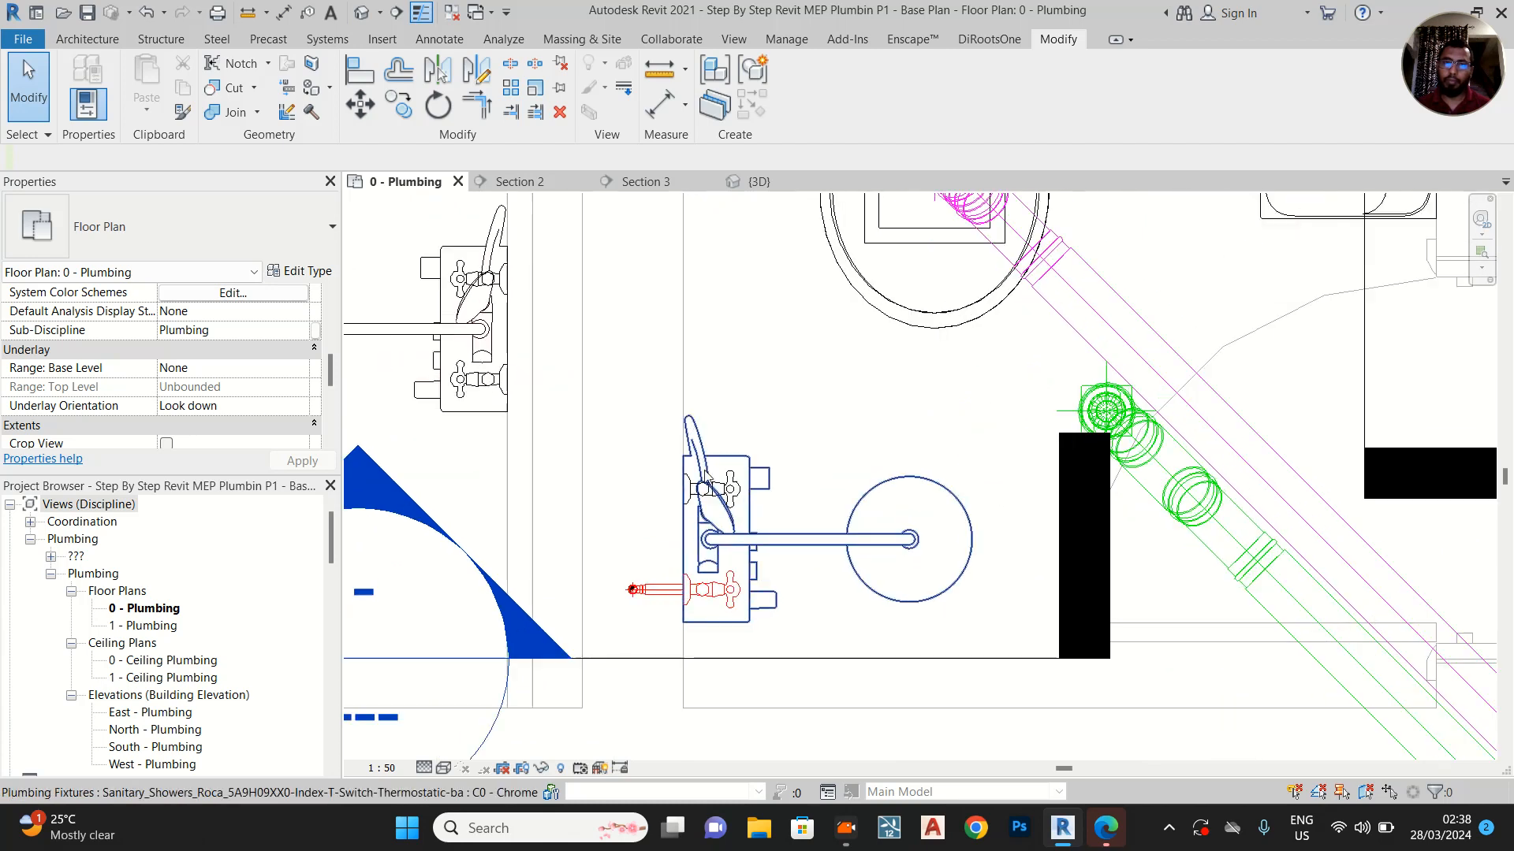
pyautogui.click(777, 659)
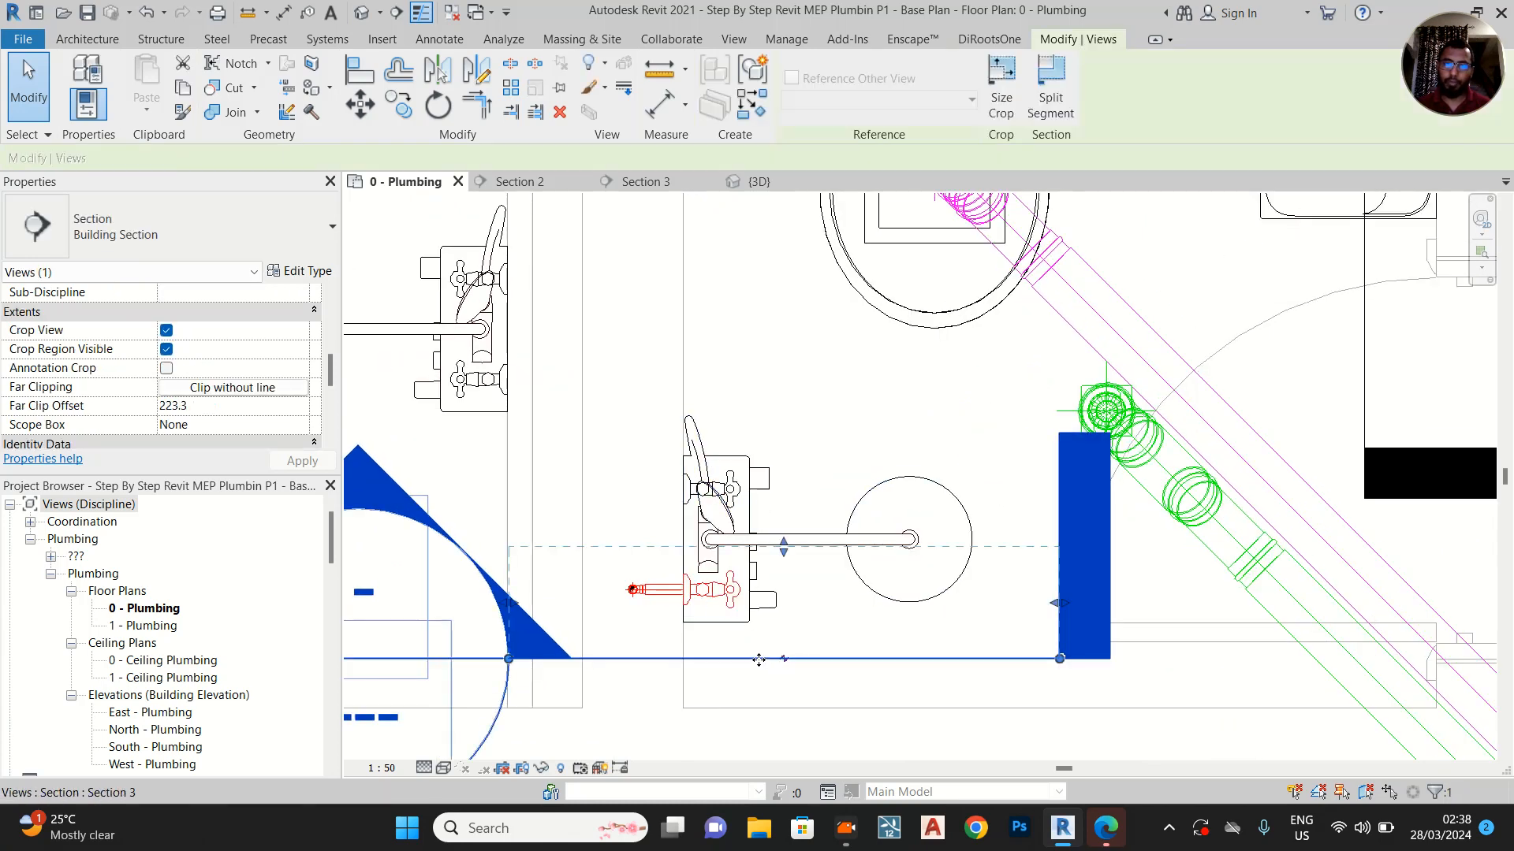
pyautogui.moveTo(756, 545); pyautogui.dragTo(756, 413)
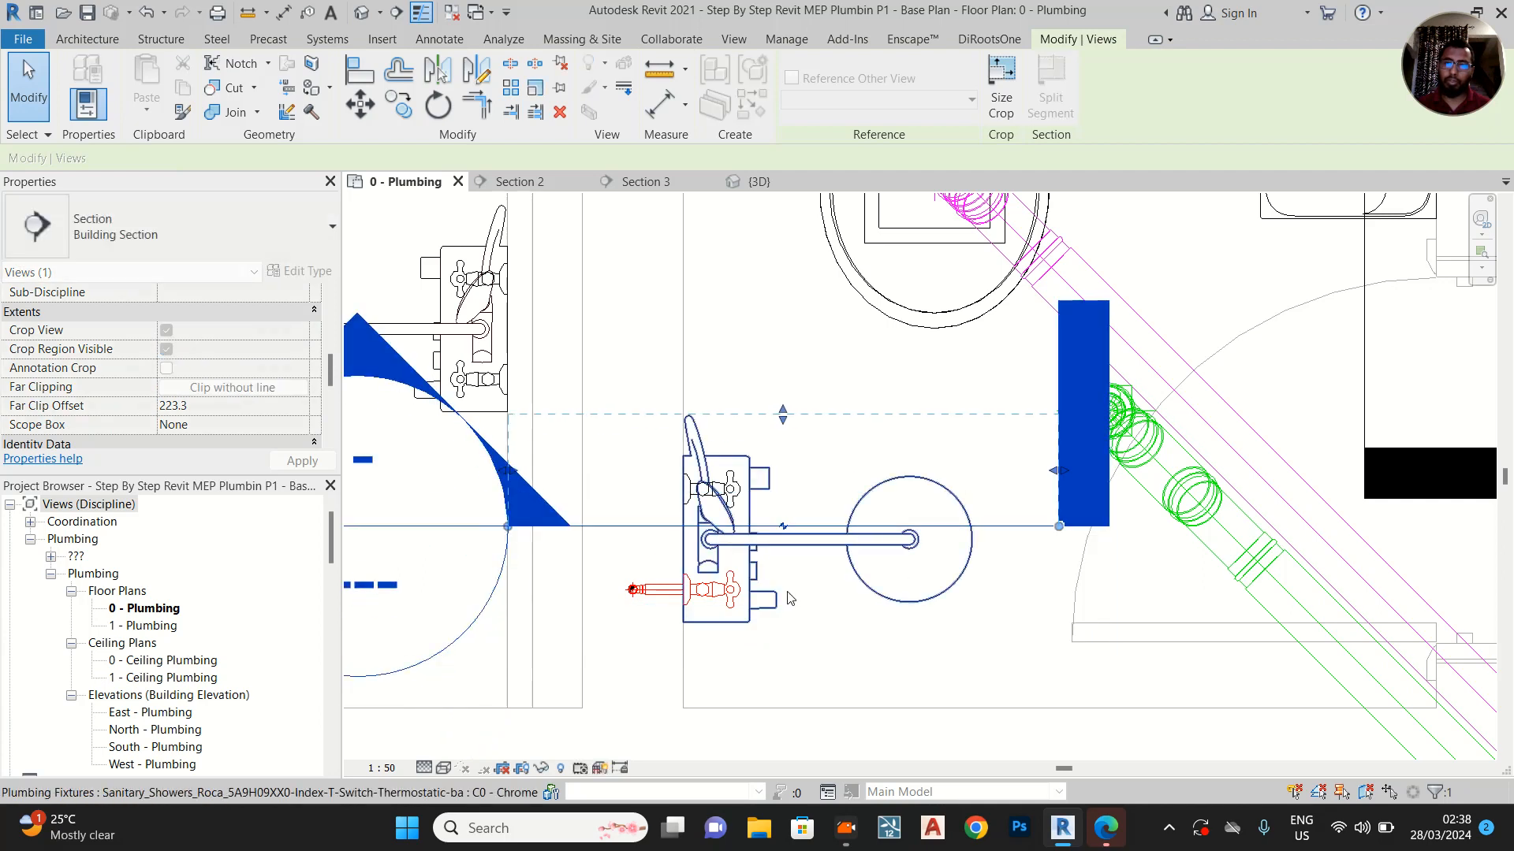
# Open the Section 3 view from its section line and bring the shower's cold water angle valve into view
pyautogui.moveTo(931, 559); pyautogui.dragTo(904, 725, button='middle')
pyautogui.scroll(-3, 856, 595)
pyautogui.scroll(4, 753, 670)
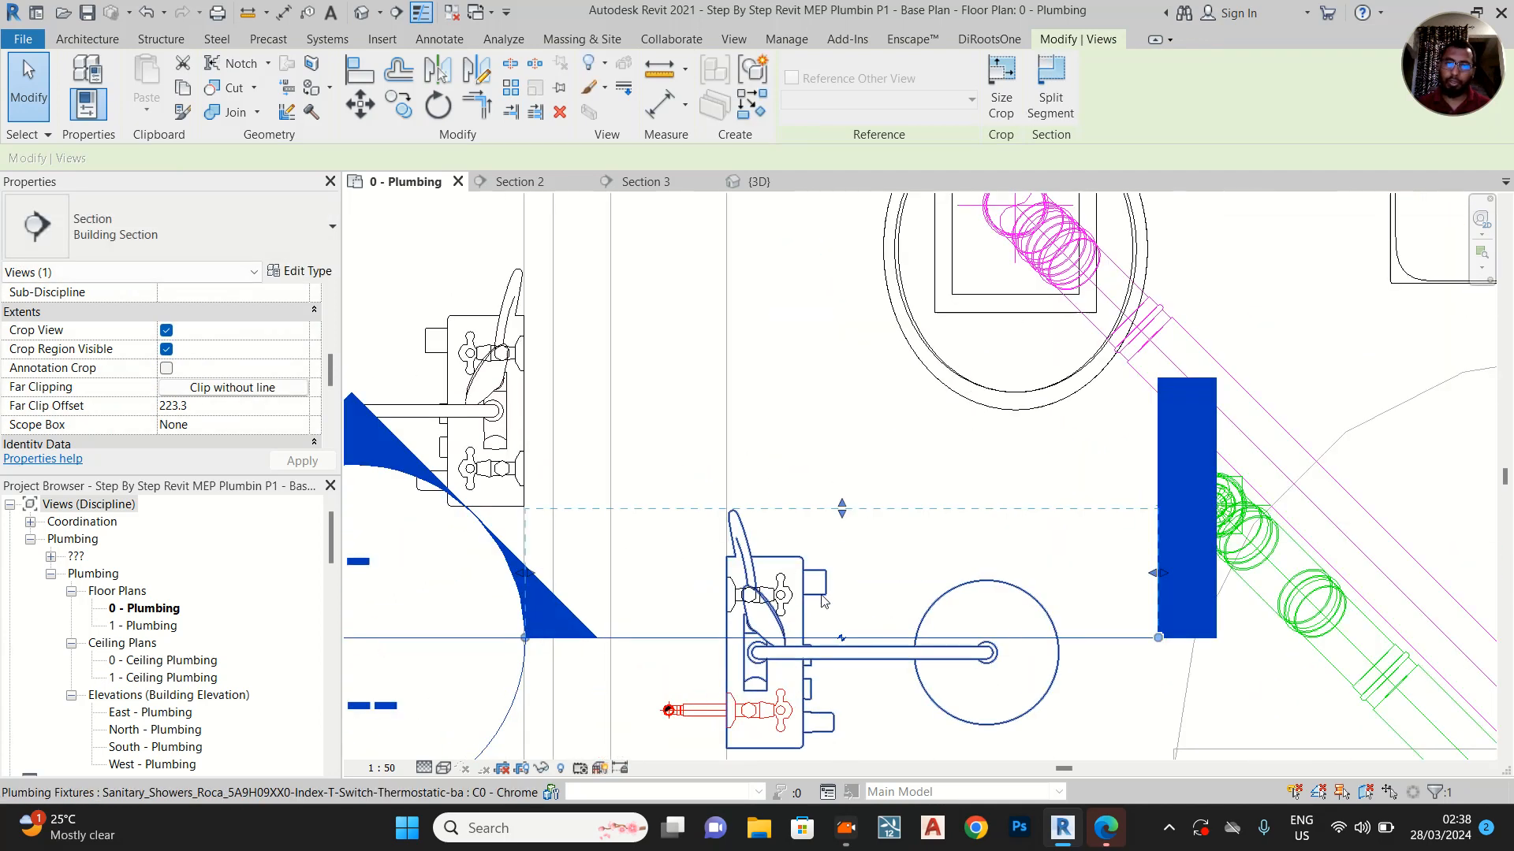
pyautogui.moveTo(917, 384); pyautogui.dragTo(780, 590, button='middle')
pyautogui.scroll(-3, 776, 591)
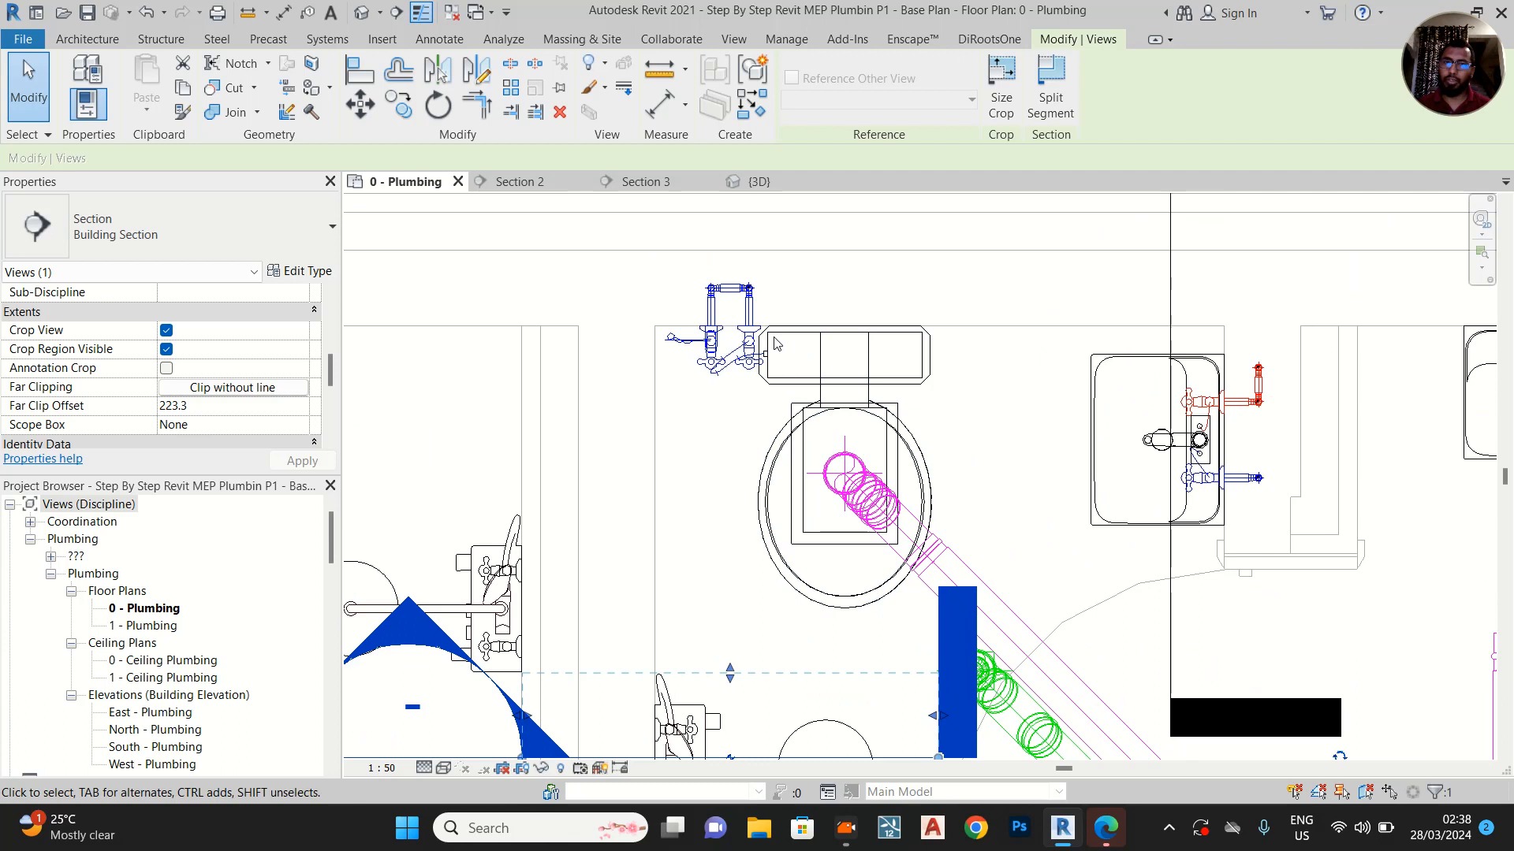
pyautogui.scroll(-2, 820, 343)
pyautogui.scroll(5, 722, 656)
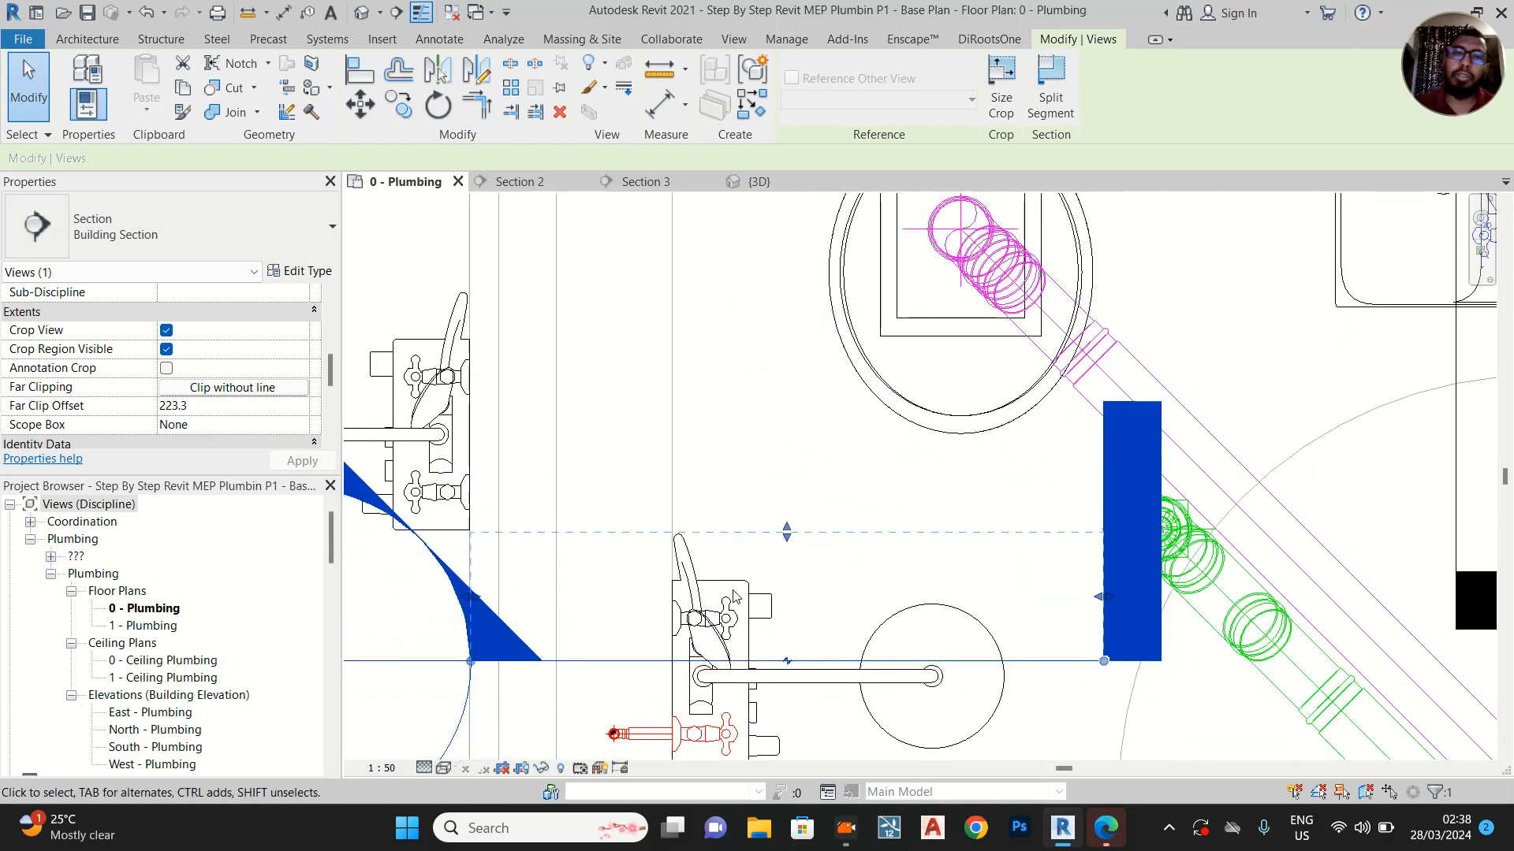
pyautogui.rightClick(854, 659)
pyautogui.click(913, 253)
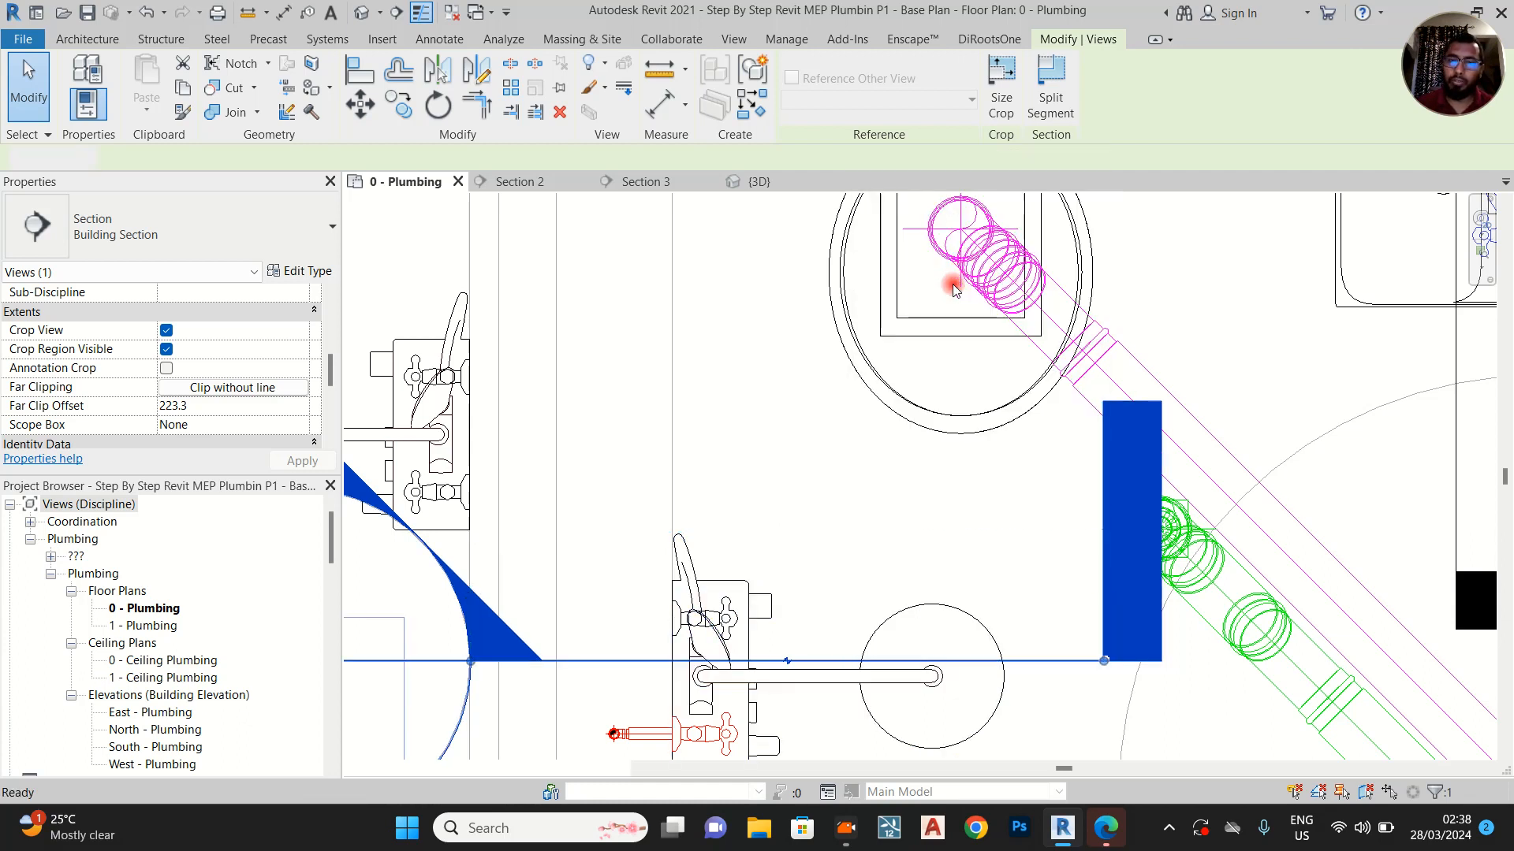
pyautogui.moveTo(633, 716); pyautogui.dragTo(814, 512, button='middle')
pyautogui.scroll(2, 817, 530)
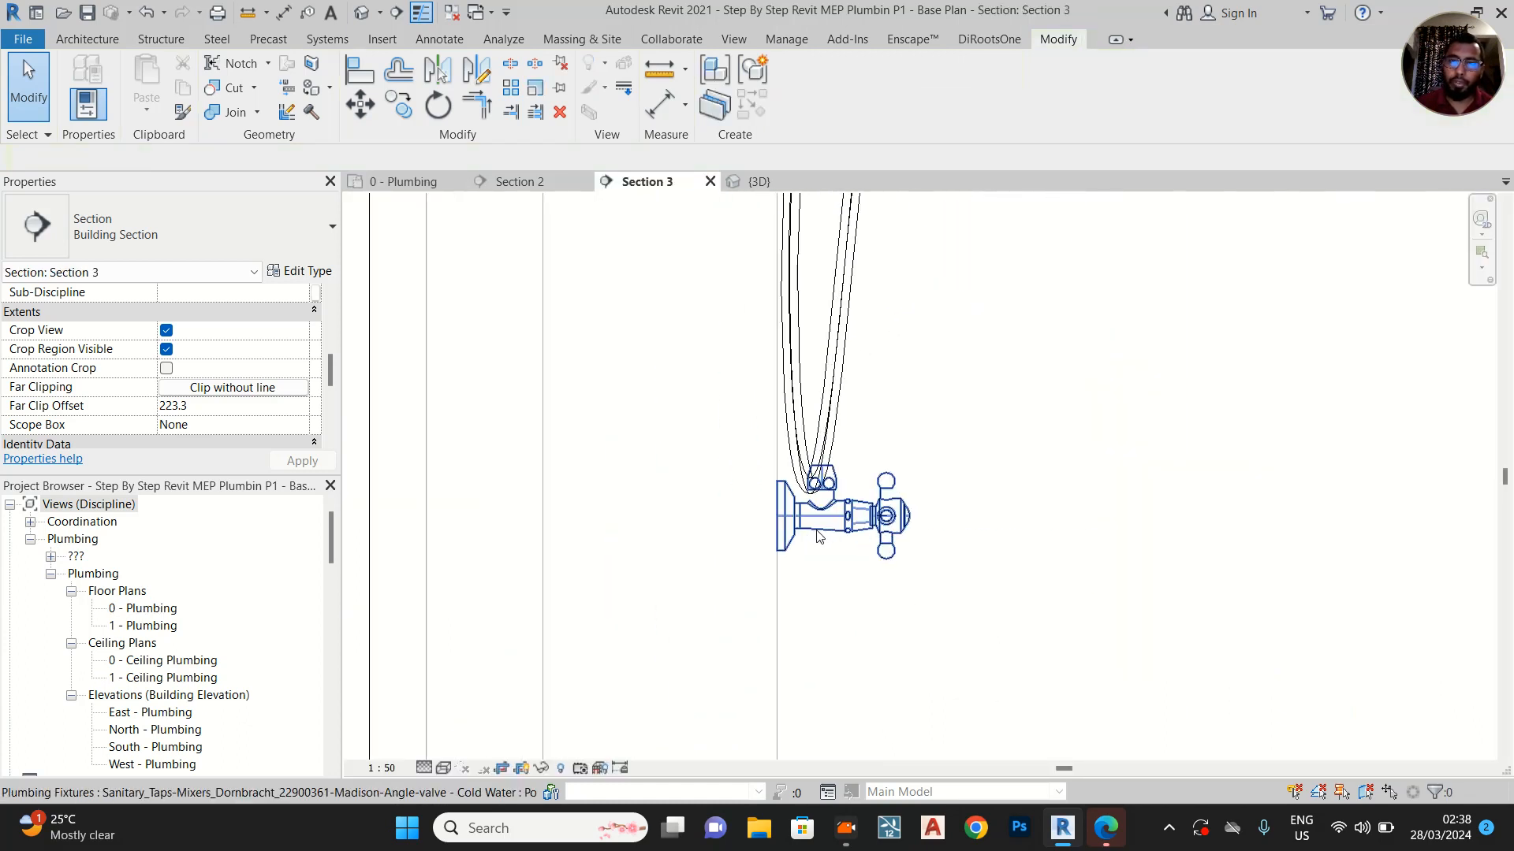
# Draw a 100 mm horizontal cold water pipe of 15 mm diameter from the shower angle valve's inlet into the wall
pyautogui.click(761, 543)
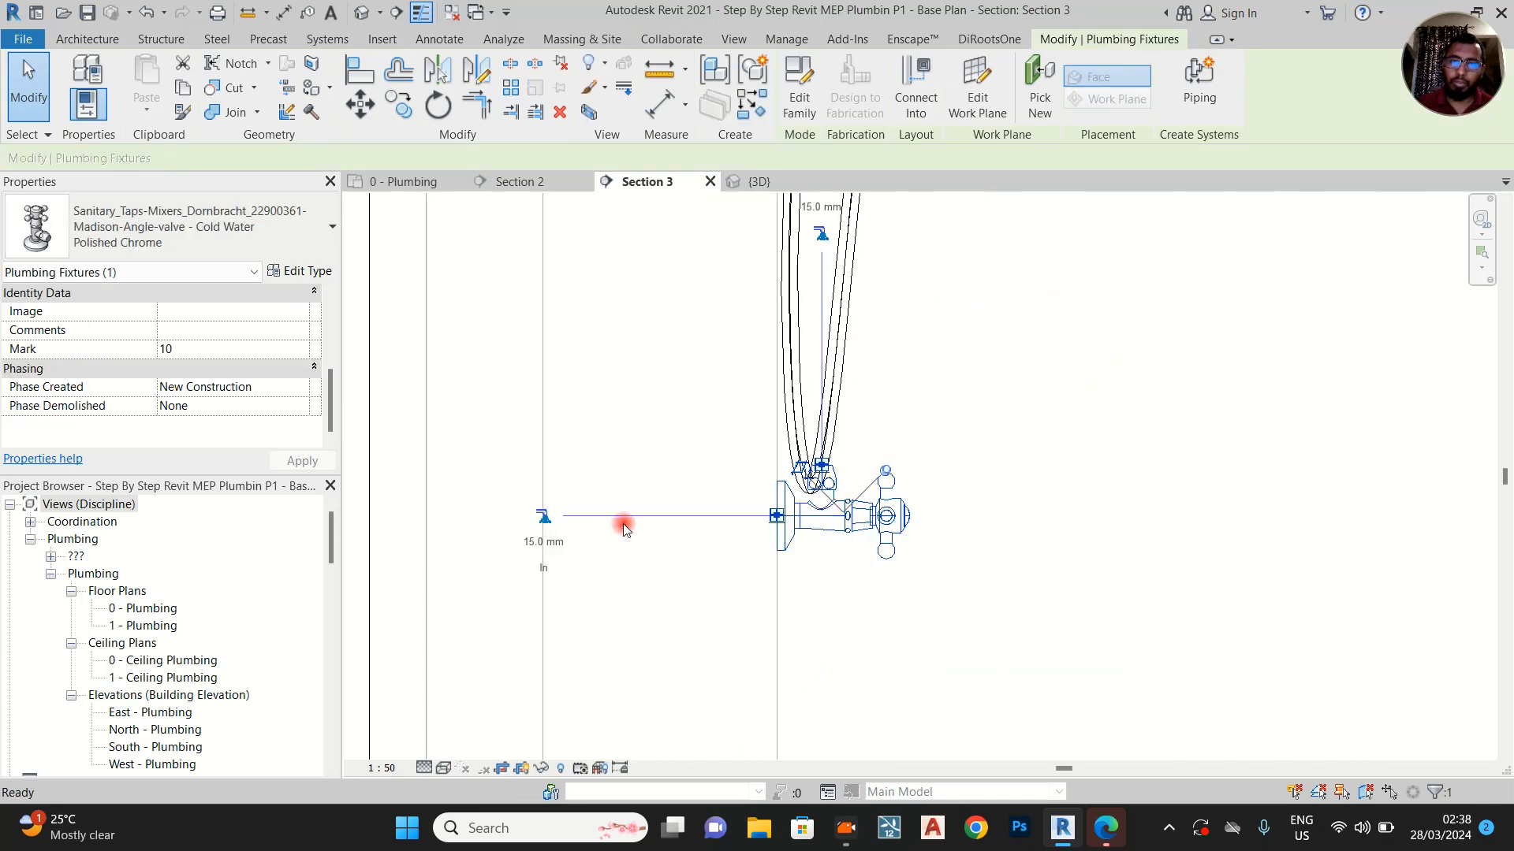
pyautogui.click(543, 517)
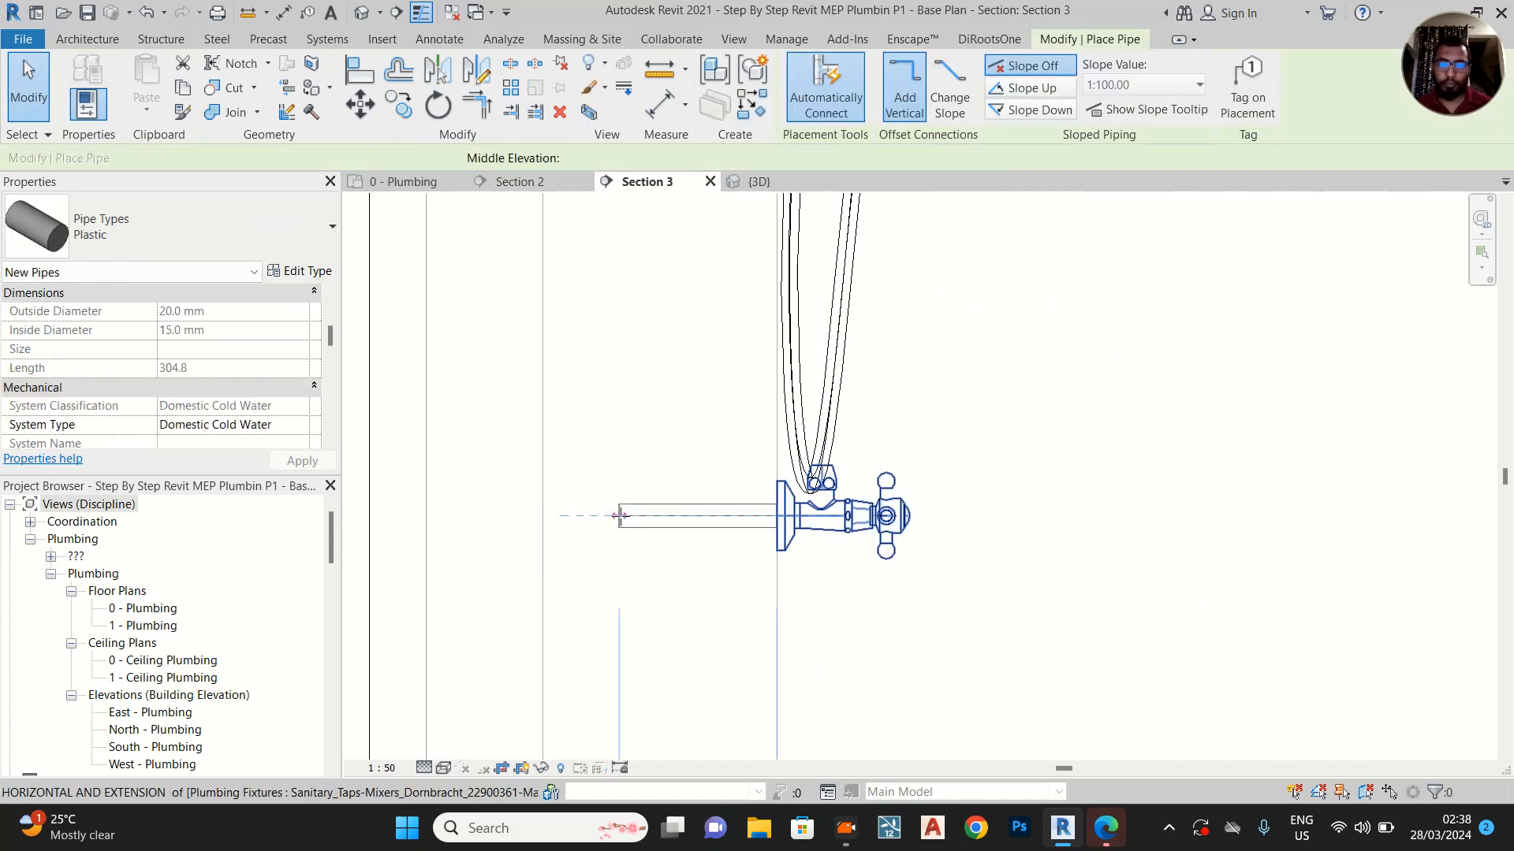
pyautogui.write('100')
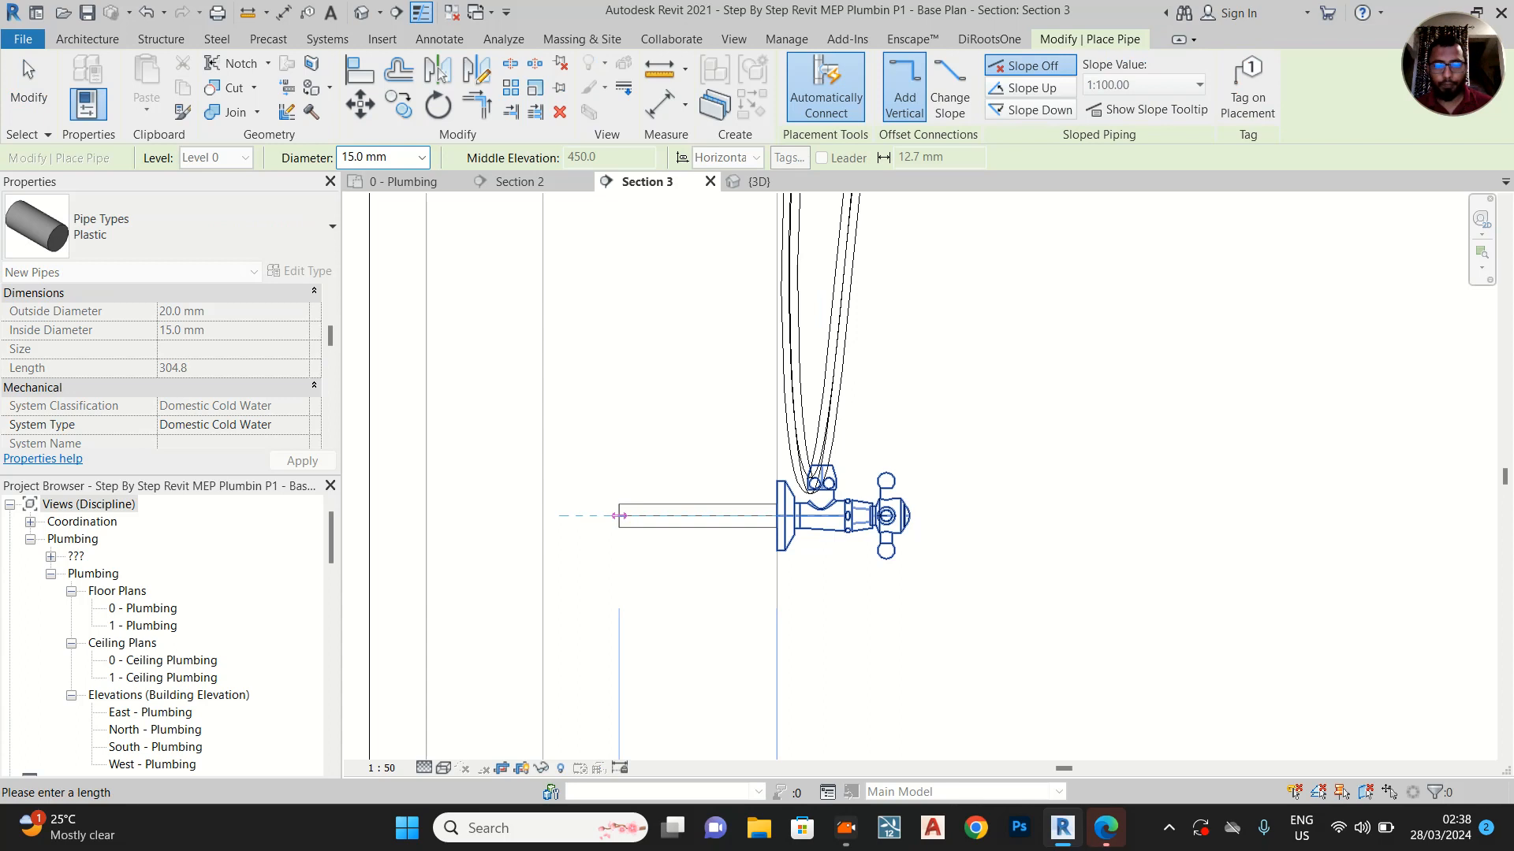
pyautogui.press('Return')
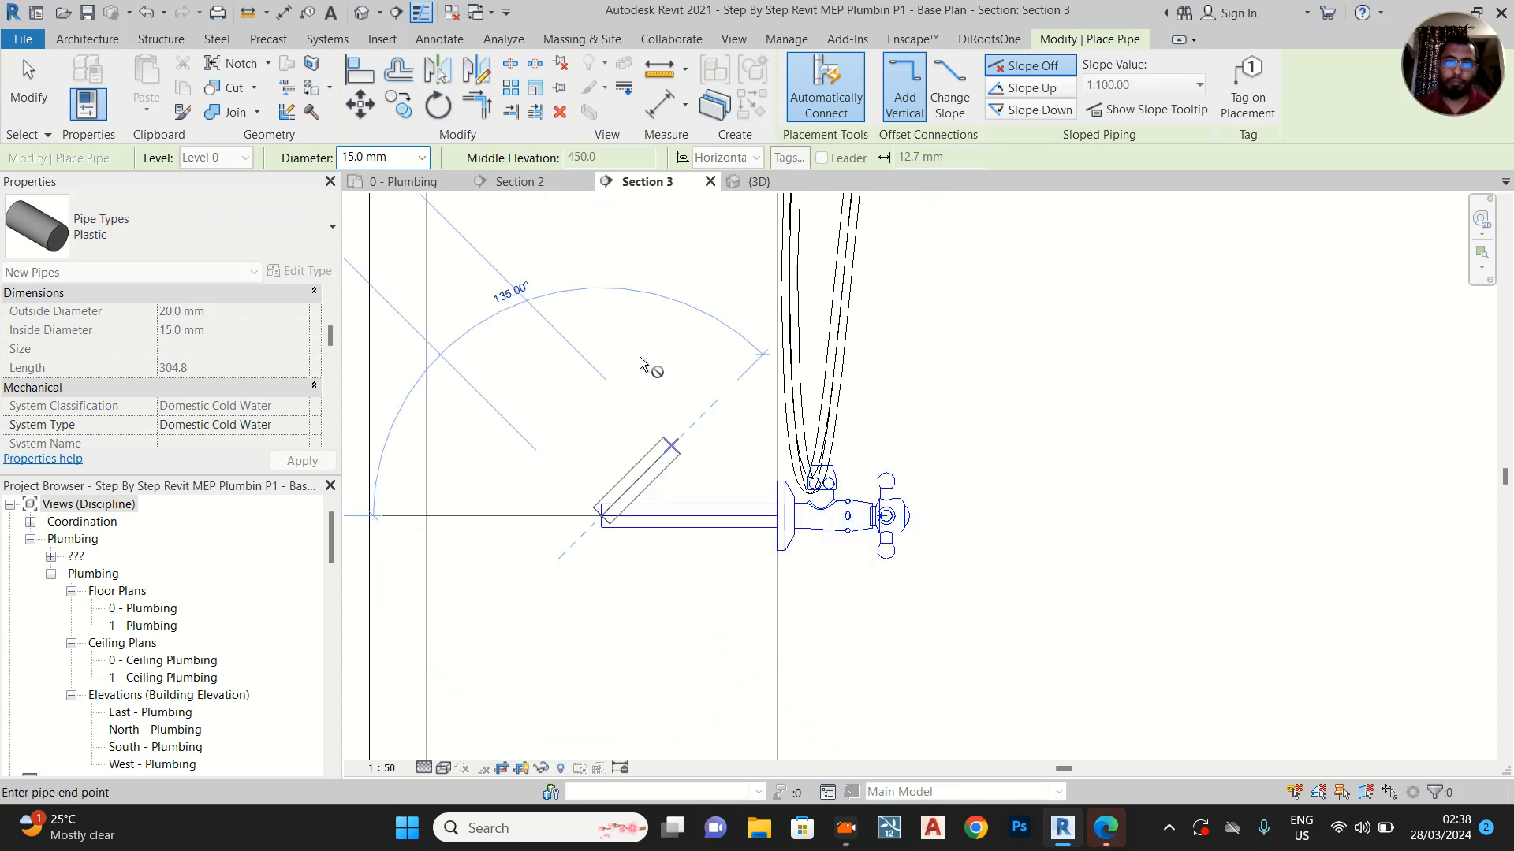
# Continue the shower's cold water pipe vertically up to just below Level 1 and finish the pipe run
pyautogui.moveTo(617, 308); pyautogui.dragTo(663, 615, button='middle')
pyautogui.scroll(-5, 663, 614)
pyautogui.moveTo(666, 276); pyautogui.dragTo(720, 606, button='middle')
pyautogui.scroll(-2, 719, 608)
pyautogui.scroll(-2, 719, 520)
pyautogui.moveTo(754, 284); pyautogui.dragTo(750, 727, button='middle')
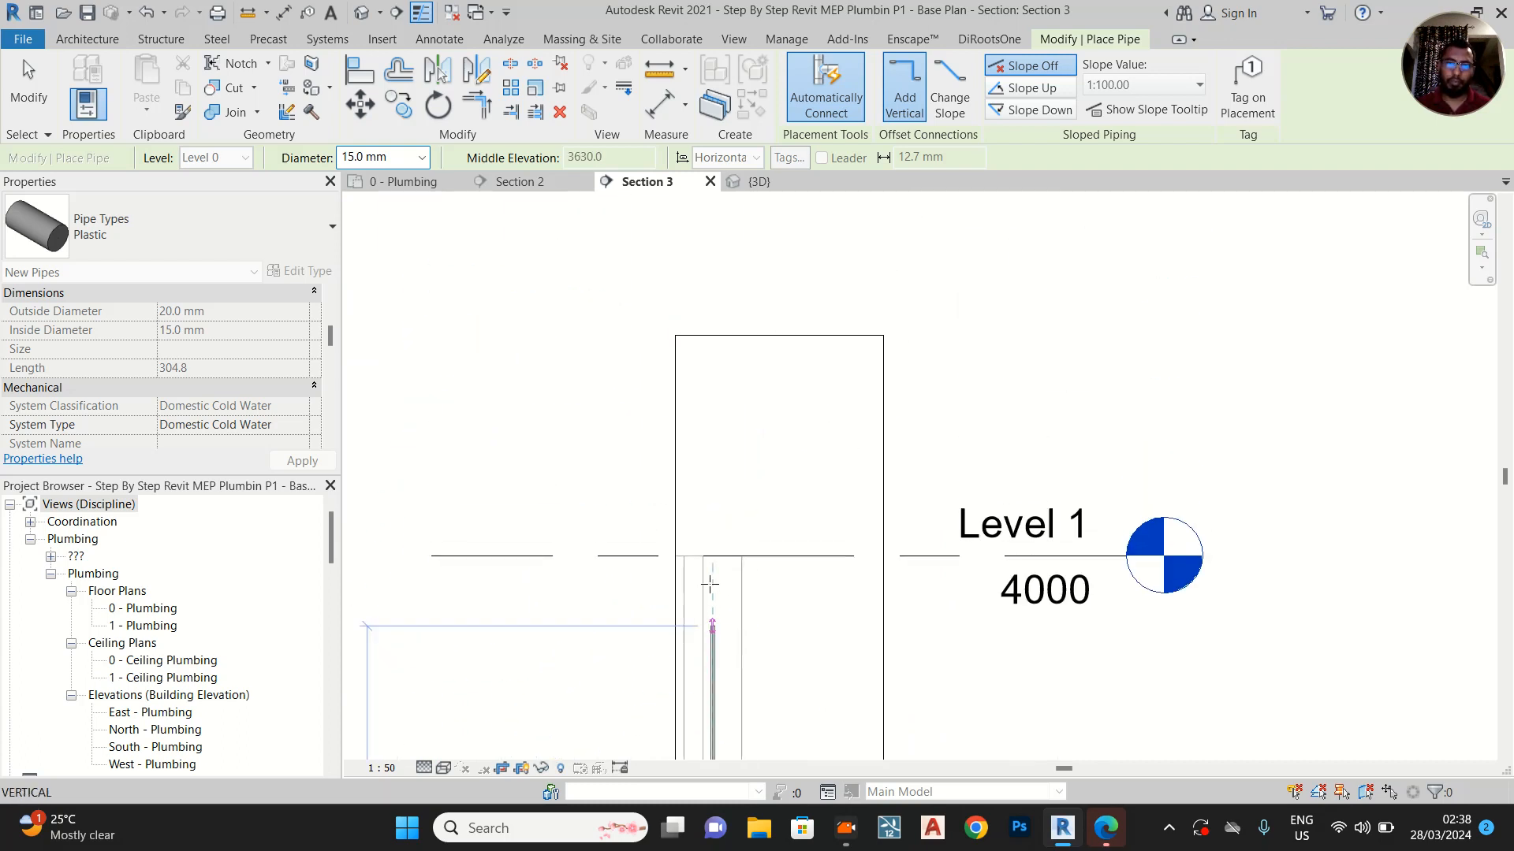
pyautogui.scroll(1, 709, 595)
pyautogui.scroll(1, 717, 561)
pyautogui.click(715, 543)
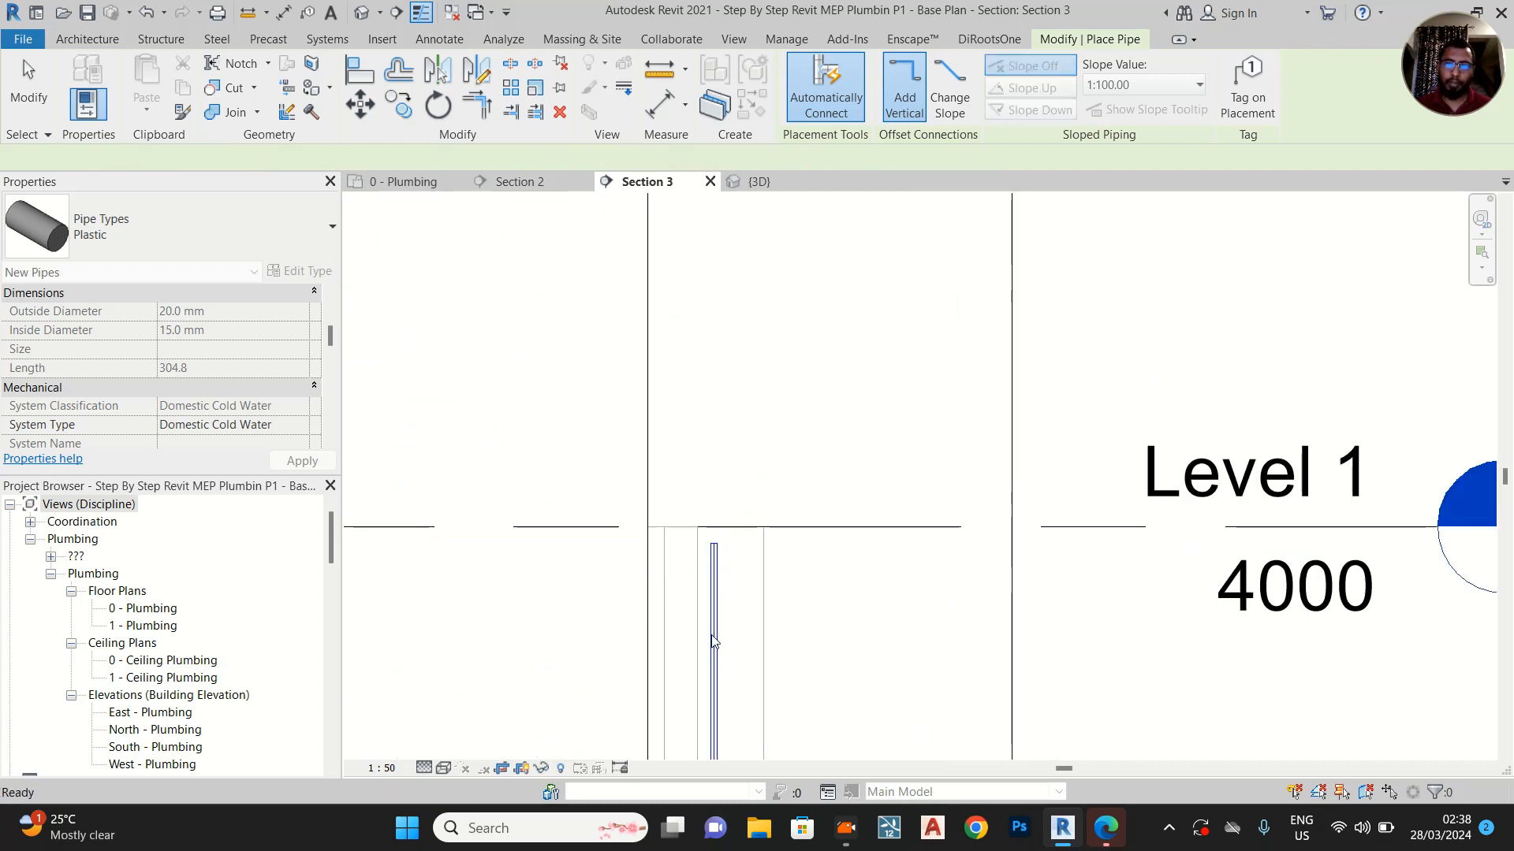
pyautogui.scroll(-5, 704, 402)
pyautogui.moveTo(736, 593); pyautogui.dragTo(713, 368, button='middle')
pyautogui.scroll(-2, 714, 368)
pyautogui.moveTo(736, 652); pyautogui.dragTo(722, 514, button='middle')
pyautogui.scroll(4, 695, 560)
pyautogui.scroll(2, 679, 611)
pyautogui.press('Escape')
pyautogui.press('Escape')
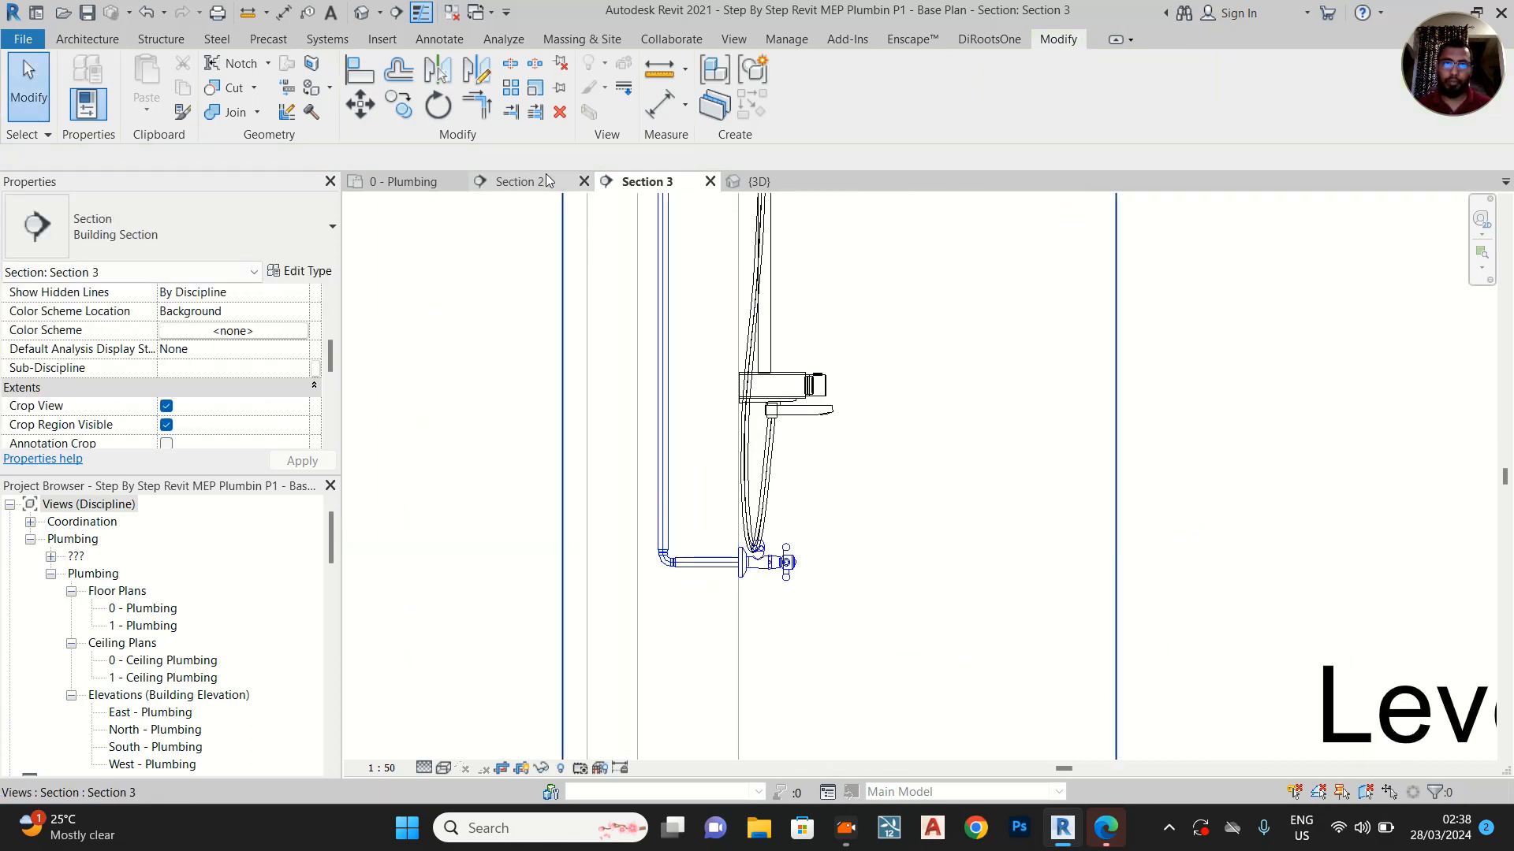
# In the 0 - Plumbing floor plan, align the shower's cold water riser with its hot water riser
pyautogui.click(430, 188)
pyautogui.scroll(3, 656, 618)
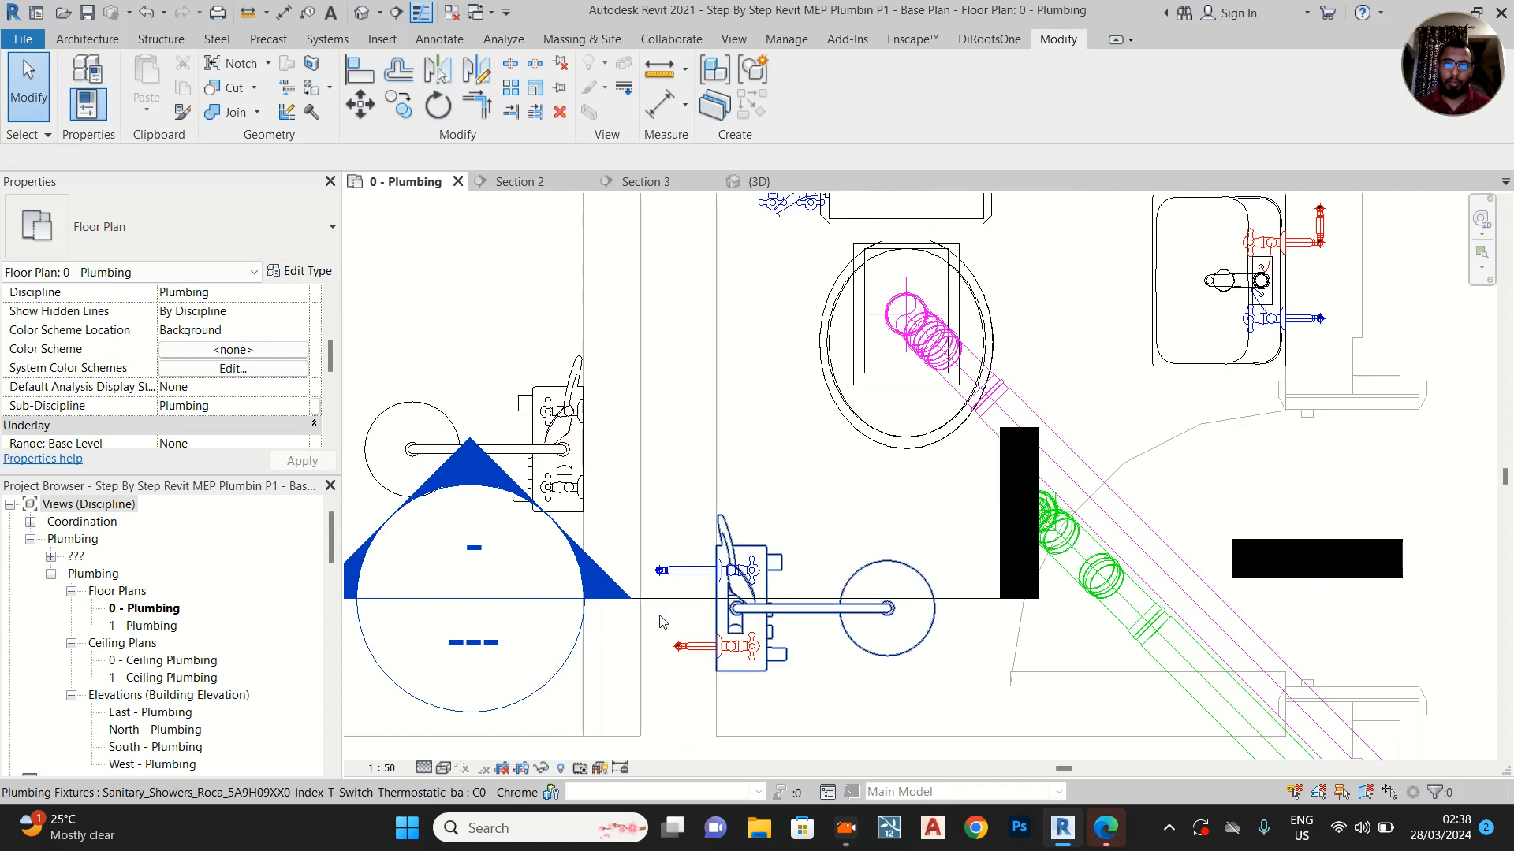
pyautogui.scroll(2, 649, 631)
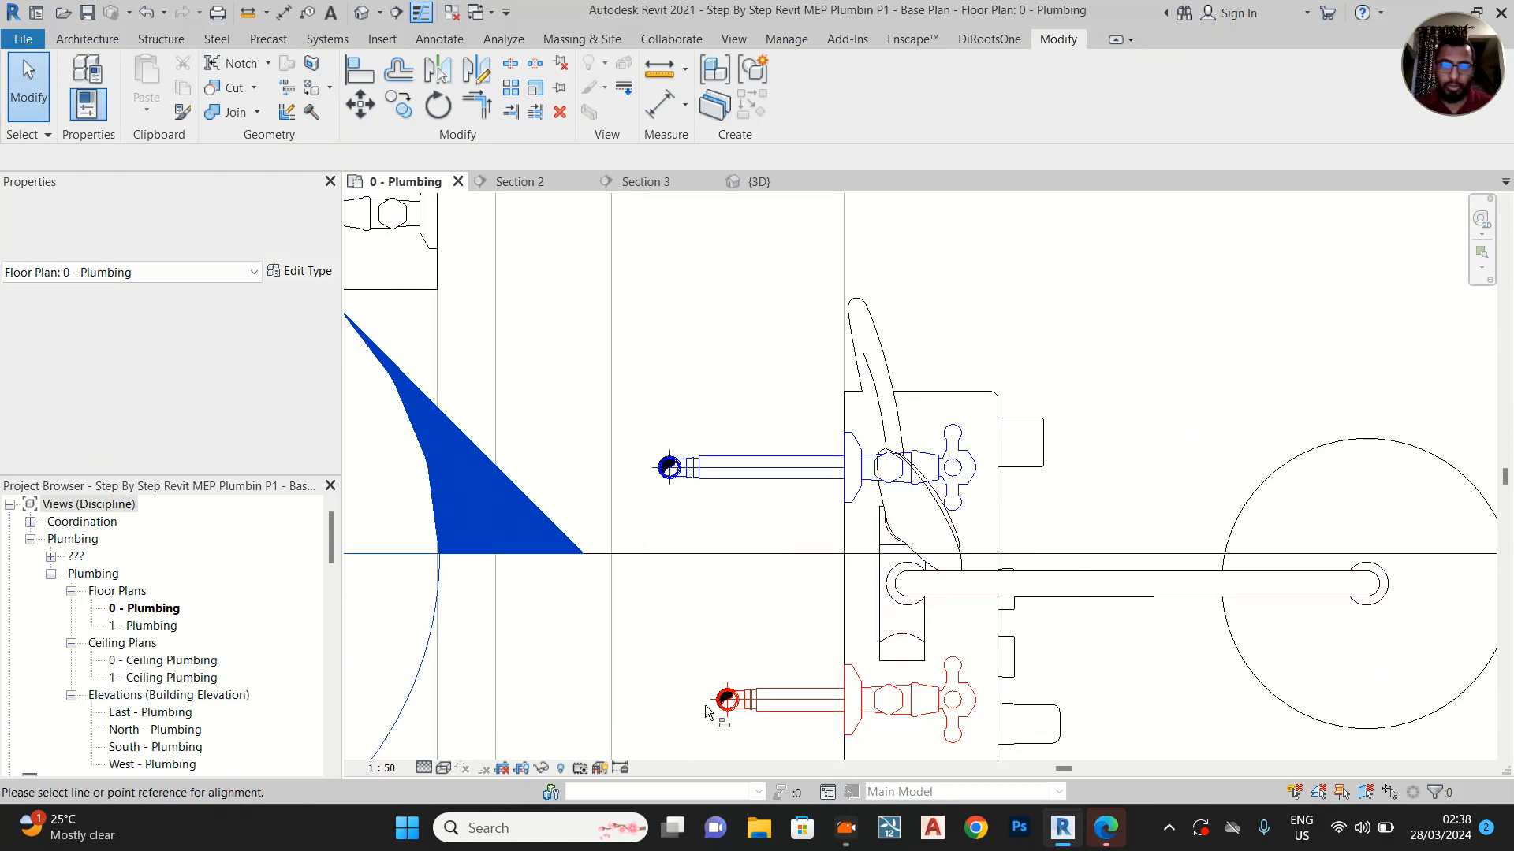
pyautogui.scroll(3, 729, 695)
pyautogui.press('a')
pyautogui.press('l')
pyautogui.click(771, 691)
pyautogui.moveTo(734, 280); pyautogui.dragTo(847, 632, button='middle')
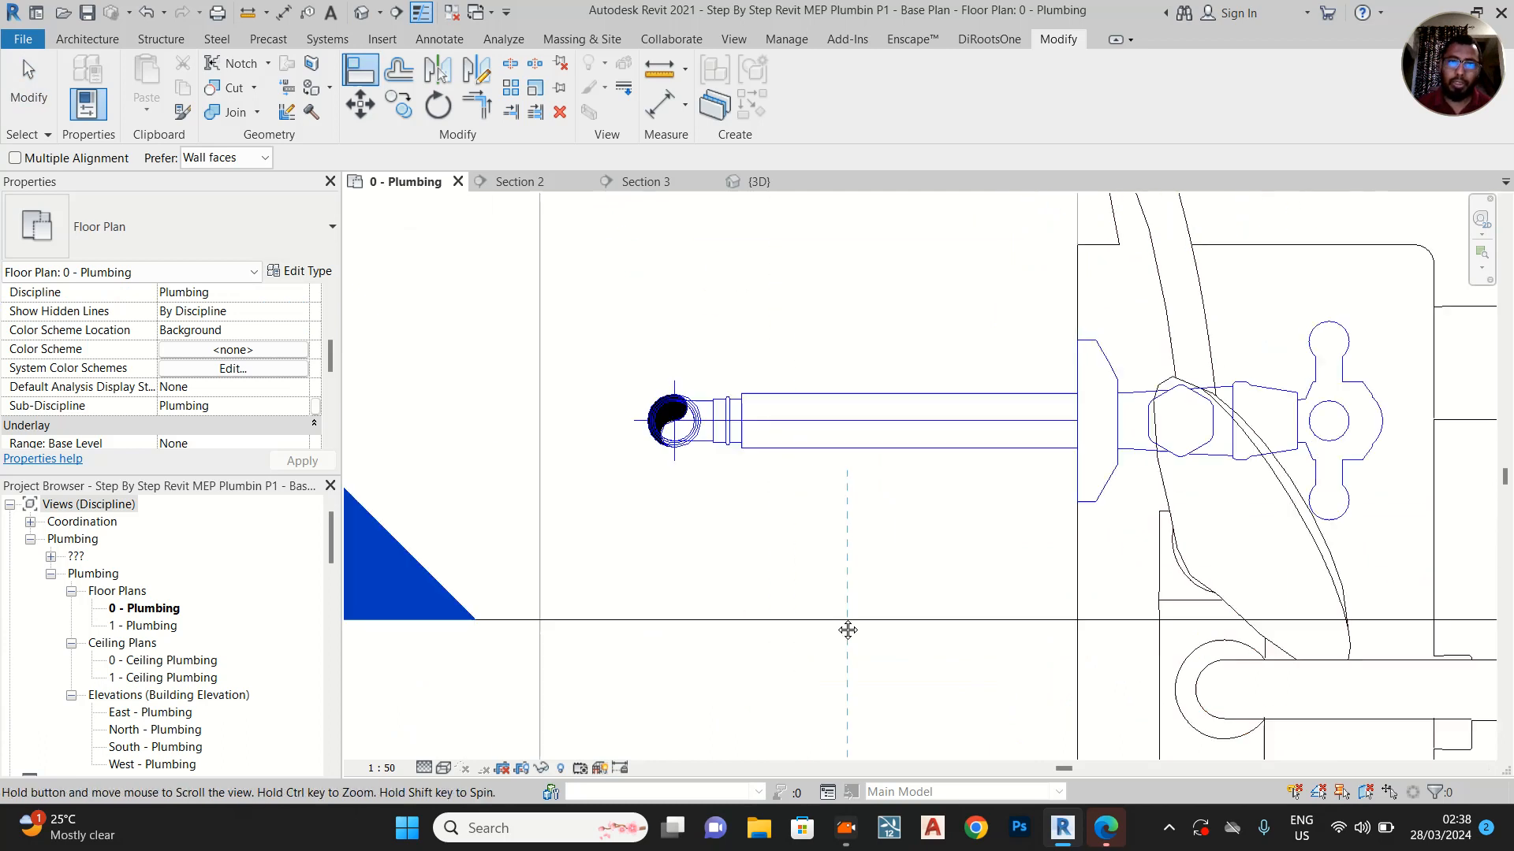
pyautogui.click(747, 498)
pyautogui.scroll(-8, 745, 493)
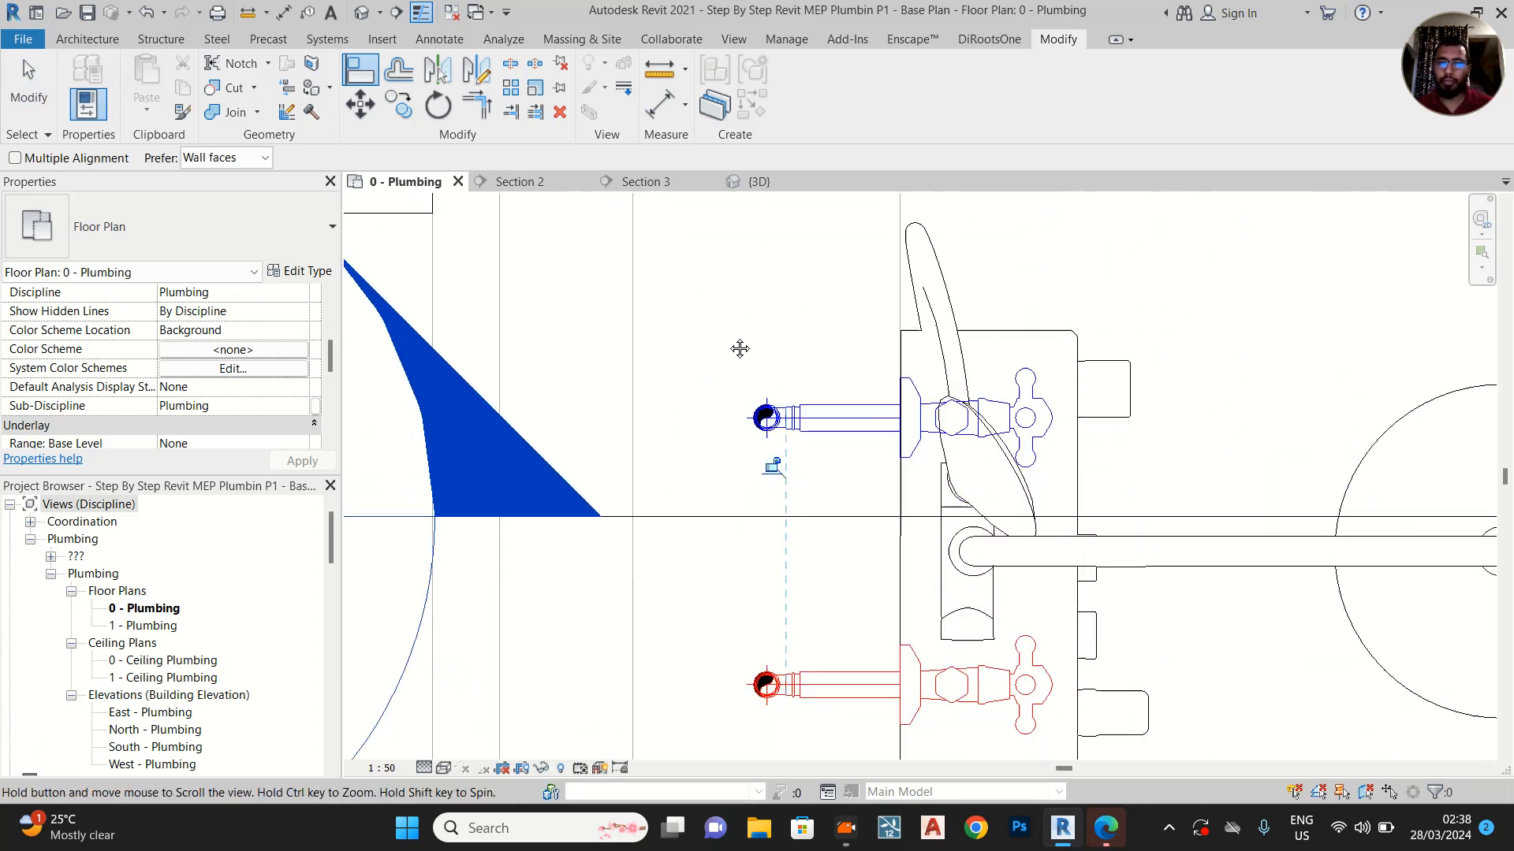
pyautogui.press('Escape')
pyautogui.scroll(-2, 741, 484)
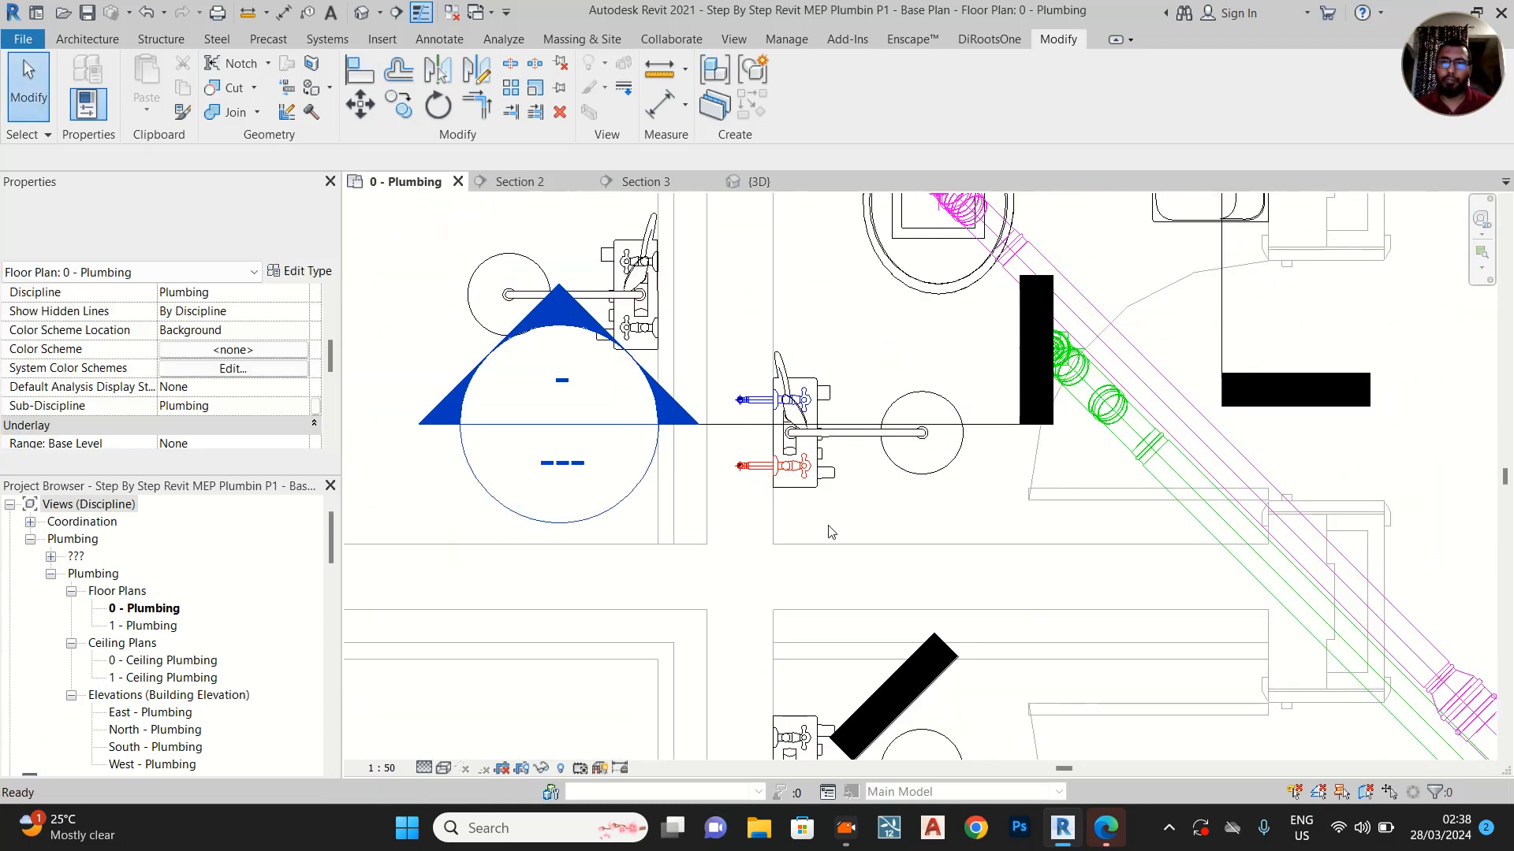
# Move the Section 2 line across the floor plan so that it runs in front of the shower
pyautogui.scroll(-1, 867, 497)
pyautogui.click(1168, 326)
pyautogui.moveTo(1169, 344); pyautogui.dragTo(747, 580)
pyautogui.click(745, 581)
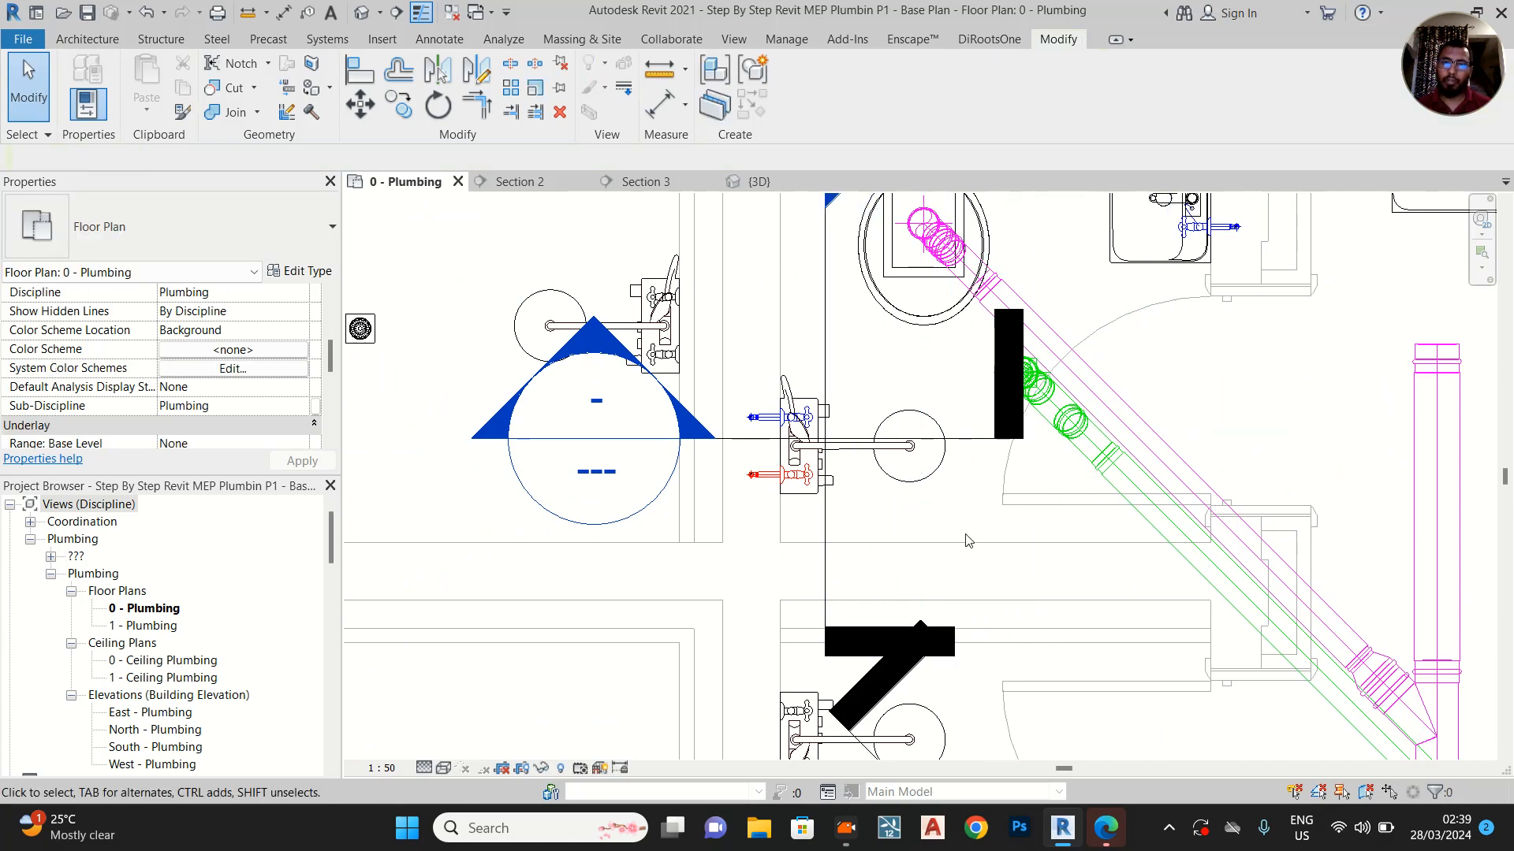
pyautogui.scroll(-2, 968, 541)
pyautogui.click(875, 377)
pyautogui.scroll(1, 878, 377)
pyautogui.moveTo(878, 377); pyautogui.dragTo(875, 428)
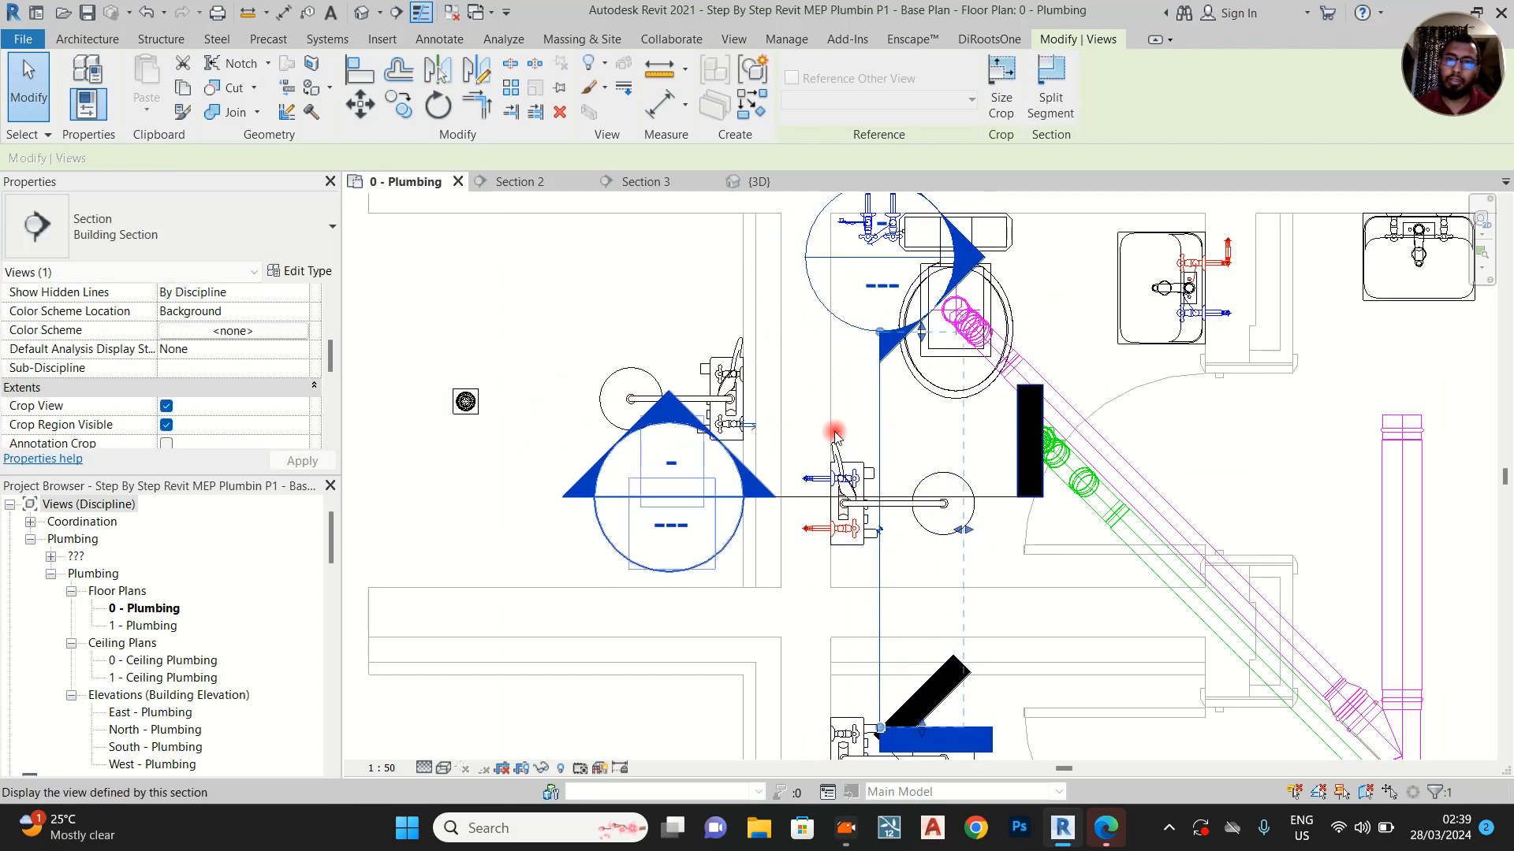
# Flip Section 2 so it faces the shower wall, then open its view and bring the risers' upper ends near Level 1 into sight
pyautogui.rightClick(880, 427)
pyautogui.click(749, 432)
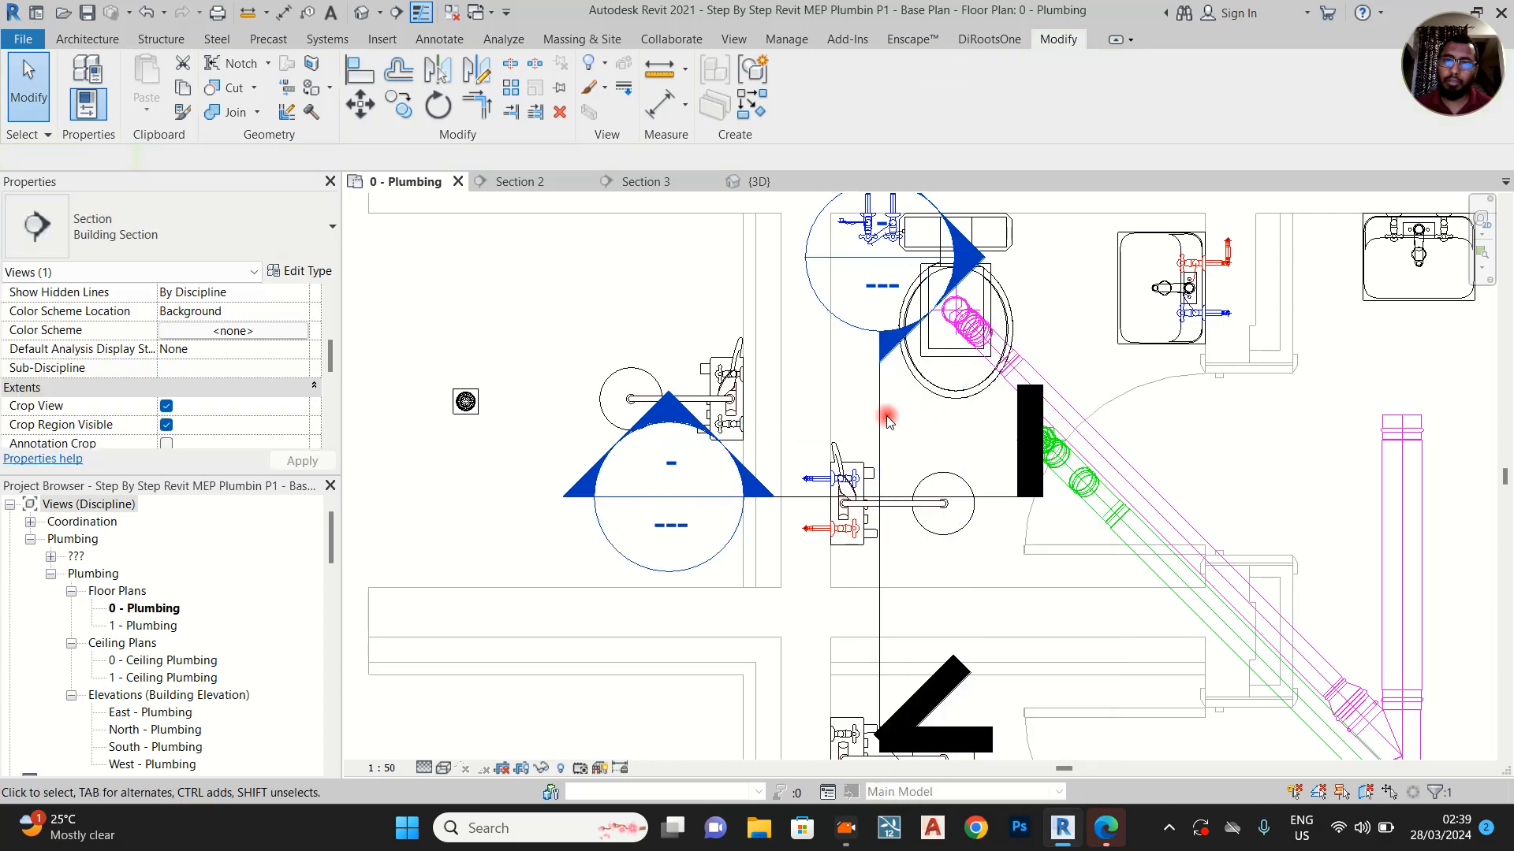
pyautogui.press('Escape')
pyautogui.click(756, 430)
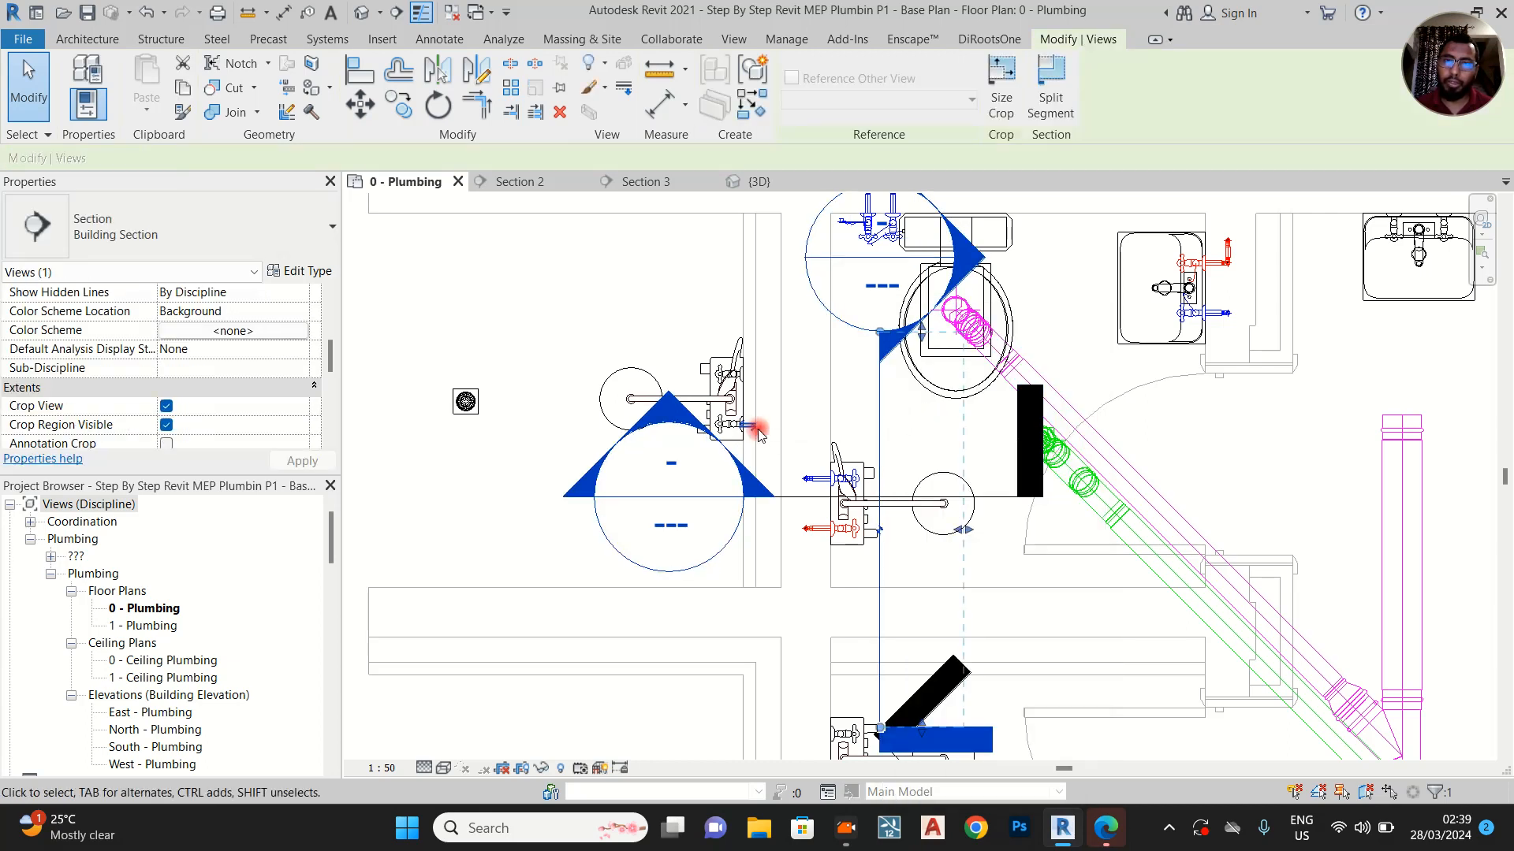
pyautogui.rightClick(879, 416)
pyautogui.click(950, 411)
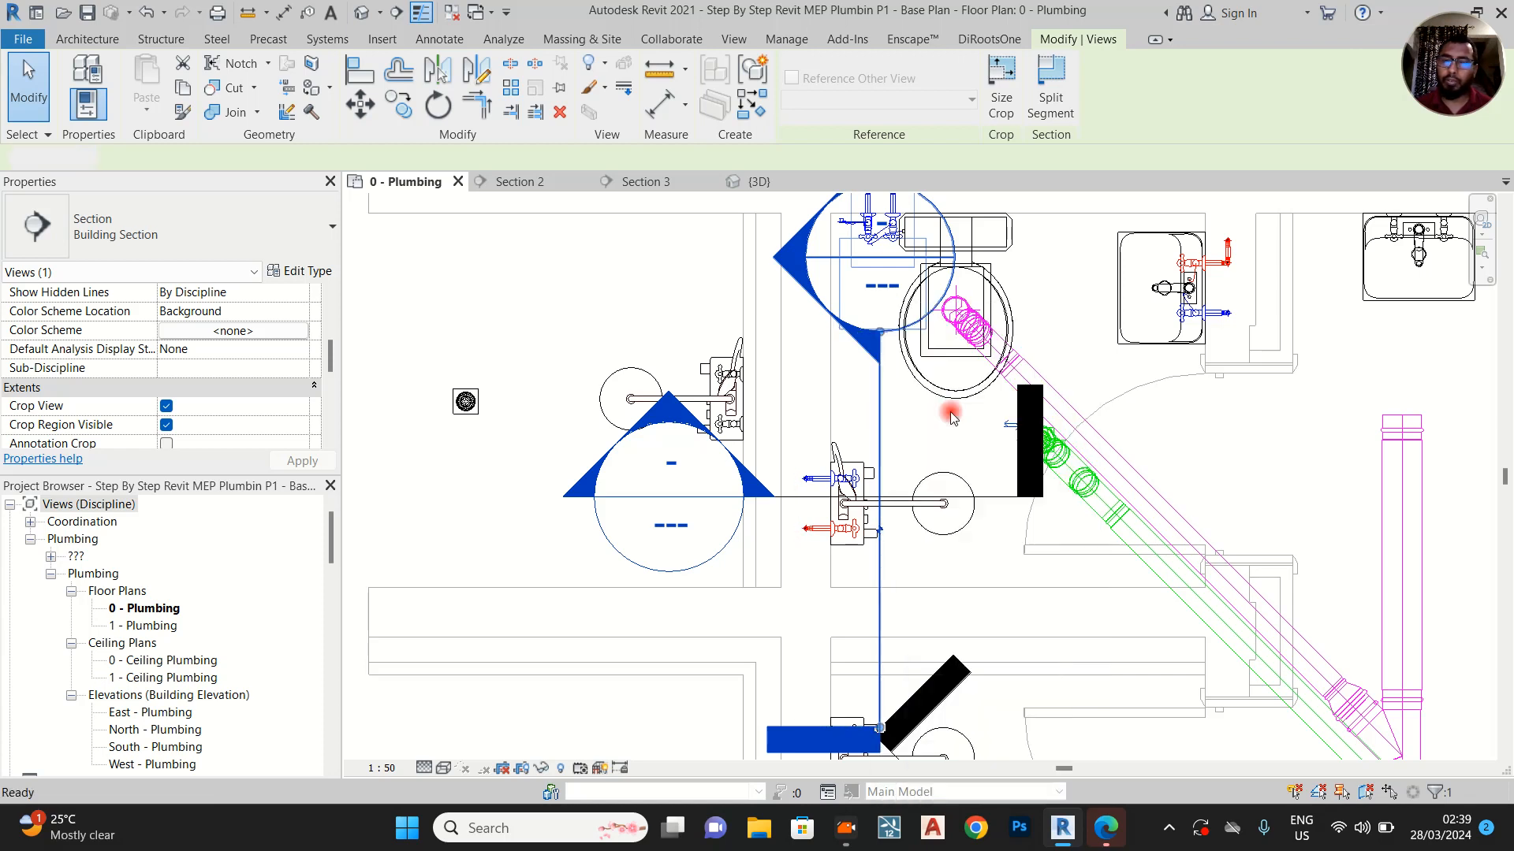
pyautogui.moveTo(908, 283); pyautogui.dragTo(908, 272, button='middle')
pyautogui.moveTo(837, 418); pyautogui.dragTo(852, 573, button='middle')
pyautogui.scroll(-1, 891, 410)
pyautogui.moveTo(942, 252); pyautogui.dragTo(919, 540, button='middle')
# Align the upper end of the shower's hot water riser with Level 1 in Section 2
pyautogui.press('a')
pyautogui.press('l')
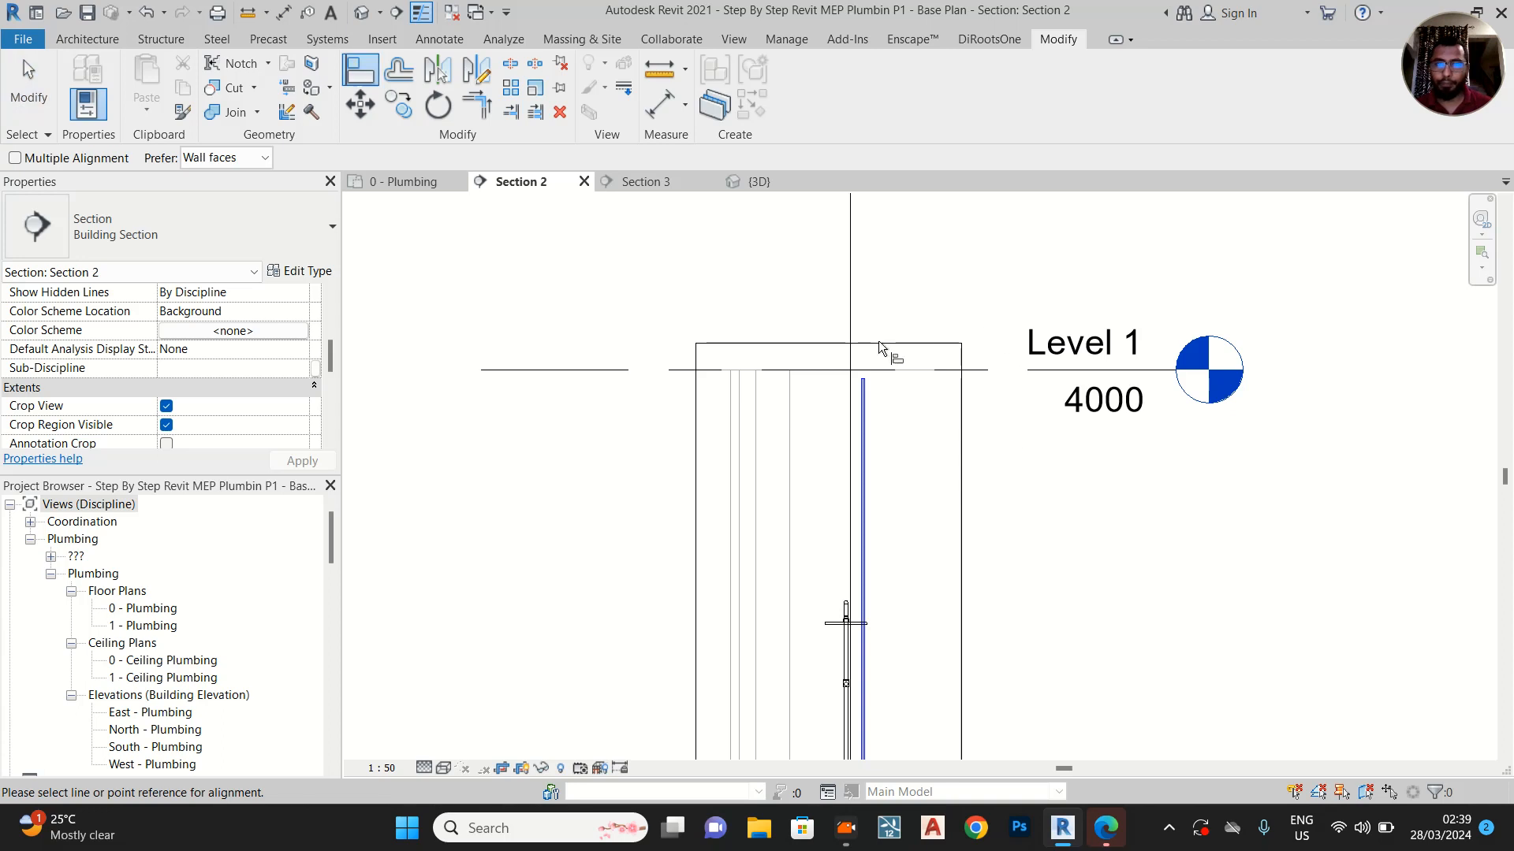
pyautogui.click(825, 373)
pyautogui.moveTo(826, 536); pyautogui.dragTo(821, 384, button='middle')
pyautogui.click(828, 670)
pyautogui.moveTo(812, 753); pyautogui.dragTo(824, 545, button='middle')
pyautogui.scroll(5, 835, 591)
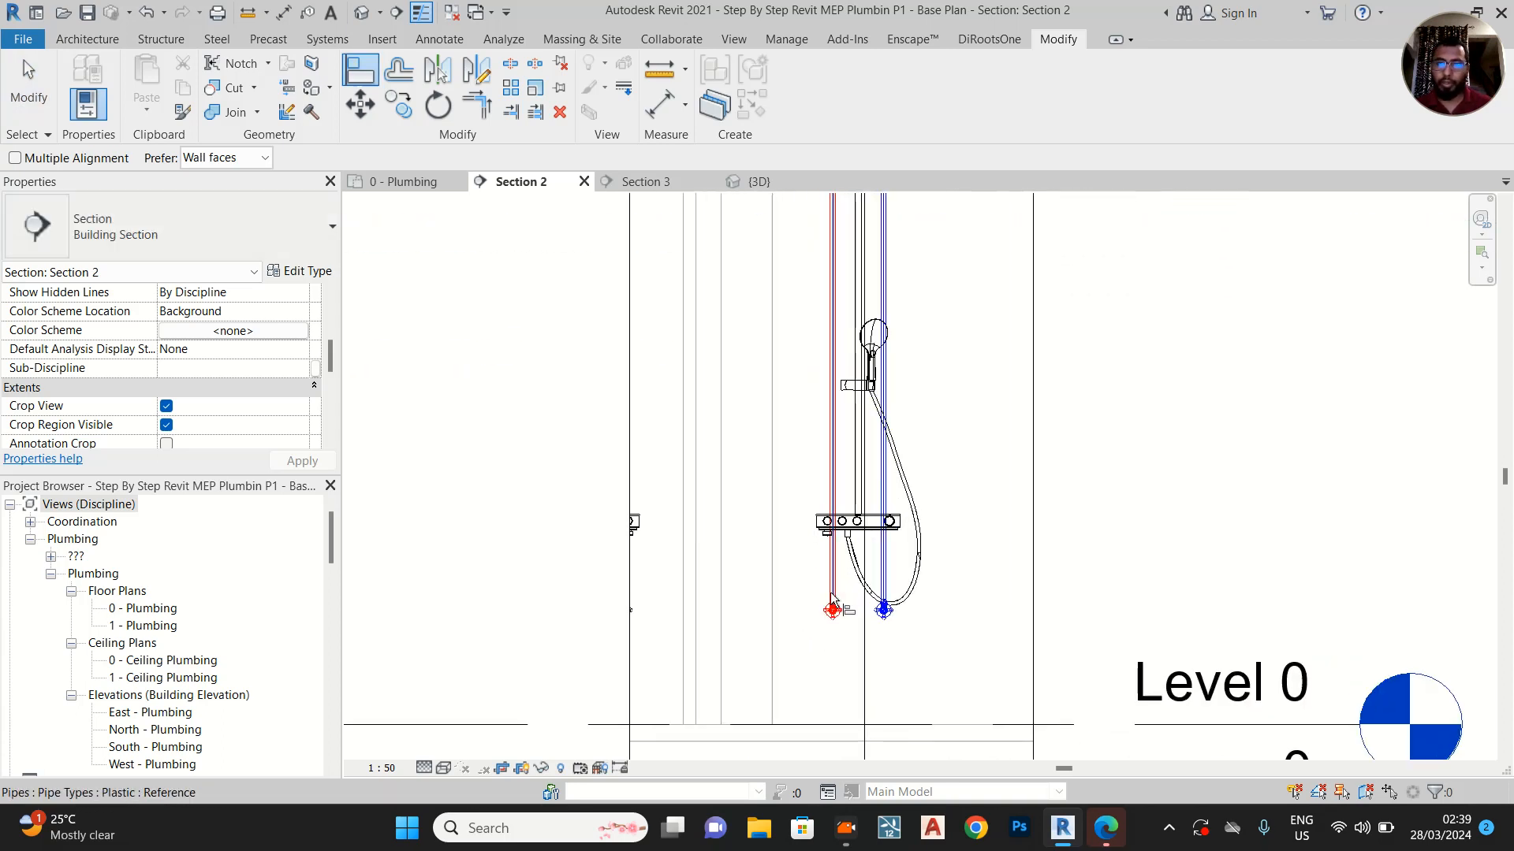
pyautogui.press('Escape')
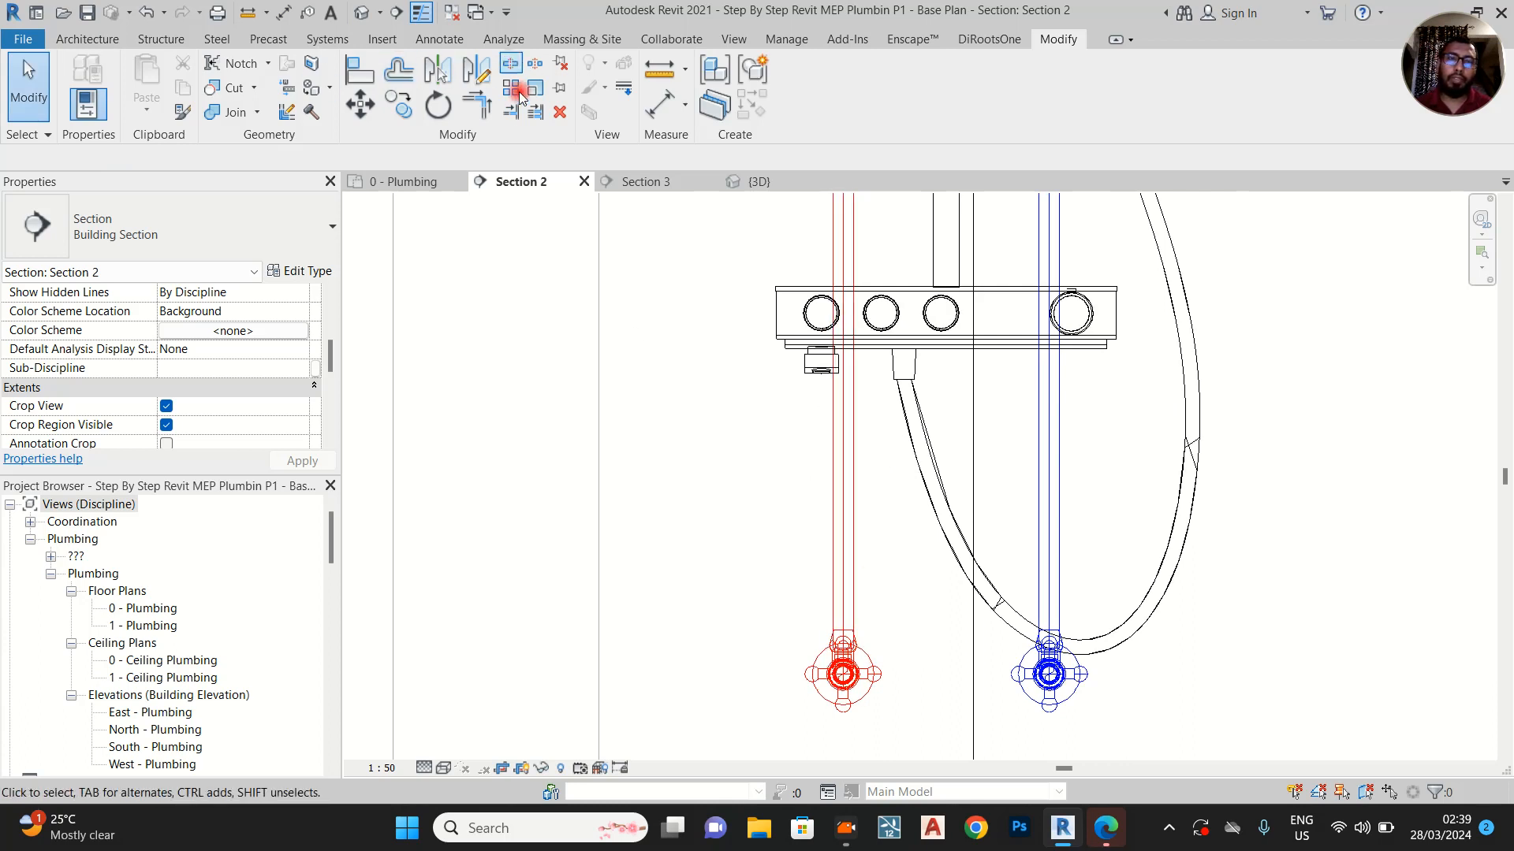
# Split the shower's hot water riser a short distance above its angle valve and delete the fitting created at the split
pyautogui.click(518, 93)
pyautogui.scroll(3, 849, 552)
pyautogui.press('Escape')
pyautogui.click(843, 476)
pyautogui.press('Delete')
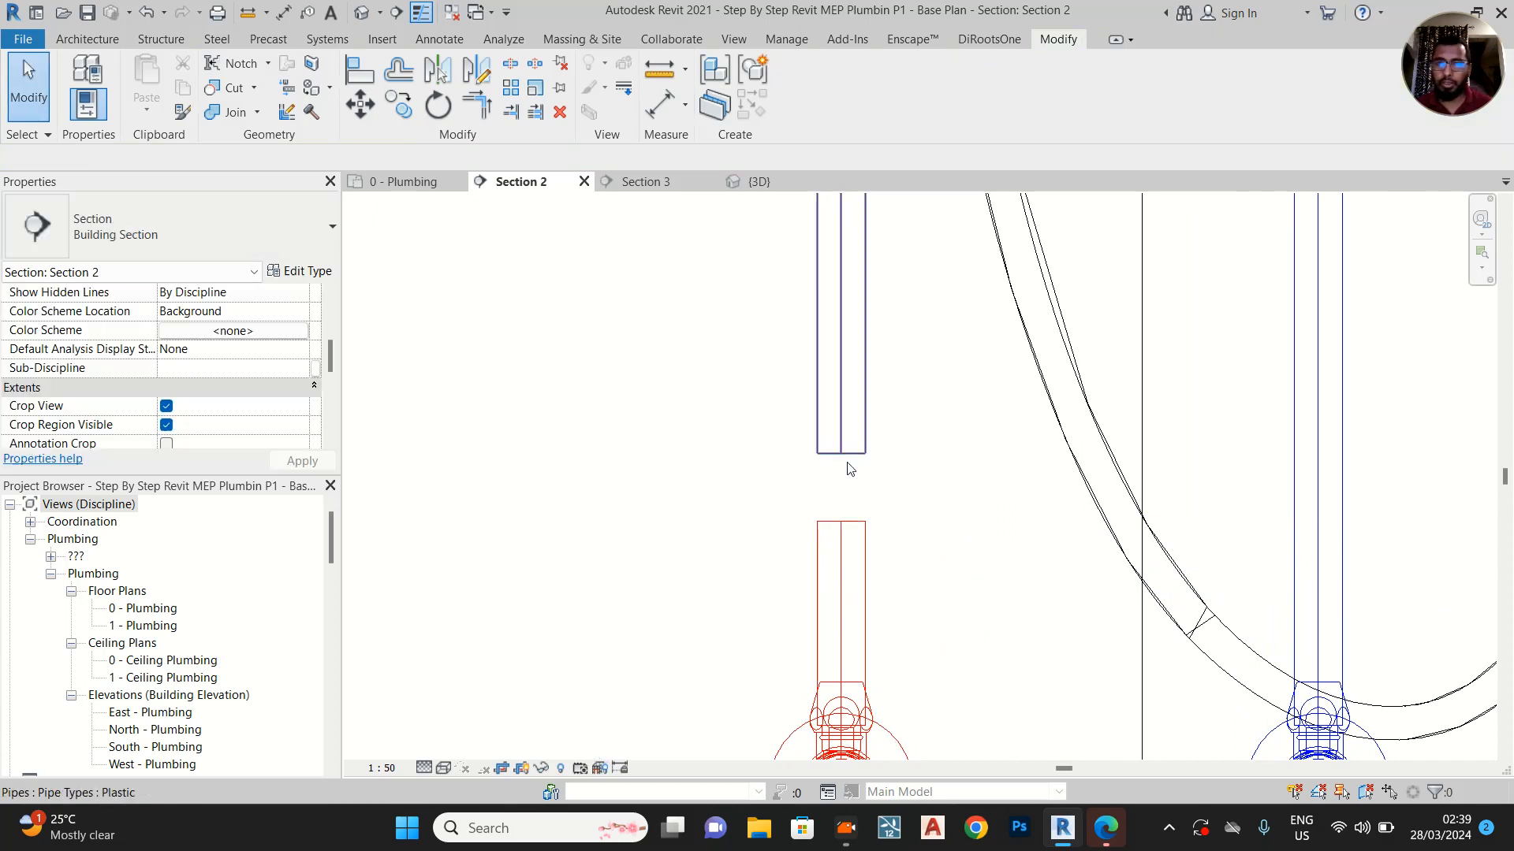
# Draw a 15 mm hot water pipe about 135 mm sideways from the upper riser's cut end, away from the cold riser, then up towards Level 1
pyautogui.click(841, 456)
pyautogui.rightClick(840, 456)
pyautogui.click(924, 381)
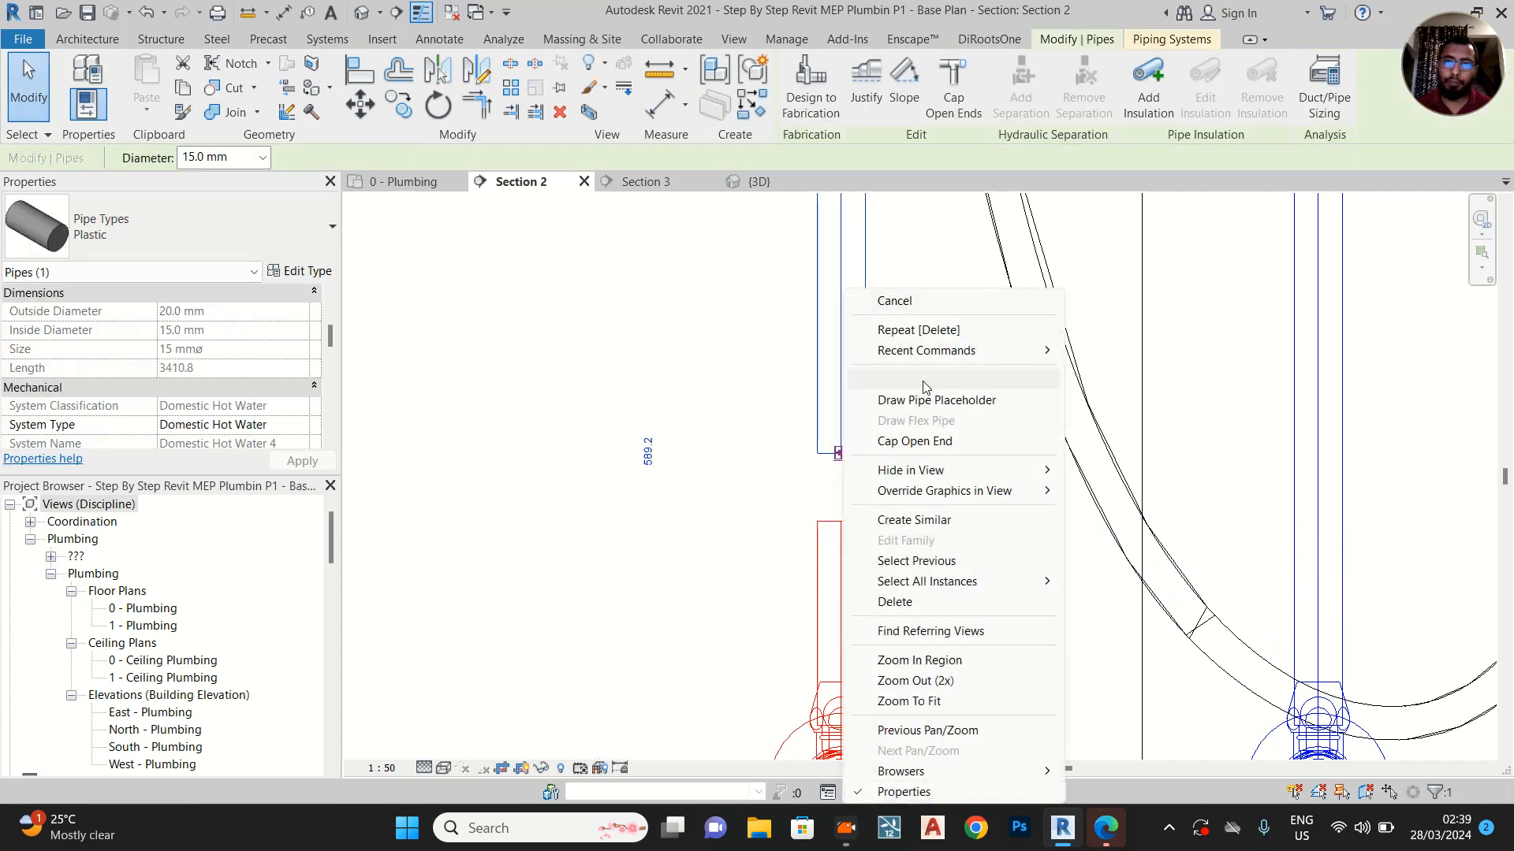
pyautogui.click(514, 439)
pyautogui.moveTo(560, 368); pyautogui.dragTo(730, 675, button='middle')
pyautogui.scroll(-8, 730, 676)
pyautogui.scroll(-3, 695, 526)
pyautogui.moveTo(721, 304); pyautogui.dragTo(711, 653, button='middle')
pyautogui.moveTo(696, 435); pyautogui.dragTo(682, 689, button='middle')
pyautogui.scroll(-2, 683, 449)
pyautogui.click(684, 207)
pyautogui.press('Escape')
pyautogui.press('Escape')
# Delete the elbow joining the new horizontal branch to the original hot water riser
pyautogui.moveTo(721, 568); pyautogui.dragTo(716, 177, button='middle')
pyautogui.scroll(5, 693, 583)
pyautogui.scroll(2, 748, 505)
pyautogui.click(745, 516)
pyautogui.press('Delete')
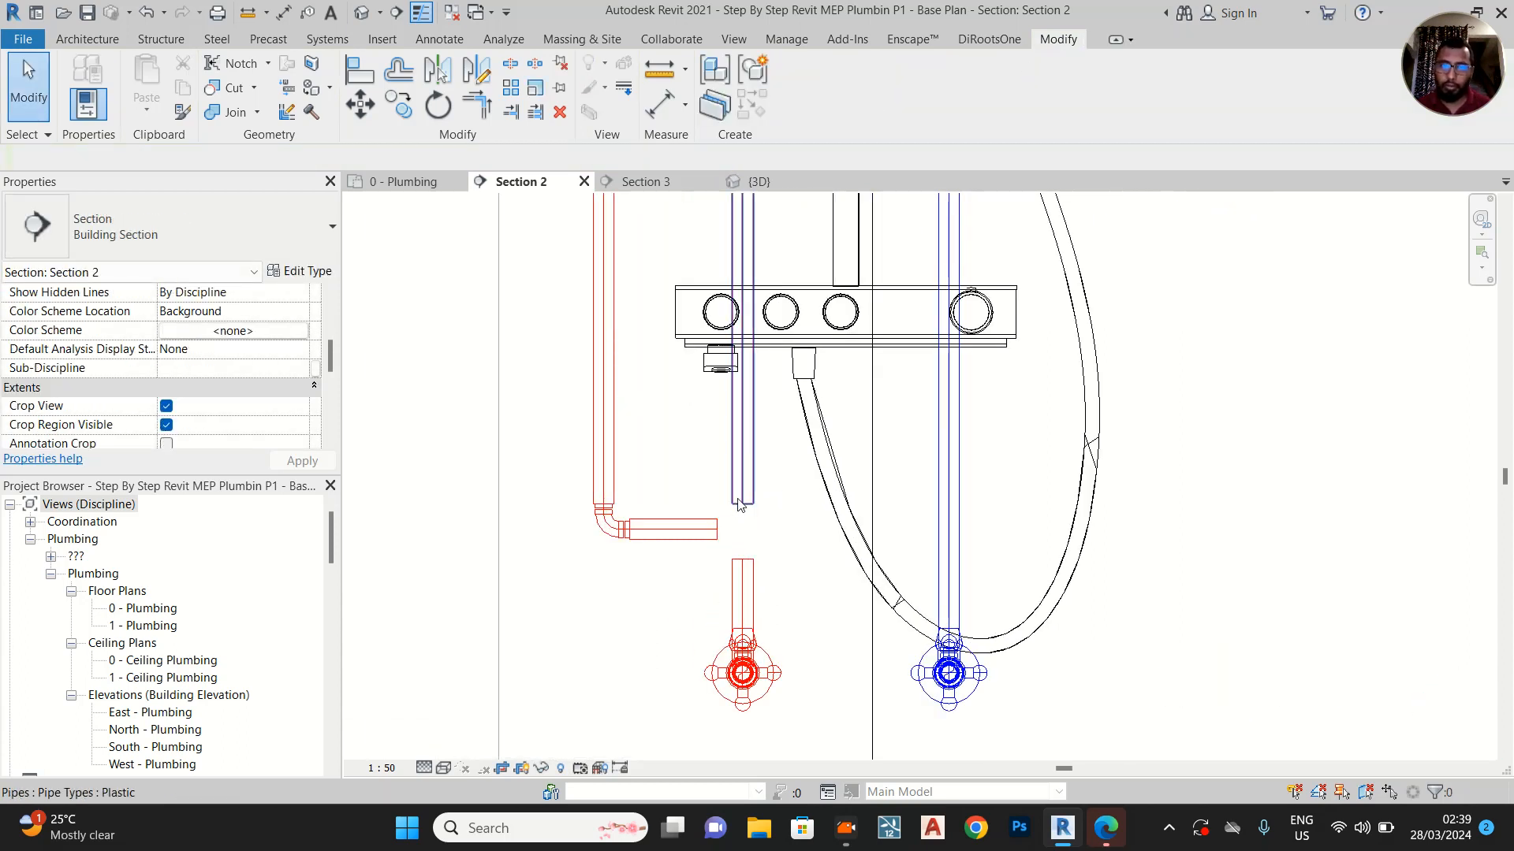
# Extend the original hot water riser down to its lower stub and connect the horizontal branch into it with a tee
pyautogui.scroll(1, 741, 512)
pyautogui.scroll(2, 740, 514)
pyautogui.click(744, 501)
pyautogui.moveTo(746, 499); pyautogui.dragTo(745, 596)
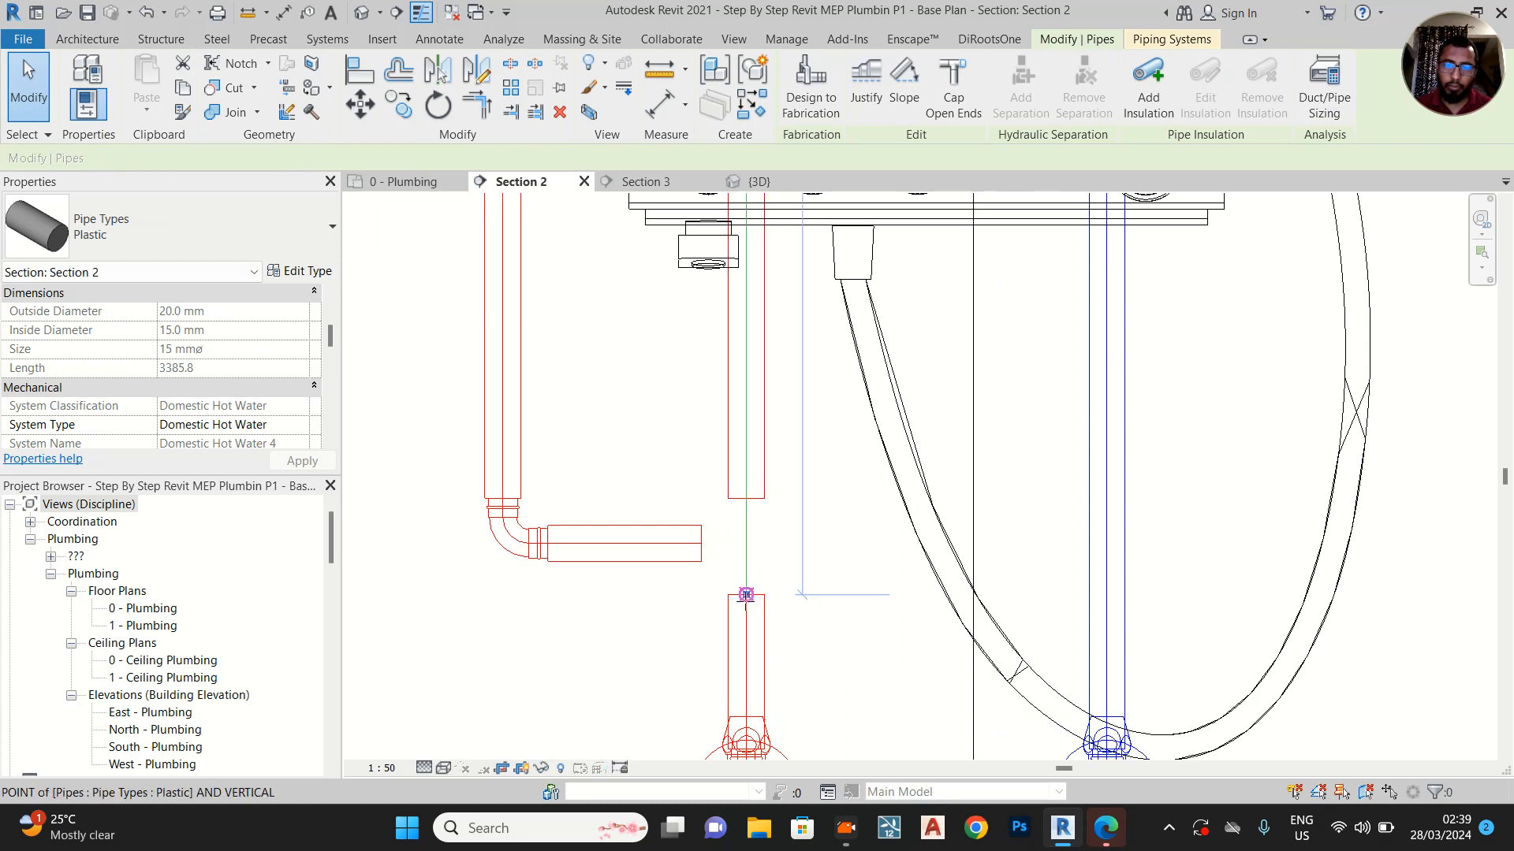
pyautogui.click(696, 553)
pyautogui.click(701, 546)
pyautogui.moveTo(702, 544); pyautogui.dragTo(746, 543)
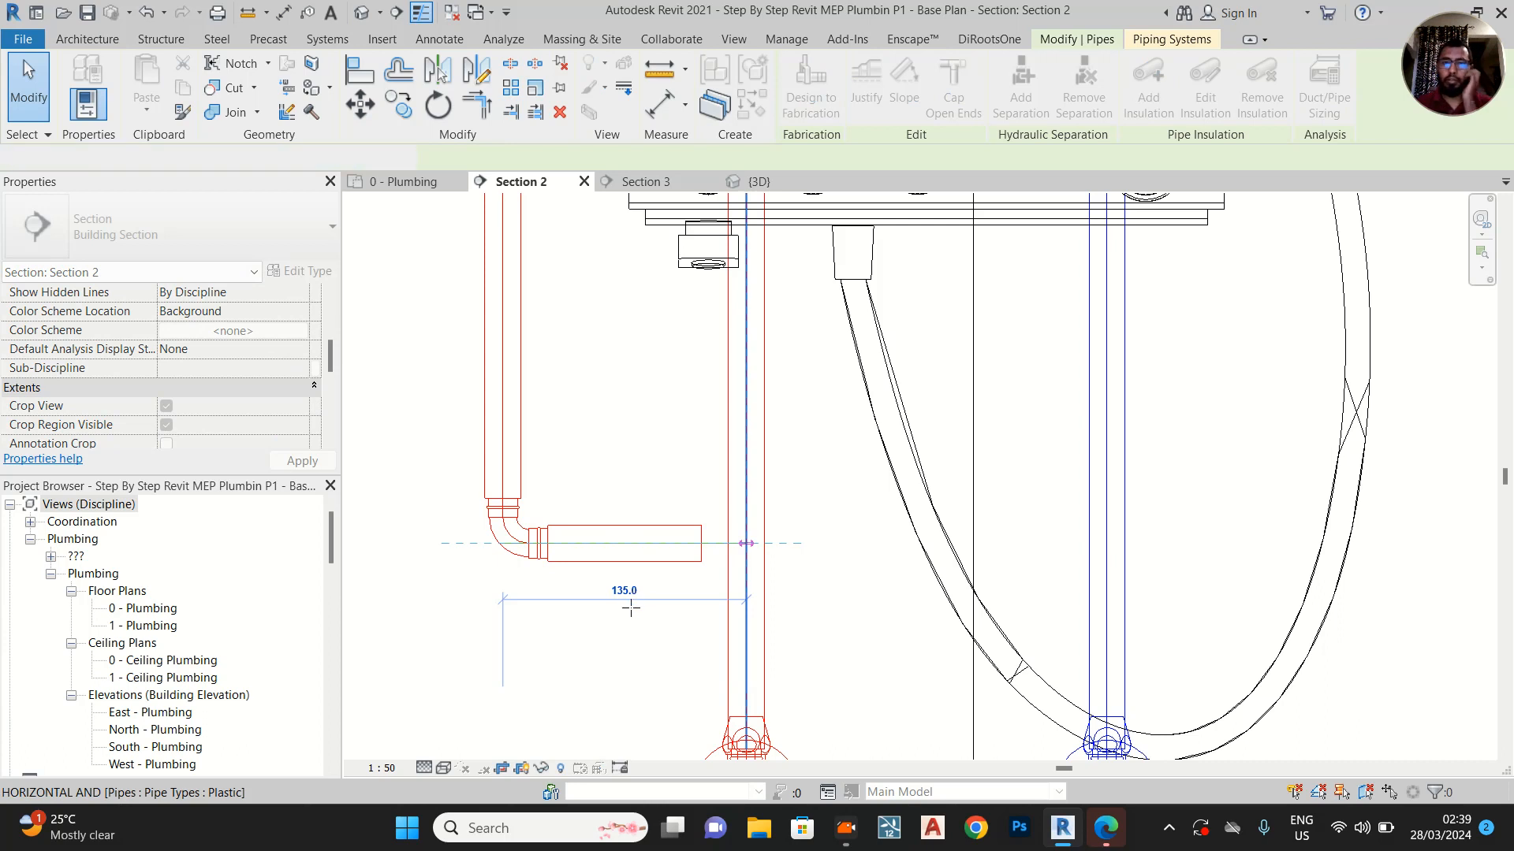
# Move the second hot water riser closer to the original one, shortening the horizontal branch between them
pyautogui.scroll(-3, 607, 635)
pyautogui.click(599, 642)
pyautogui.scroll(-4, 597, 634)
pyautogui.click(578, 492)
pyautogui.scroll(3, 584, 499)
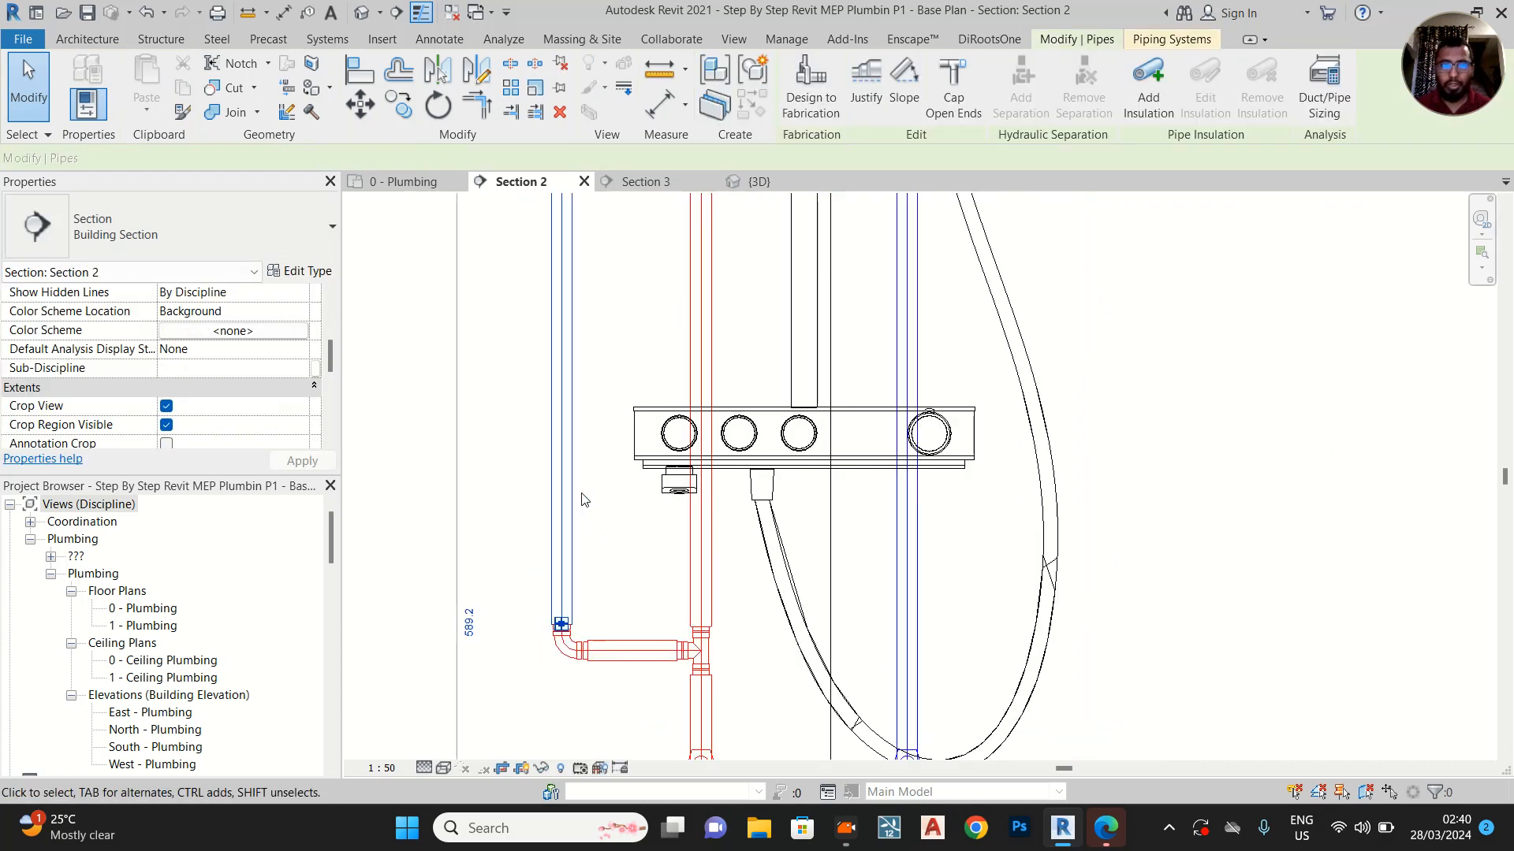
pyautogui.moveTo(609, 484); pyautogui.dragTo(610, 483)
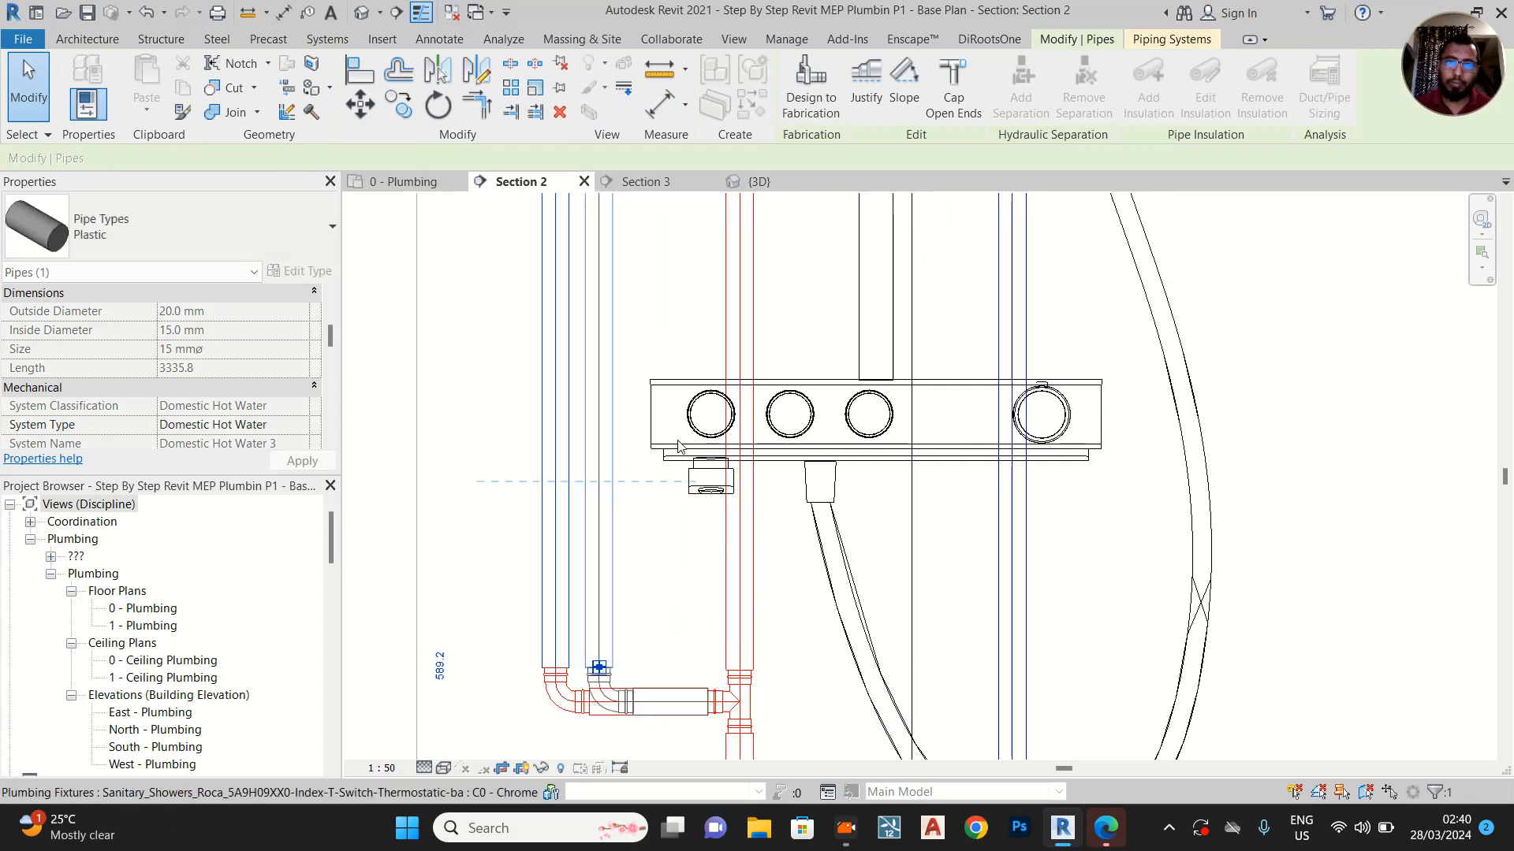
# Examine the shower's hot and cold water risers in Section 2 from the angle valves up to the shower head
pyautogui.click(678, 440)
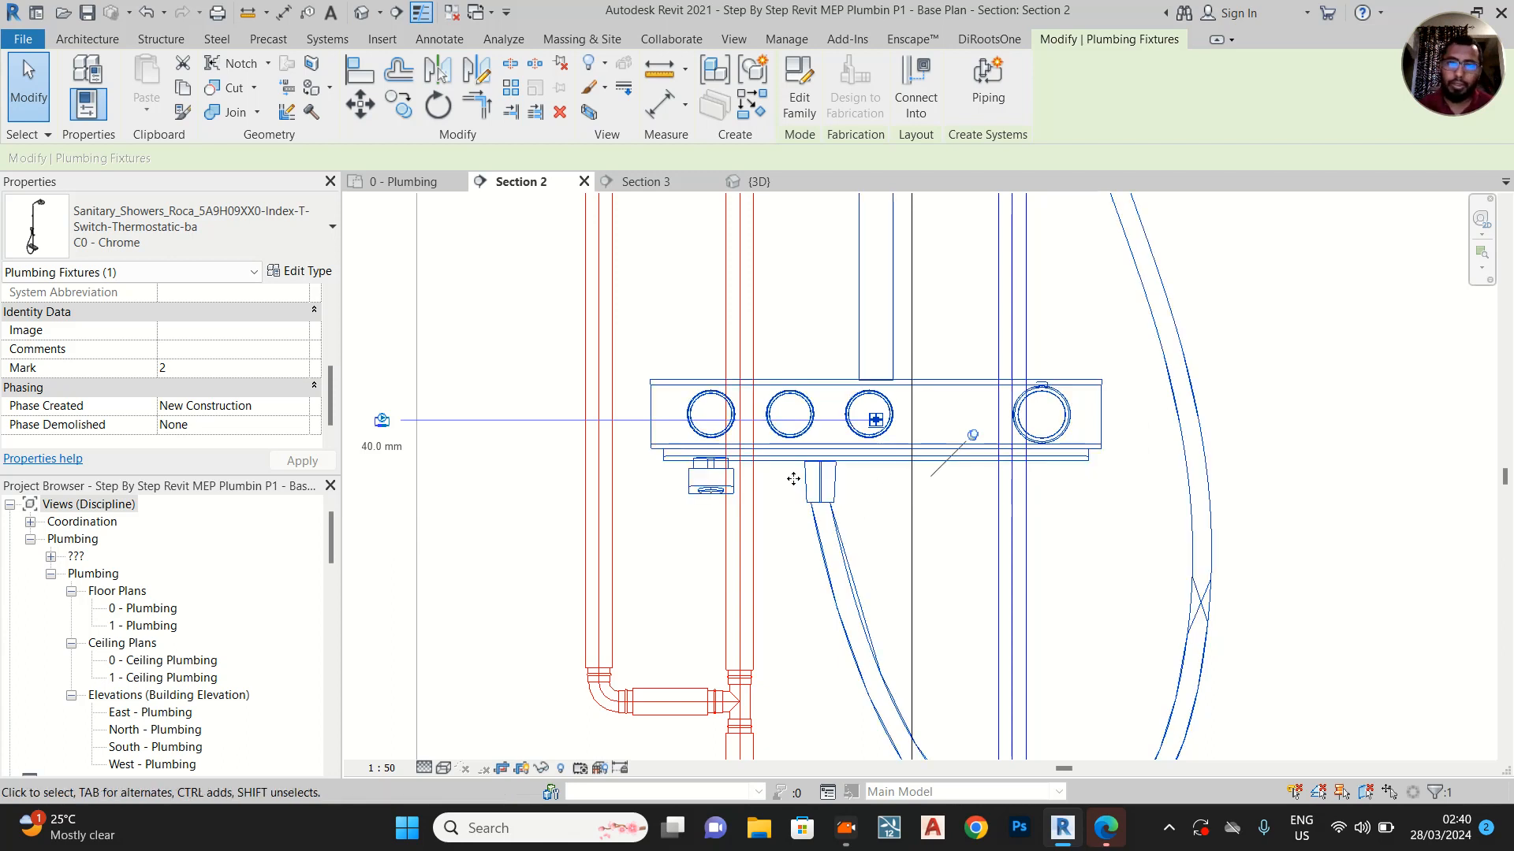
pyautogui.scroll(-2, 784, 473)
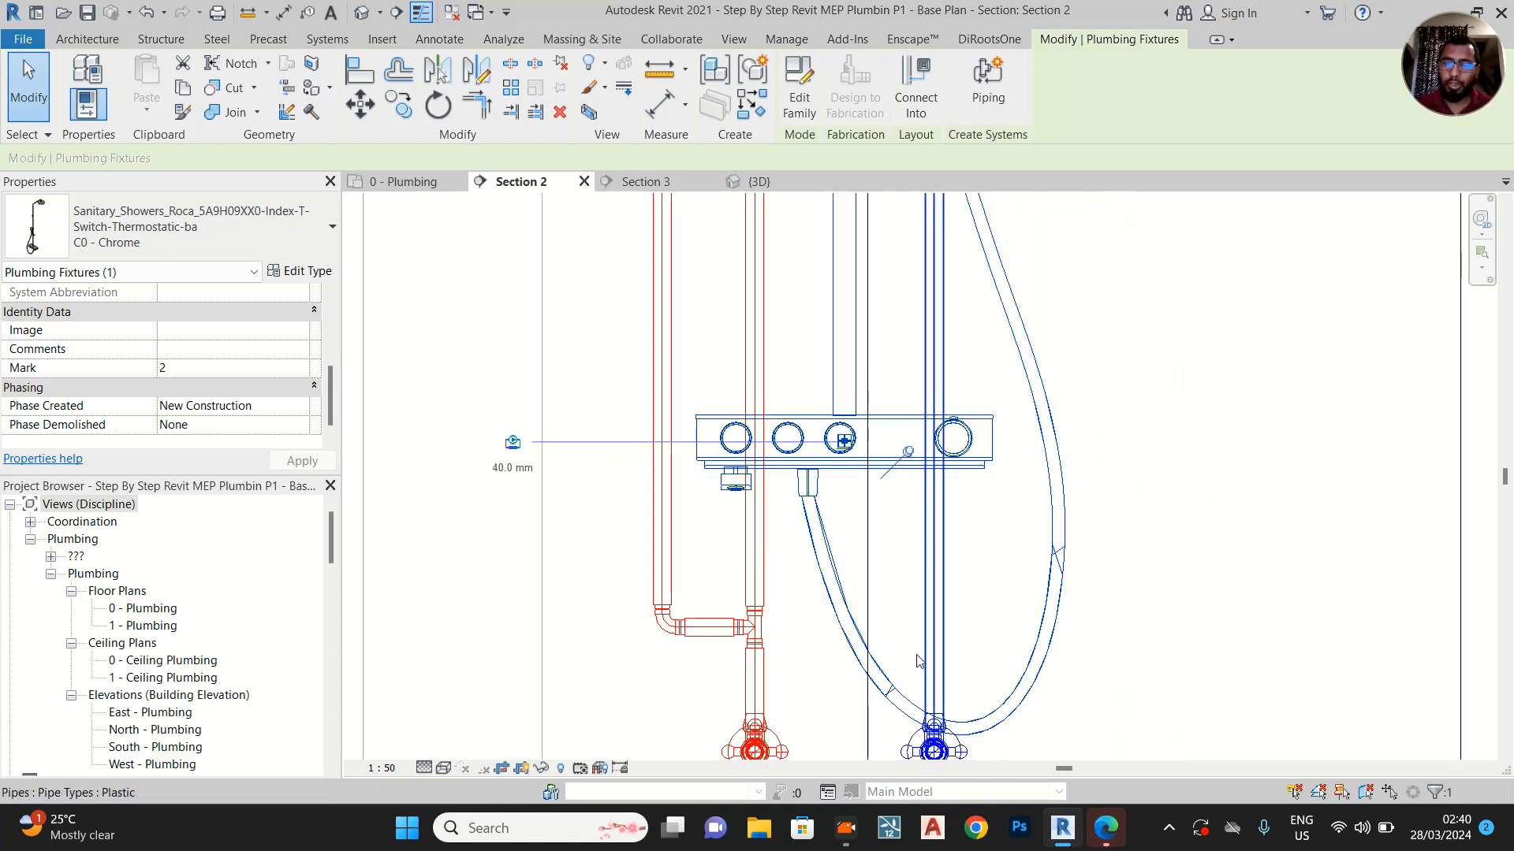
pyautogui.scroll(-2, 883, 467)
pyautogui.moveTo(859, 357); pyautogui.dragTo(861, 630, button='middle')
pyautogui.scroll(-2, 853, 436)
pyautogui.moveTo(855, 437); pyautogui.dragTo(850, 576, button='middle')
pyautogui.scroll(-1, 850, 577)
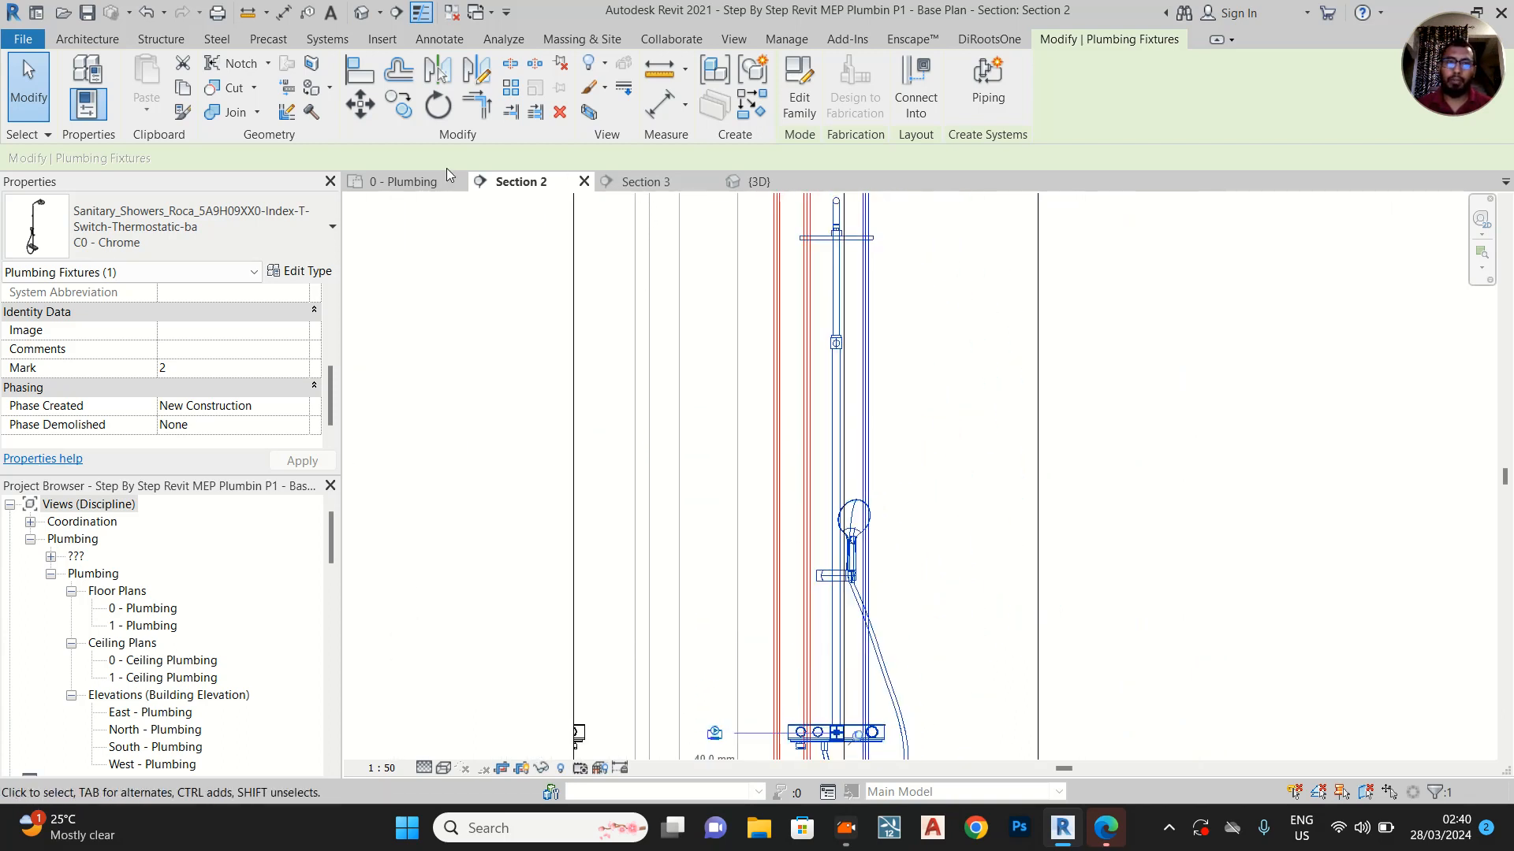
# Return to the 0 - Plumbing floor plan and examine the shower and washbasin connections and the surrounding bathroom layout
pyautogui.click(430, 181)
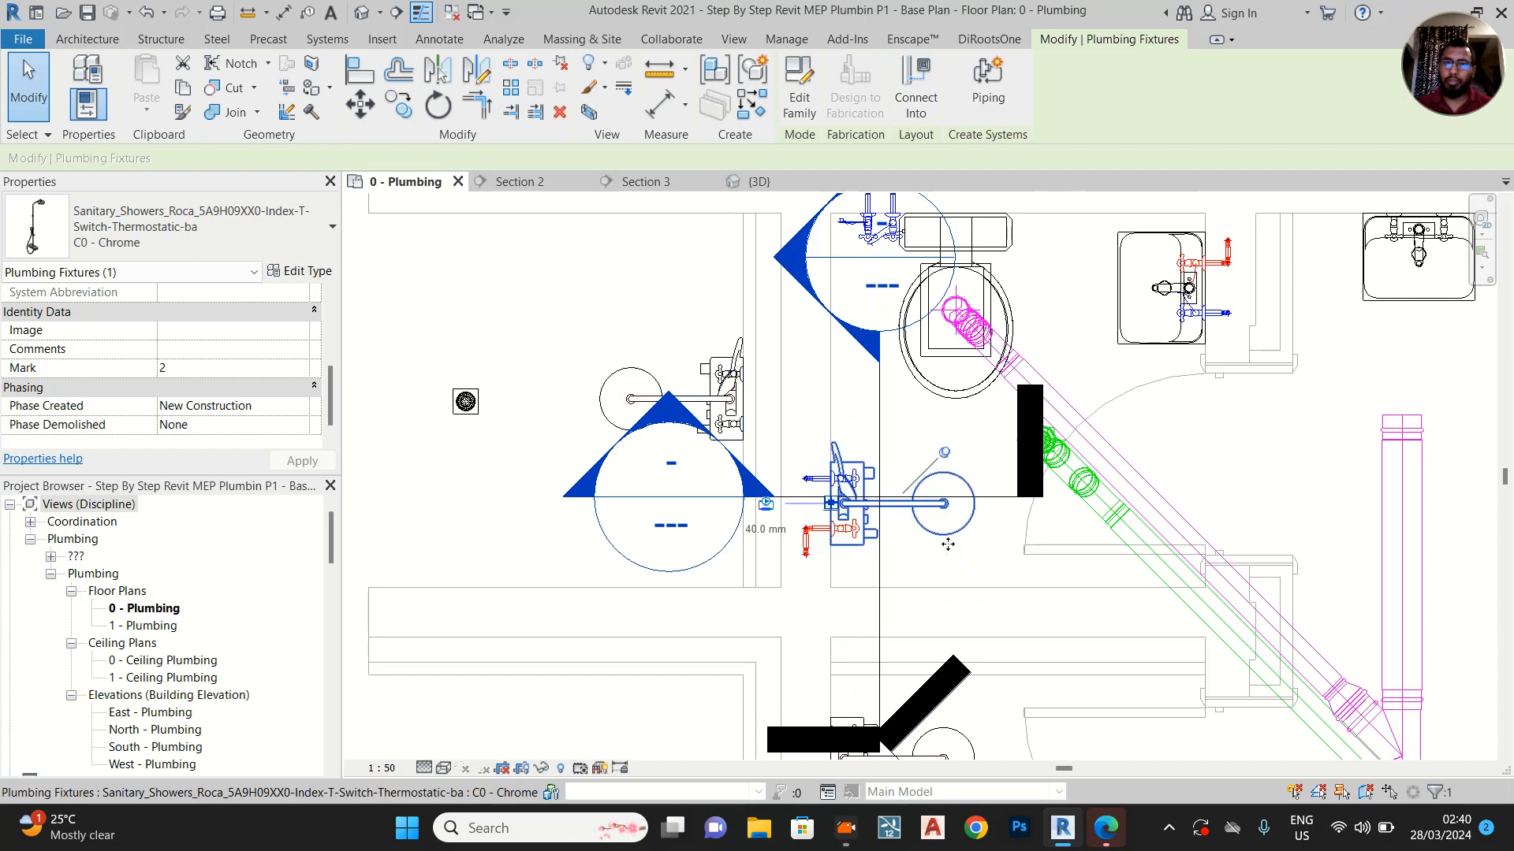
pyautogui.scroll(3, 922, 527)
pyautogui.moveTo(930, 527); pyautogui.dragTo(820, 575, button='middle')
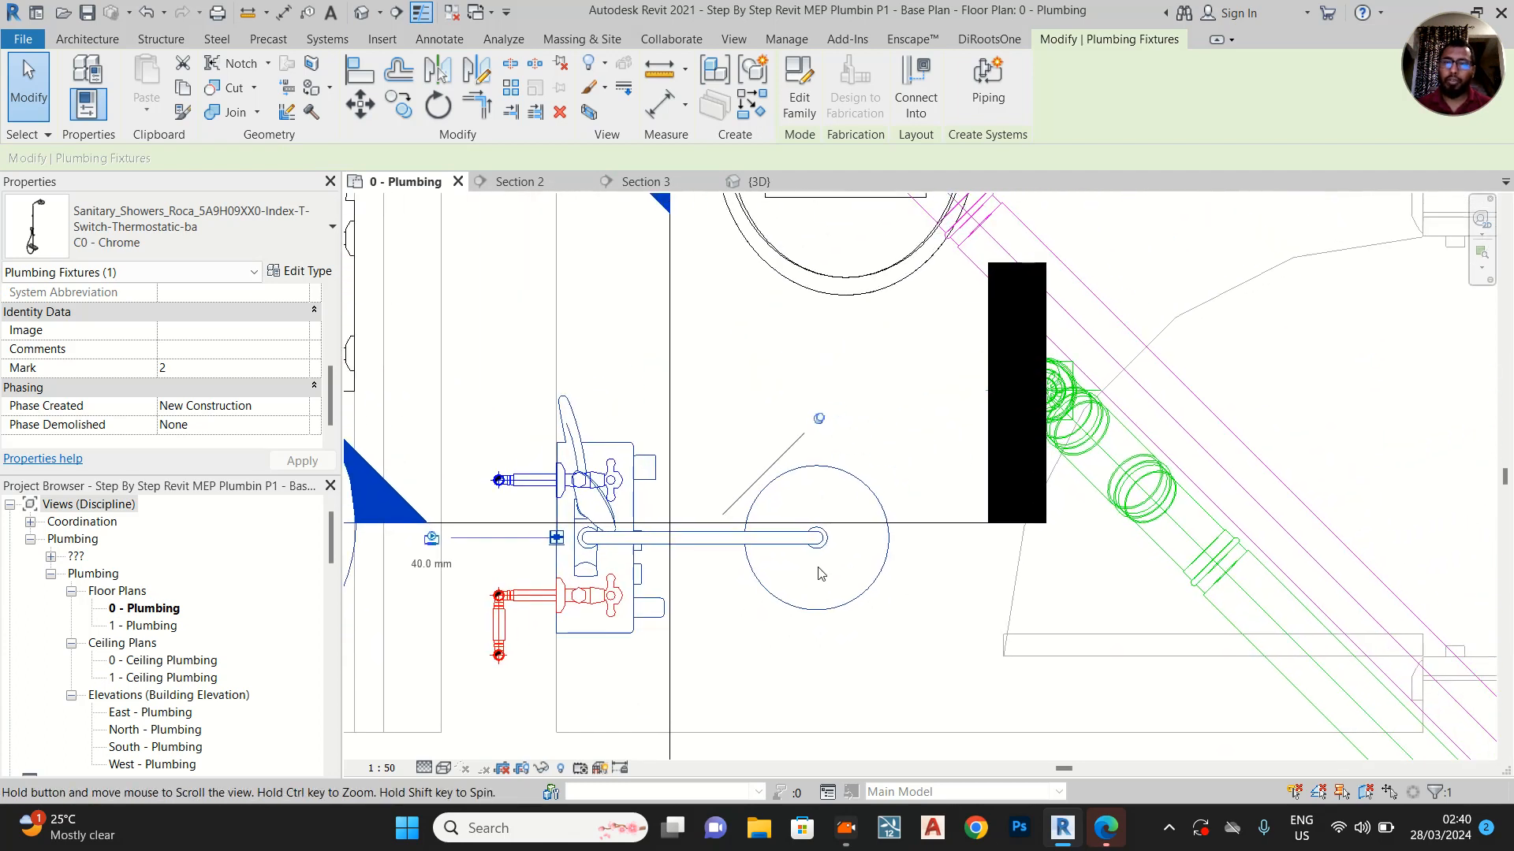
pyautogui.scroll(-3, 826, 539)
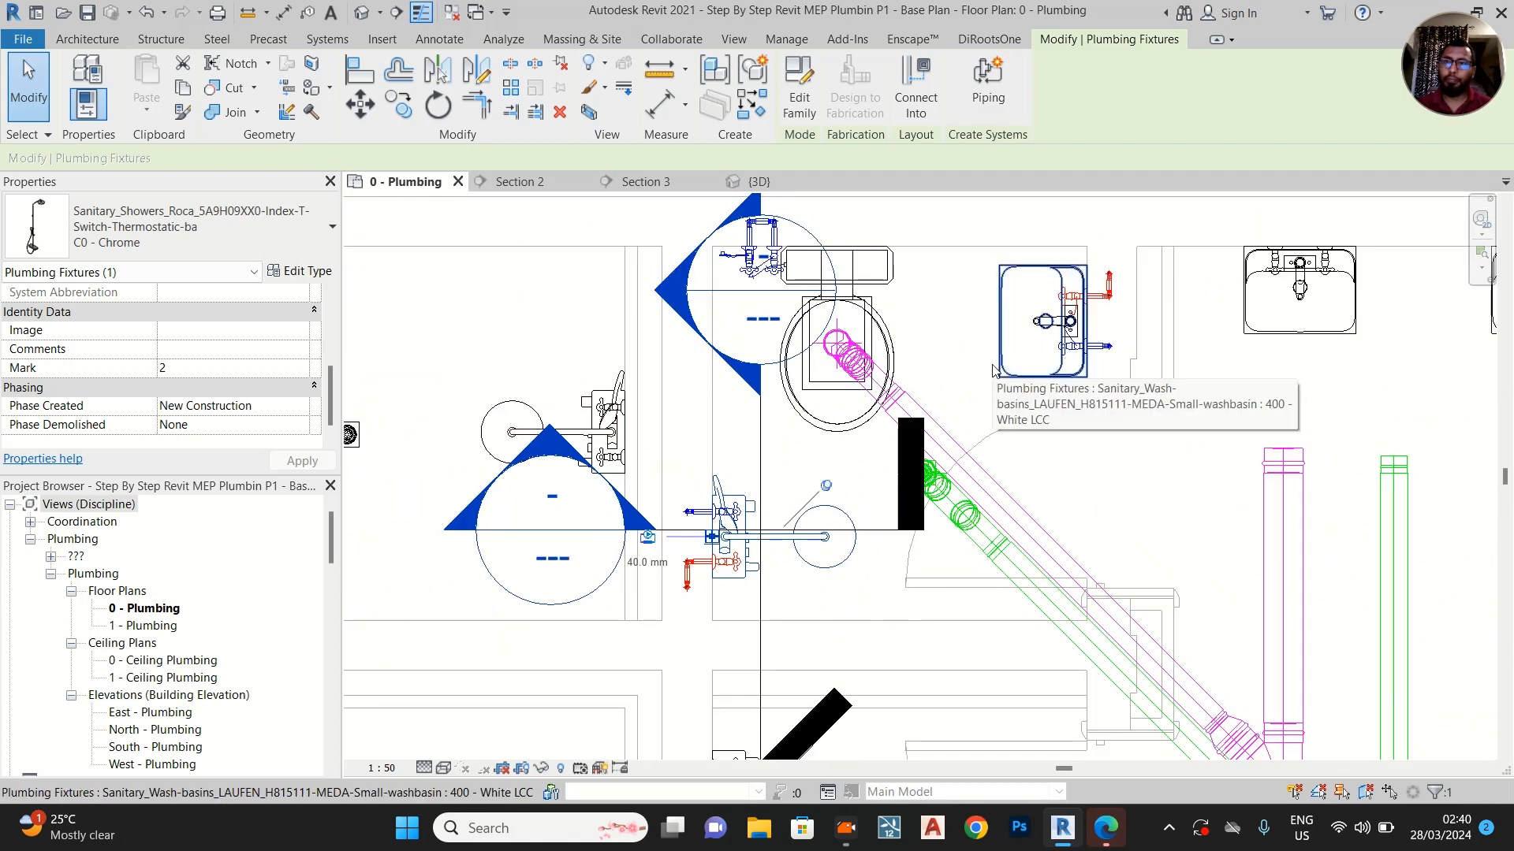
pyautogui.moveTo(1154, 513); pyautogui.dragTo(1103, 439, button='middle')
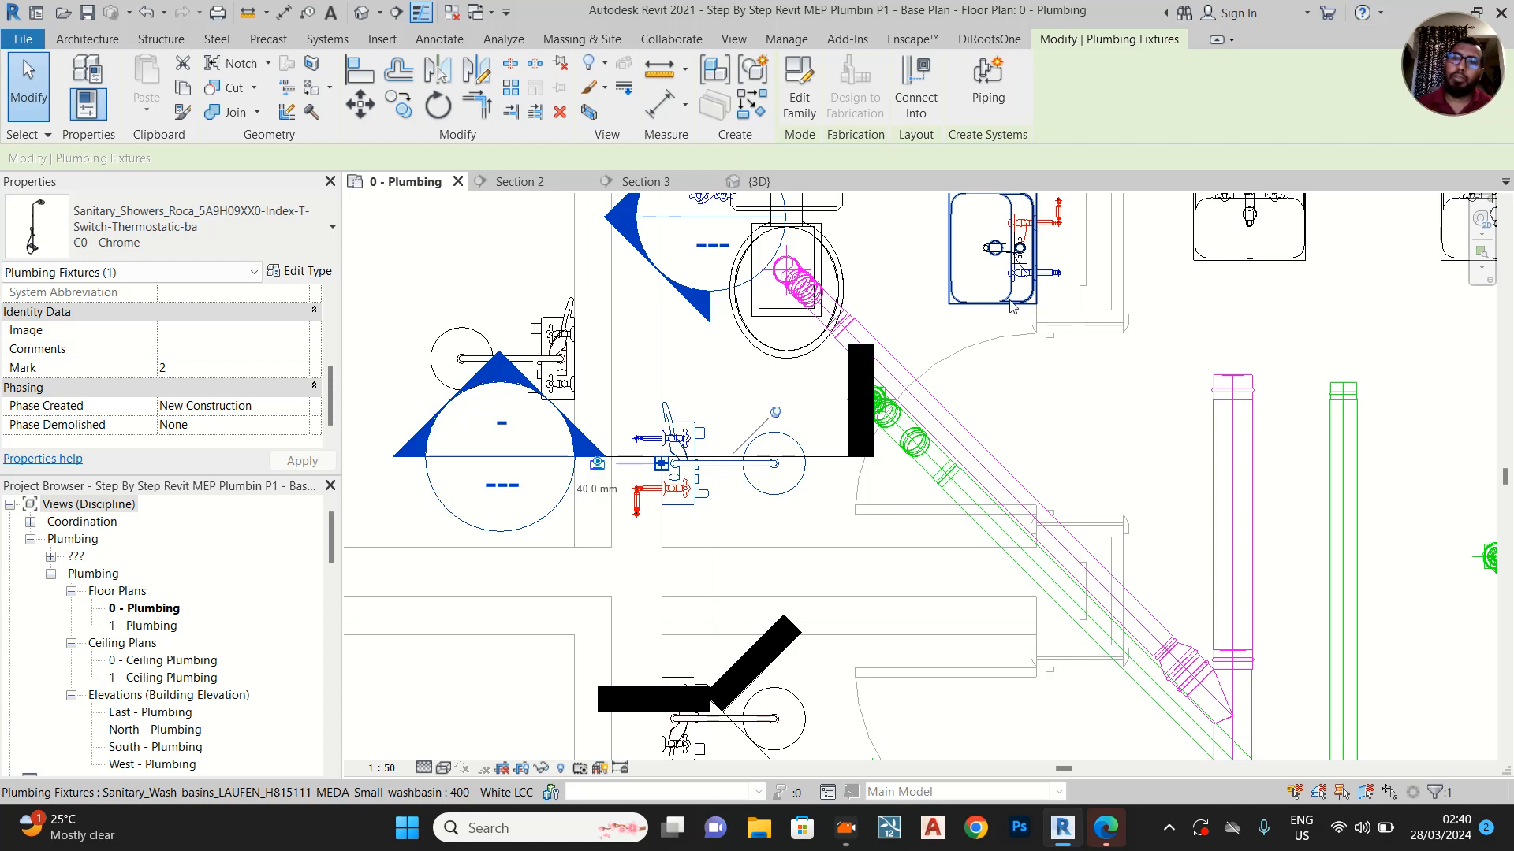
pyautogui.scroll(-5, 1011, 306)
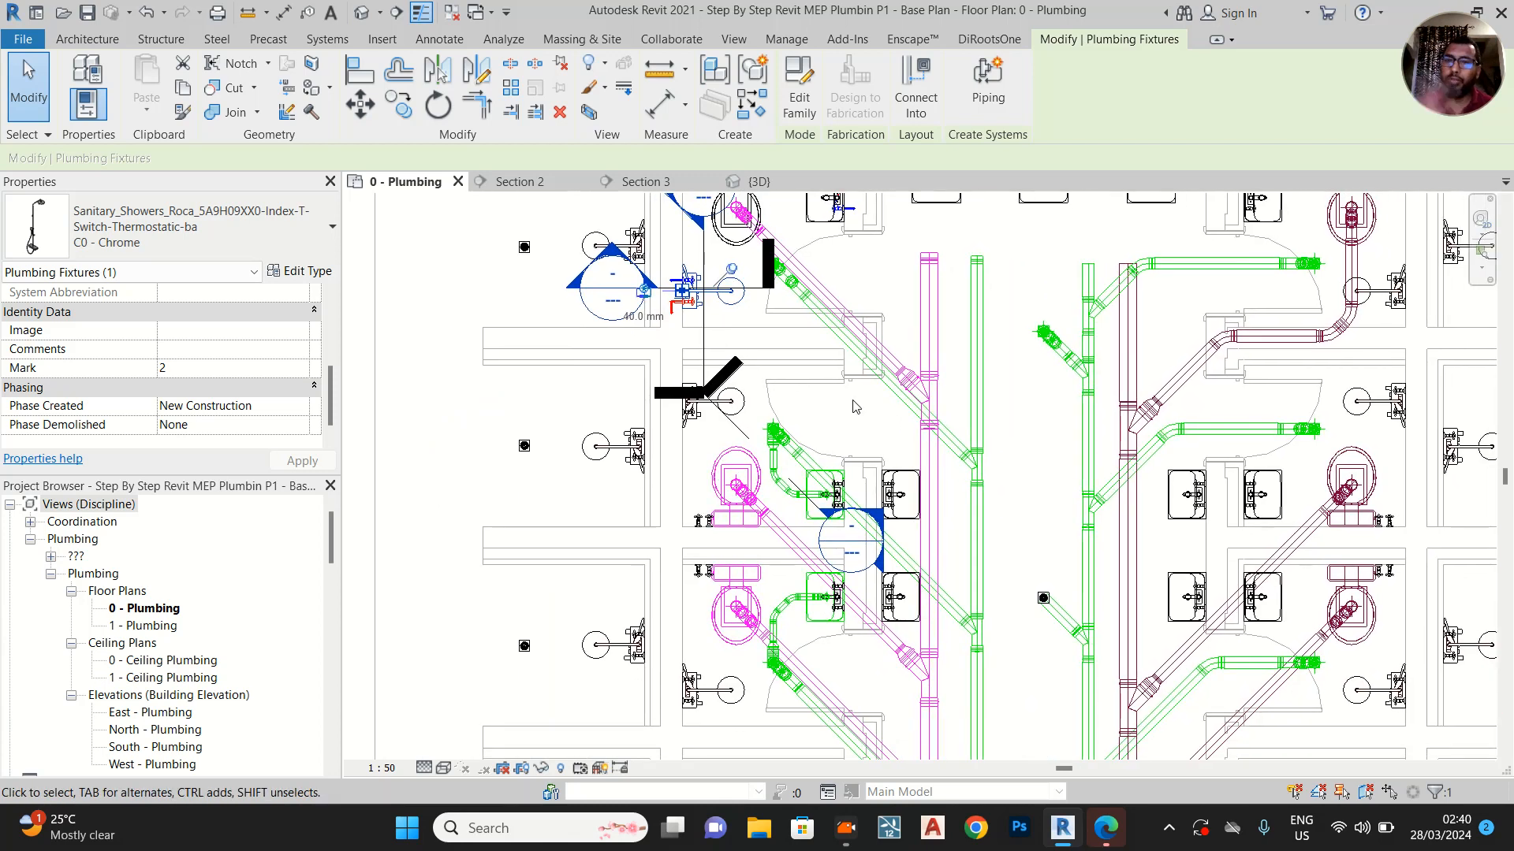
pyautogui.moveTo(889, 471); pyautogui.dragTo(708, 447, button='middle')
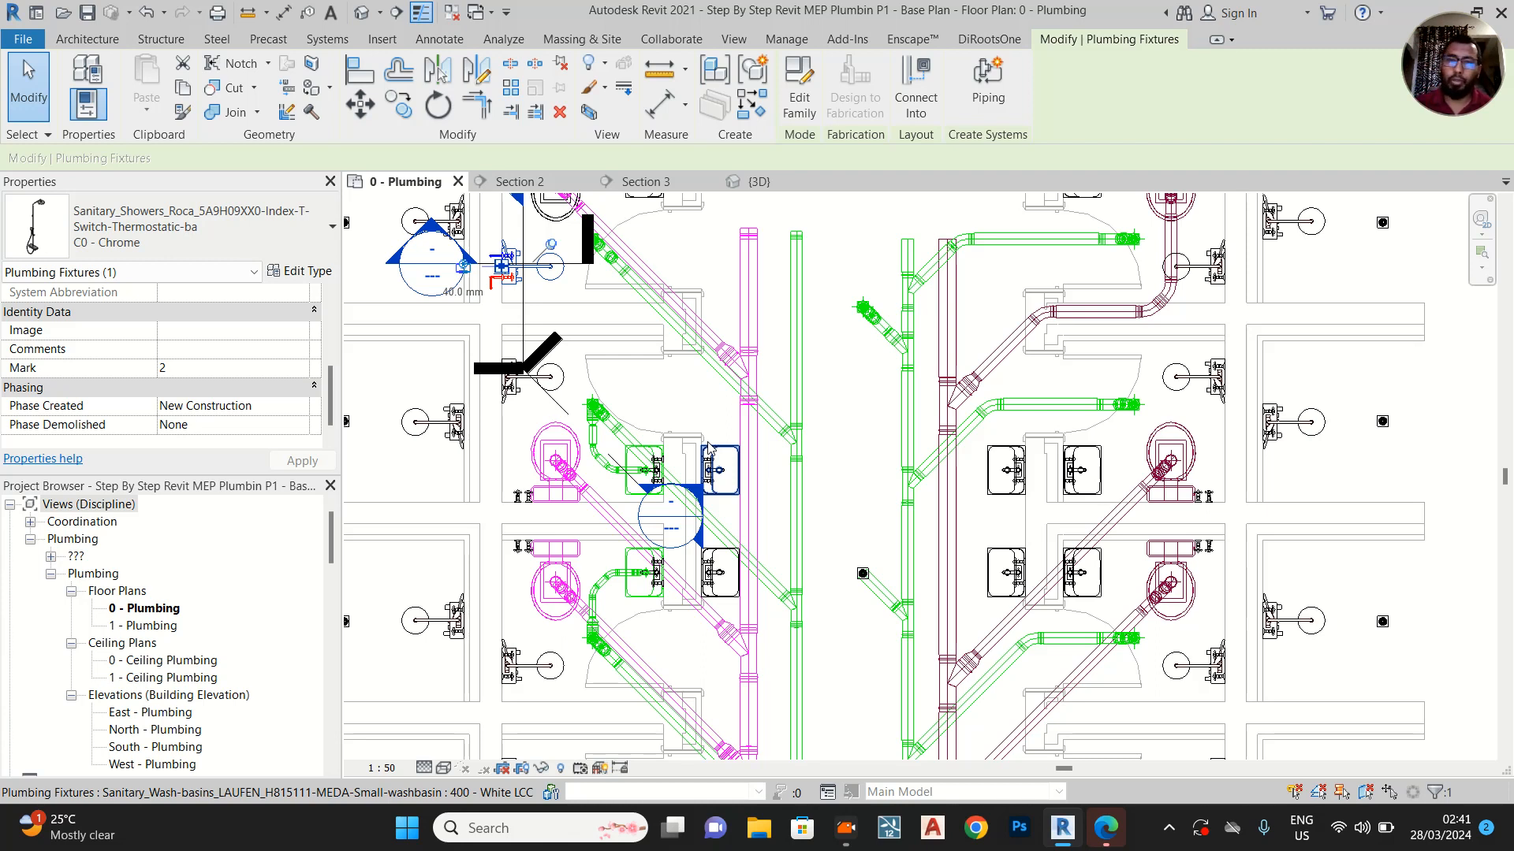
pyautogui.moveTo(847, 405); pyautogui.dragTo(976, 456, button='middle')
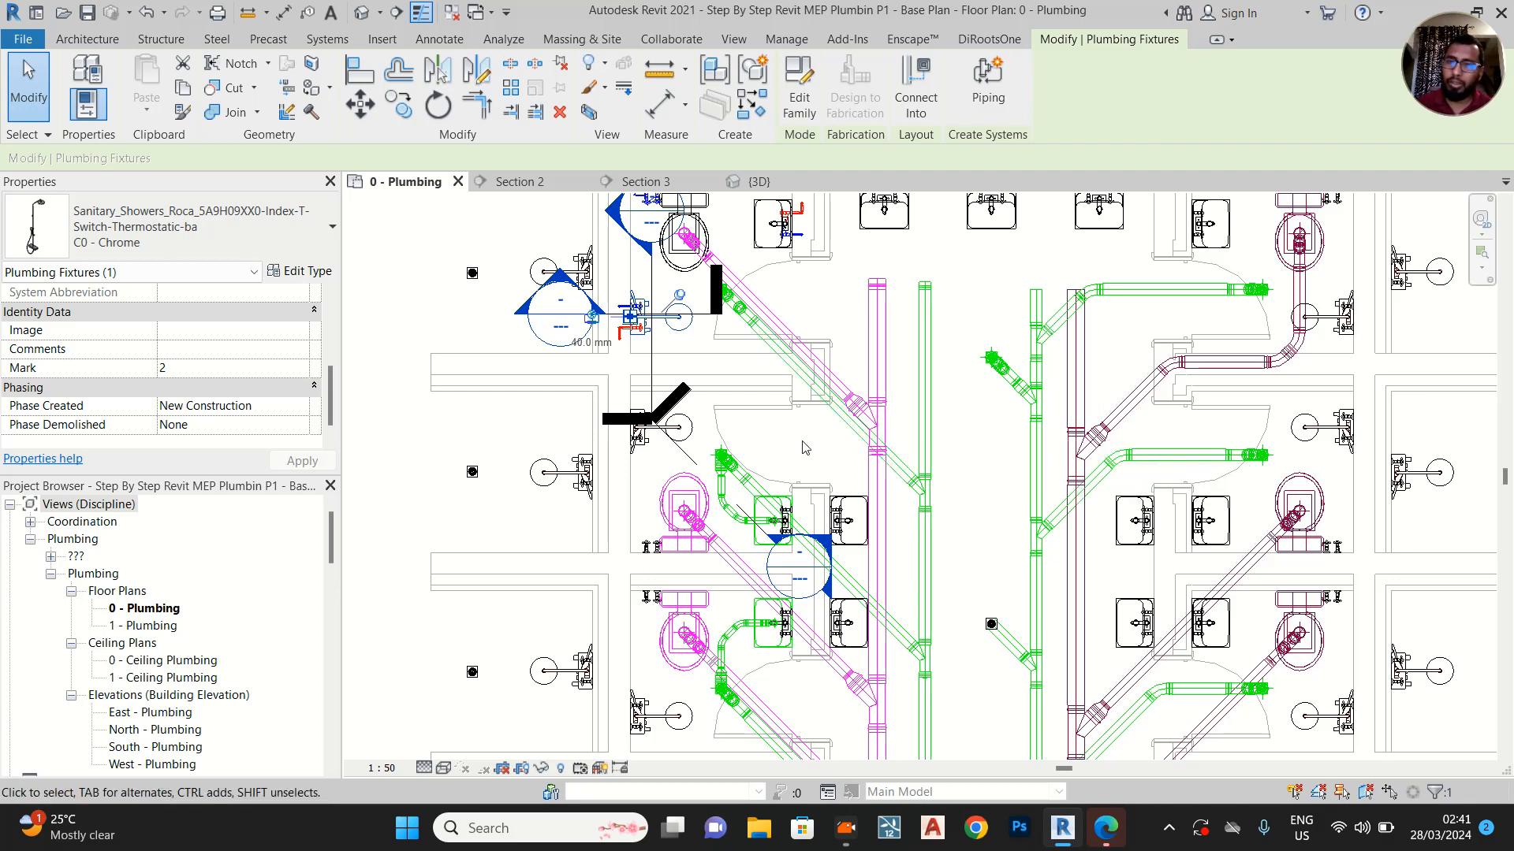
pyautogui.scroll(1, 780, 450)
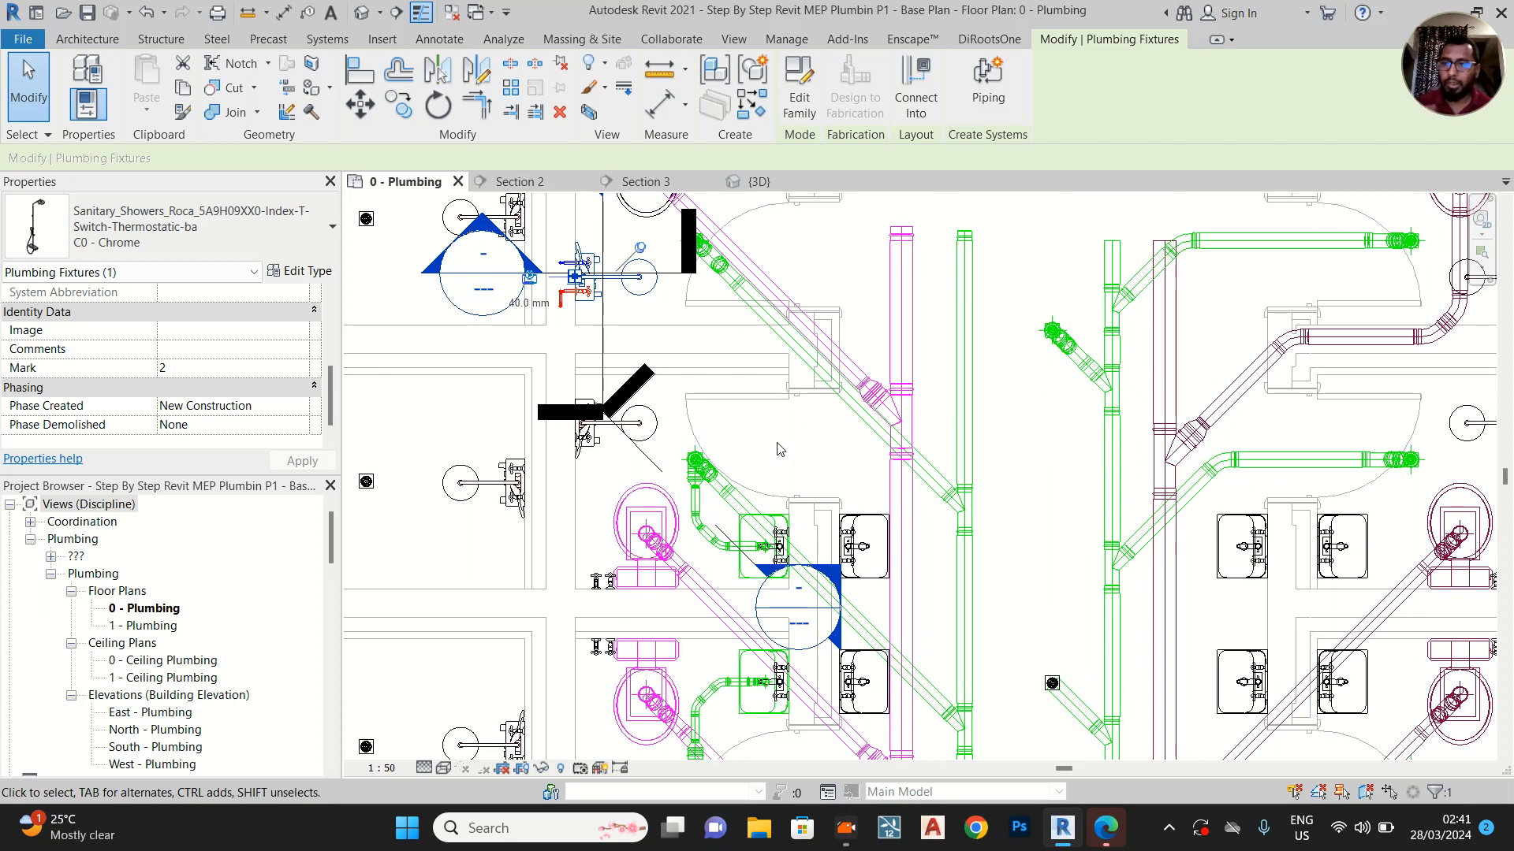
pyautogui.moveTo(784, 443); pyautogui.dragTo(815, 456, button='middle')
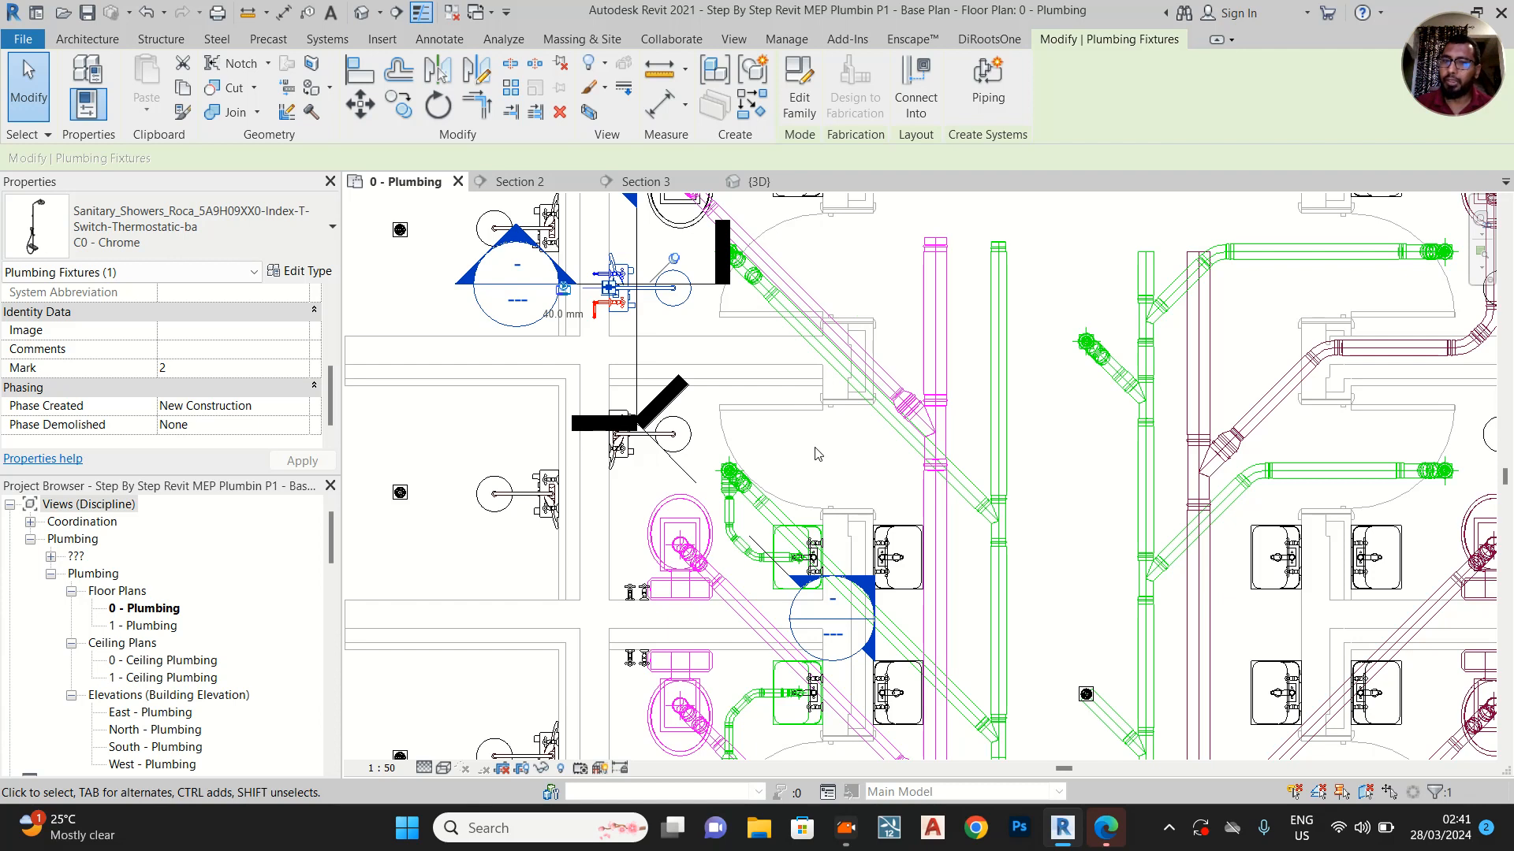
pyautogui.scroll(2, 812, 455)
pyautogui.moveTo(808, 455); pyautogui.dragTo(868, 474, button='middle')
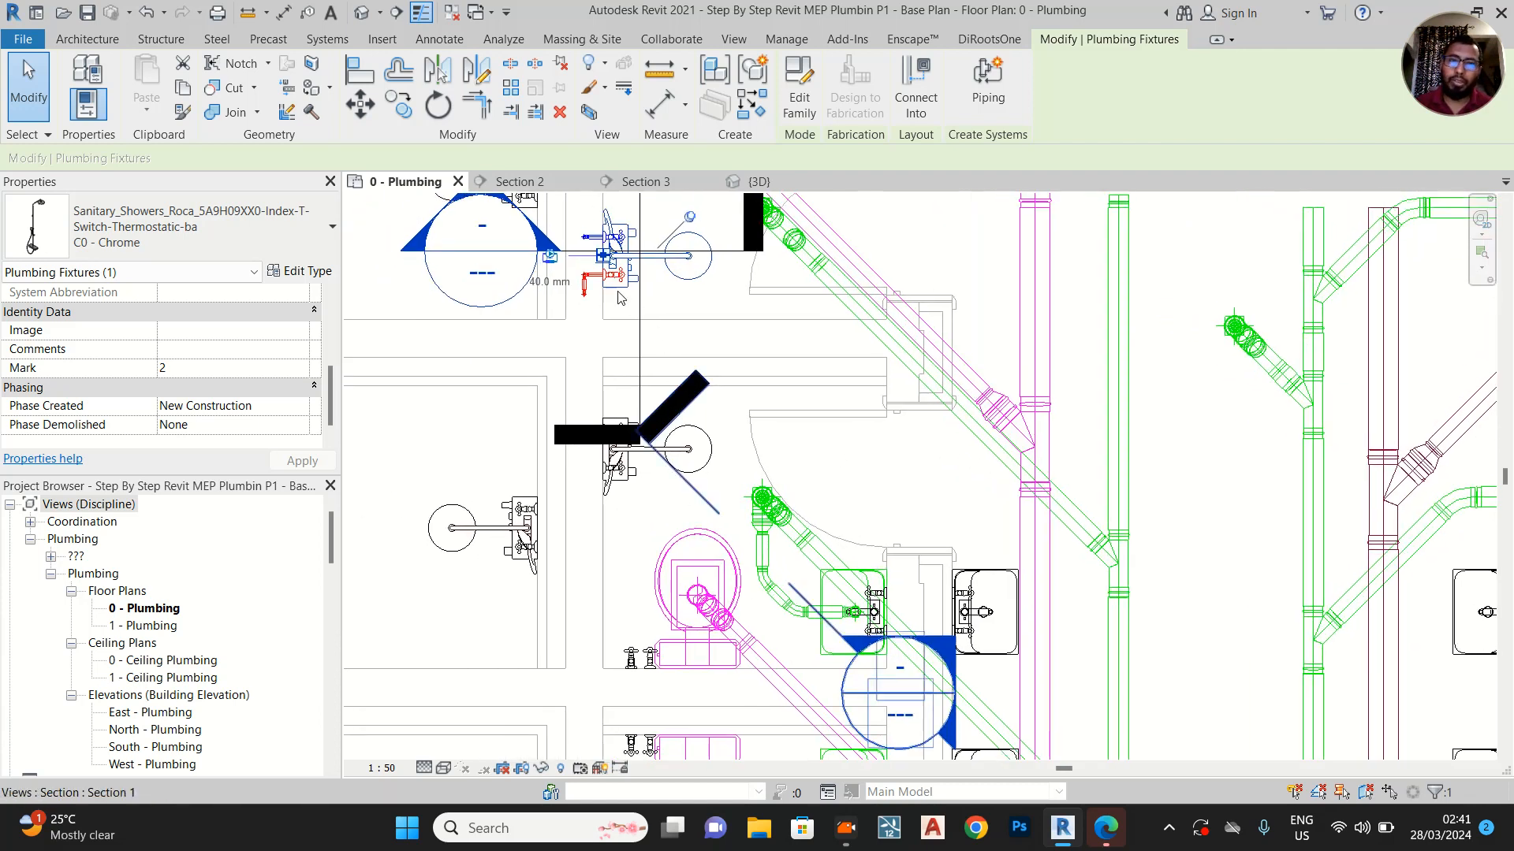
# Look through the project's piping system types, checking Domestic Hot Water and the options available for Rain Water Pipe
pyautogui.scroll(-3, 252, 550)
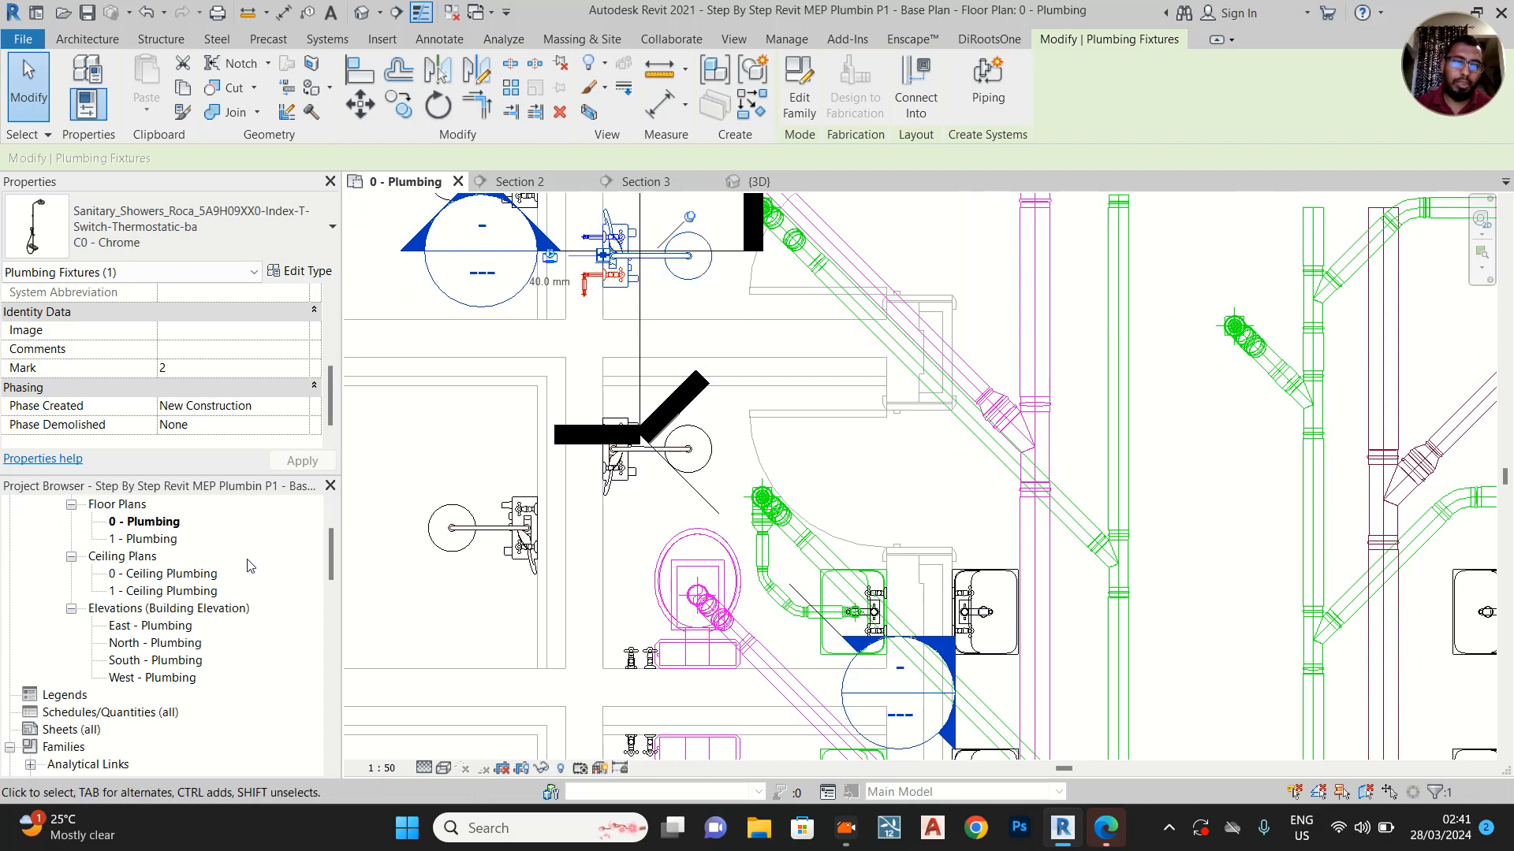
pyautogui.scroll(-7, 73, 696)
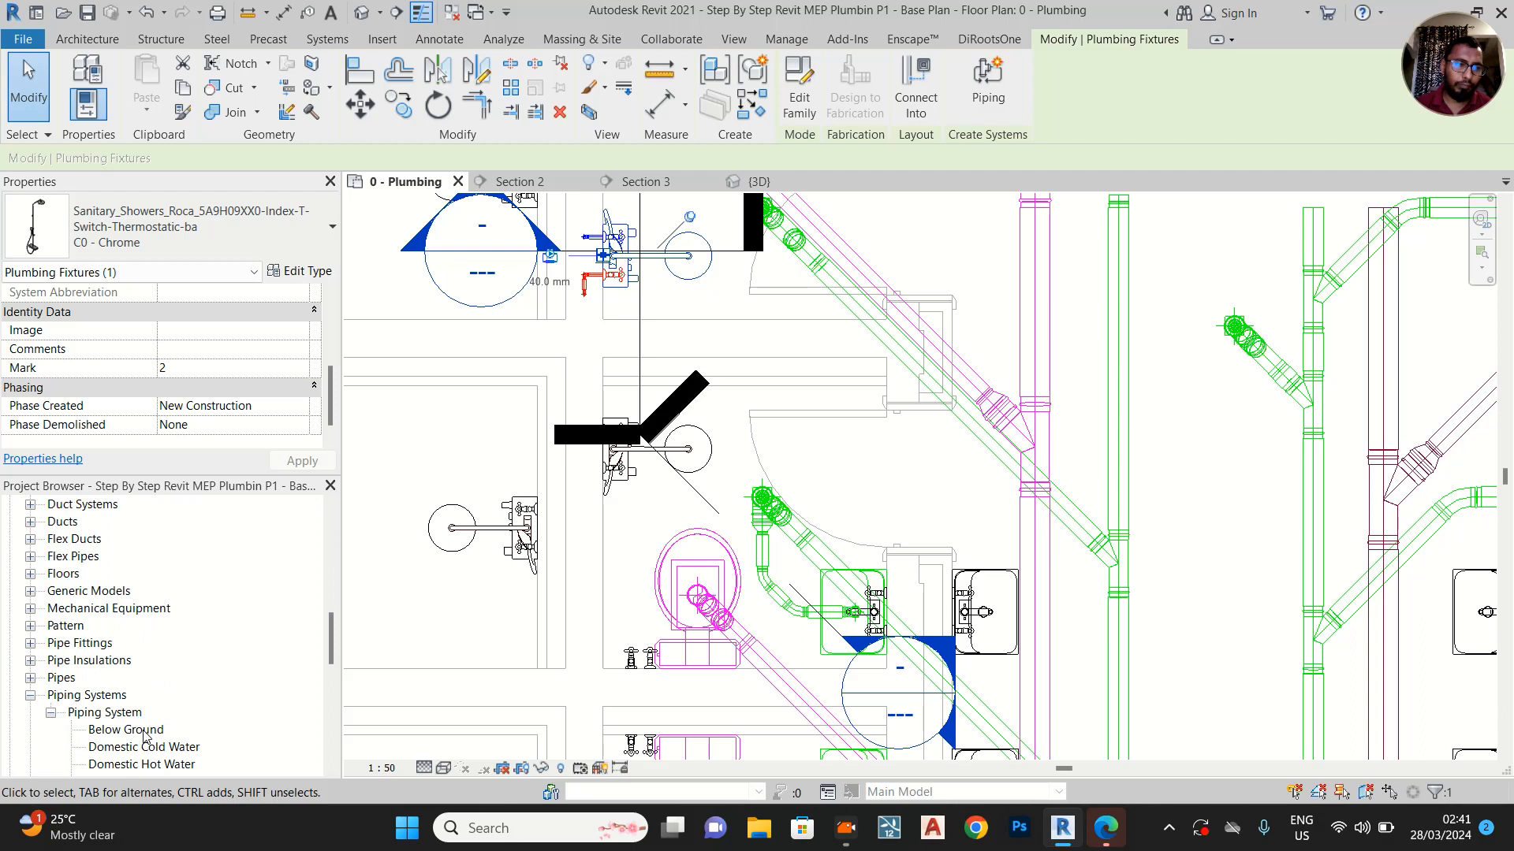
pyautogui.scroll(-2, 136, 697)
pyautogui.click(170, 678)
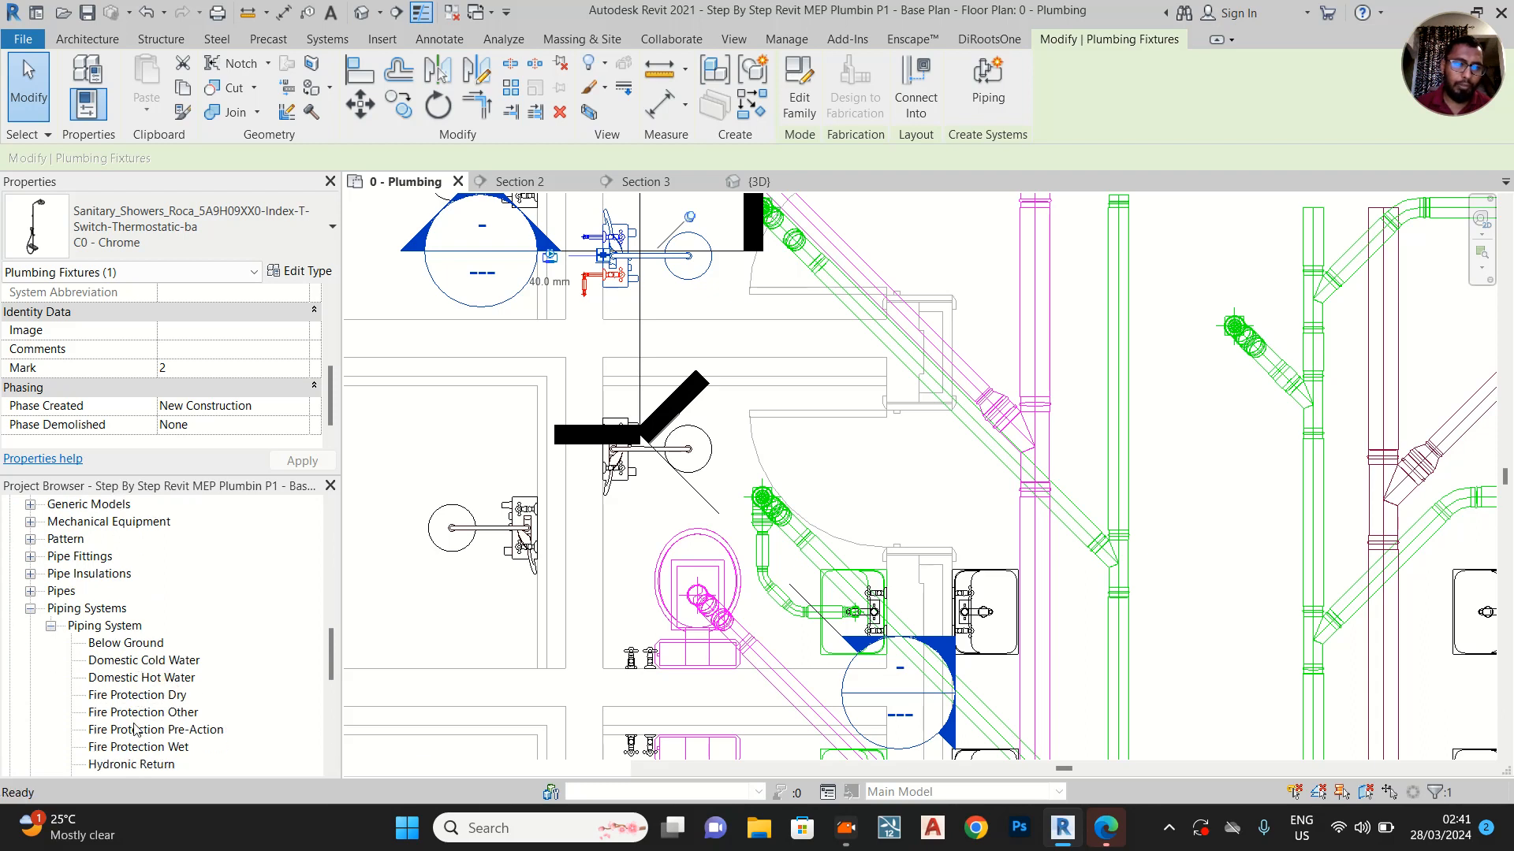
pyautogui.scroll(-1, 202, 666)
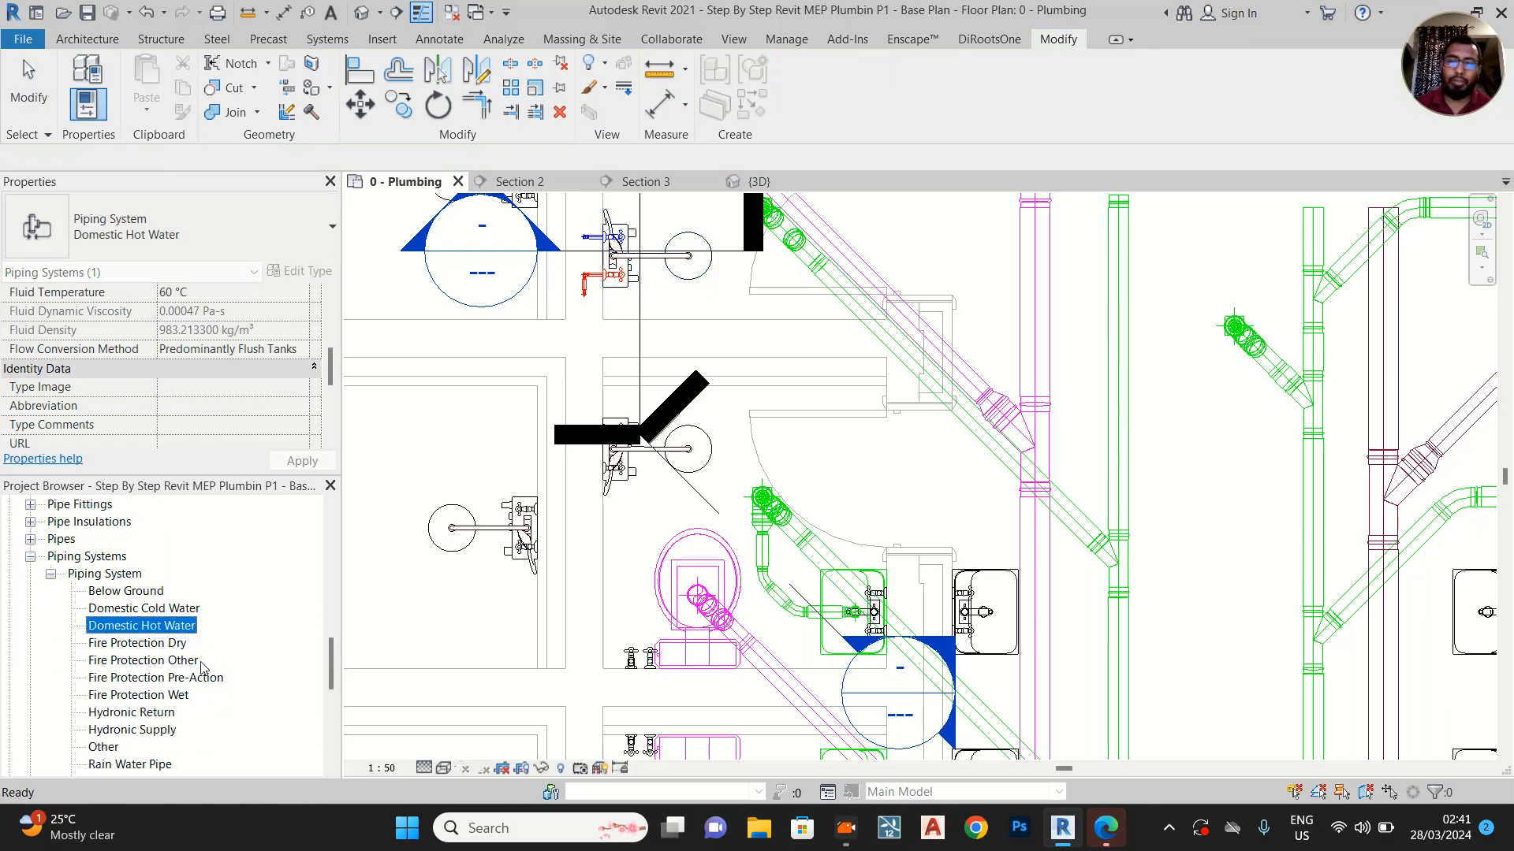
pyautogui.scroll(-1, 173, 720)
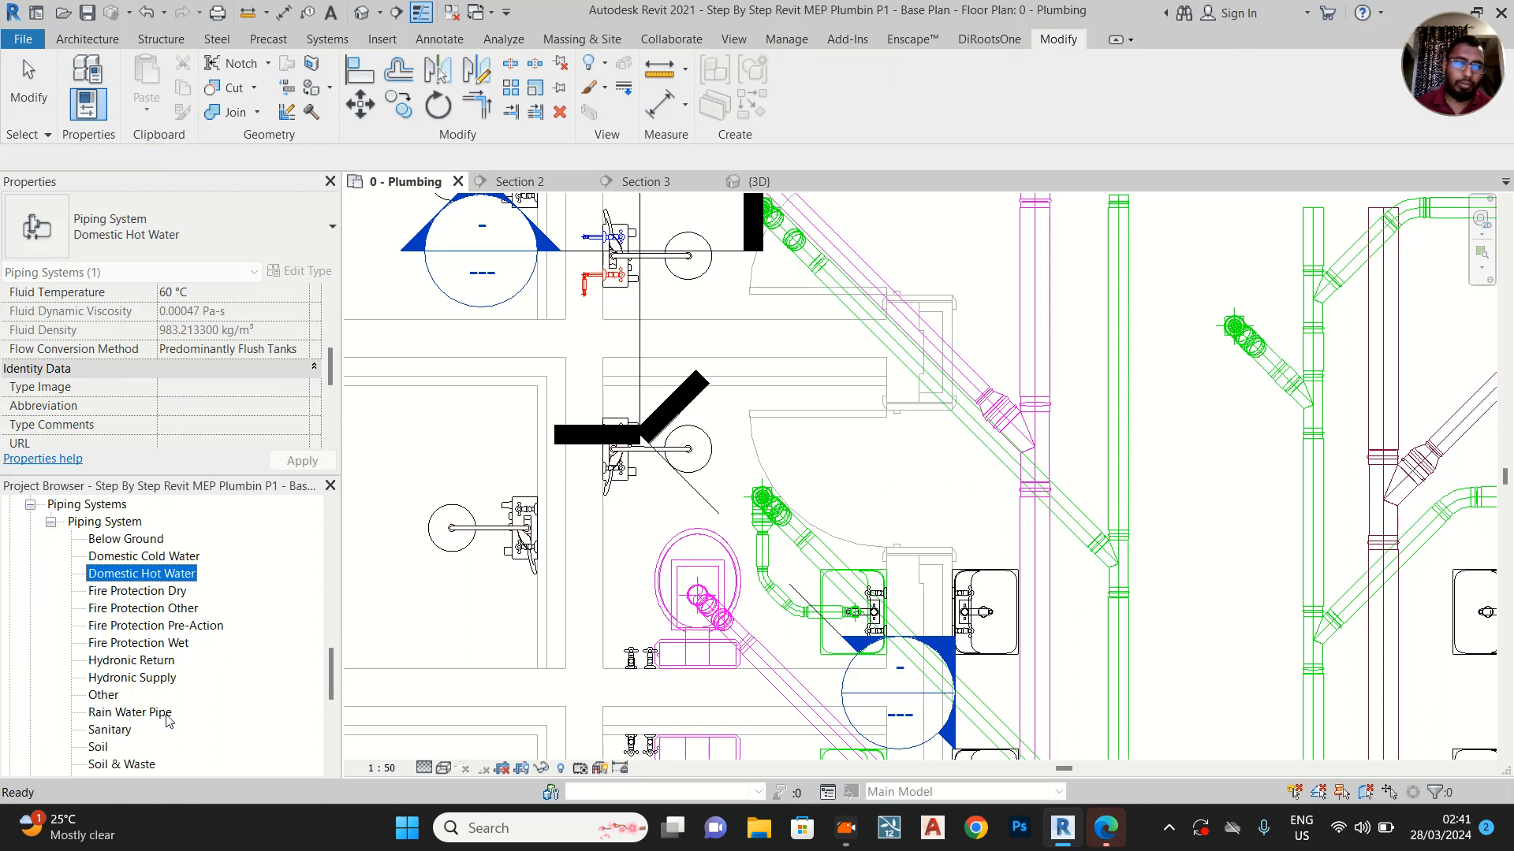
pyautogui.scroll(-1, 188, 721)
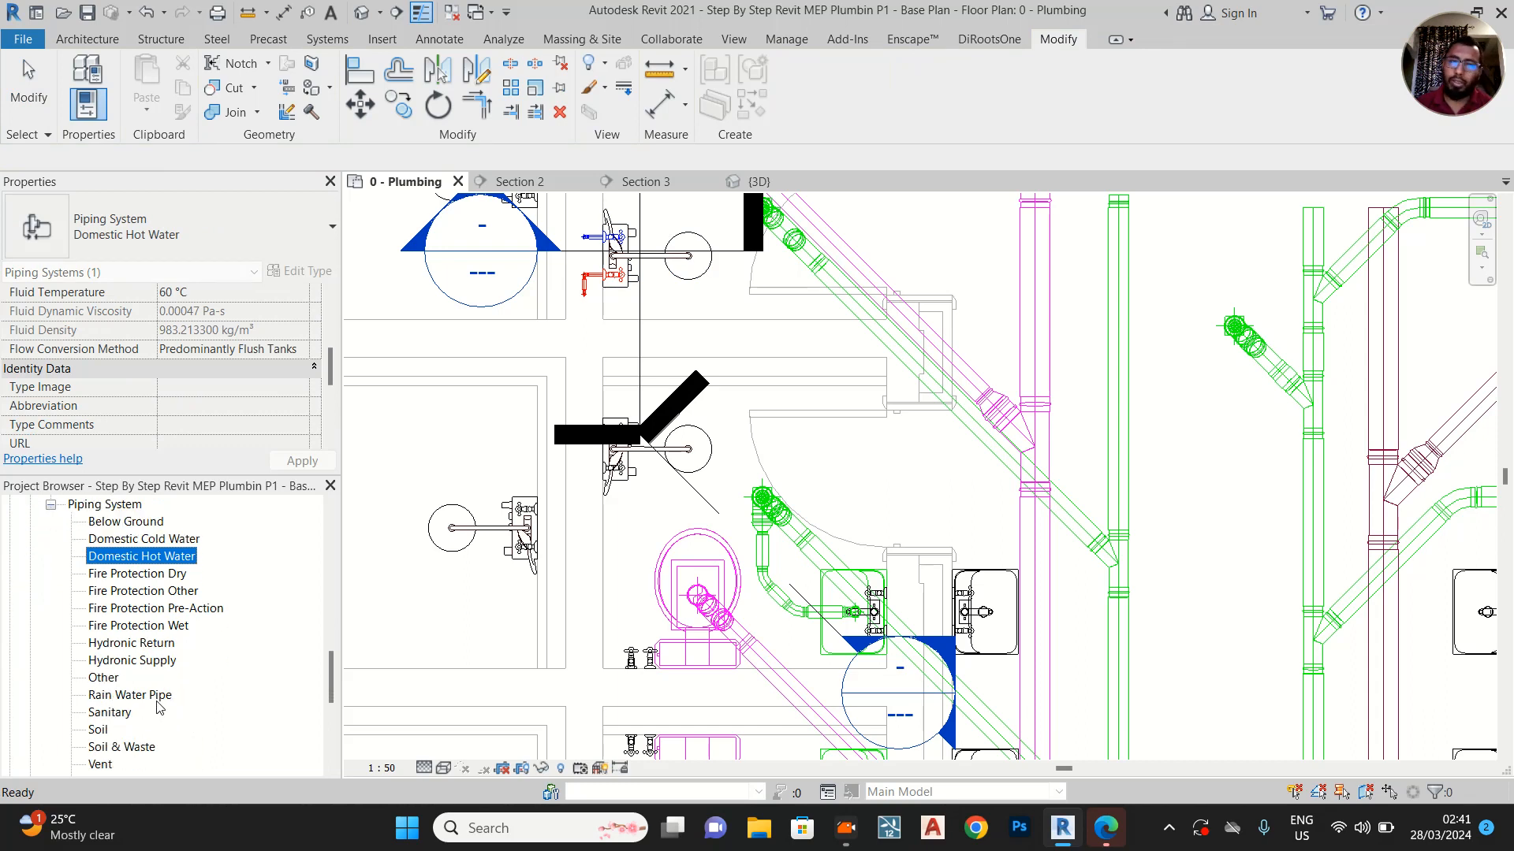
pyautogui.click(155, 695)
pyautogui.rightClick(156, 695)
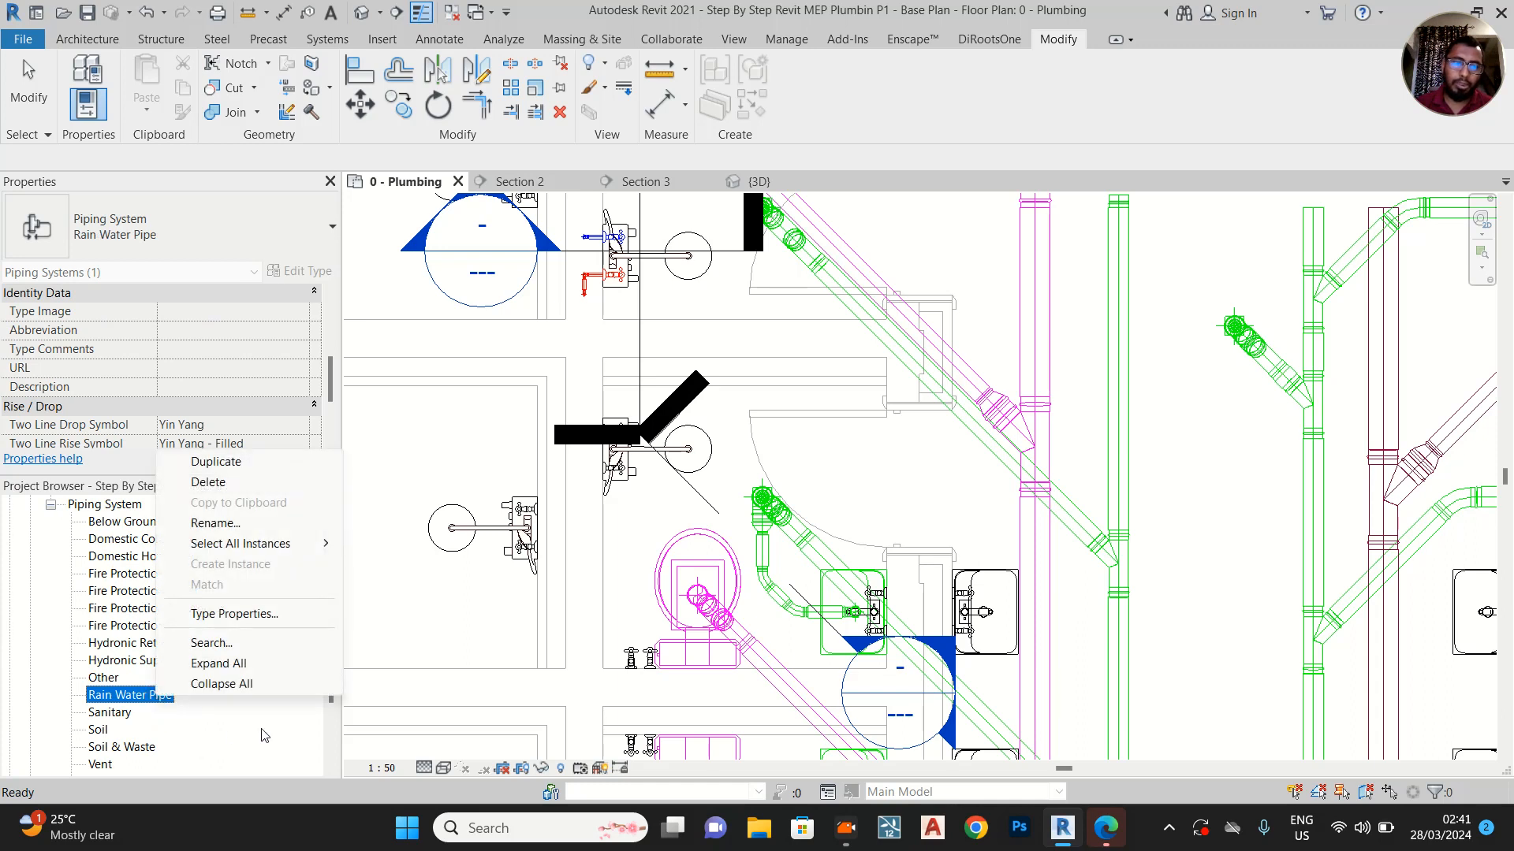
pyautogui.click(457, 583)
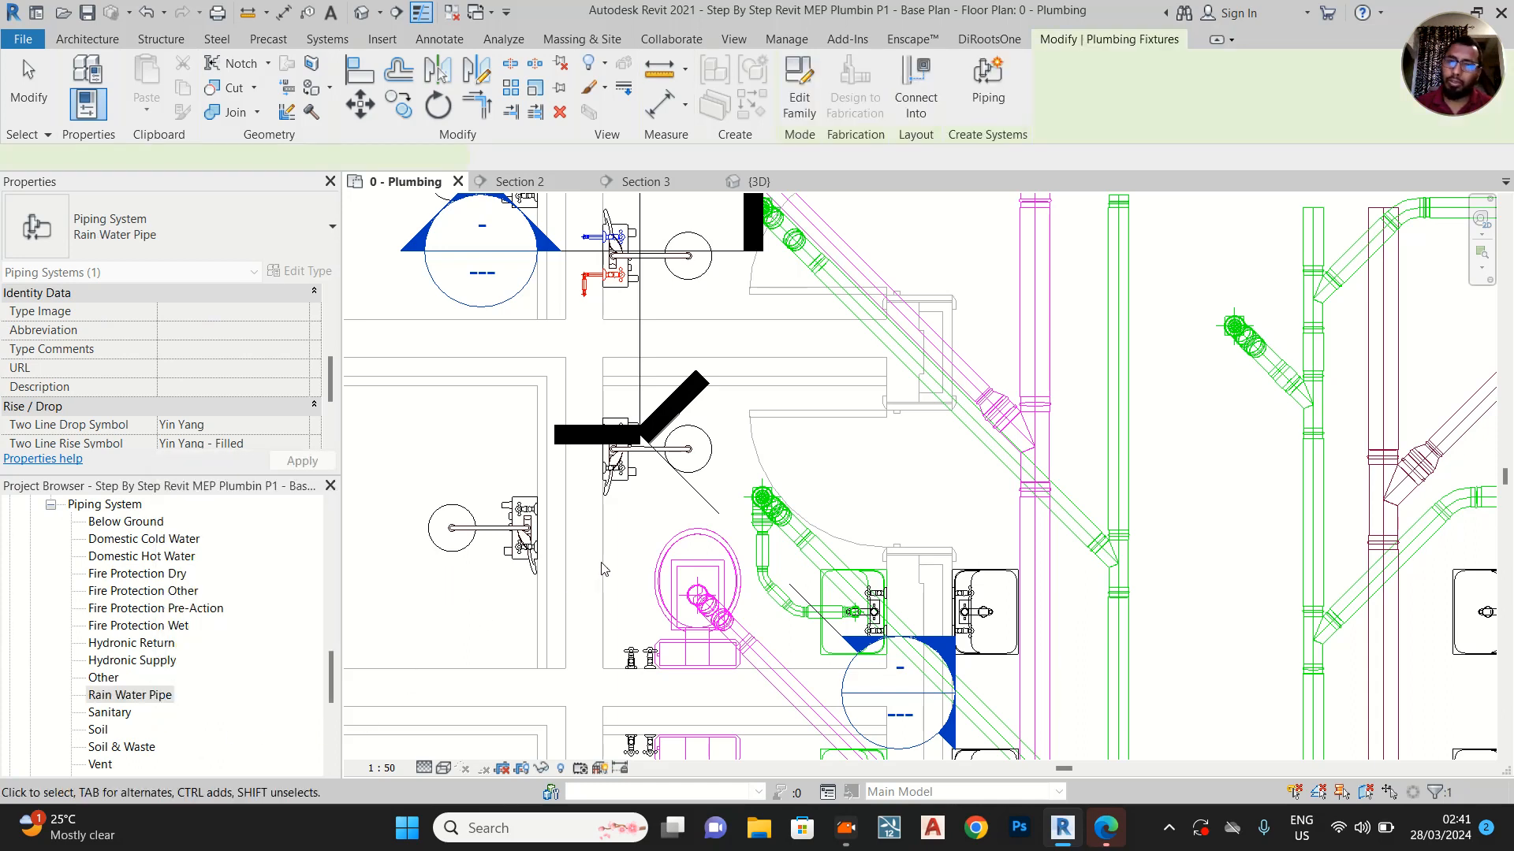
pyautogui.scroll(-3, 602, 568)
pyautogui.click(1247, 500)
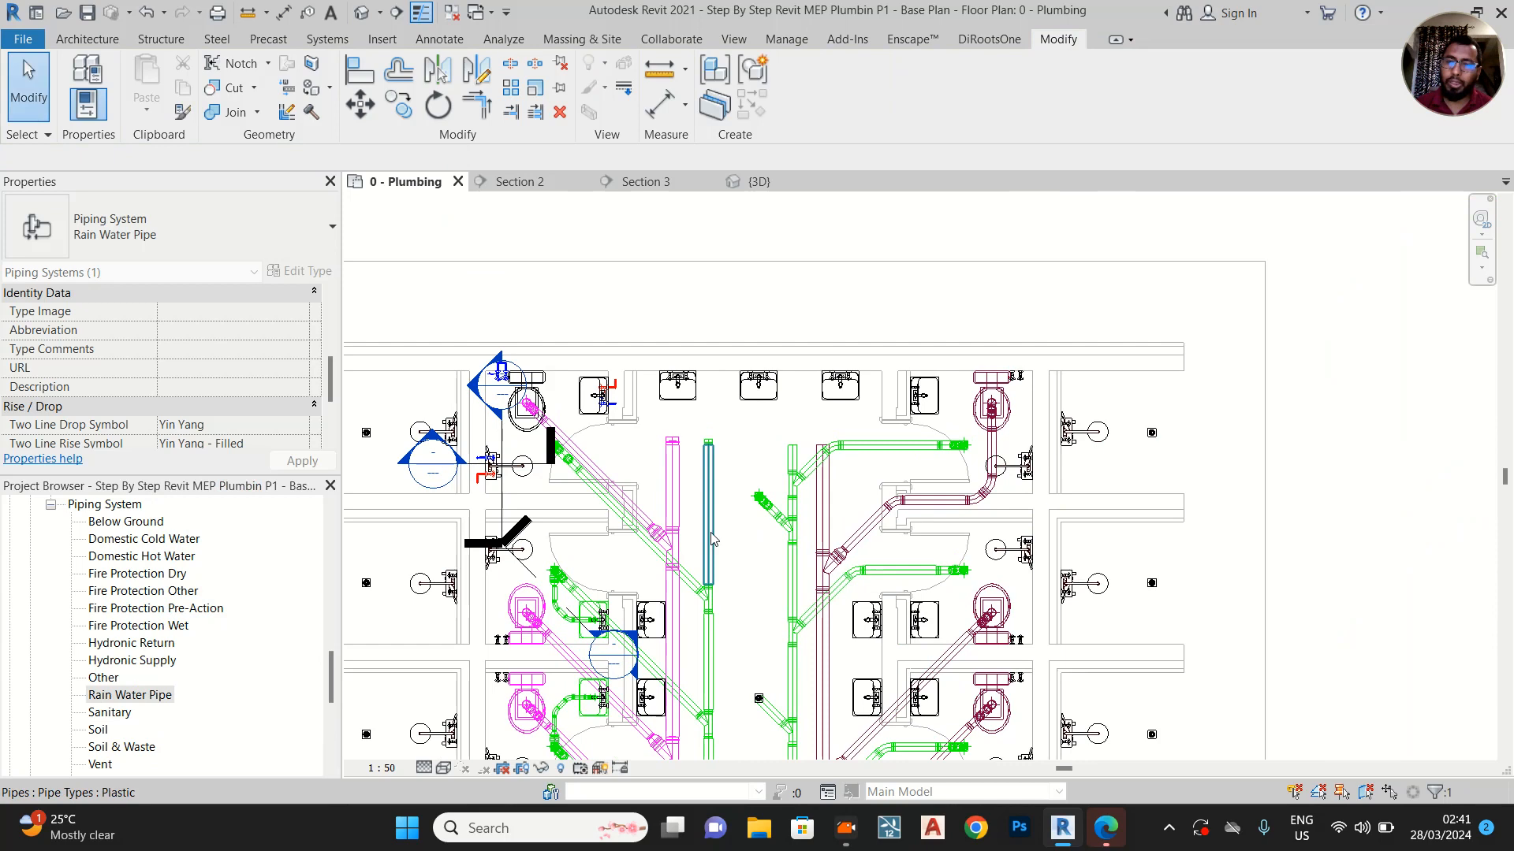
pyautogui.scroll(2, 712, 538)
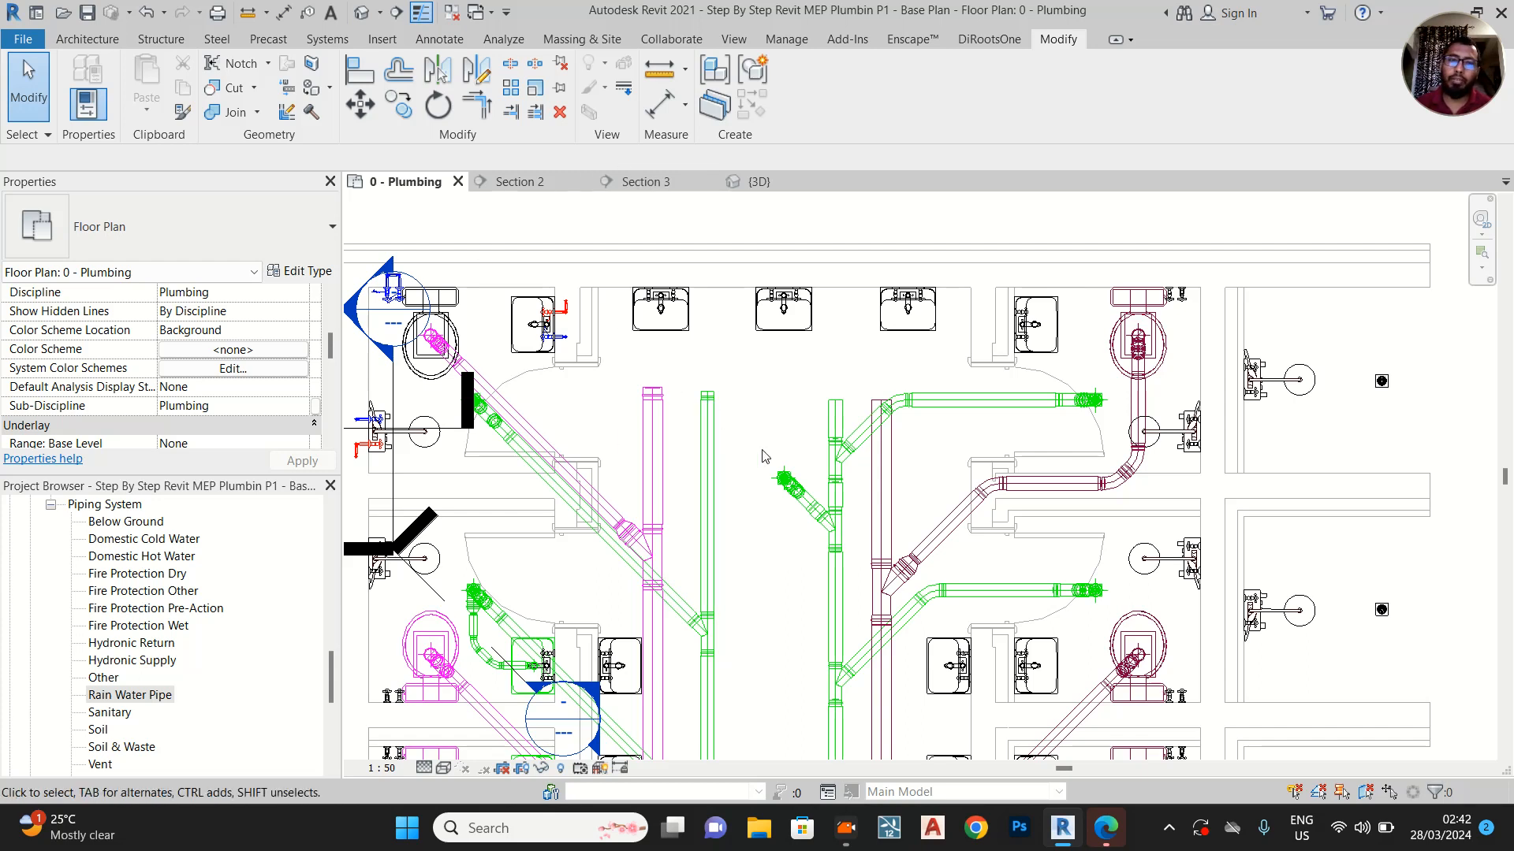
pyautogui.moveTo(787, 598); pyautogui.dragTo(782, 554, button='middle')
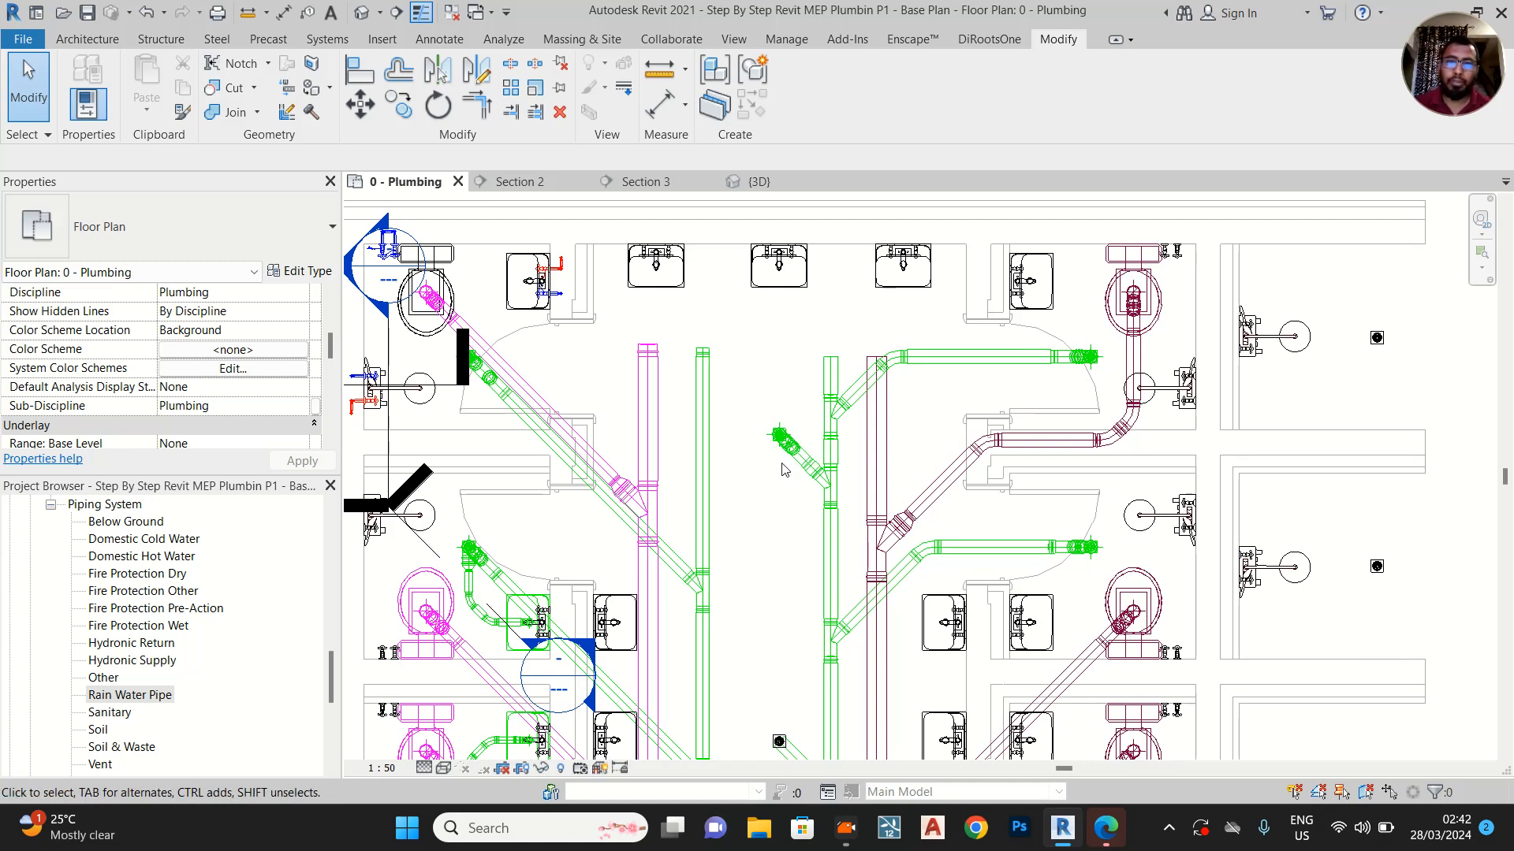
pyautogui.moveTo(755, 540); pyautogui.dragTo(747, 466, button='middle')
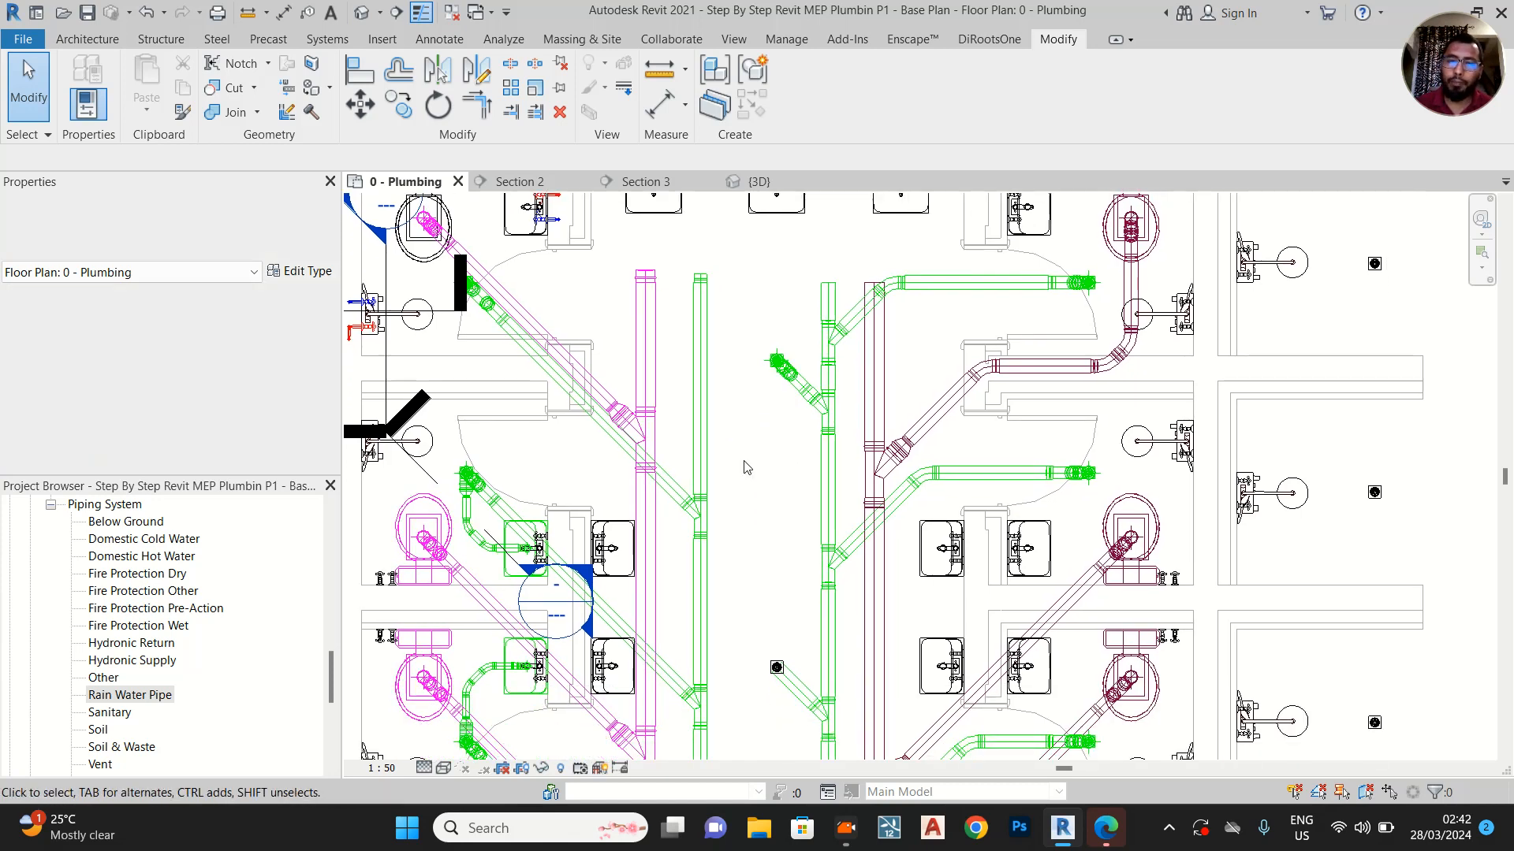